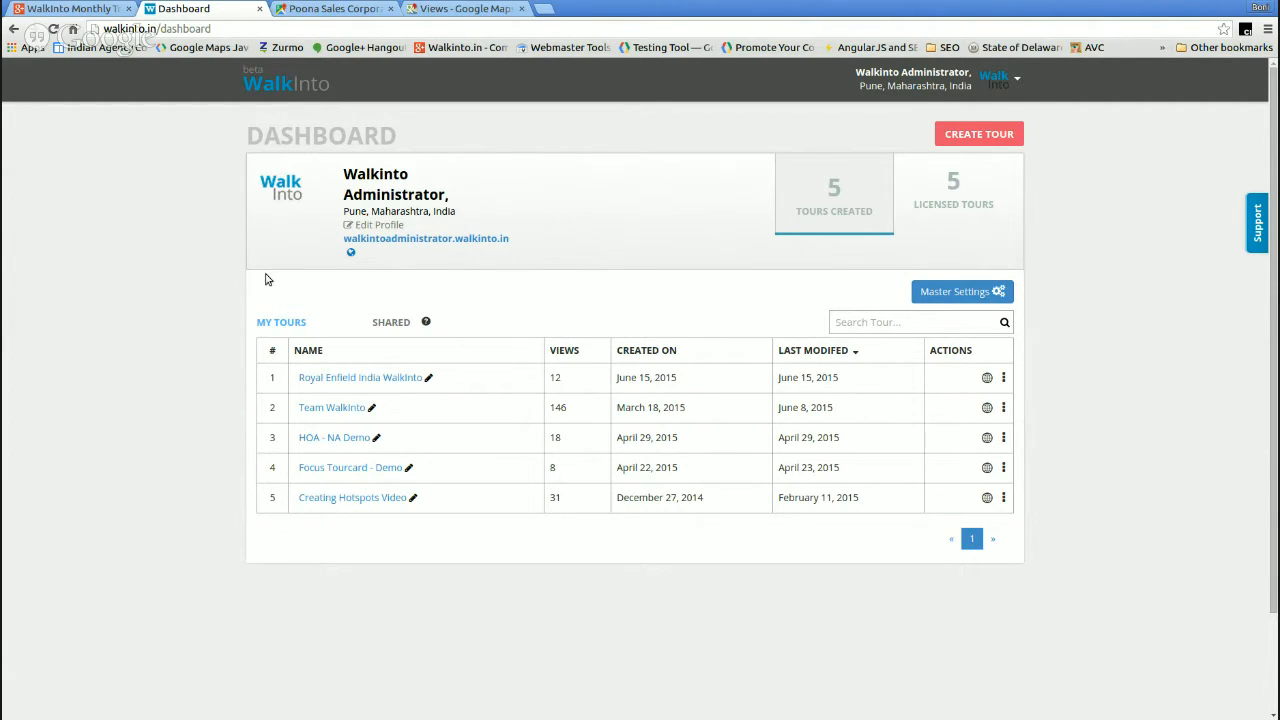
pyautogui.click(957, 292)
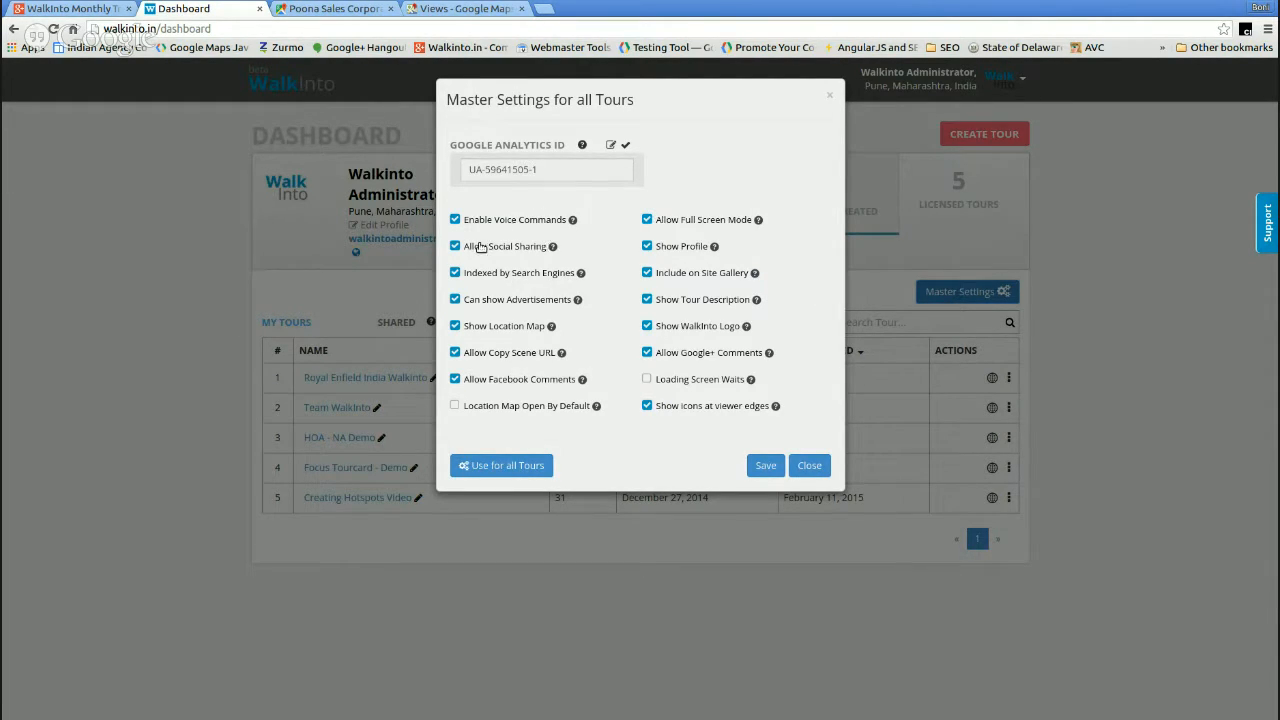
pyautogui.moveTo(553, 247)
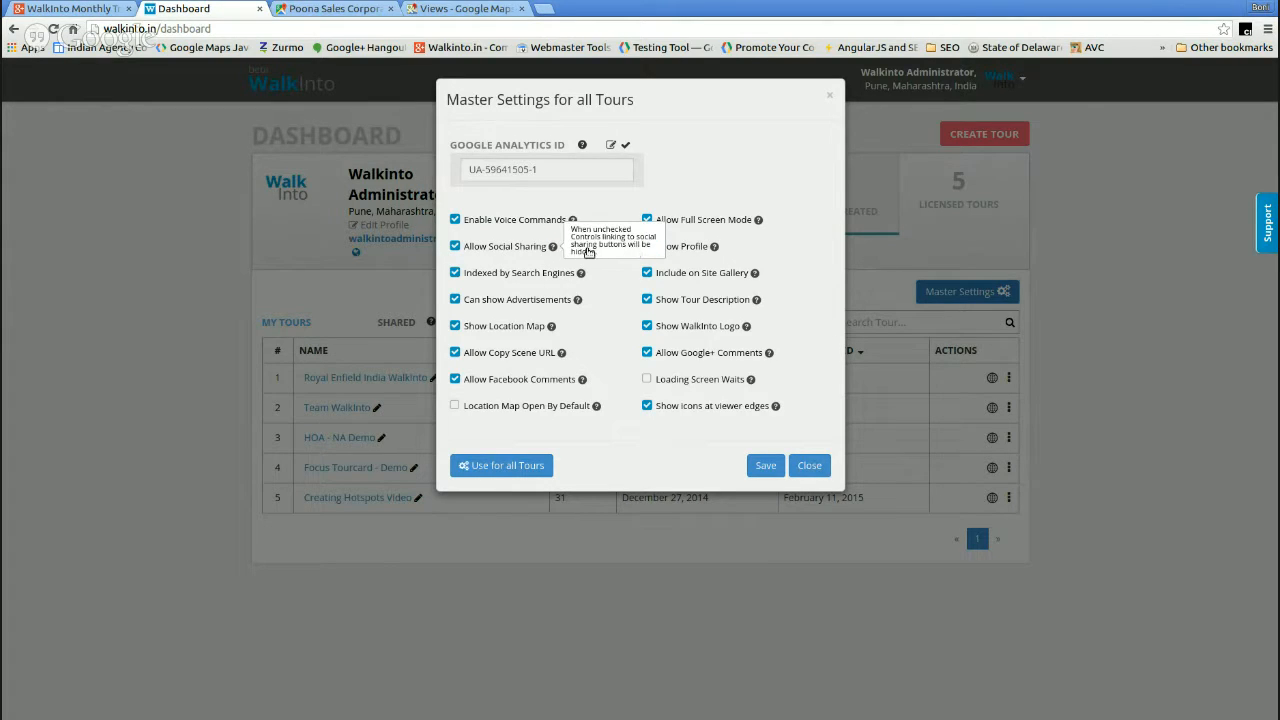
pyautogui.moveTo(581, 274)
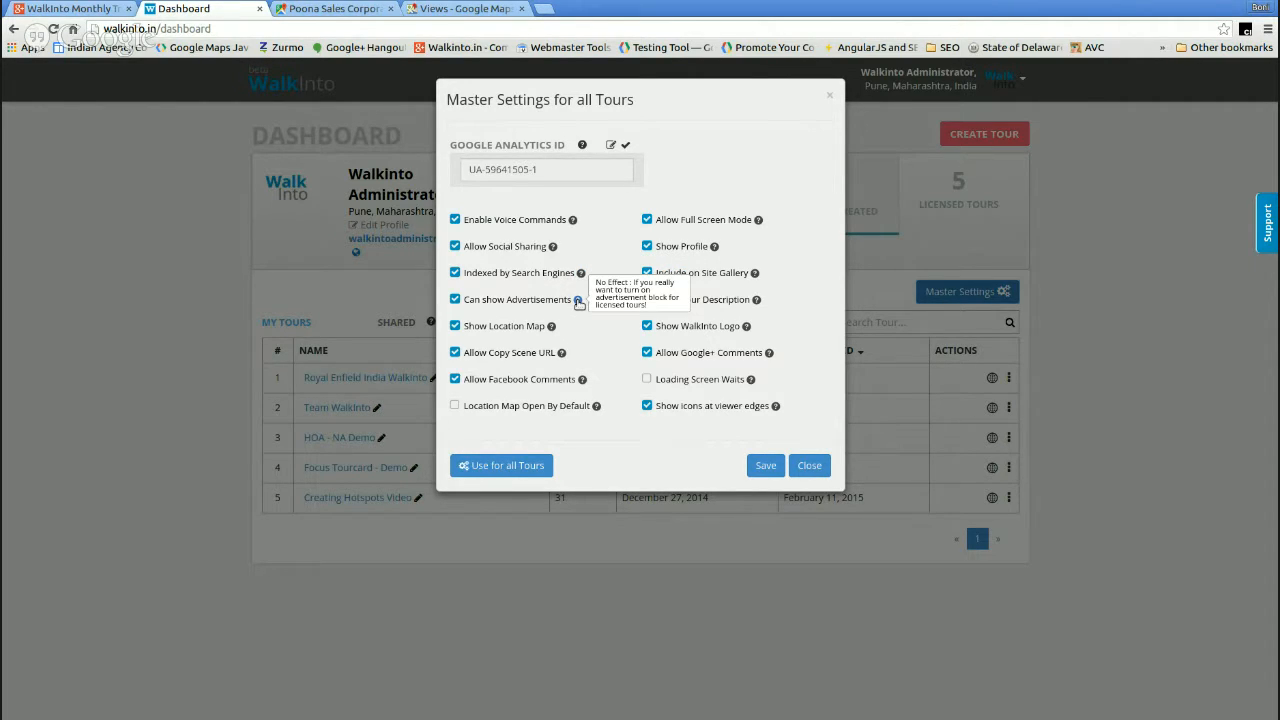
pyautogui.moveTo(556, 331)
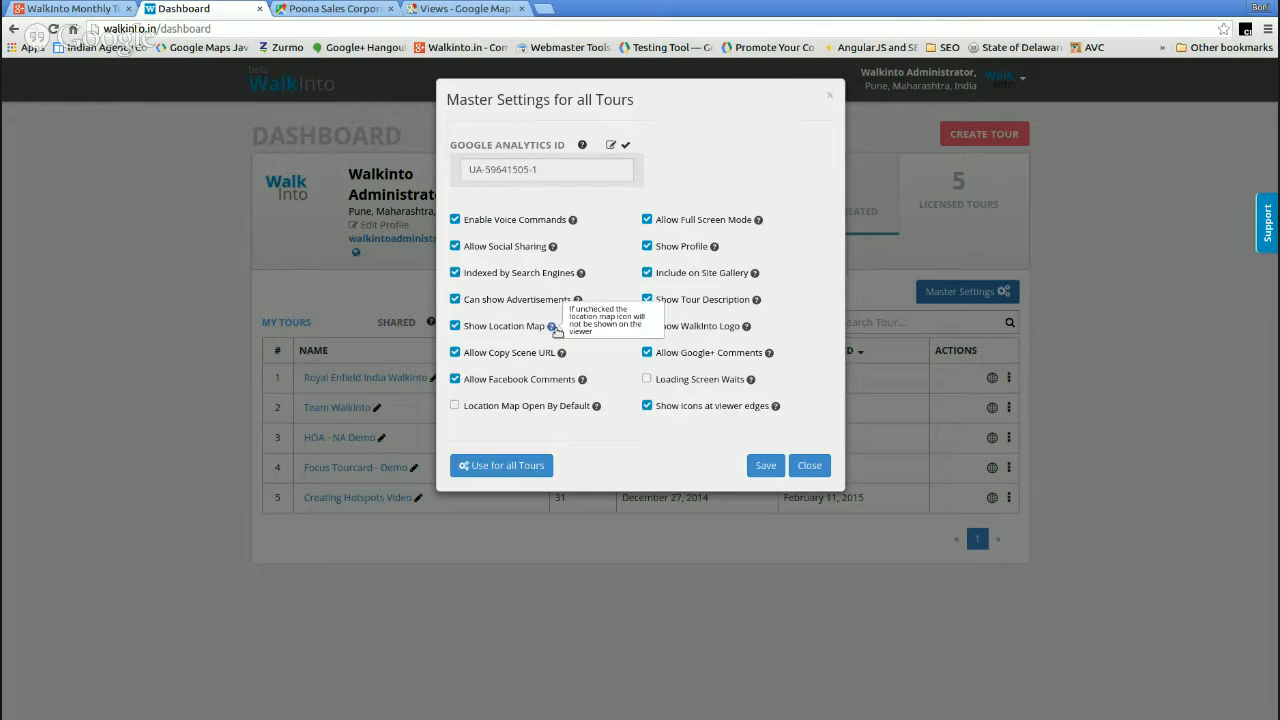
pyautogui.moveTo(563, 354)
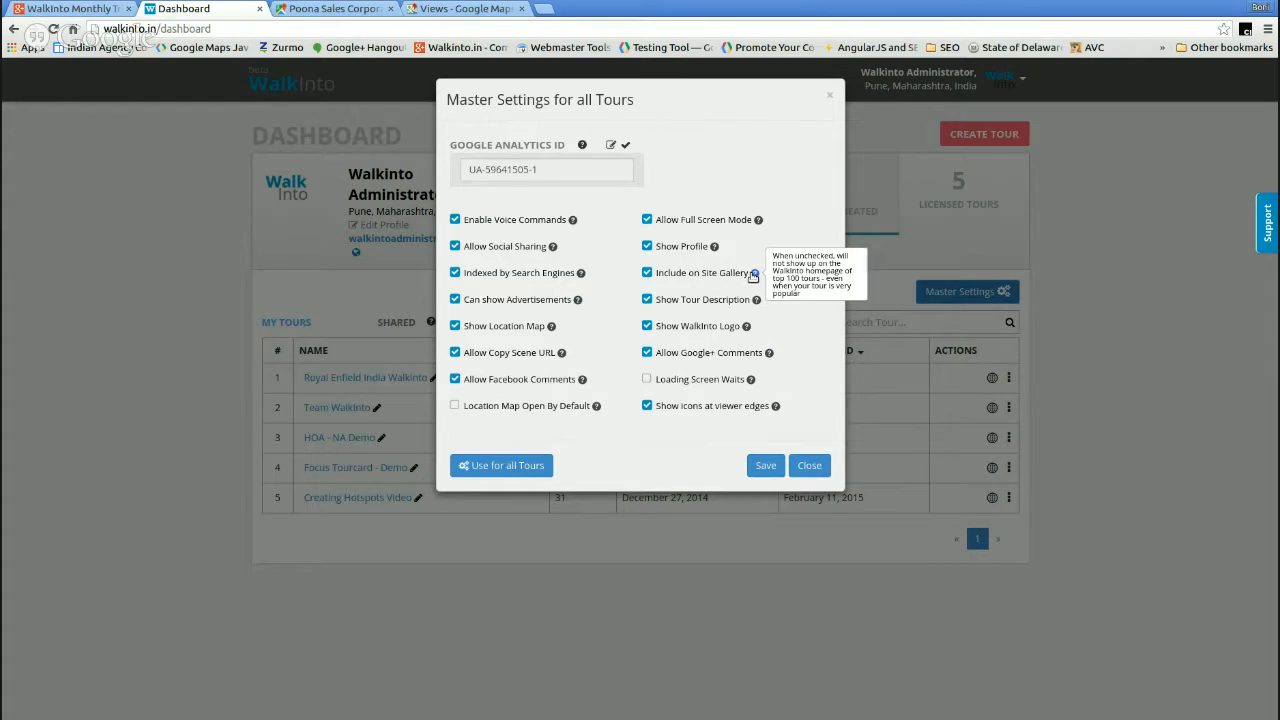
pyautogui.moveTo(769, 353)
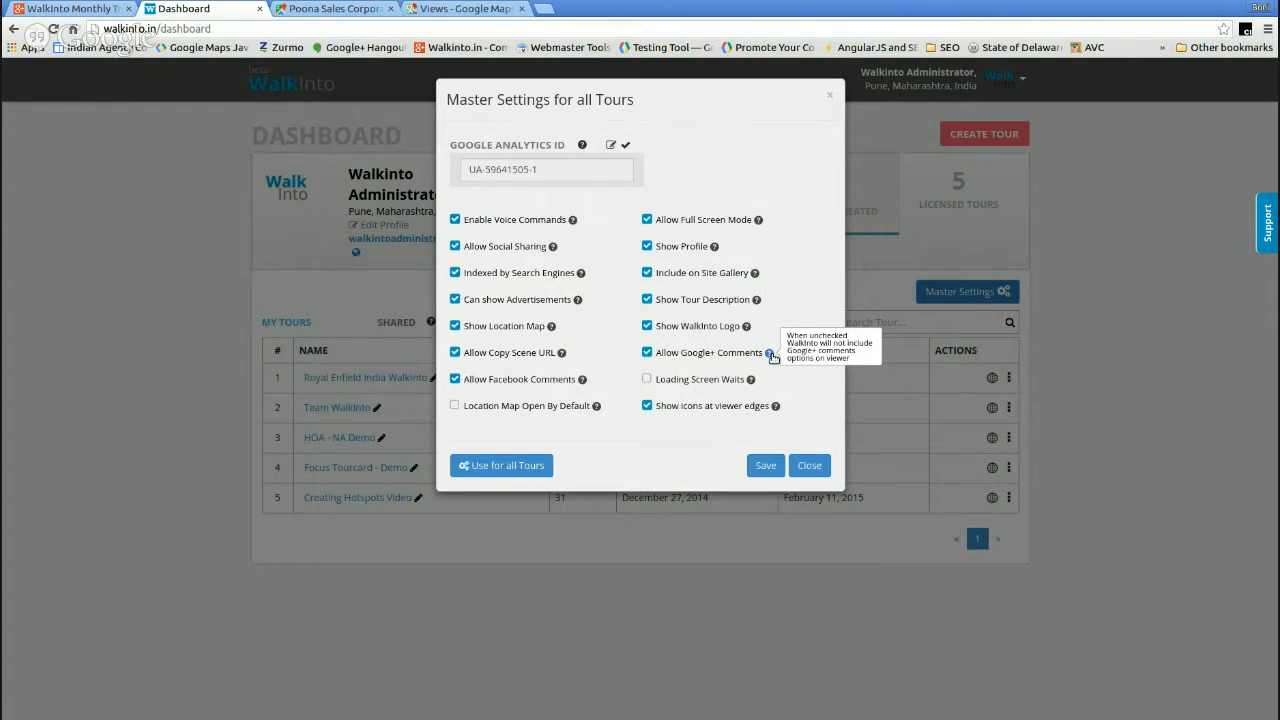
pyautogui.click(813, 466)
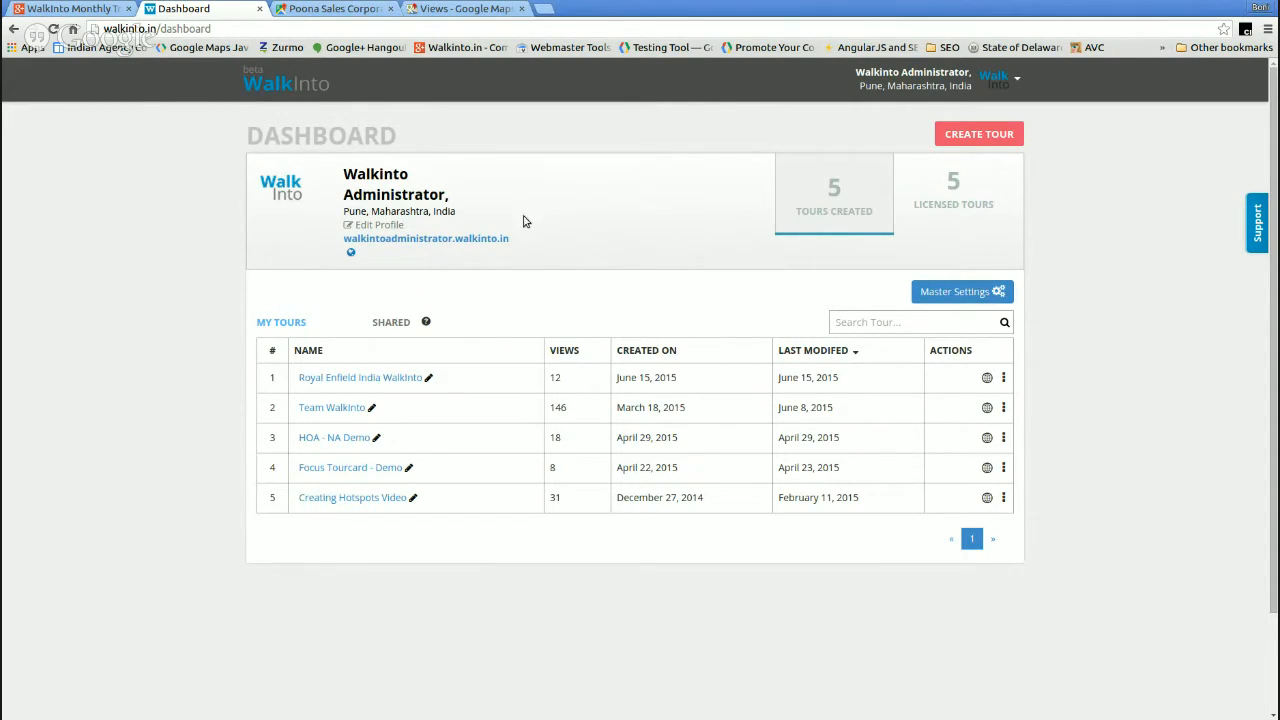
# - Open the public profile page from Edit Profile in a new tab, then return to My Tours
pyautogui.click(400, 230)
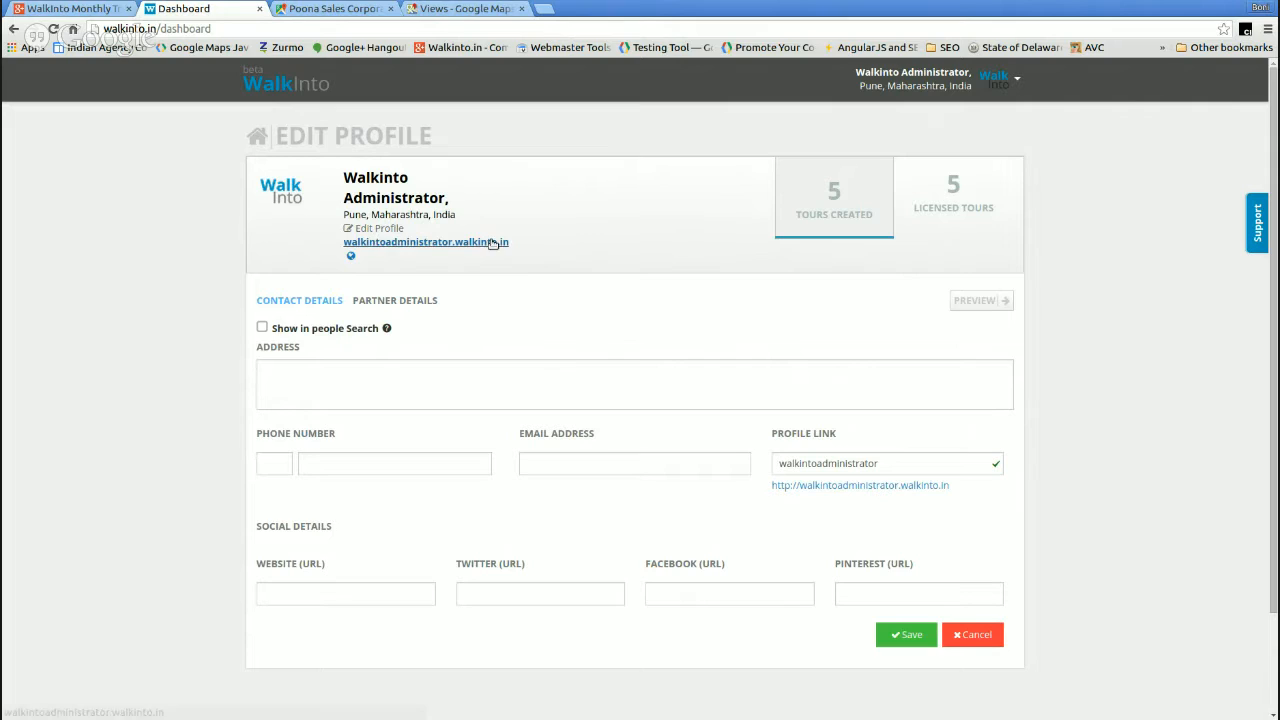
pyautogui.scroll(-2, 901, 374)
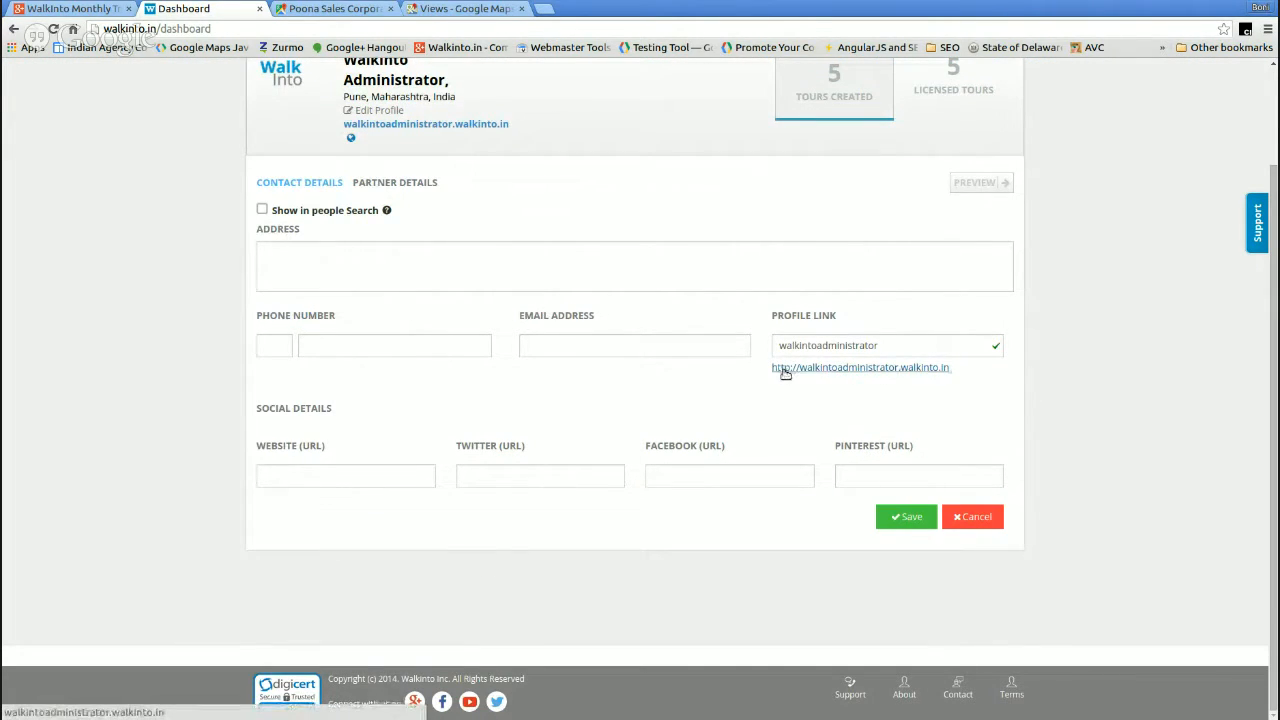
pyautogui.click(920, 368)
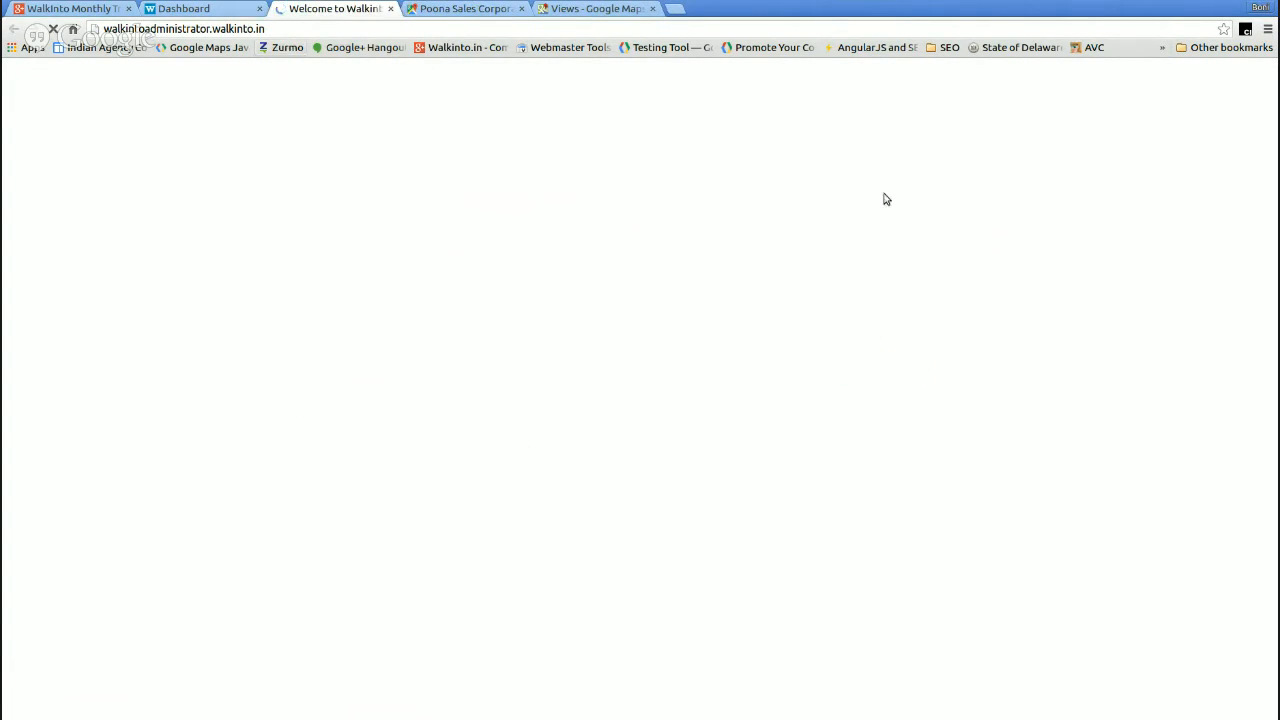
pyautogui.click(217, 11)
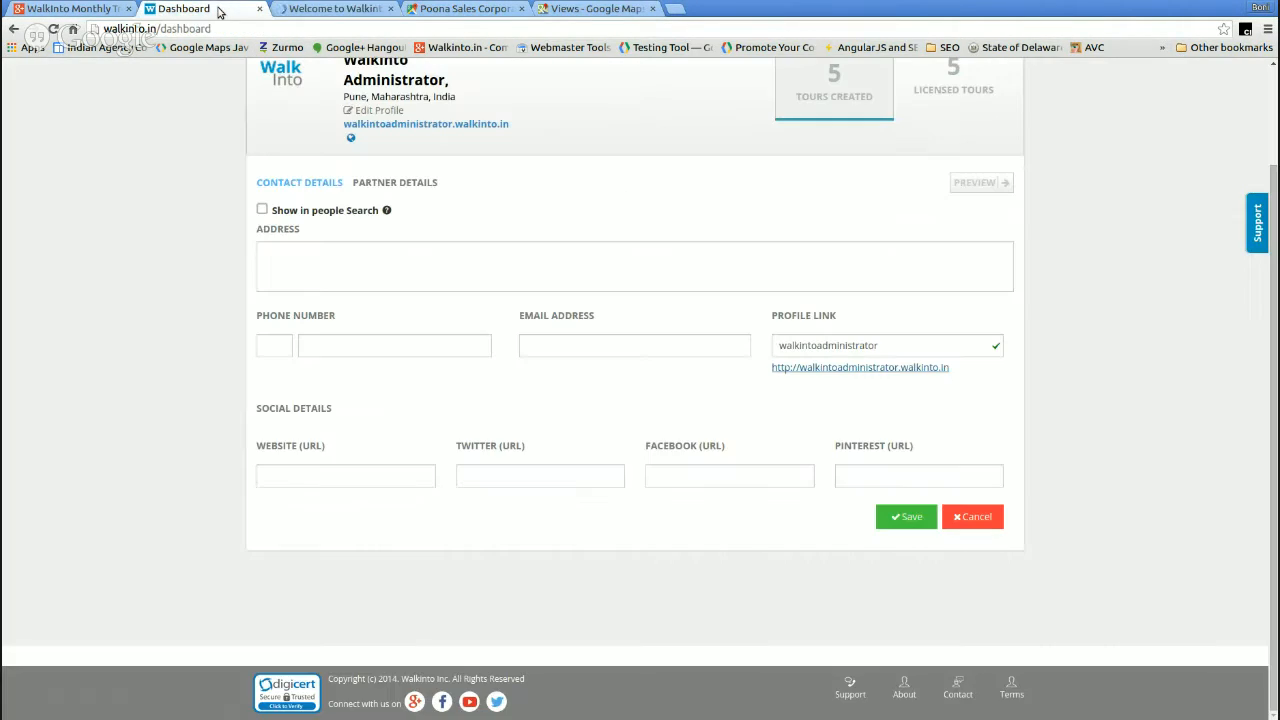
pyautogui.click(392, 110)
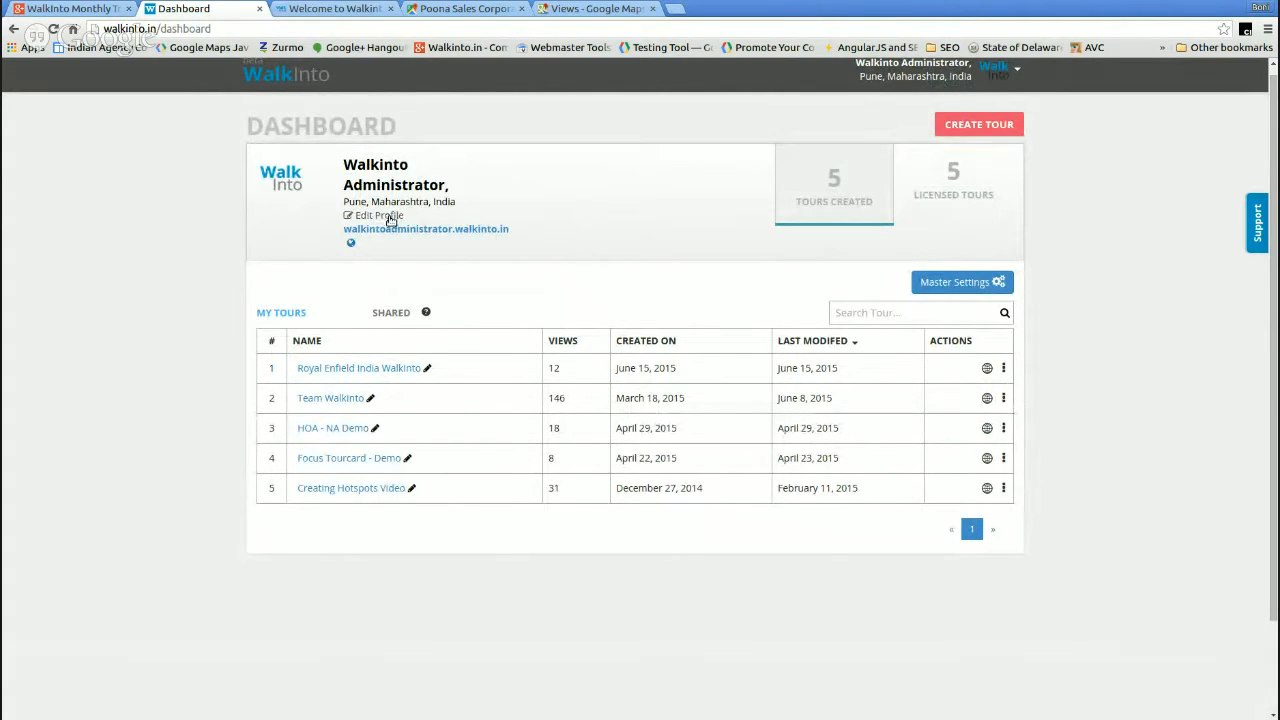
pyautogui.click(390, 220)
pyautogui.scroll(-2, 326, 263)
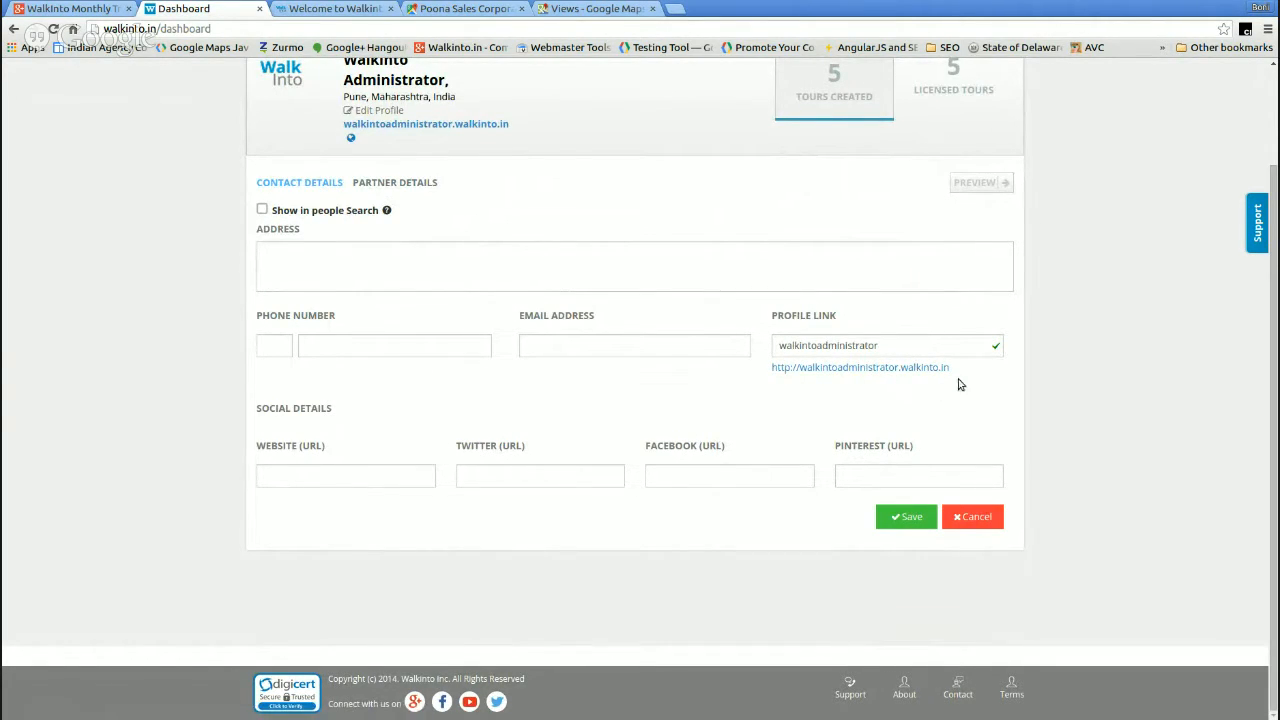
pyautogui.tripleClick(774, 370)
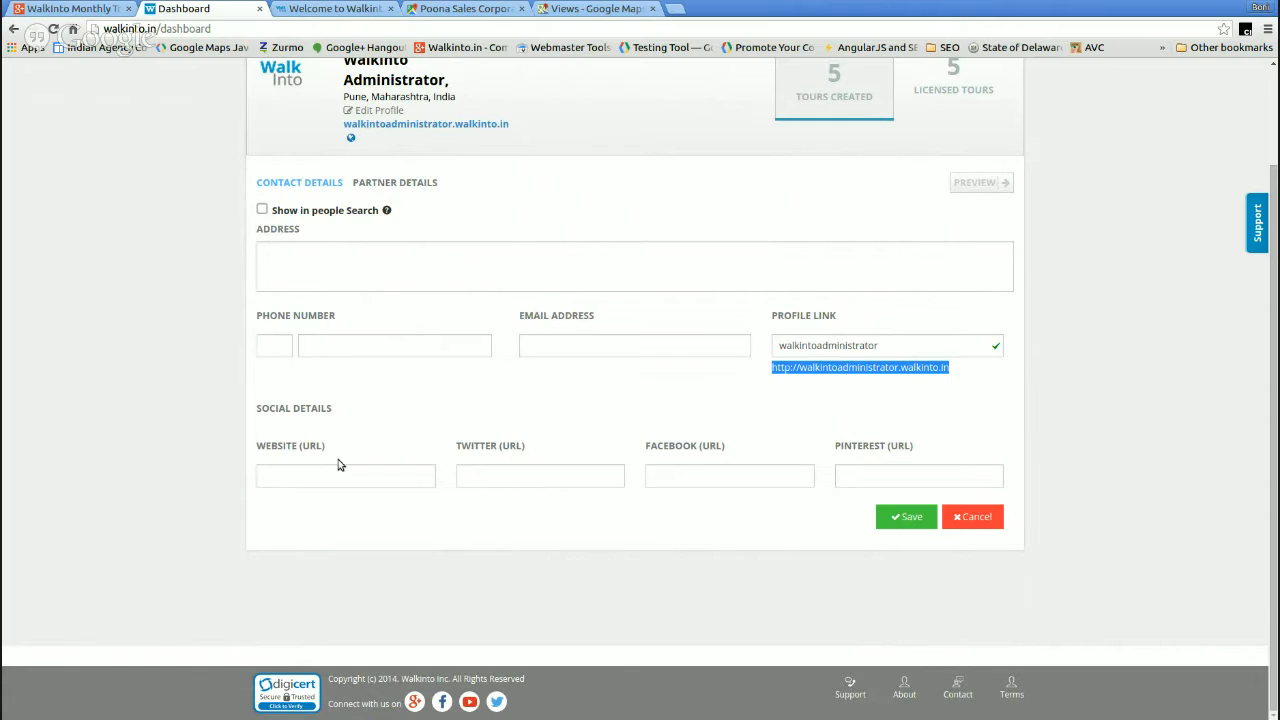
pyautogui.click(395, 479)
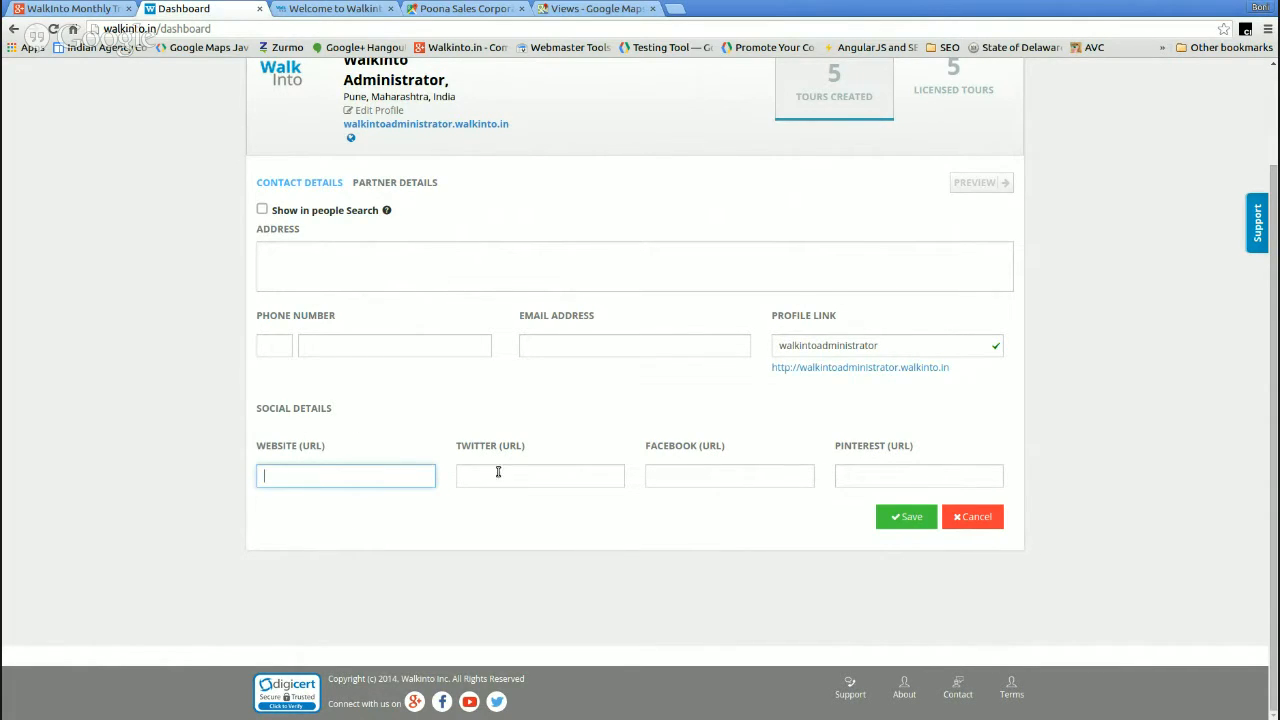
pyautogui.click(498, 471)
pyautogui.click(672, 475)
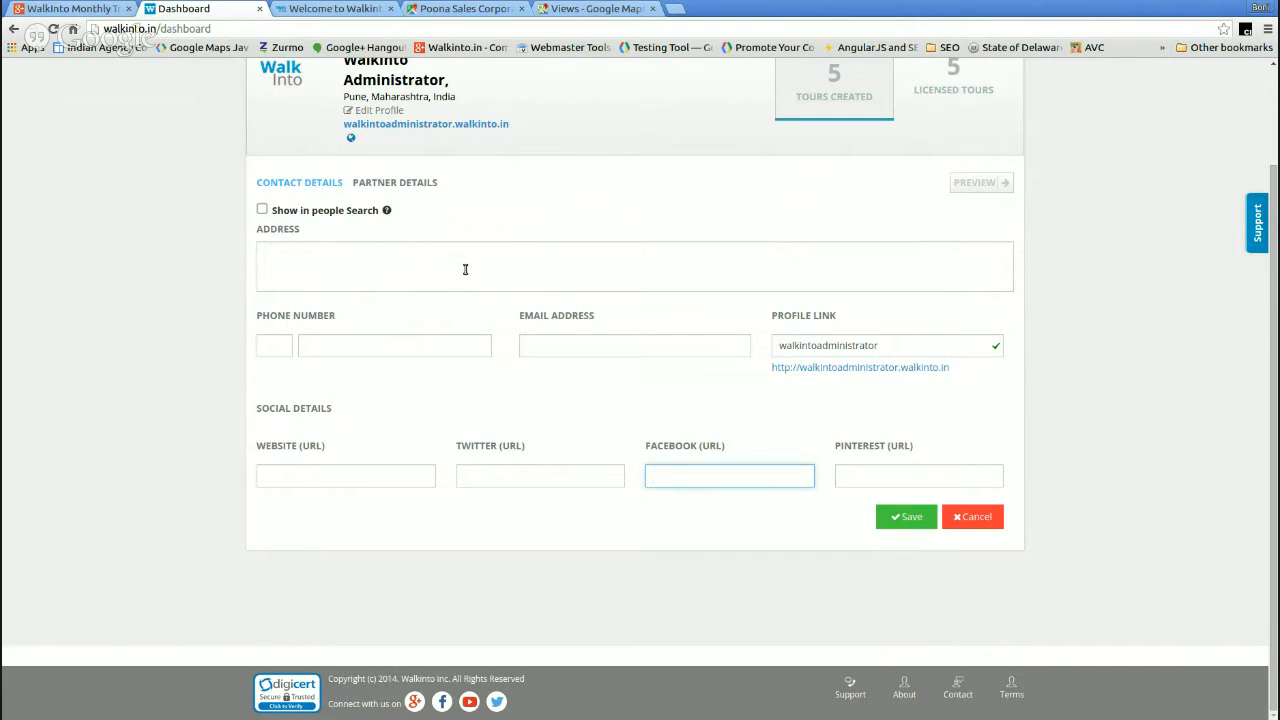
pyautogui.scroll(3, 455, 266)
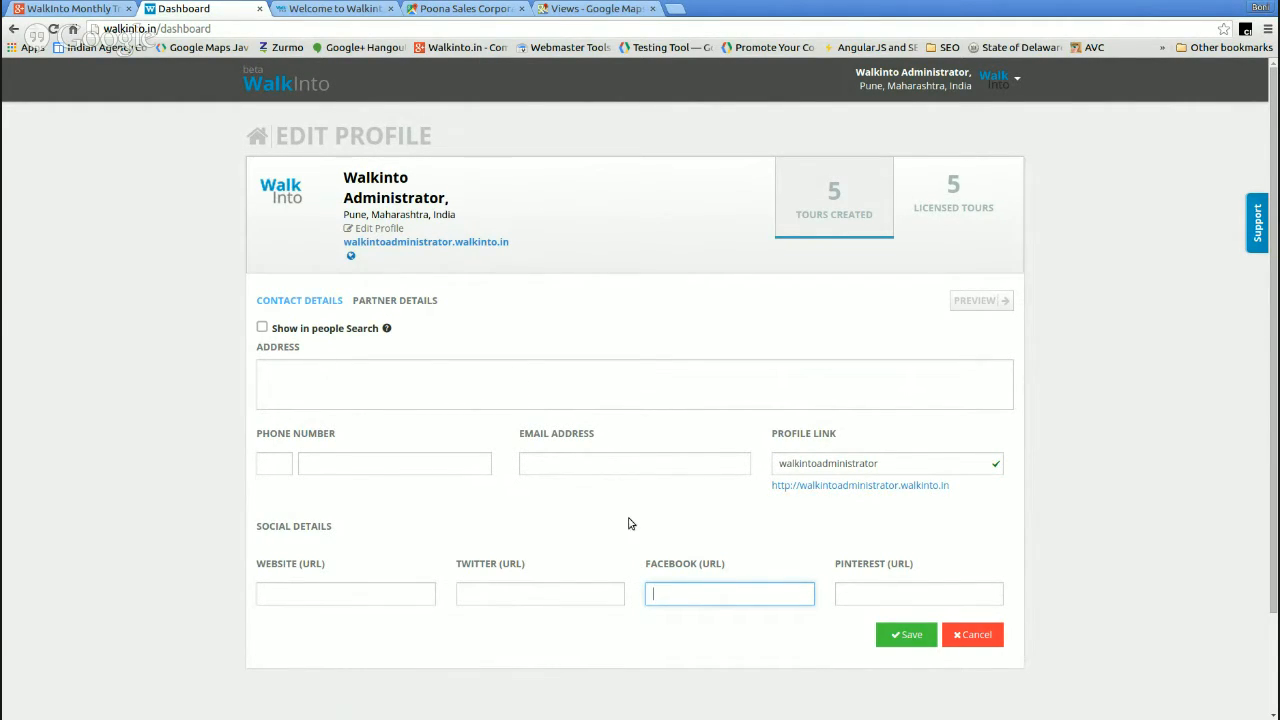
pyautogui.click(393, 230)
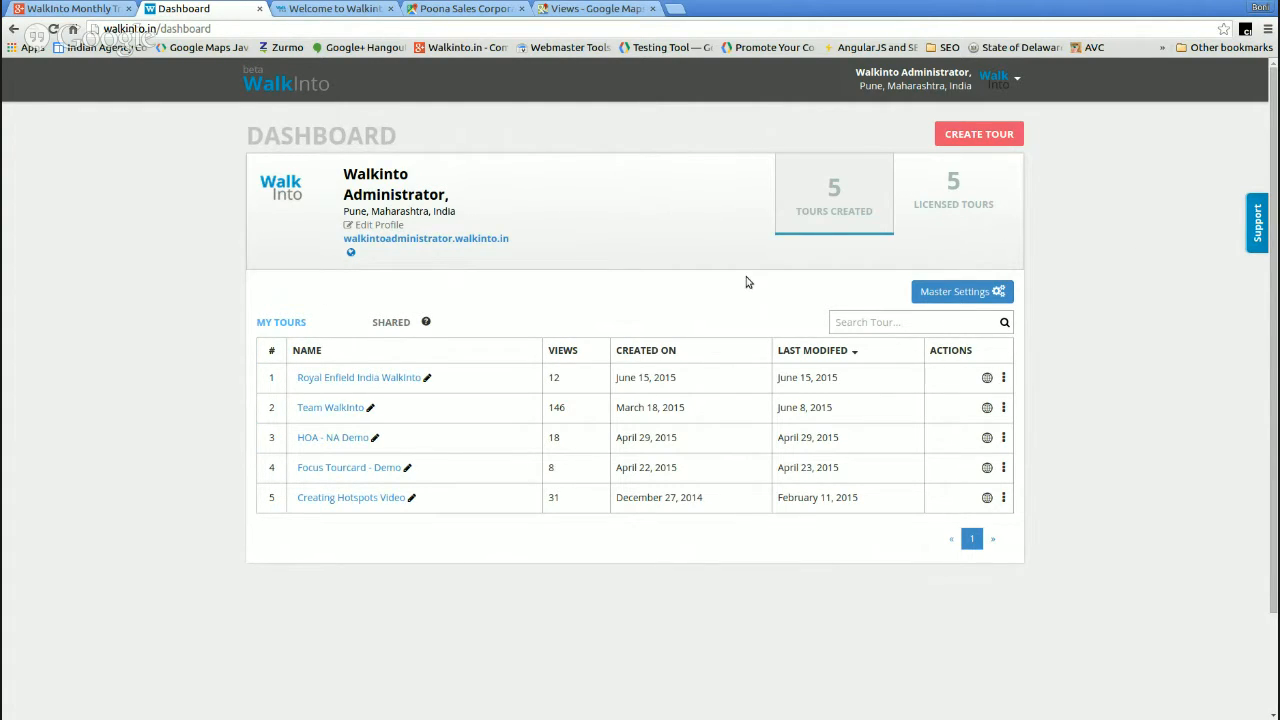
pyautogui.click(394, 322)
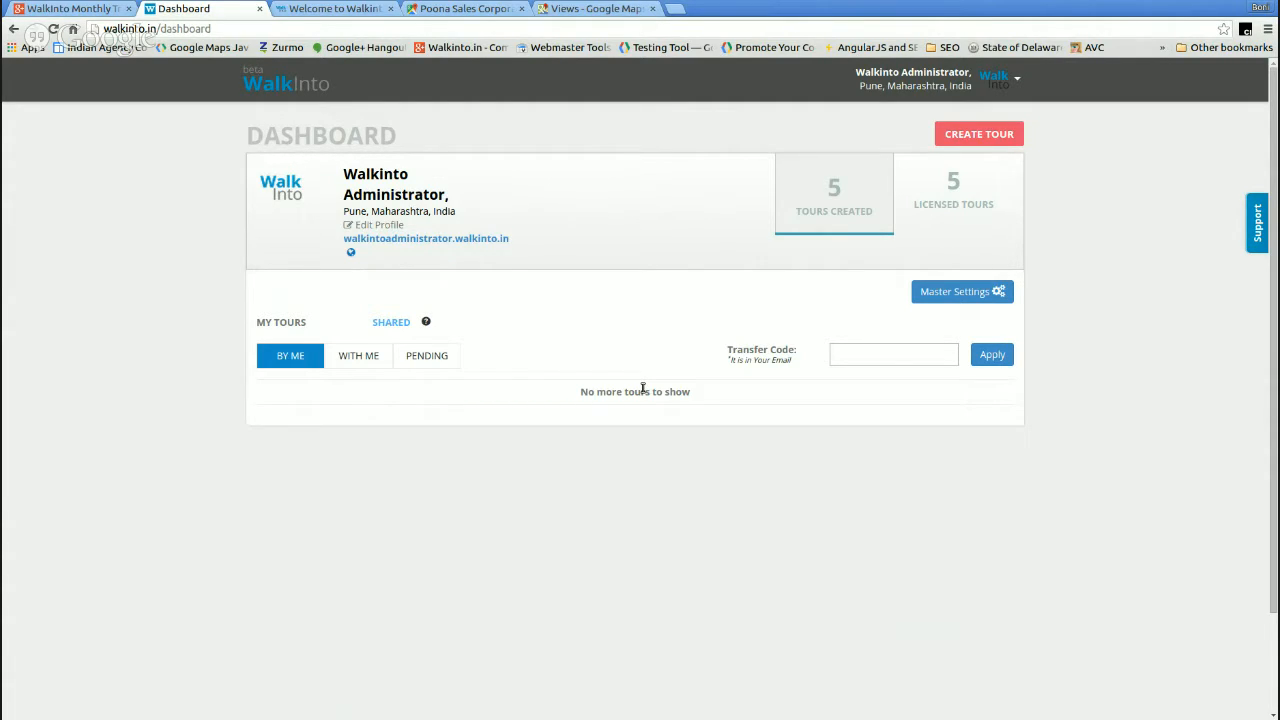
pyautogui.click(295, 330)
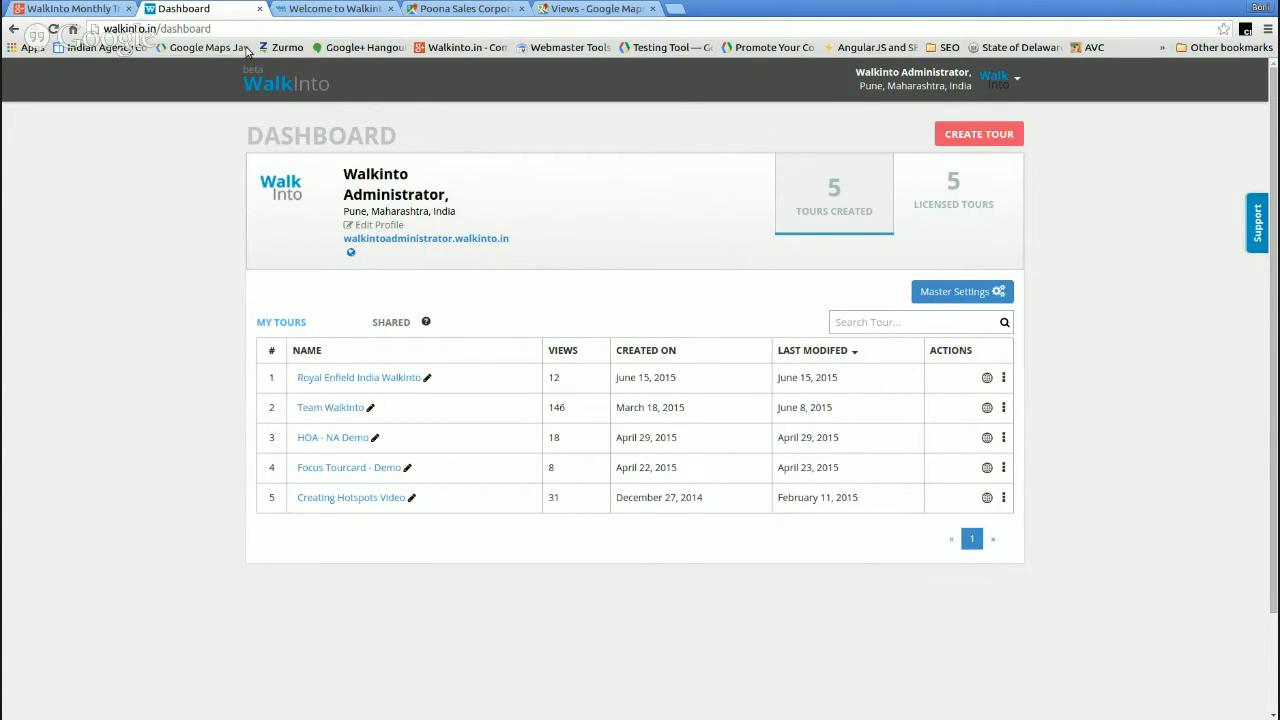
# - Load walkinto.freshdesk.com in a new tab and open the helpdesk account menu
pyautogui.click(682, 15)
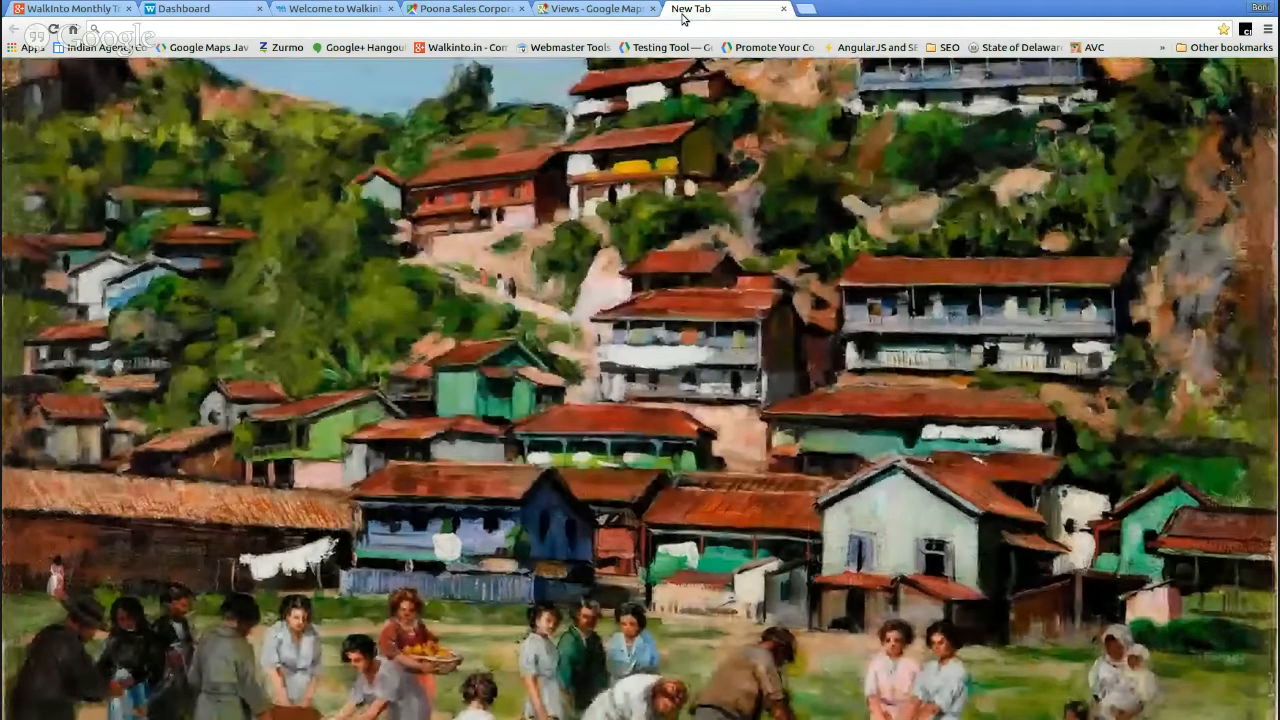
pyautogui.write('walkinto.')
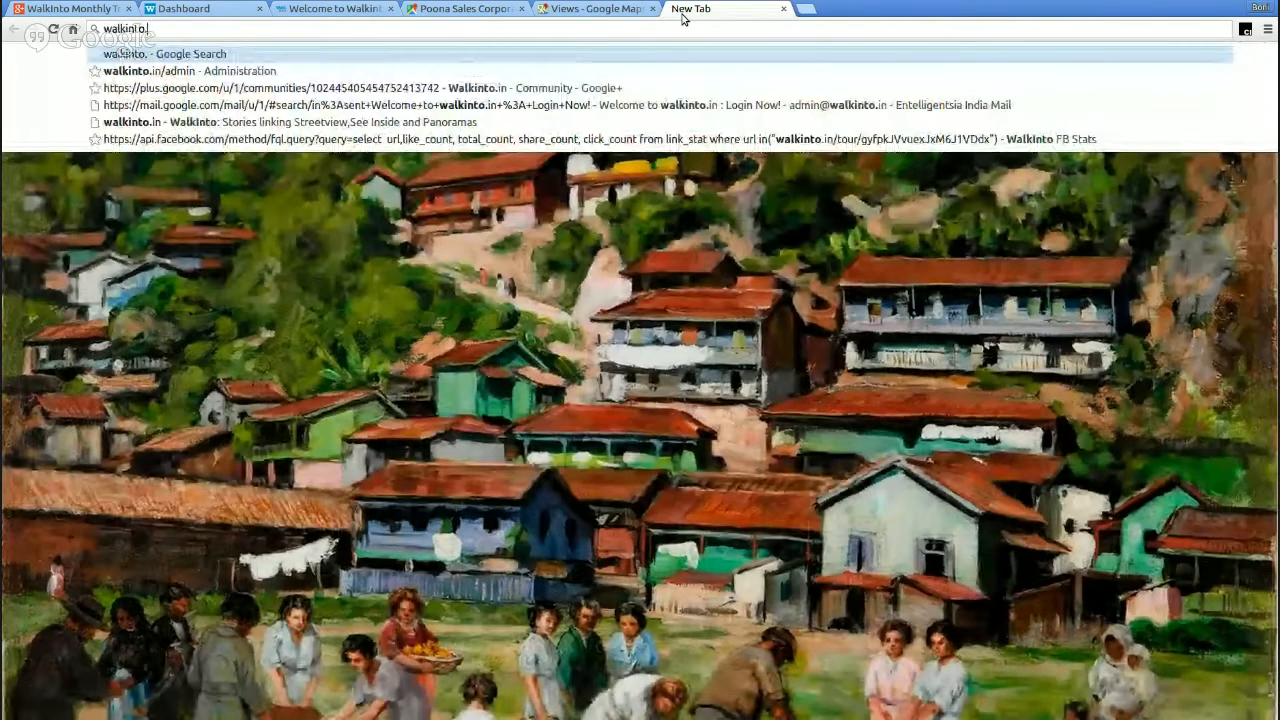
pyautogui.write('freshdesk.com')
pyautogui.press('Return')
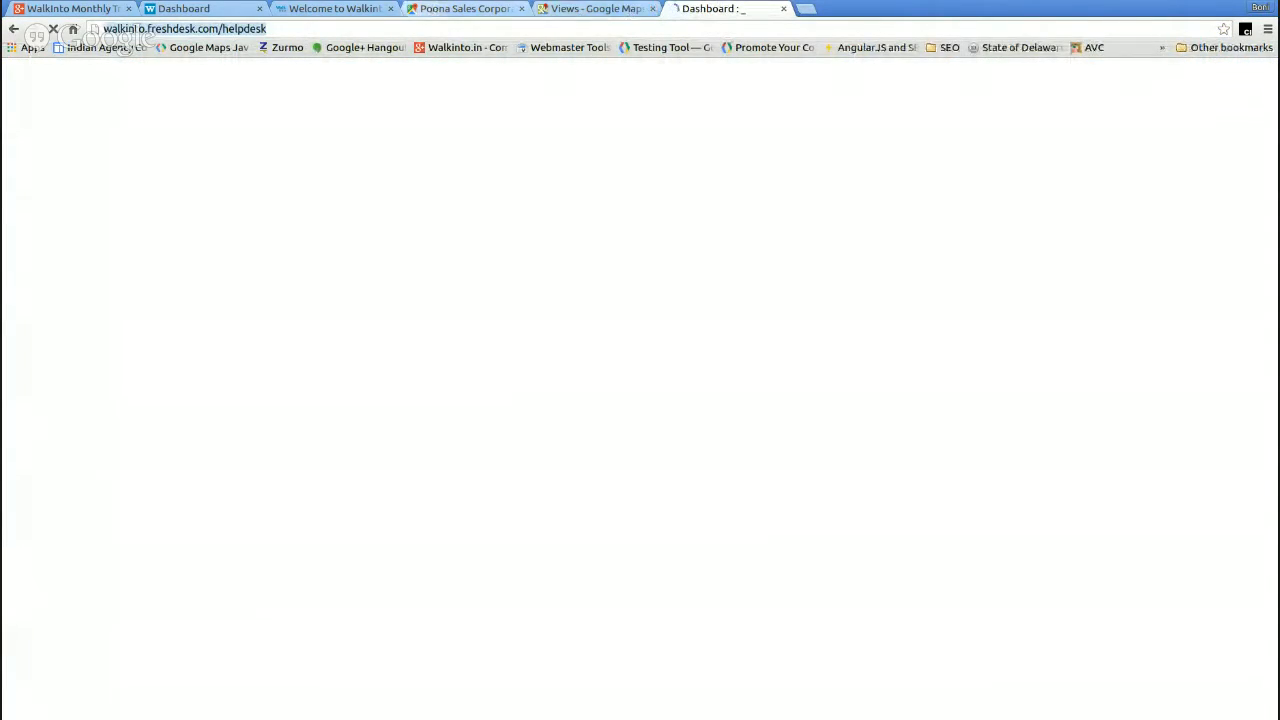
pyautogui.hotkey('alt', 'Tab')
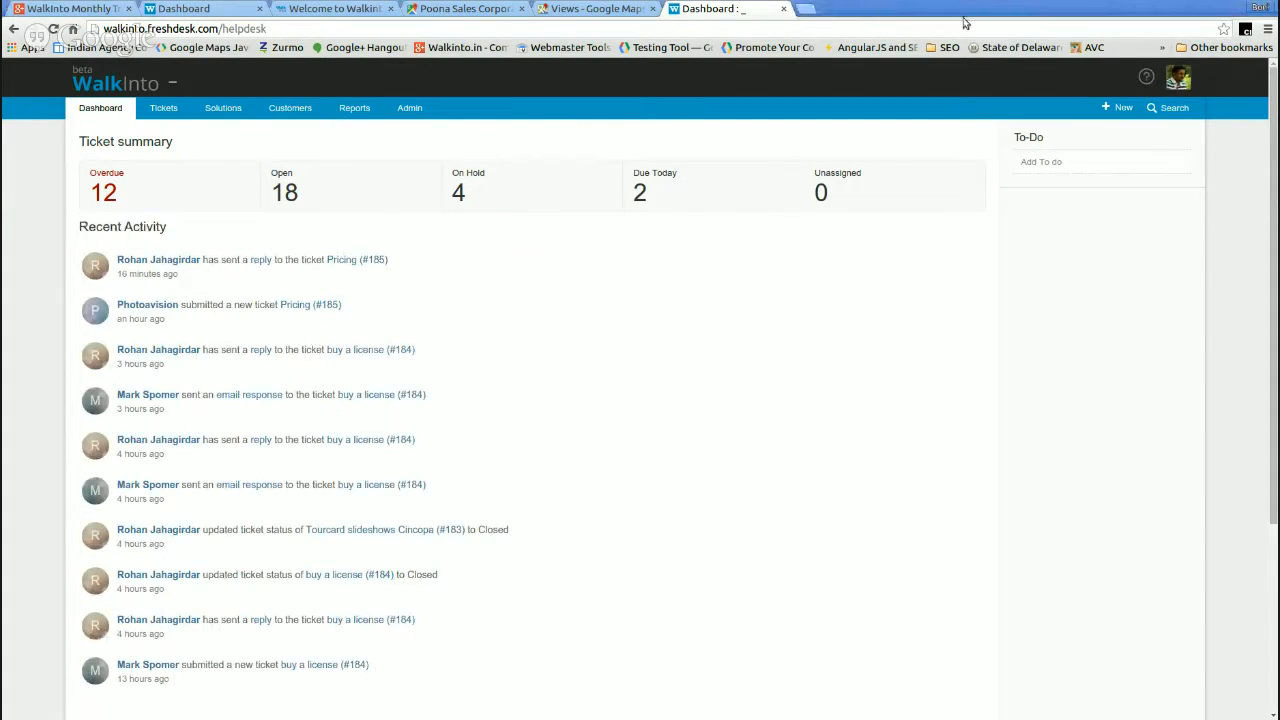
pyautogui.click(1188, 82)
# - Sign out of the Freshdesk agent account, browse the knowledge base, then return to the WalkInto dashboard
pyautogui.click(1035, 197)
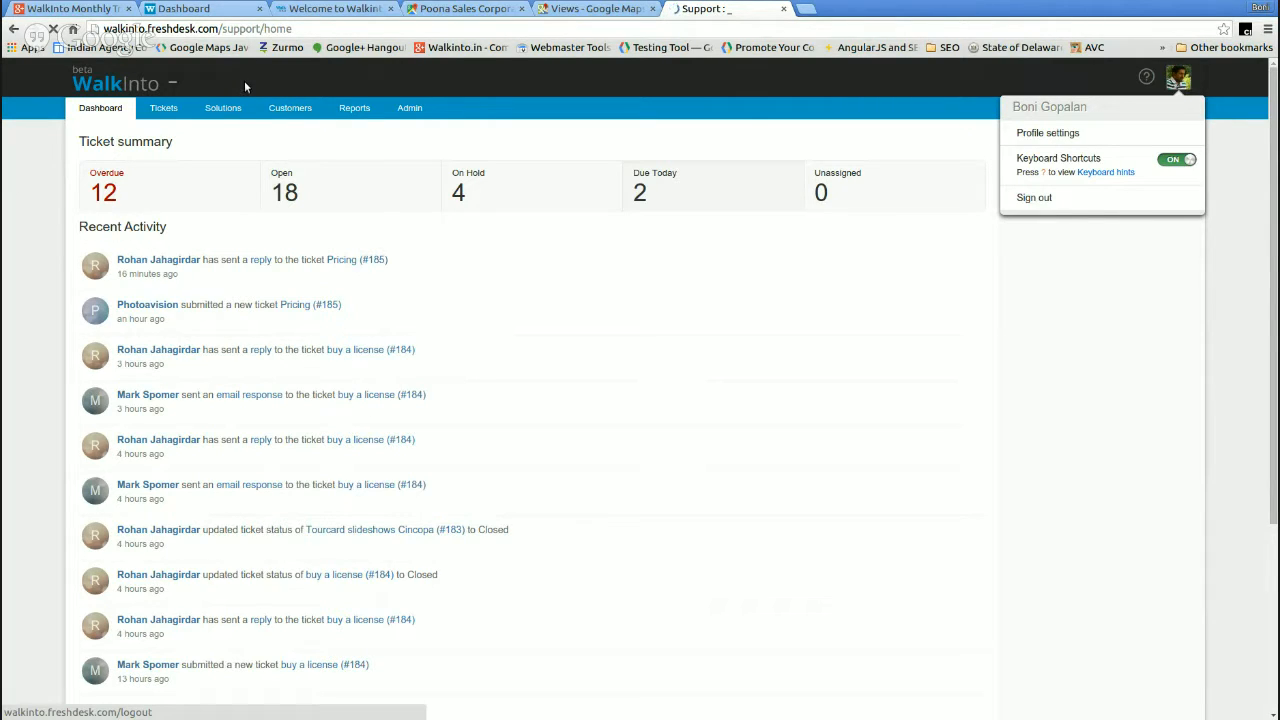
pyautogui.scroll(-3, 724, 348)
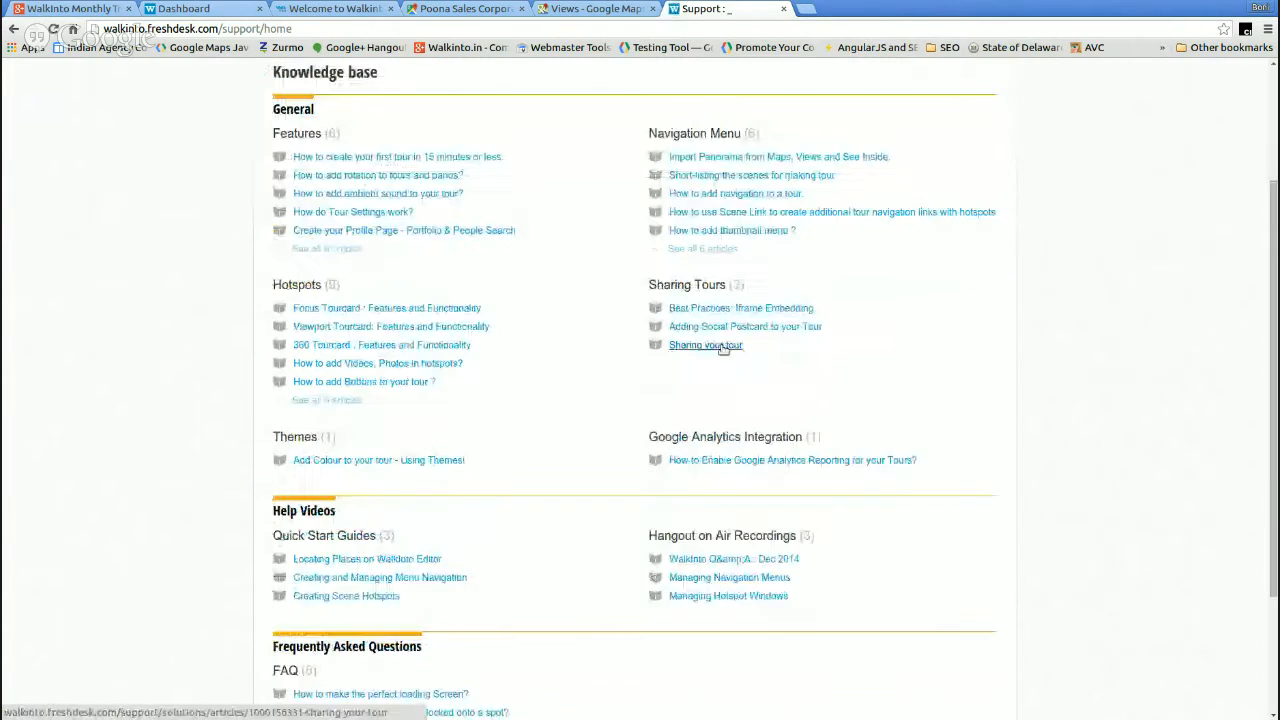
pyautogui.scroll(-3, 372, 270)
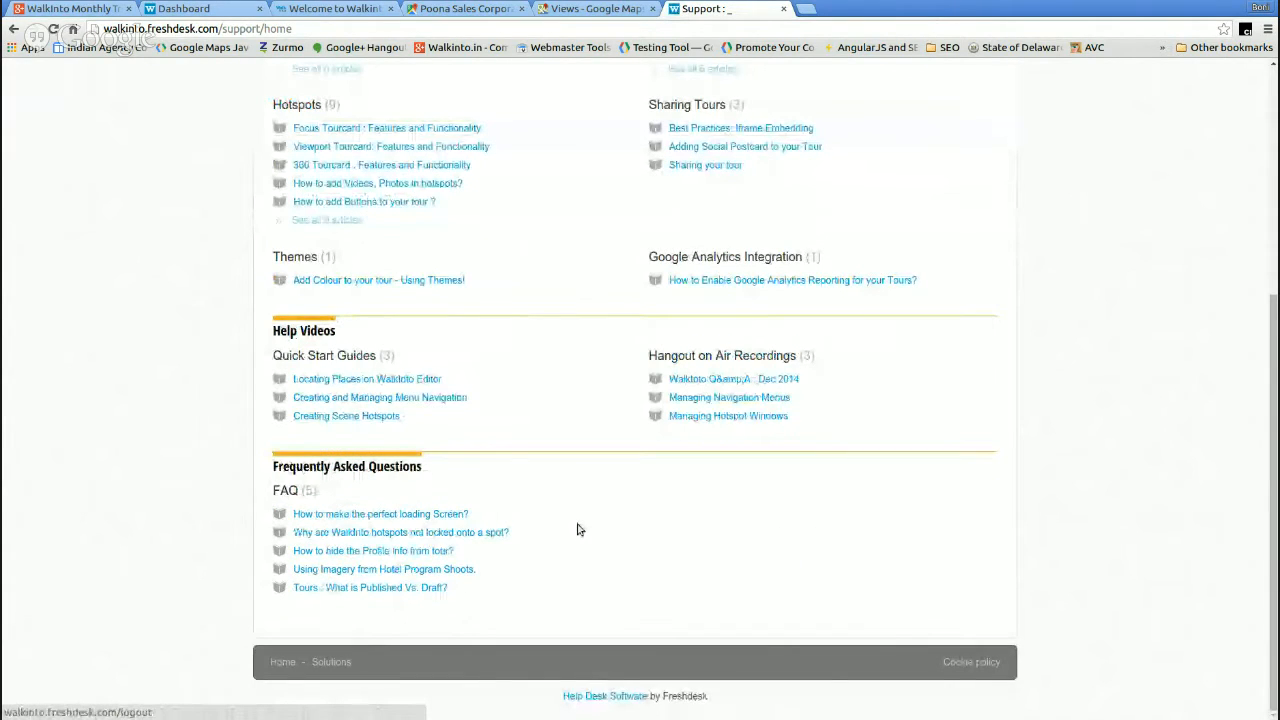
pyautogui.scroll(3, 580, 524)
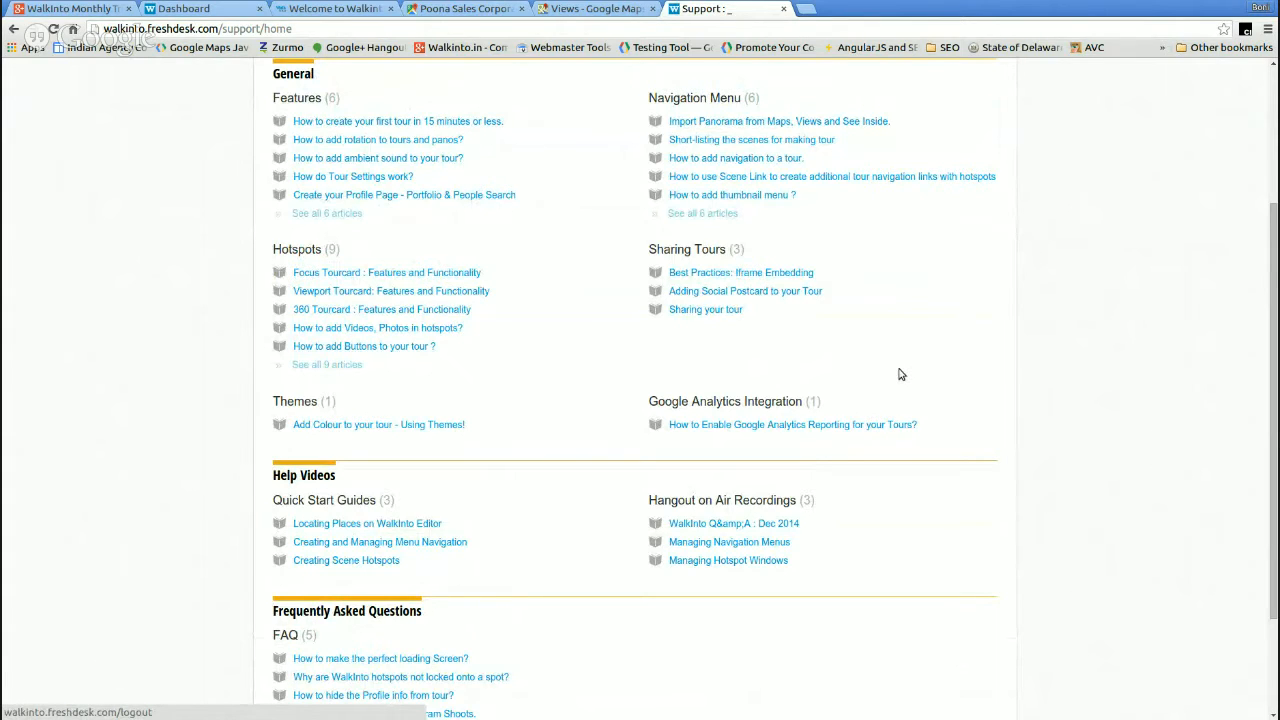
pyautogui.scroll(3, 905, 330)
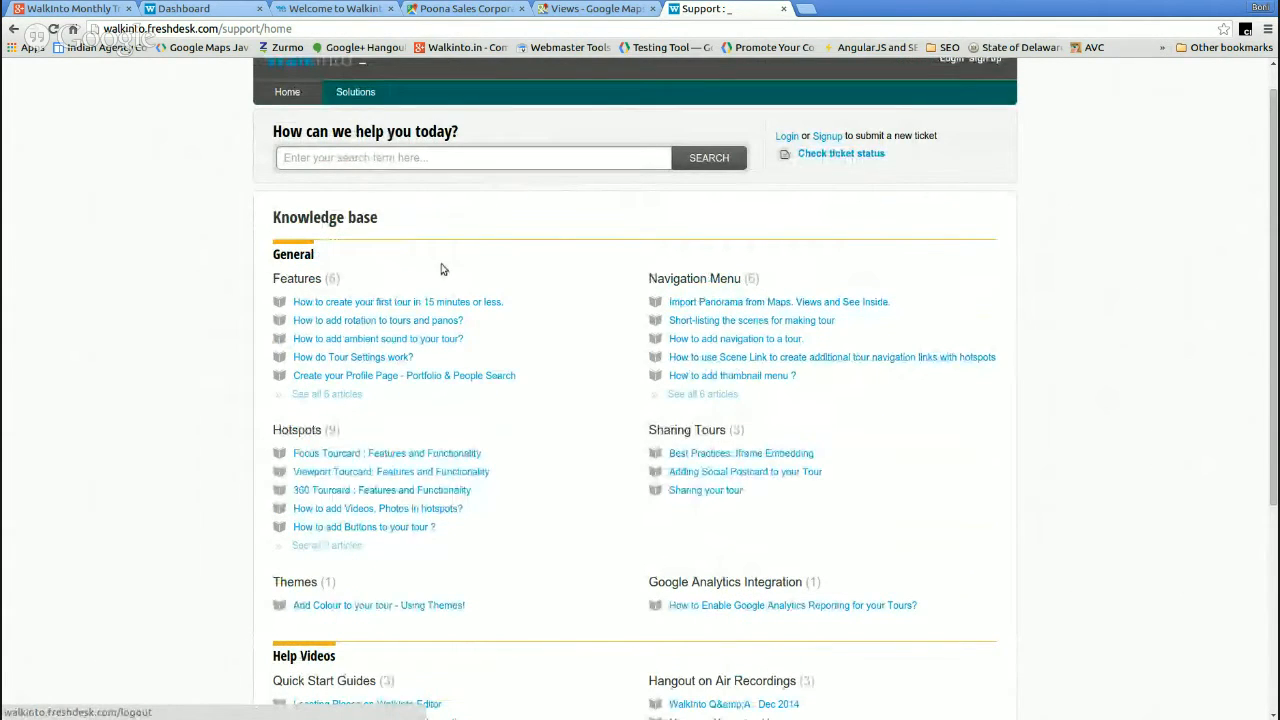
pyautogui.scroll(1, 443, 268)
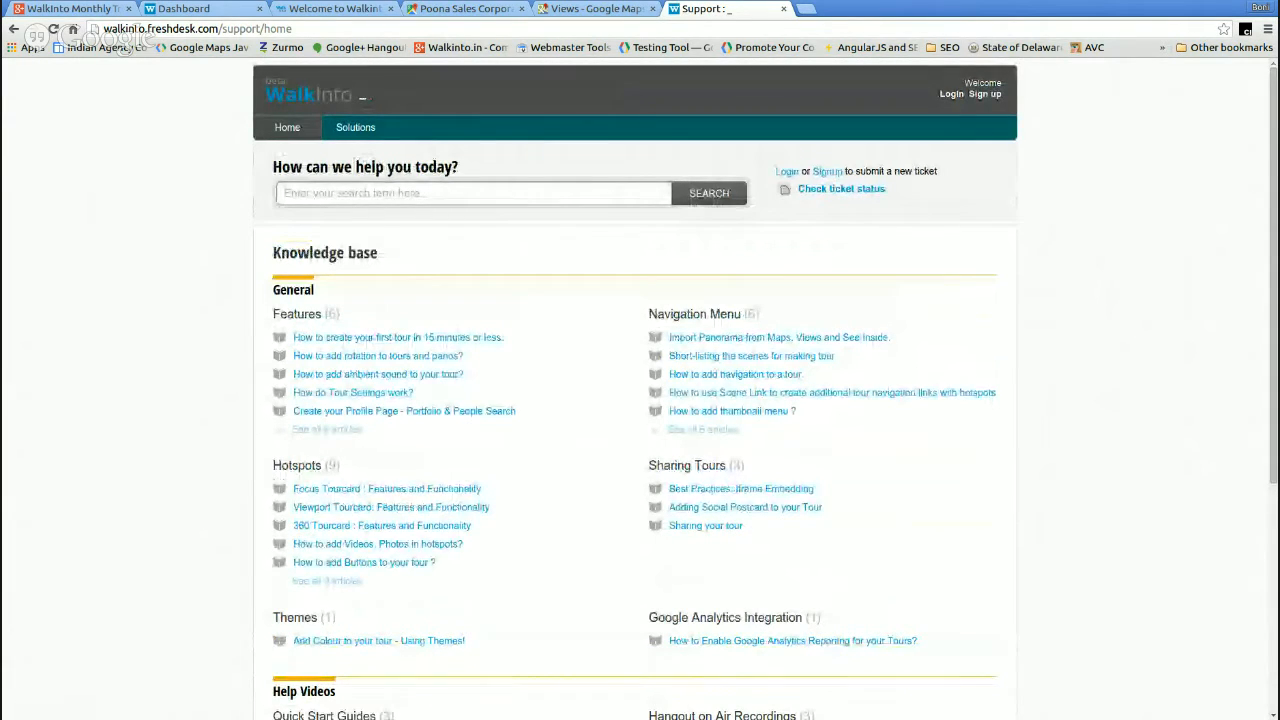
pyautogui.click(244, 9)
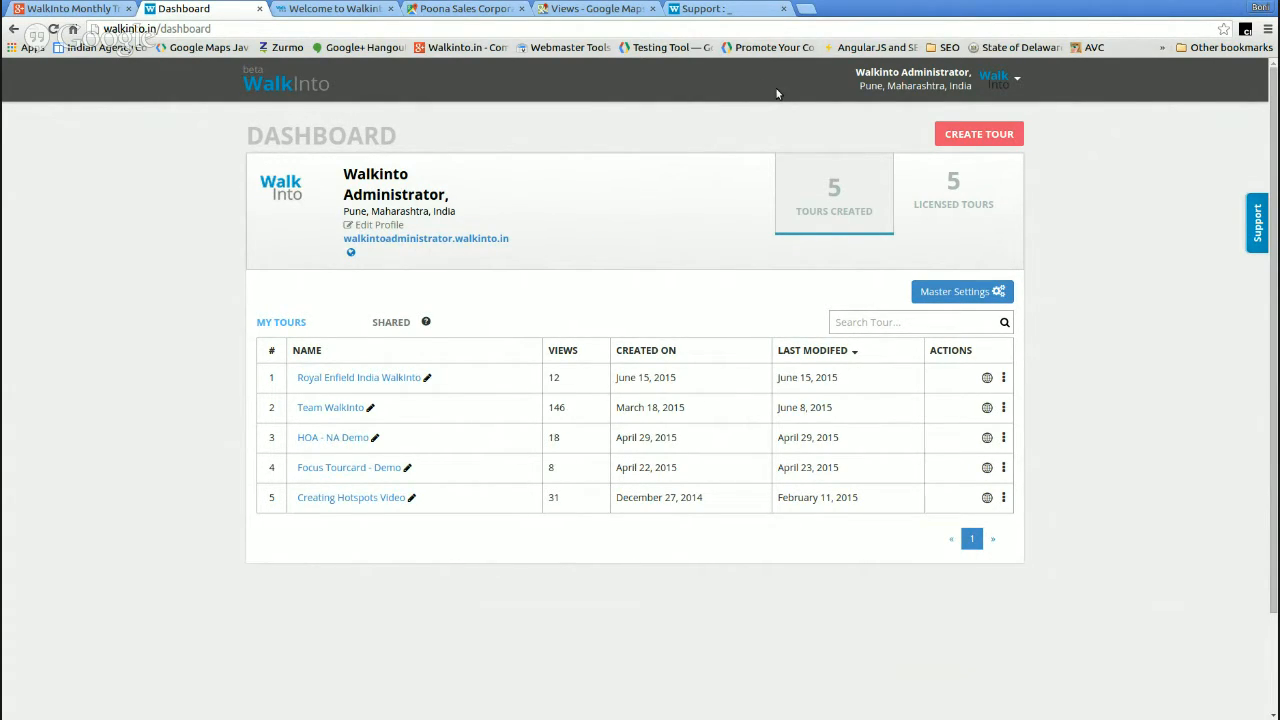
# - Create a new Untitled tour and pan its world map down and right
pyautogui.click(983, 139)
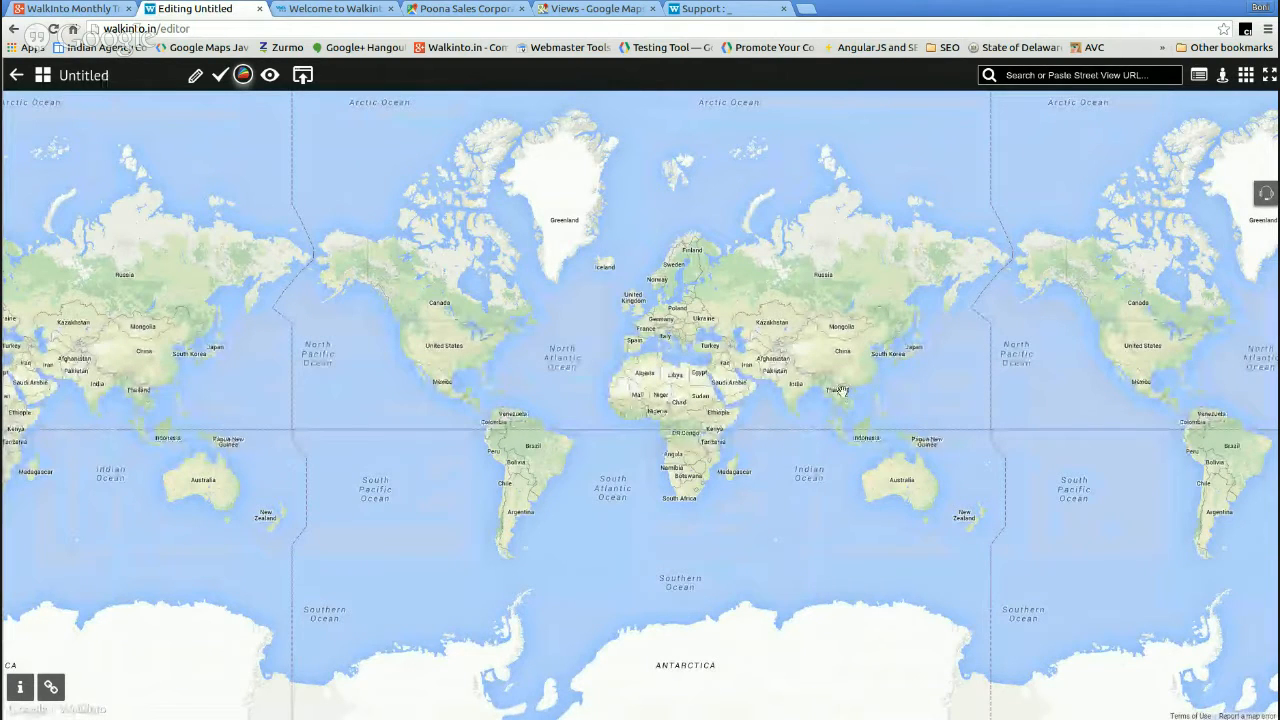
pyautogui.moveTo(843, 390); pyautogui.dragTo(953, 590)
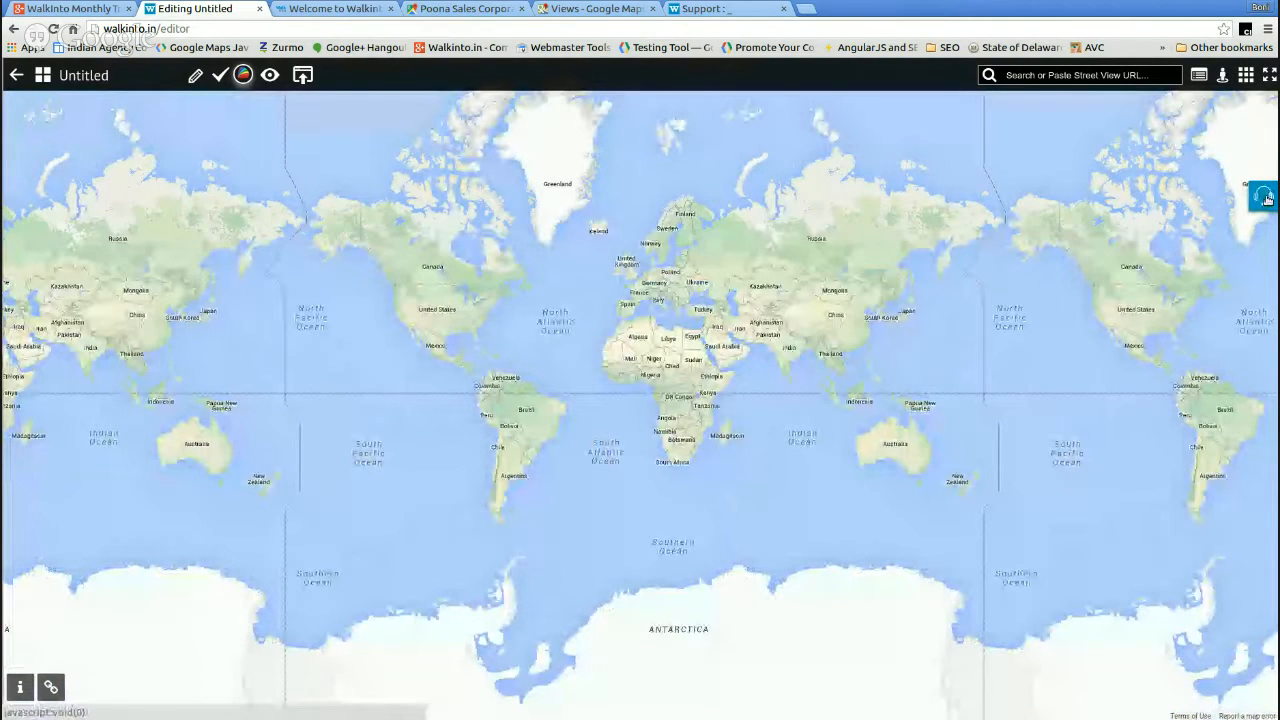
# - Search the support panel for 'Import' and read the Import Panorama from Maps, Views and See Inside article
pyautogui.click(1266, 199)
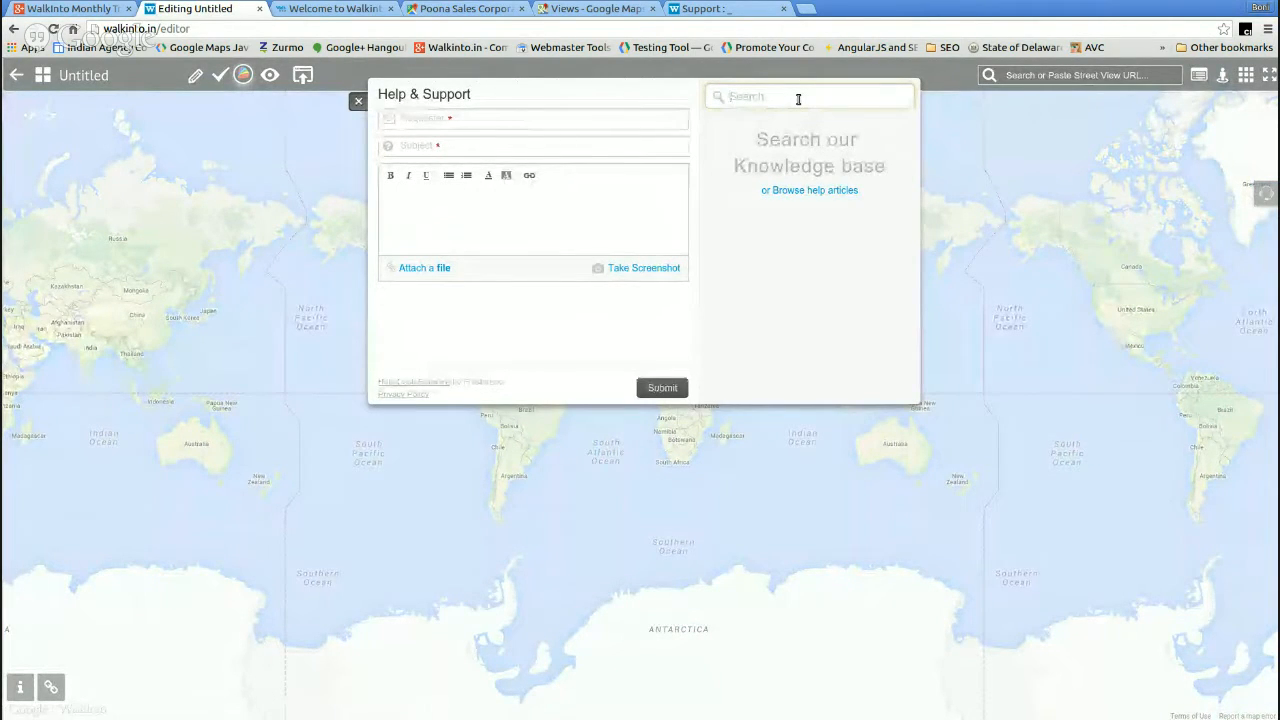
pyautogui.write('Import')
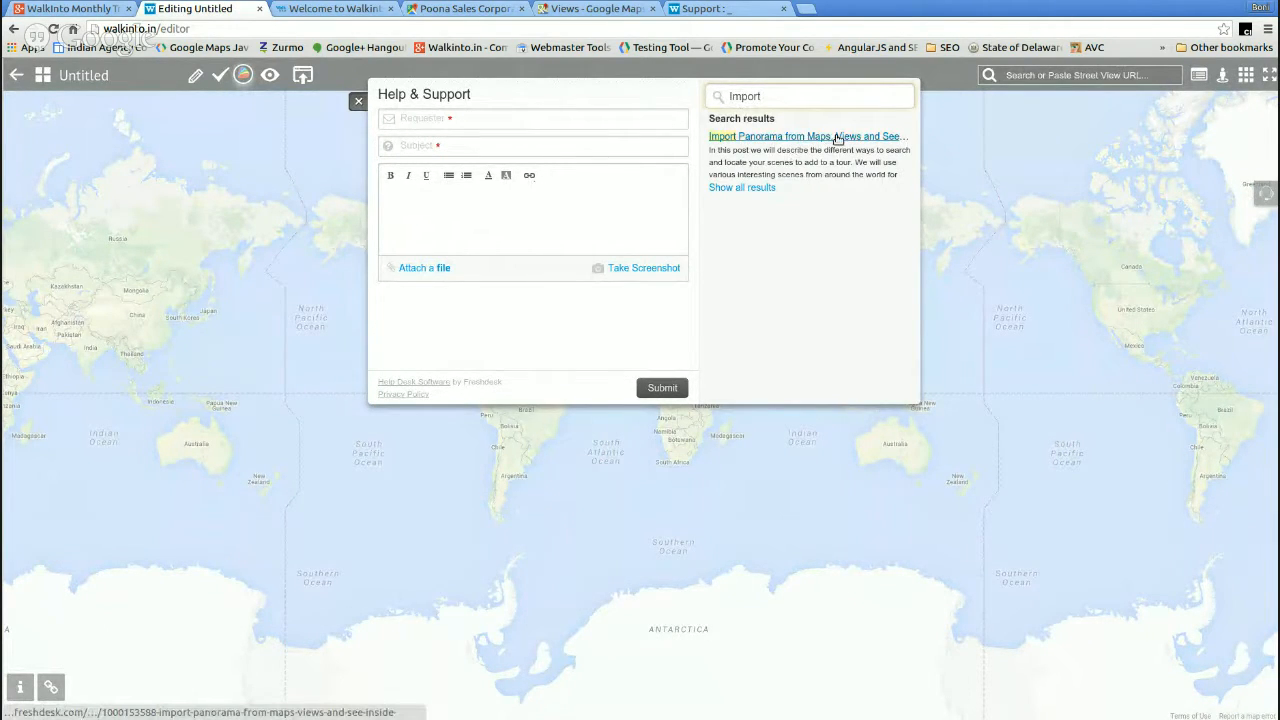
pyautogui.click(770, 136)
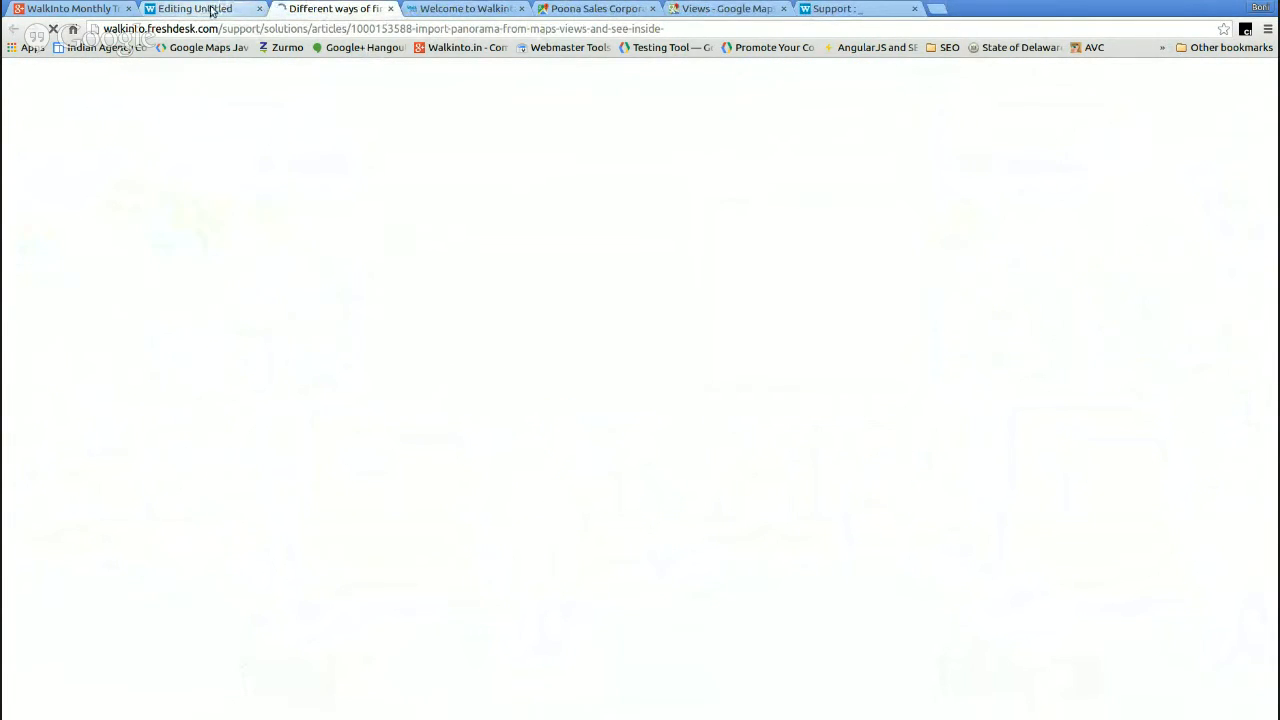
pyautogui.scroll(-1, 487, 369)
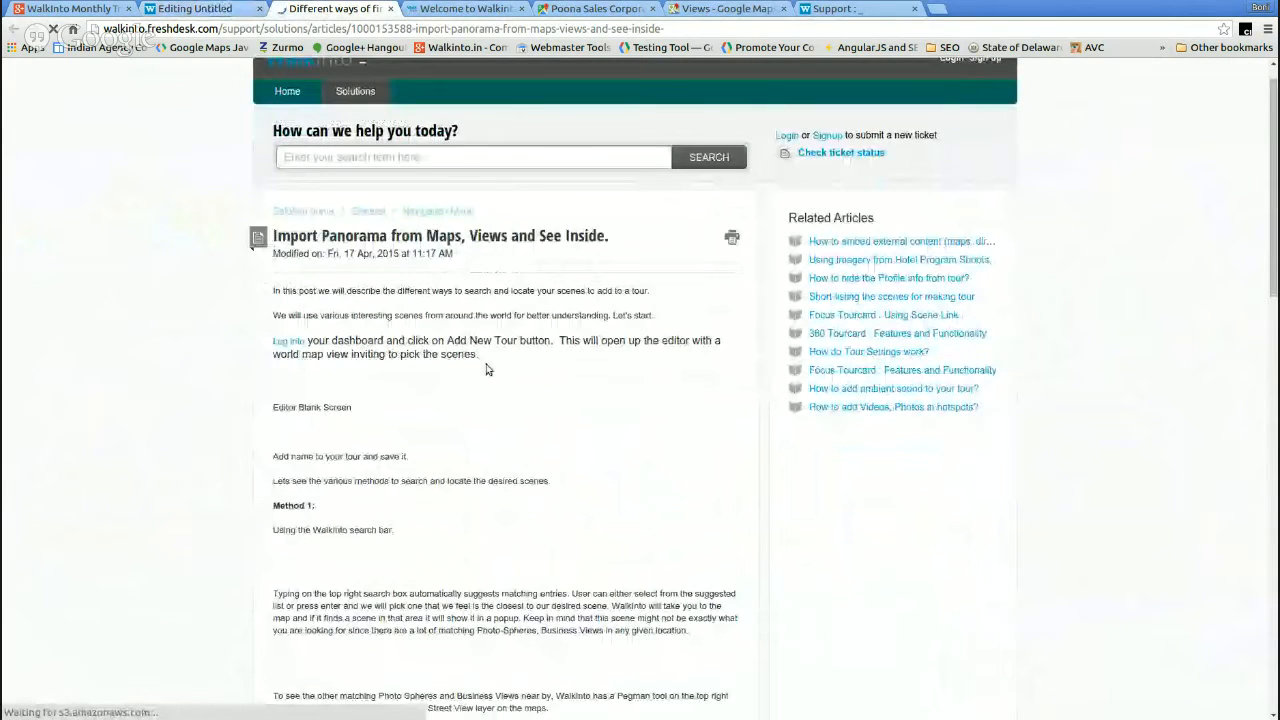
pyautogui.scroll(-1, 489, 373)
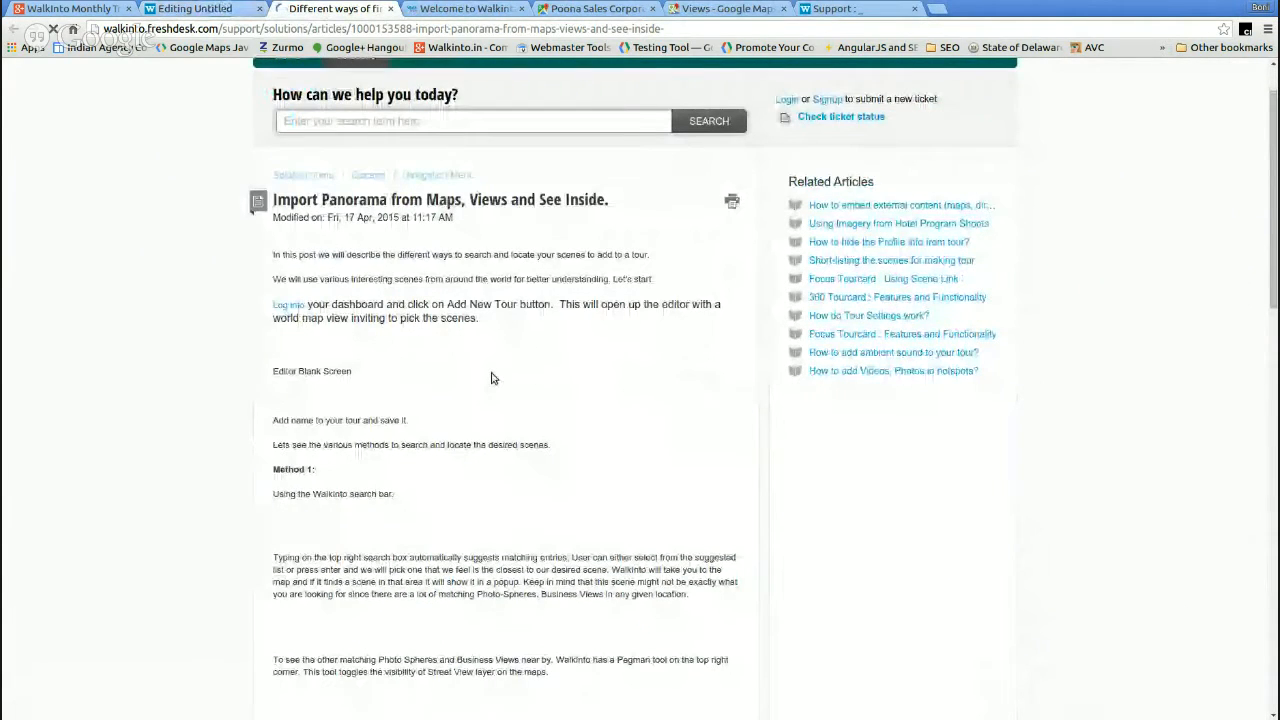
pyautogui.scroll(1, 491, 378)
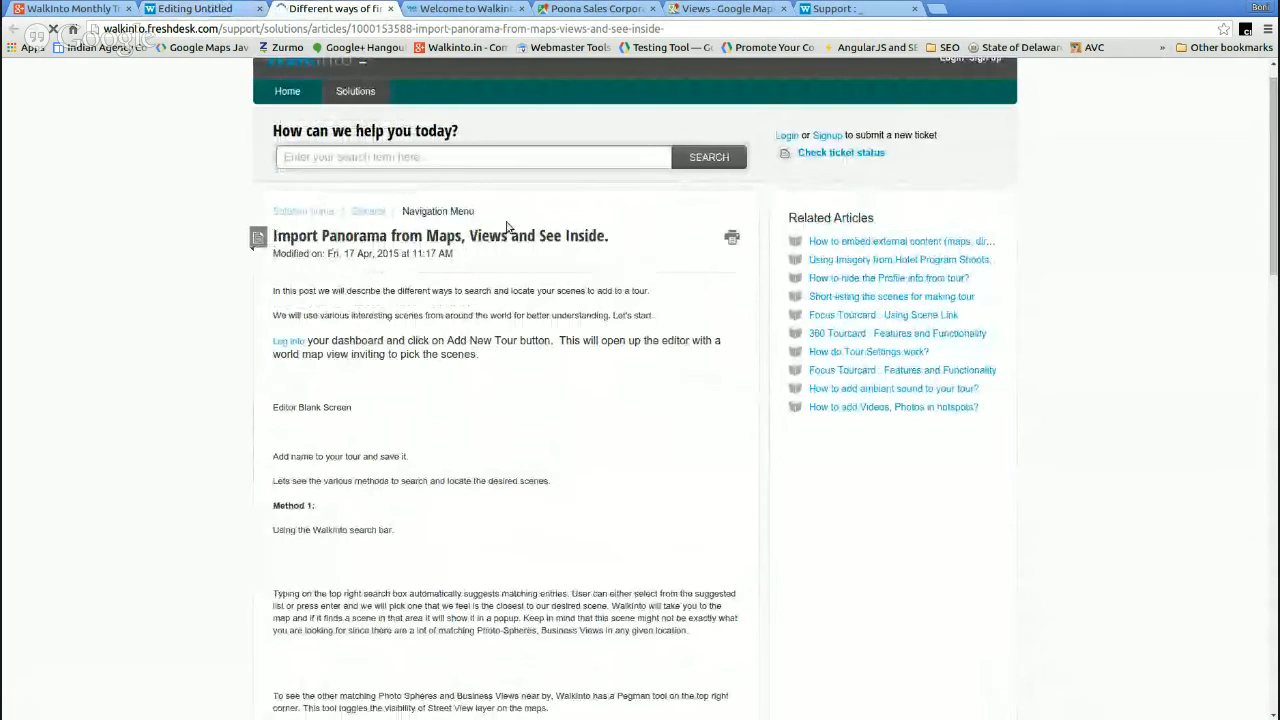
# - Back in the tour editor, close the Help & Support panel
pyautogui.click(195, 9)
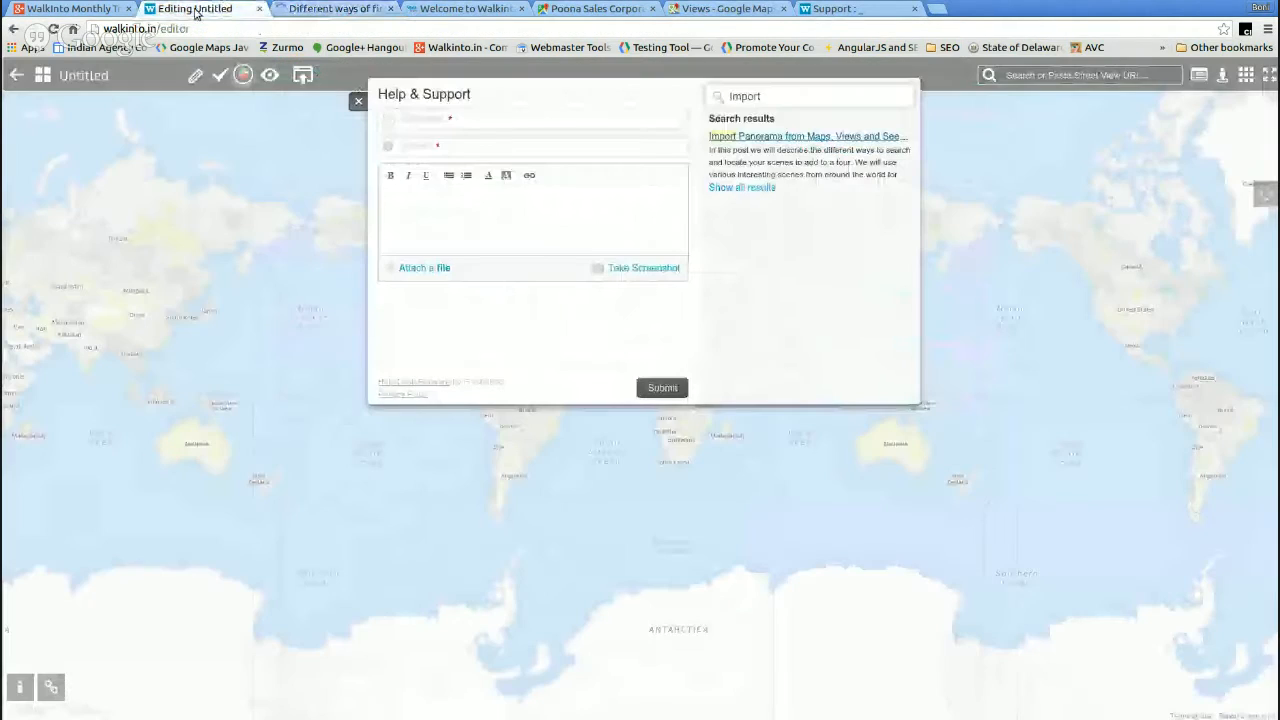
pyautogui.click(468, 123)
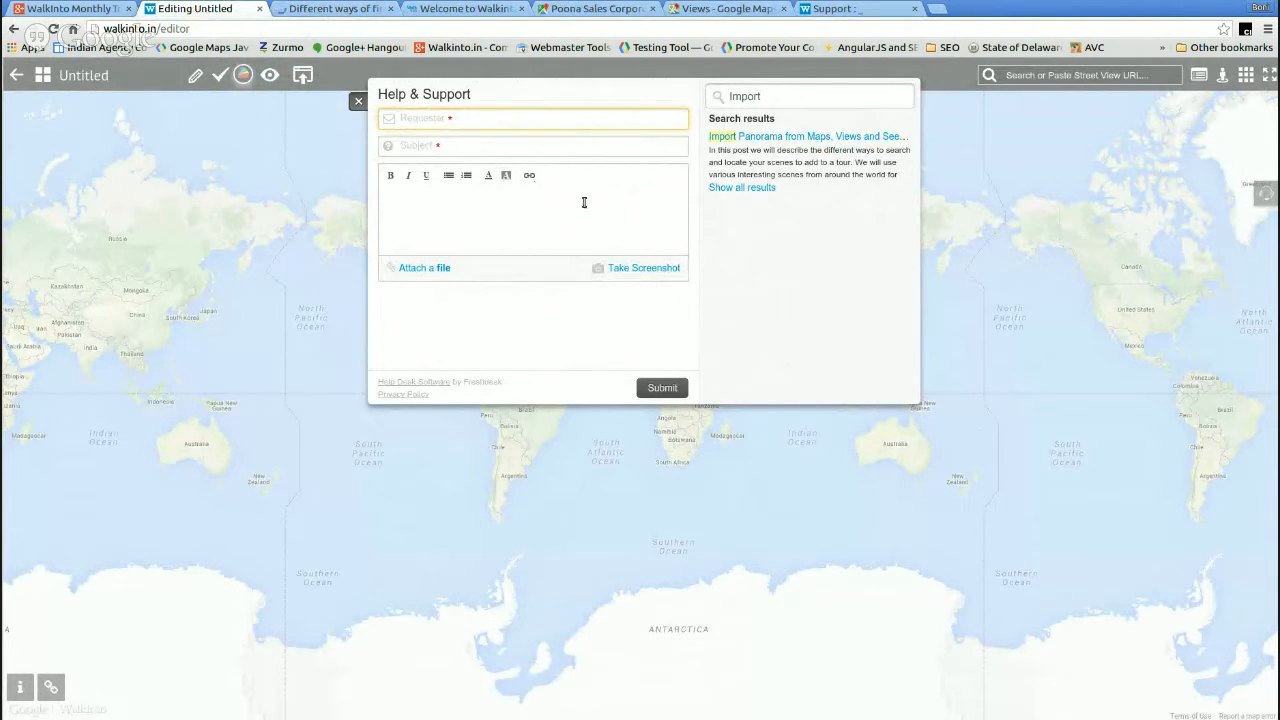
pyautogui.click(357, 101)
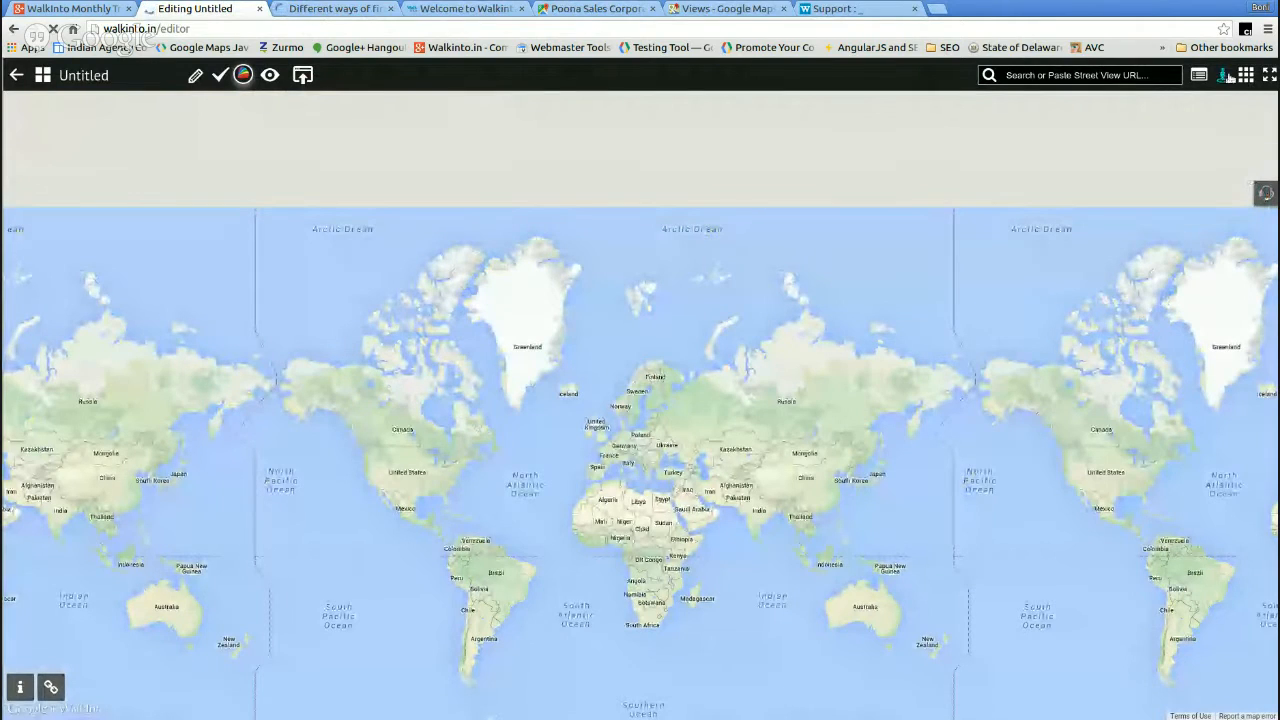
# - Rename the untitled tour to 'This is a Demo Tour' and save the title
pyautogui.moveTo(1039, 405); pyautogui.dragTo(1029, 249)
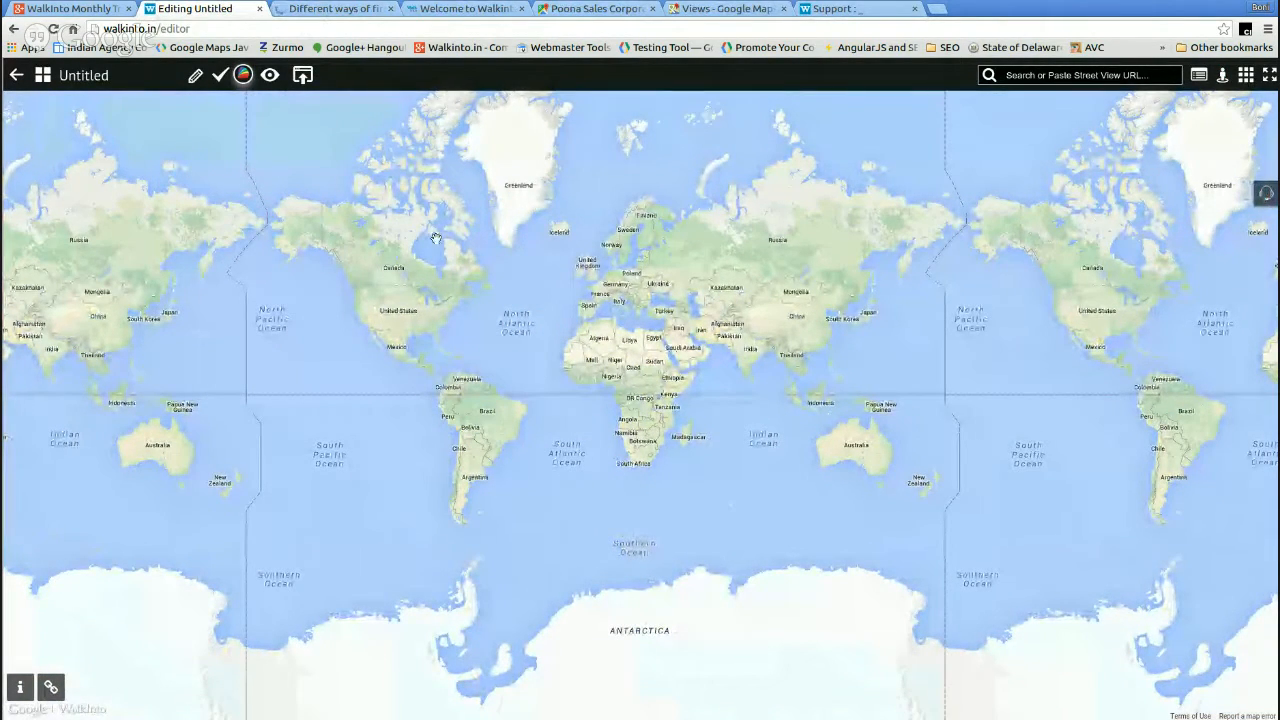
pyautogui.click(195, 79)
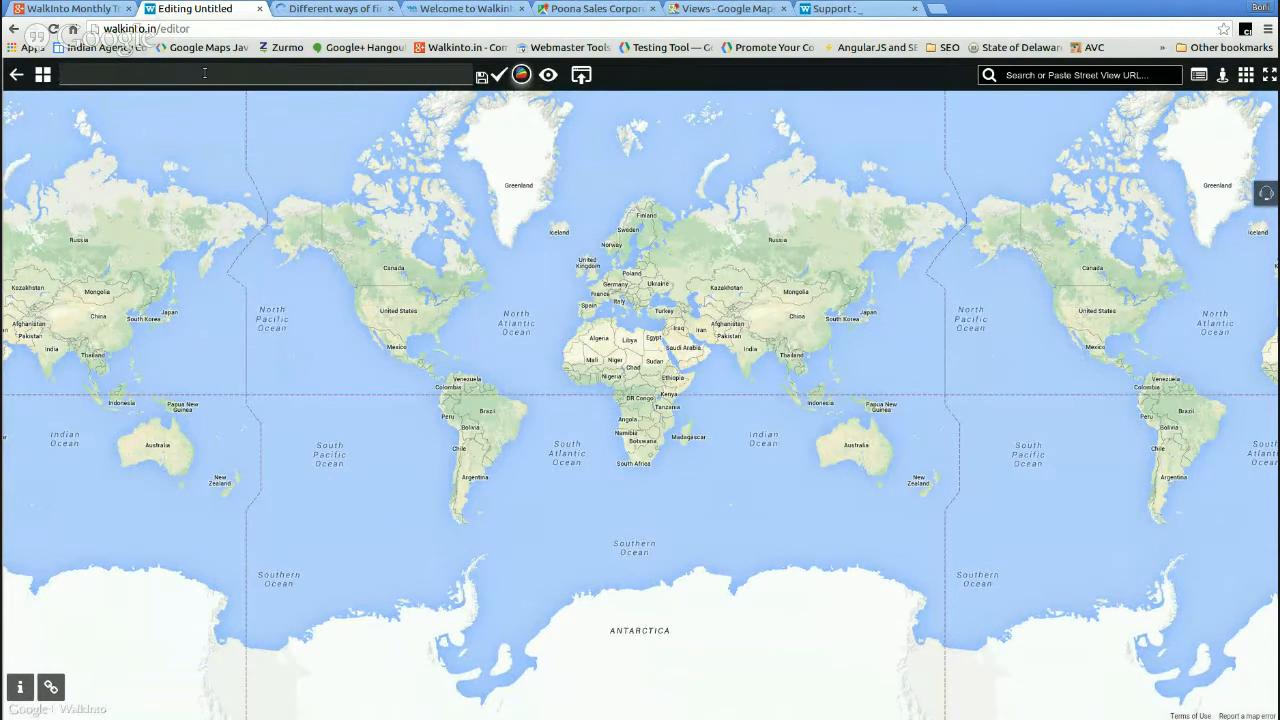
pyautogui.write('This is a Demo Tour')
pyautogui.press('Return')
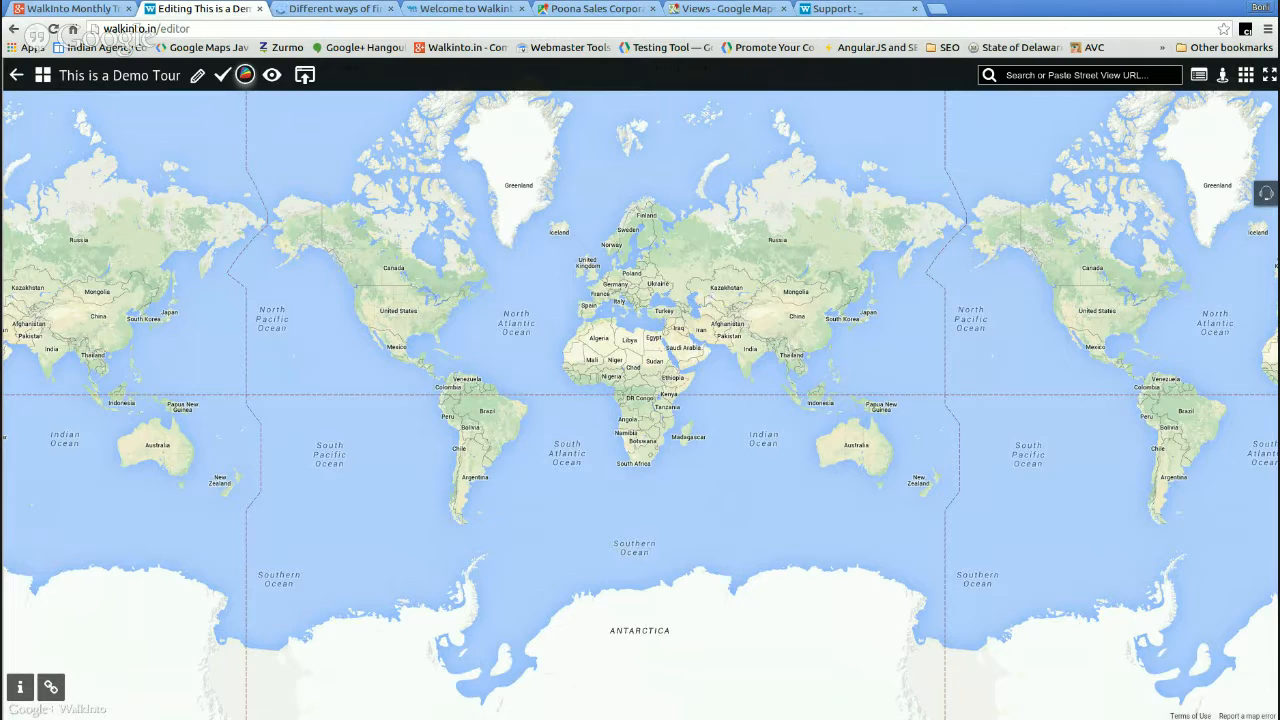
# - Turn the store's Street View down the shop aisle, select its address, then return to the editor's search box
pyautogui.click(596, 9)
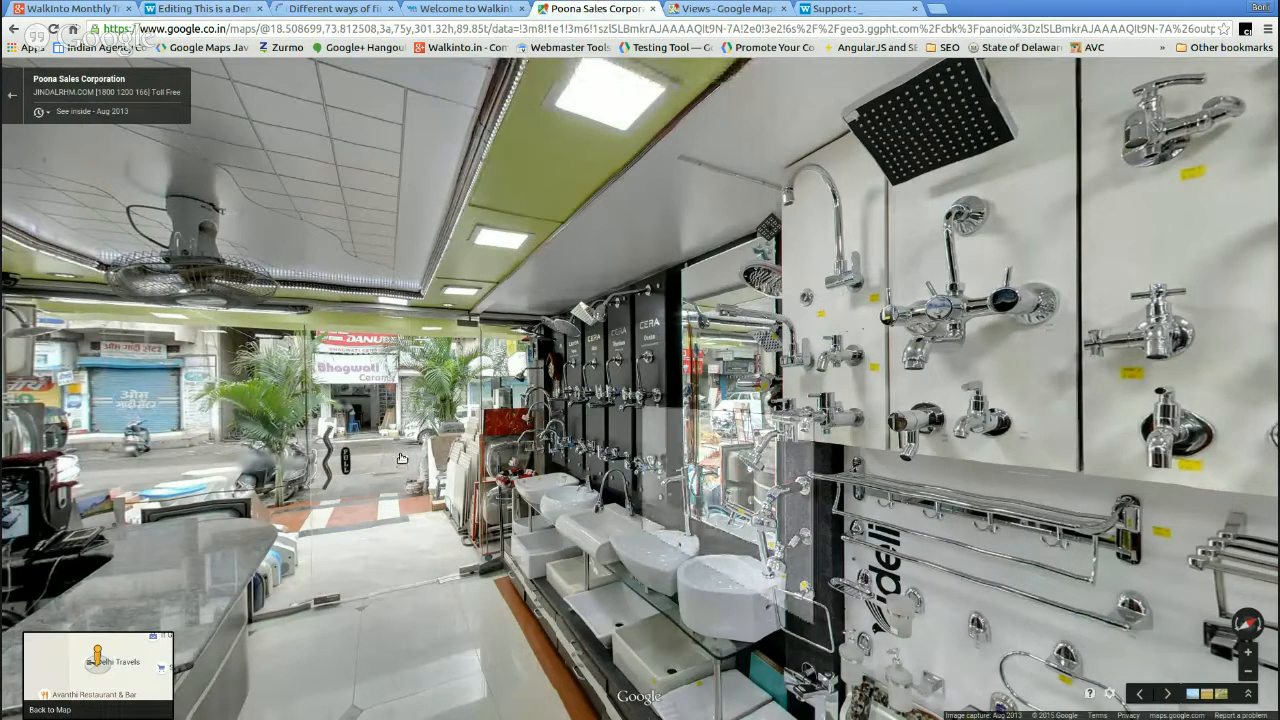
pyautogui.moveTo(402, 458); pyautogui.dragTo(289, 380)
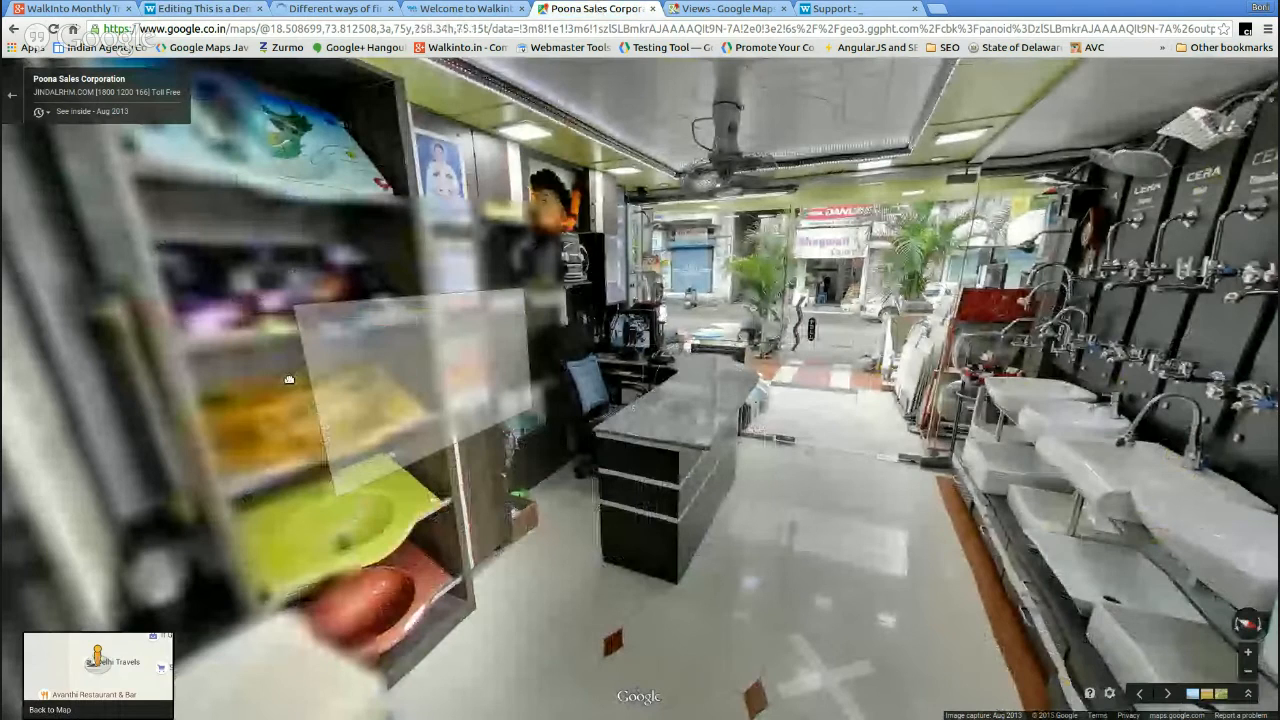
pyautogui.moveTo(820, 319); pyautogui.dragTo(672, 368)
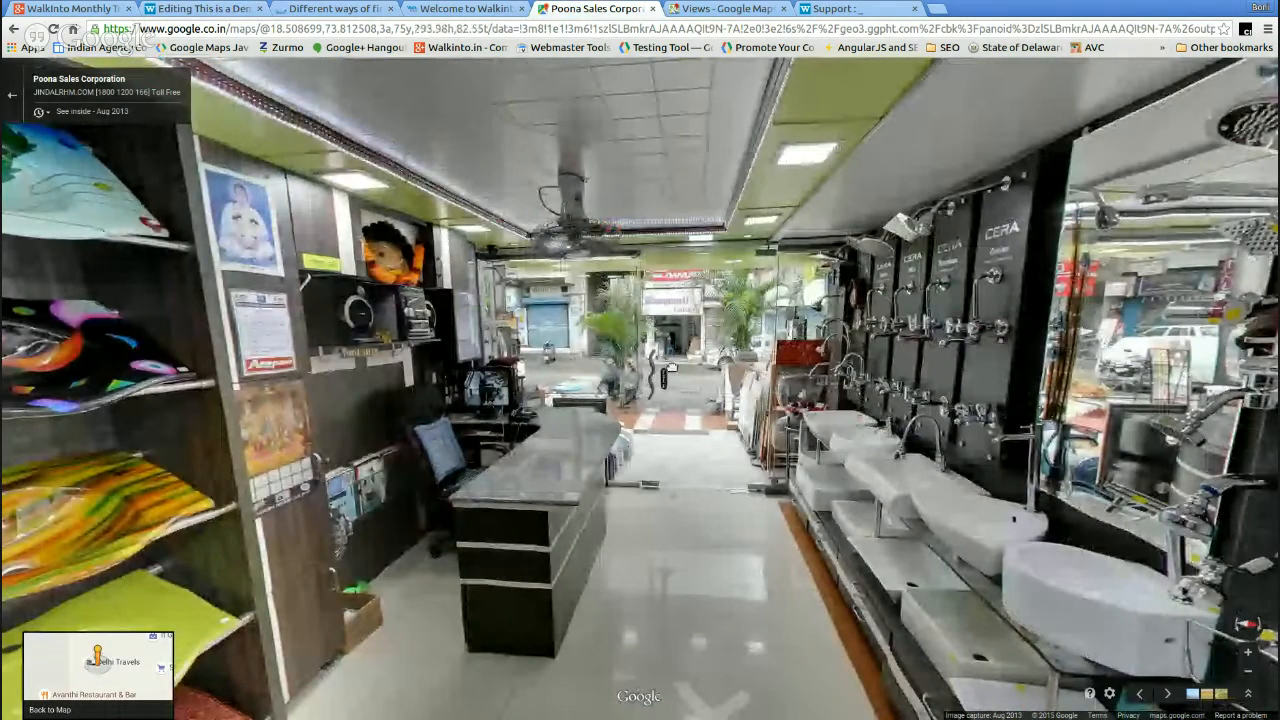
pyautogui.click(735, 28)
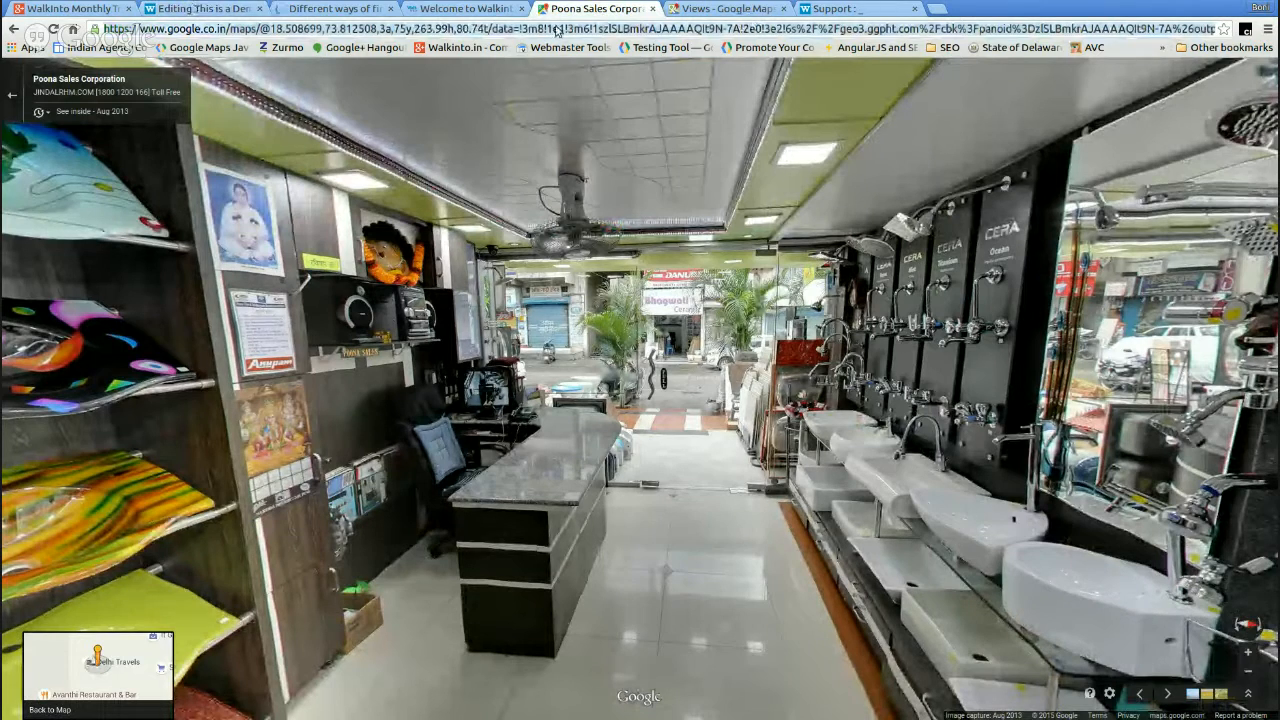
pyautogui.click(220, 12)
pyautogui.click(1047, 80)
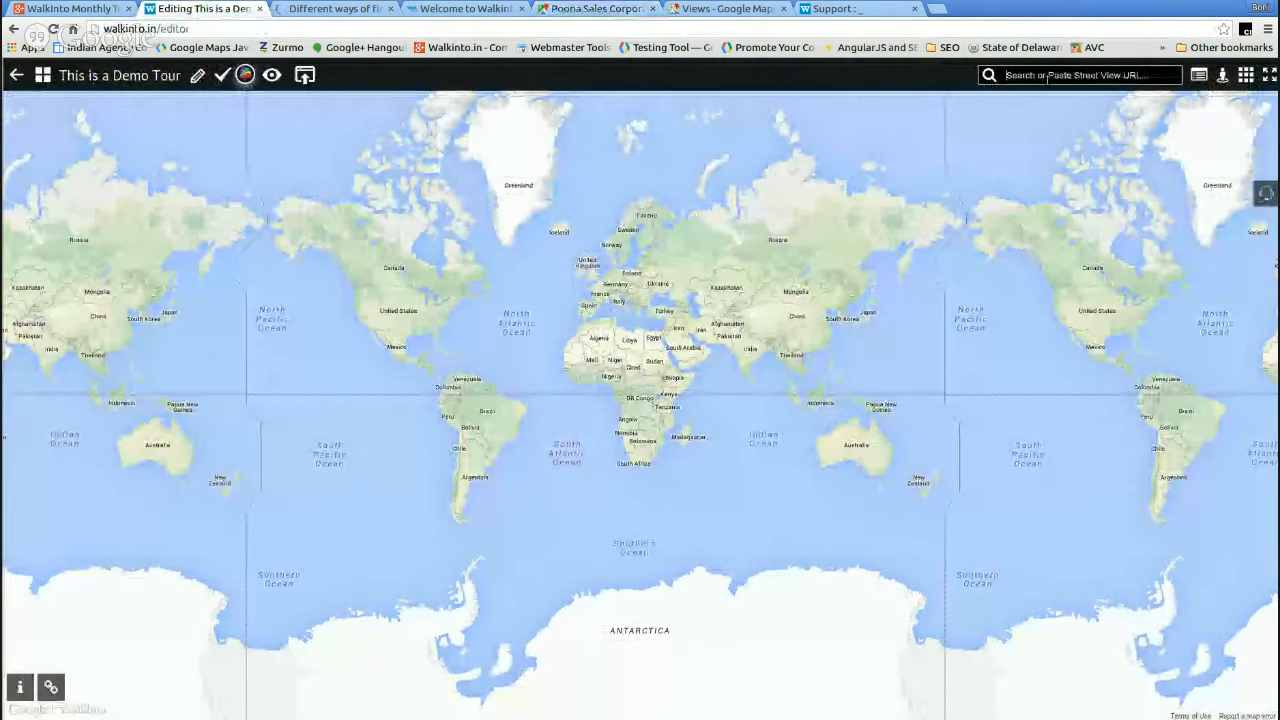
# - Paste the store's Street View link into the editor and load the panorama
pyautogui.hotkey('ctrl', 'v')
pyautogui.press('Return')
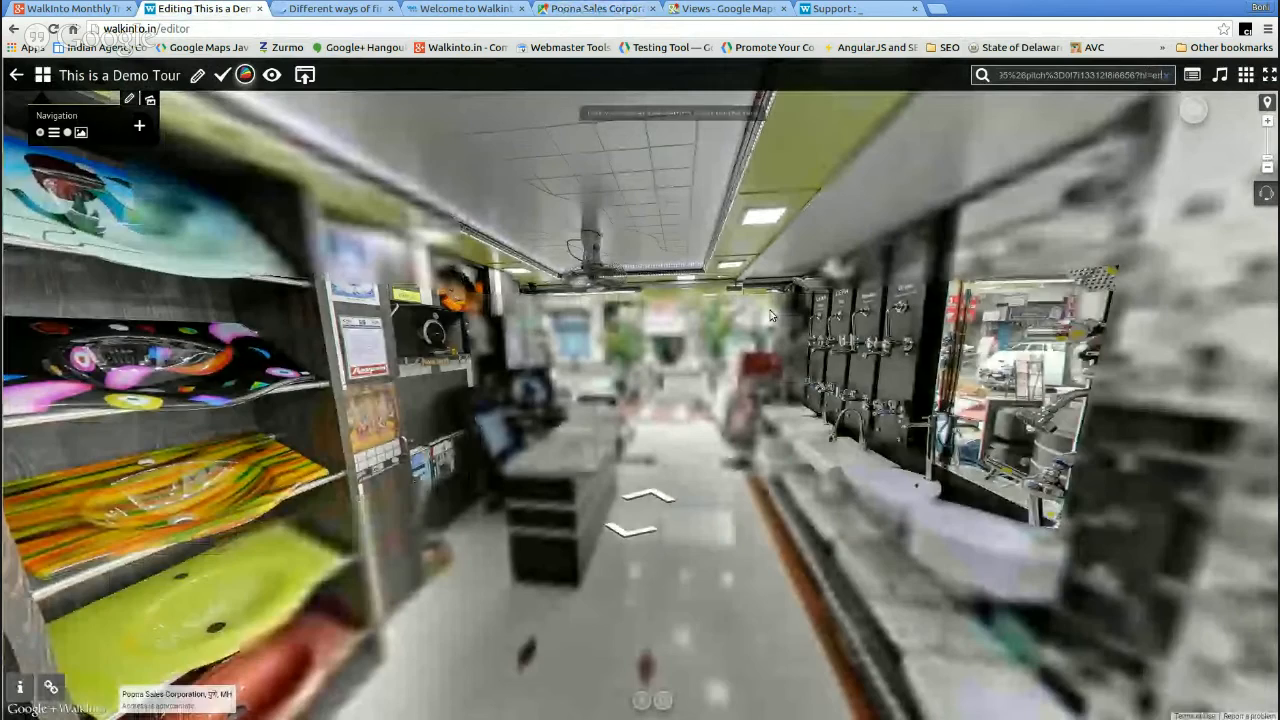
pyautogui.moveTo(578, 244); pyautogui.dragTo(518, 321)
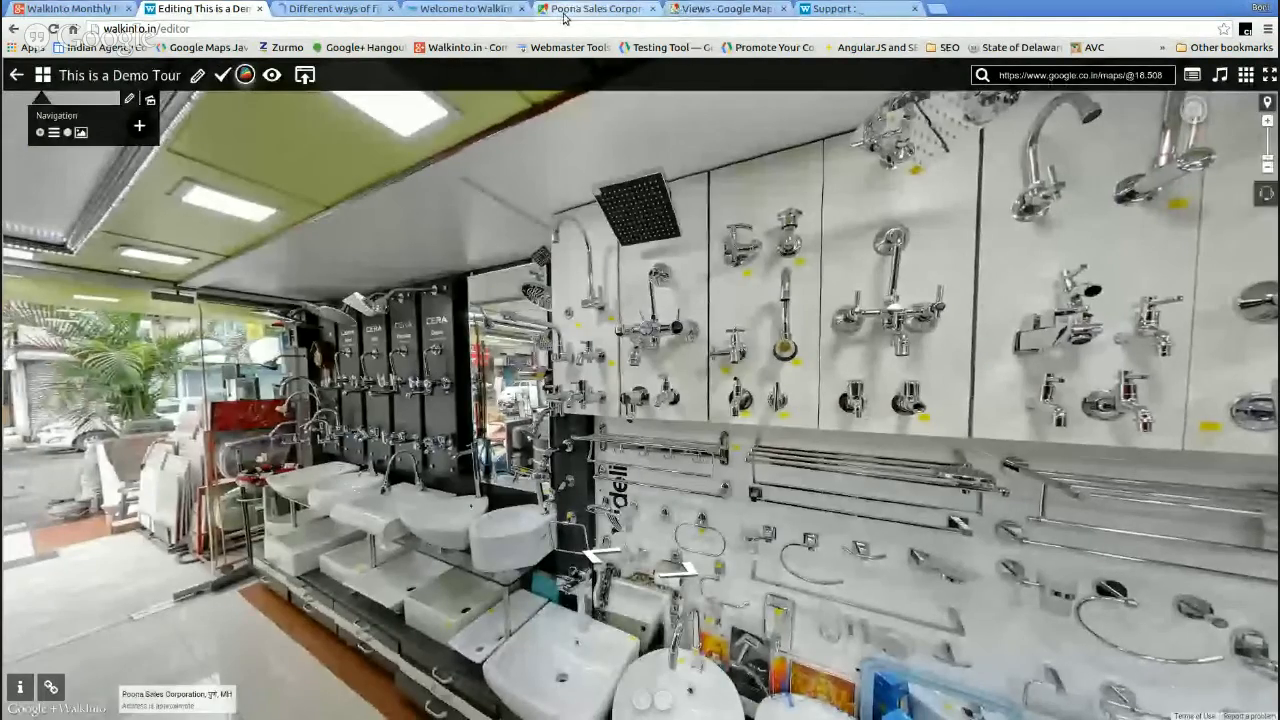
# - Turn the Street View toward the tap wall and load that link into the editor
pyautogui.click(573, 9)
pyautogui.moveTo(1010, 440); pyautogui.dragTo(762, 405)
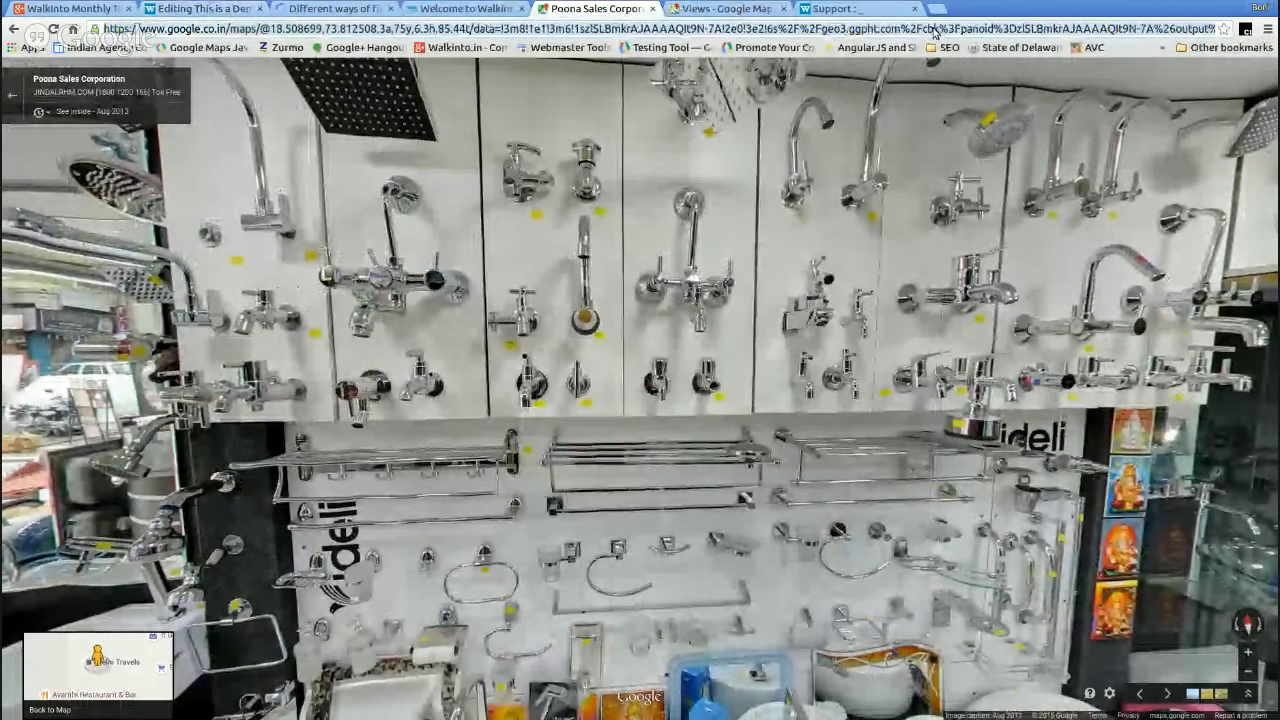
pyautogui.click(203, 9)
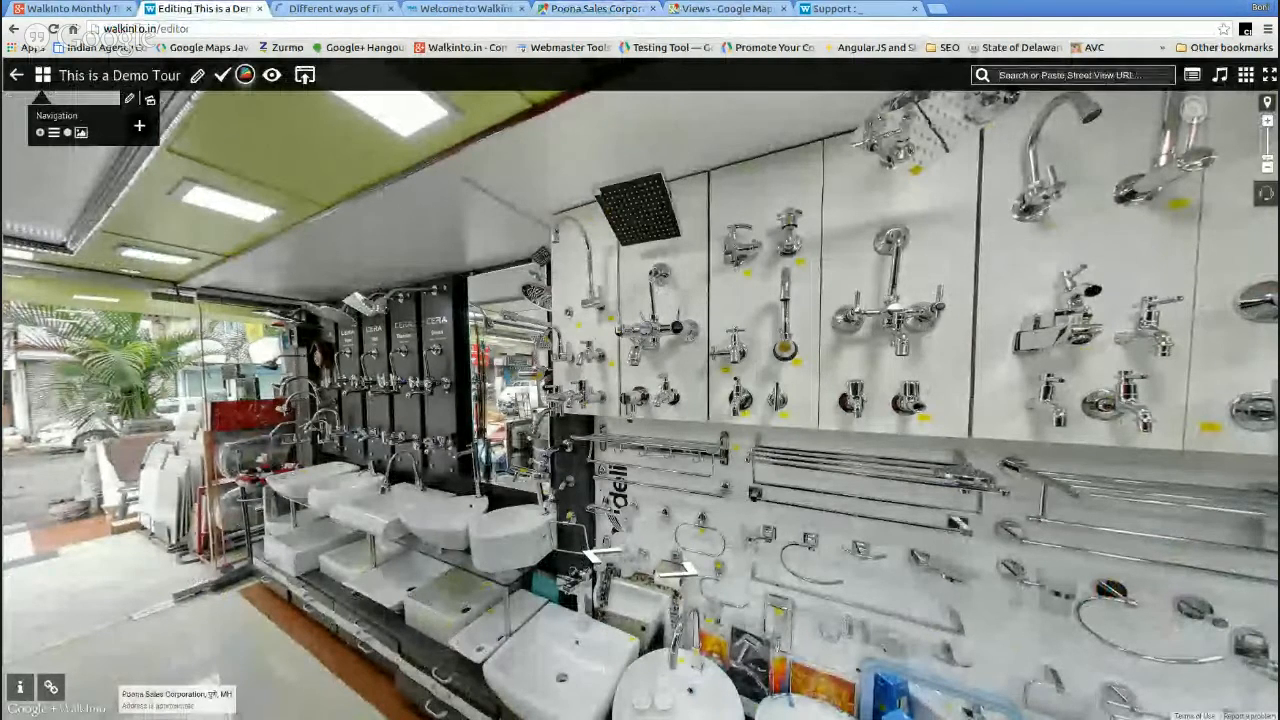
pyautogui.hotkey('ctrl', 'v')
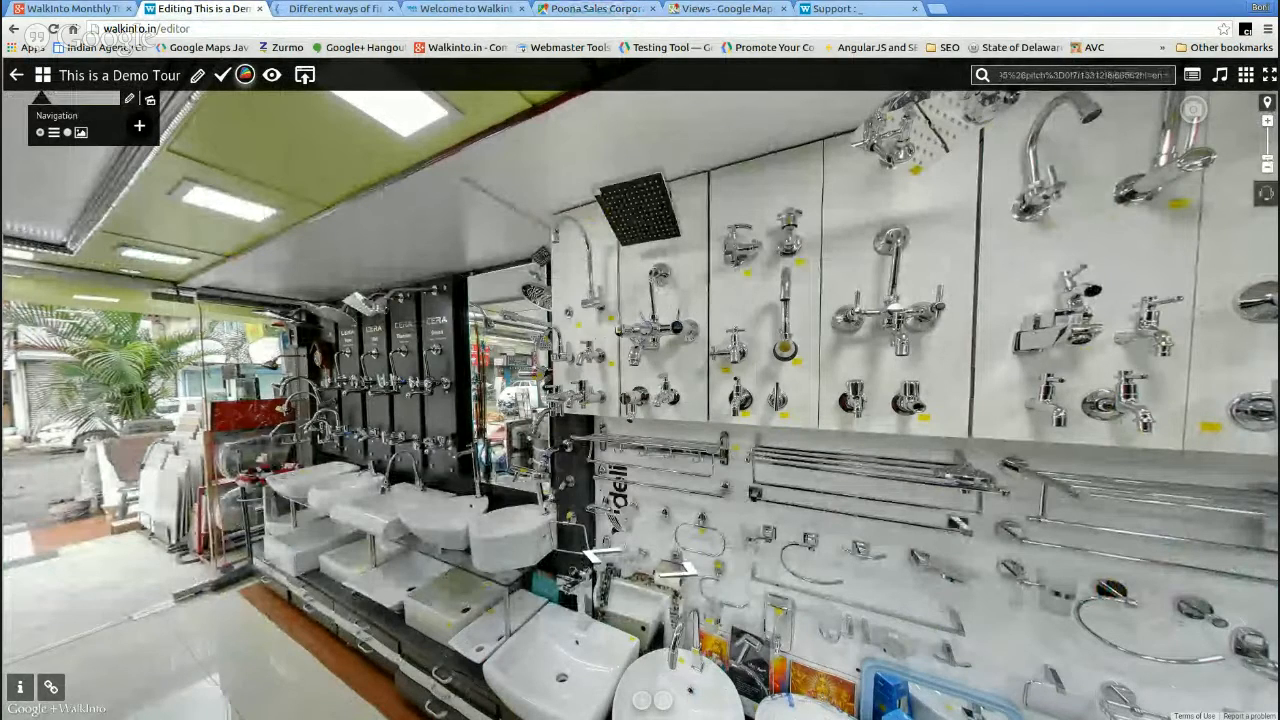
pyautogui.press('Return')
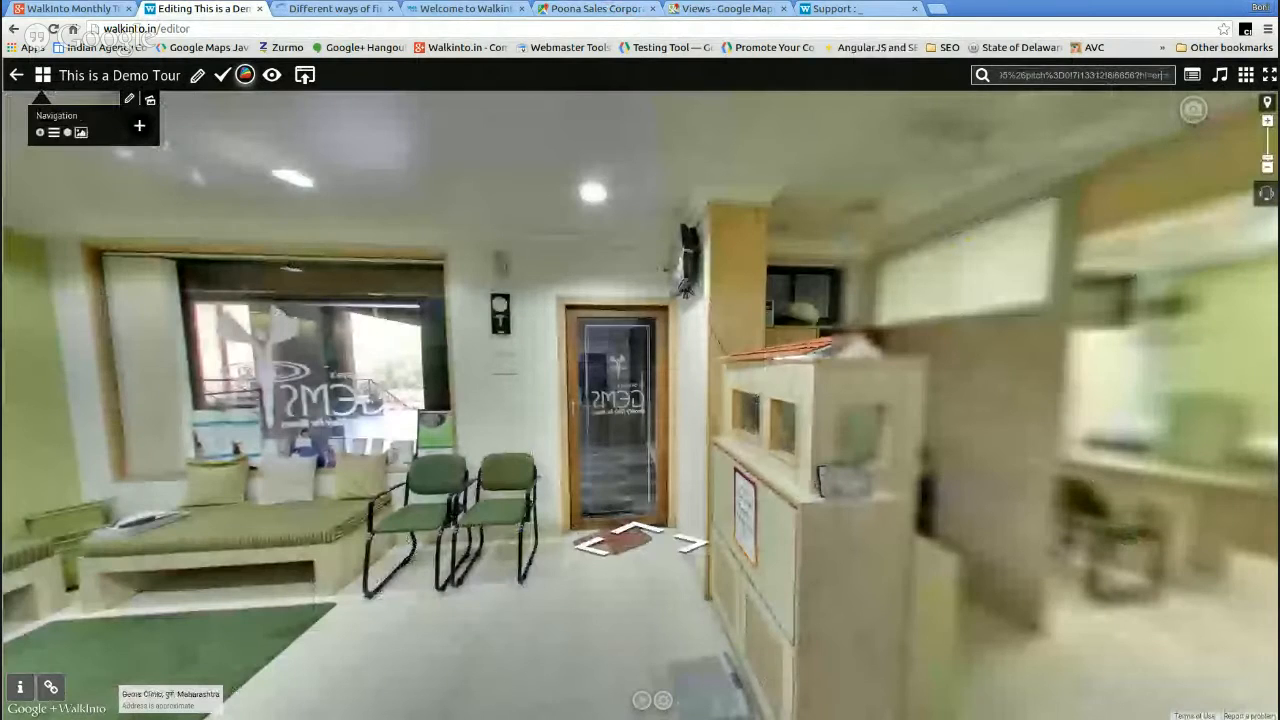
pyautogui.press('Return')
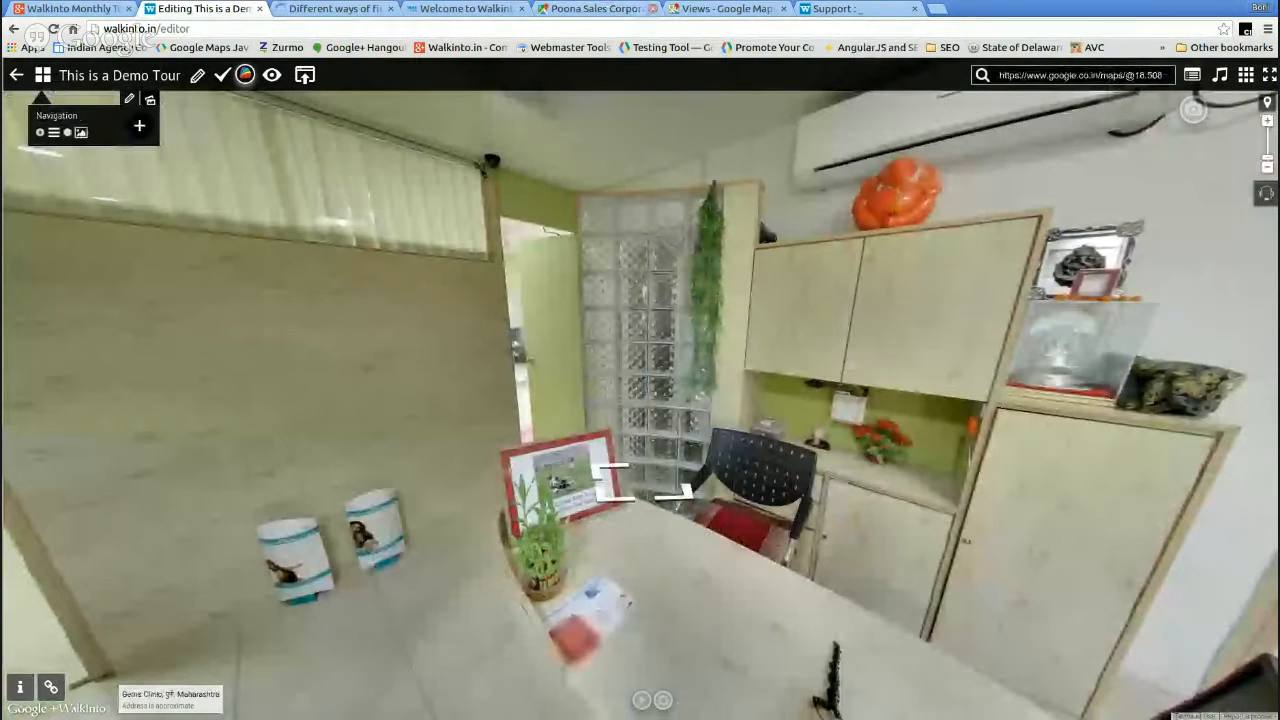
# - Look around the loaded panorama, then switch to the Import Panorama help article
pyautogui.moveTo(900, 350); pyautogui.dragTo(293, 338)
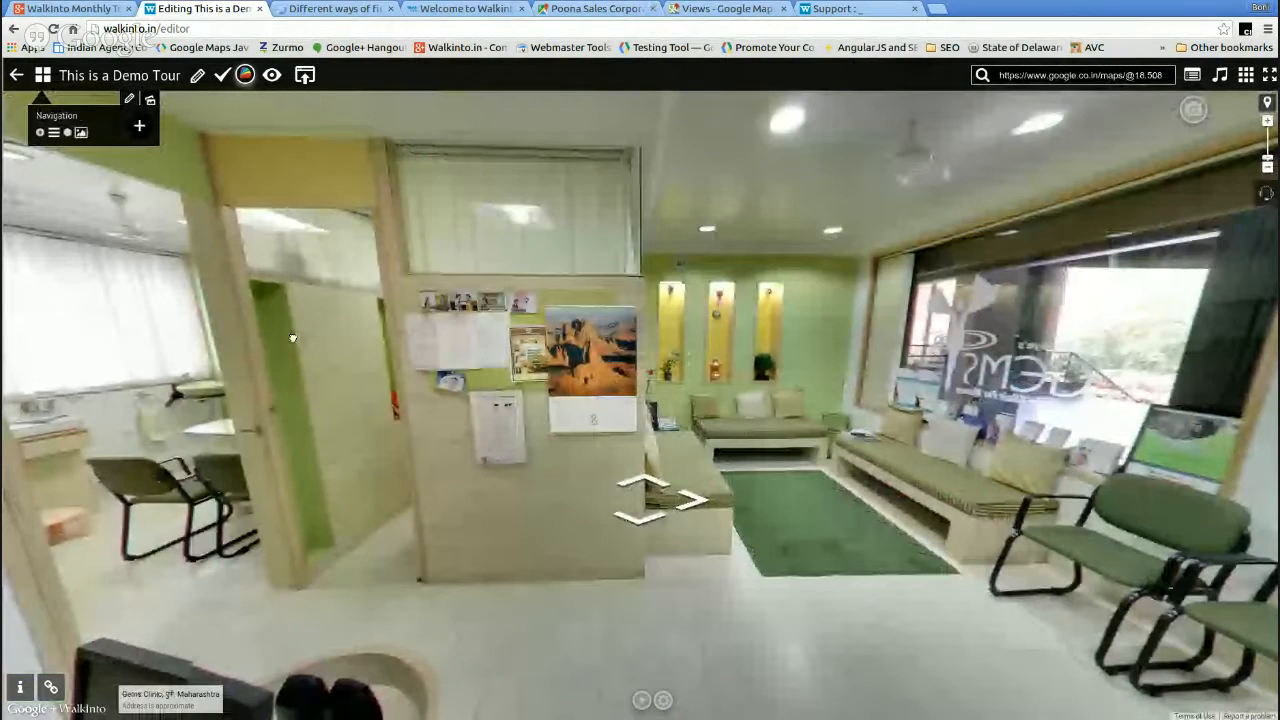
pyautogui.moveTo(767, 280); pyautogui.dragTo(431, 177)
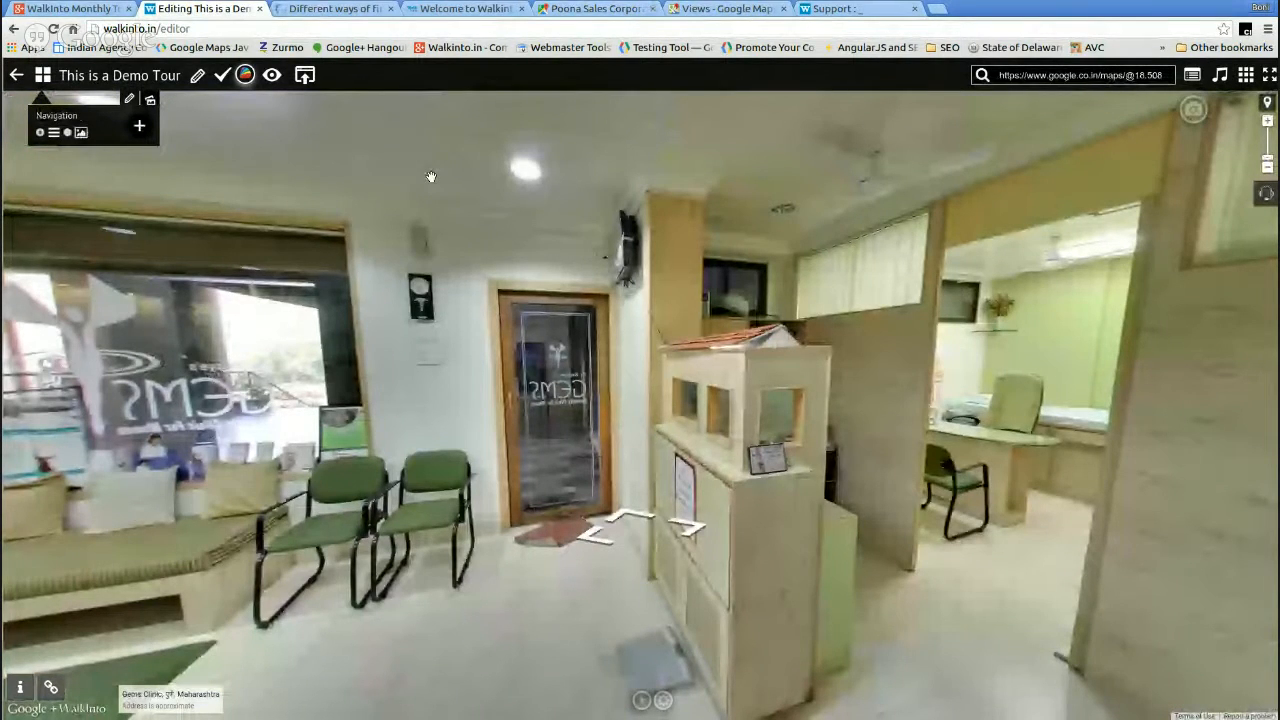
pyautogui.click(343, 9)
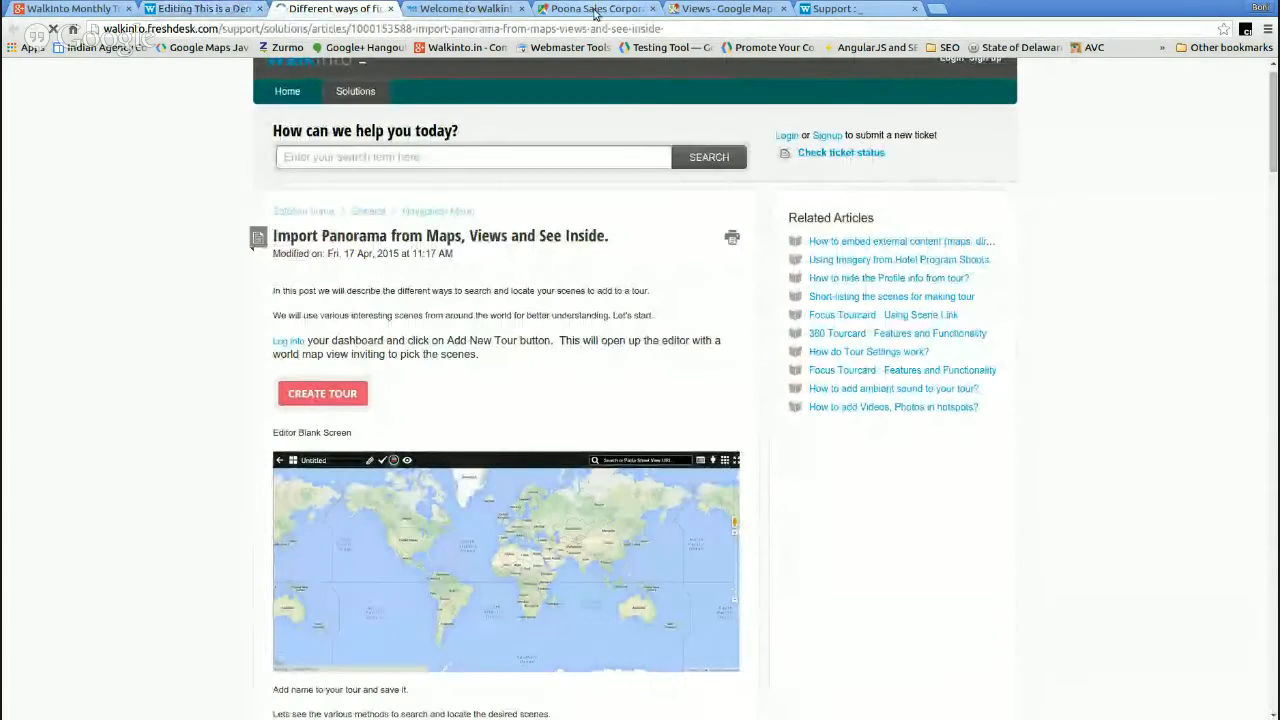
# - In Street View, move inside the shop and face the counter and entrance
pyautogui.click(590, 9)
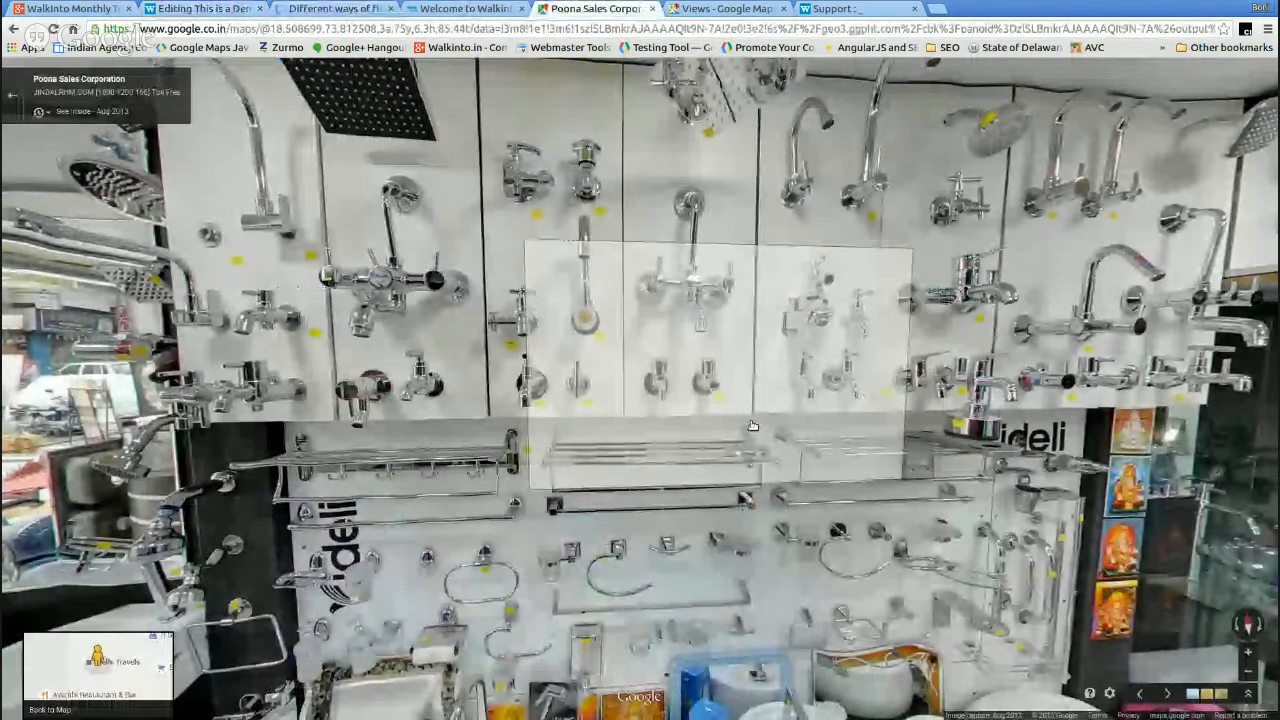
pyautogui.click(753, 426)
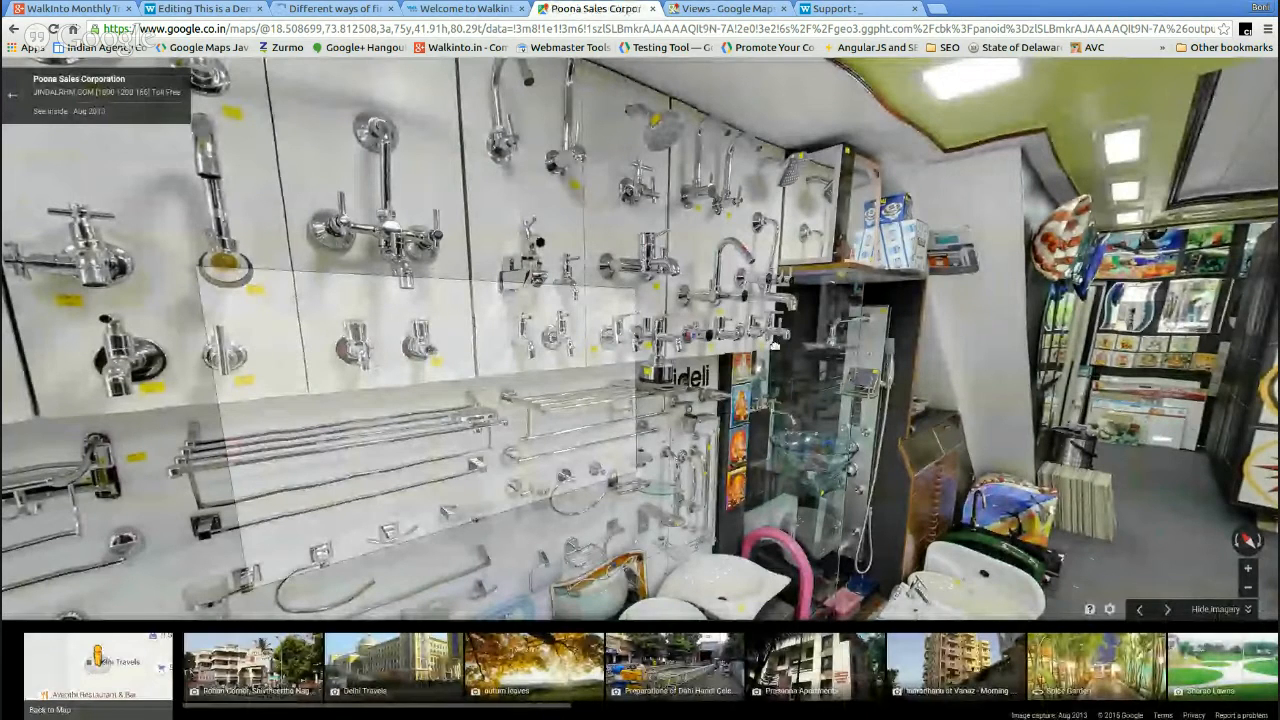
pyautogui.moveTo(774, 345); pyautogui.dragTo(960, 335)
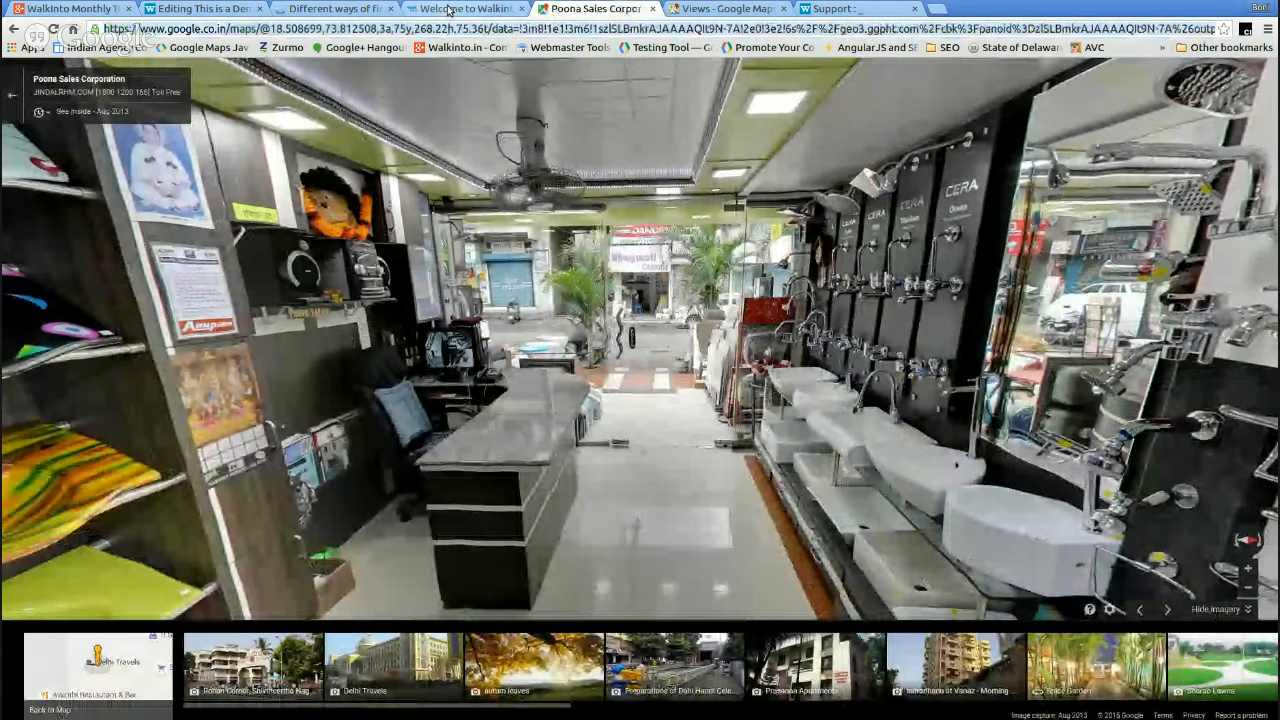
# - Replace the editor's panorama link with the shop's Street View link and load it
pyautogui.click(203, 9)
pyautogui.moveTo(1001, 76); pyautogui.dragTo(1245, 61)
pyautogui.press('BackSpace')
pyautogui.hotkey('ctrl', 'v')
pyautogui.press('Return')
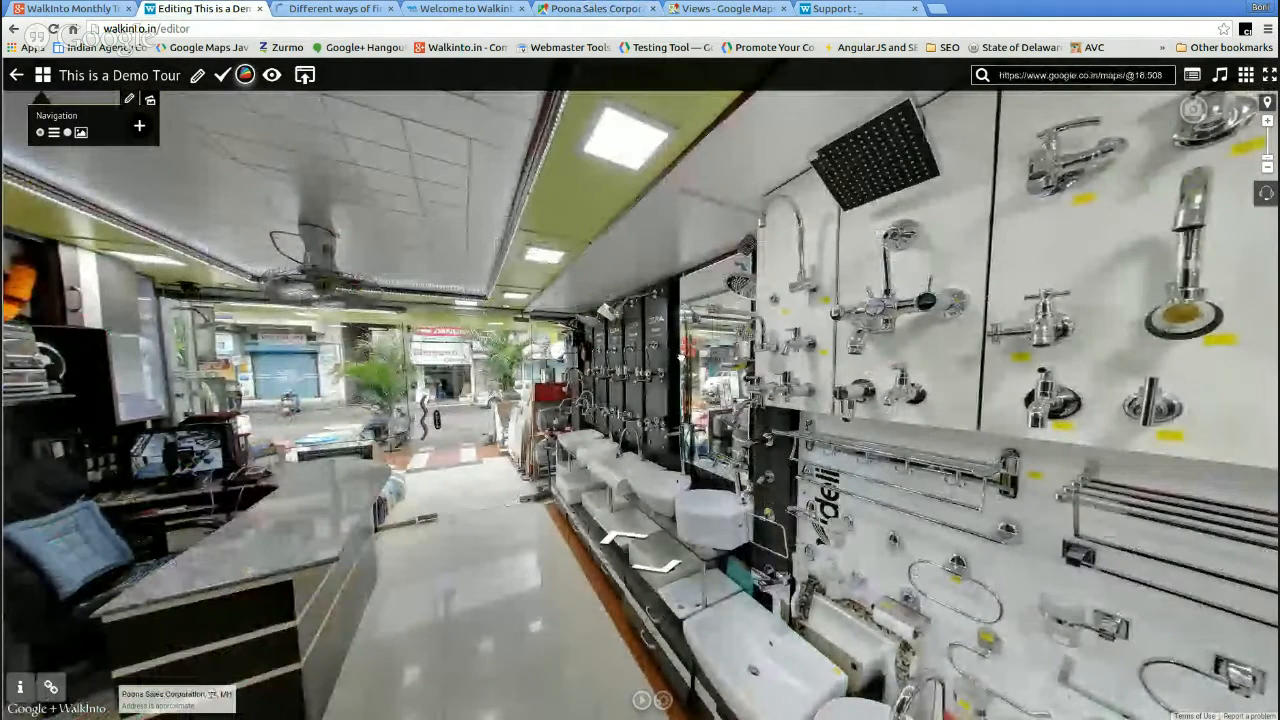
# - Look around the store panorama and add an Untitled menu item for this scene
pyautogui.moveTo(681, 357); pyautogui.dragTo(866, 319)
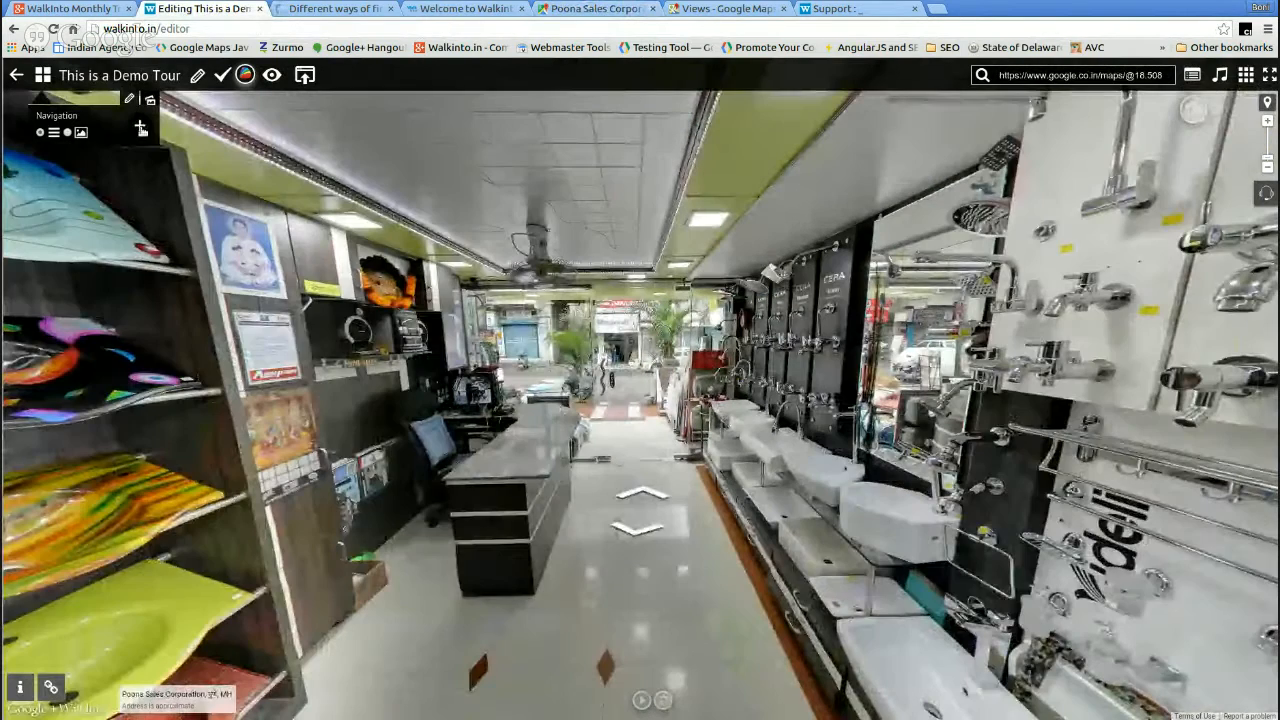
pyautogui.moveTo(545, 287); pyautogui.dragTo(620, 300)
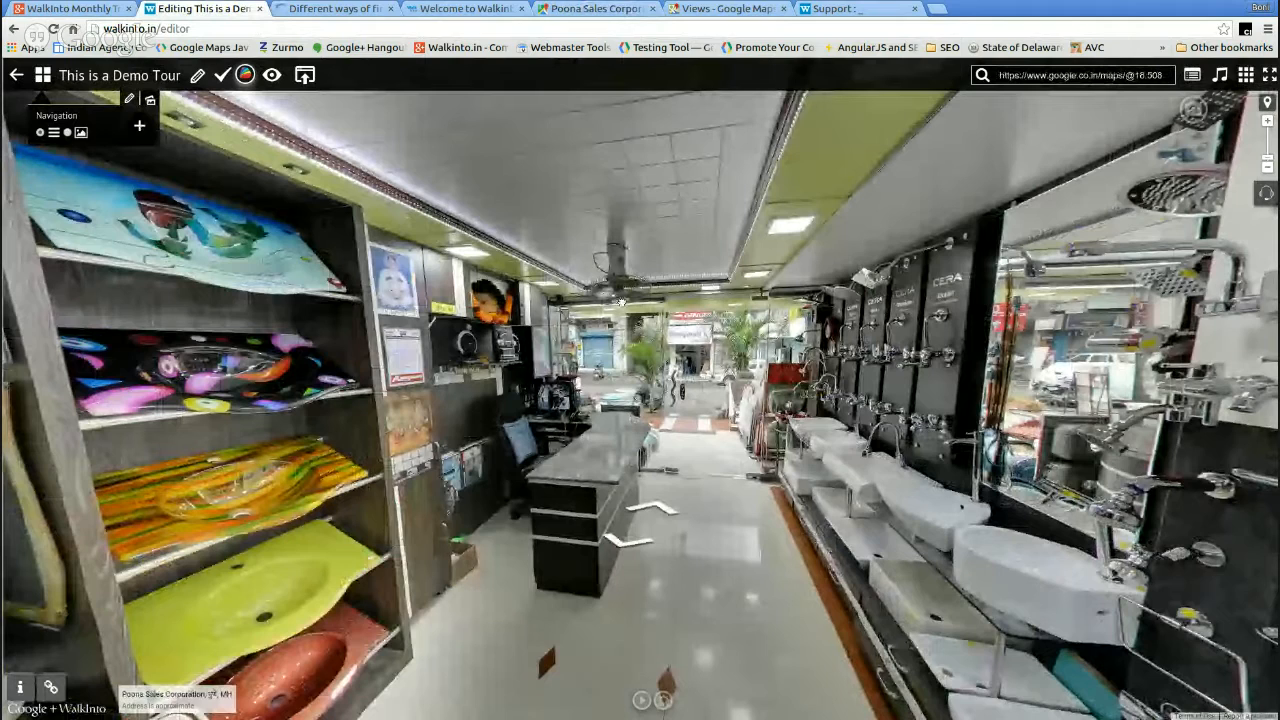
pyautogui.moveTo(621, 302); pyautogui.dragTo(510, 311)
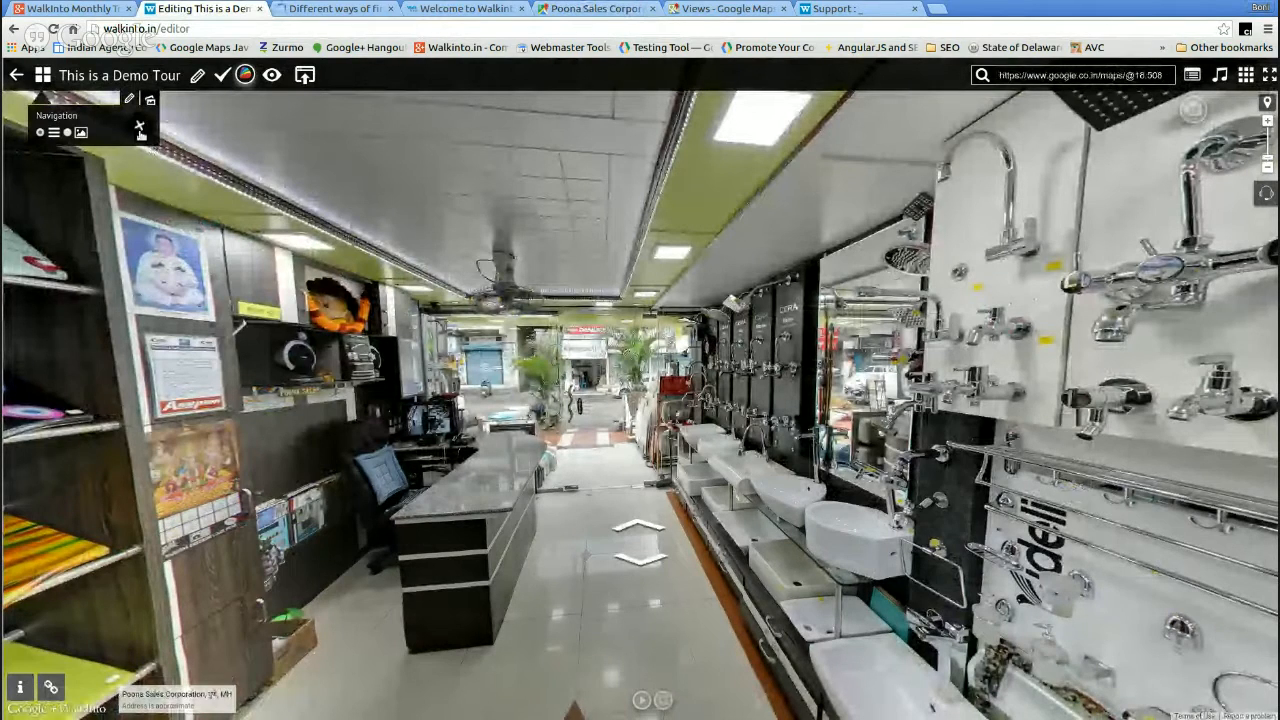
pyautogui.click(140, 129)
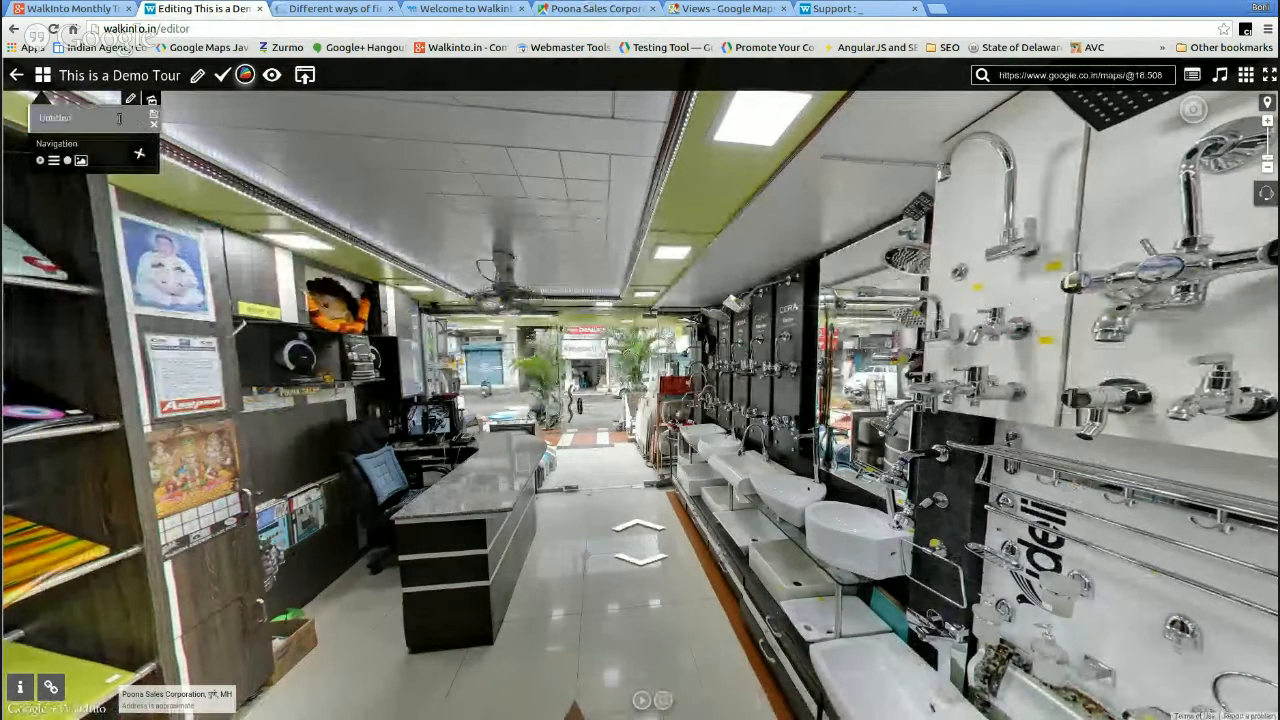
pyautogui.moveTo(779, 341); pyautogui.dragTo(450, 451)
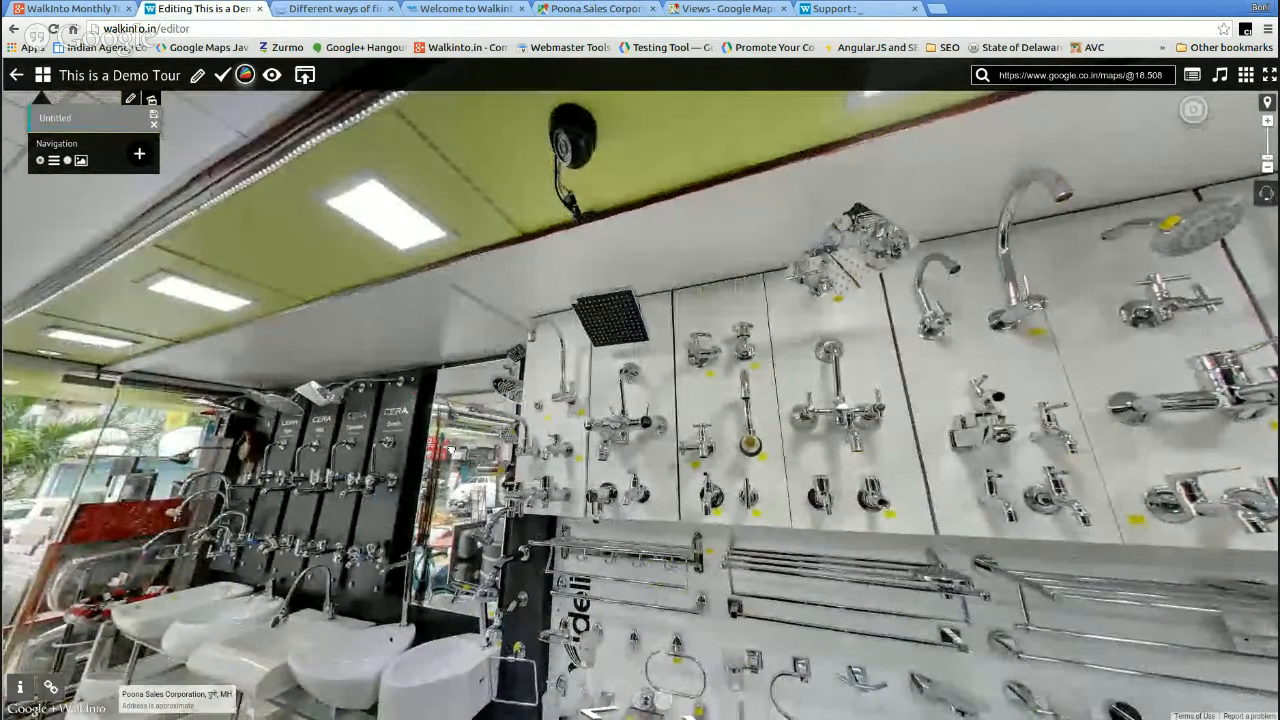
pyautogui.moveTo(900, 542); pyautogui.dragTo(462, 413)
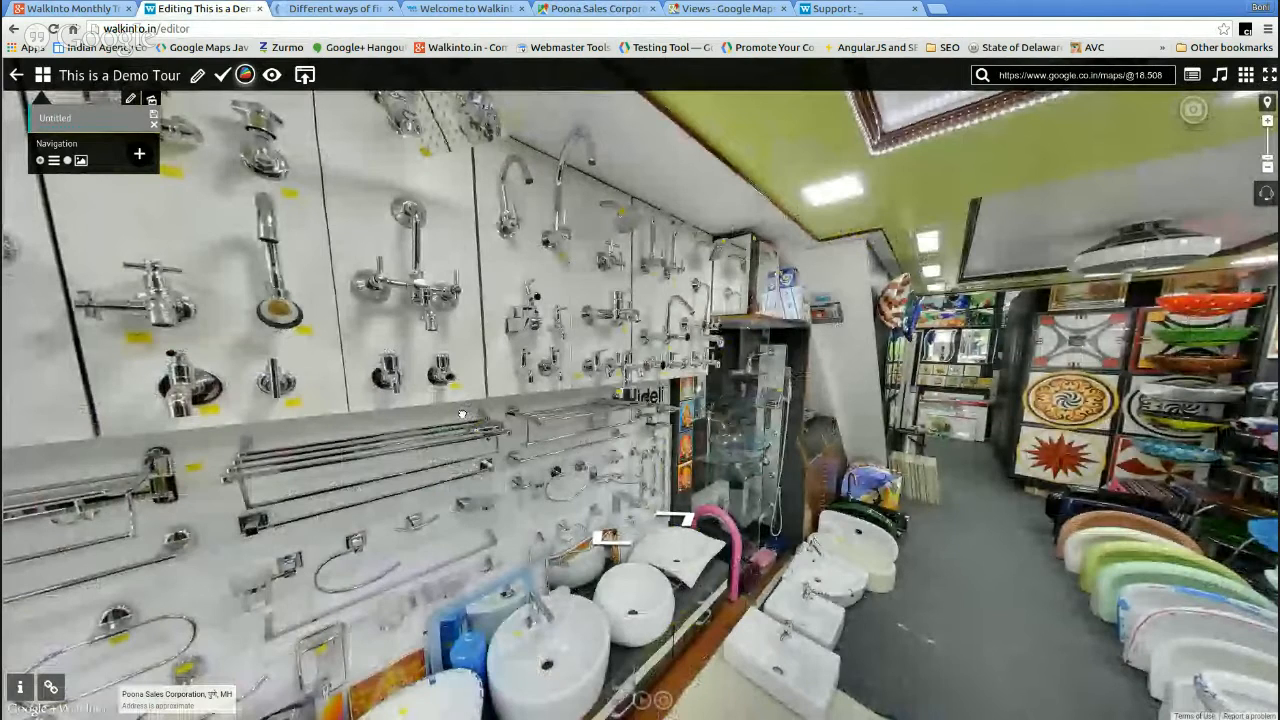
# - Rename the Untitled store scene to Faucets and launch the tour preview
pyautogui.doubleClick(82, 114)
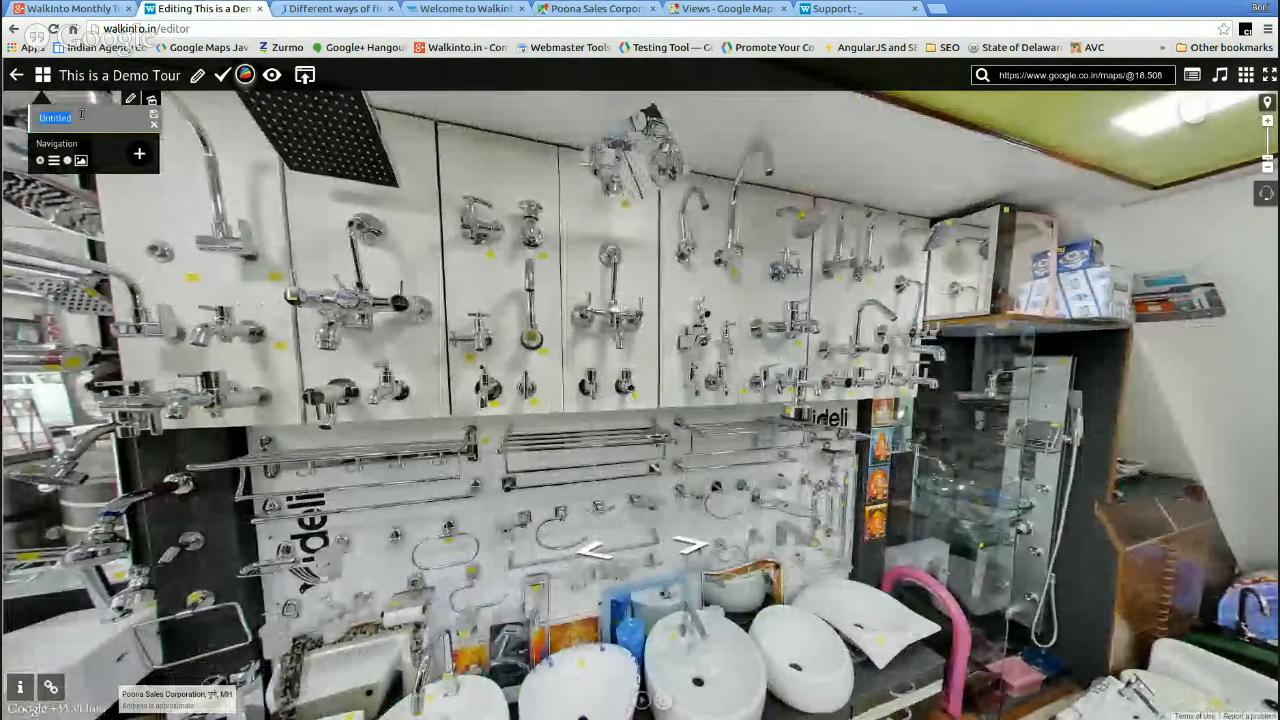
pyautogui.click(107, 121)
pyautogui.press('BackSpace')
pyautogui.press('BackSpace')
pyautogui.press('BackSpace')
pyautogui.press('BackSpace')
pyautogui.press('BackSpace')
pyautogui.press('BackSpace')
pyautogui.press('BackSpace')
pyautogui.press('BackSpace')
pyautogui.write('Falce')
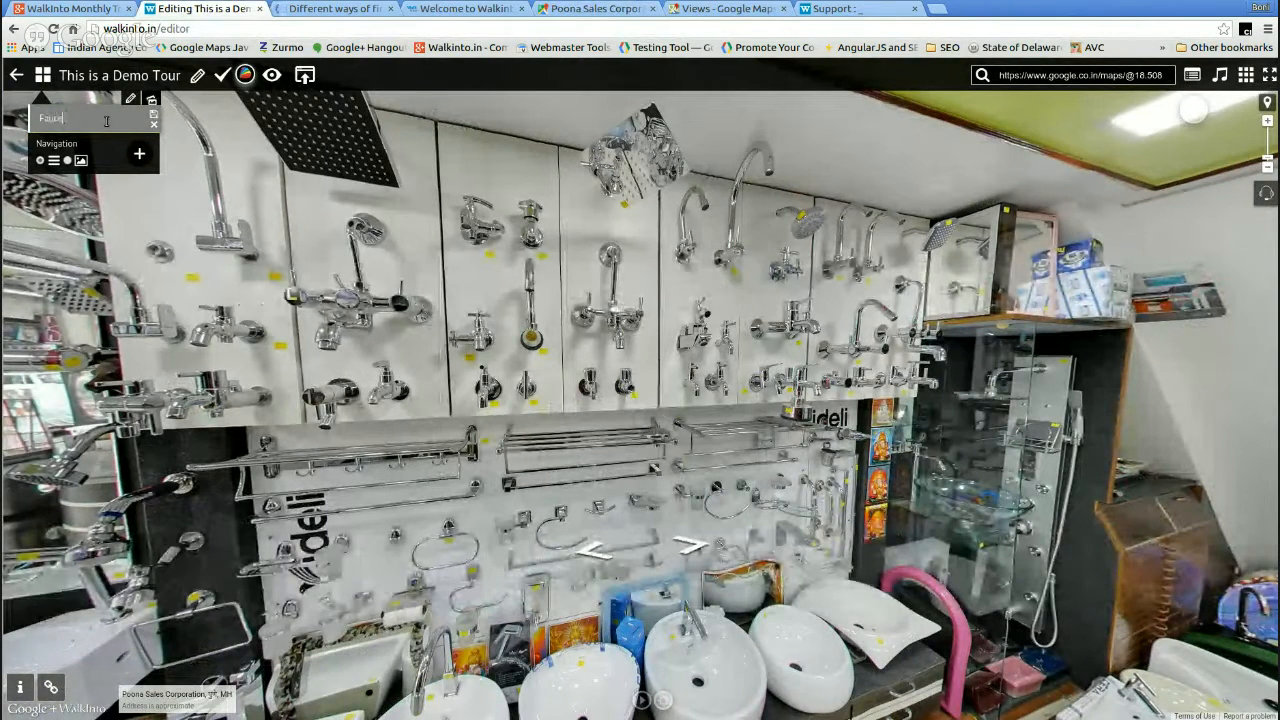
pyautogui.write('ts')
pyautogui.press('Return')
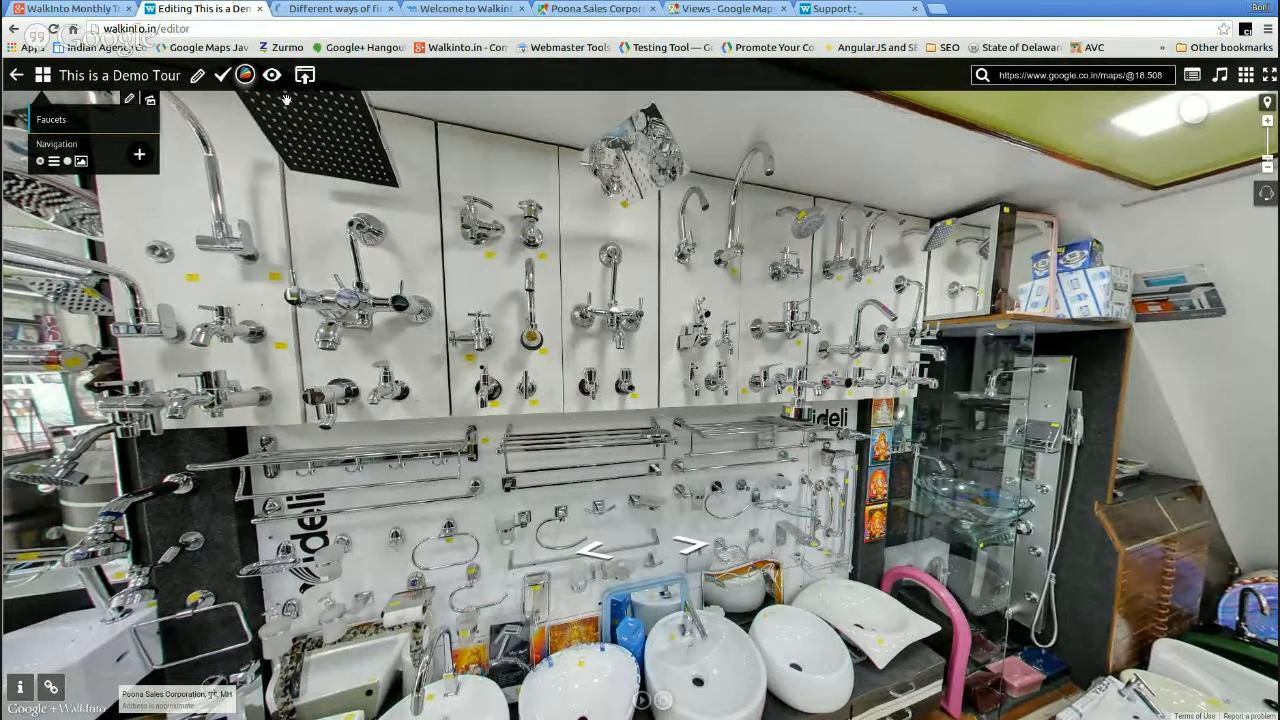
pyautogui.click(272, 77)
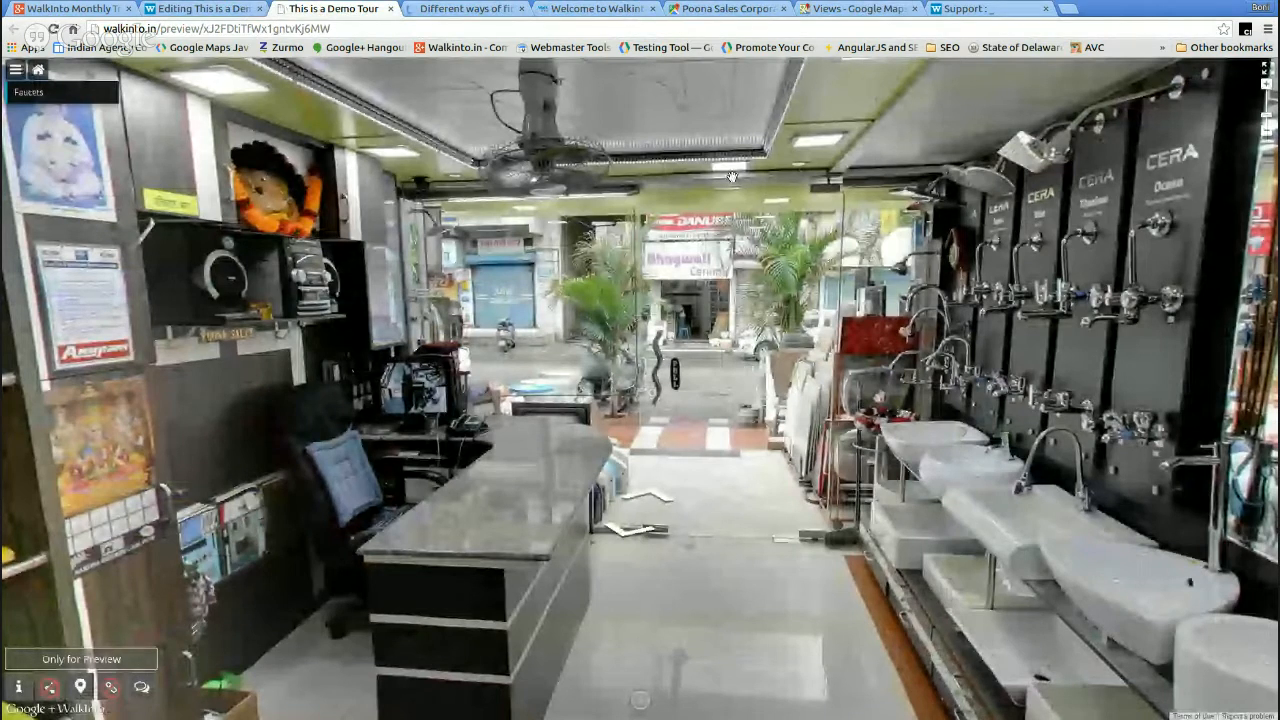
# - View the Faucets scene in the preview, then back in the editor aim at the tap display wall
pyautogui.click(35, 94)
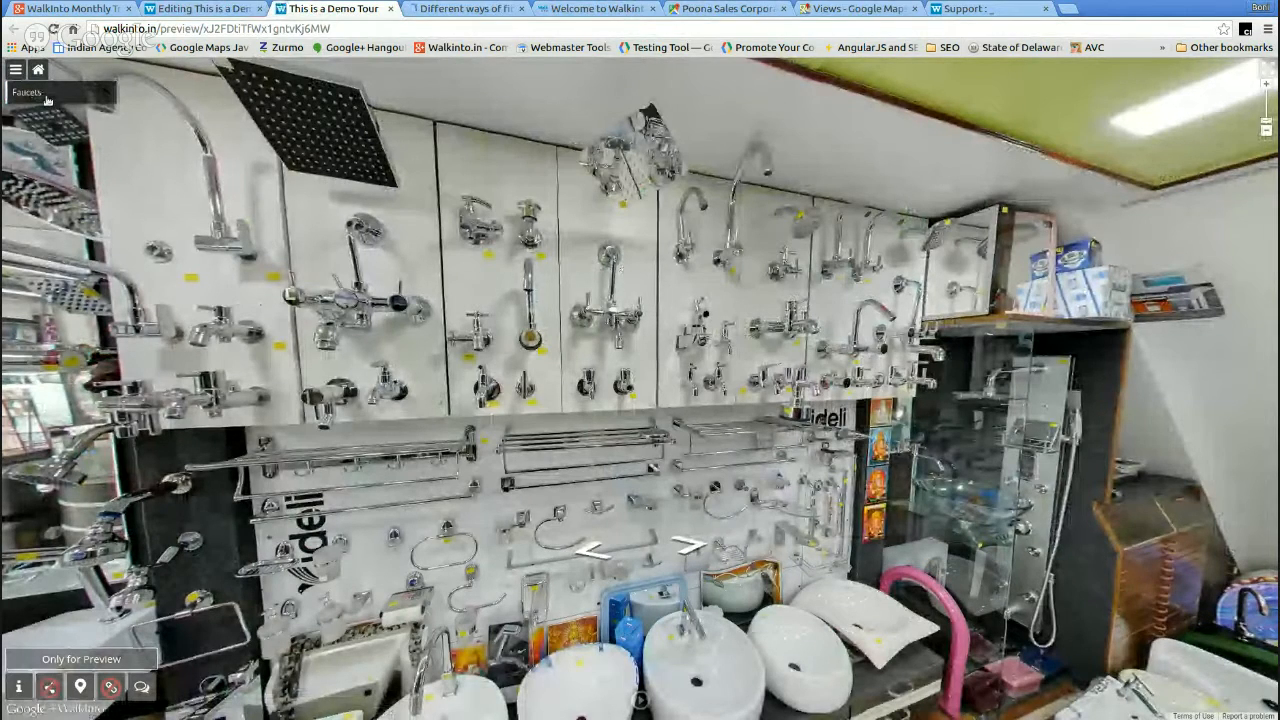
pyautogui.moveTo(563, 333); pyautogui.dragTo(597, 322)
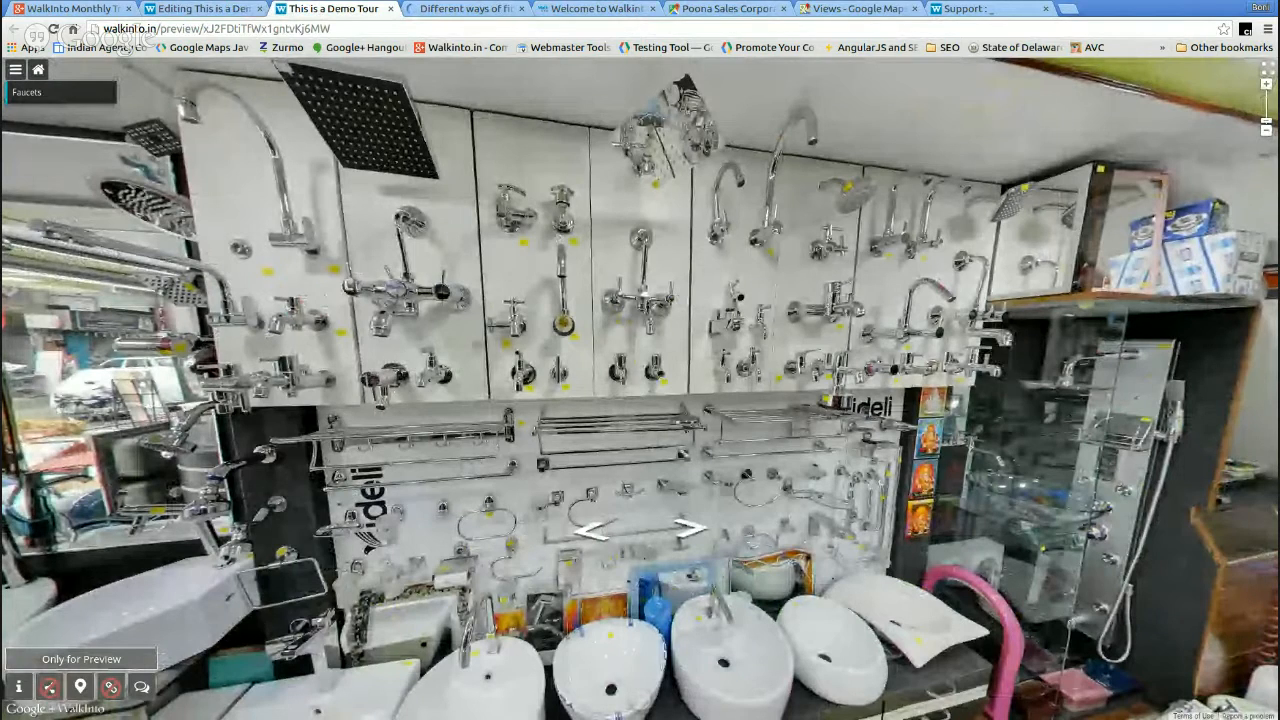
pyautogui.hotkey('ctrl', 'shift', 'Tab')
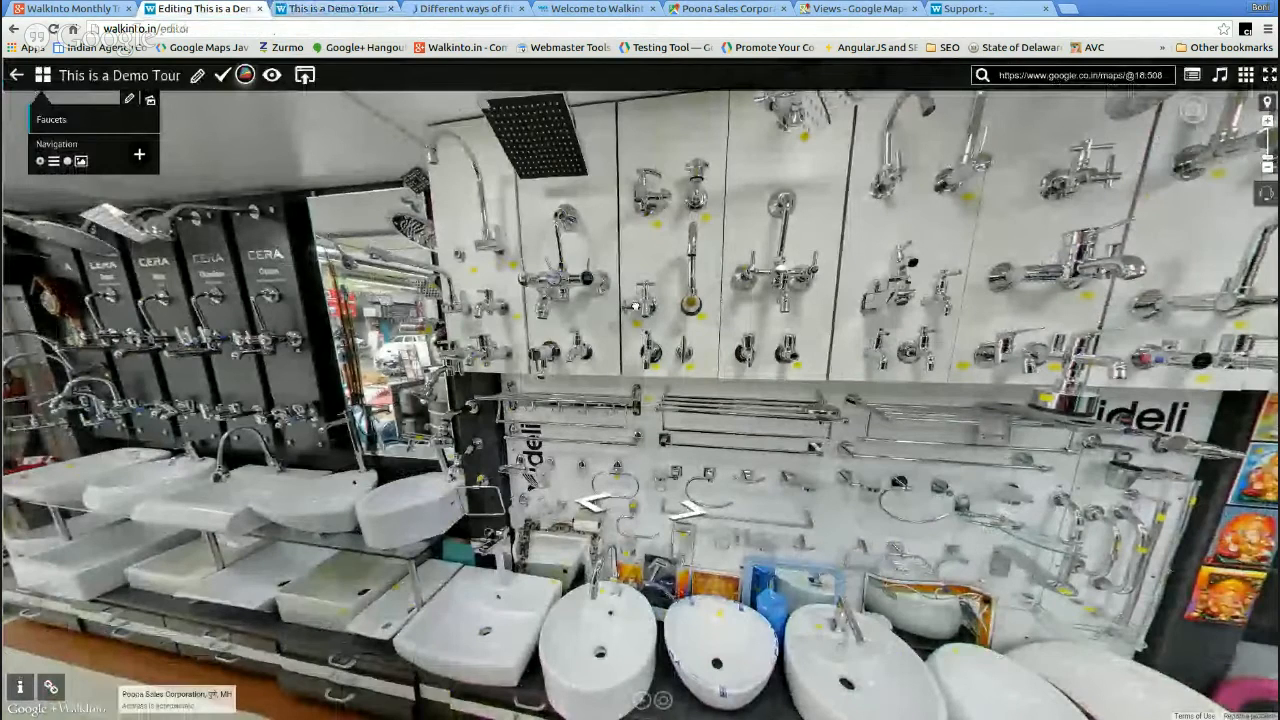
pyautogui.moveTo(635, 306); pyautogui.dragTo(556, 350)
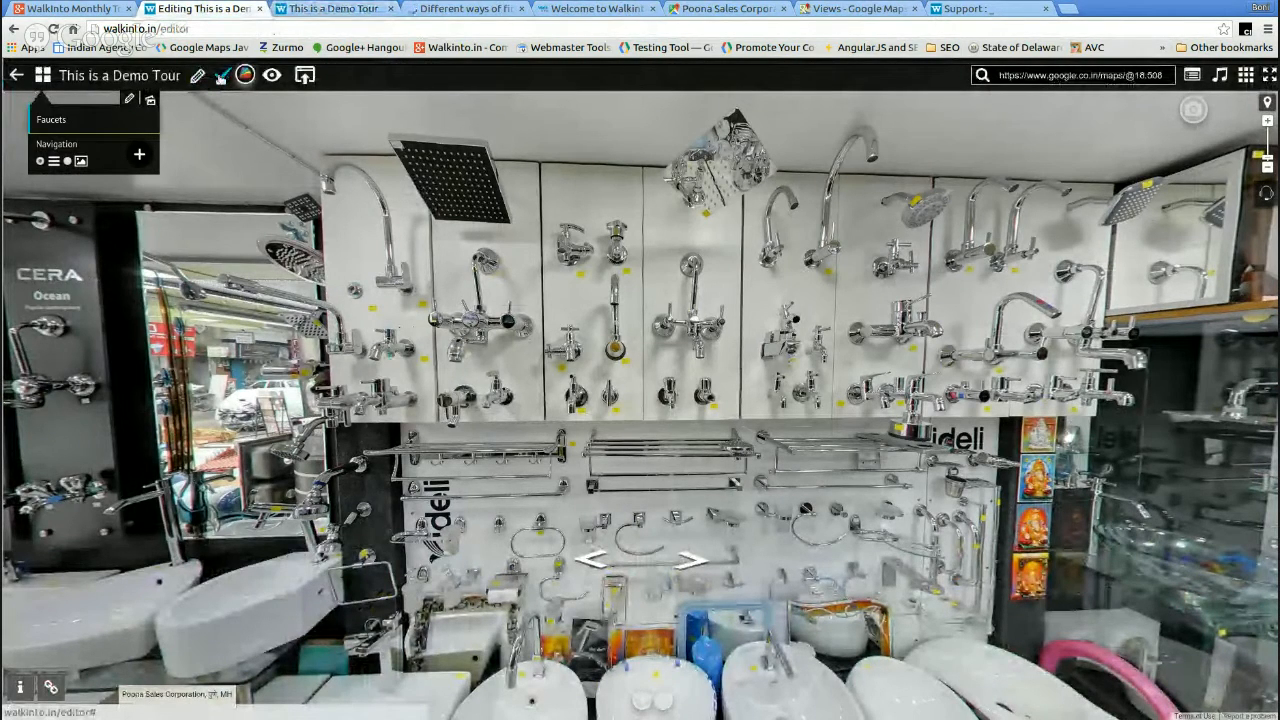
# - Set the tap-wall view as the tour's starting view and verify it in the preview
pyautogui.click(221, 77)
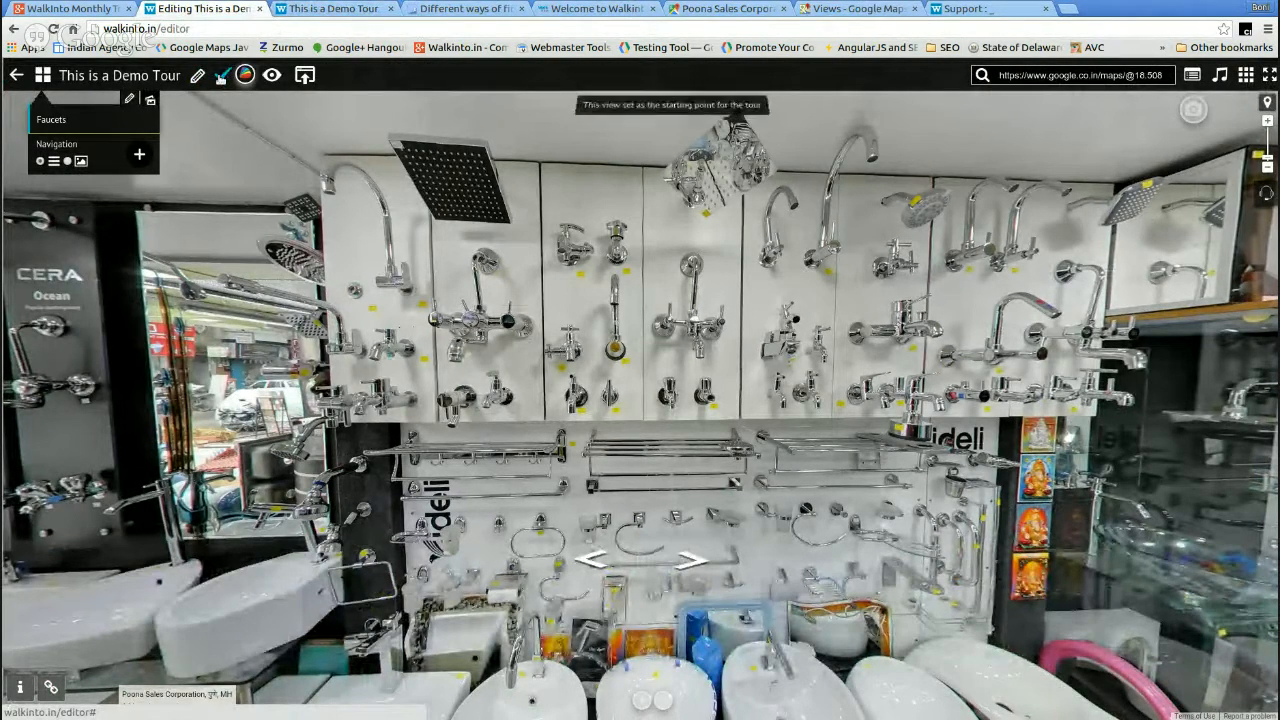
pyautogui.click(310, 10)
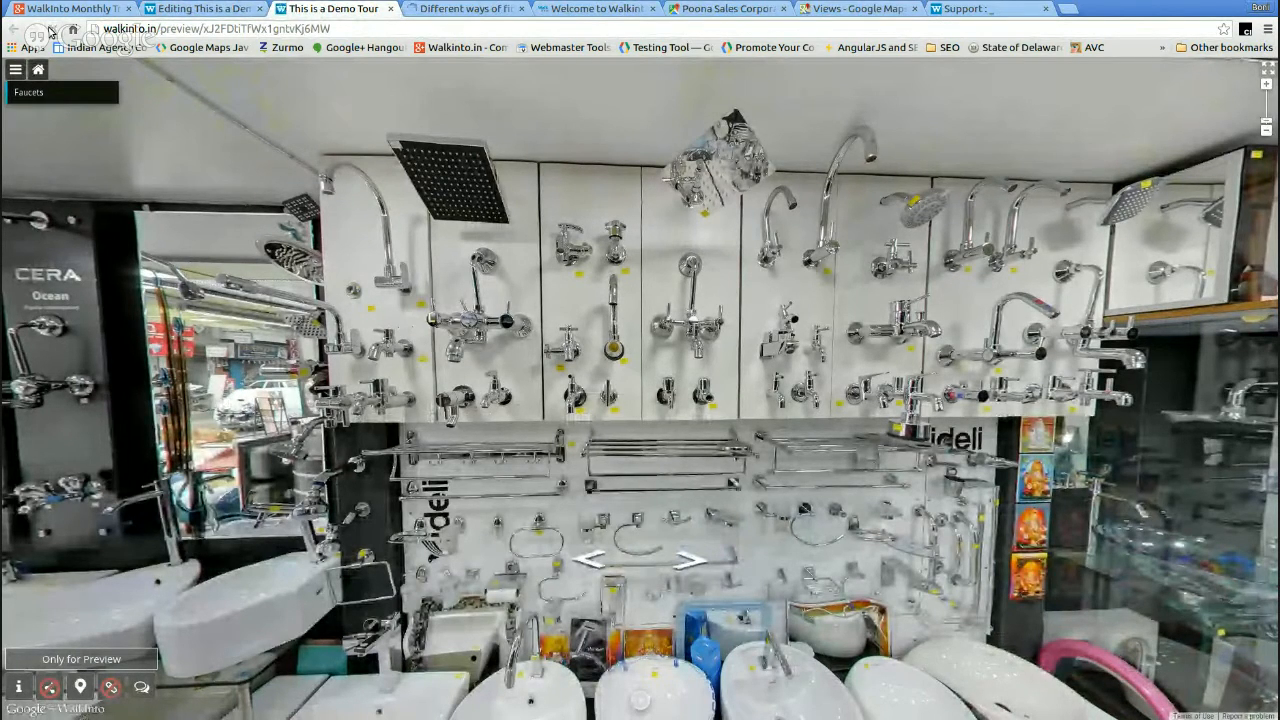
pyautogui.moveTo(1043, 435); pyautogui.dragTo(369, 436)
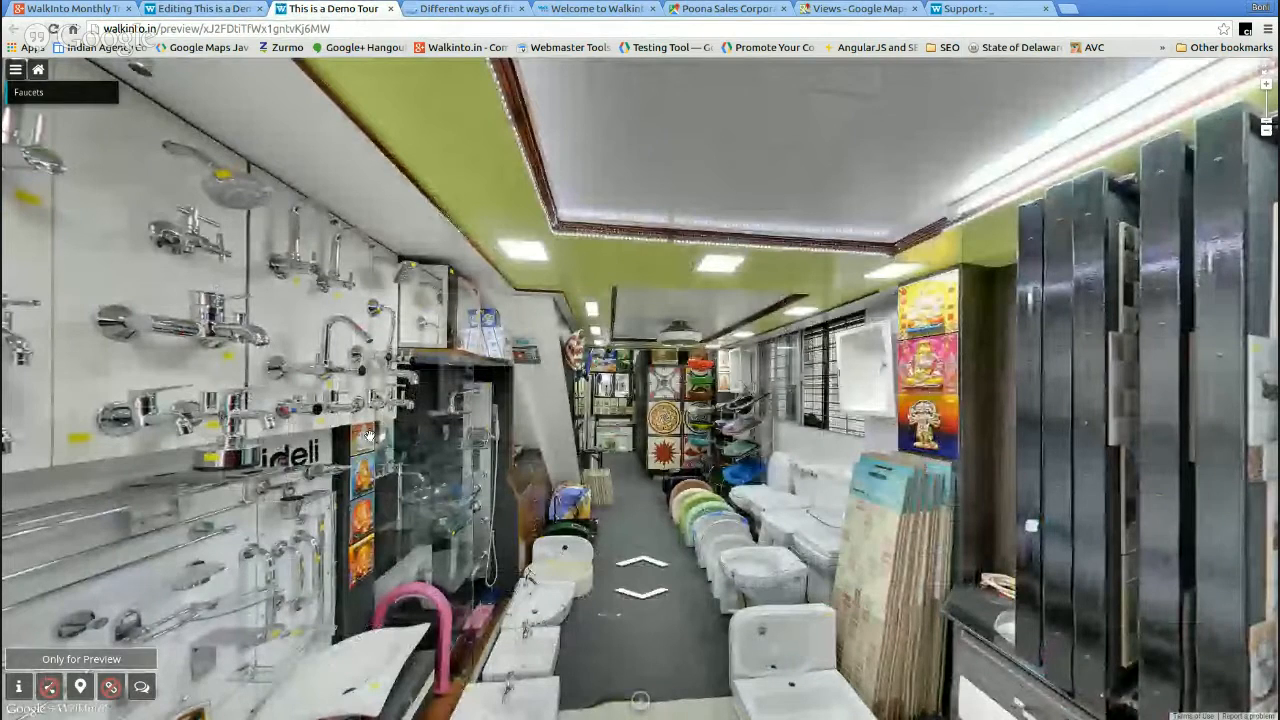
pyautogui.click(204, 9)
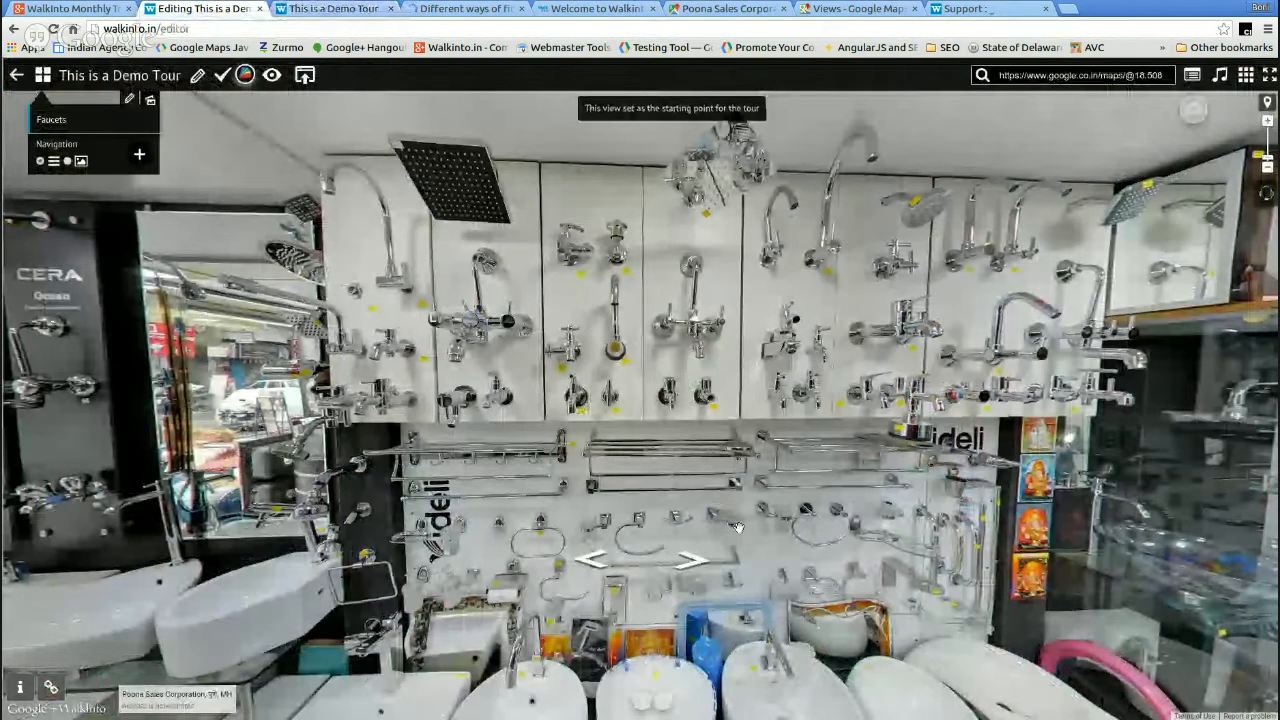
# - Frame the faucet display wall and increase the panorama autorotate speed
pyautogui.moveTo(738, 527); pyautogui.dragTo(655, 391)
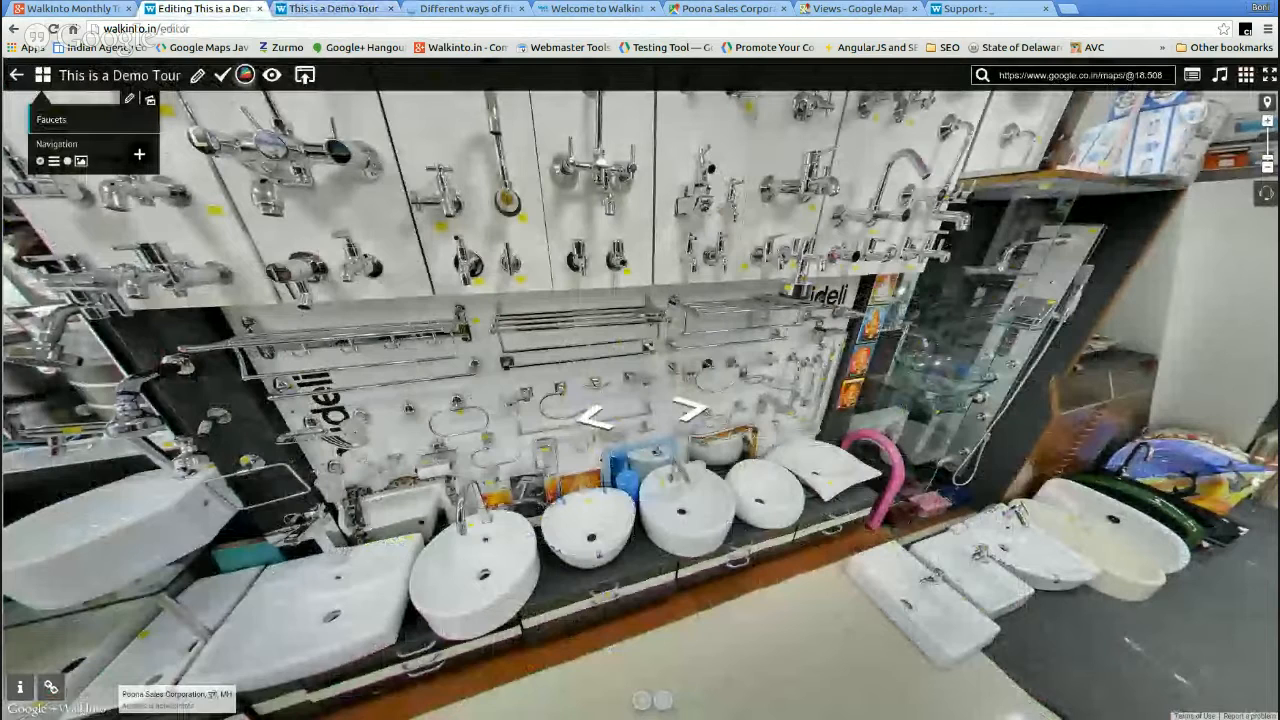
pyautogui.moveTo(735, 422); pyautogui.dragTo(735, 487)
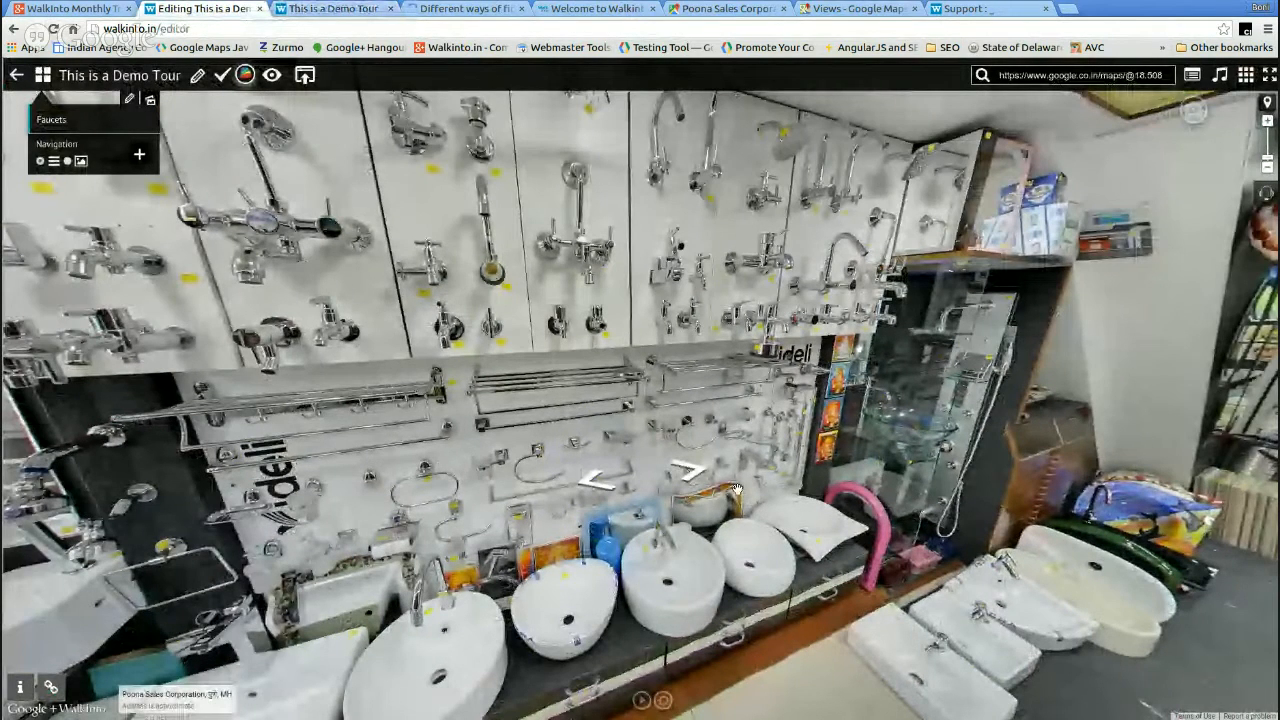
pyautogui.moveTo(737, 489); pyautogui.dragTo(788, 447)
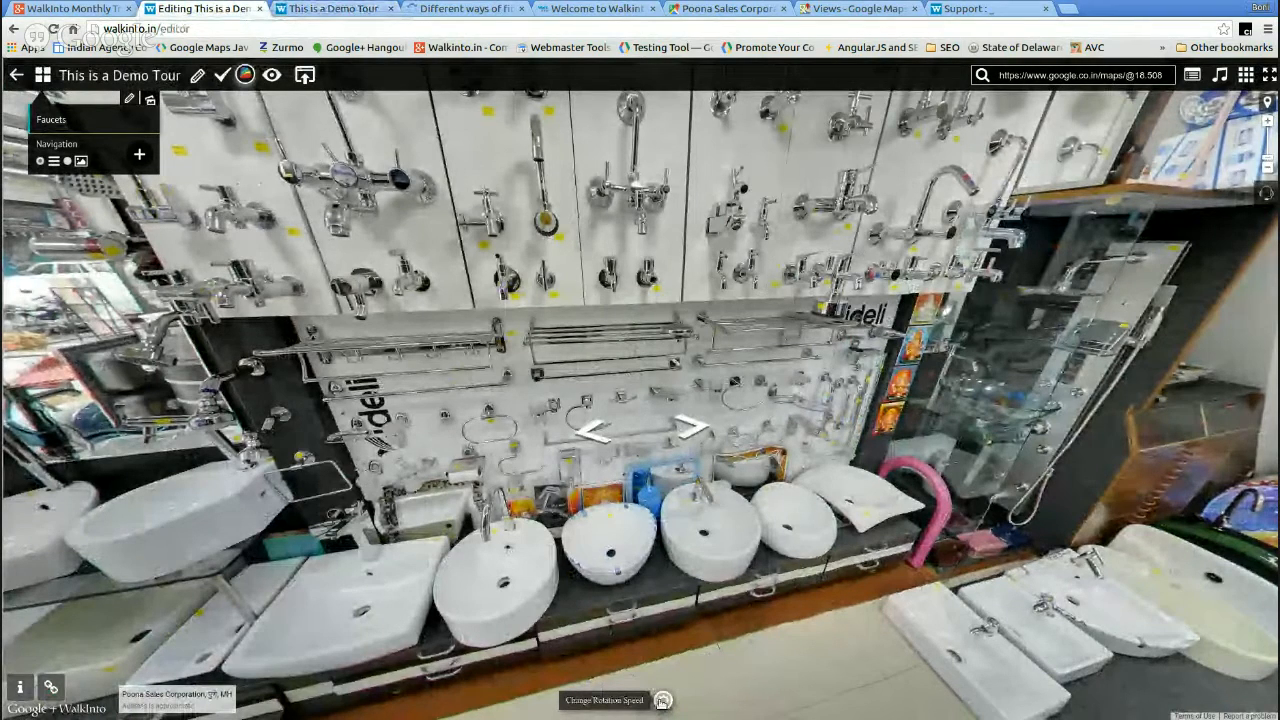
pyautogui.click(662, 700)
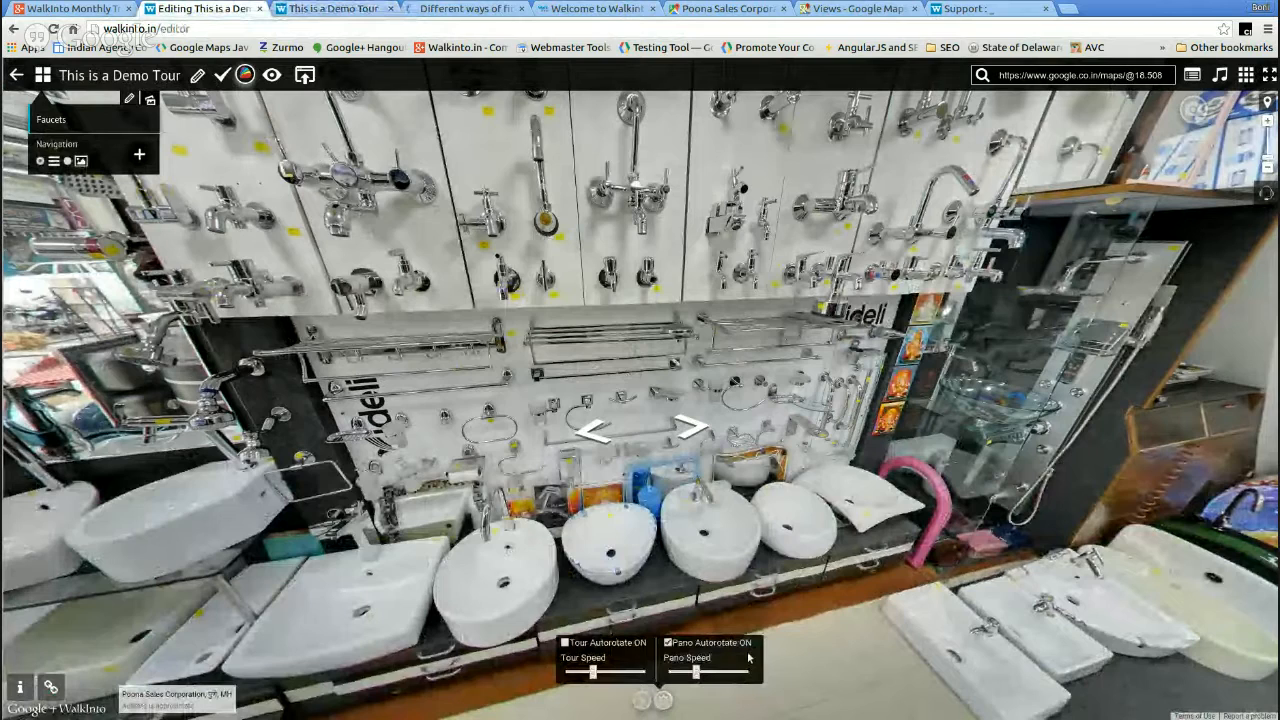
pyautogui.moveTo(697, 672)
pyautogui.mouseDown()
pyautogui.moveTo(719, 678)
pyautogui.moveTo(700, 677)
pyautogui.mouseUp()
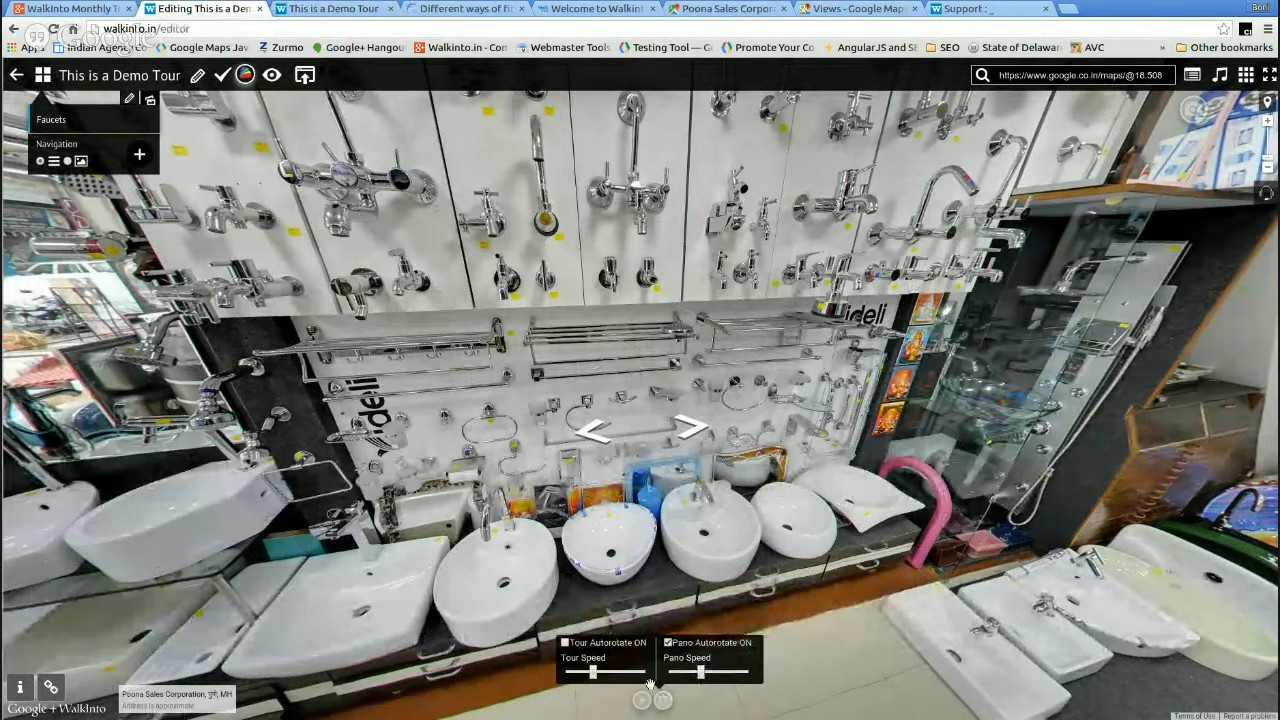
# - Start and stop the panorama autorotation, turn along the faucet wall, then view the tour preview
pyautogui.click(641, 701)
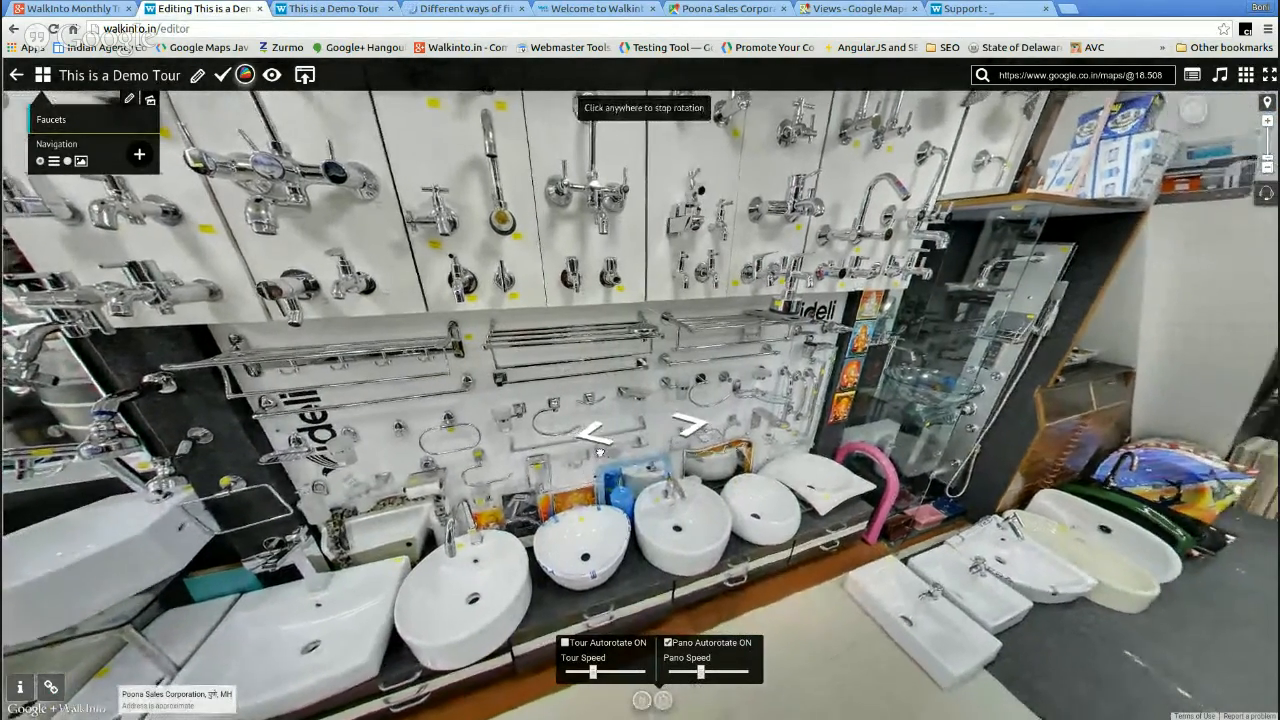
pyautogui.click(690, 469)
pyautogui.moveTo(690, 469); pyautogui.dragTo(652, 455)
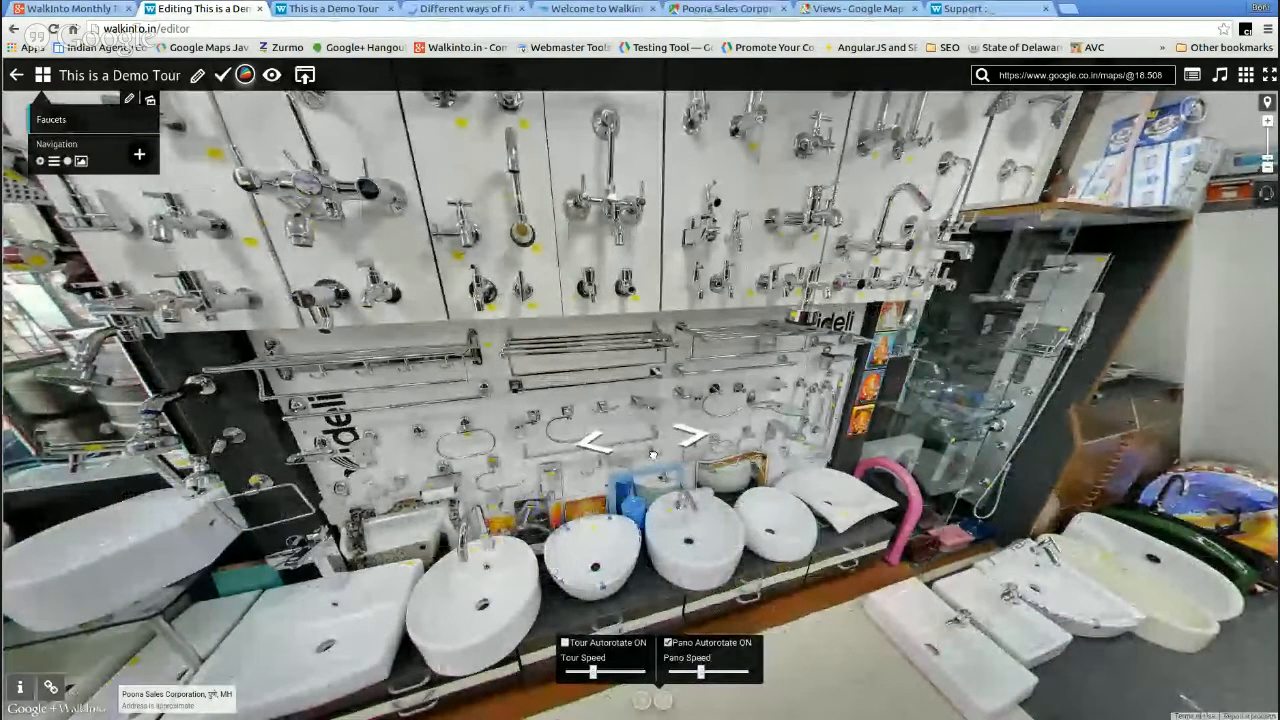
pyautogui.click(339, 9)
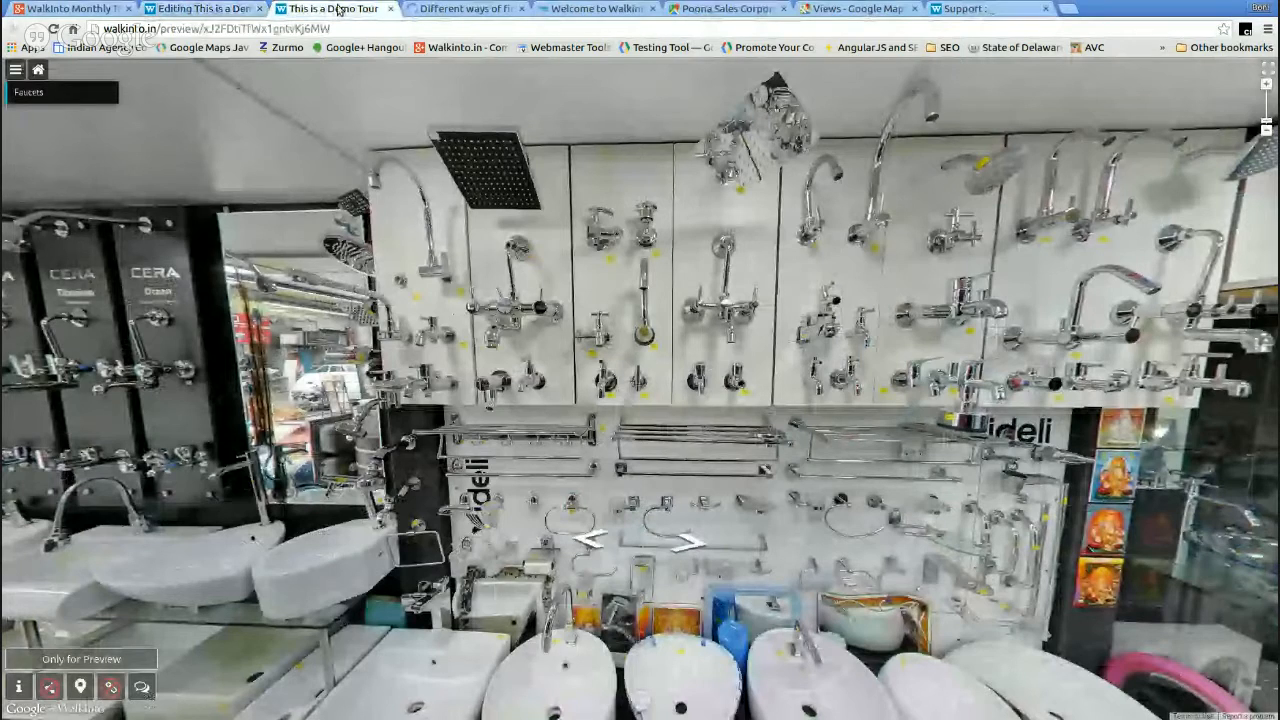
# - Reload and close the tour preview, load its address in the help-article tab, then close that tab
pyautogui.click(53, 29)
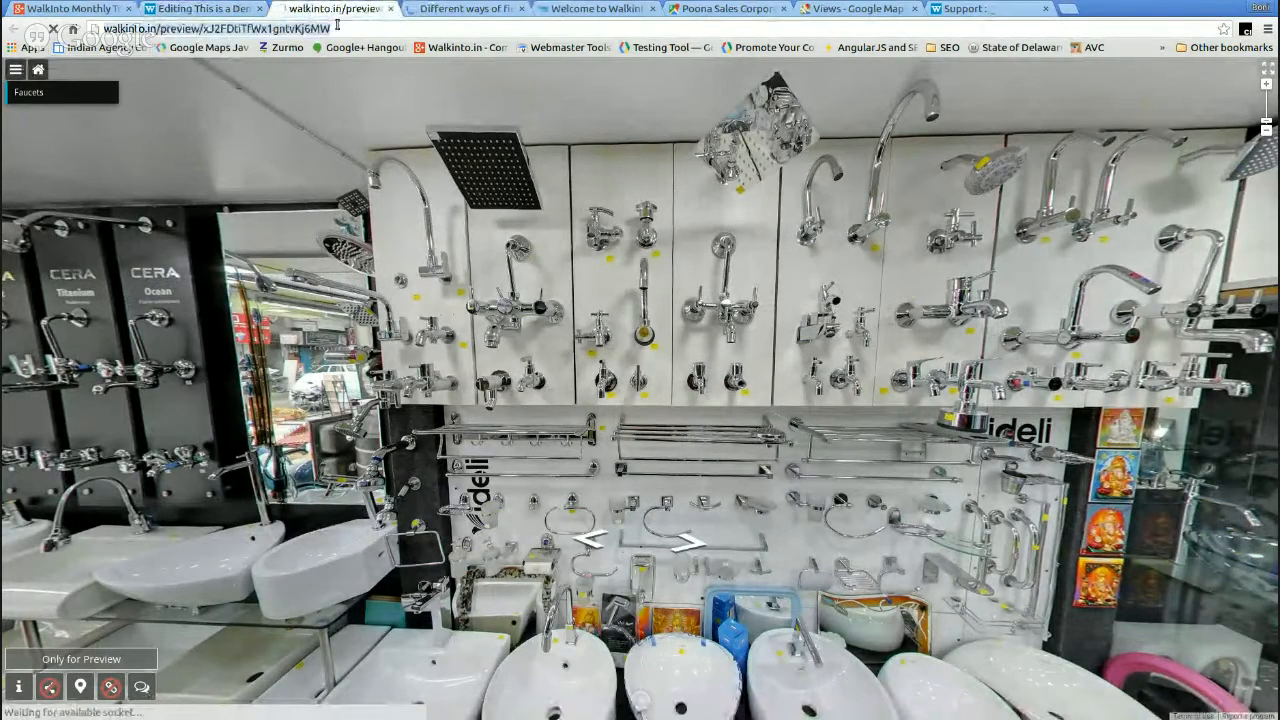
pyautogui.click(390, 8)
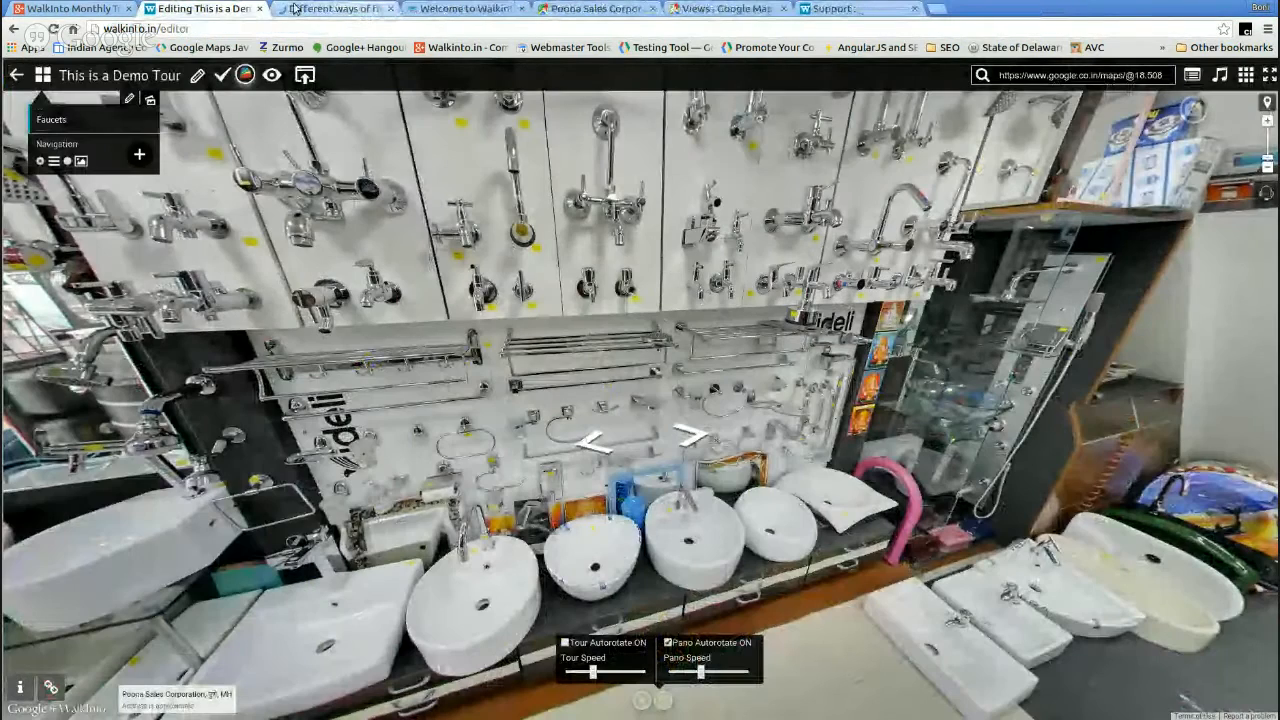
pyautogui.click(336, 8)
pyautogui.click(336, 28)
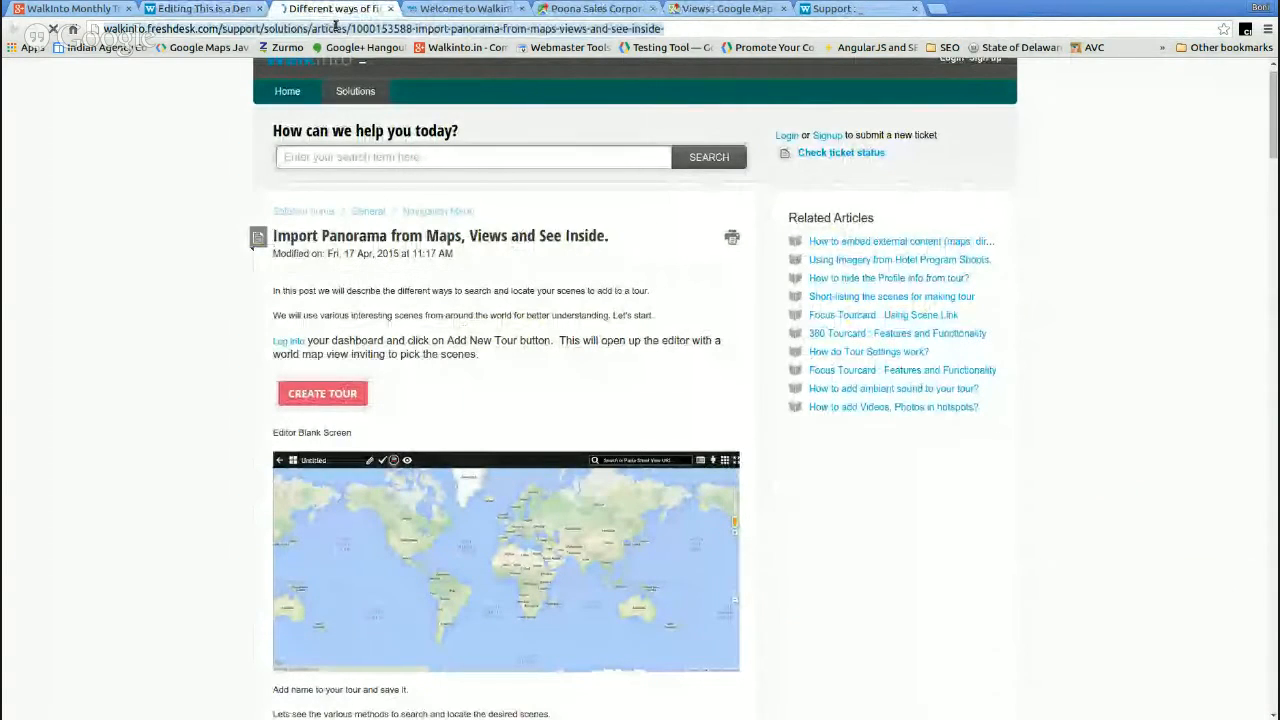
pyautogui.write('http://walkinto.in/preview/xJ2FDtiTfWx1gntvKj6MW')
pyautogui.press('Return')
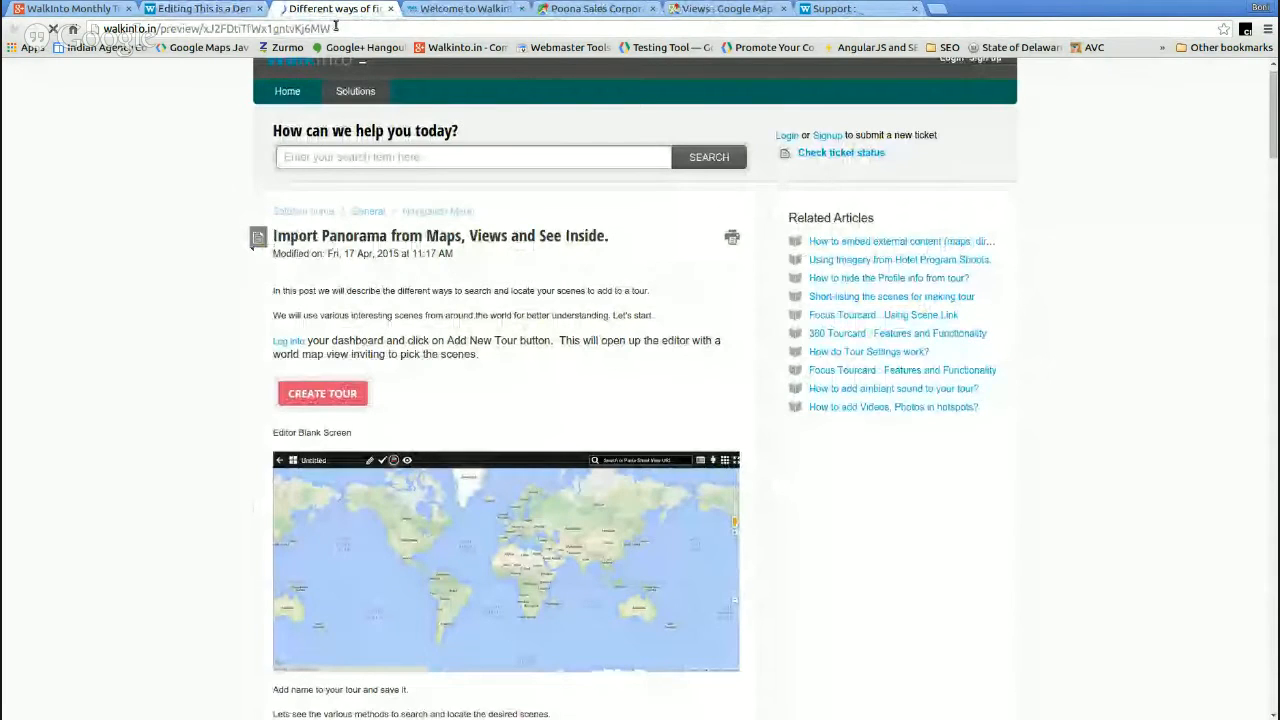
pyautogui.click(390, 8)
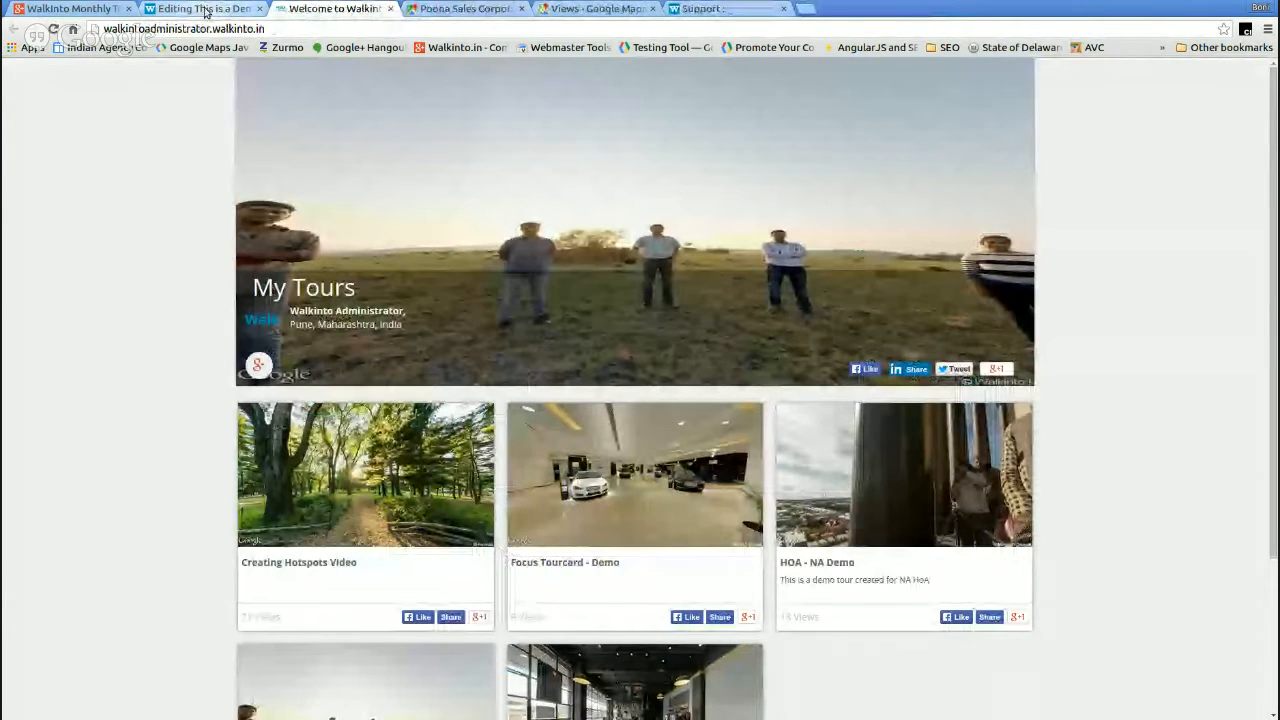
# - Turn off Pano Autorotate for the Faucets scene, then go to the Poona Sales Corporation Street View
pyautogui.click(205, 9)
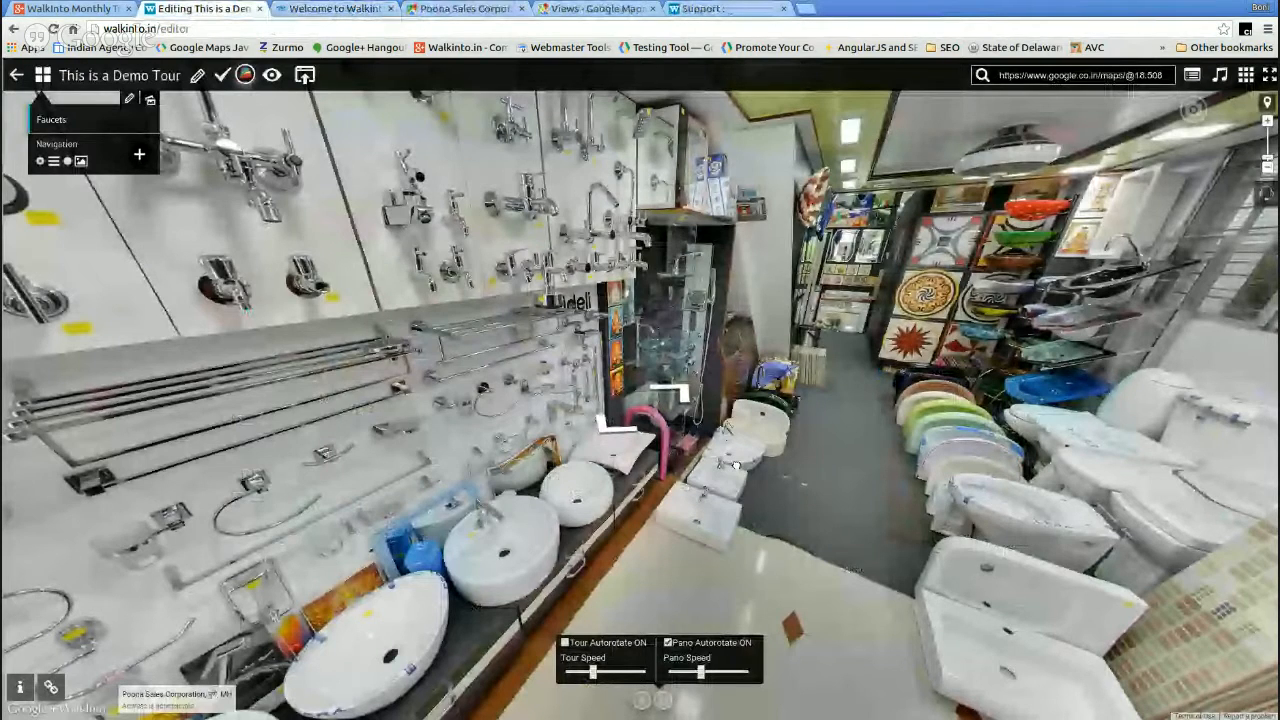
pyautogui.click(670, 643)
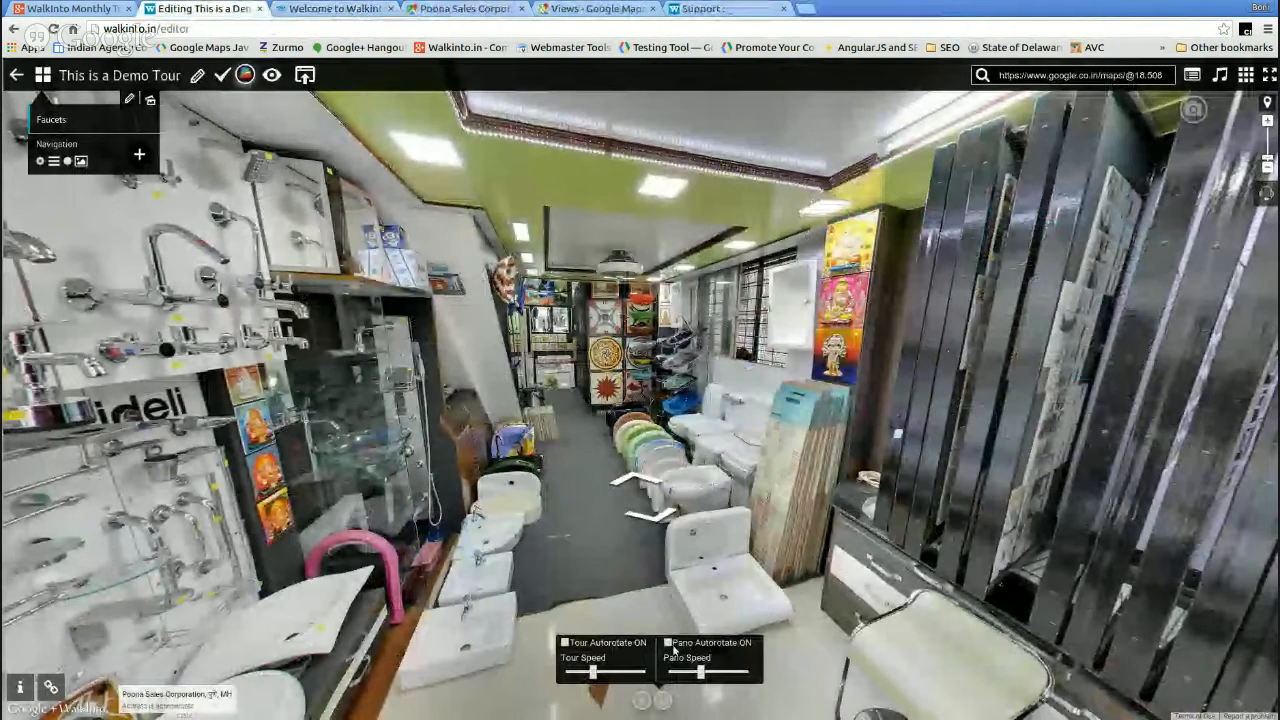
pyautogui.moveTo(350, 347); pyautogui.dragTo(523, 435)
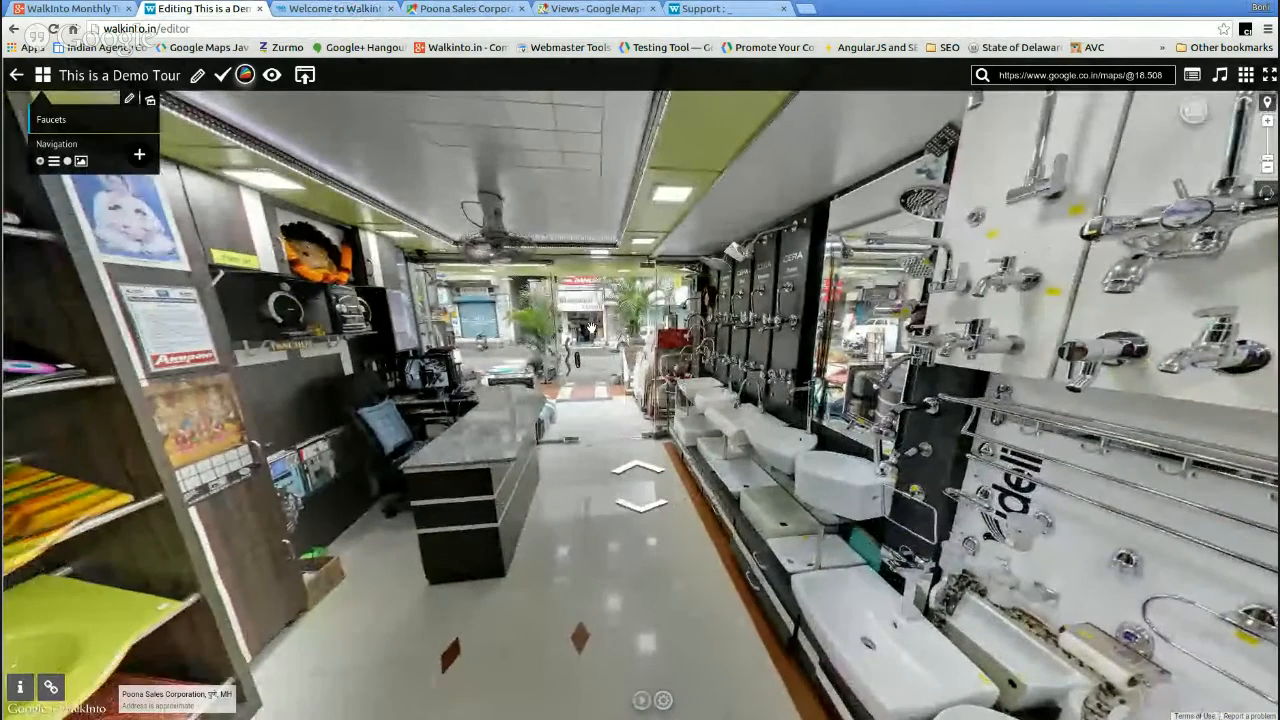
pyautogui.moveTo(597, 306); pyautogui.dragTo(538, 370)
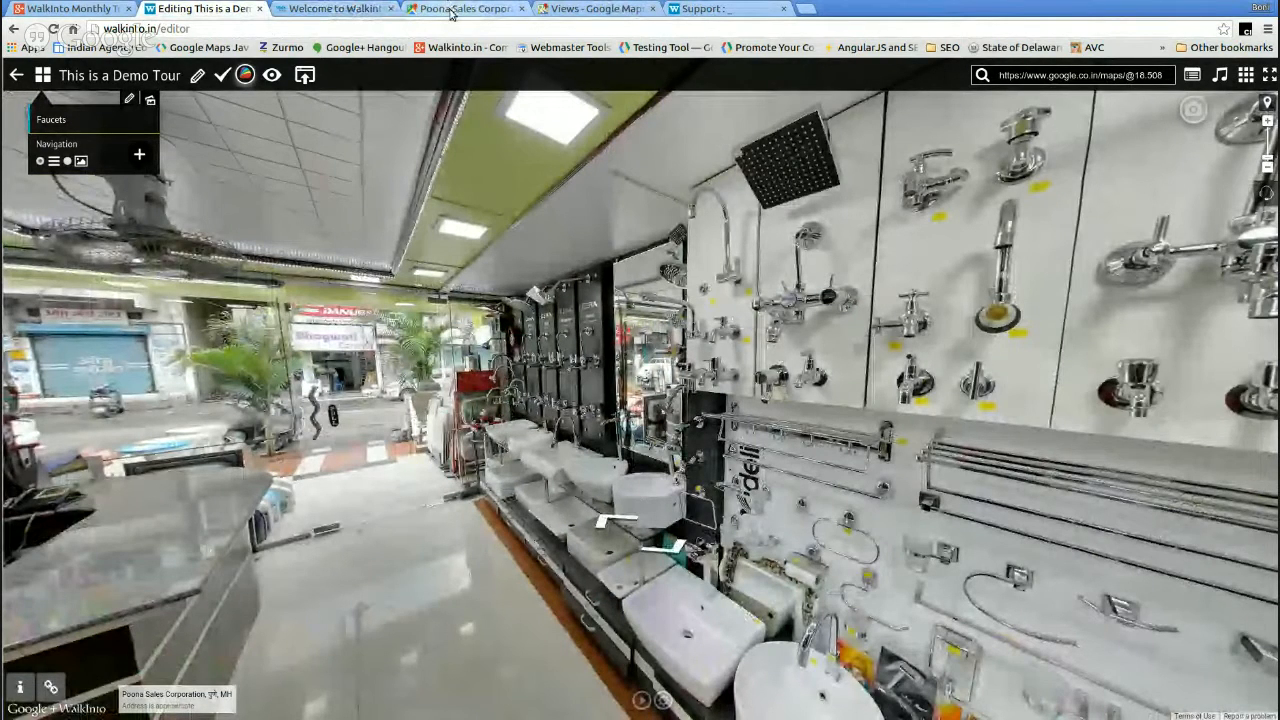
pyautogui.click(451, 13)
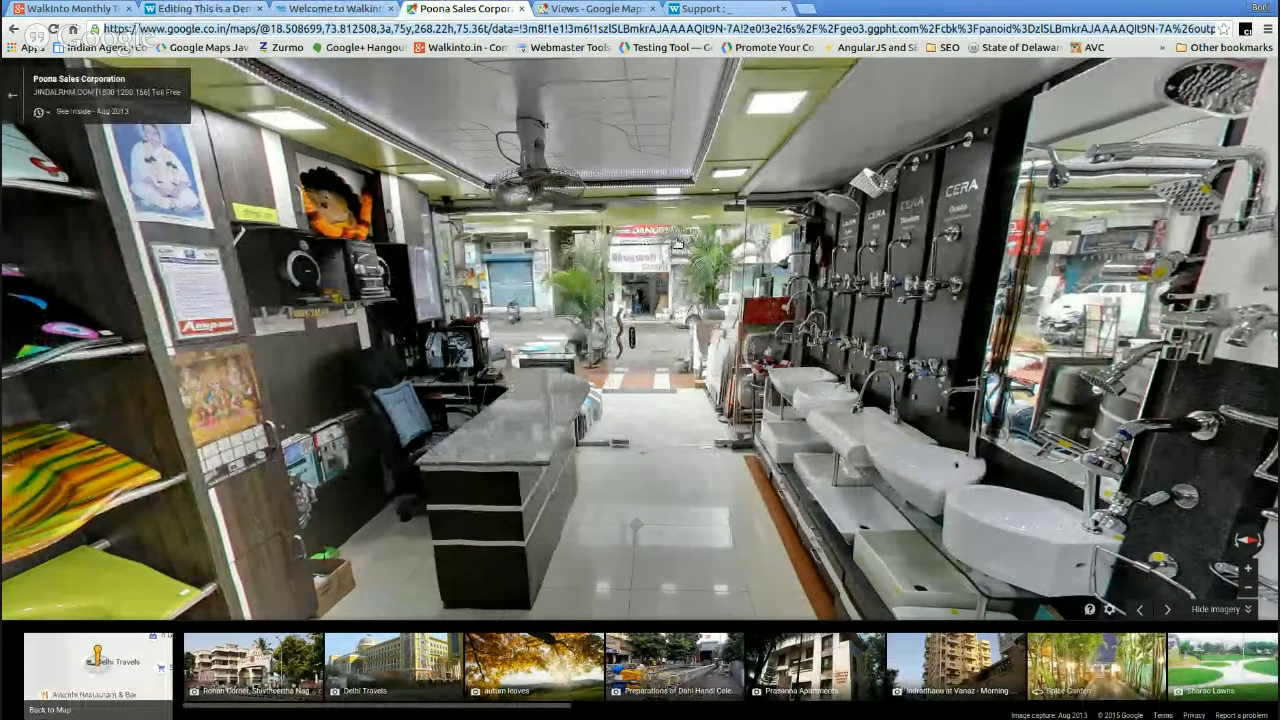
# - Open the Площадь Свободы | Минск panorama in Google Views and copy its embed code
pyautogui.click(596, 9)
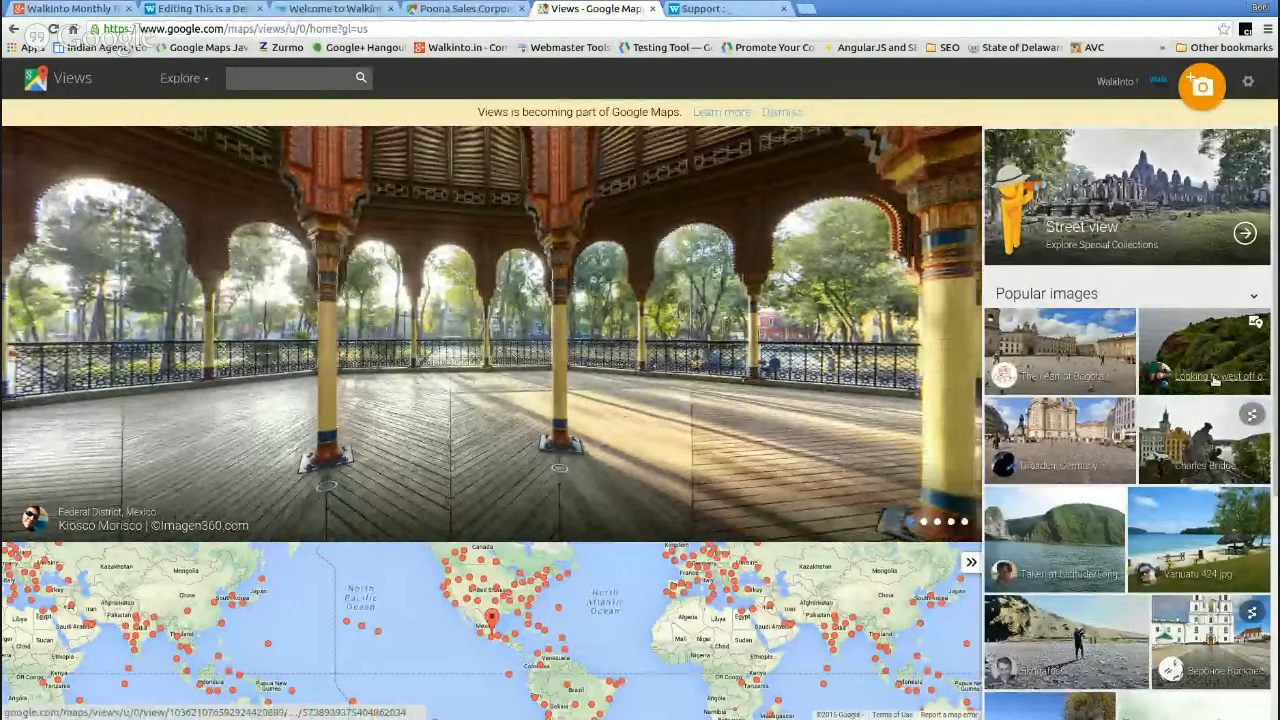
pyautogui.click(1215, 378)
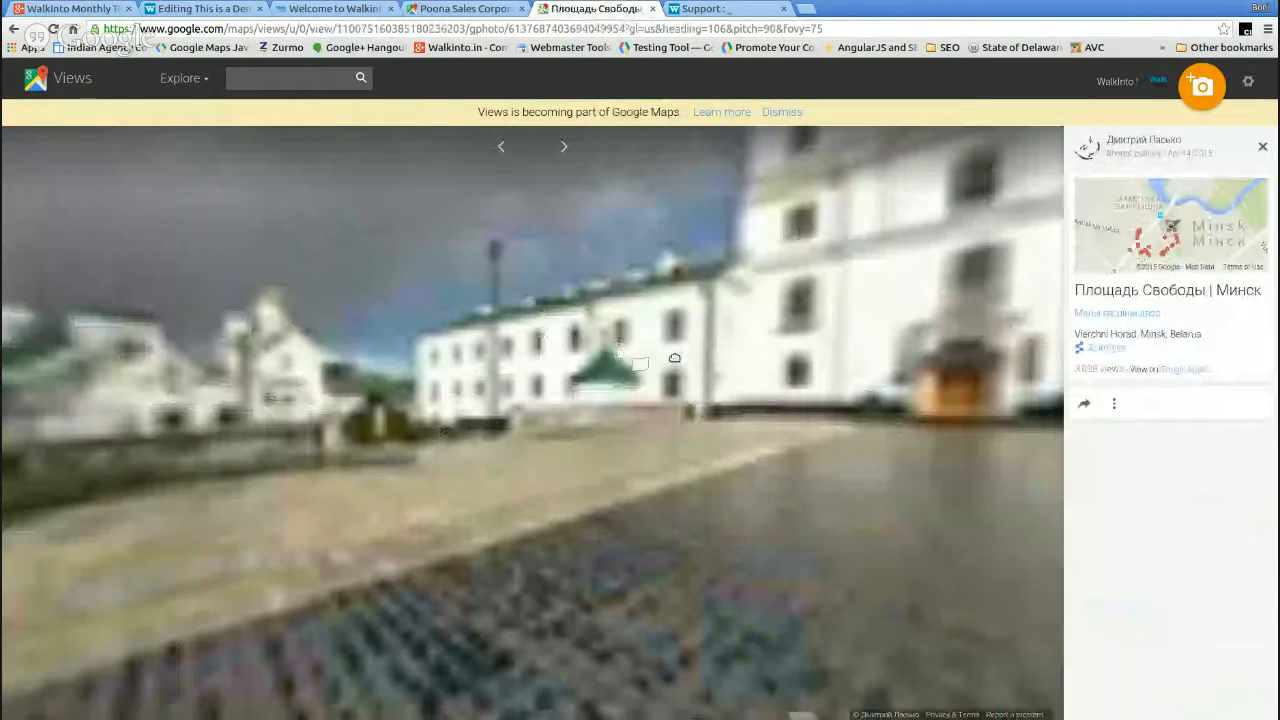
pyautogui.moveTo(674, 357); pyautogui.dragTo(966, 398)
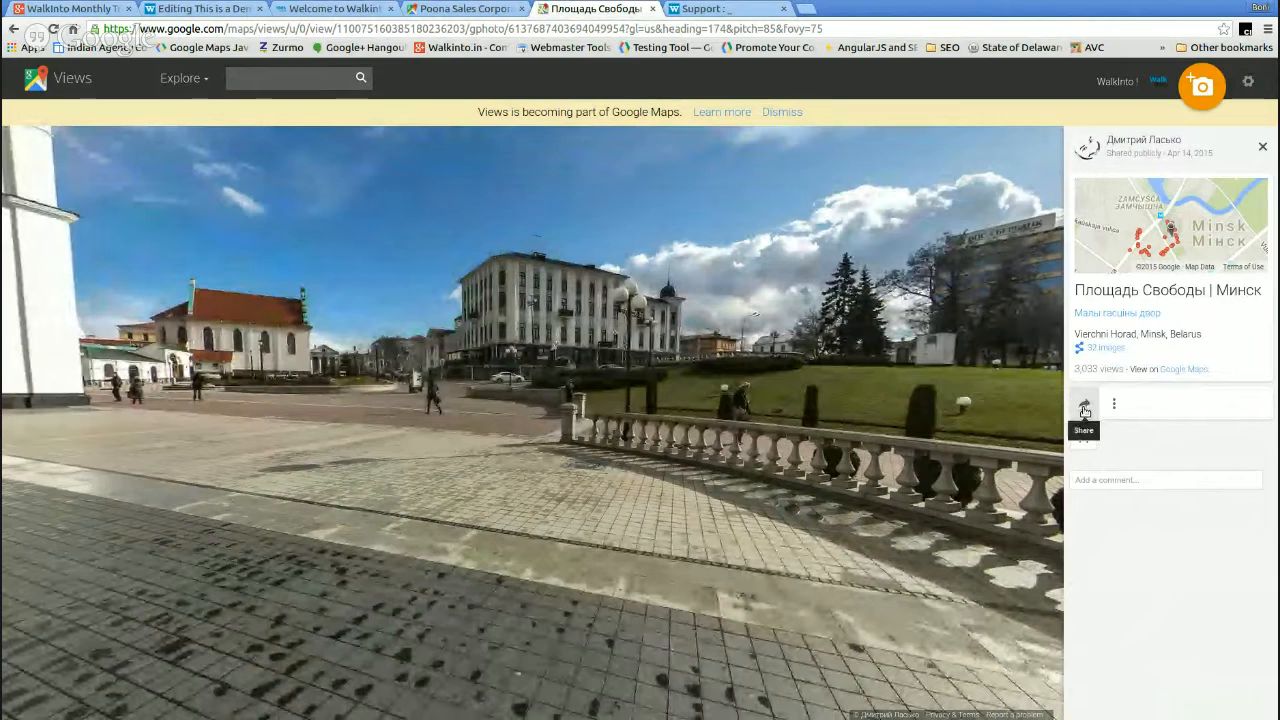
pyautogui.click(1085, 408)
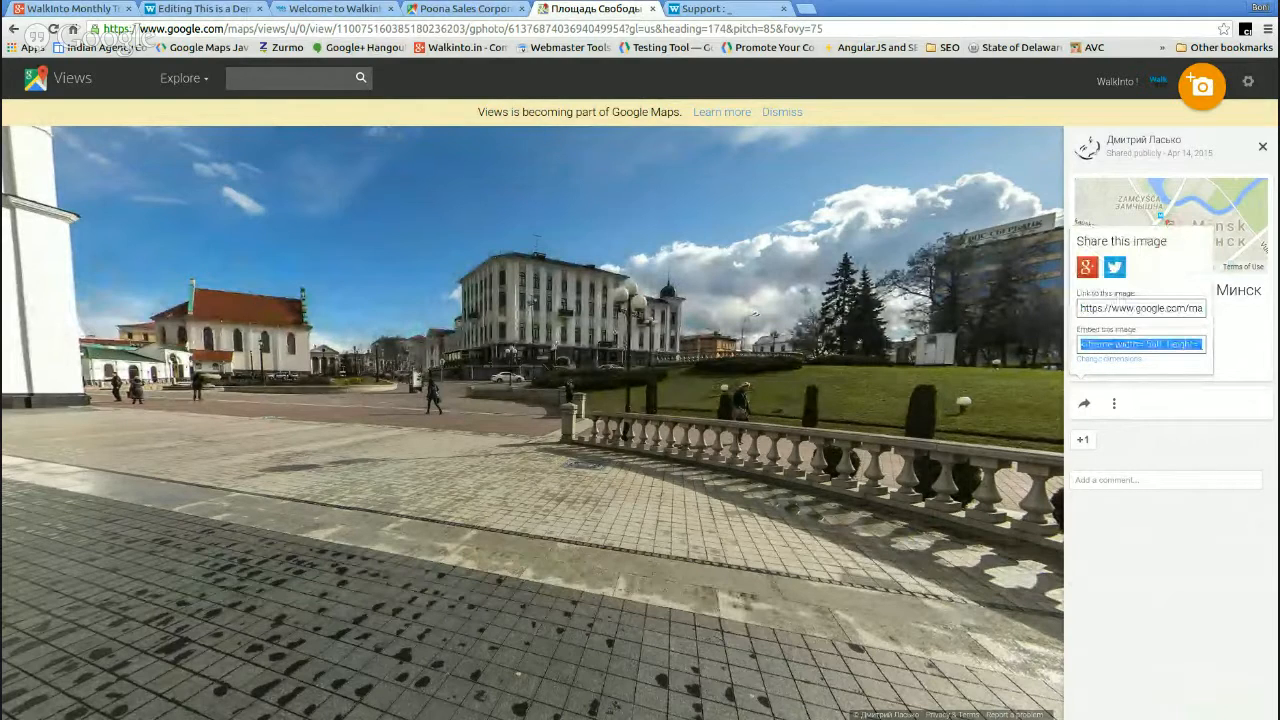
pyautogui.click(192, 9)
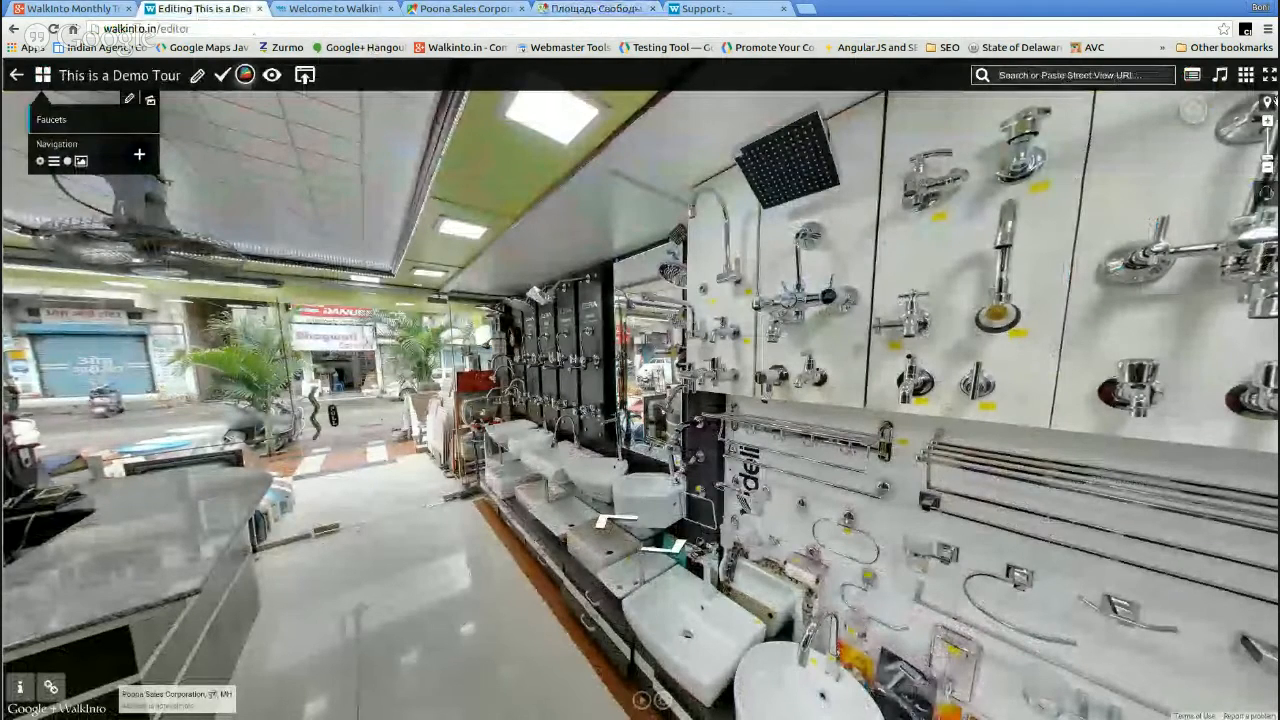
# - Load the Minsk panorama from the pasted embed code, centre the cathedral, and add a new scene
pyautogui.hotkey('ctrl', 'v')
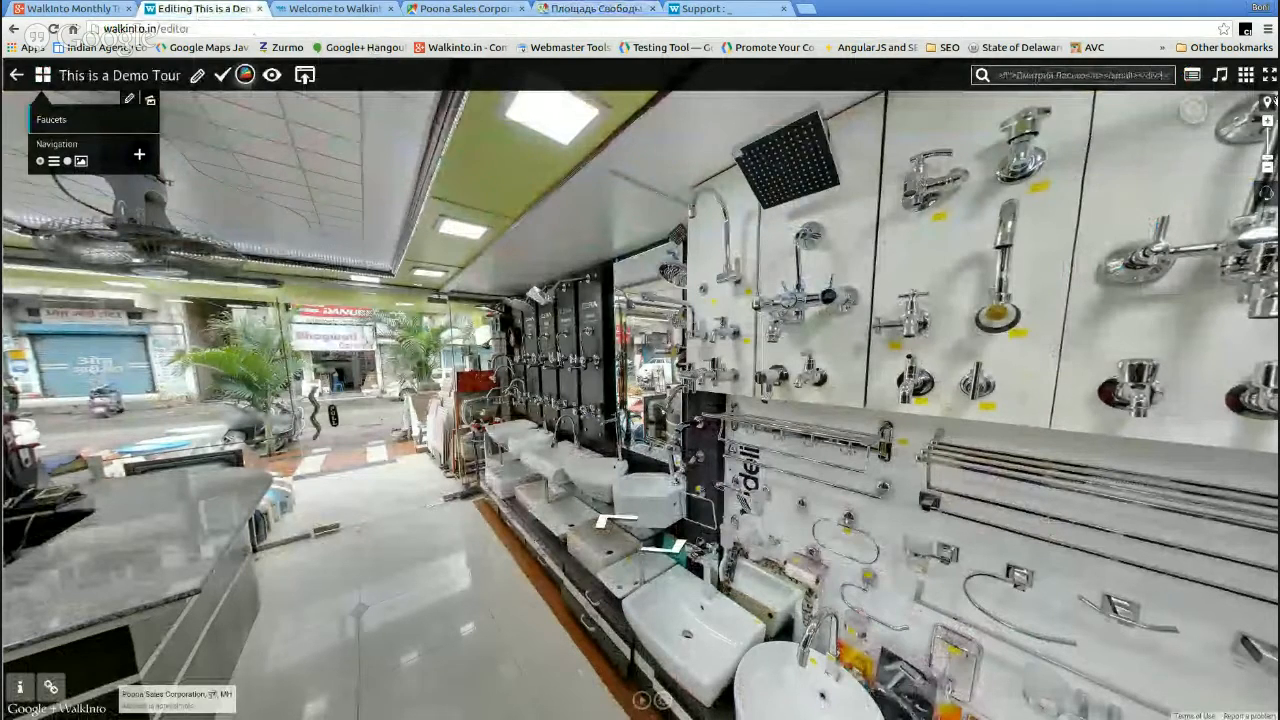
pyautogui.press('Return')
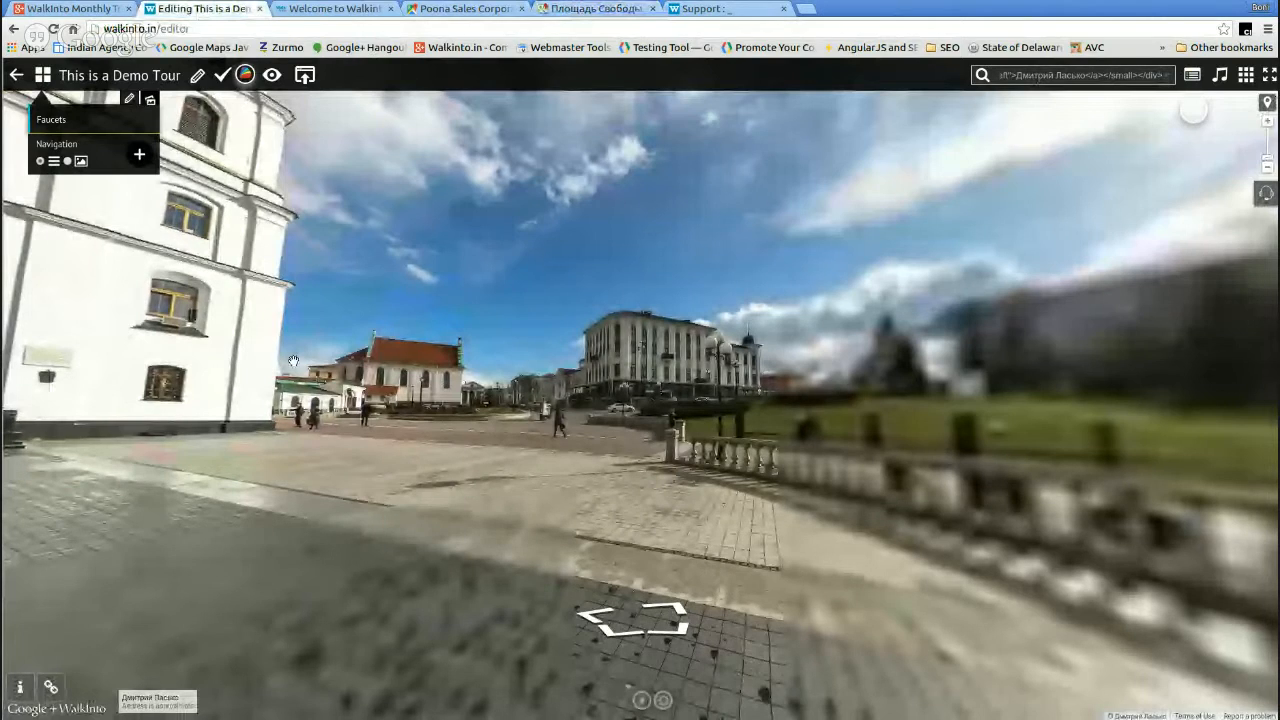
pyautogui.moveTo(293, 361); pyautogui.dragTo(785, 432)
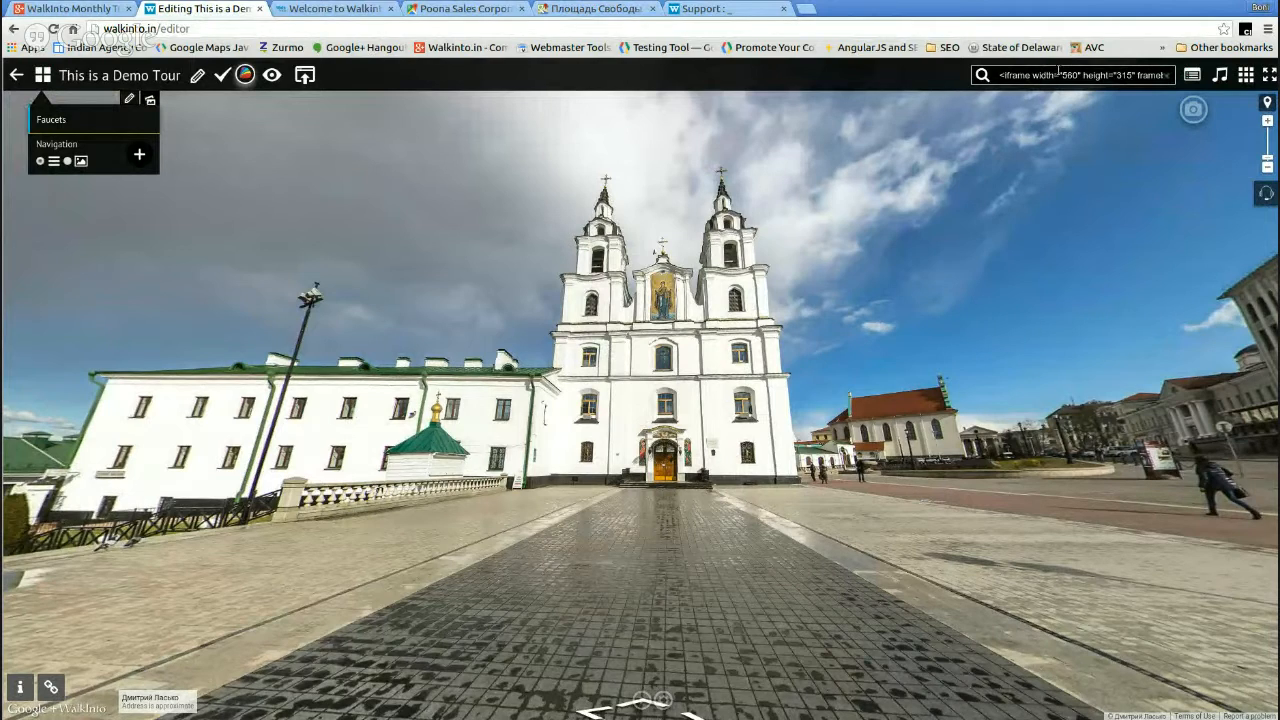
pyautogui.click(140, 158)
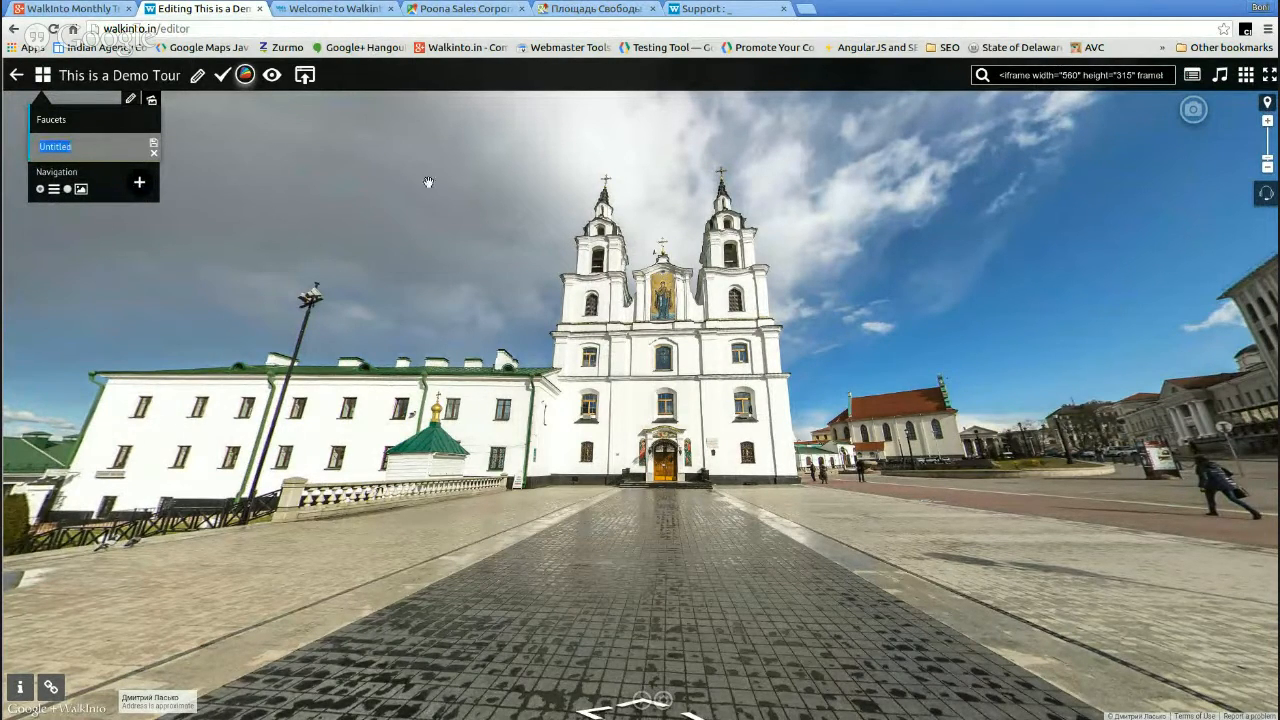
# - Name the Minsk scene 'Views Import', check the tour preview, then frame the cathedral in the editor
pyautogui.write('Views In')
pyautogui.write('port')
pyautogui.press('Return')
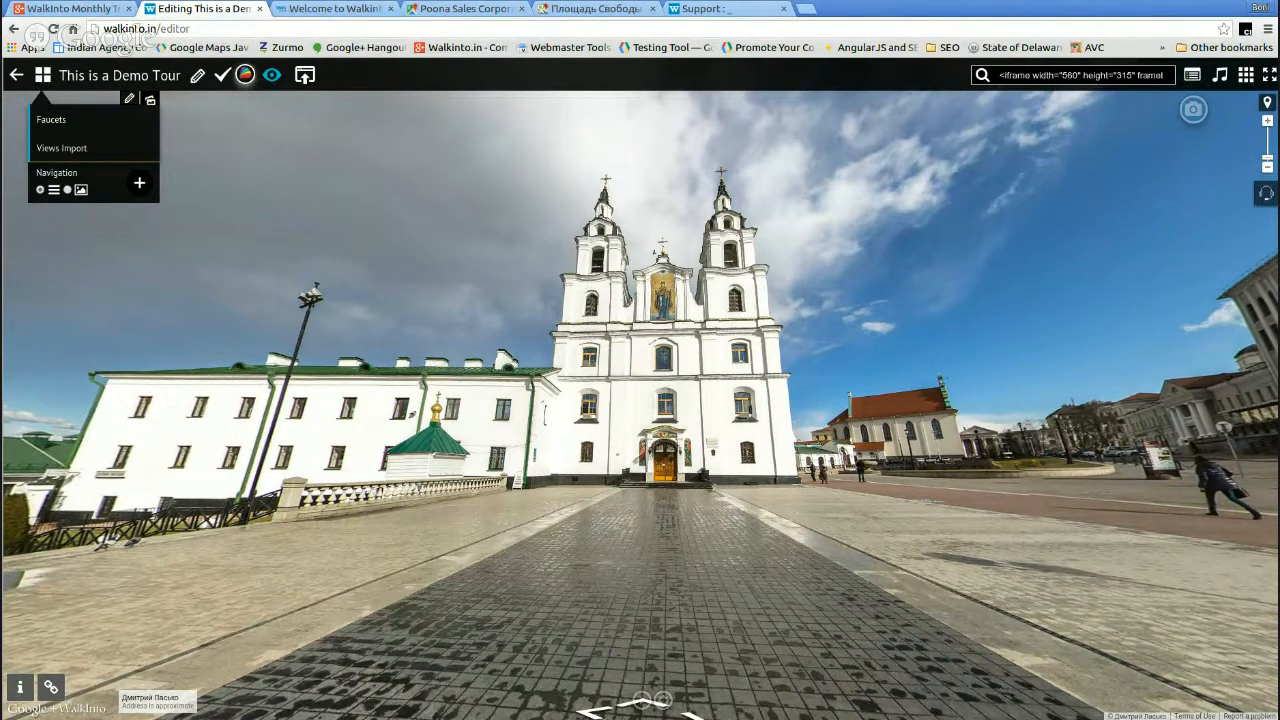
pyautogui.click(271, 76)
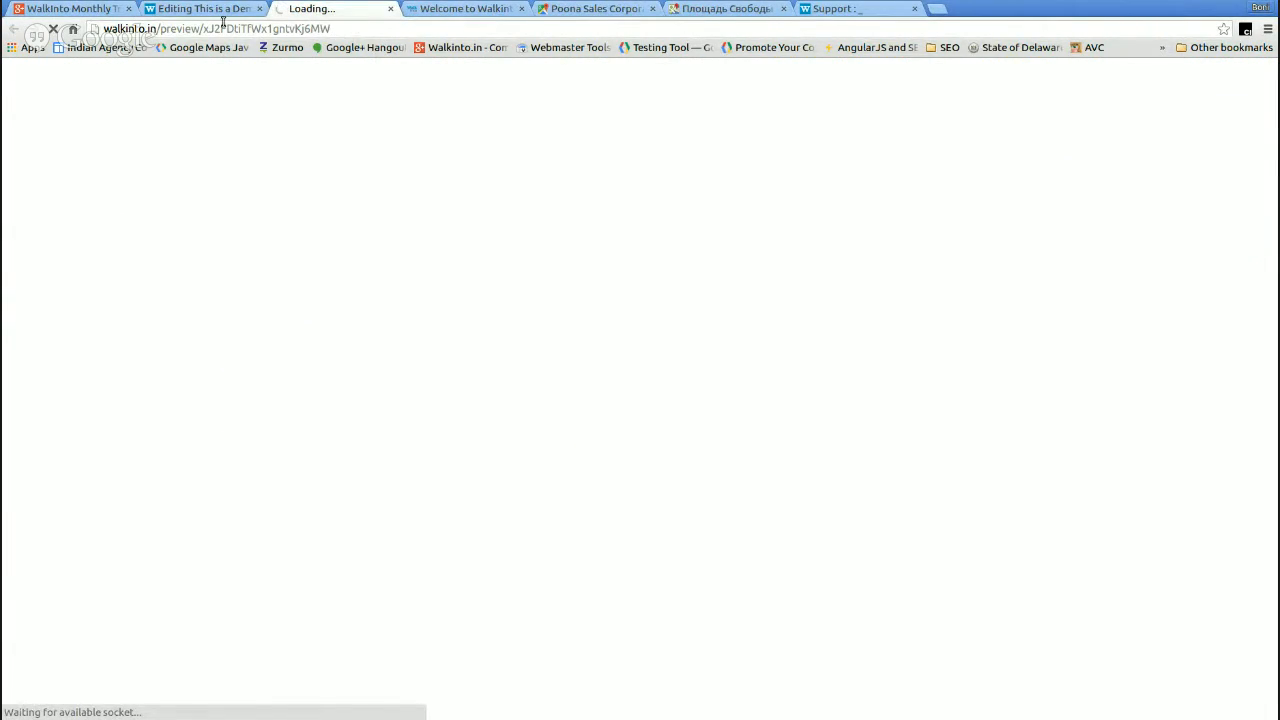
pyautogui.click(313, 27)
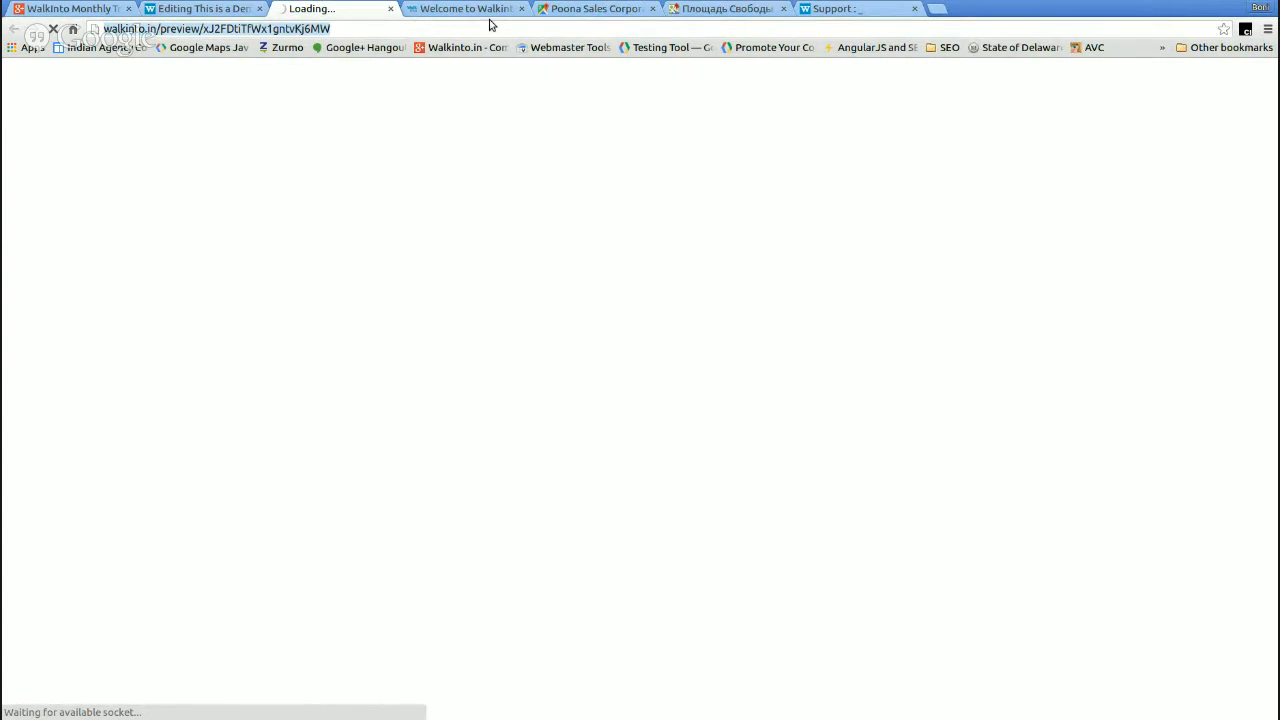
pyautogui.click(390, 9)
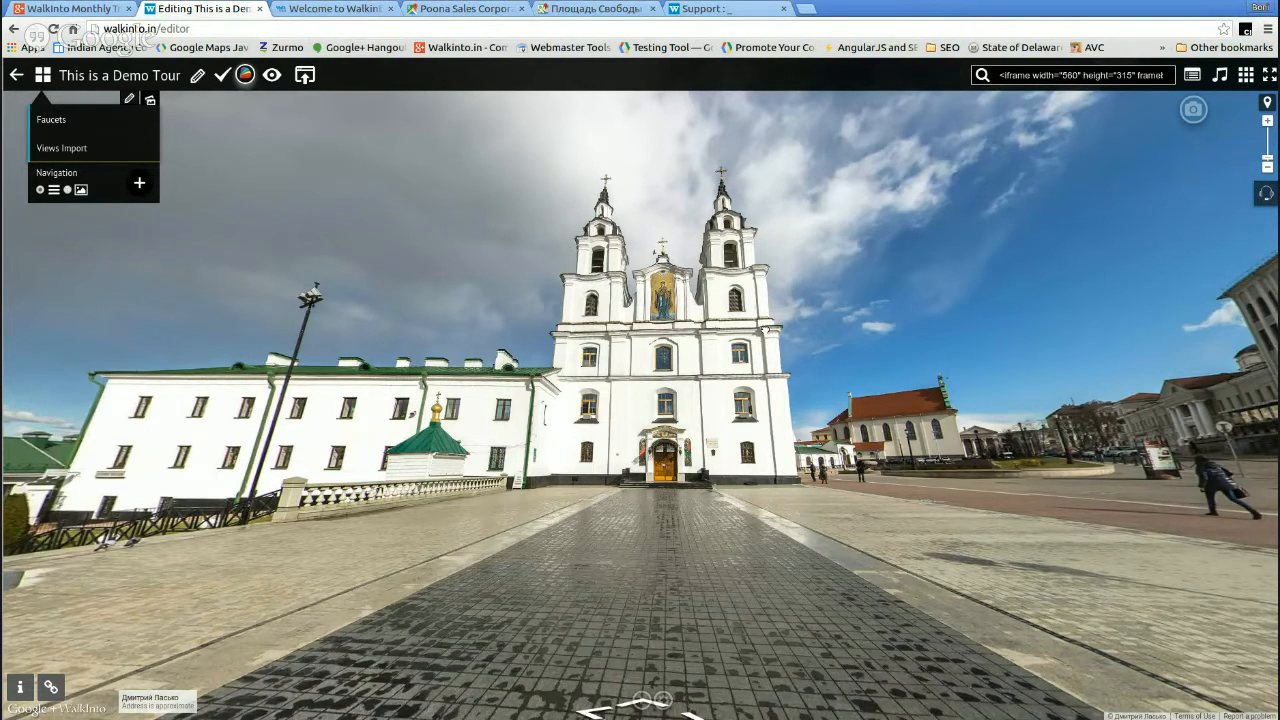
pyautogui.moveTo(766, 329); pyautogui.dragTo(536, 268)
pyautogui.moveTo(120, 310); pyautogui.dragTo(517, 368)
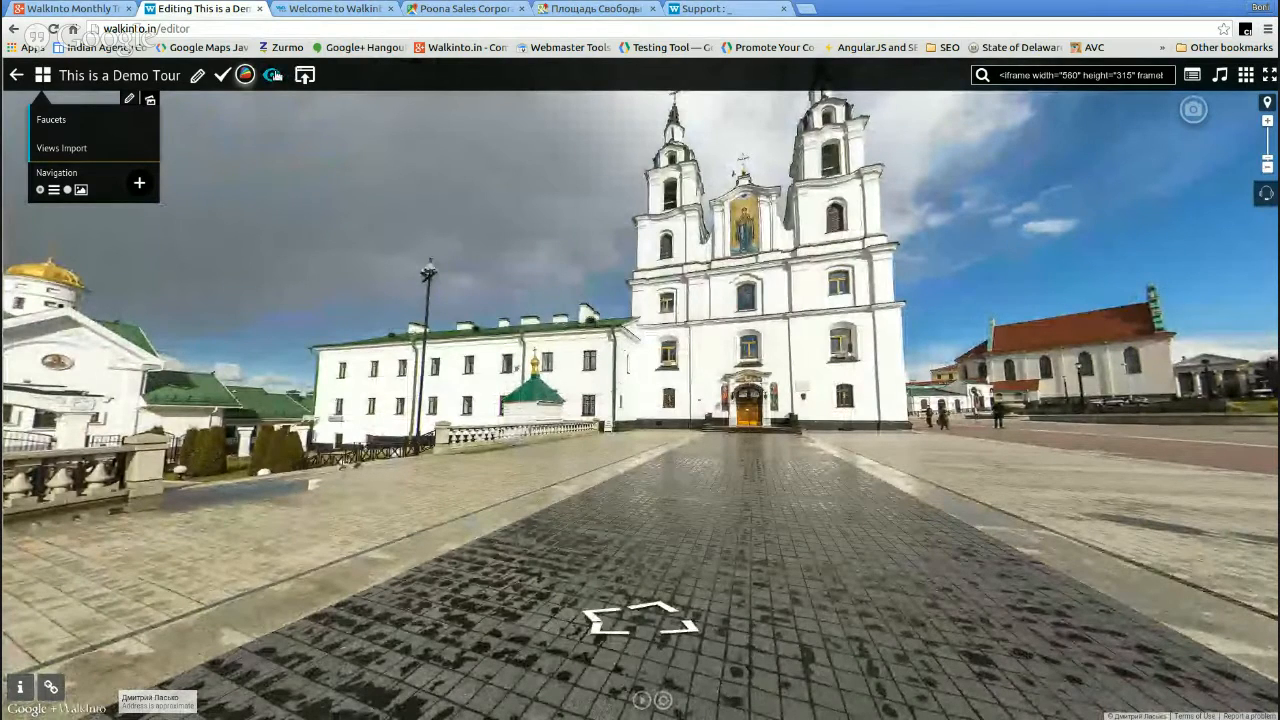
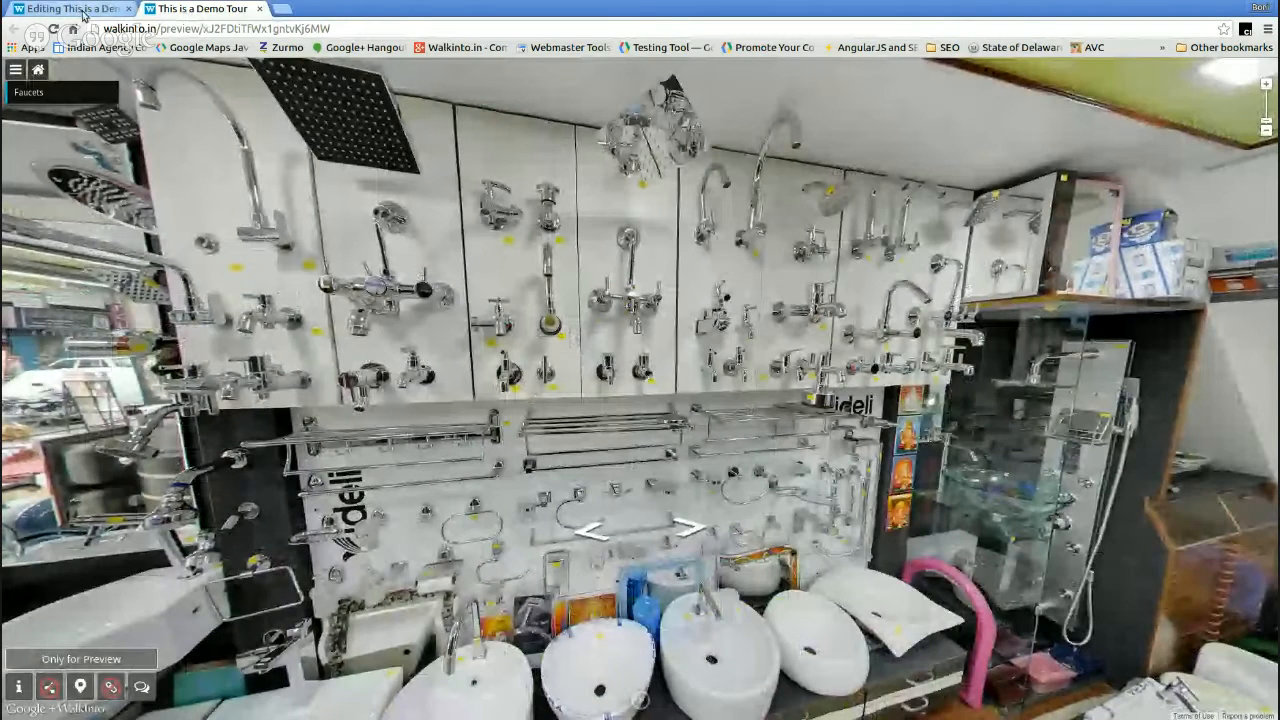
# - Return from the preview to the demo tour's editor and open a new browser tab
pyautogui.click(70, 8)
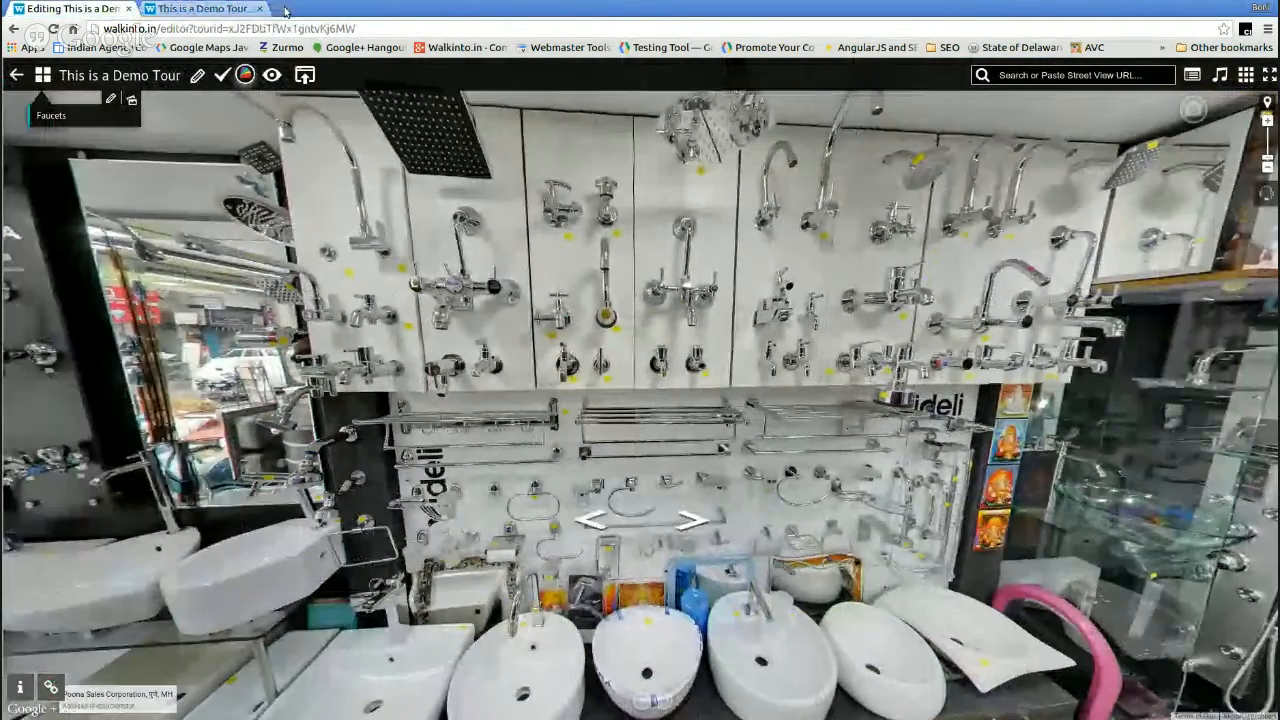
pyautogui.hotkey('ctrl', 't')
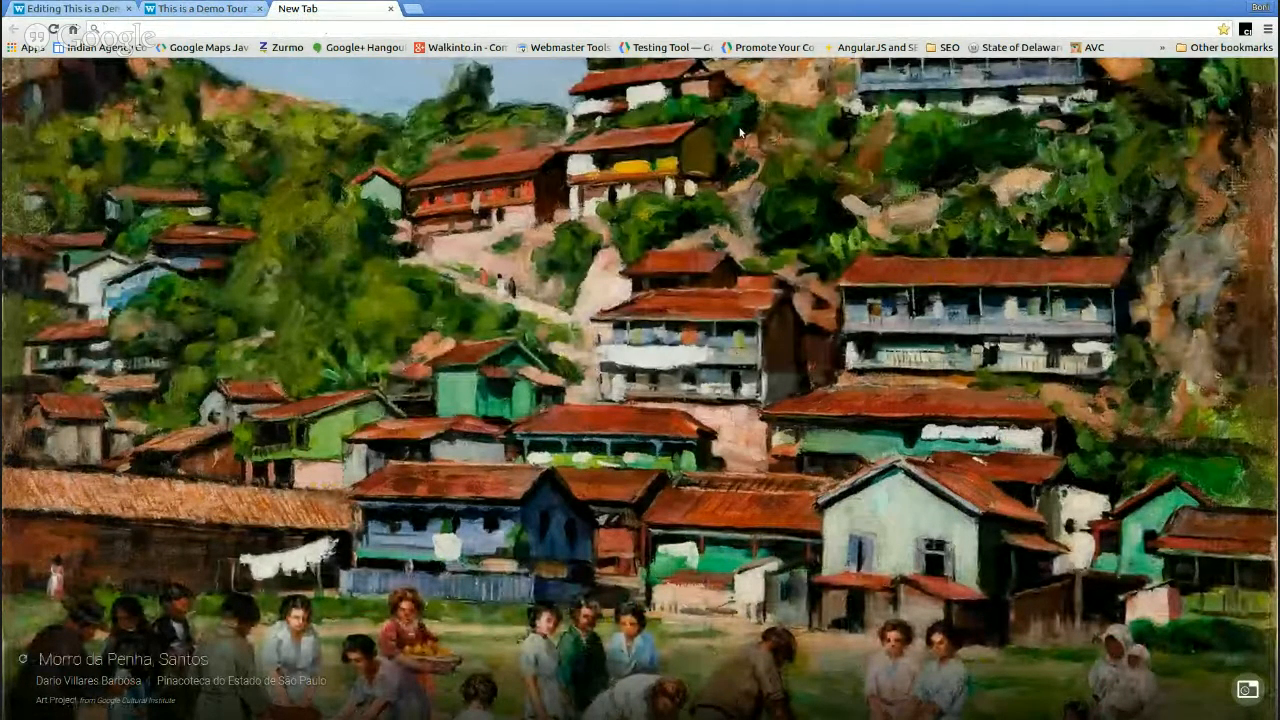
# - Search for 'Google Views' in the new tab, then go back to the demo tour preview
pyautogui.write('go')
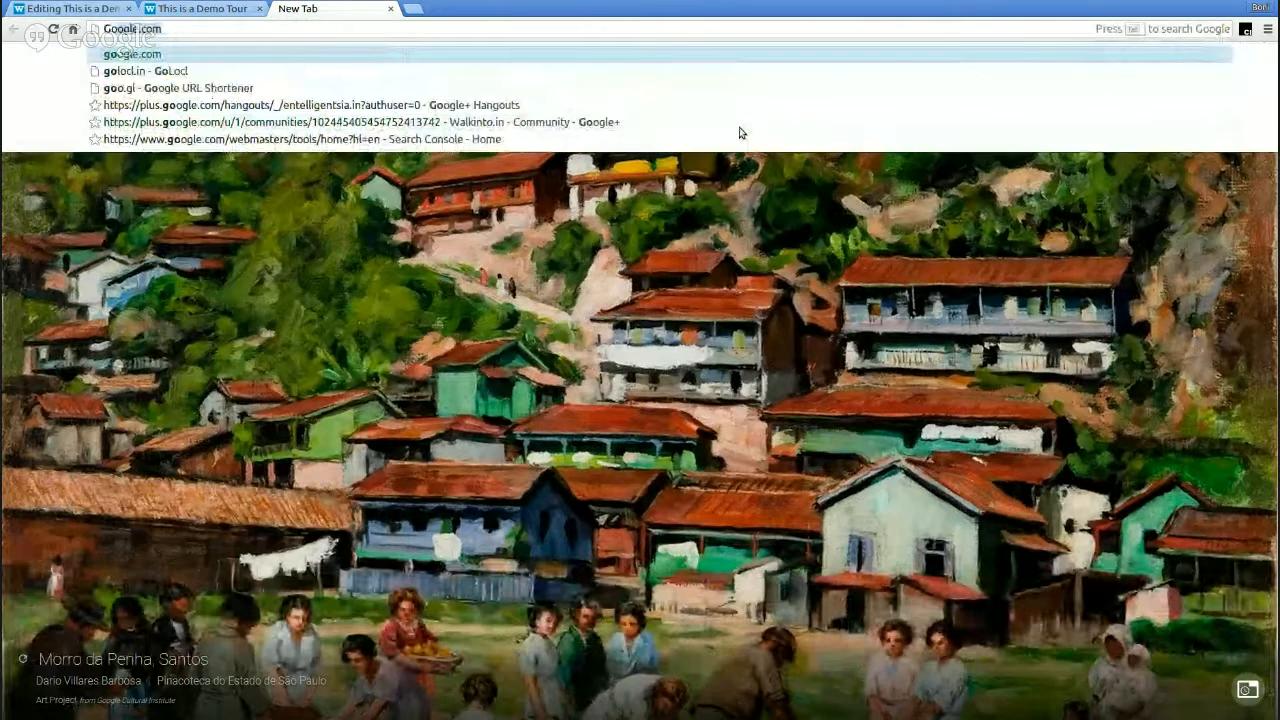
pyautogui.write('g')
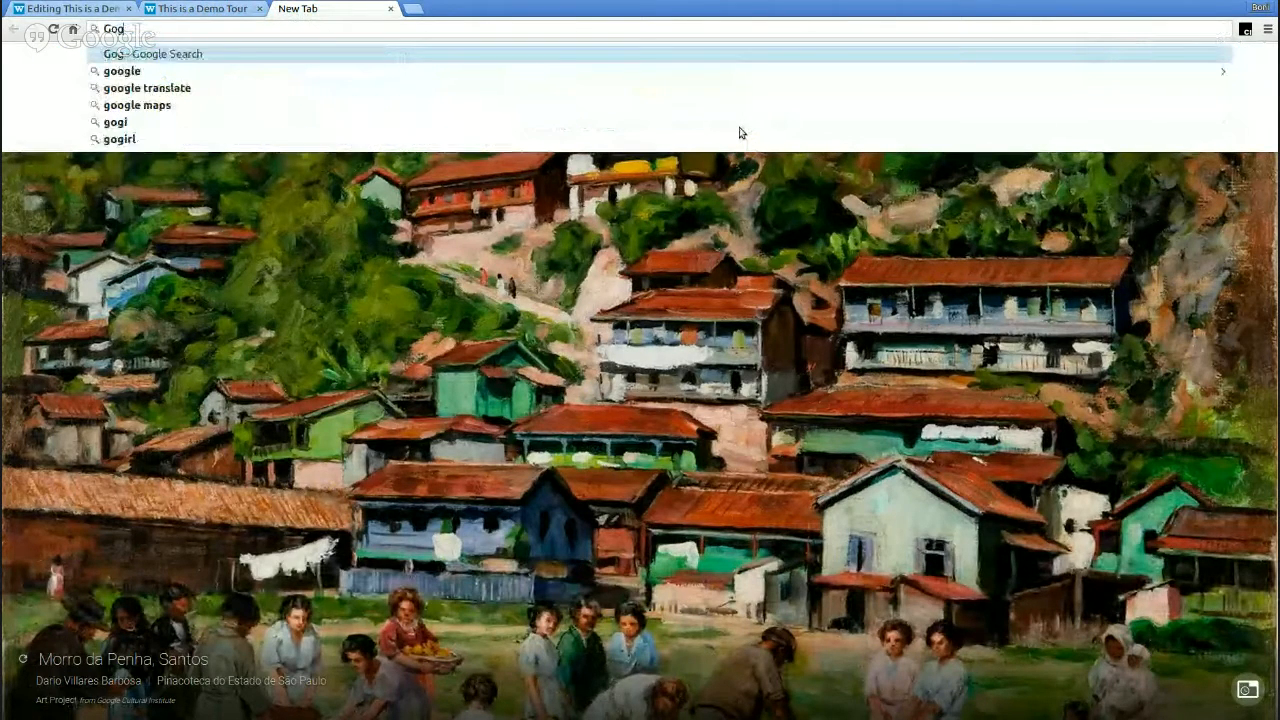
pyautogui.press('BackSpace')
pyautogui.write('ogl')
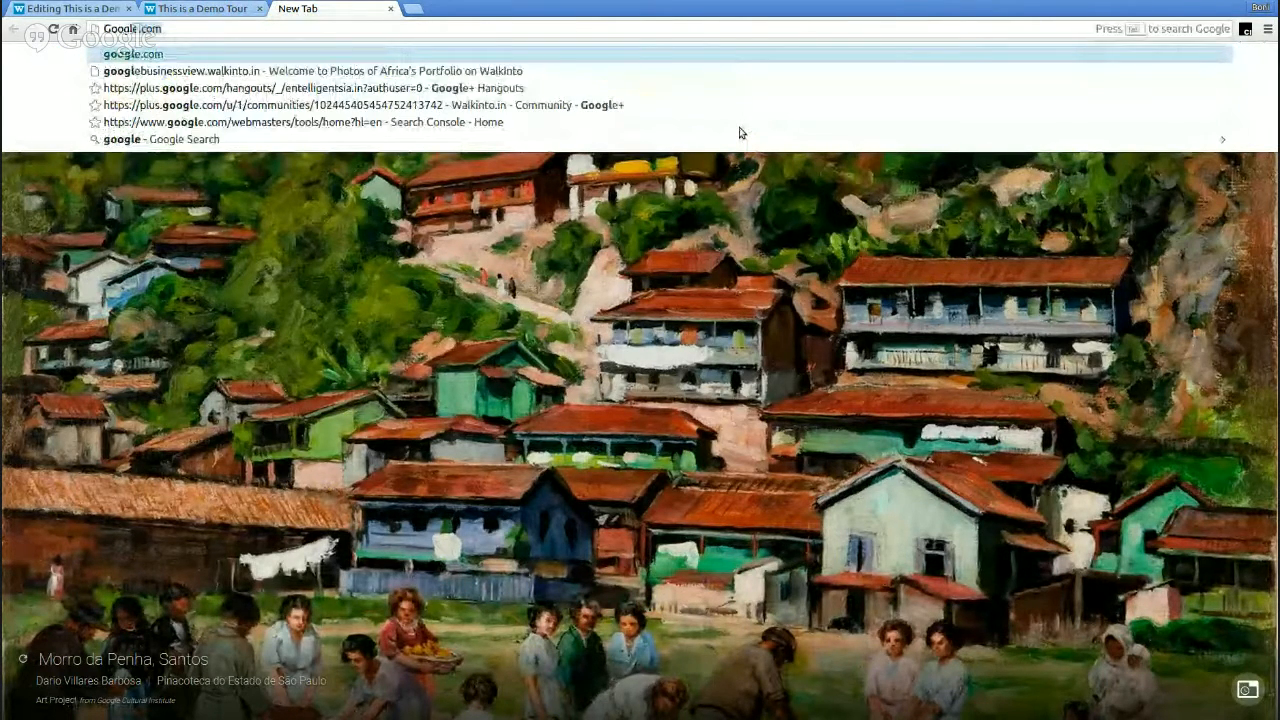
pyautogui.write('e Views')
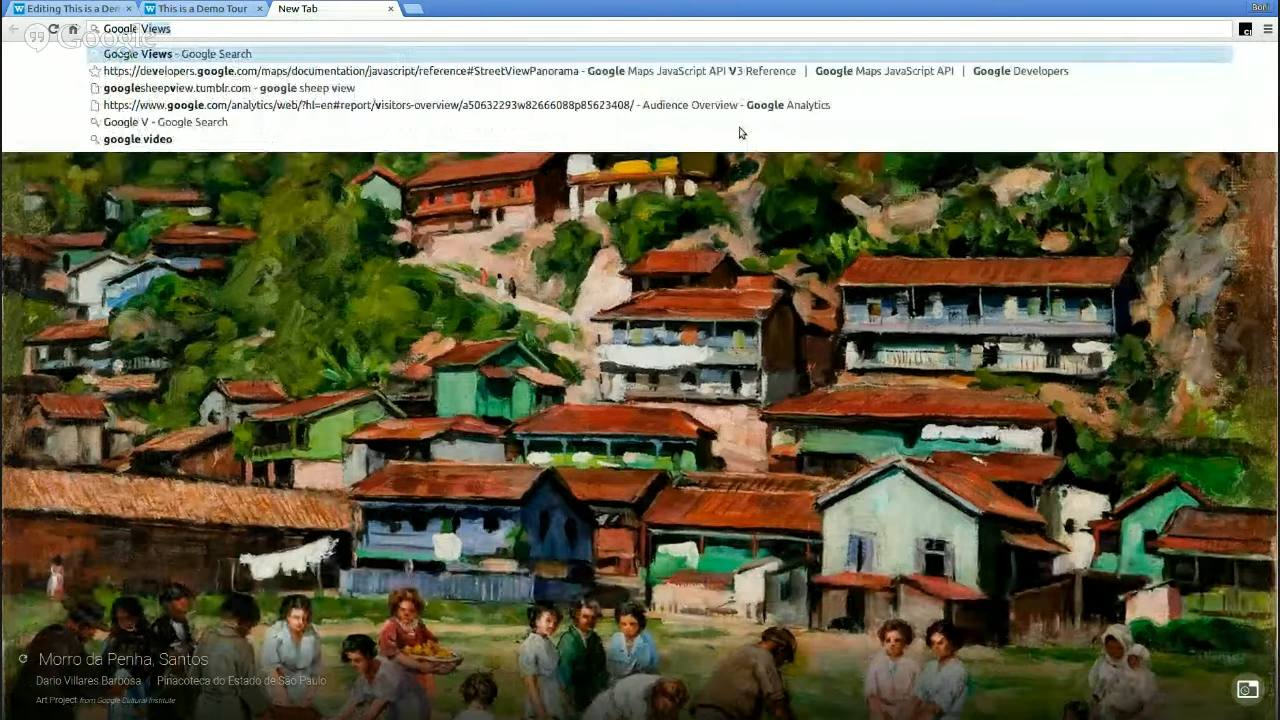
pyautogui.press('Return')
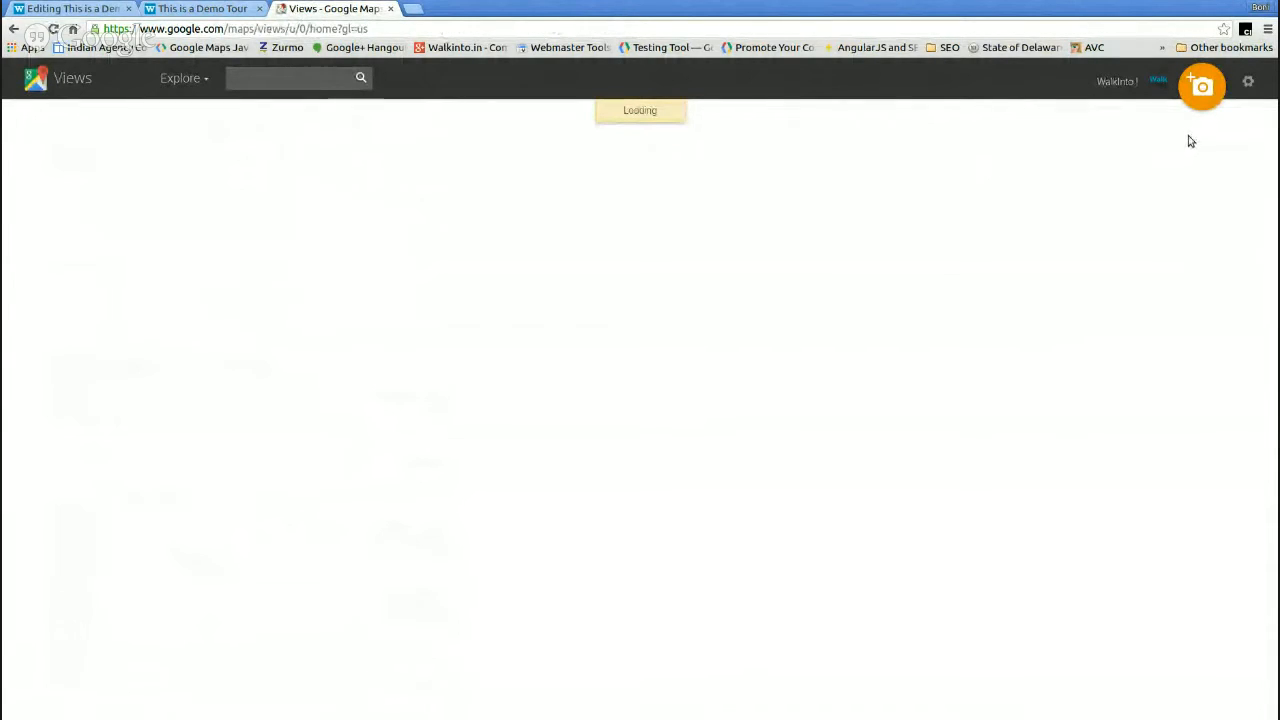
pyautogui.click(240, 8)
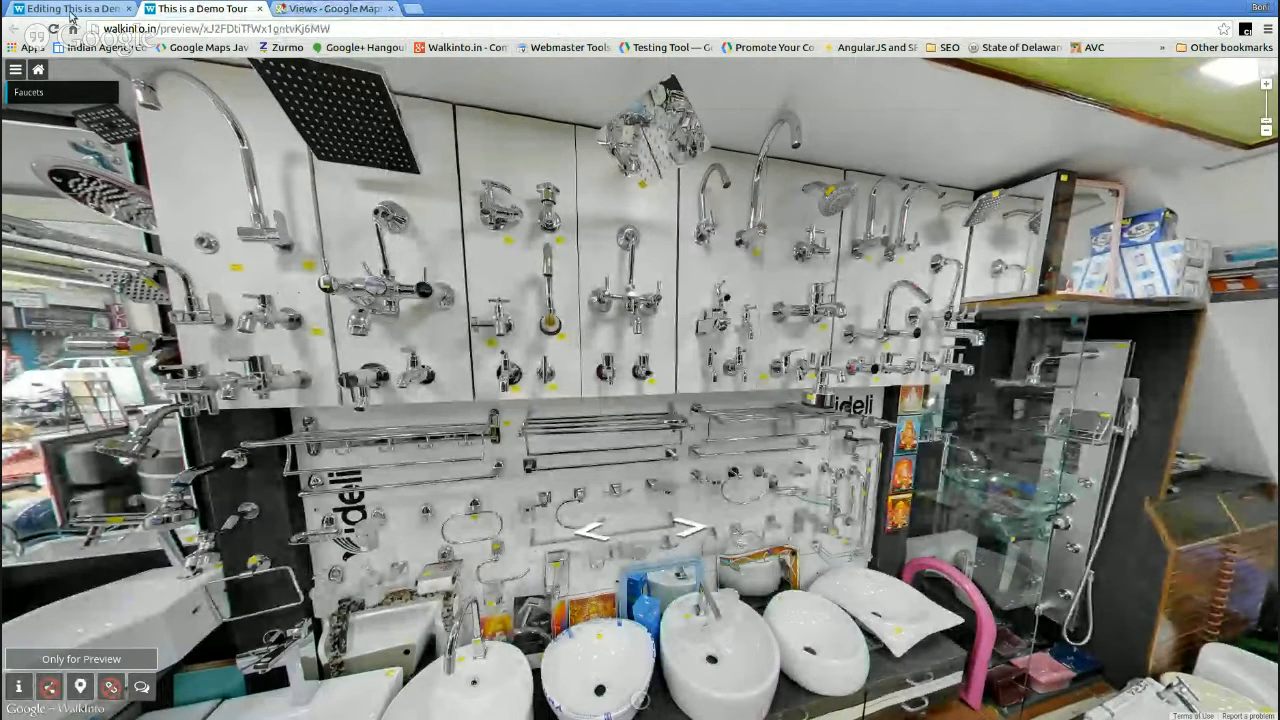
# - In the editor, add a submenu named 'This is a Sub Menu' under Faucets
pyautogui.click(70, 14)
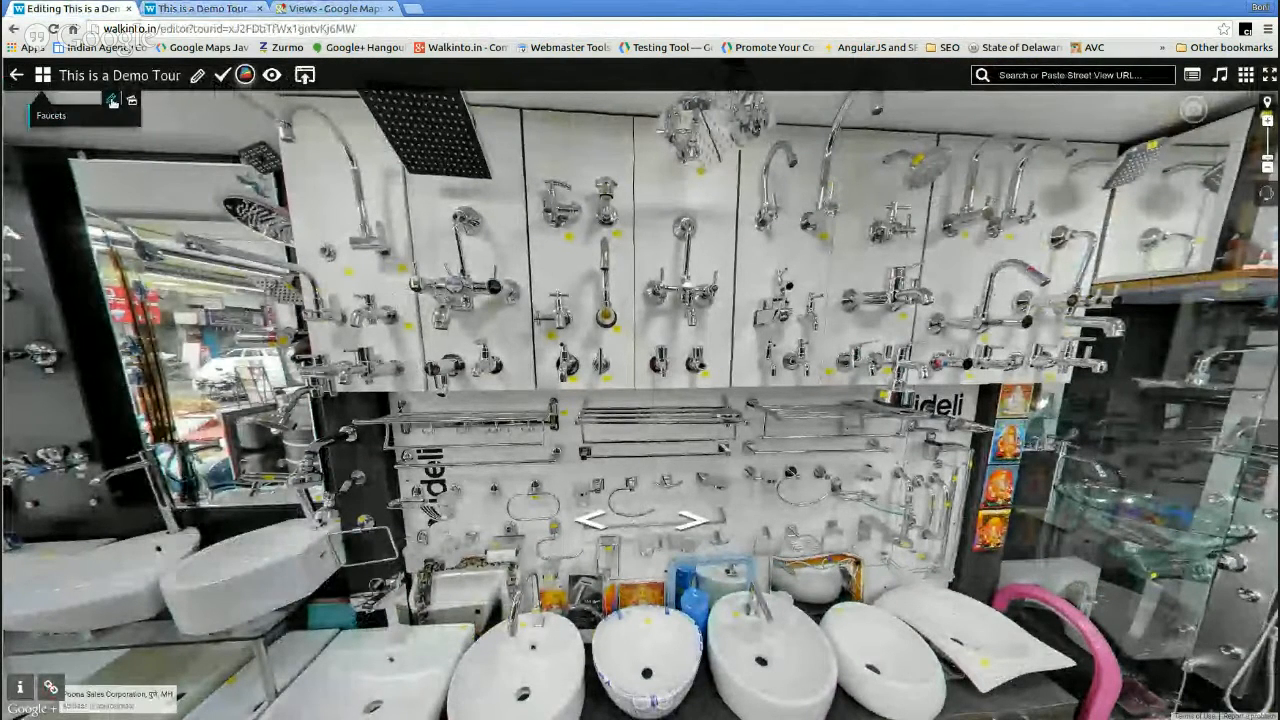
pyautogui.click(112, 100)
pyautogui.moveTo(150, 124)
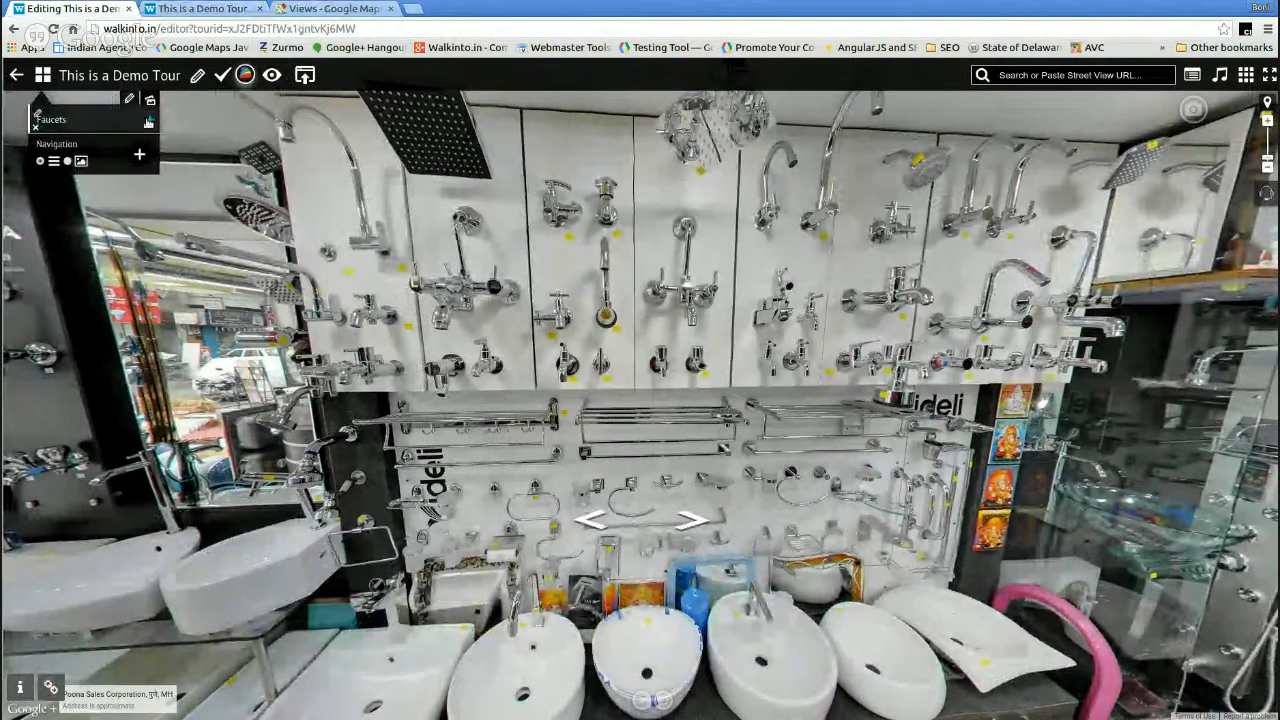
pyautogui.click(148, 121)
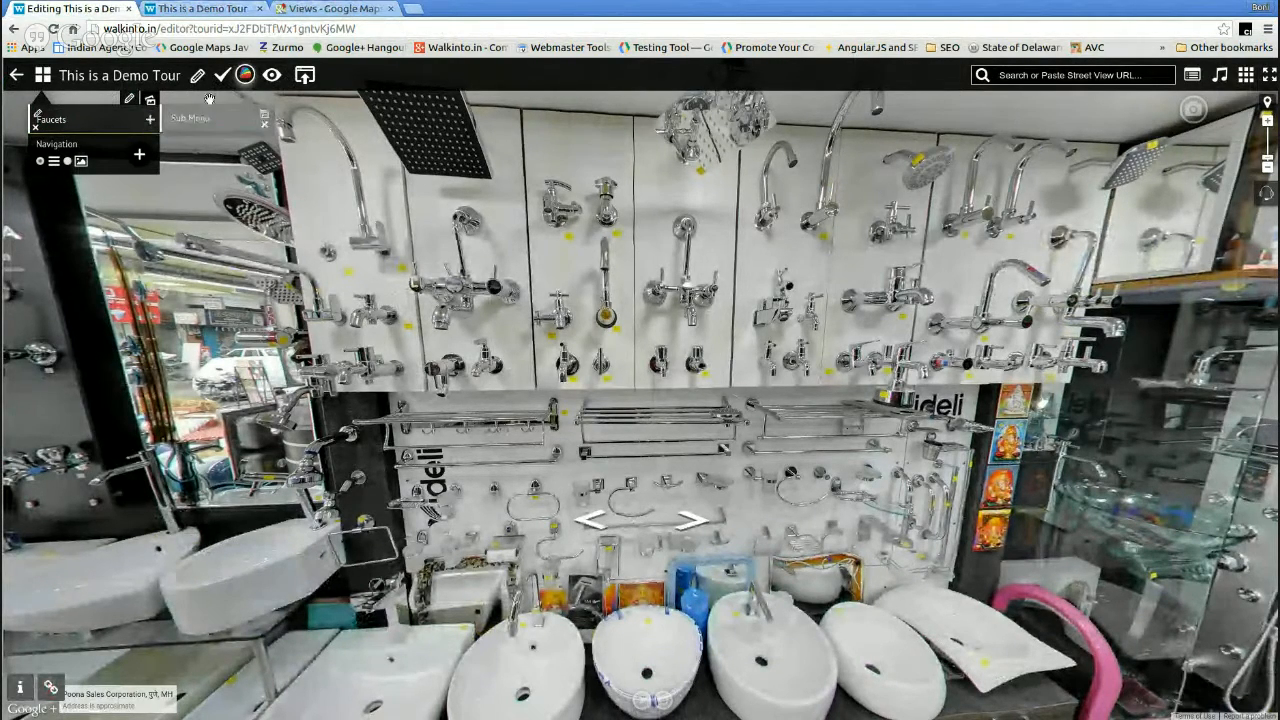
pyautogui.click(219, 123)
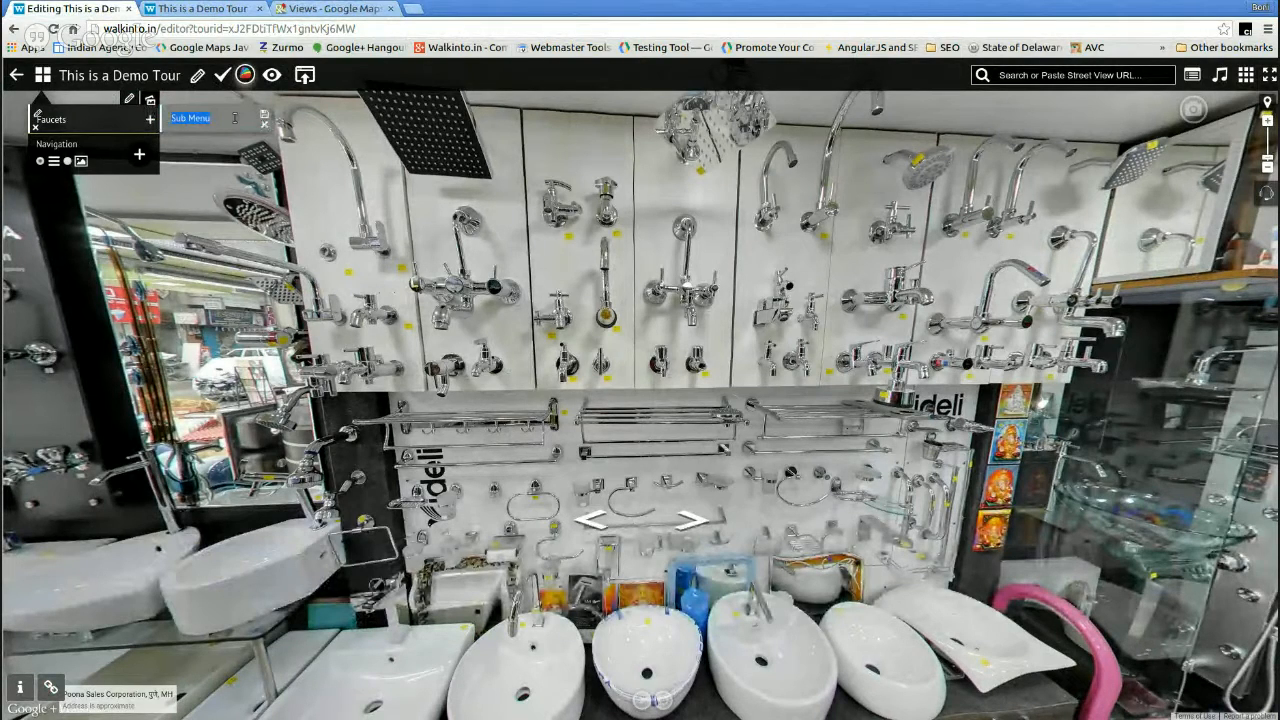
pyautogui.write('This is a Sub Menu')
pyautogui.press('Return')
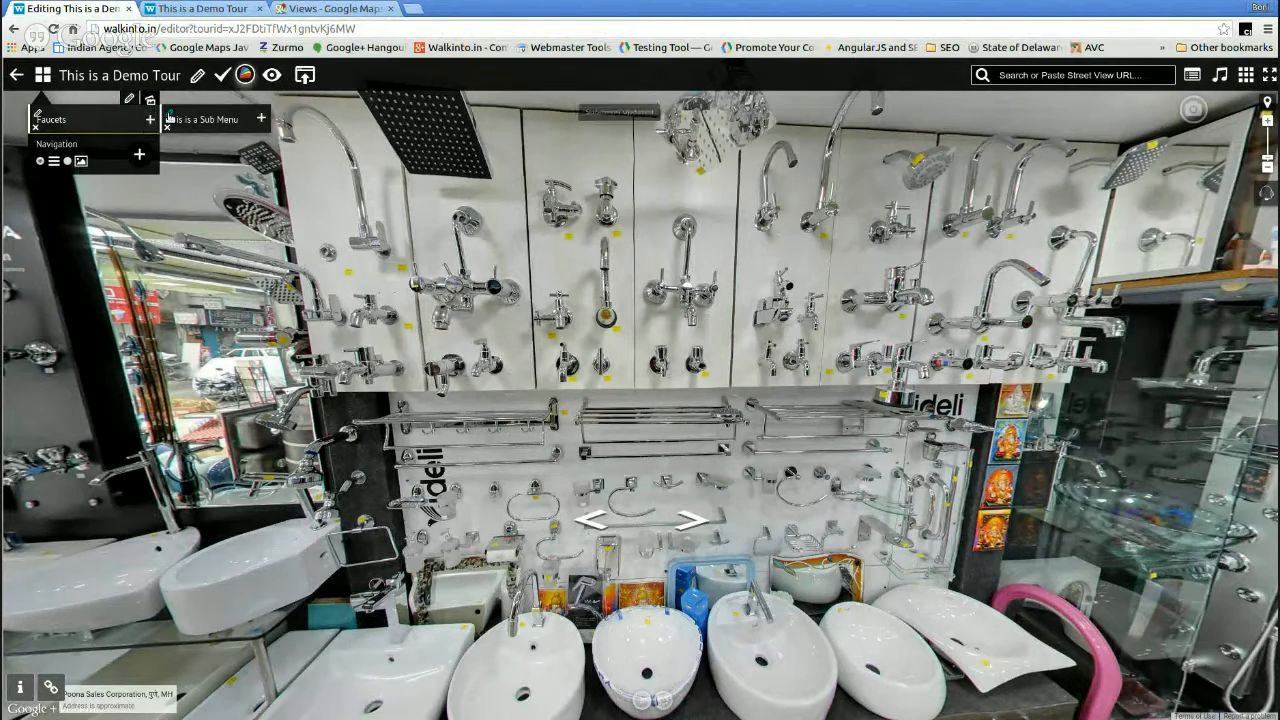
pyautogui.moveTo(922, 374); pyautogui.dragTo(838, 337)
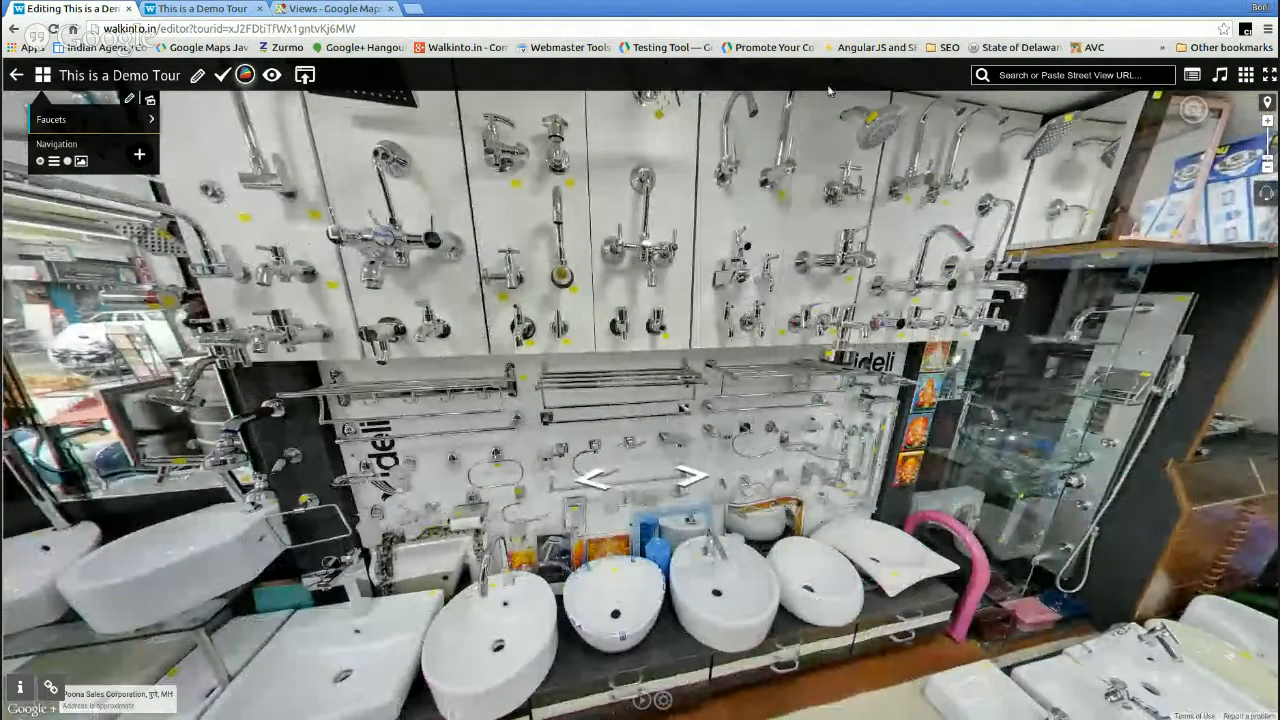
pyautogui.click(330, 8)
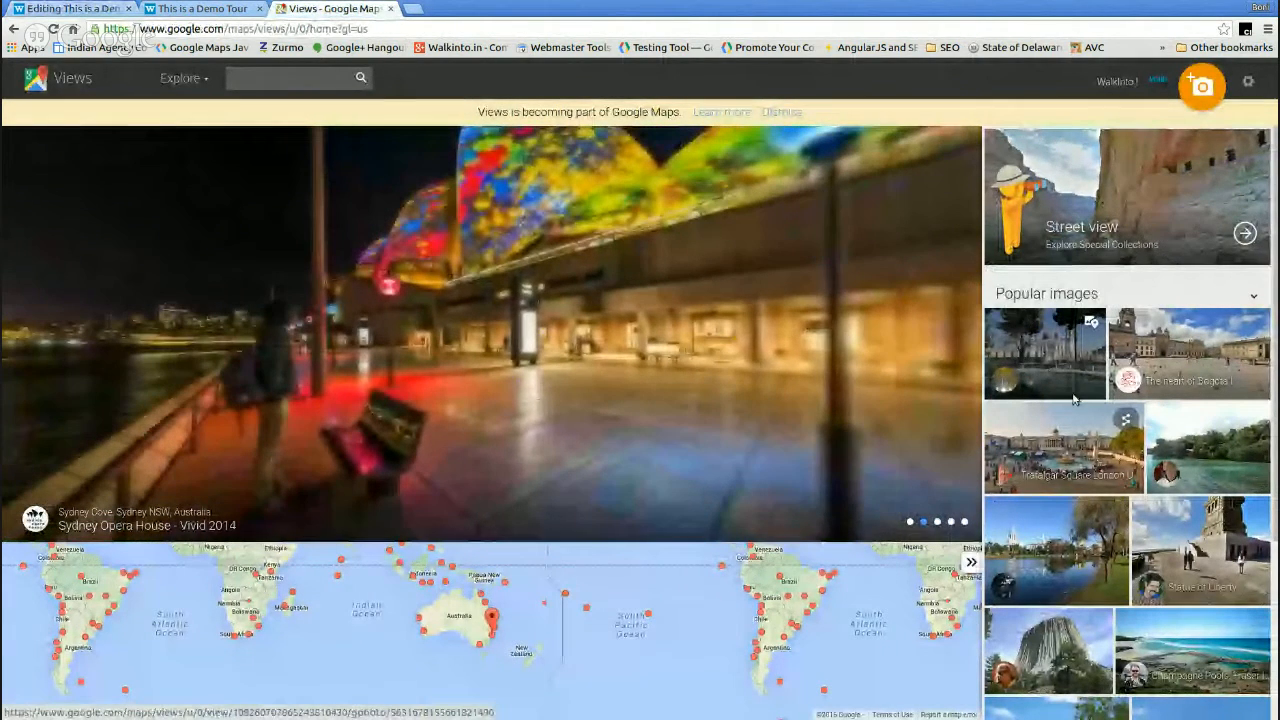
# - Open the Trafalgar Square London panorama in Views and copy its embed code
pyautogui.click(1082, 461)
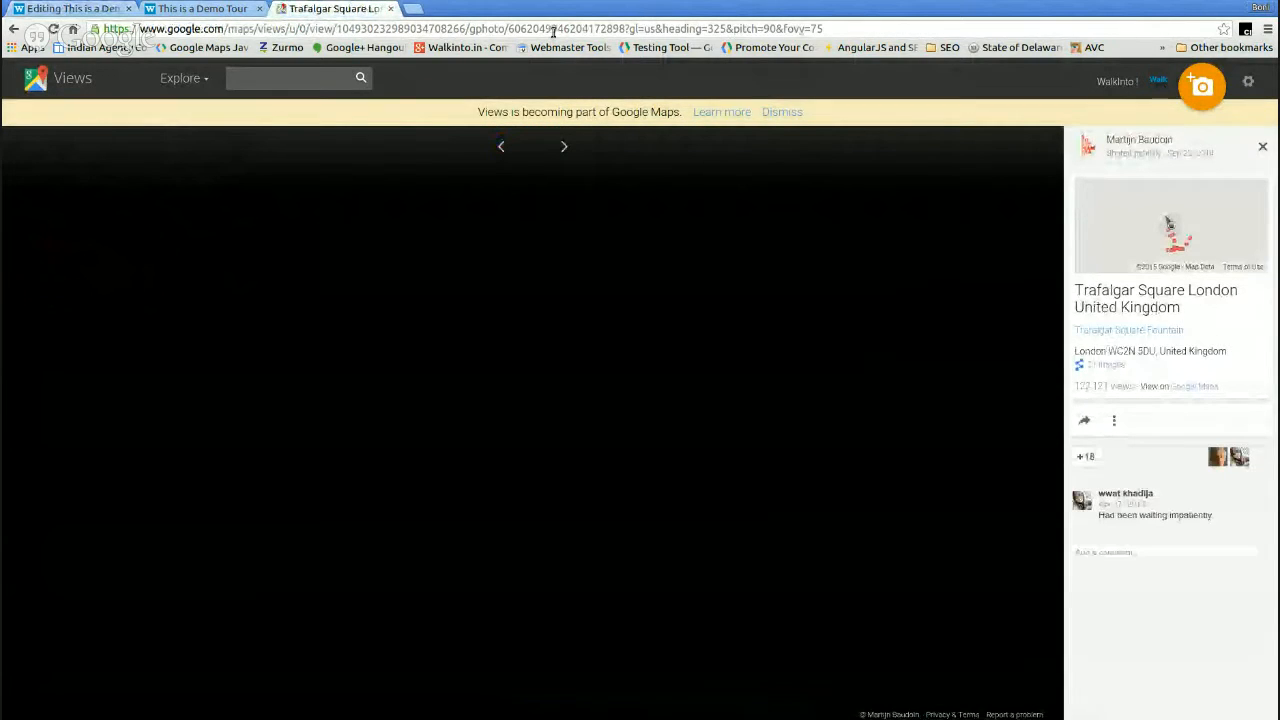
pyautogui.click(352, 30)
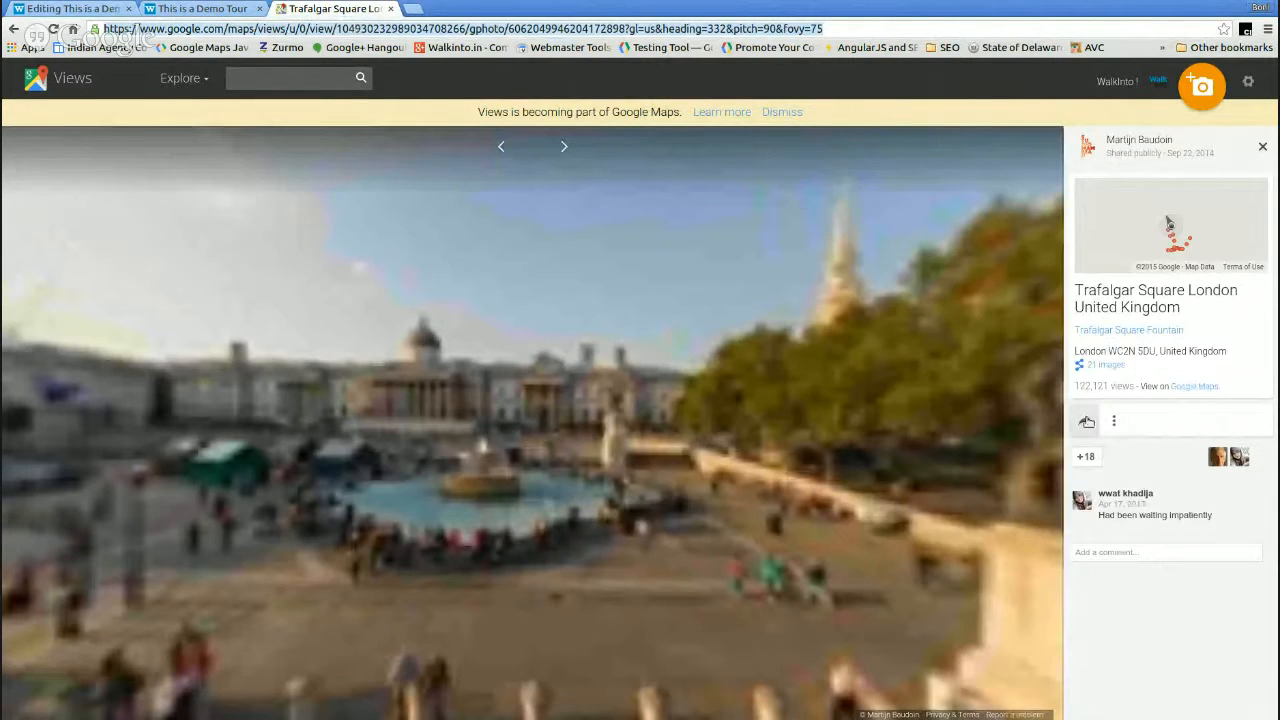
pyautogui.click(1086, 424)
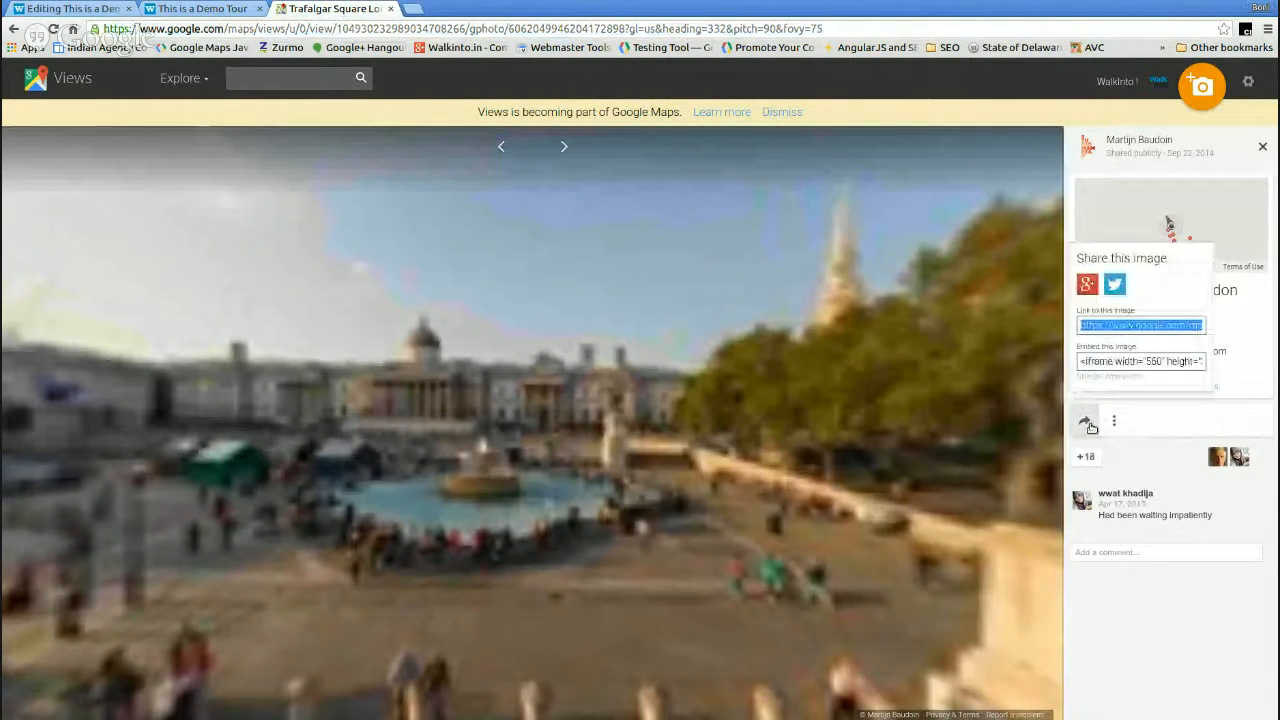
pyautogui.click(1111, 364)
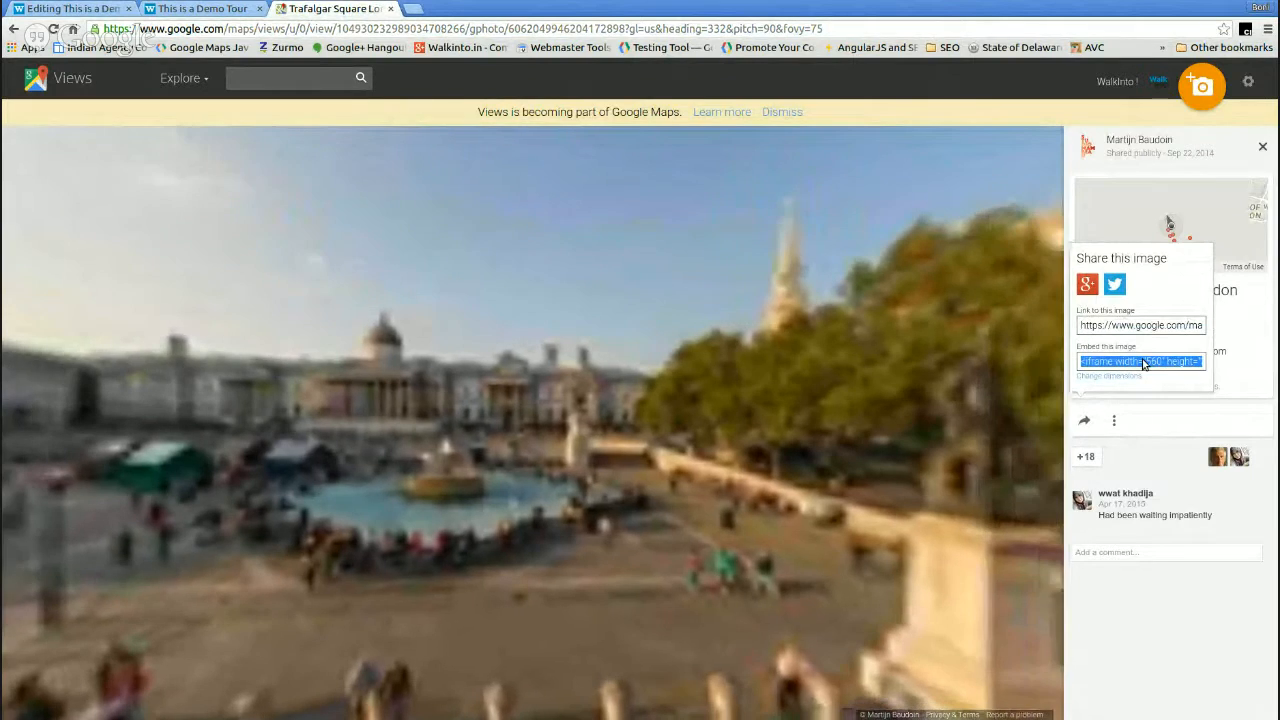
pyautogui.moveTo(225, 434); pyautogui.dragTo(346, 414)
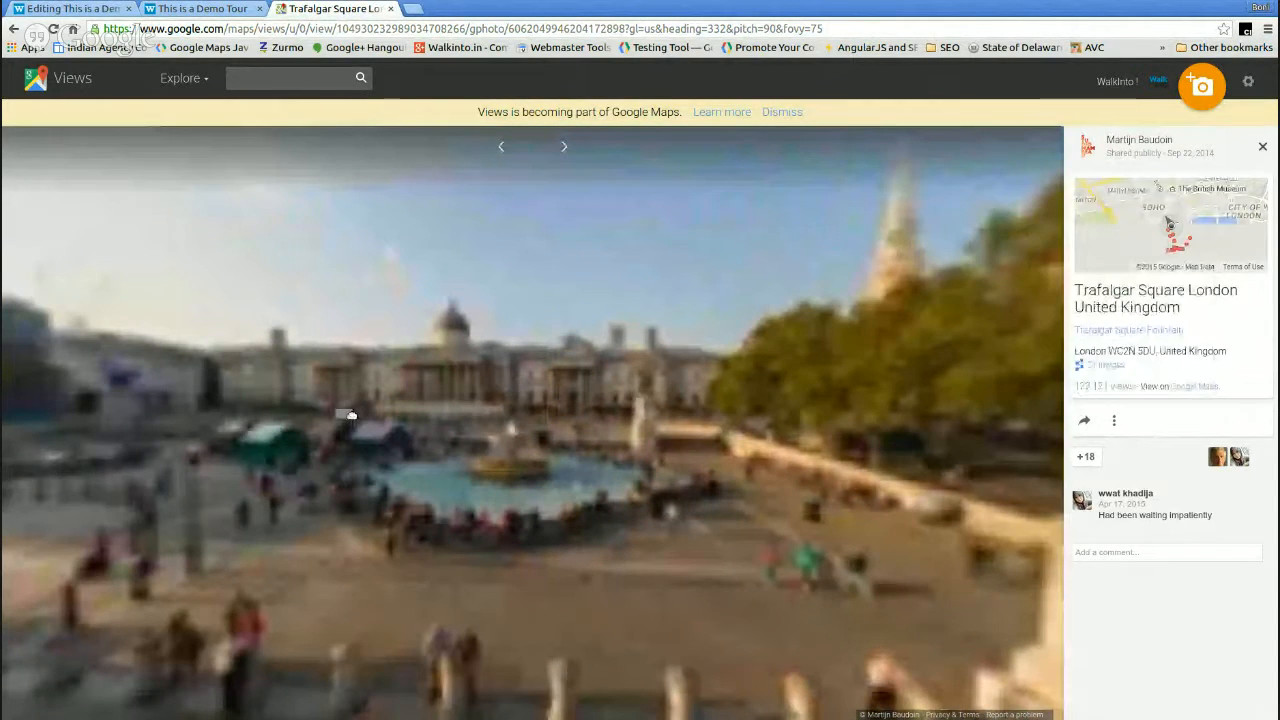
pyautogui.click(60, 9)
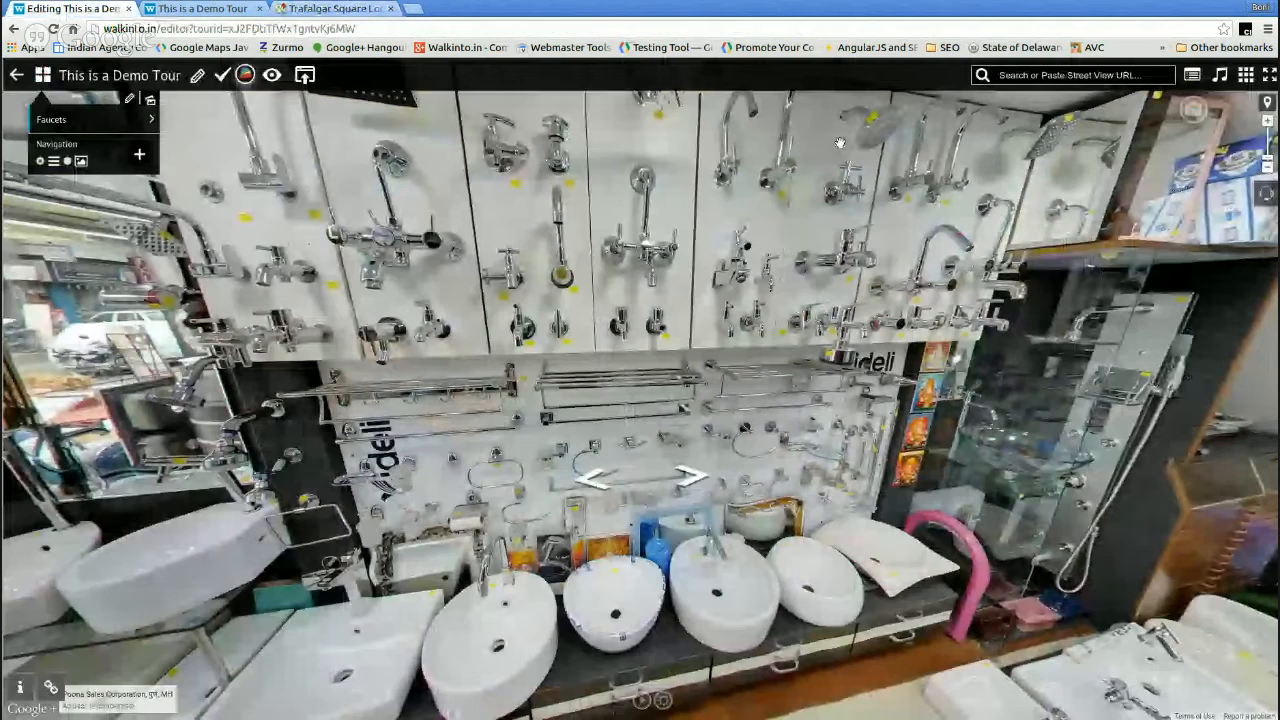
# - Load the Trafalgar Square panorama into the tour from the pasted embed code
pyautogui.click(1059, 74)
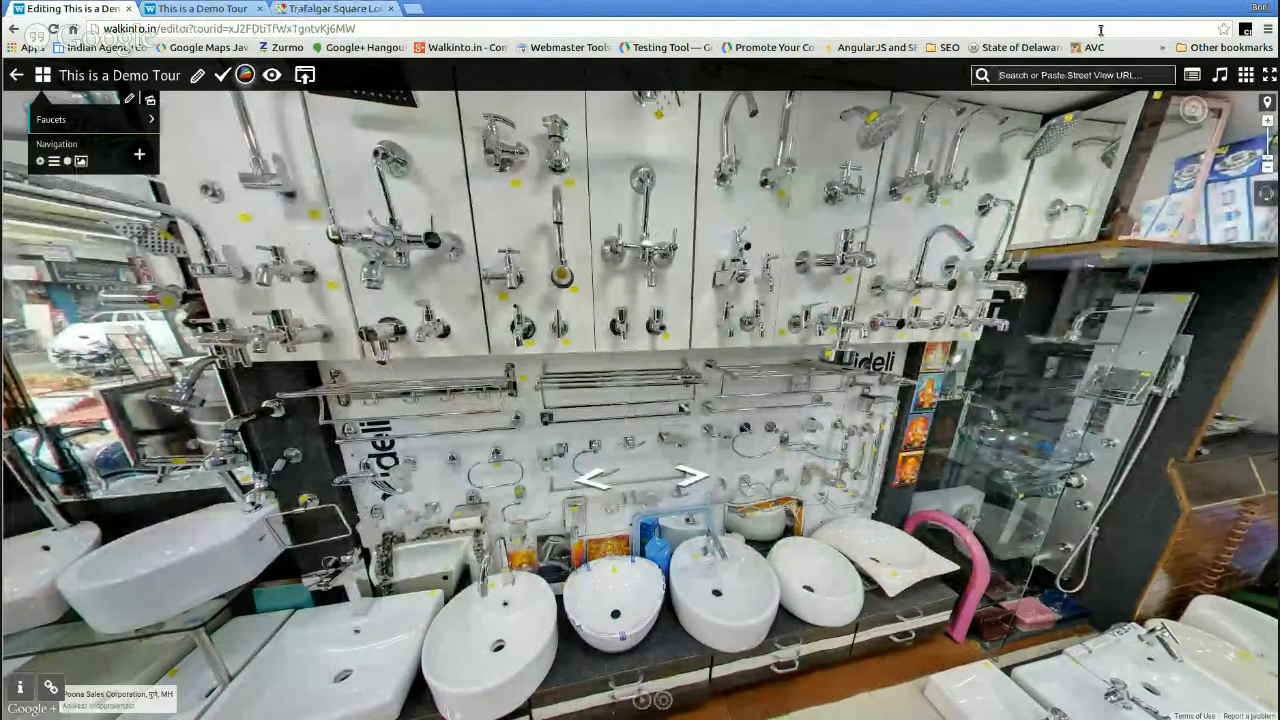
pyautogui.hotkey('ctrl', 'v')
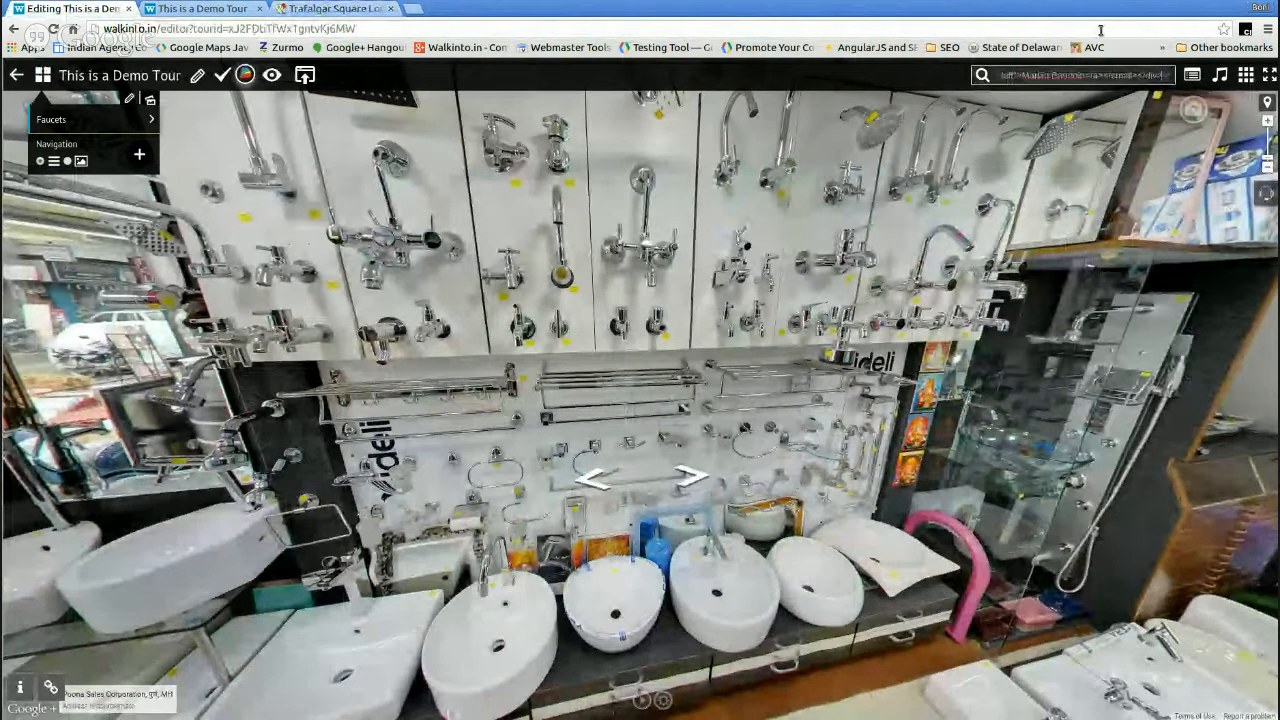
pyautogui.press('Return')
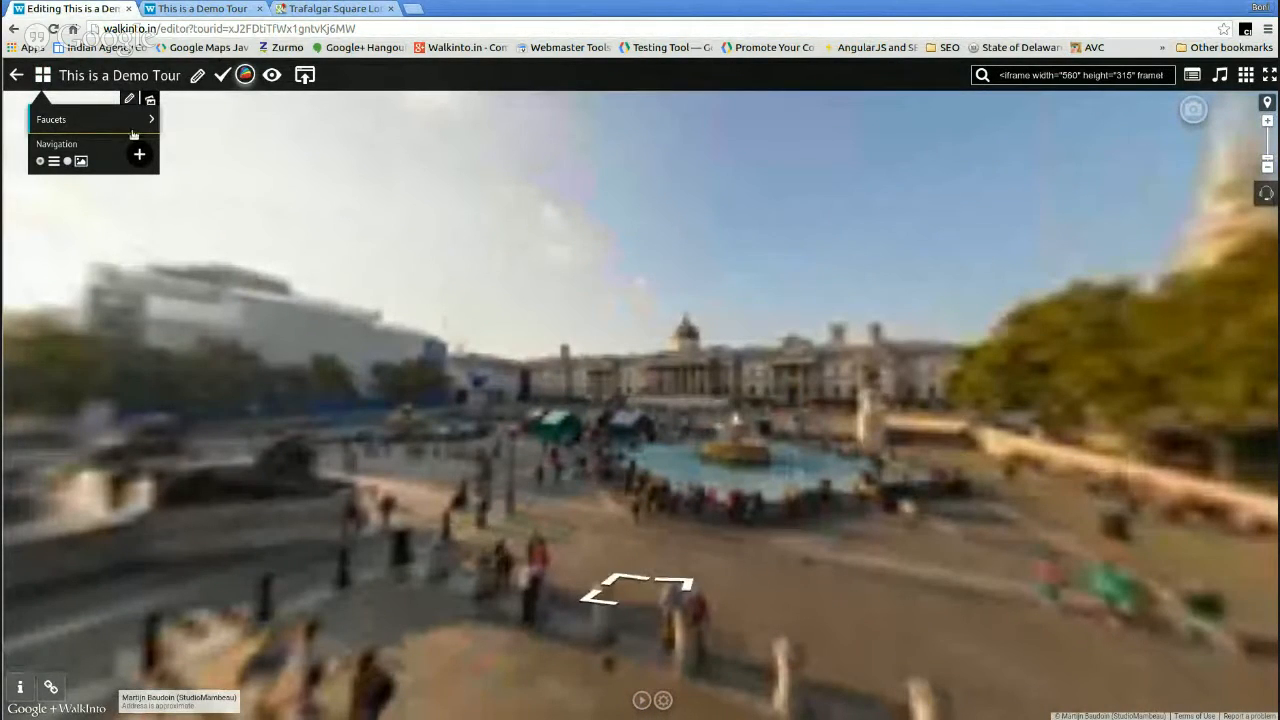
# - Add a menu item named 'View importing', save the tour, and view its preview
pyautogui.click(139, 154)
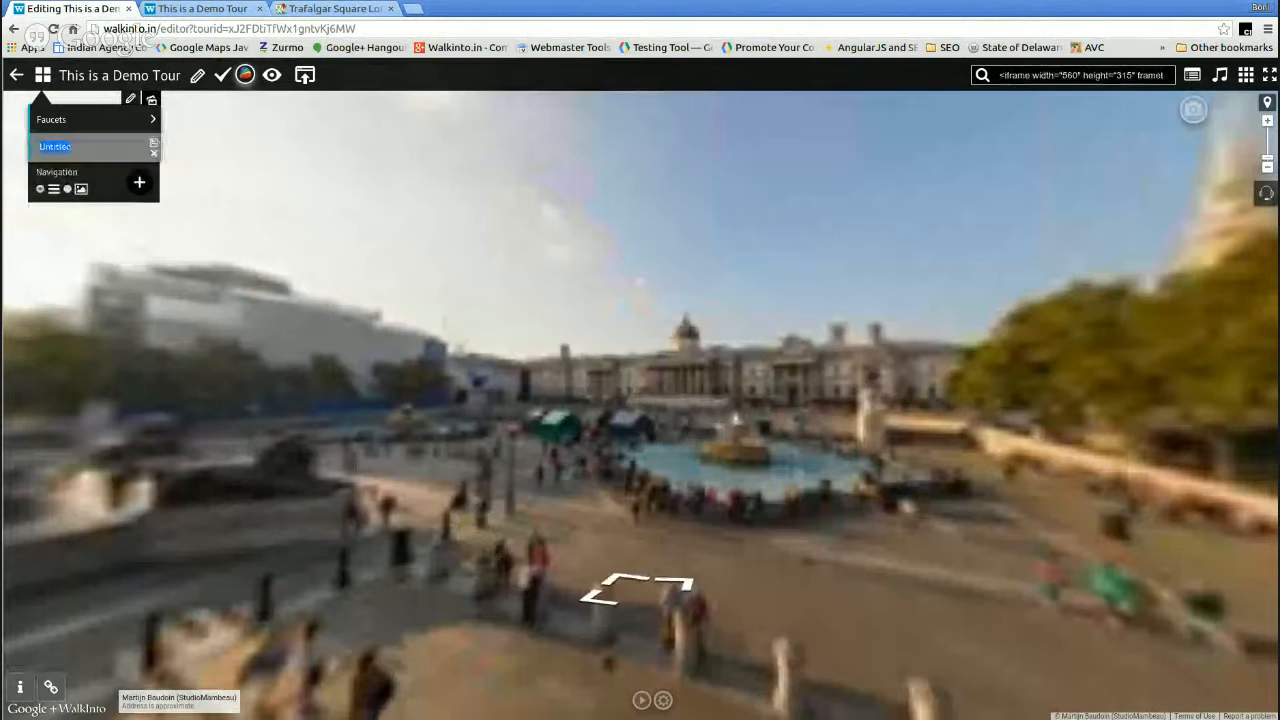
pyautogui.write('View importing')
pyautogui.press('Return')
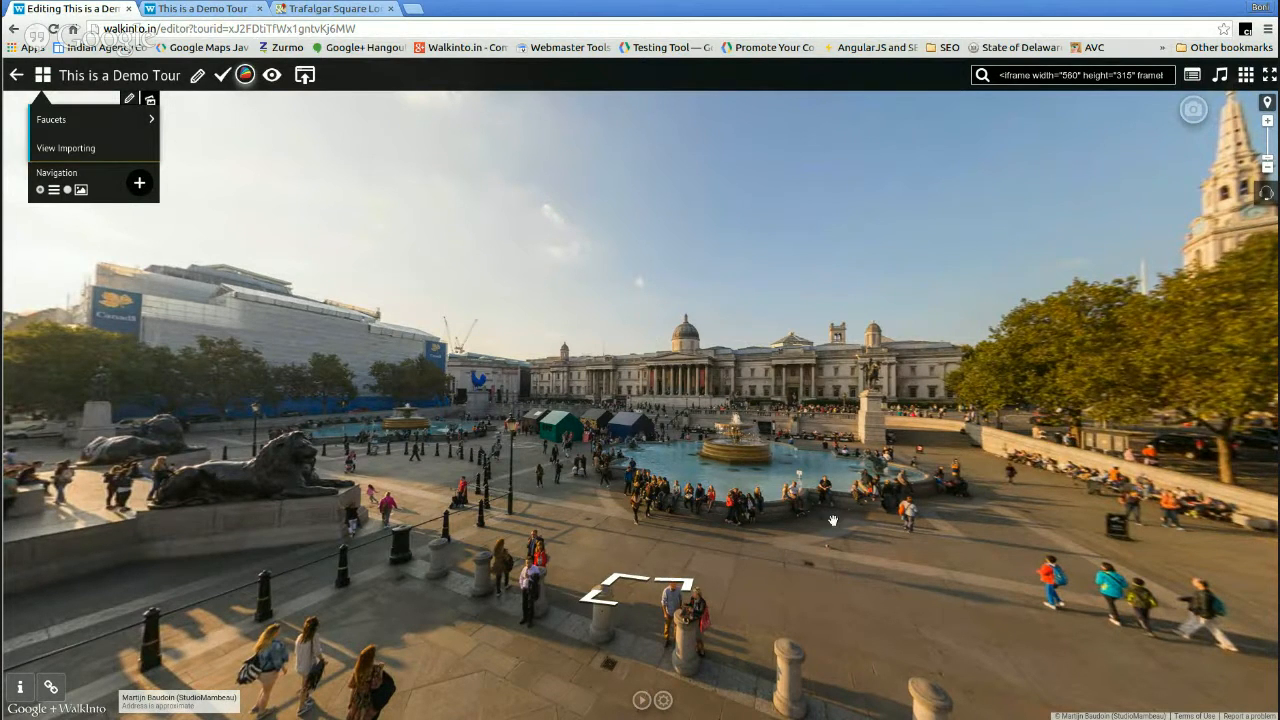
pyautogui.moveTo(682, 422); pyautogui.dragTo(642, 438)
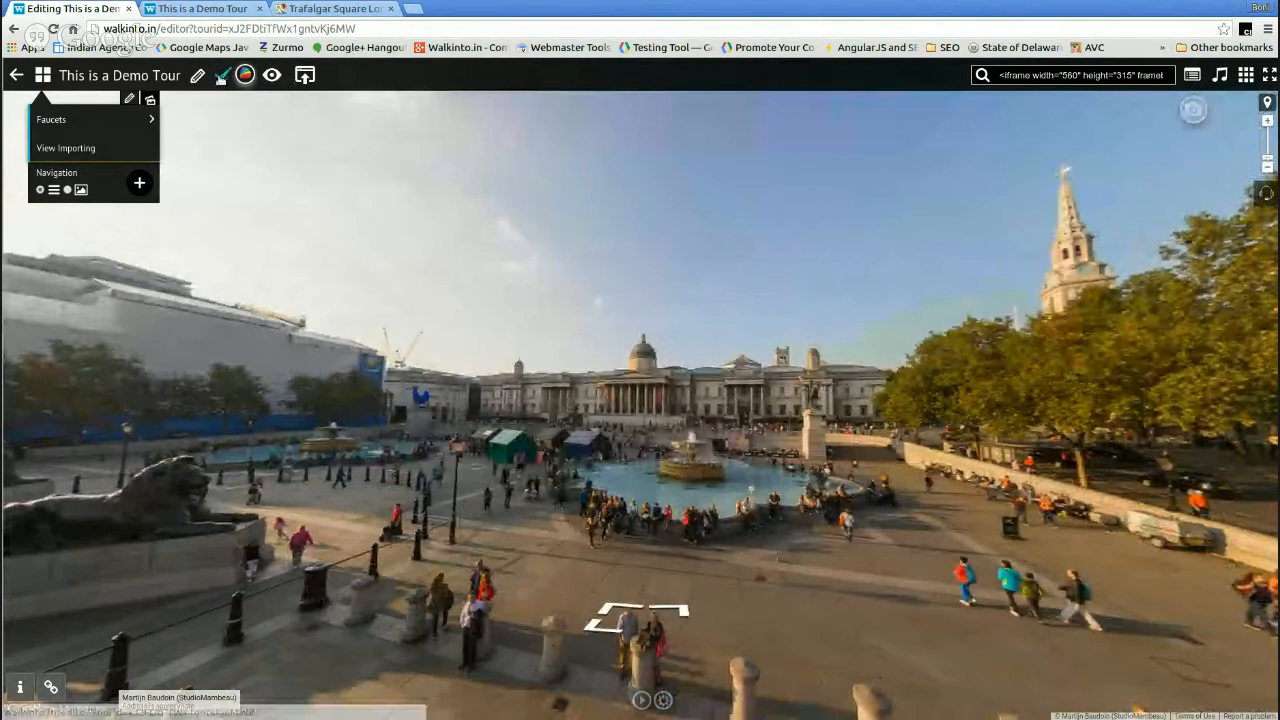
pyautogui.click(220, 80)
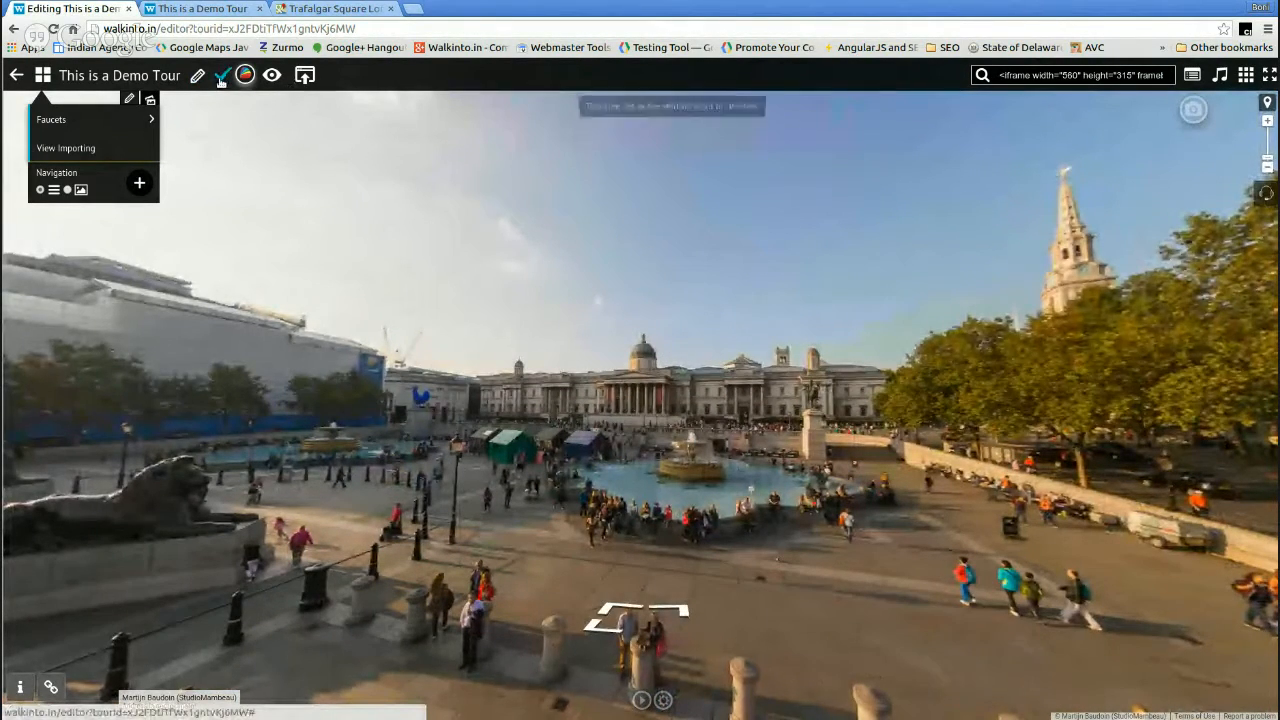
pyautogui.click(197, 10)
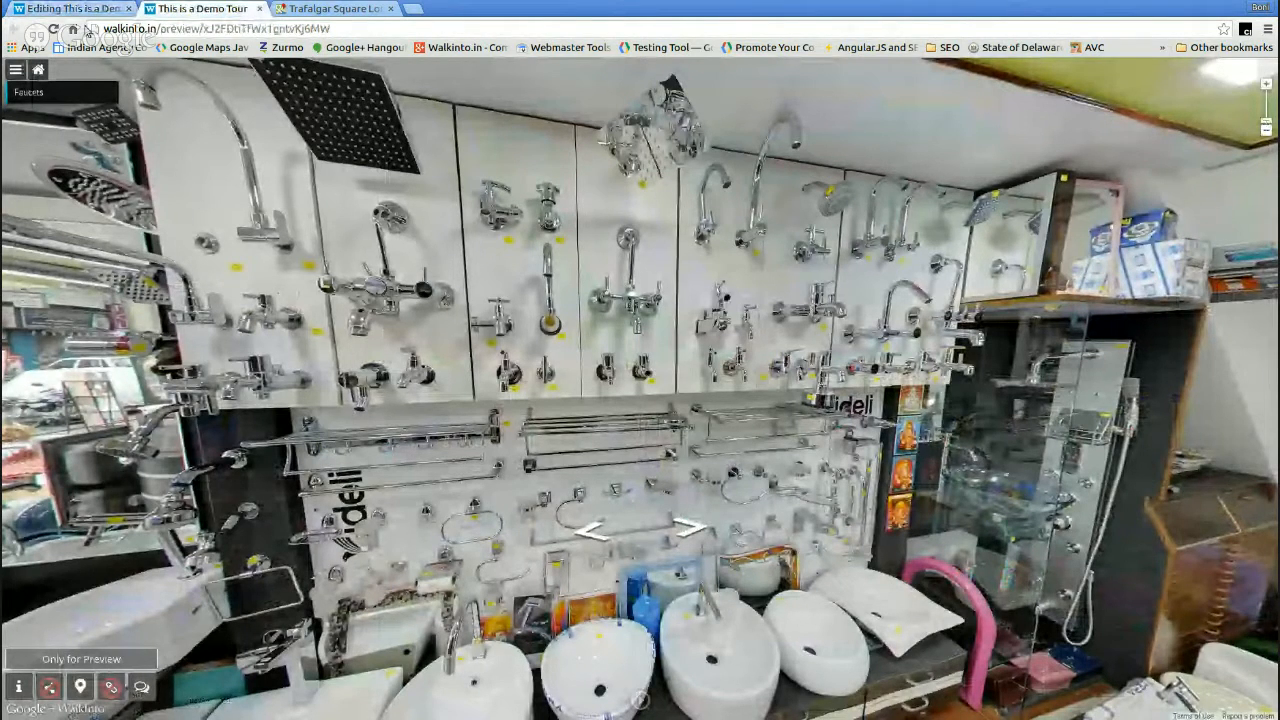
# - Reload the preview to show the Trafalgar Square scene, then go back to the editor
pyautogui.click(53, 29)
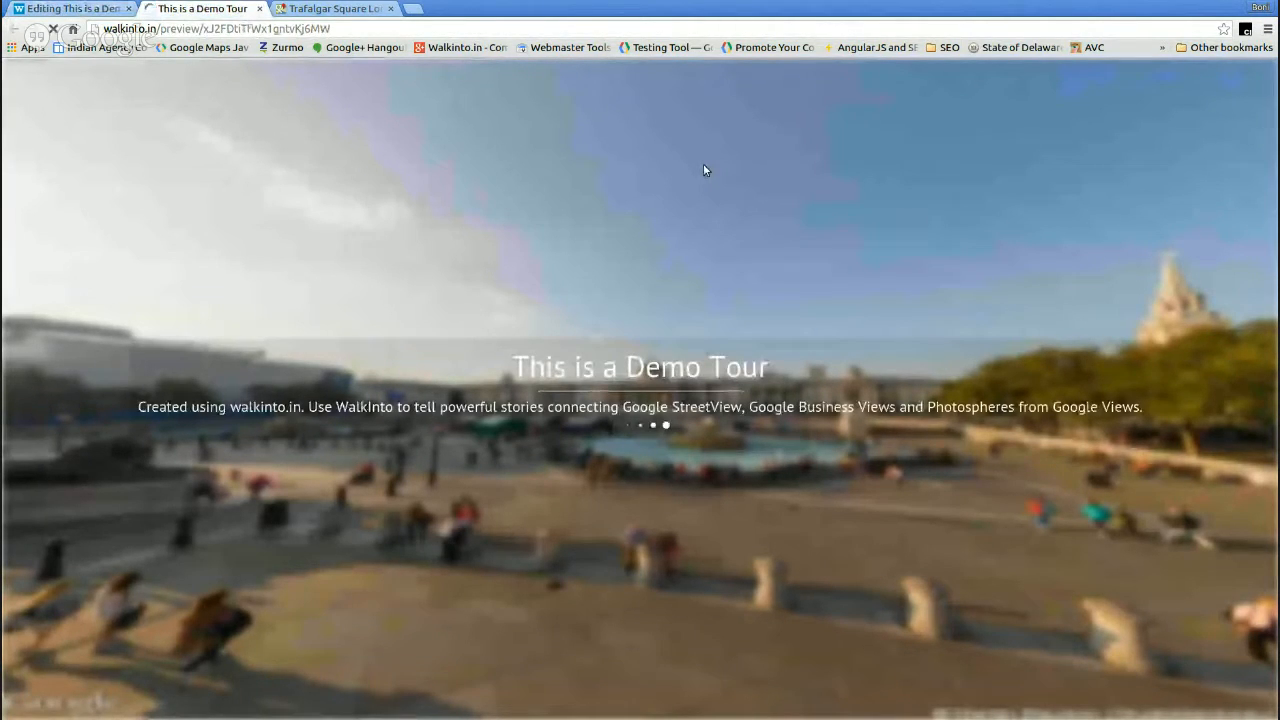
pyautogui.click(93, 10)
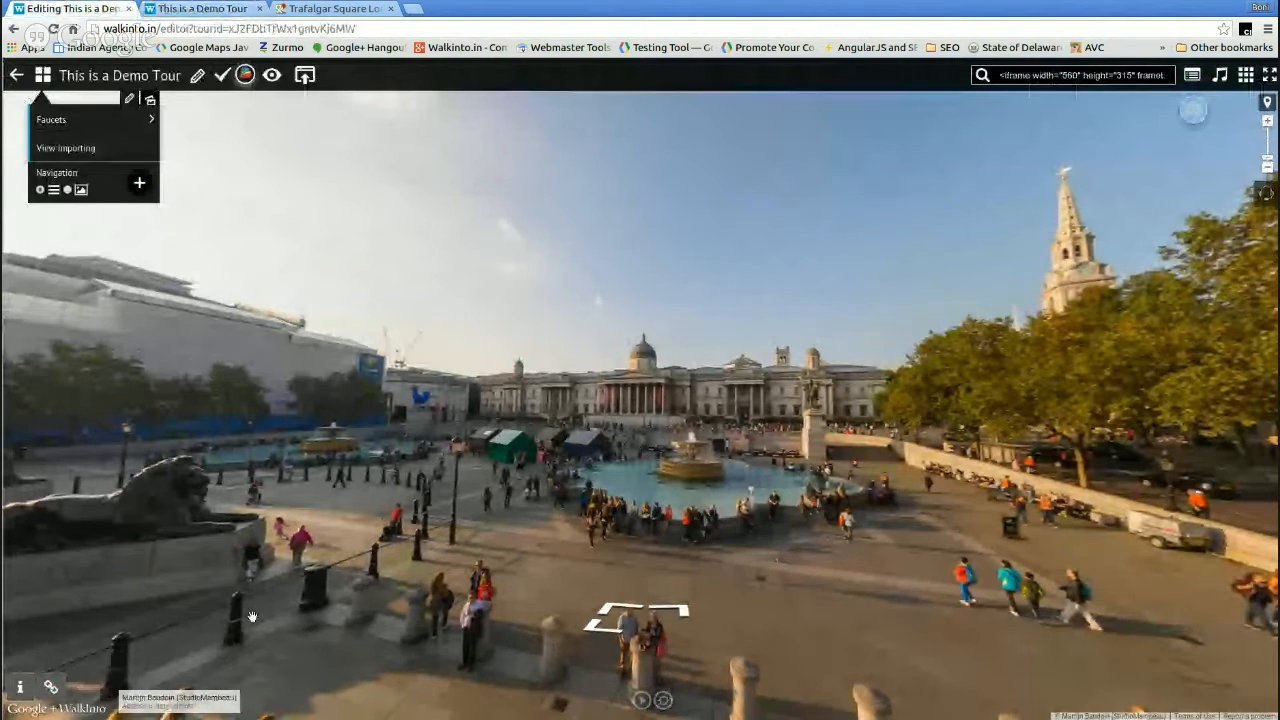
# - Replace the postcard description with 'This is a demo tour created for EU and rest of the world Walkinto Users'
pyautogui.click(19, 687)
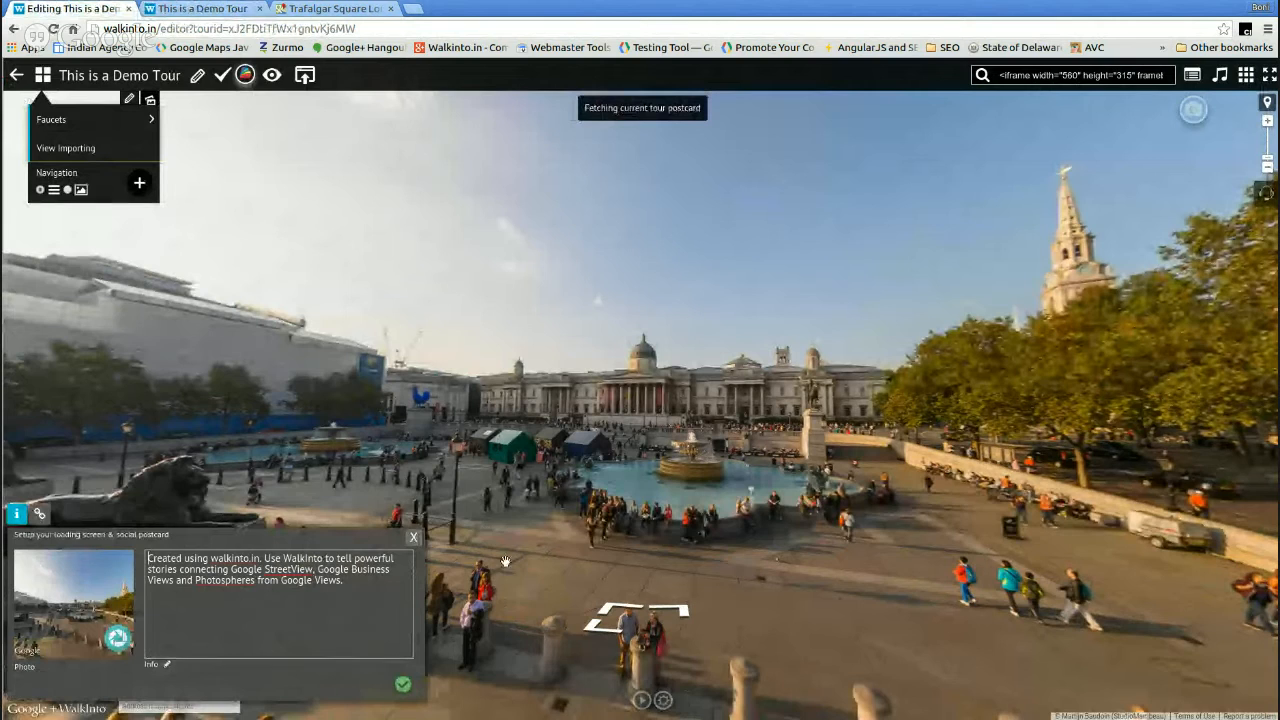
pyautogui.click(414, 538)
pyautogui.click(414, 538)
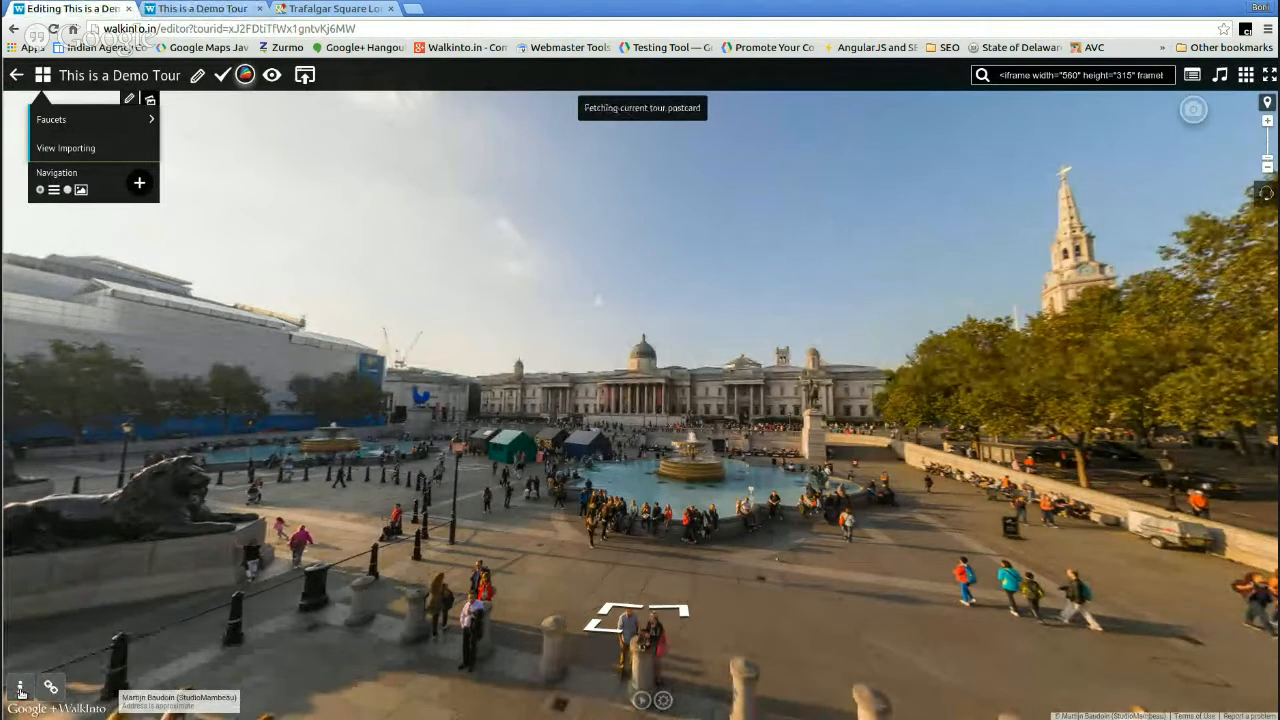
pyautogui.click(19, 687)
pyautogui.moveTo(368, 590); pyautogui.dragTo(104, 527)
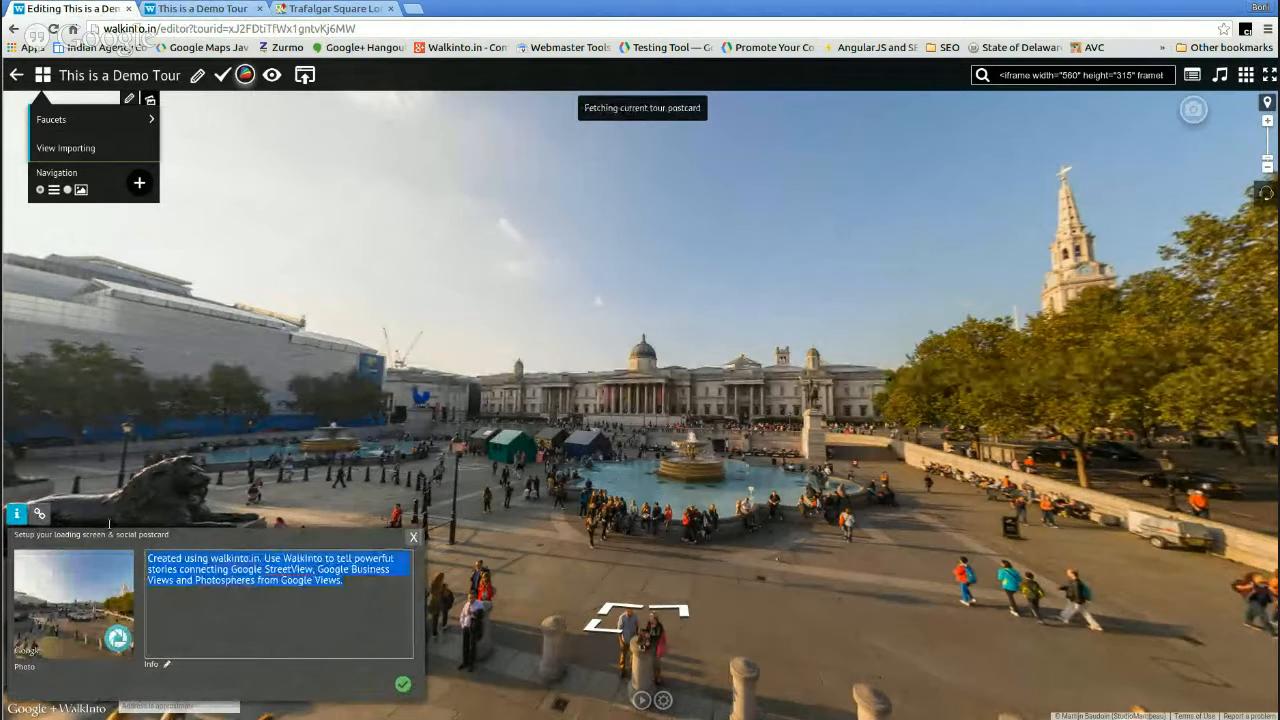
pyautogui.press('BackSpace')
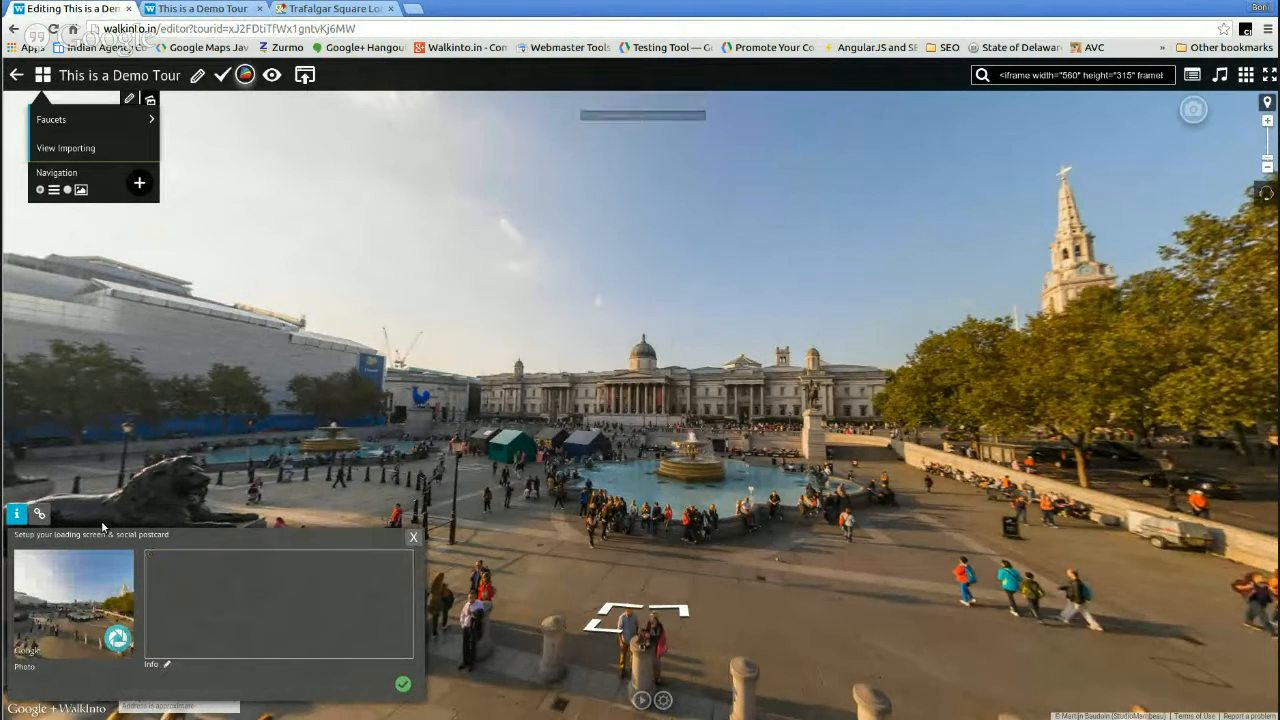
pyautogui.write('Th')
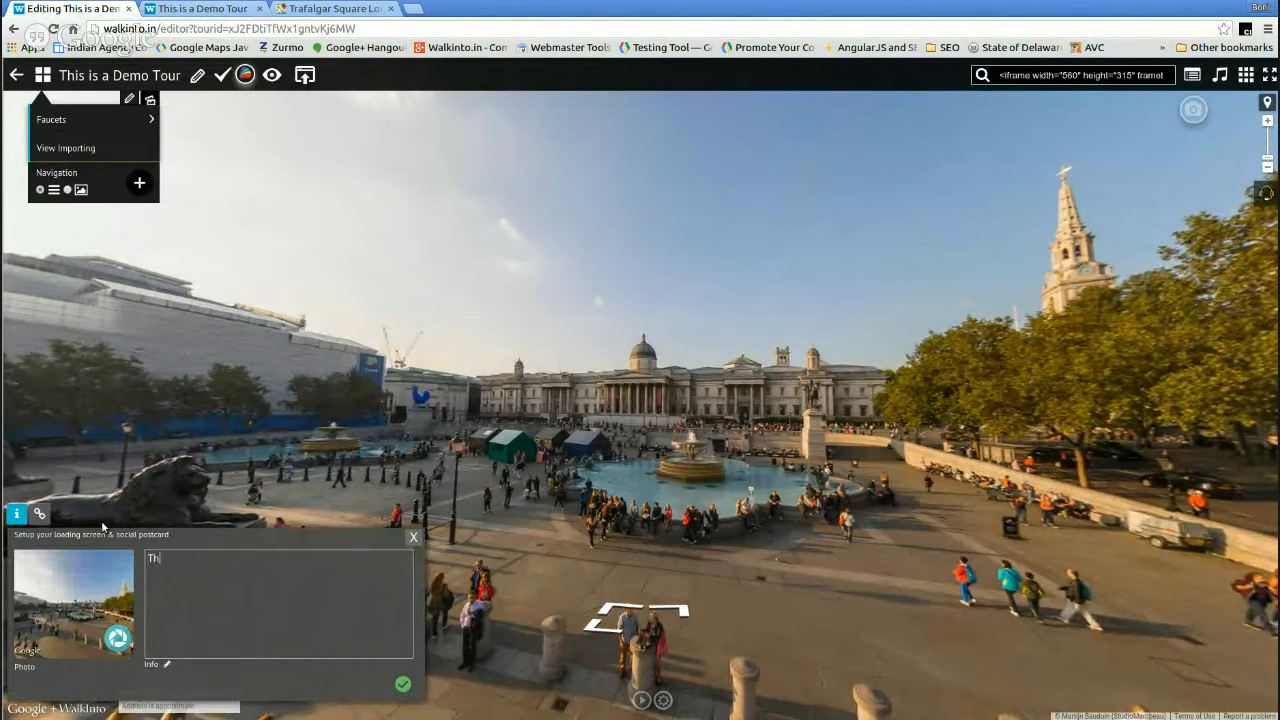
pyautogui.write('is is a demo tour created for EU and rest of the world Walkinto')
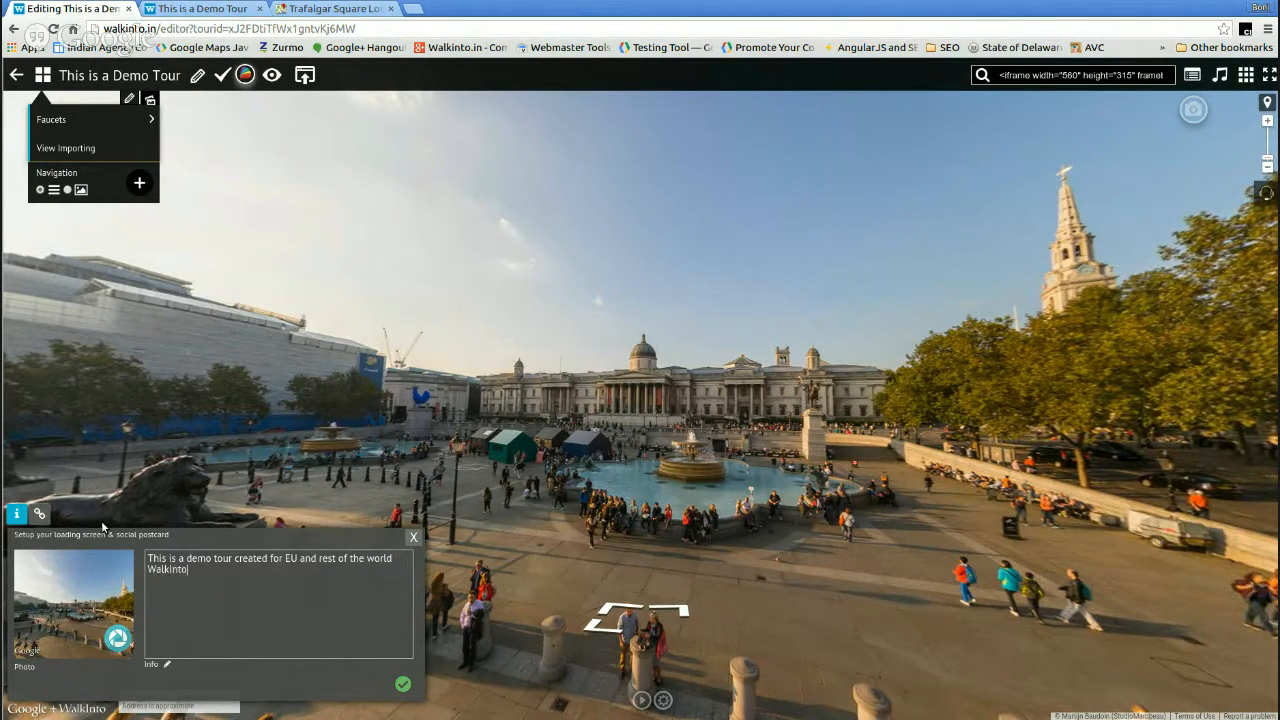
pyautogui.write(' Users!')
pyautogui.click(405, 685)
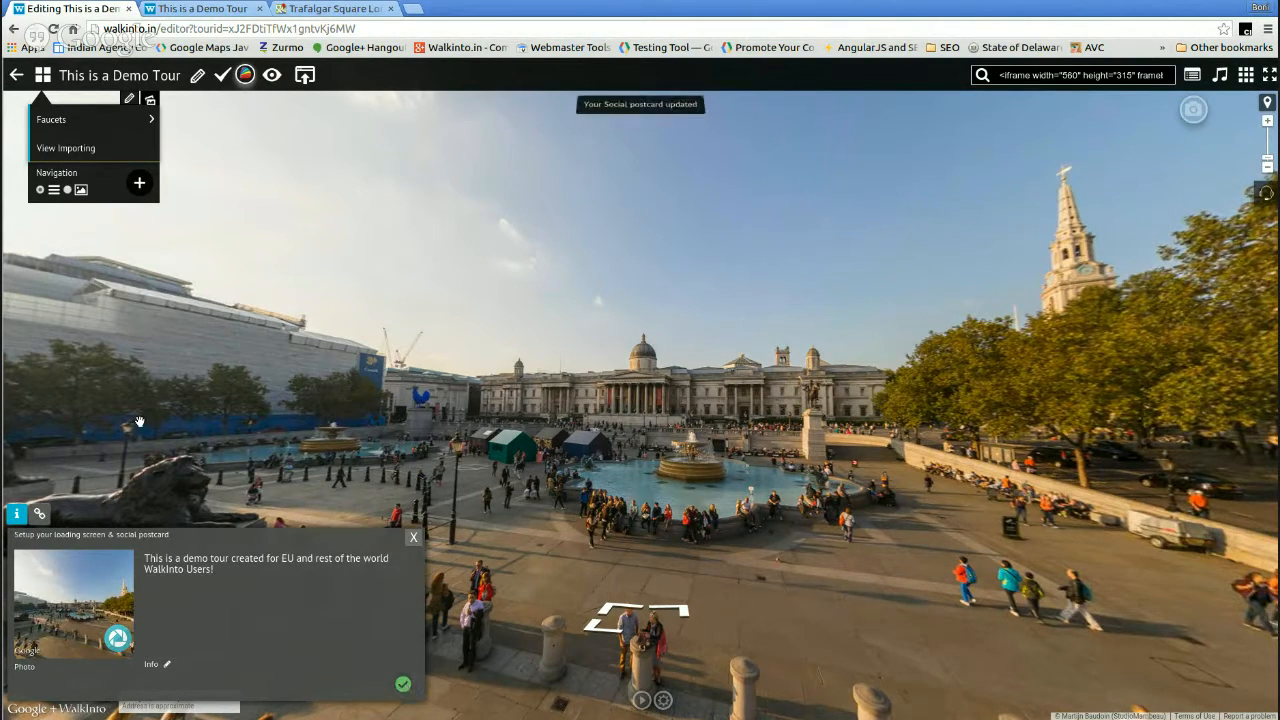
# - Reload the tour preview and check its info panel shows the new description
pyautogui.click(203, 8)
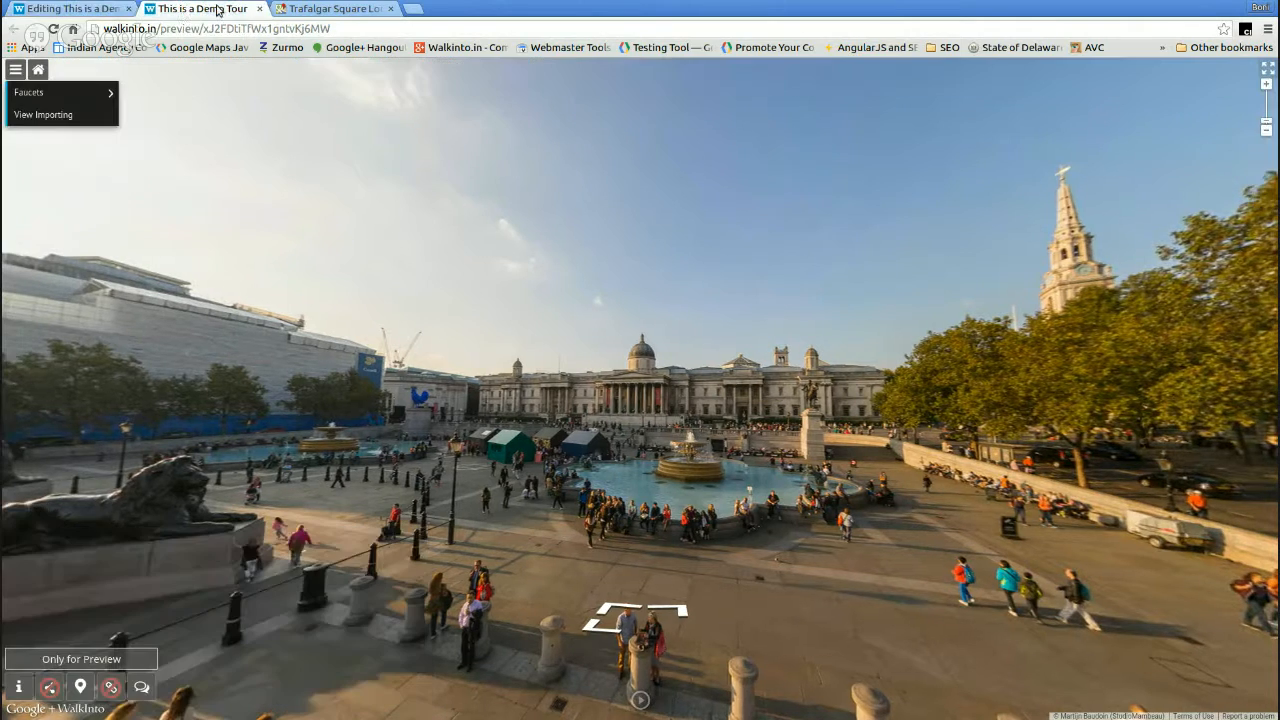
pyautogui.click(54, 30)
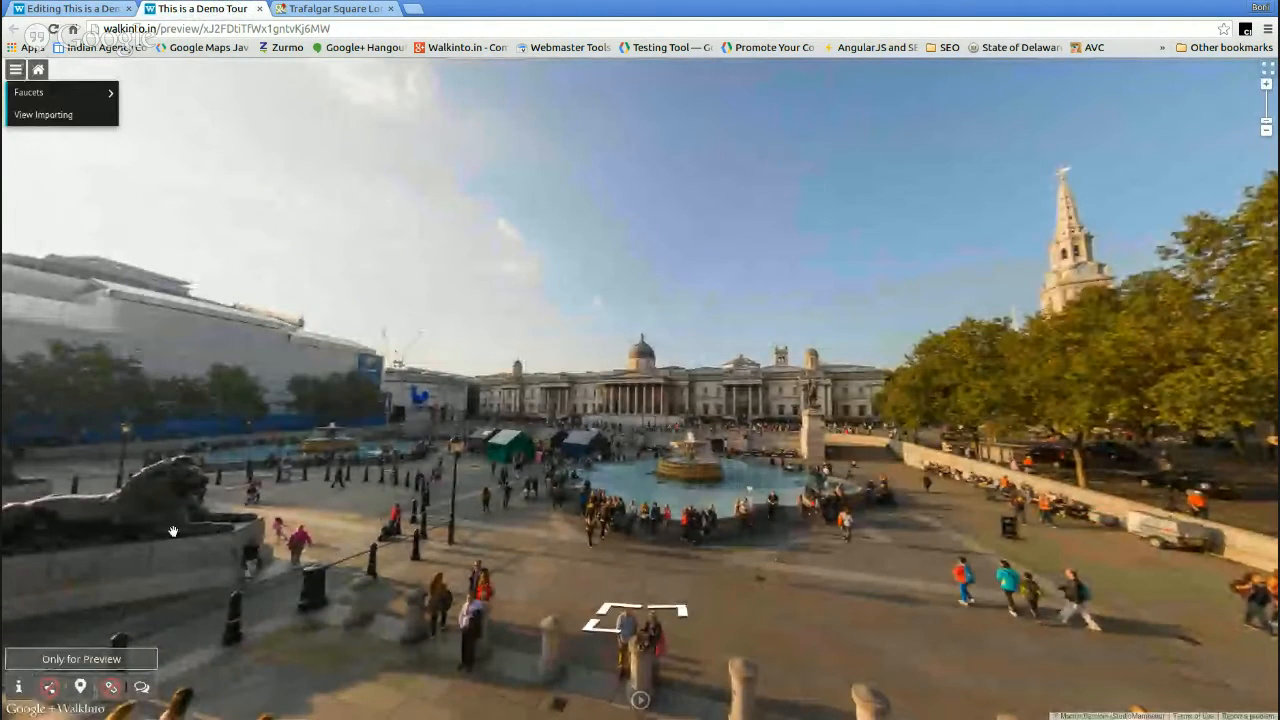
pyautogui.click(18, 686)
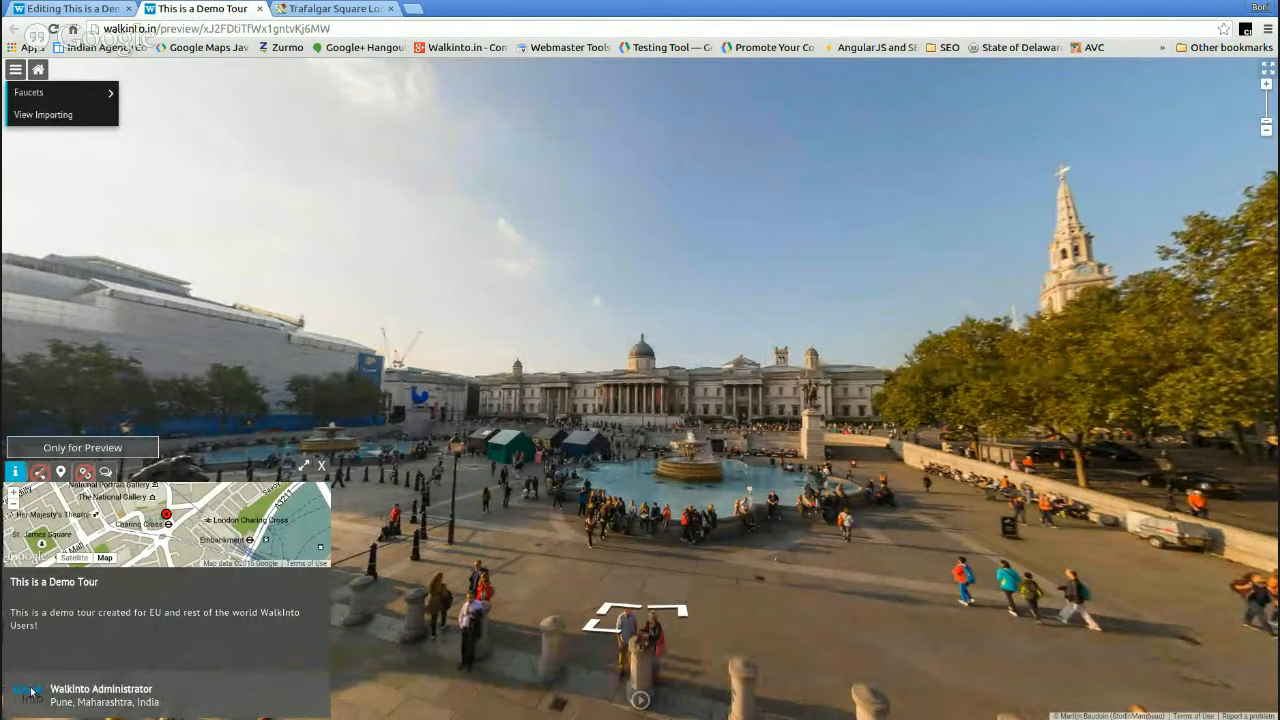
pyautogui.click(17, 471)
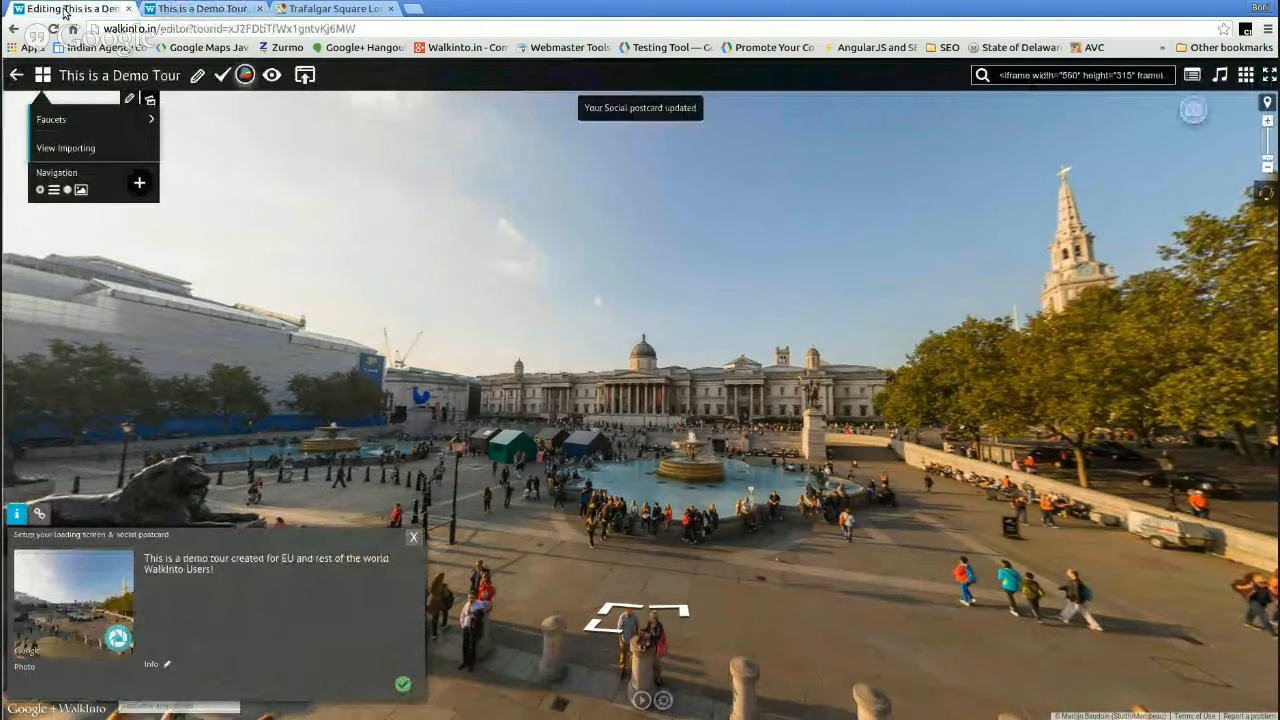
# - Close the postcard settings and look around Trafalgar Square in the panorama
pyautogui.click(413, 537)
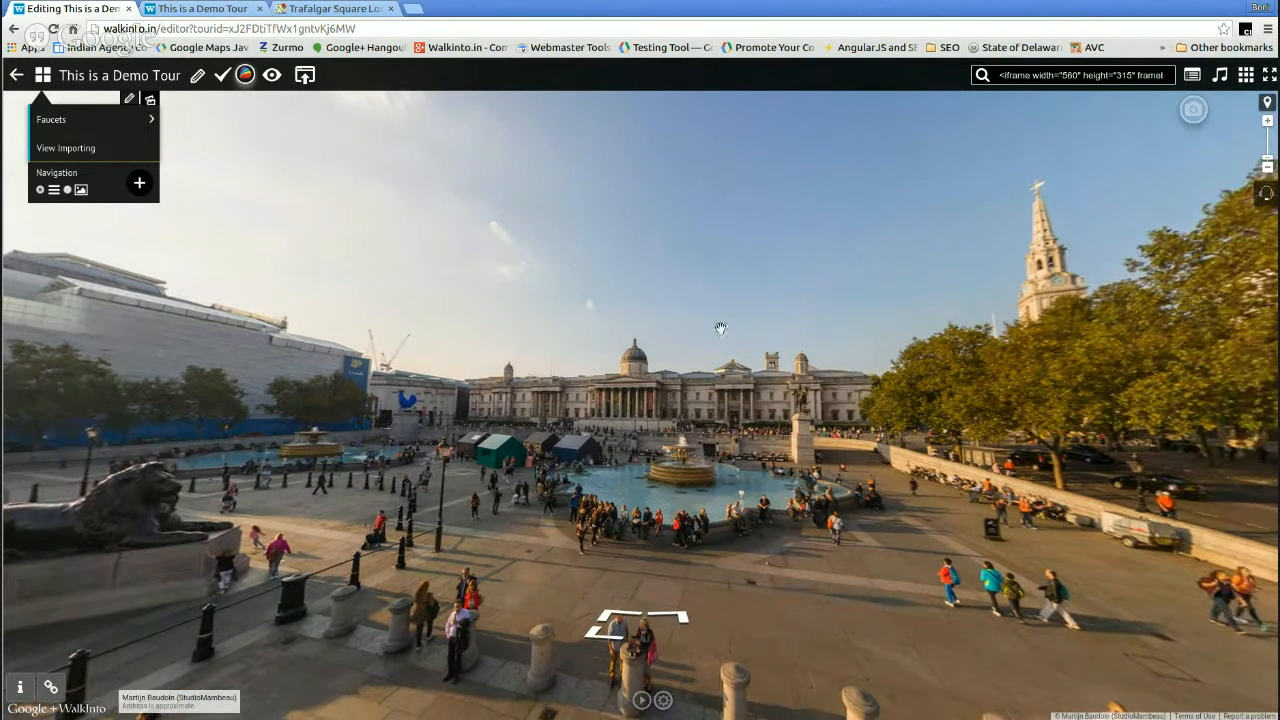
pyautogui.moveTo(720, 328); pyautogui.dragTo(583, 59)
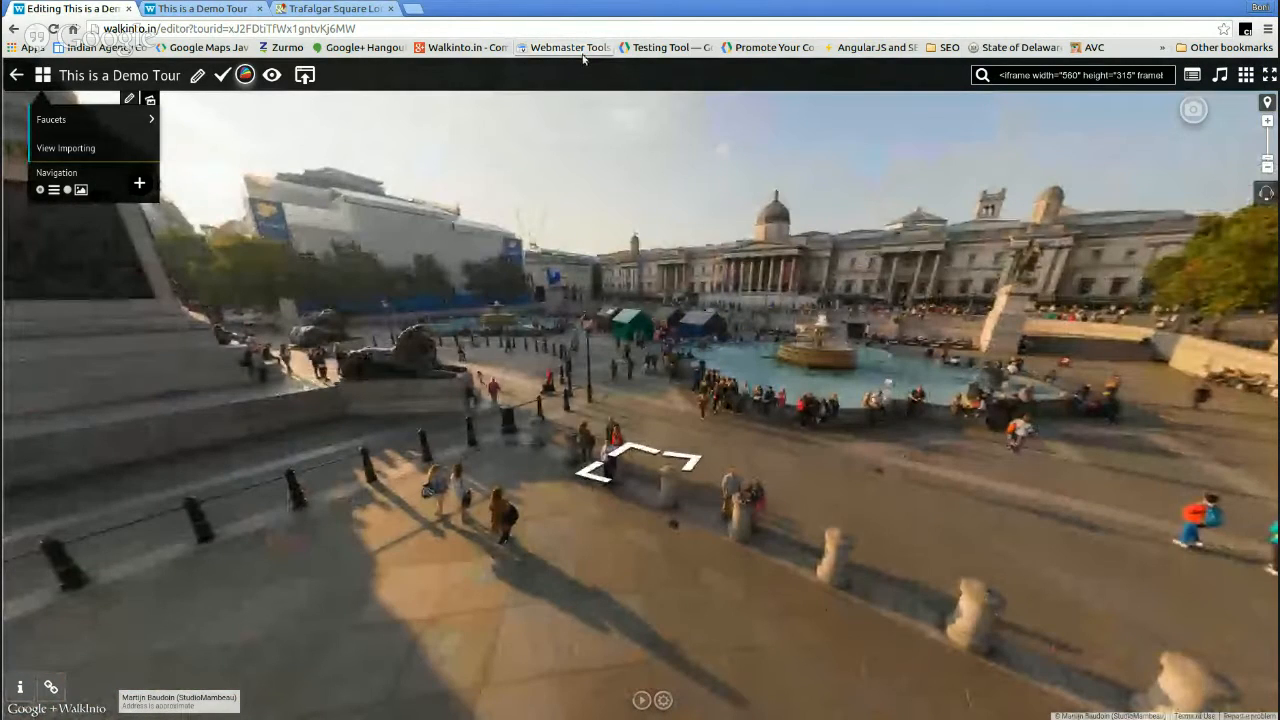
pyautogui.moveTo(134, 139)
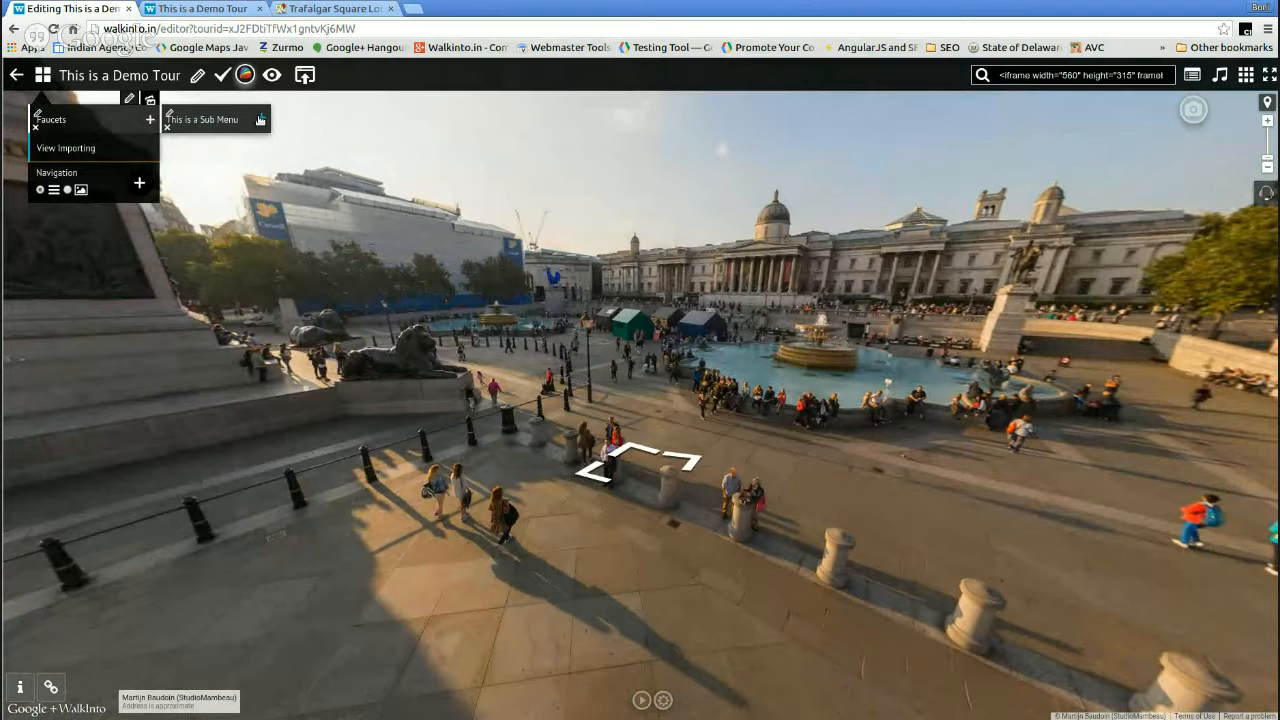
# - Reorder the tour menu so Faucets sits above View Importing
pyautogui.moveTo(81, 149); pyautogui.dragTo(86, 120)
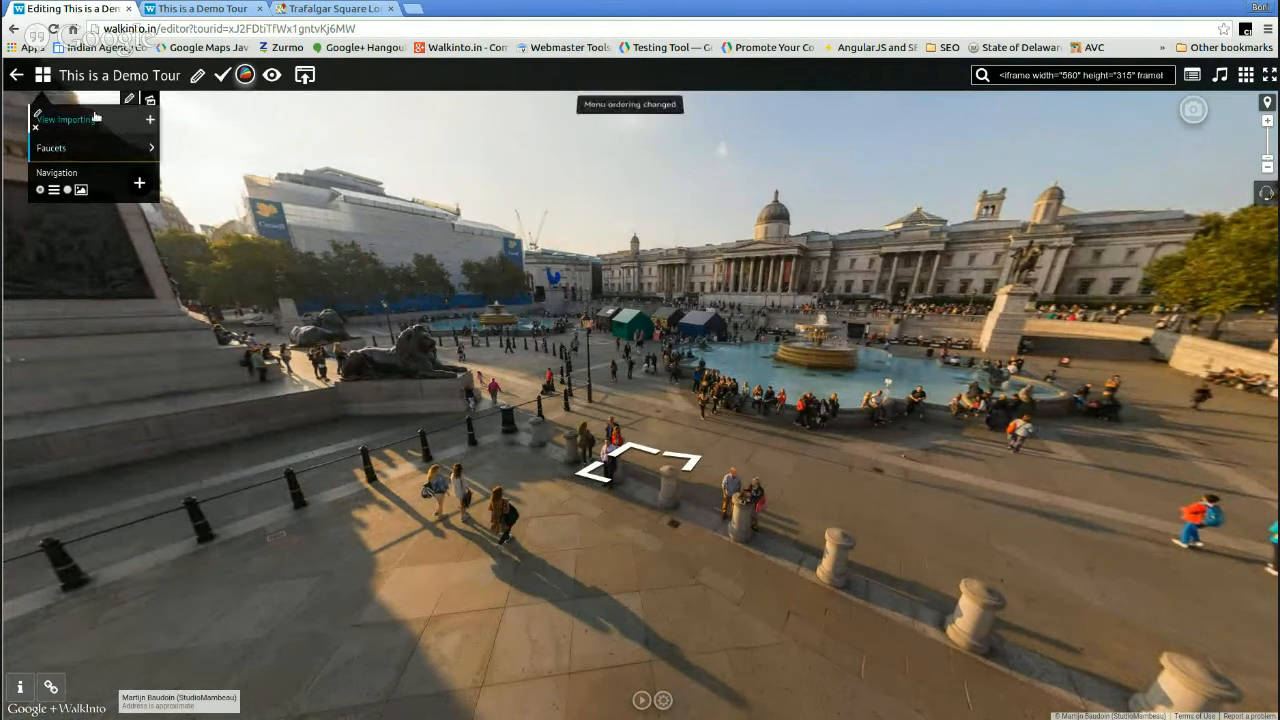
pyautogui.moveTo(94, 148); pyautogui.dragTo(100, 118)
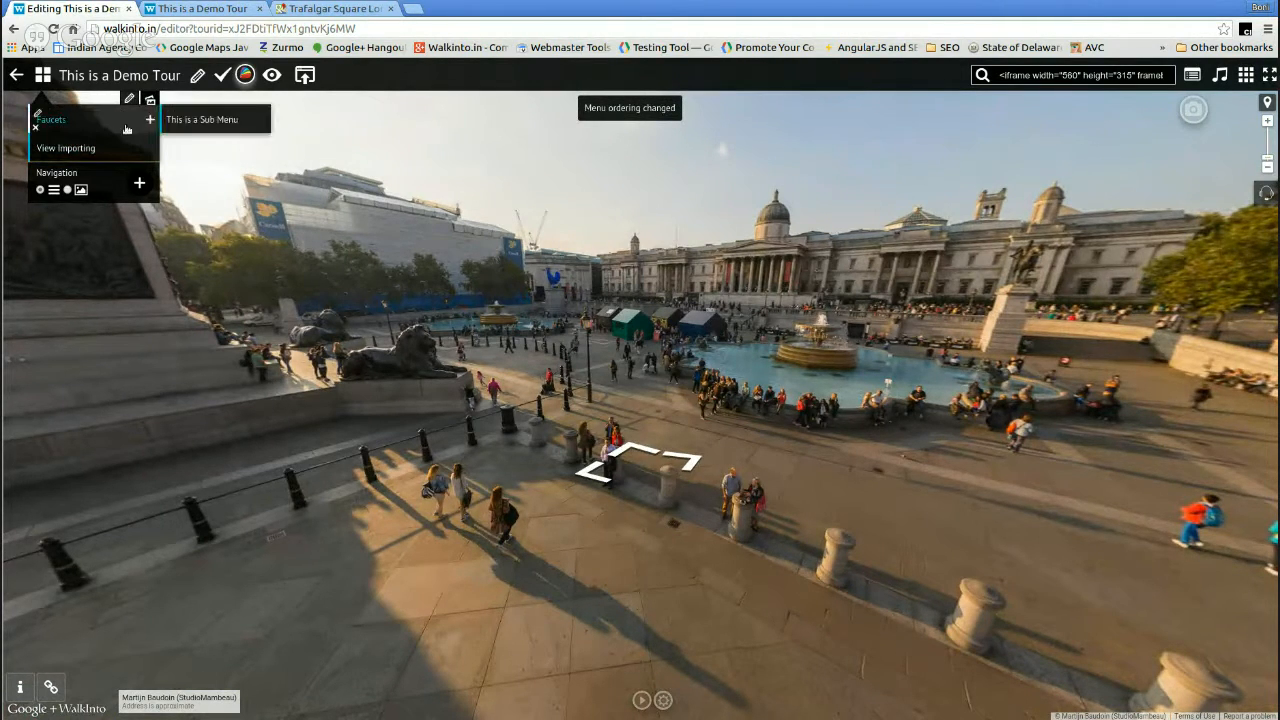
pyautogui.moveTo(197, 124); pyautogui.dragTo(70, 150)
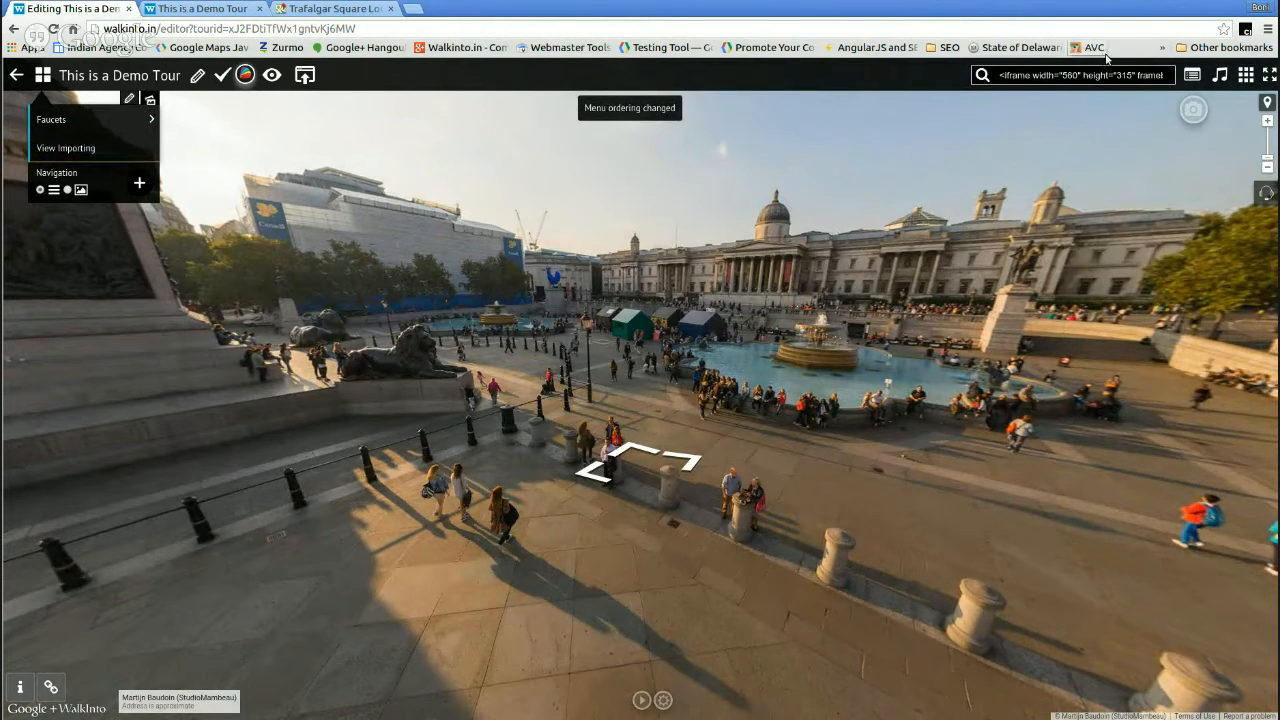
# - Move to the viewpoint beside Nelson's Column and turn toward the column and National Gallery
pyautogui.moveTo(1008, 366); pyautogui.dragTo(597, 373)
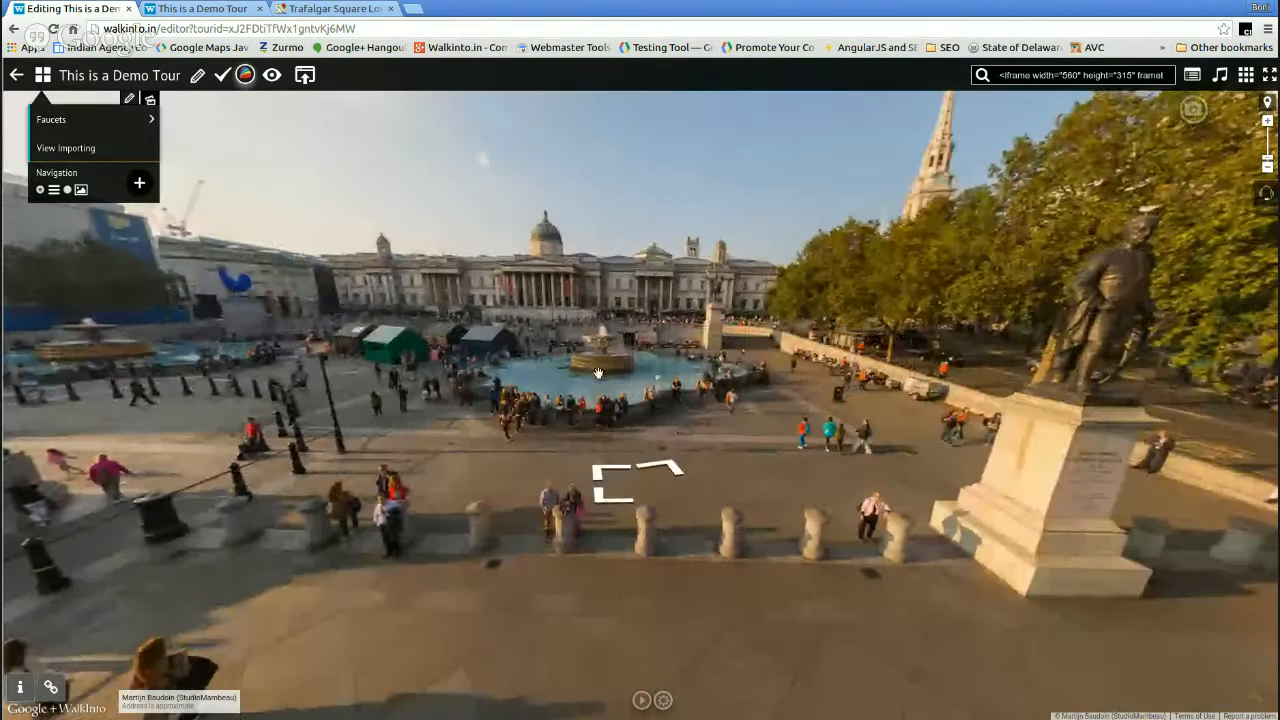
pyautogui.click(597, 373)
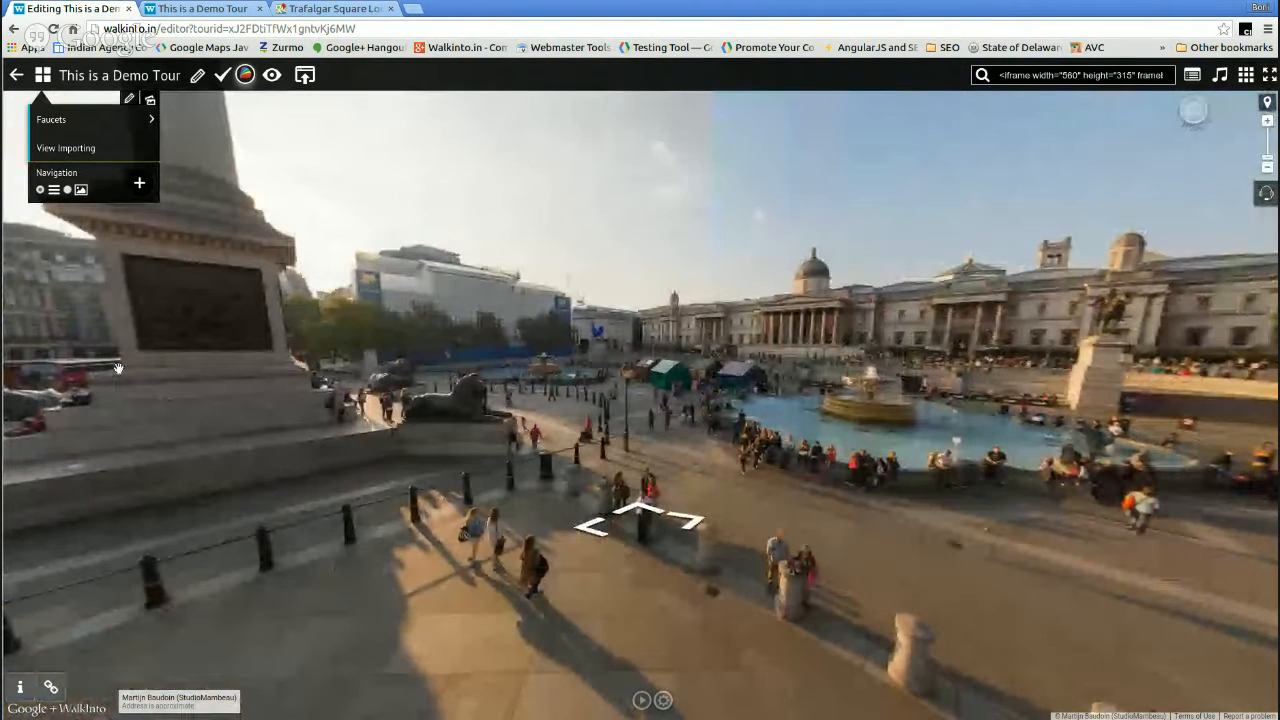
pyautogui.moveTo(118, 369); pyautogui.dragTo(478, 450)
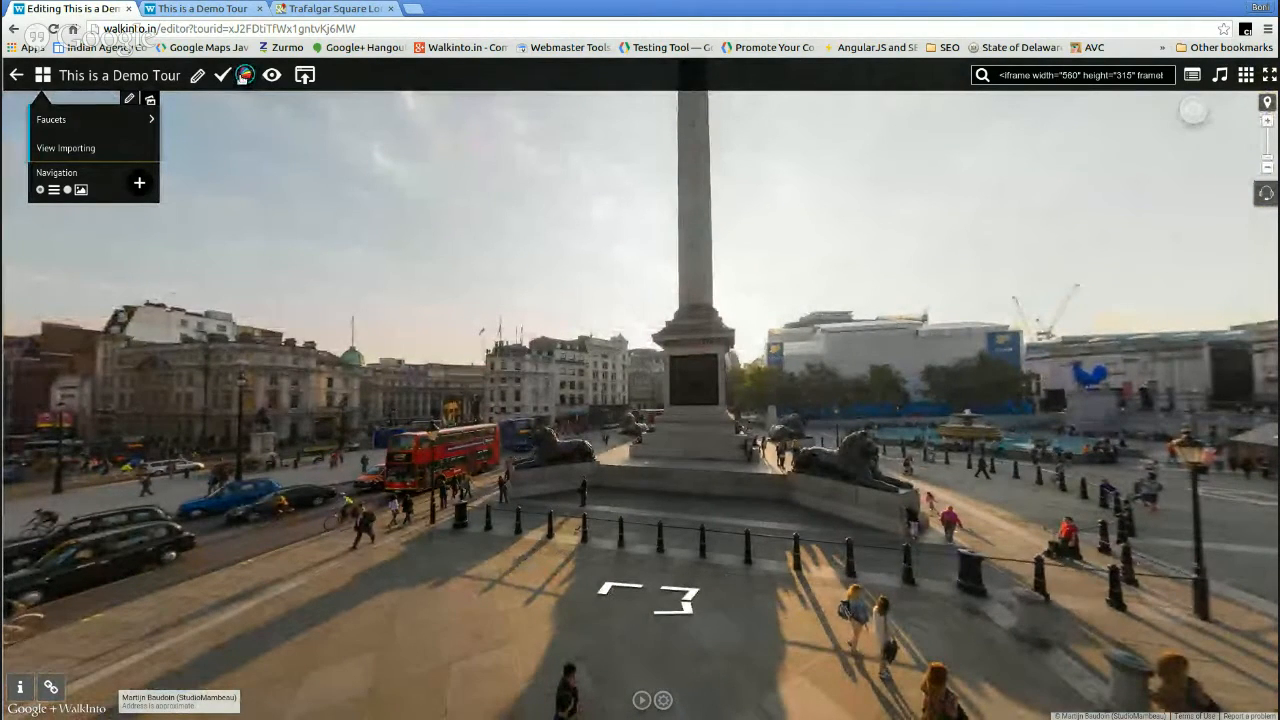
pyautogui.moveTo(559, 344); pyautogui.dragTo(290, 250)
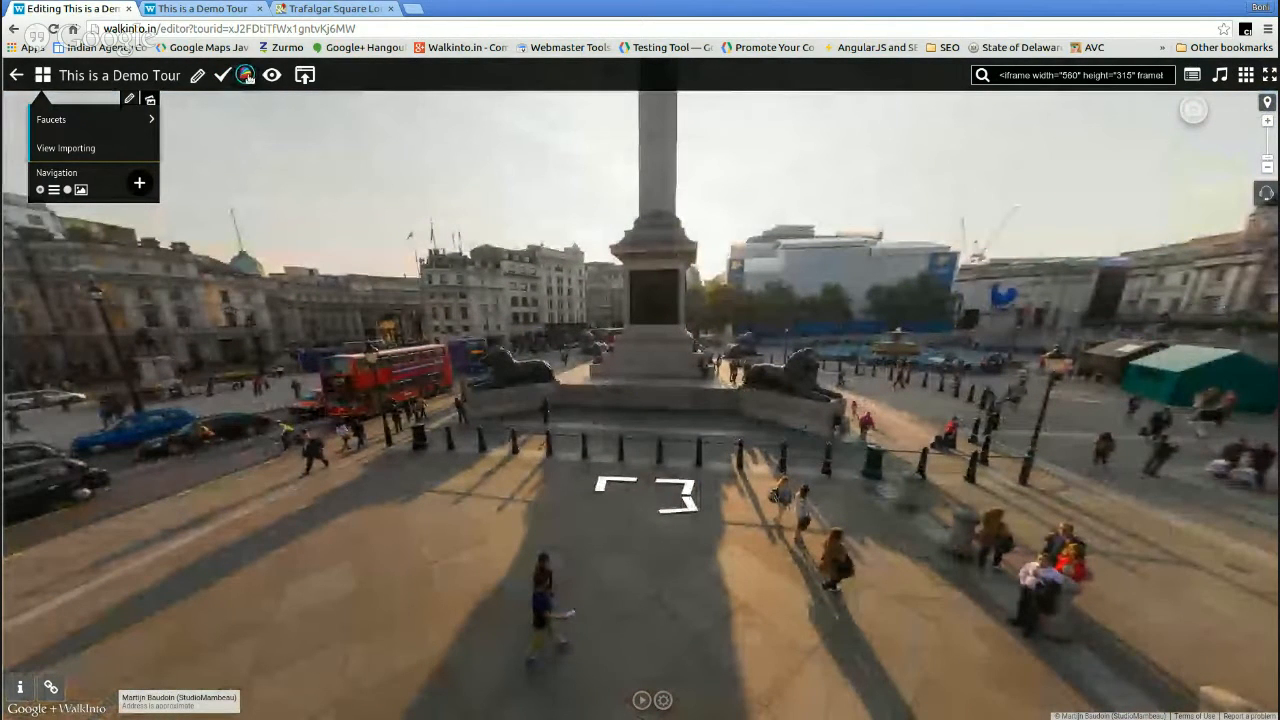
# - Browse the built-in WalkInto themes and apply one to the tour
pyautogui.click(245, 76)
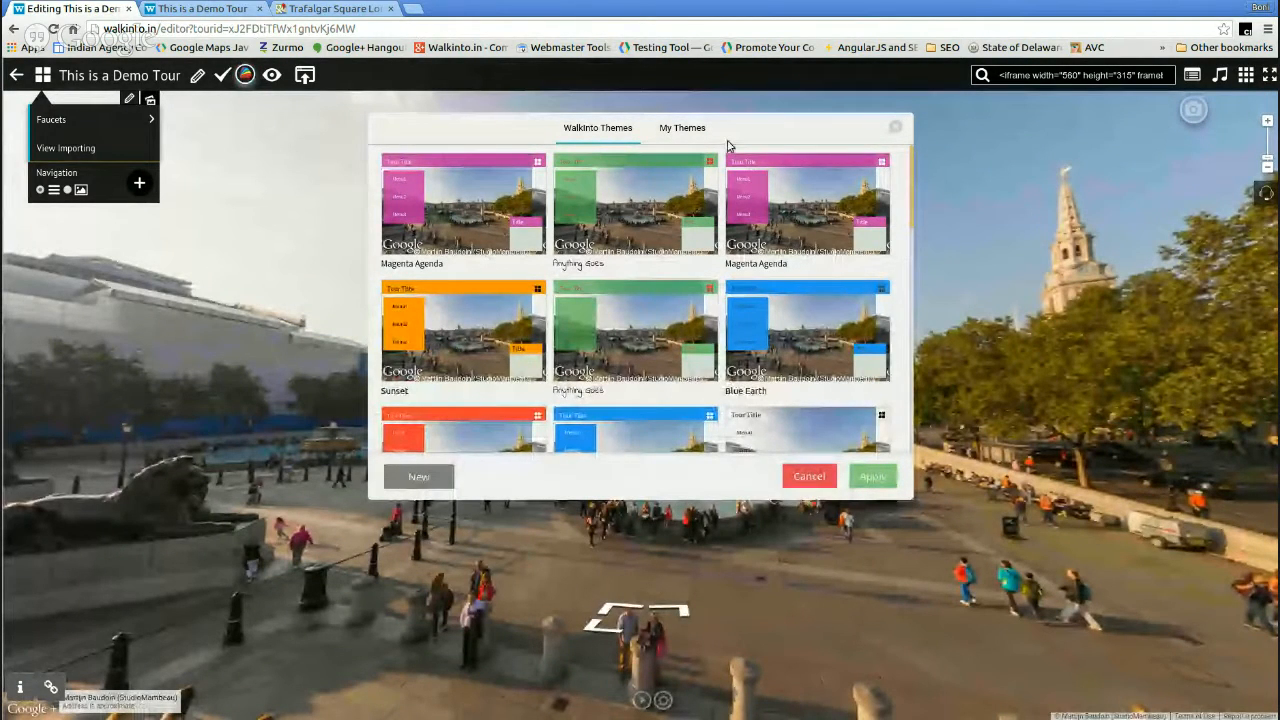
pyautogui.scroll(-10, 727, 230)
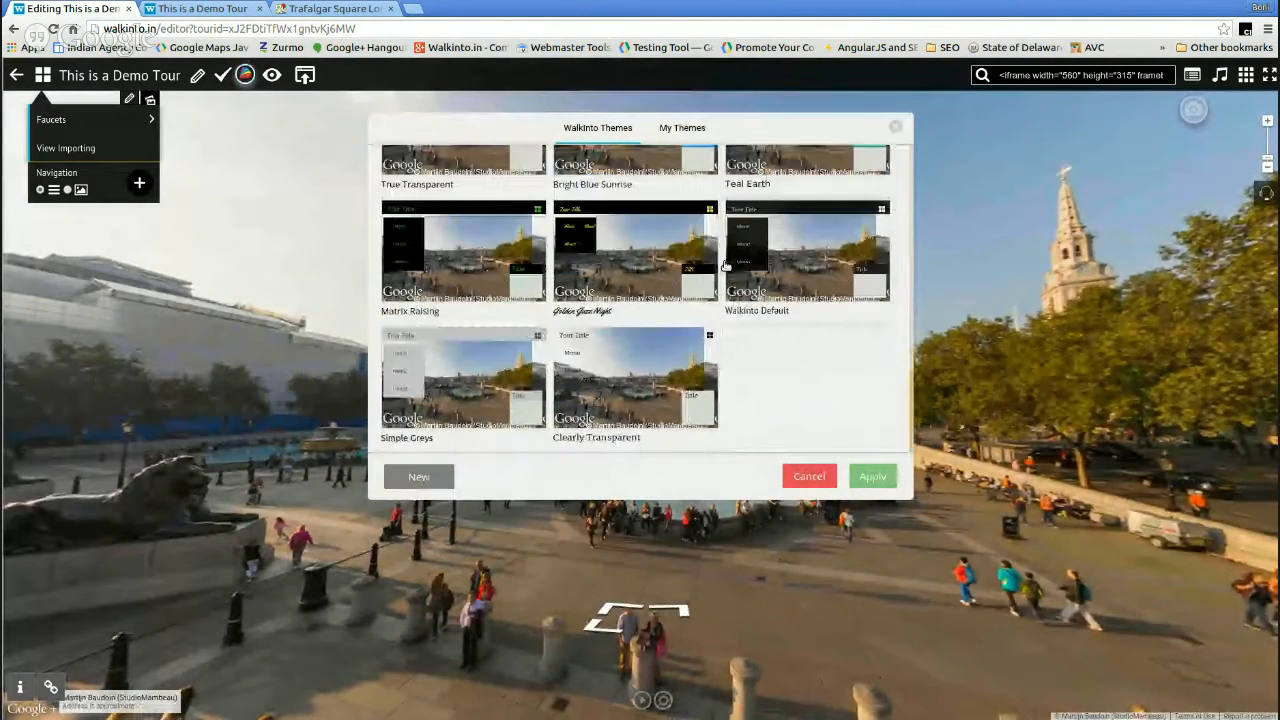
pyautogui.scroll(3, 637, 315)
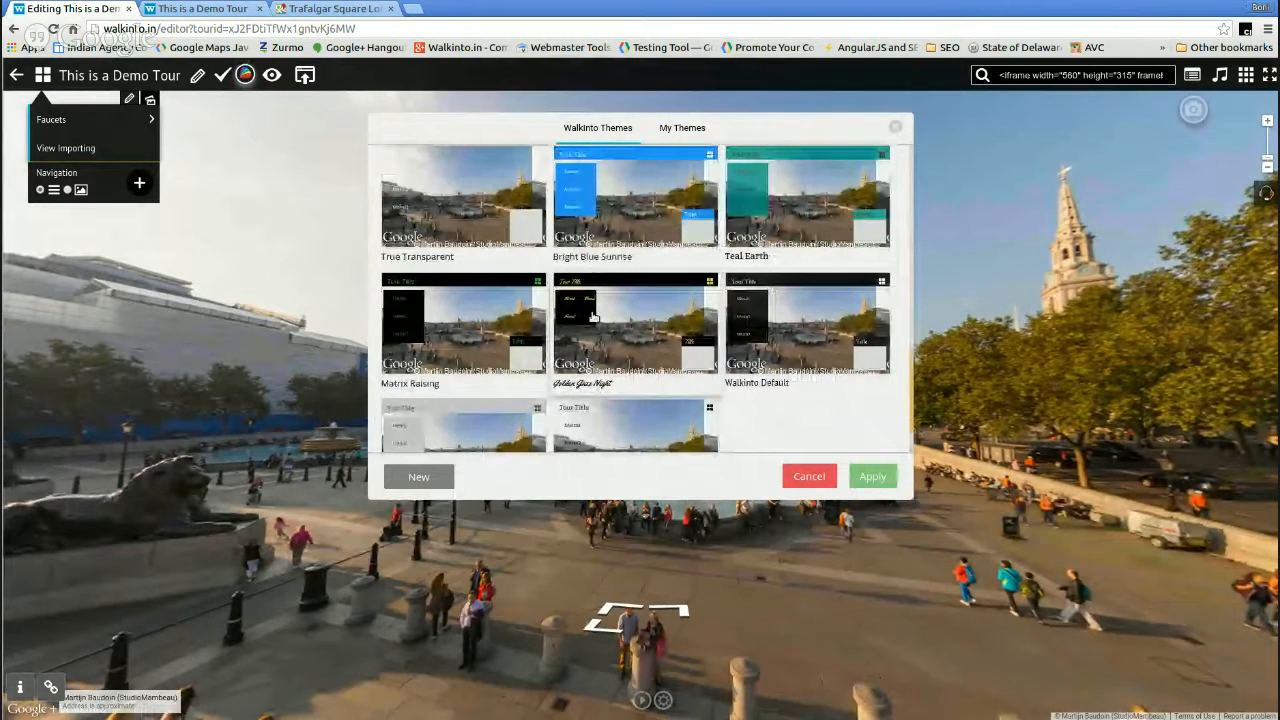
pyautogui.scroll(1, 637, 315)
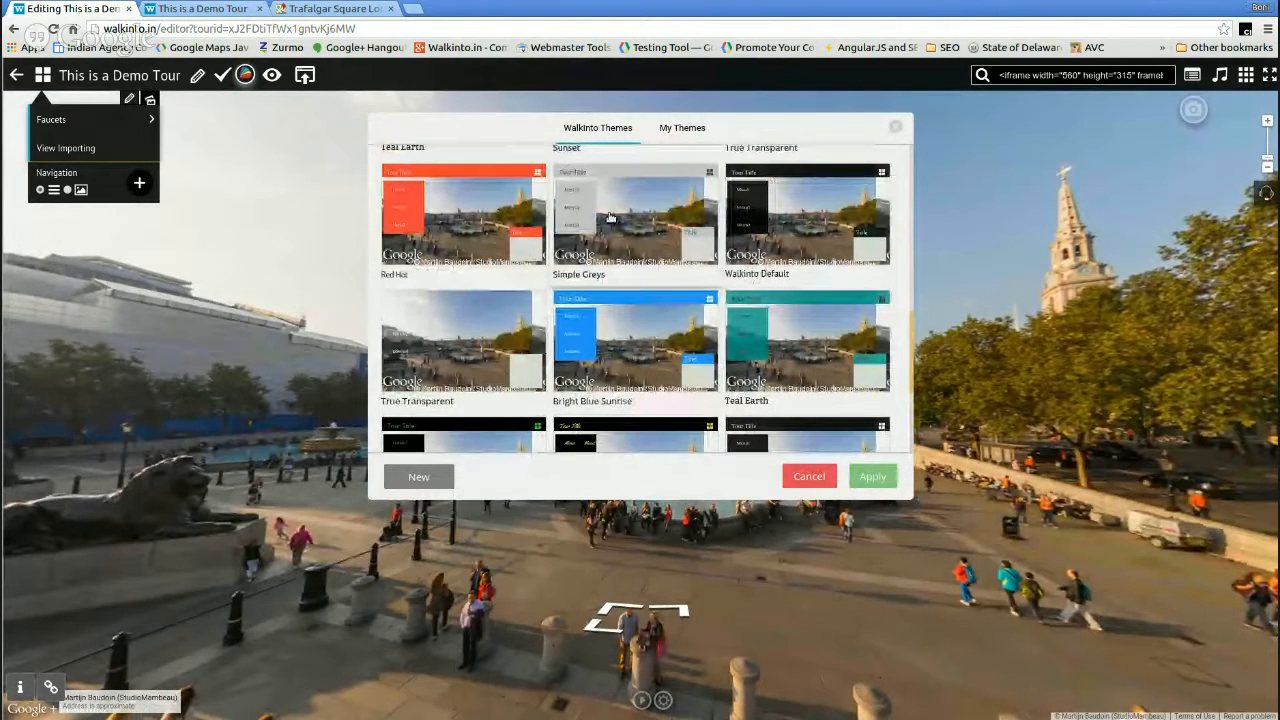
pyautogui.click(868, 480)
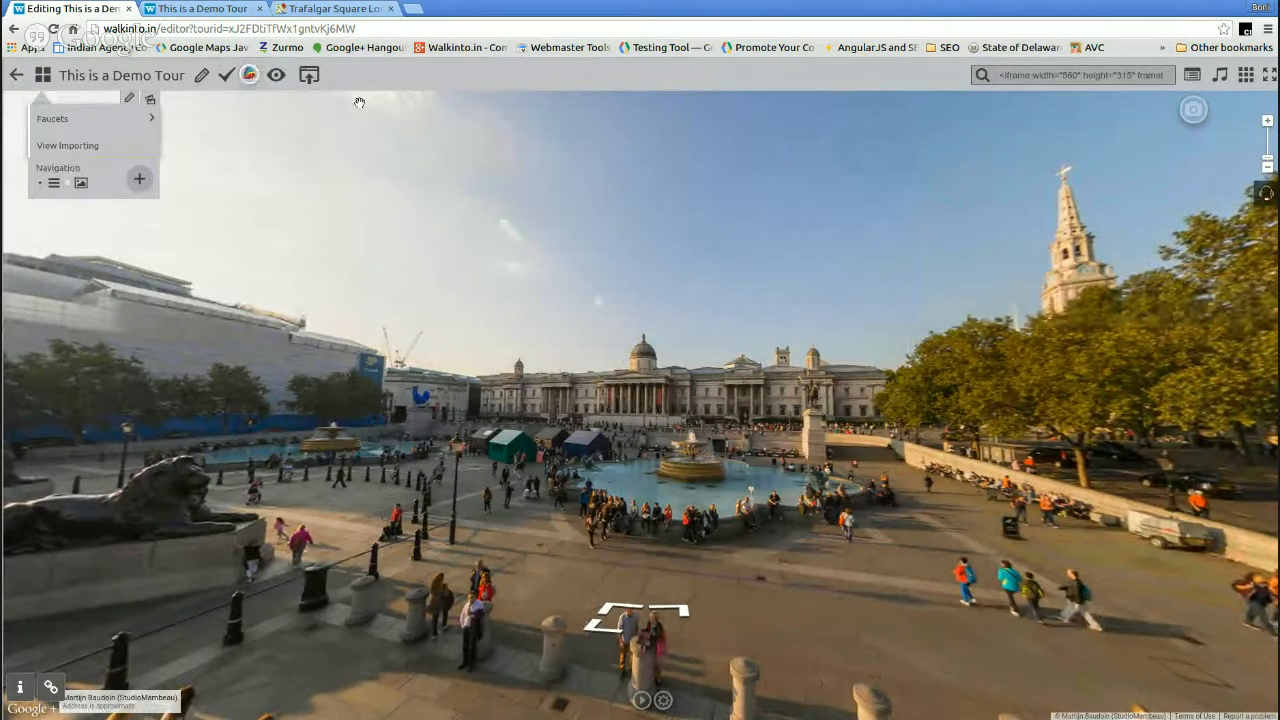
# - Reopen the theme choices and show My Themes, listing saved themes like US_FLAG
pyautogui.click(250, 78)
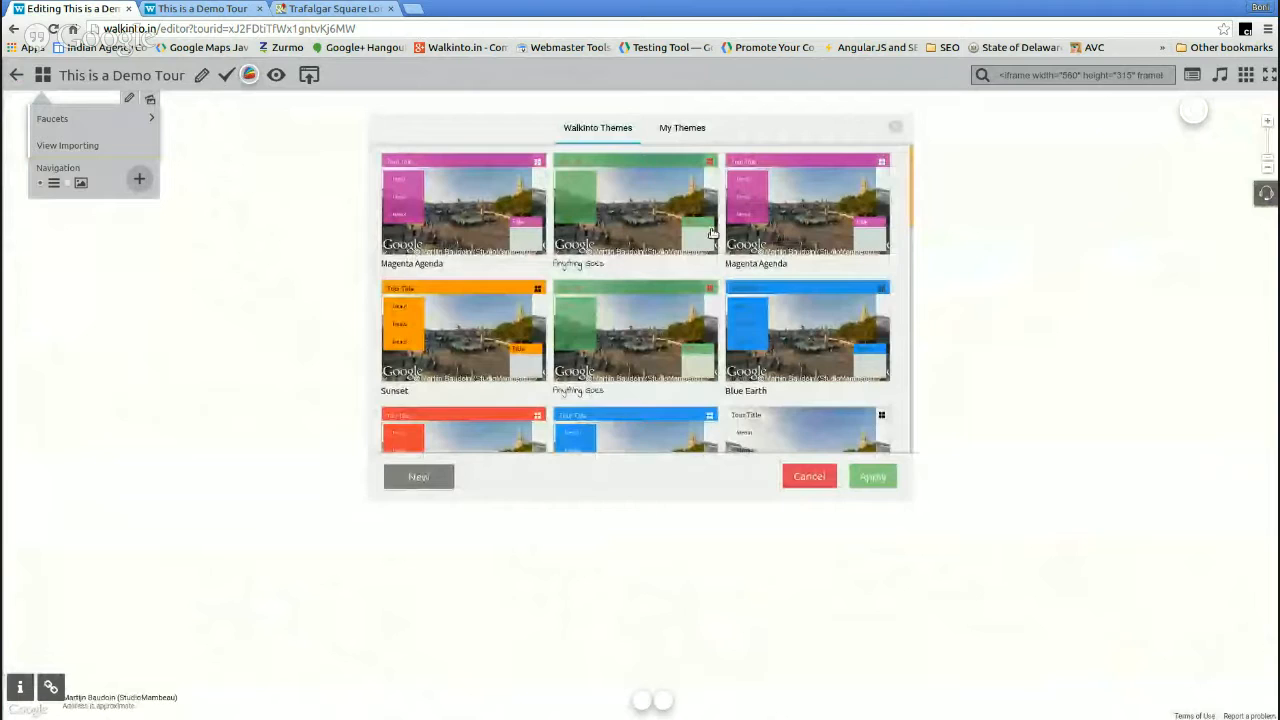
pyautogui.scroll(-5, 712, 233)
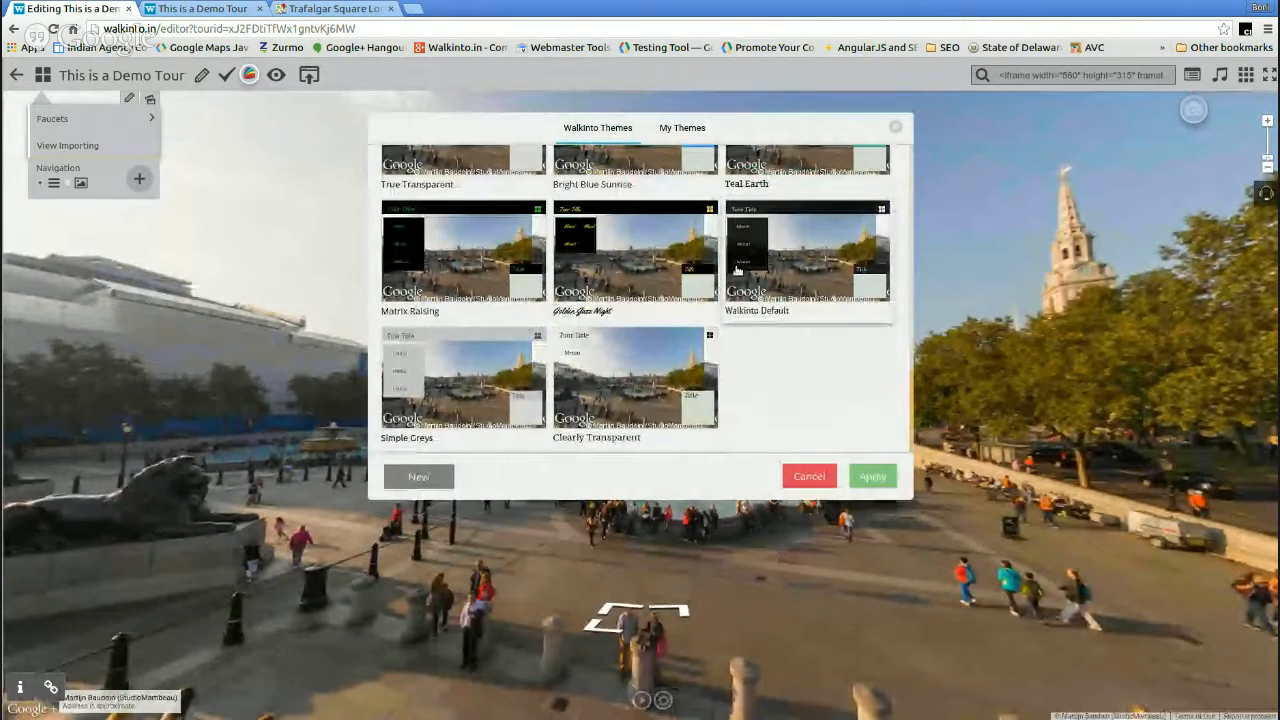
pyautogui.scroll(3, 690, 237)
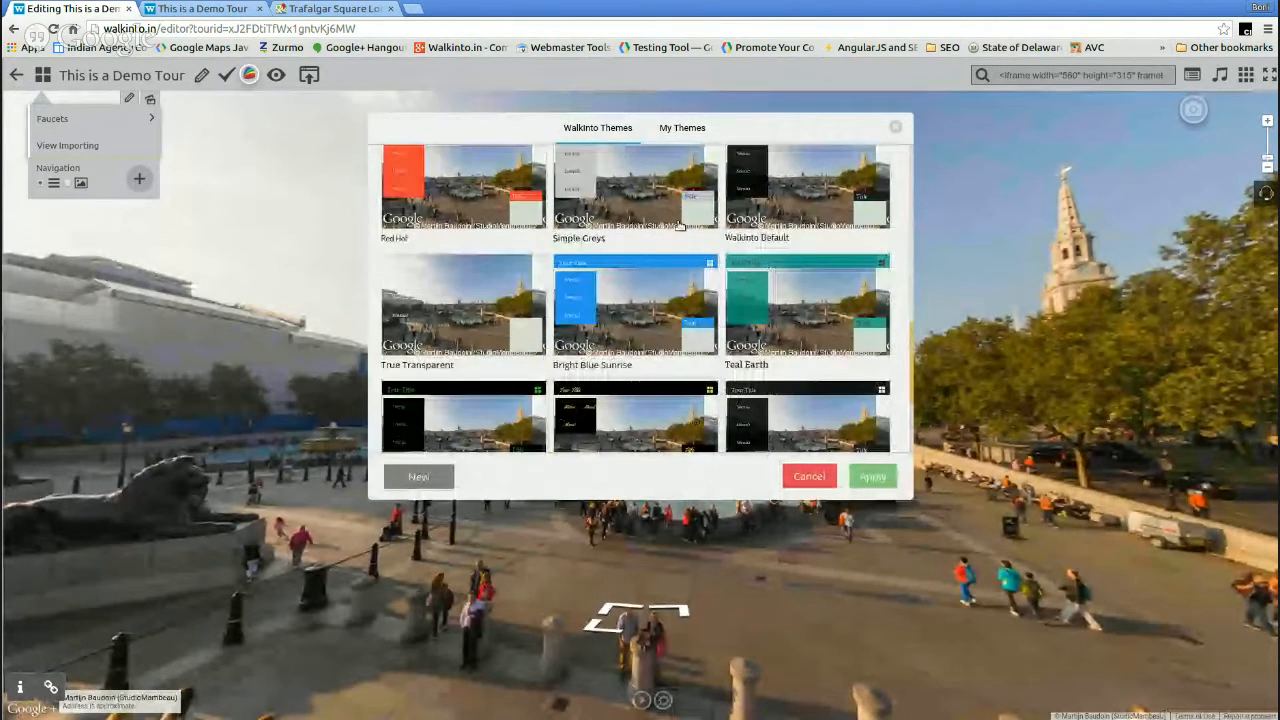
pyautogui.click(694, 127)
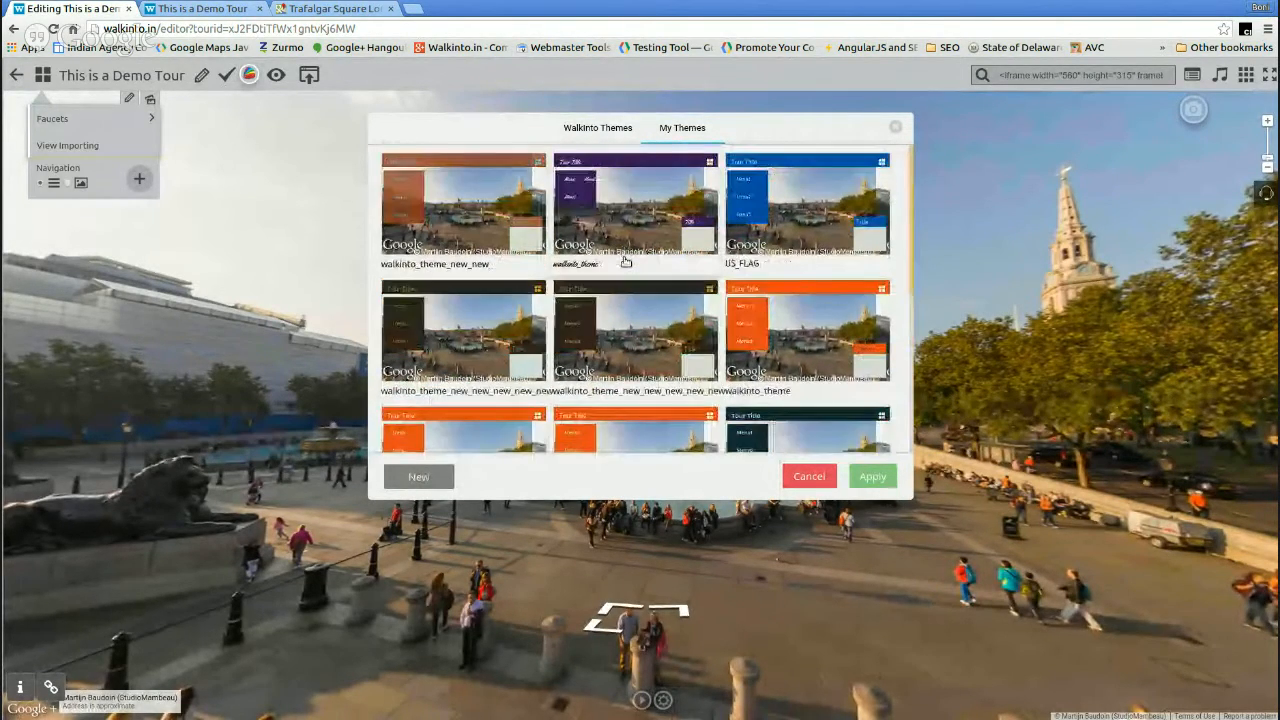
# - Save a new theme: orange background, yellow text and icons, cyan mouse-over, larger Dosis font
pyautogui.click(420, 475)
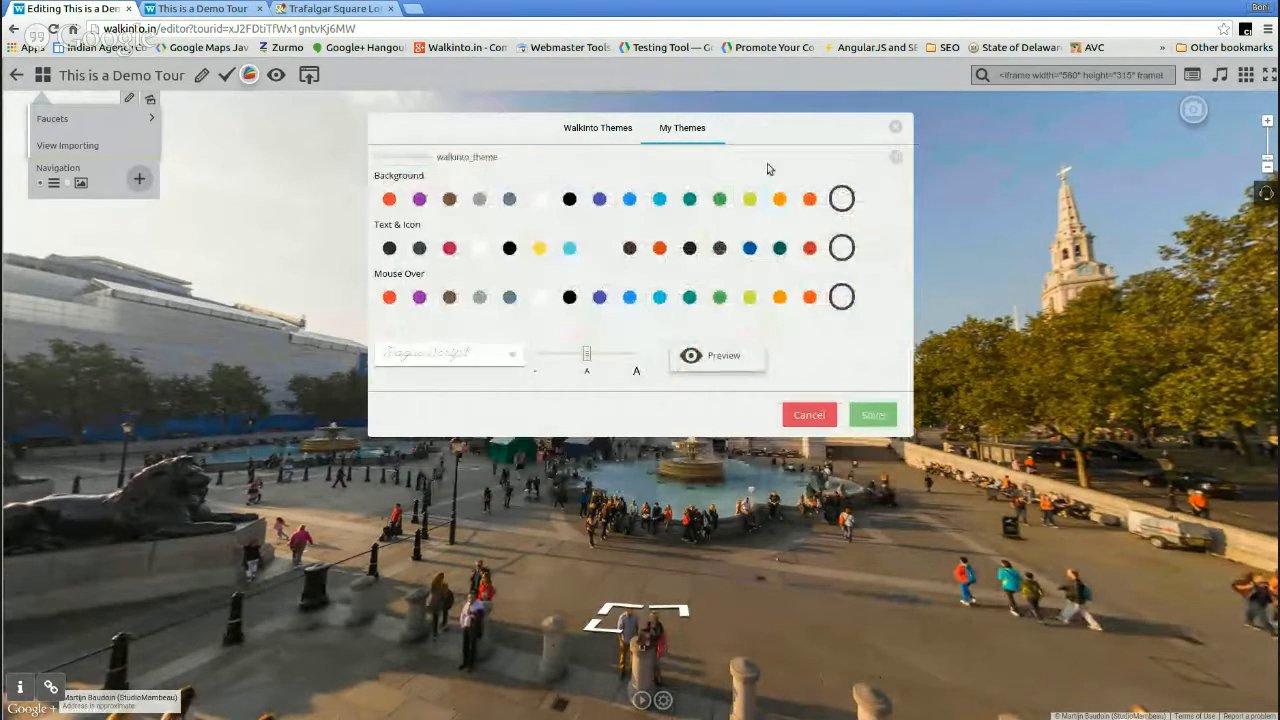
pyautogui.click(392, 200)
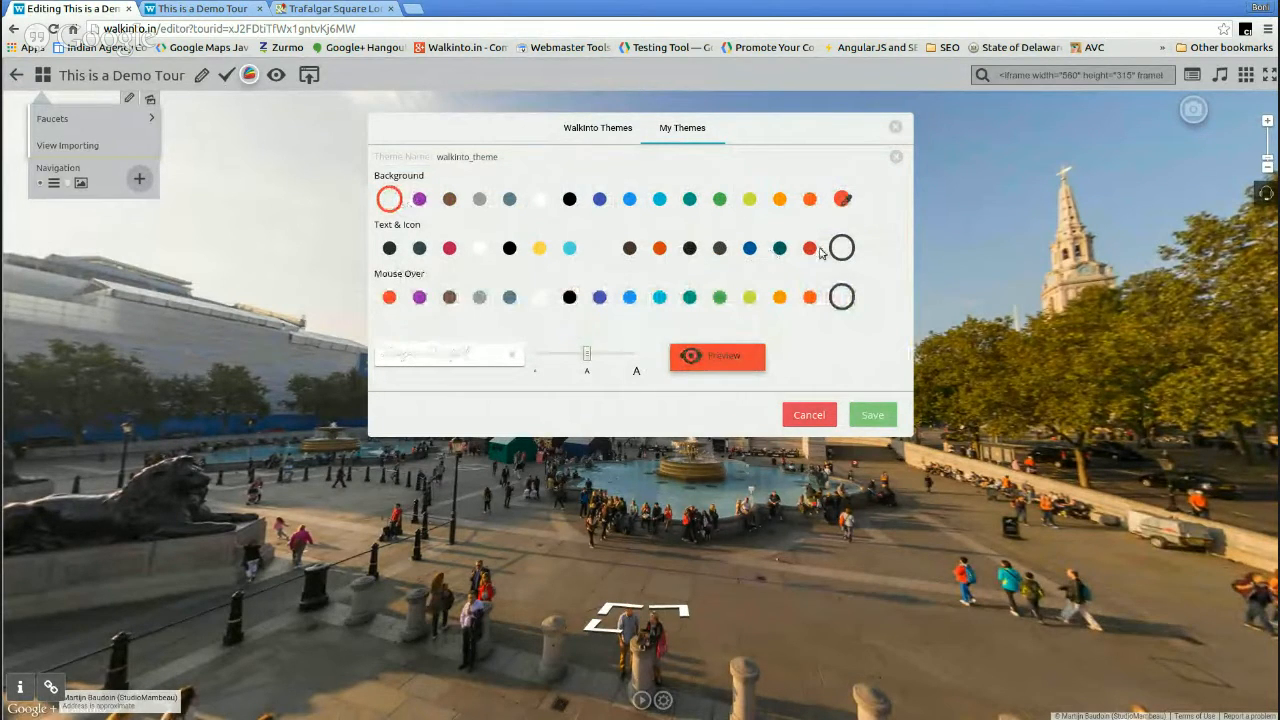
pyautogui.click(539, 250)
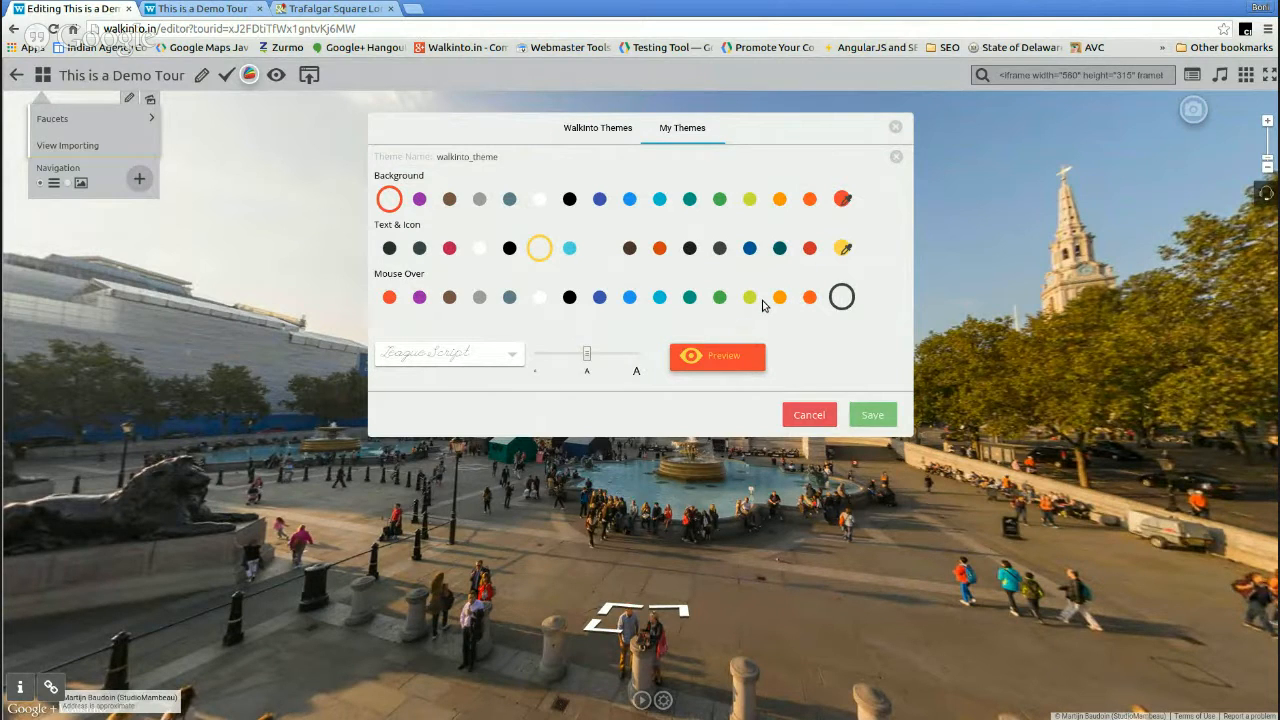
pyautogui.click(668, 302)
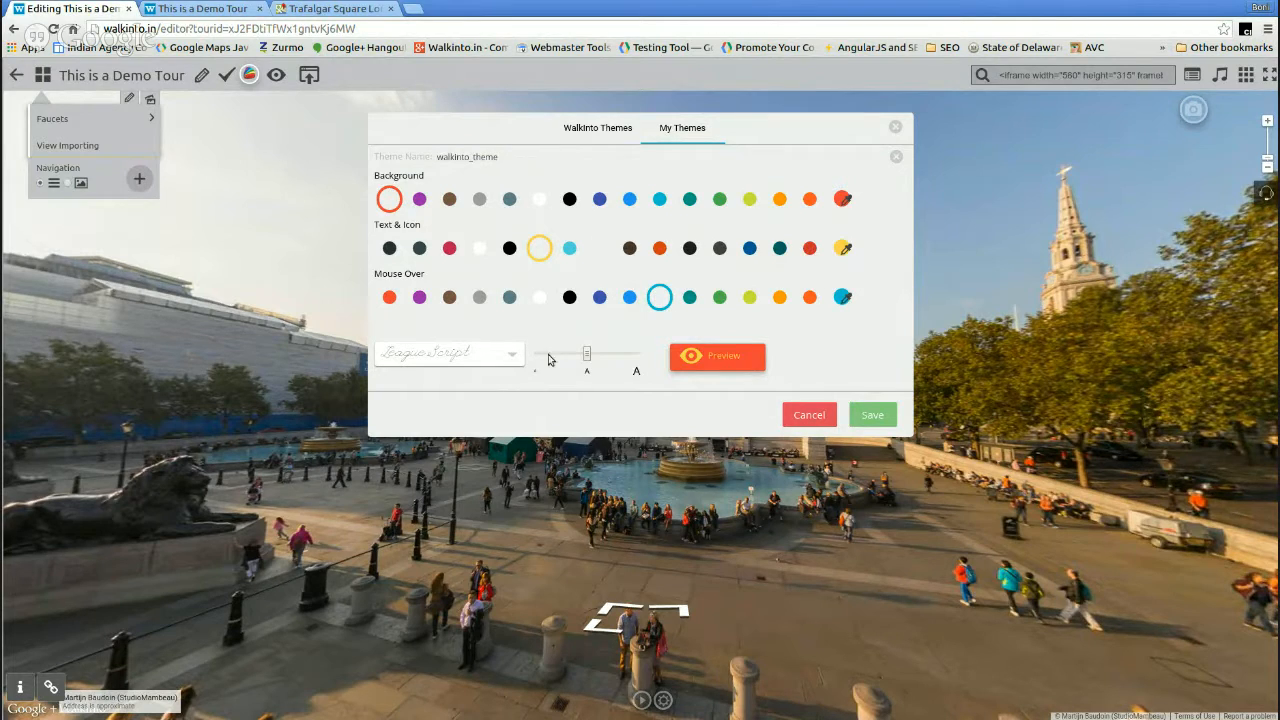
pyautogui.click(516, 353)
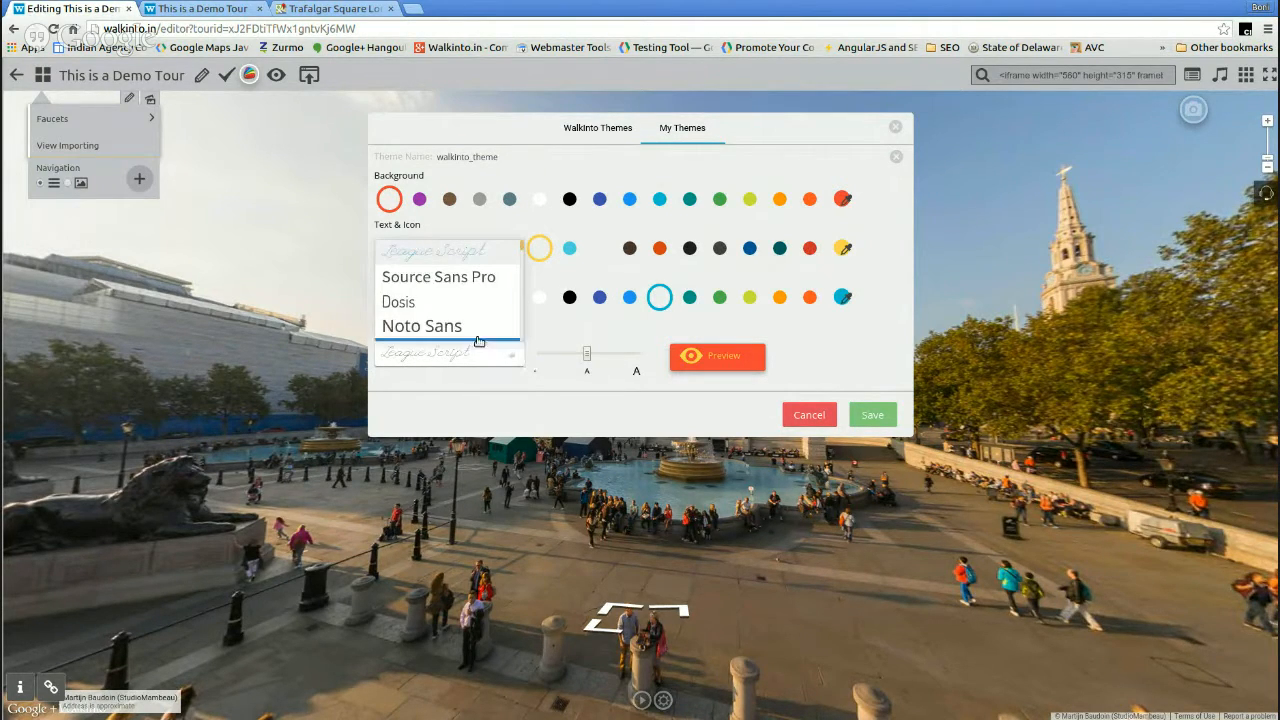
pyautogui.click(420, 302)
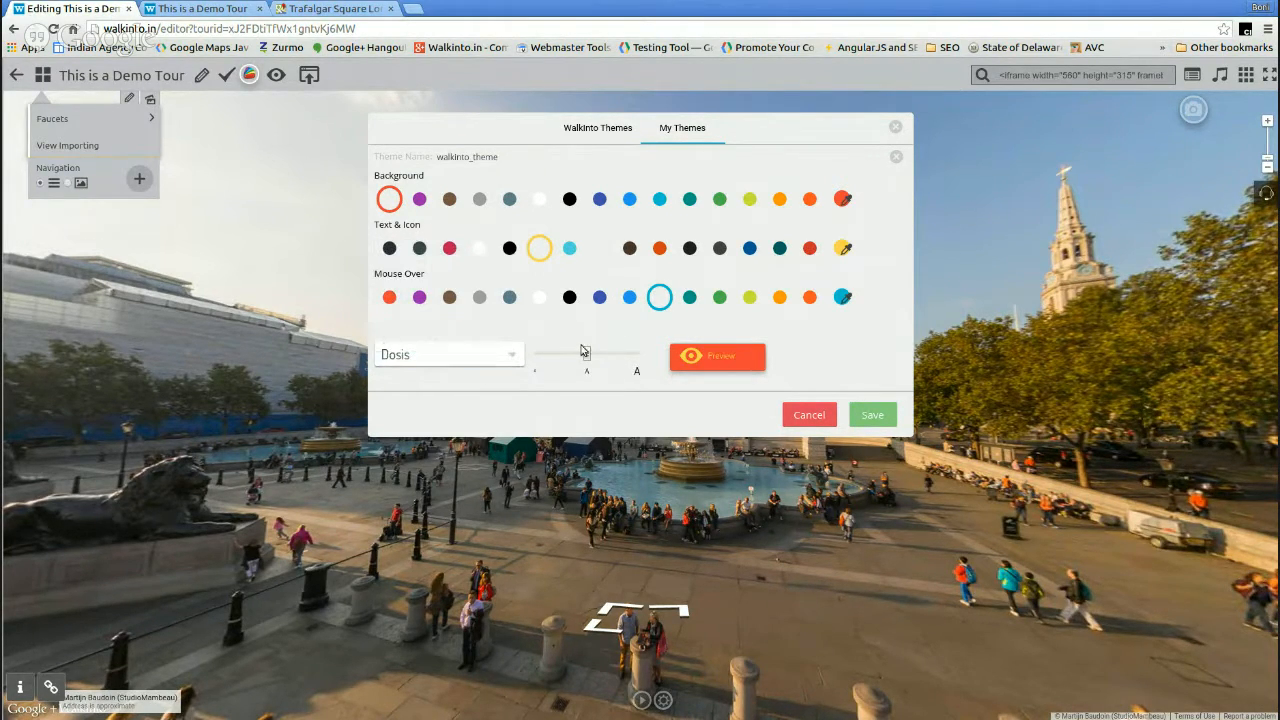
pyautogui.moveTo(588, 358); pyautogui.dragTo(619, 358)
pyautogui.click(870, 416)
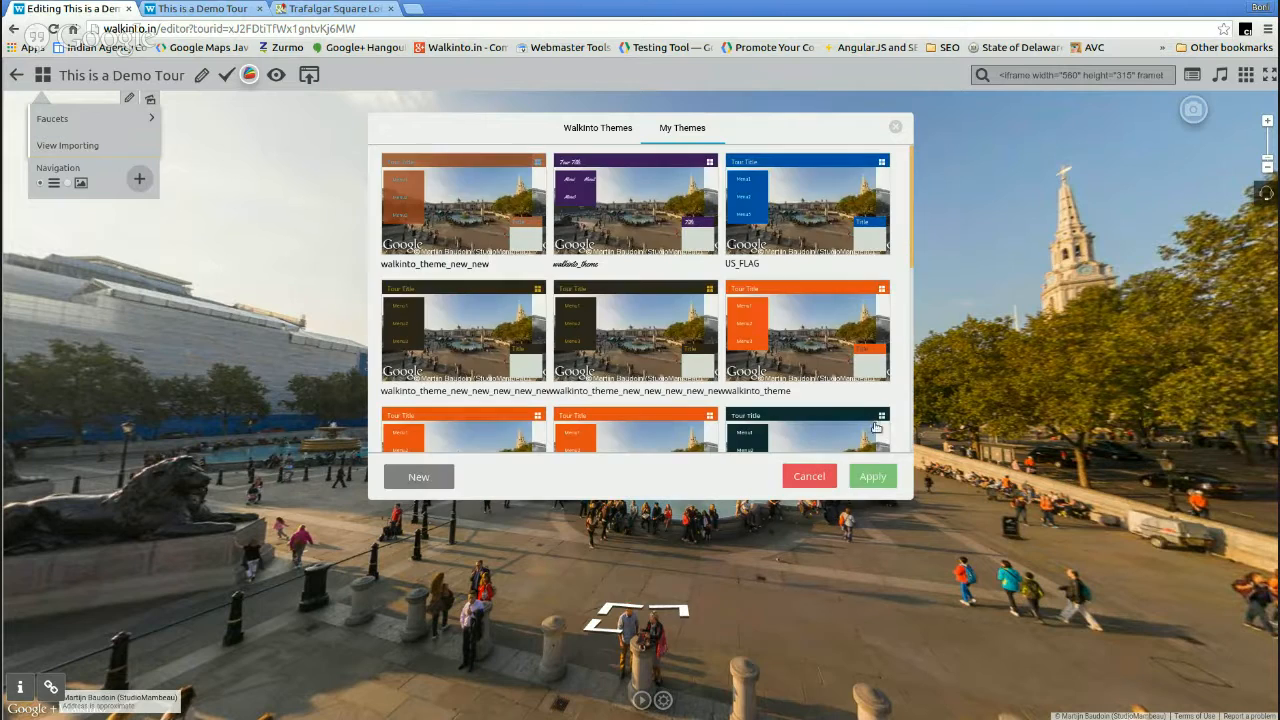
# - Apply the orange walkinto_theme from My Themes to the tour and open the tour preview
pyautogui.click(874, 477)
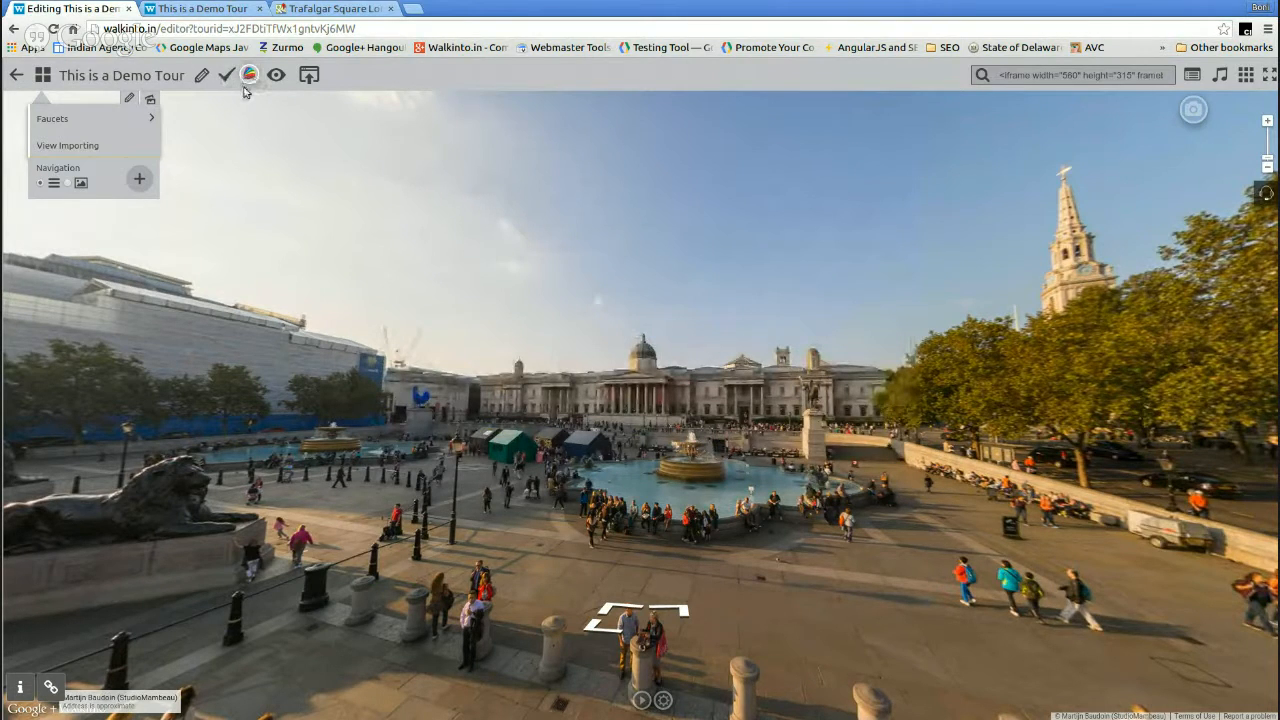
pyautogui.click(250, 74)
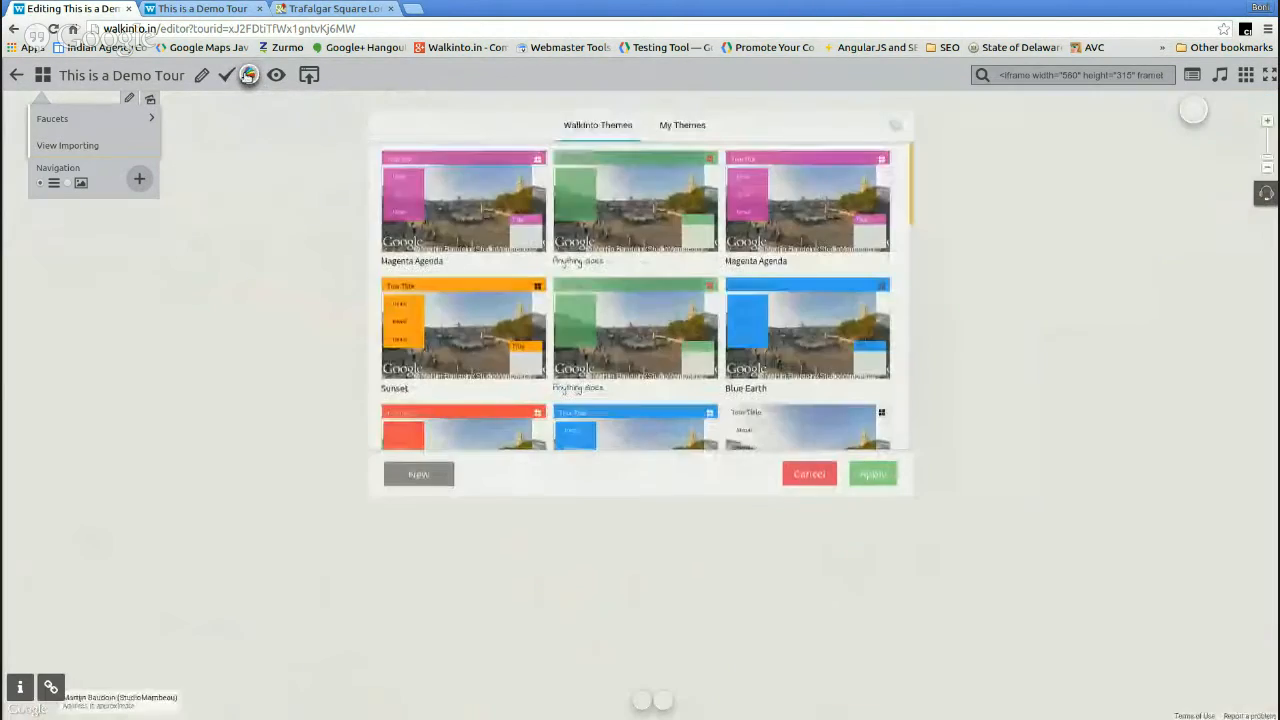
pyautogui.click(666, 128)
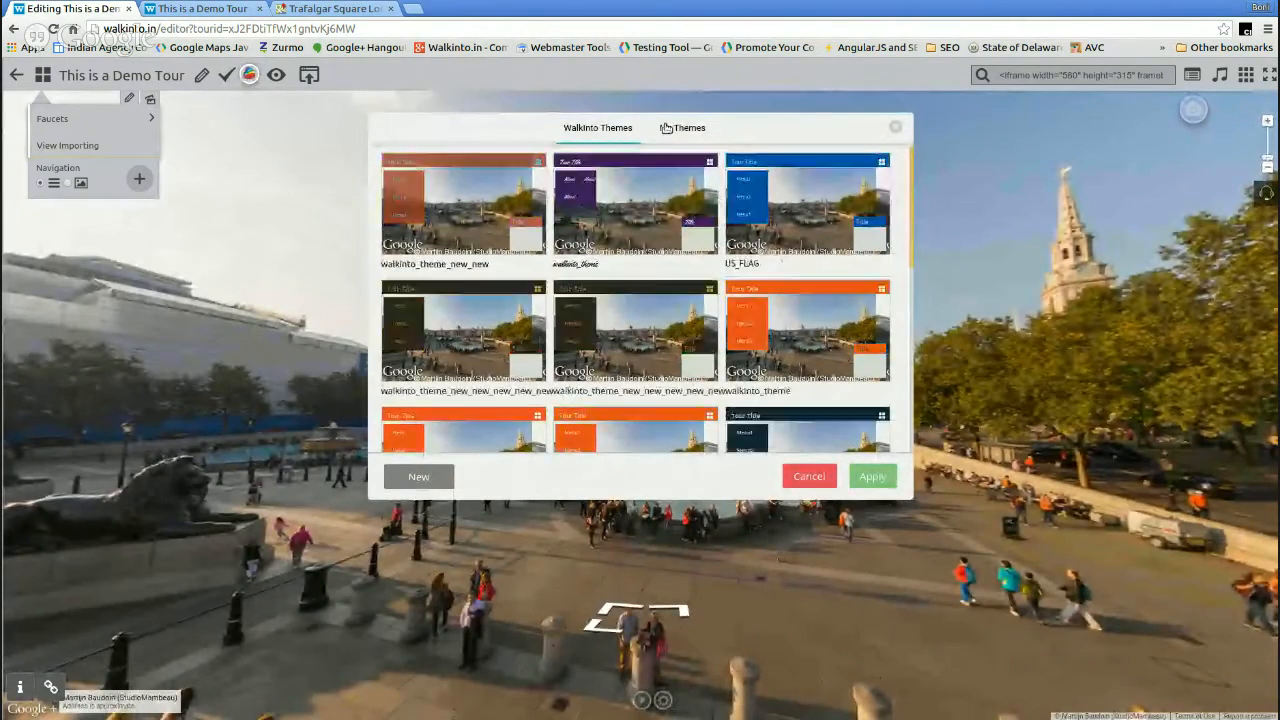
pyautogui.click(666, 128)
pyautogui.scroll(-5, 779, 262)
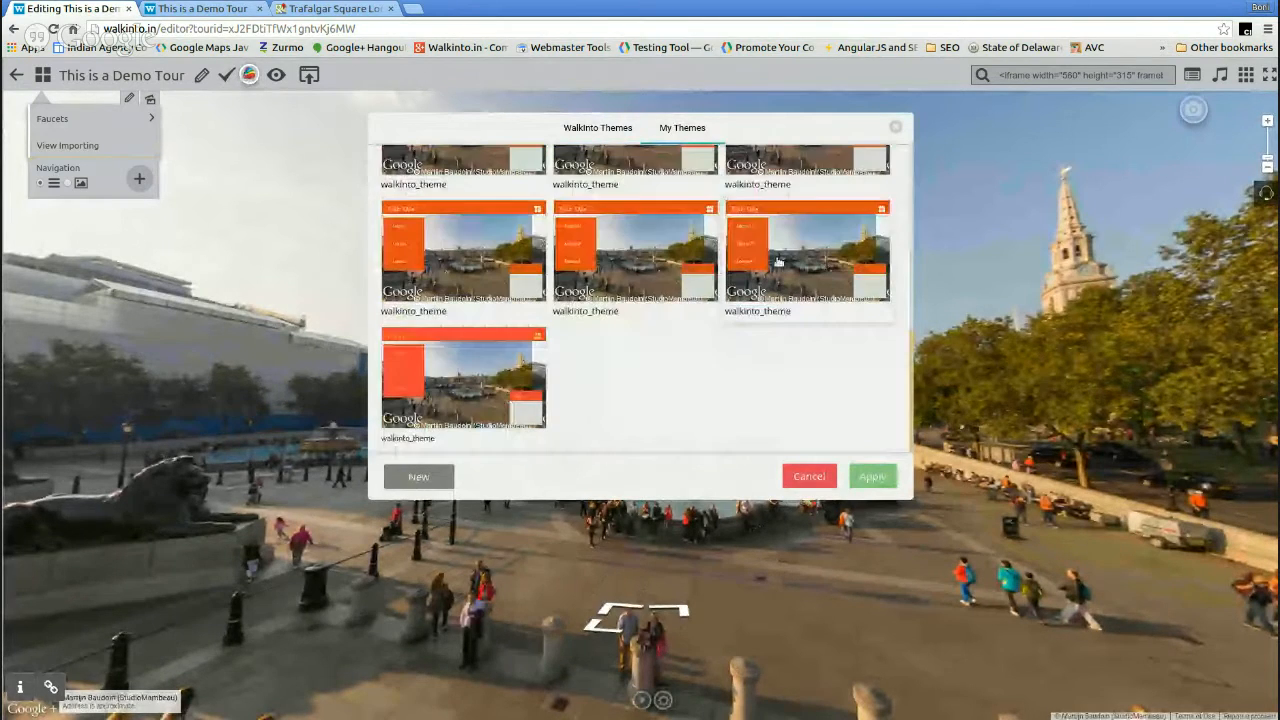
pyautogui.click(779, 262)
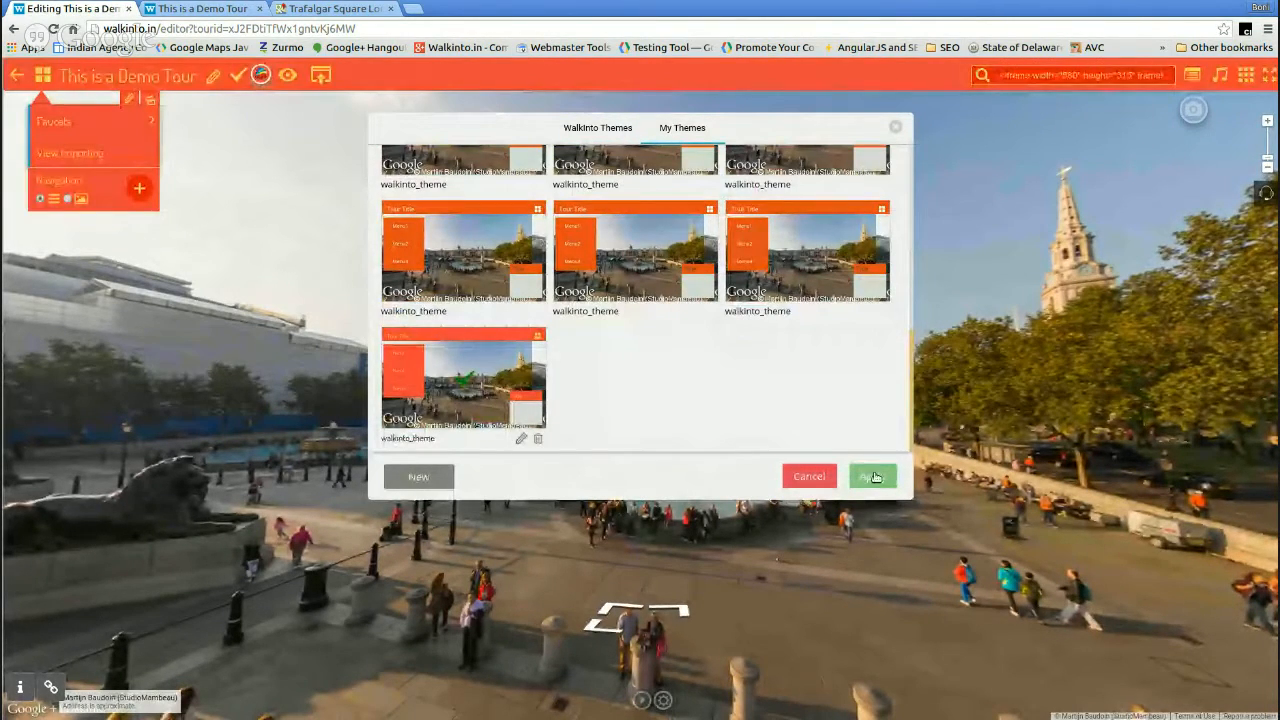
pyautogui.click(871, 476)
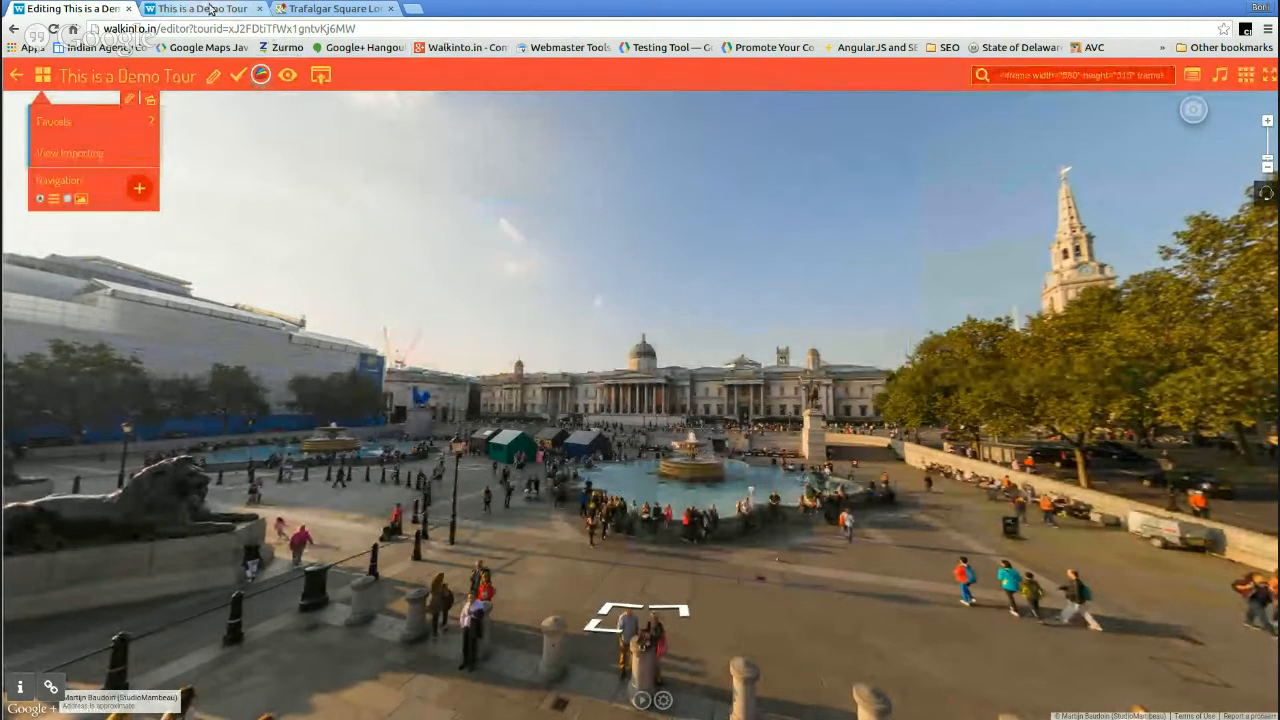
pyautogui.click(287, 75)
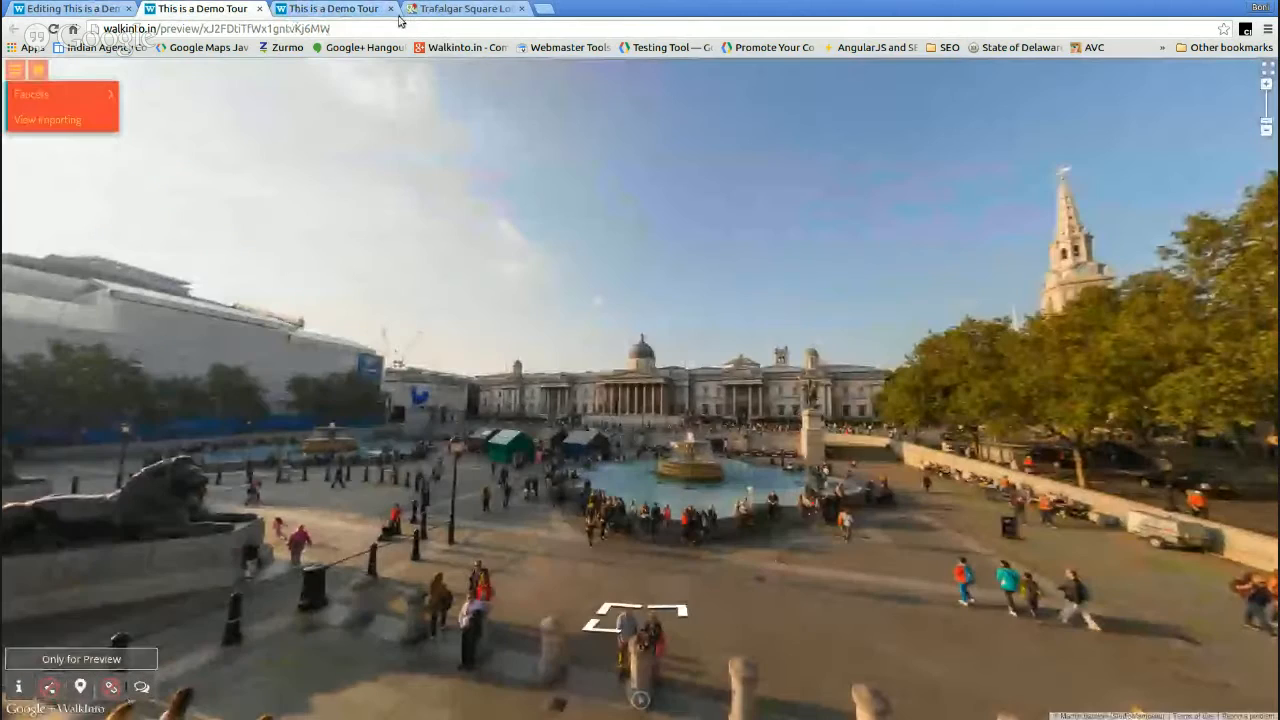
# - Publish the demo tour and open its live page from the Congratulations notice
pyautogui.click(390, 8)
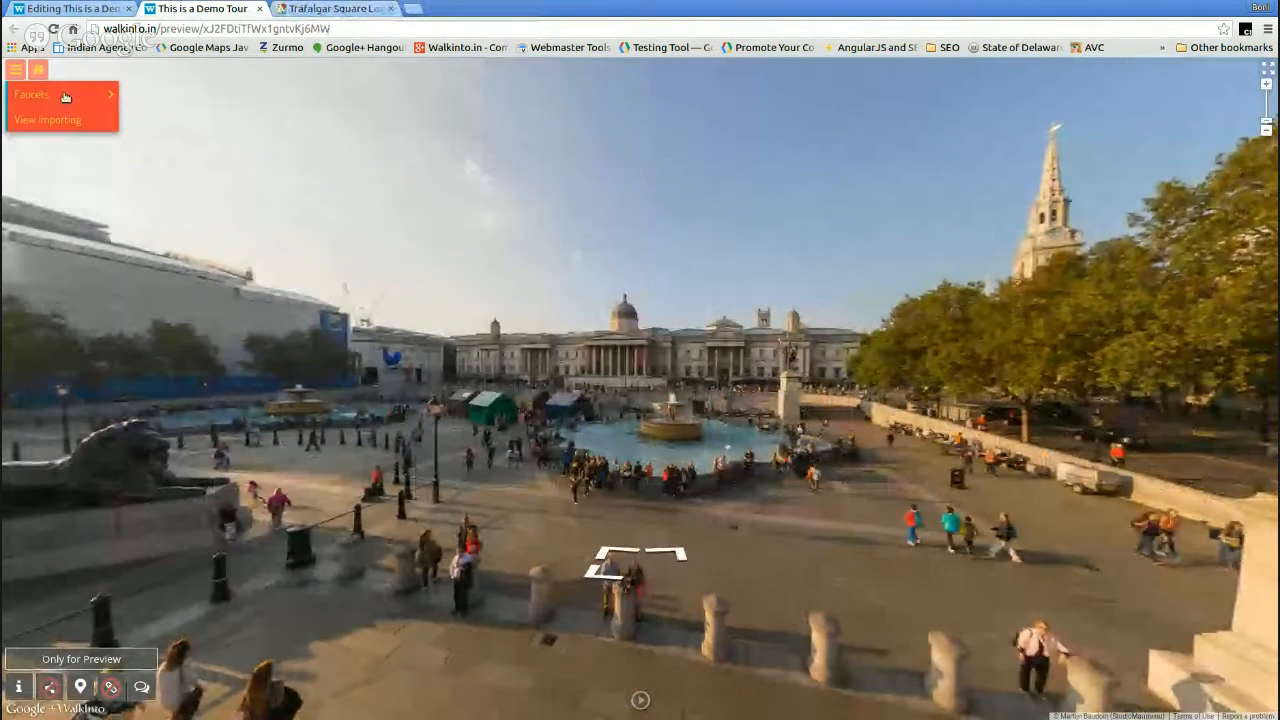
pyautogui.hotkey('ctrl', 'shift', 'Tab')
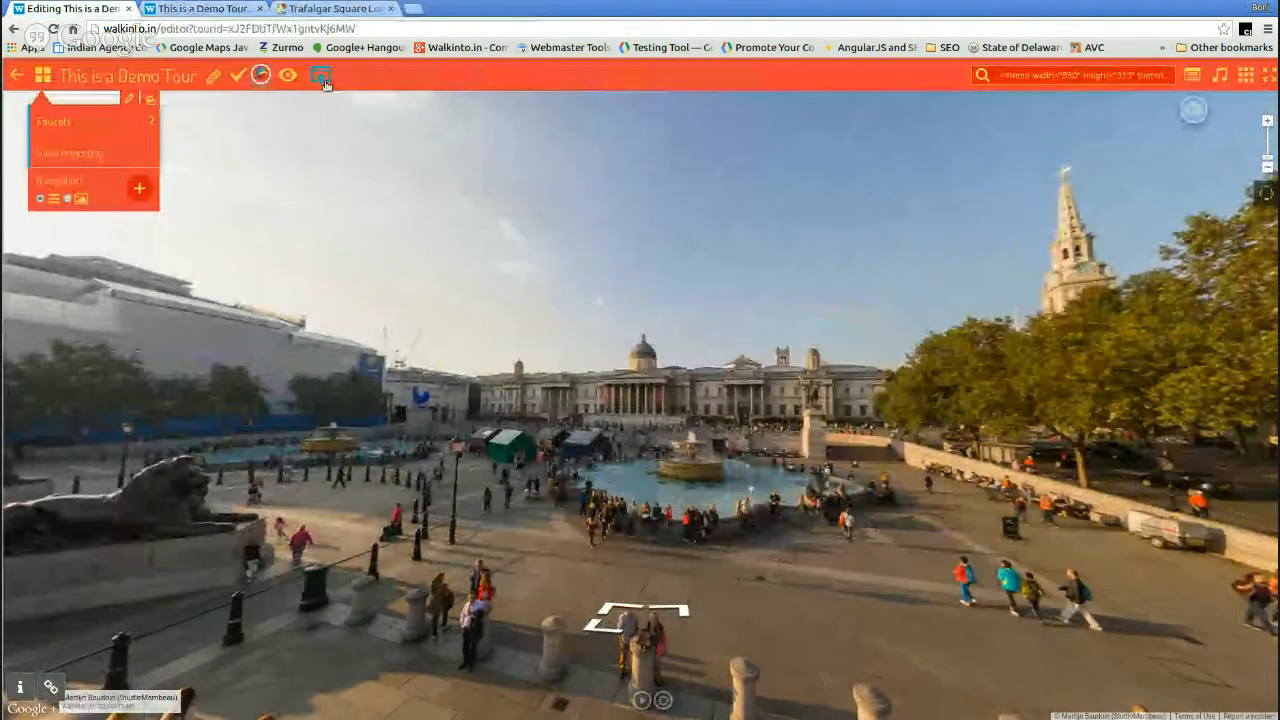
pyautogui.click(323, 79)
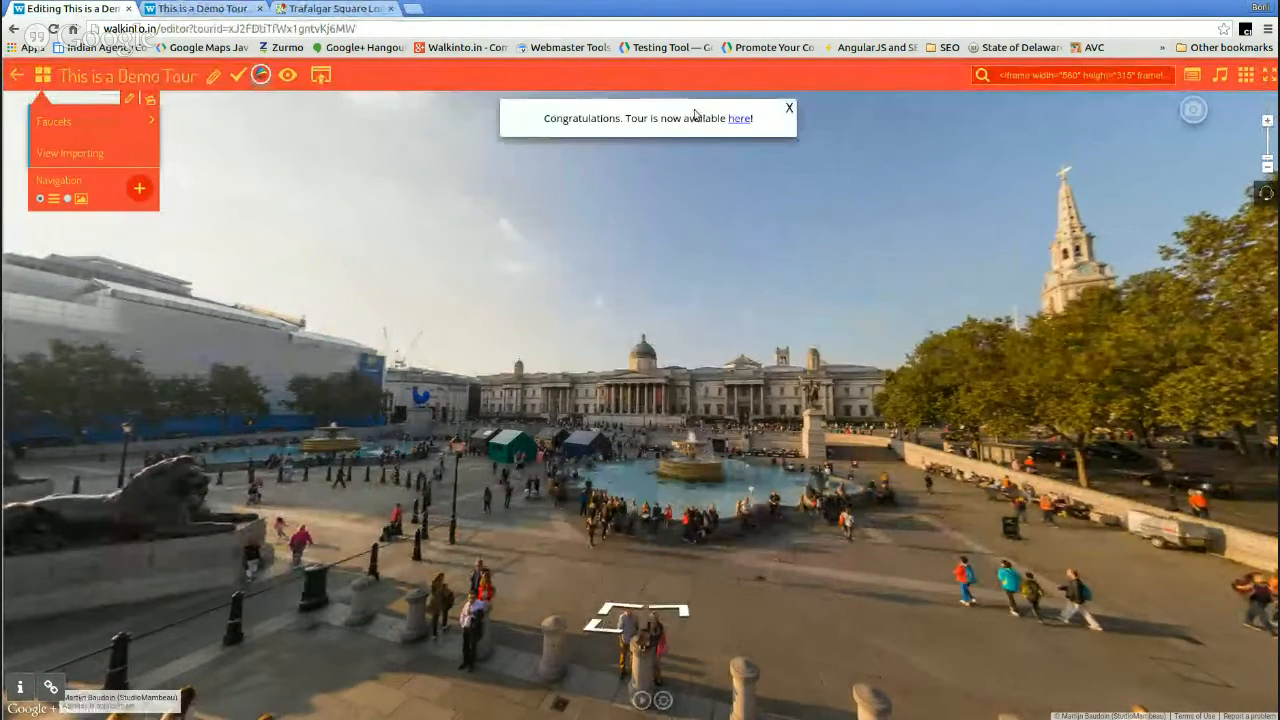
pyautogui.click(740, 119)
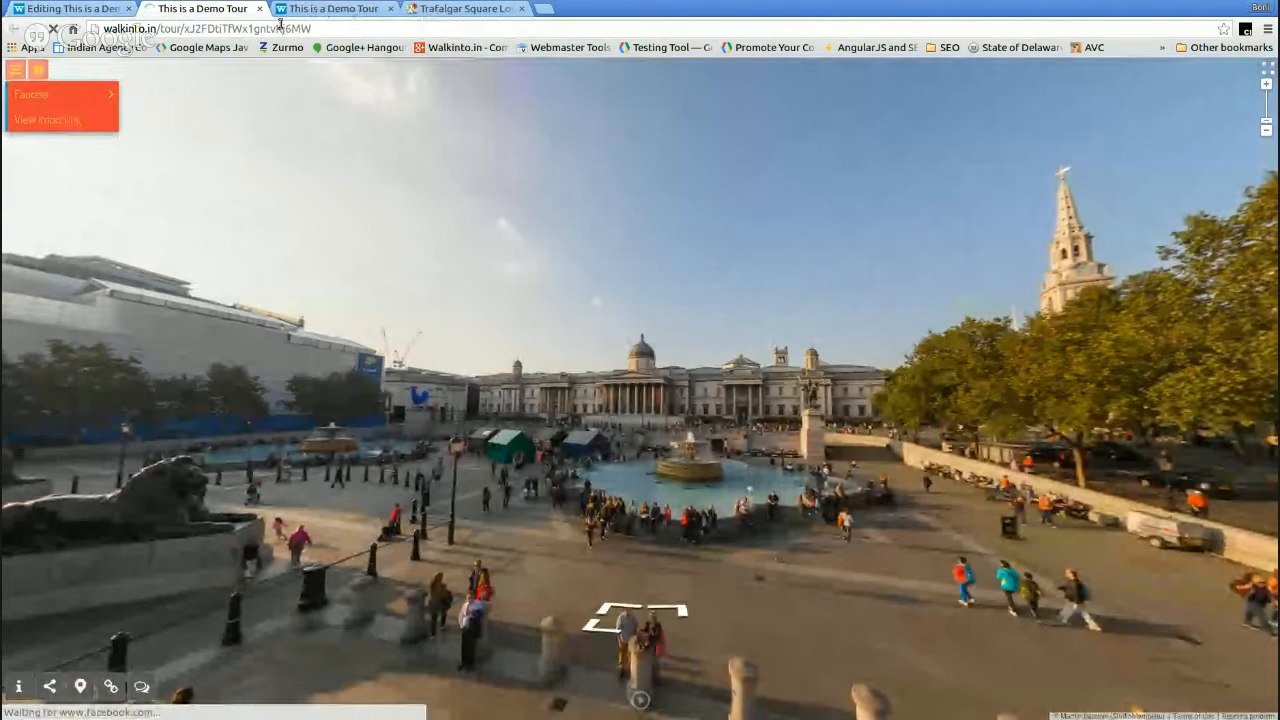
# - Compare the tour preview and published tour tabs
pyautogui.click(358, 14)
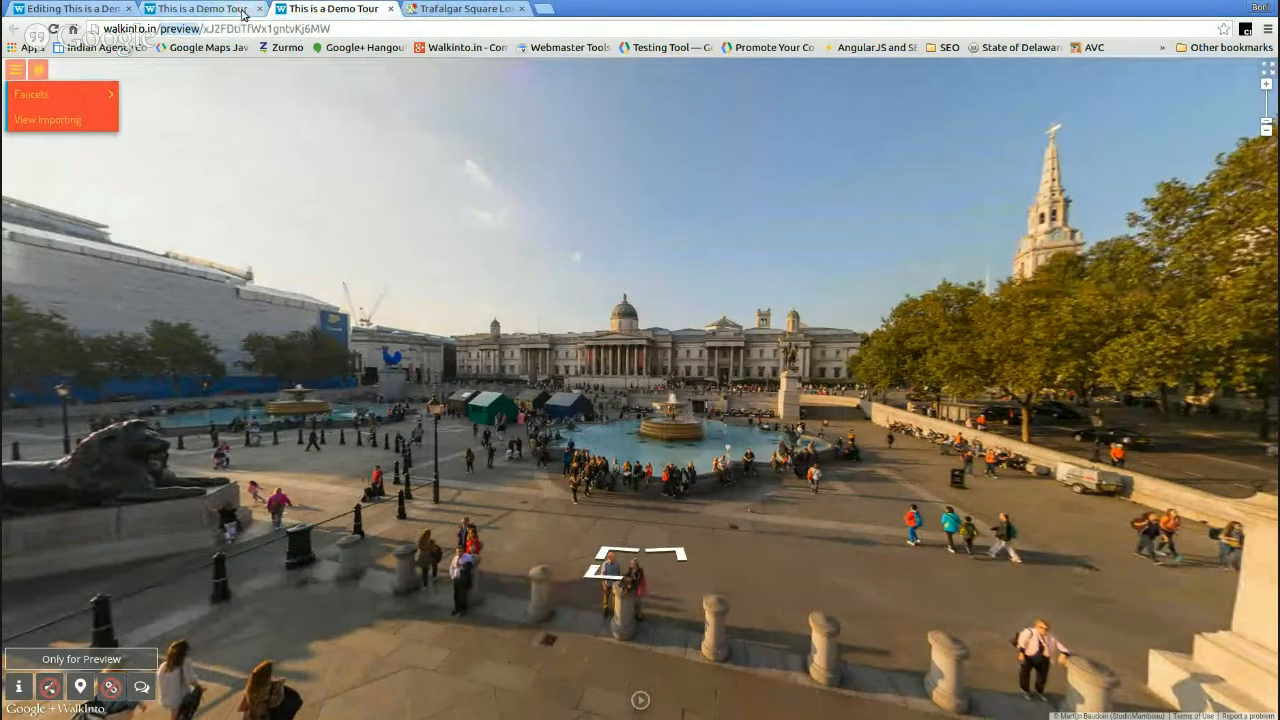
pyautogui.click(243, 14)
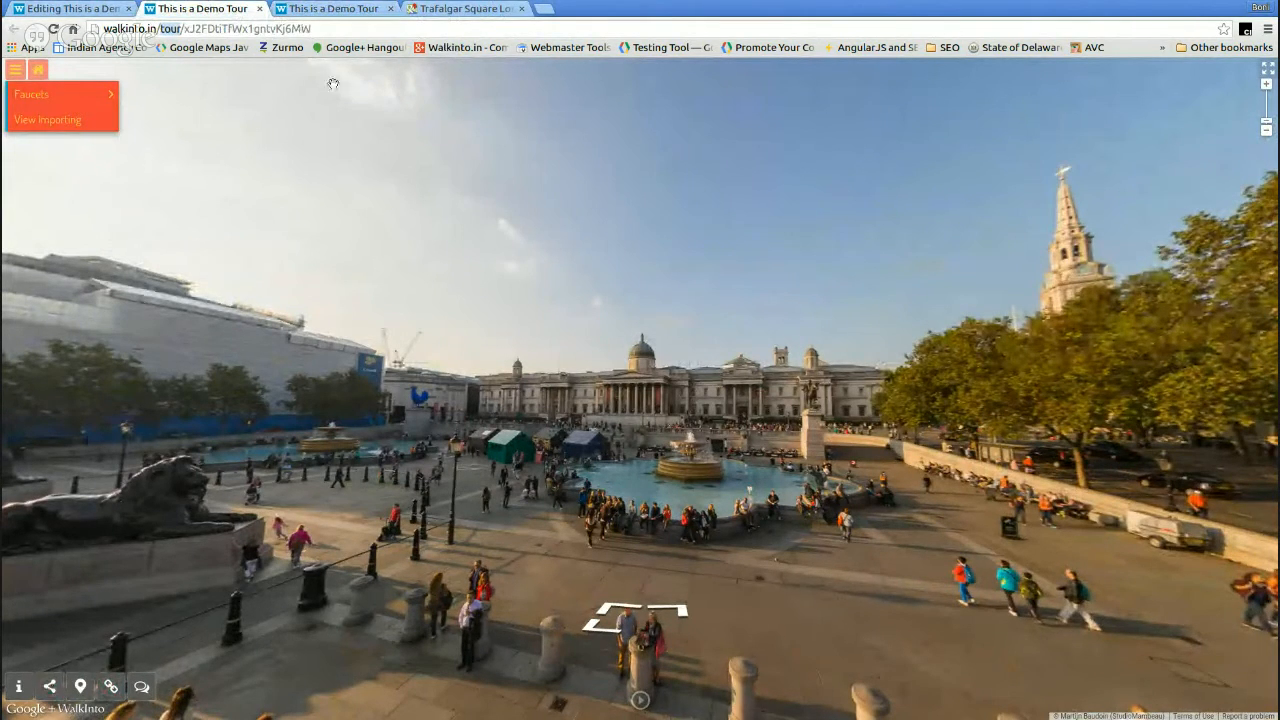
pyautogui.hotkey('ctrl', 'Tab')
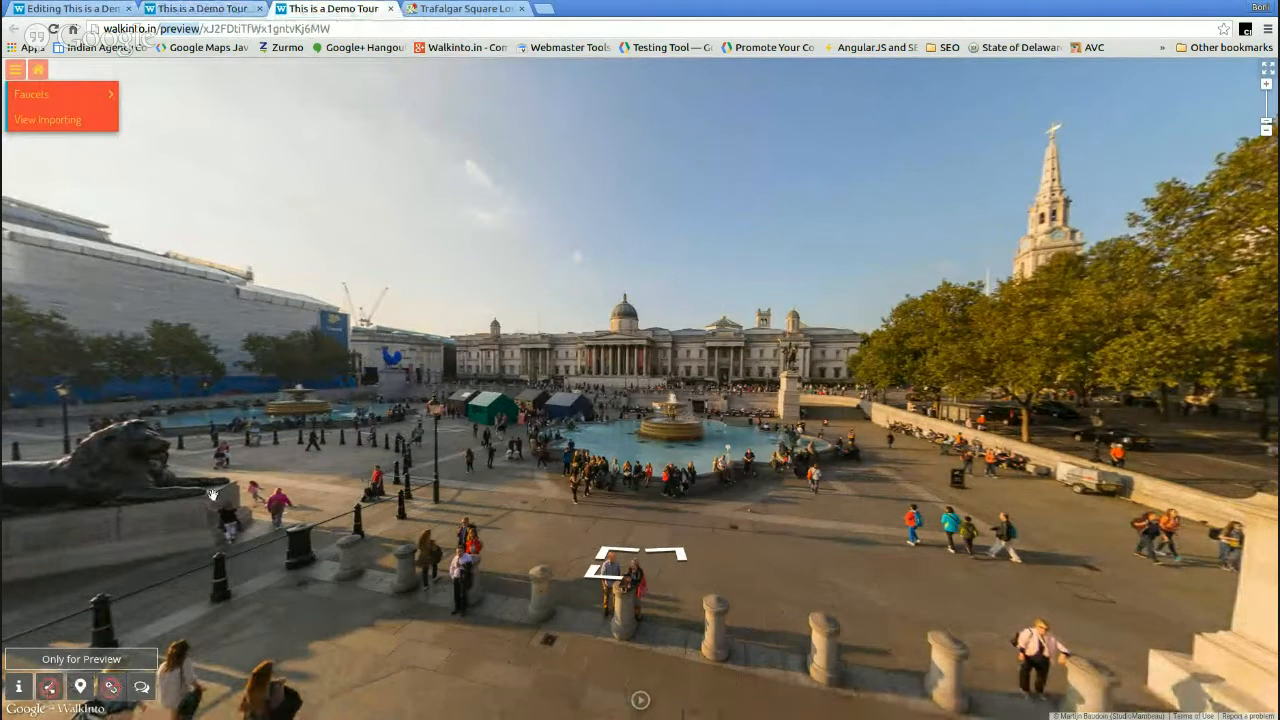
pyautogui.click(229, 10)
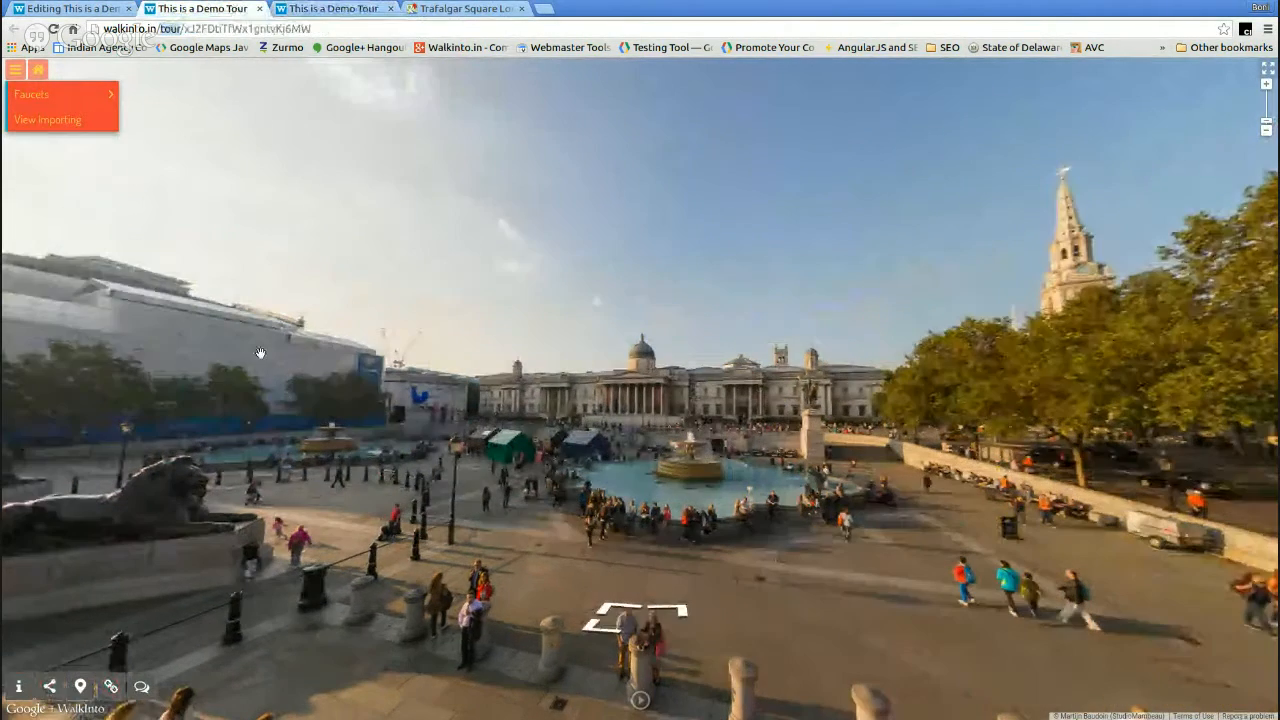
# - Check the published tour's sharing options, map location, description, and comments
pyautogui.click(49, 687)
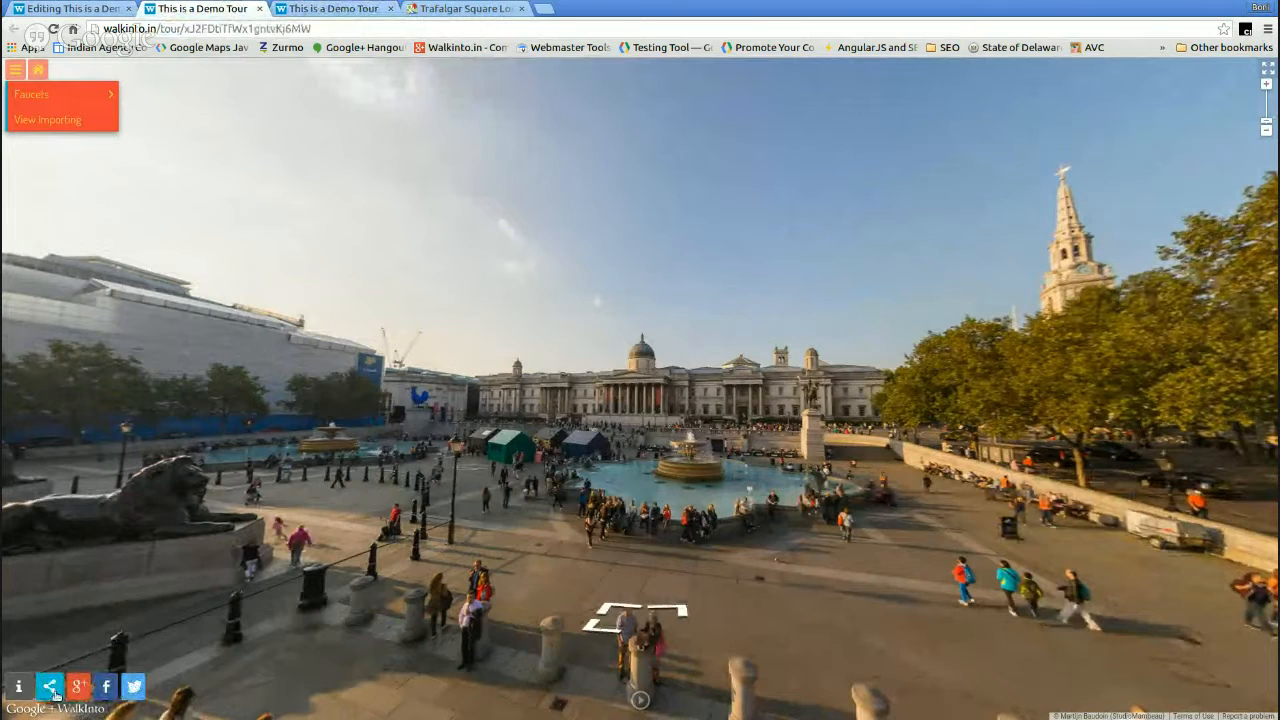
pyautogui.click(50, 690)
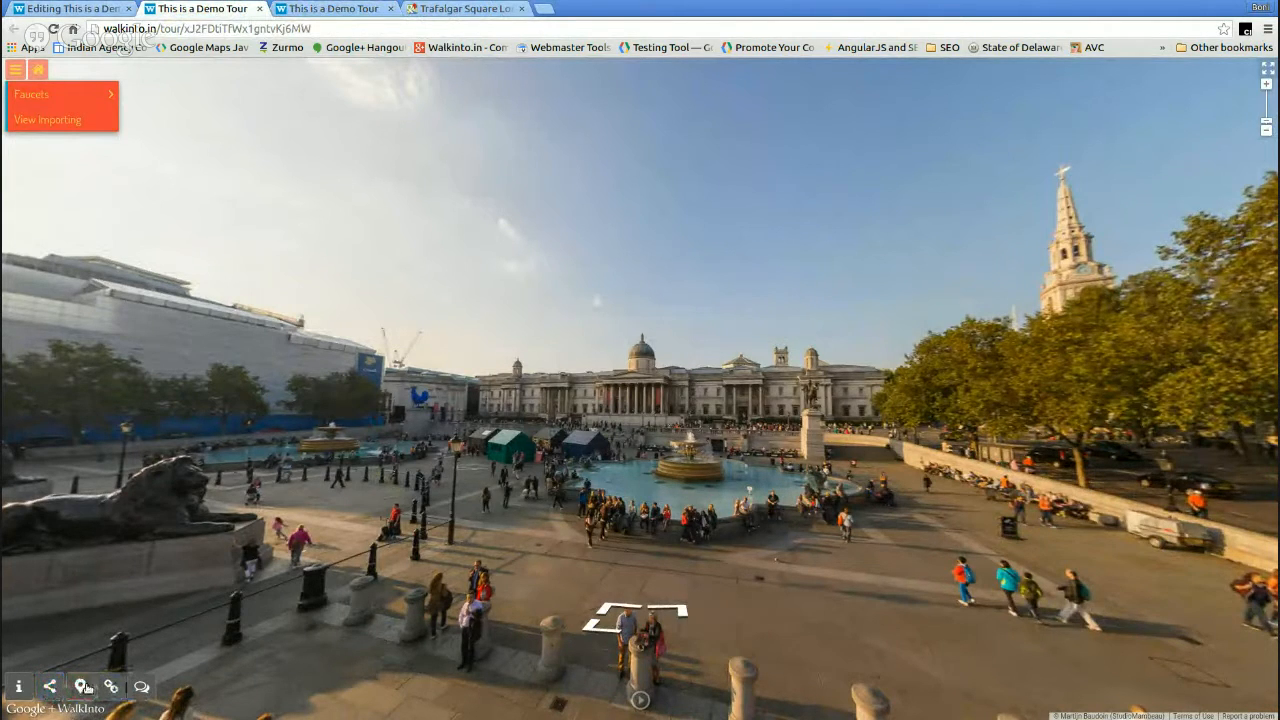
pyautogui.click(81, 687)
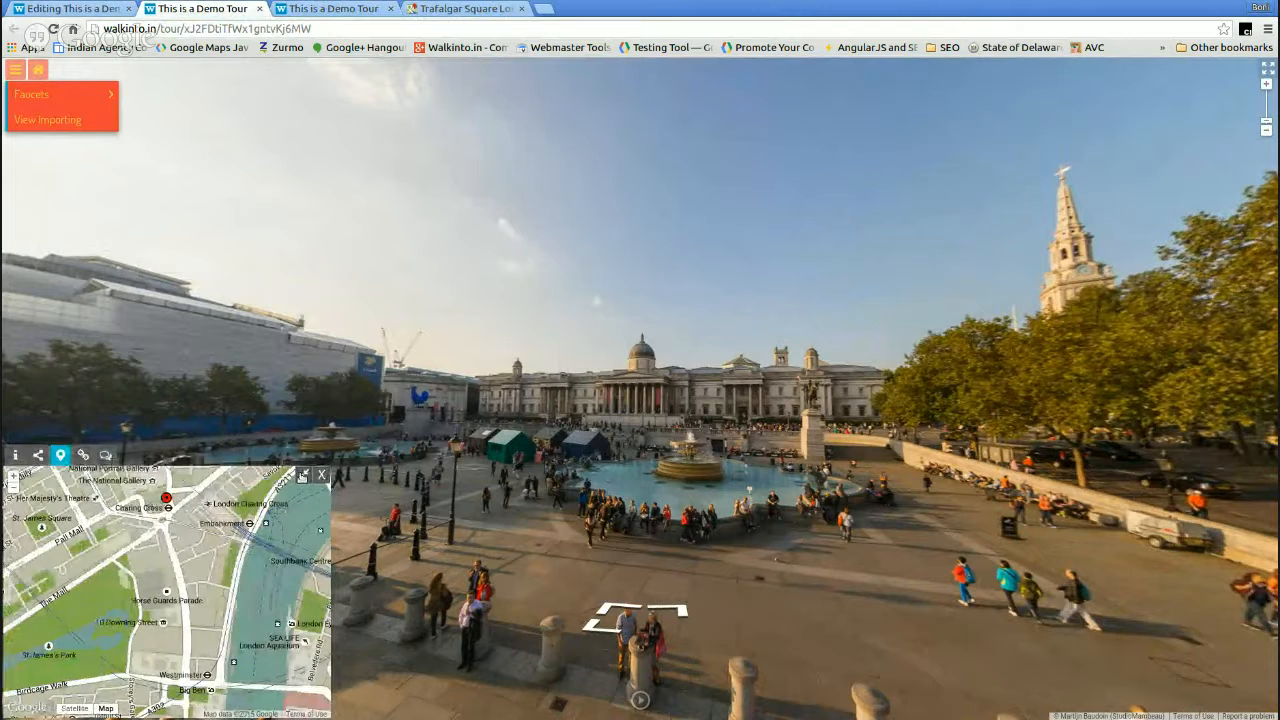
pyautogui.click(302, 475)
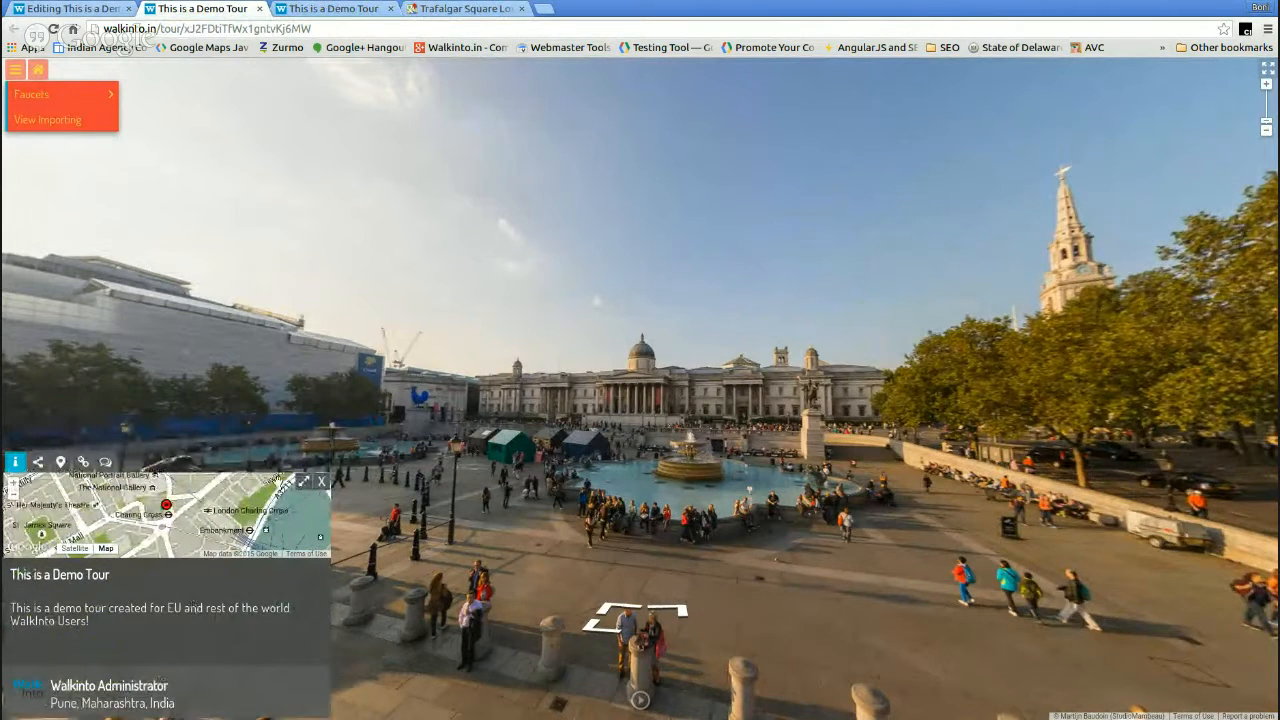
pyautogui.click(103, 463)
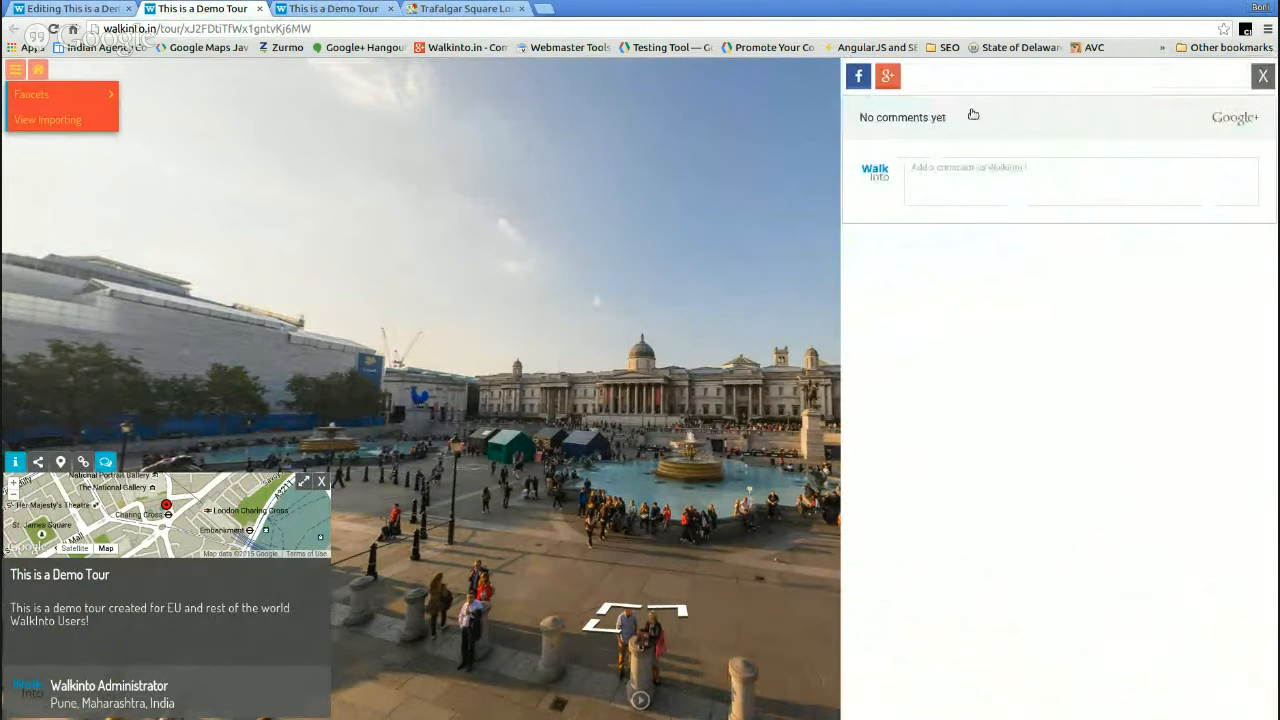
pyautogui.click(1263, 77)
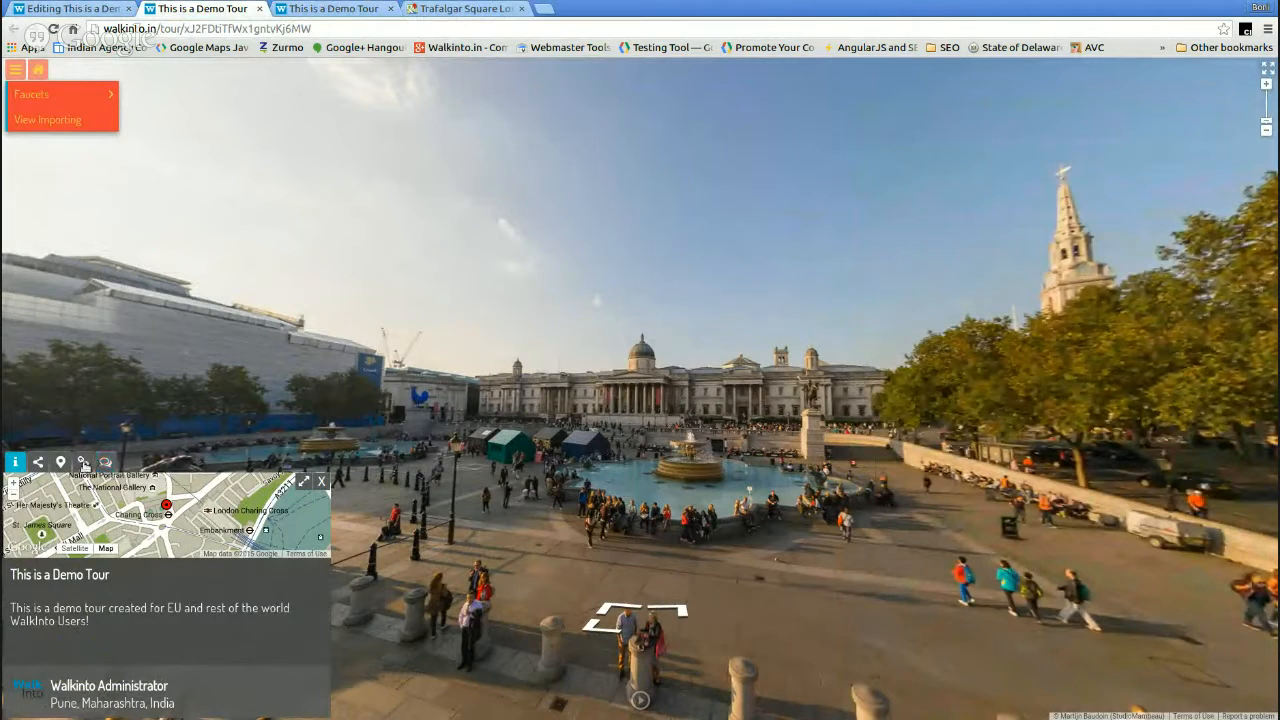
# - View the scene URL, collapse the info panel, pan the panorama, and return to the editor
pyautogui.click(84, 463)
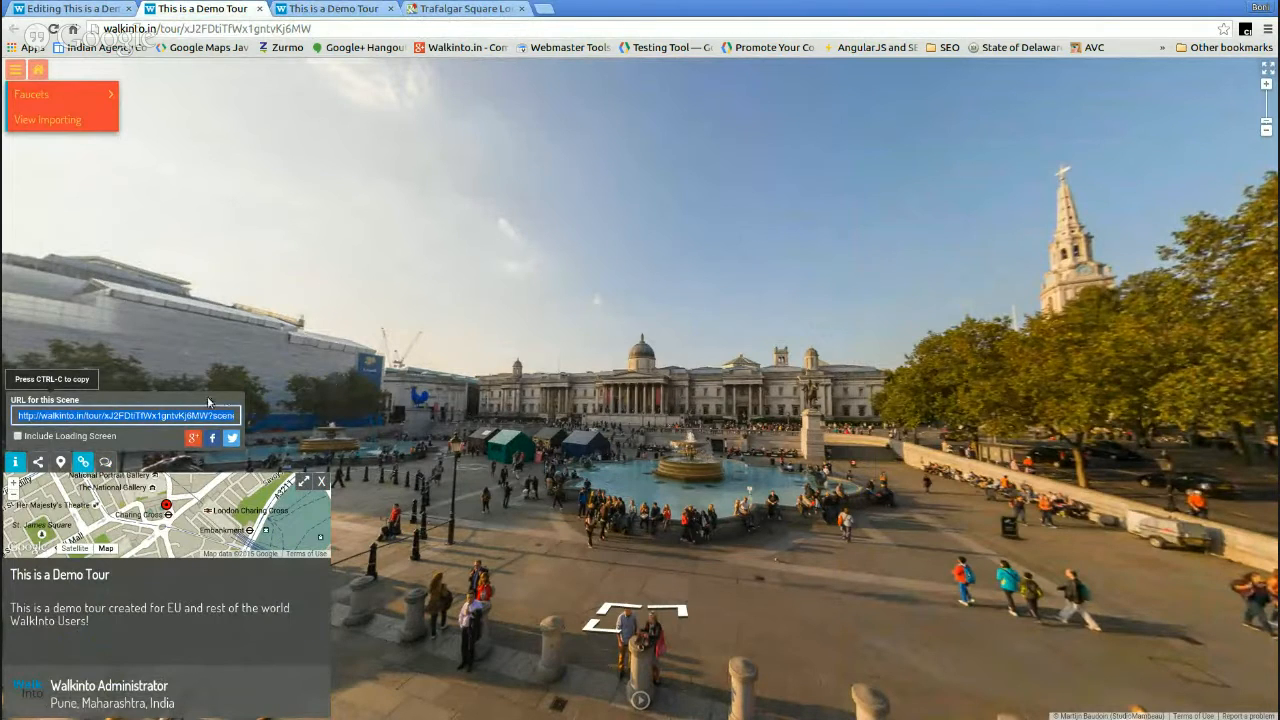
pyautogui.click(83, 463)
pyautogui.click(15, 462)
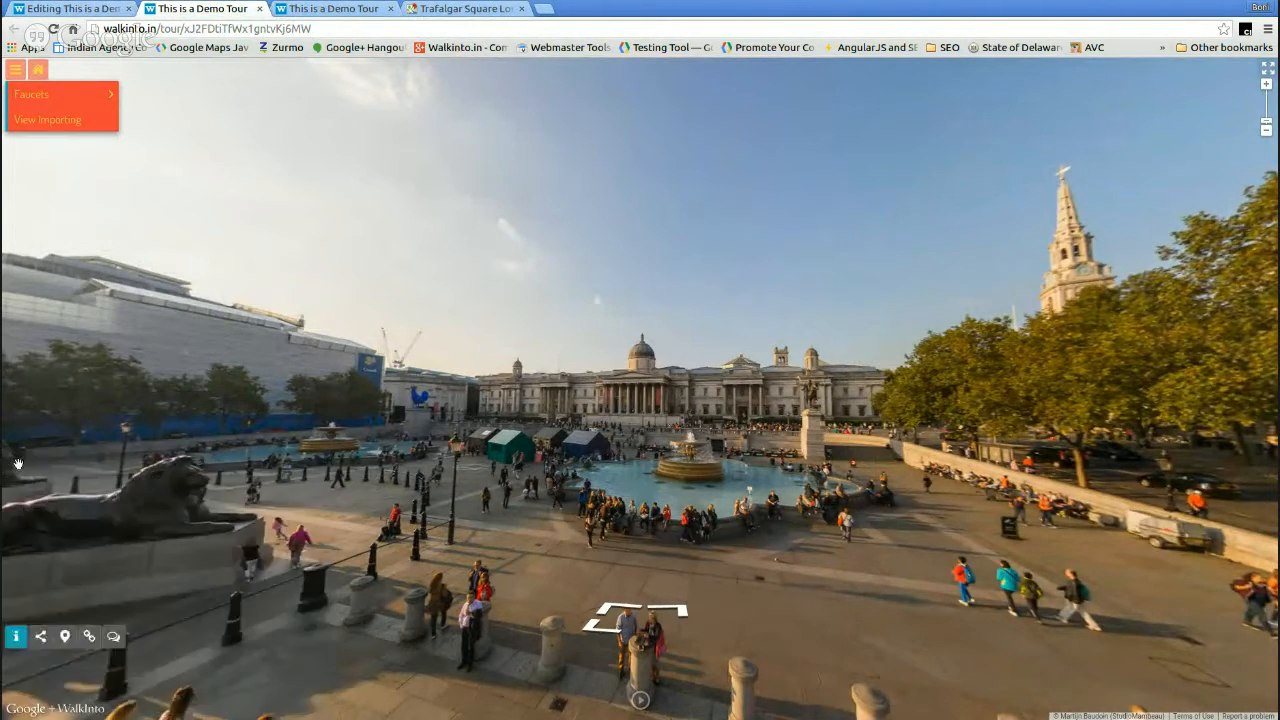
pyautogui.moveTo(515, 292); pyautogui.dragTo(470, 304)
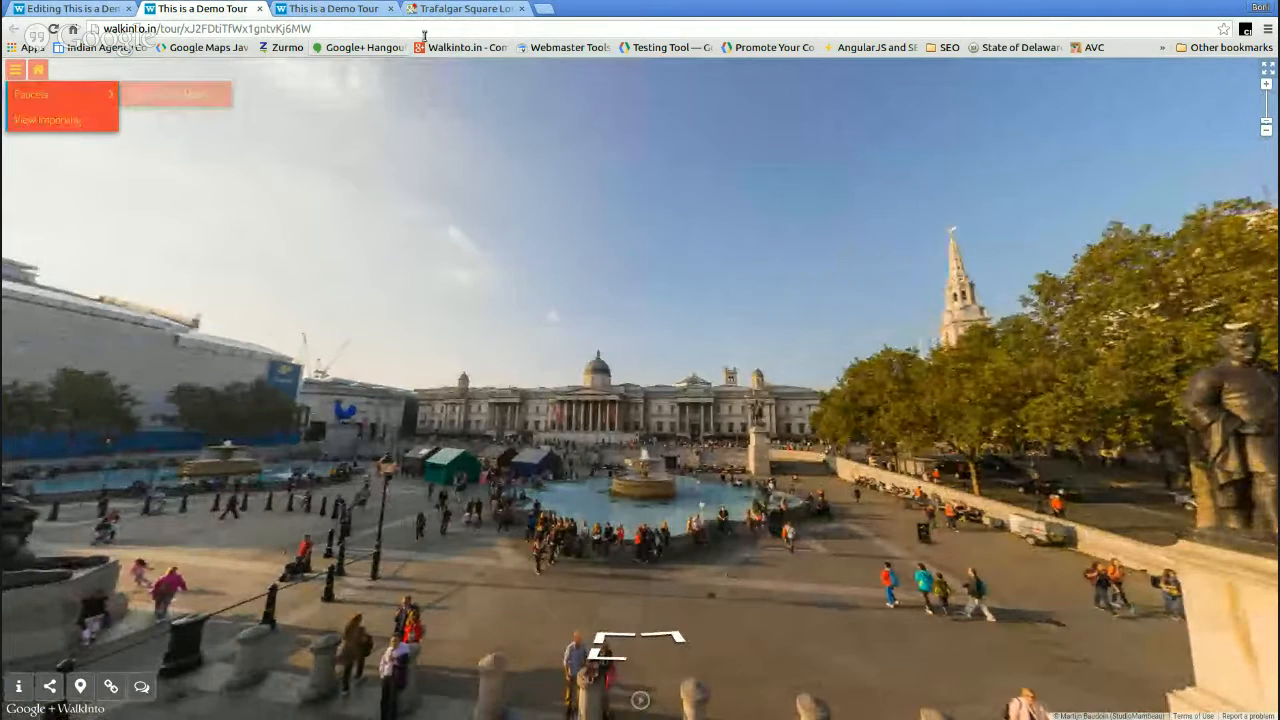
pyautogui.click(114, 9)
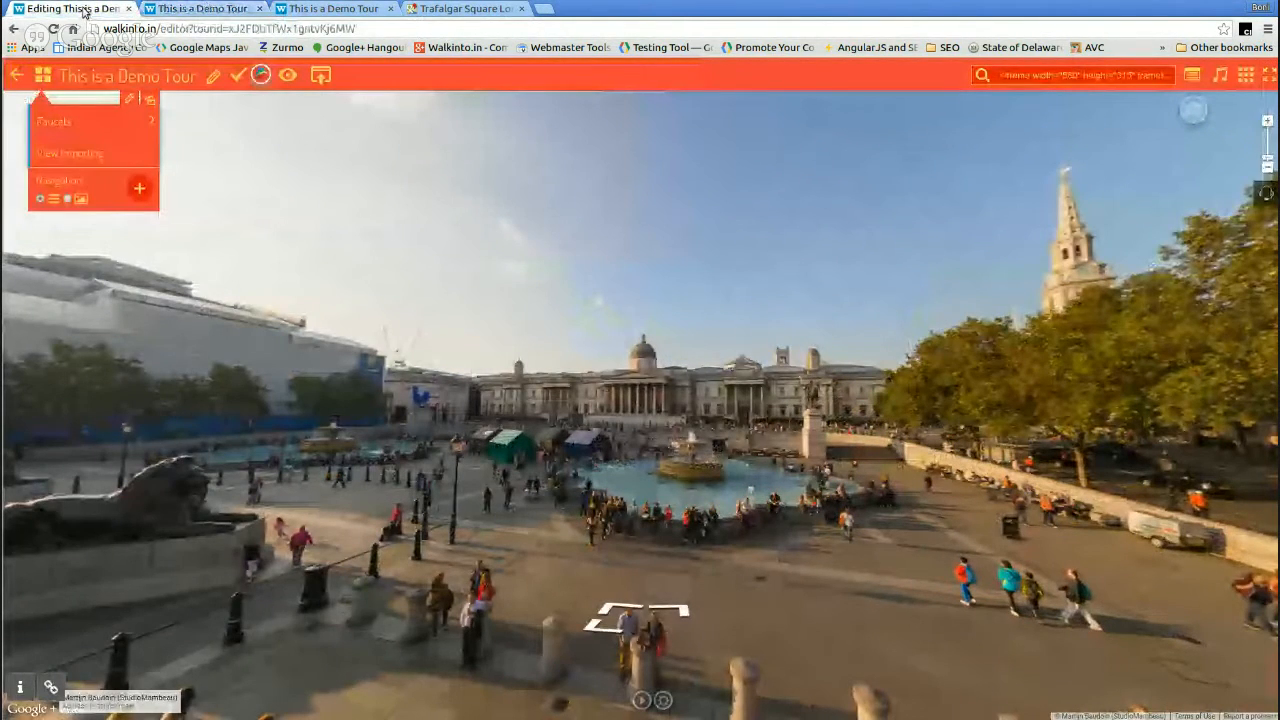
# - Replace the old embed code in the location search with Barcelona and choose Barcelona, Spain
pyautogui.moveTo(783, 424); pyautogui.dragTo(593, 392)
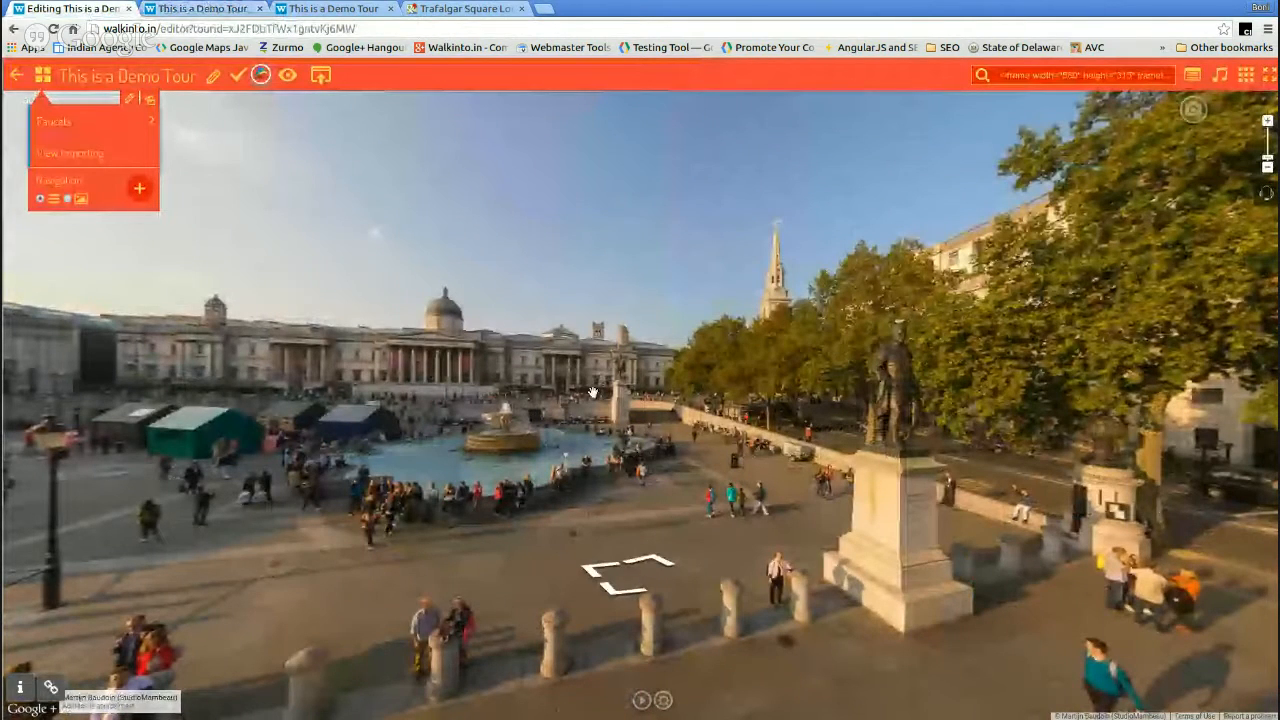
pyautogui.moveTo(593, 392); pyautogui.dragTo(620, 377)
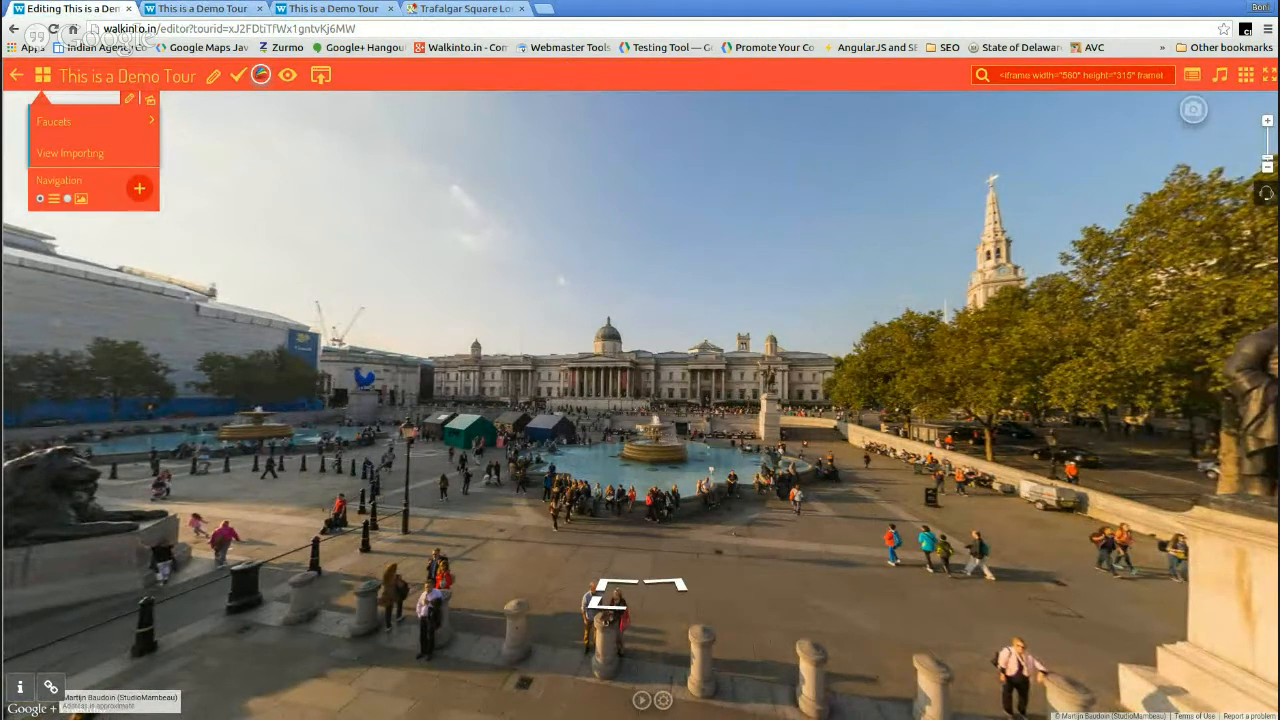
pyautogui.click(1060, 75)
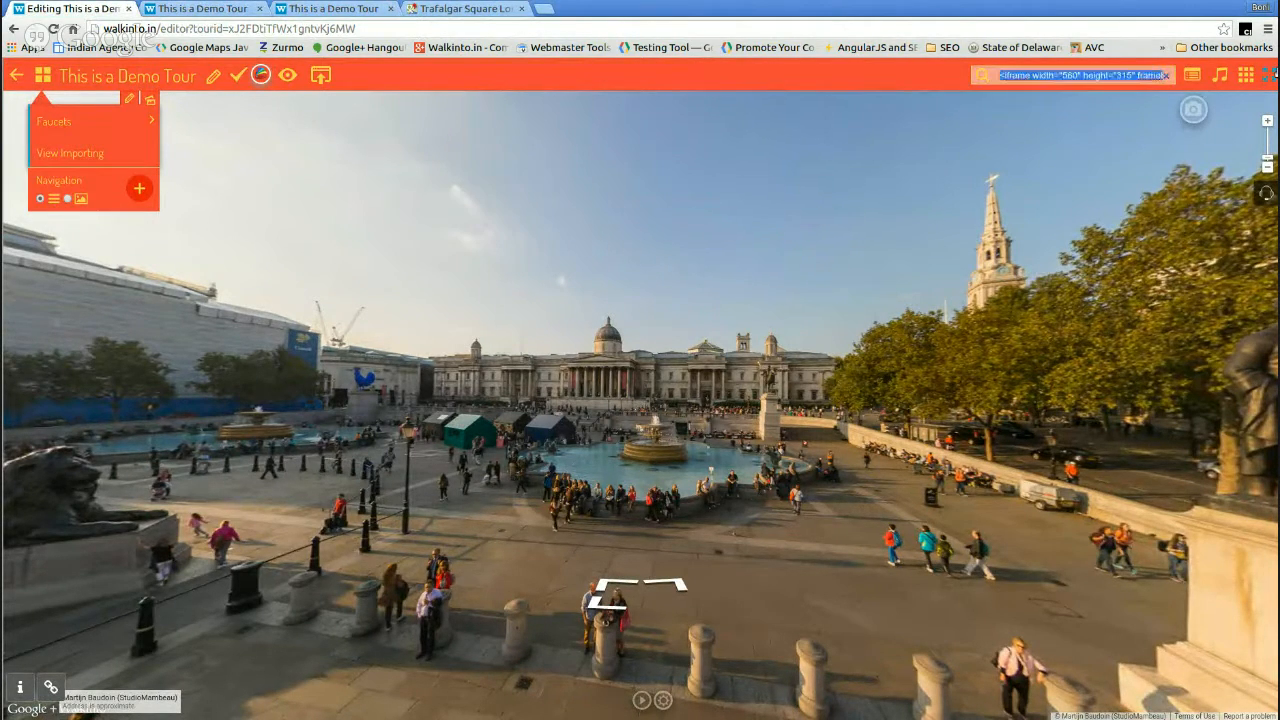
pyautogui.press('BackSpace')
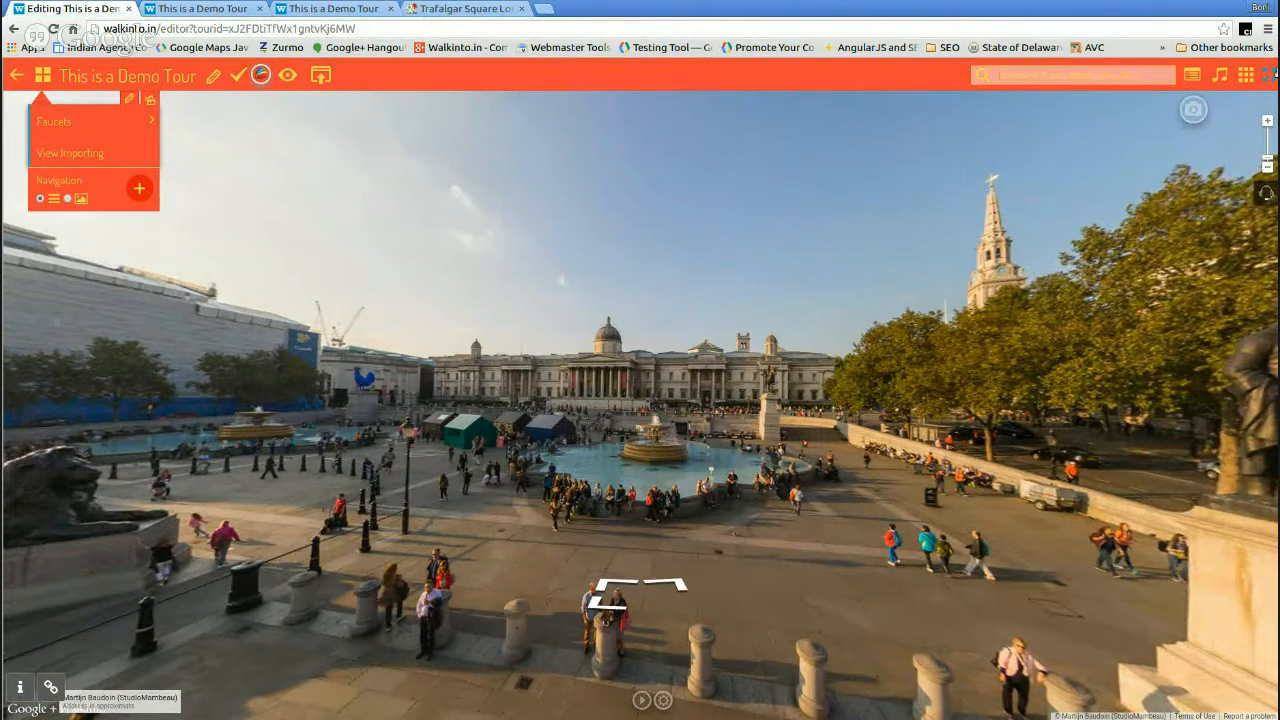
pyautogui.write('Narcelona')
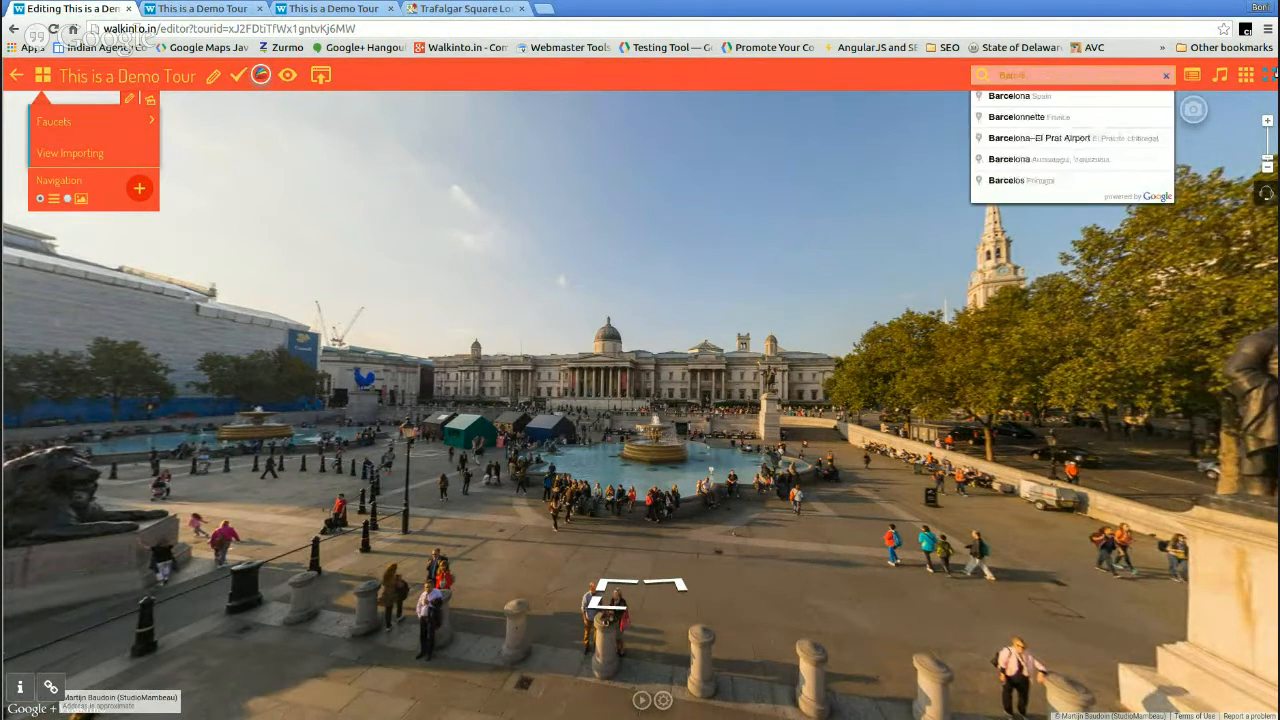
pyautogui.click(1027, 102)
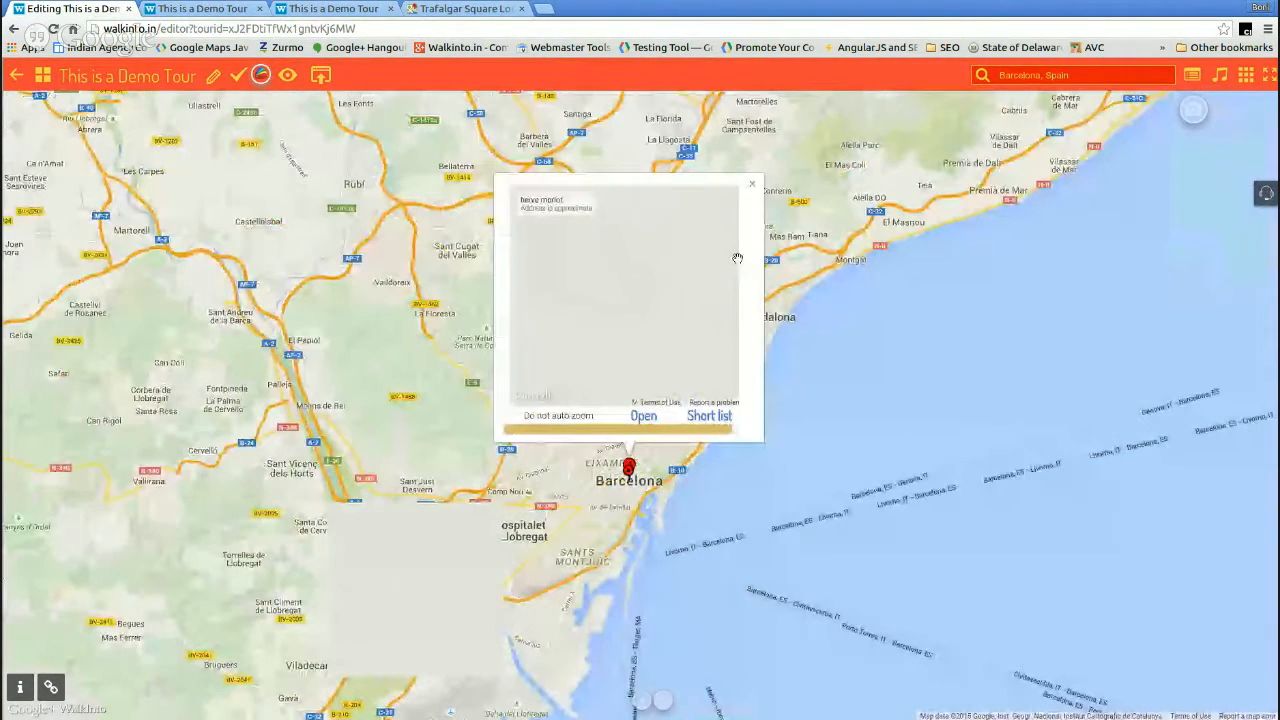
# - Zoom the map into streets near Plaça de Catalunya and drop a Street View marker
pyautogui.click(753, 184)
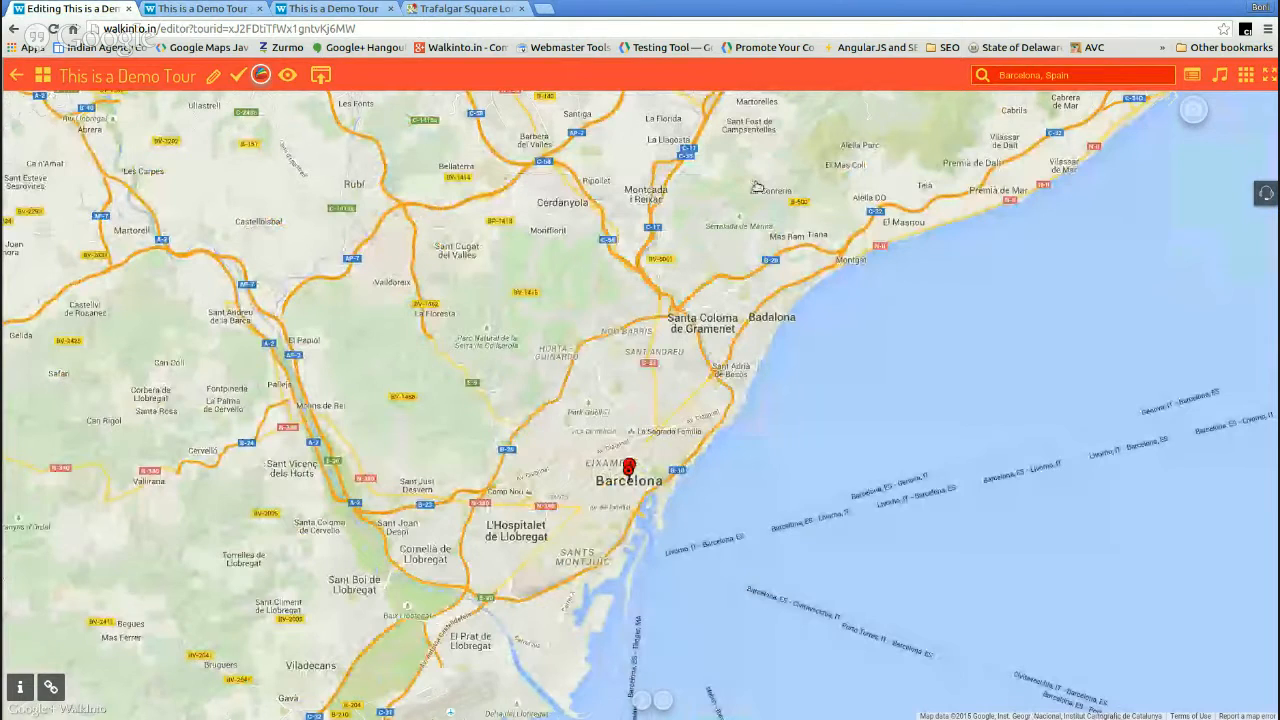
pyautogui.scroll(2, 660, 397)
pyautogui.moveTo(557, 506); pyautogui.dragTo(568, 119)
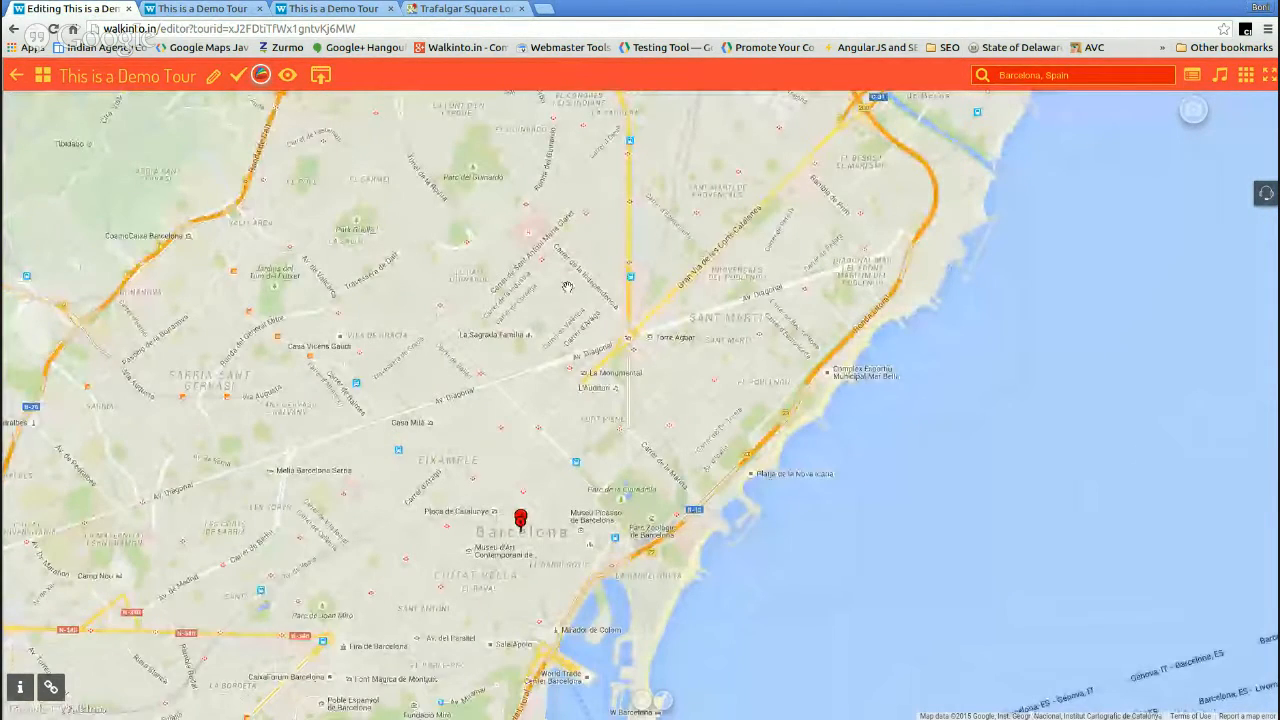
pyautogui.moveTo(567, 287); pyautogui.dragTo(801, 227)
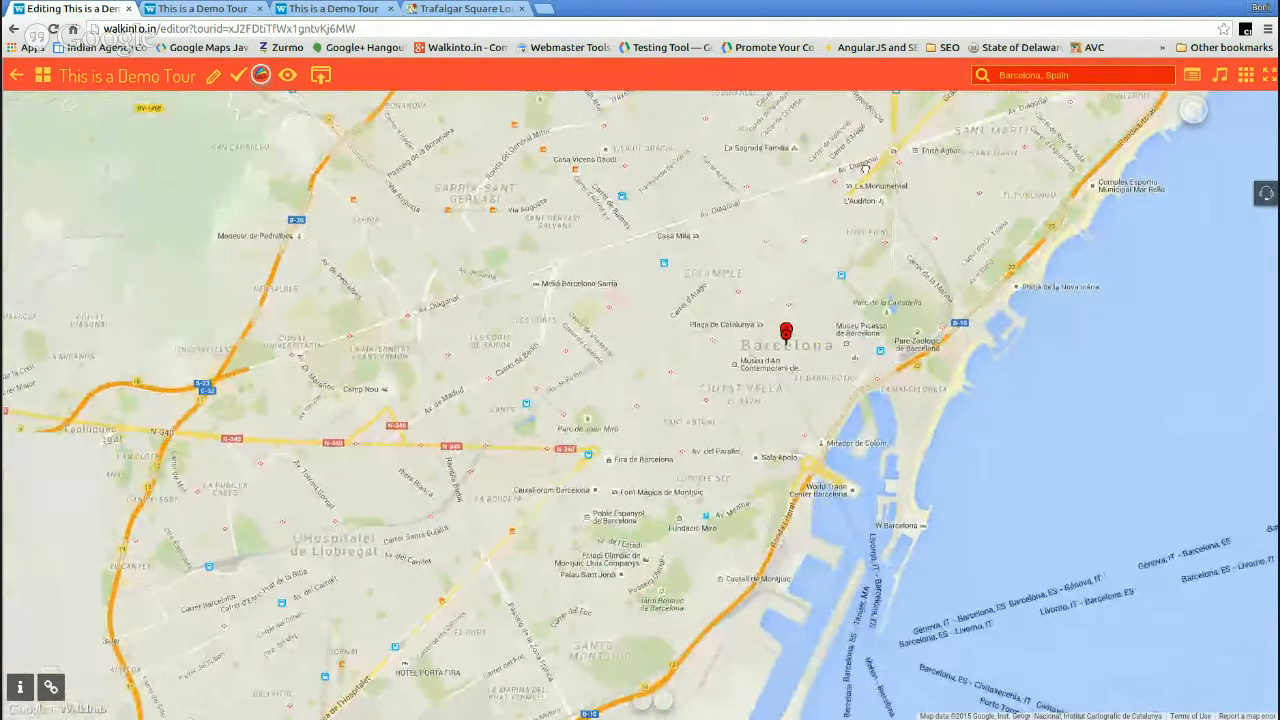
pyautogui.doubleClick(769, 310)
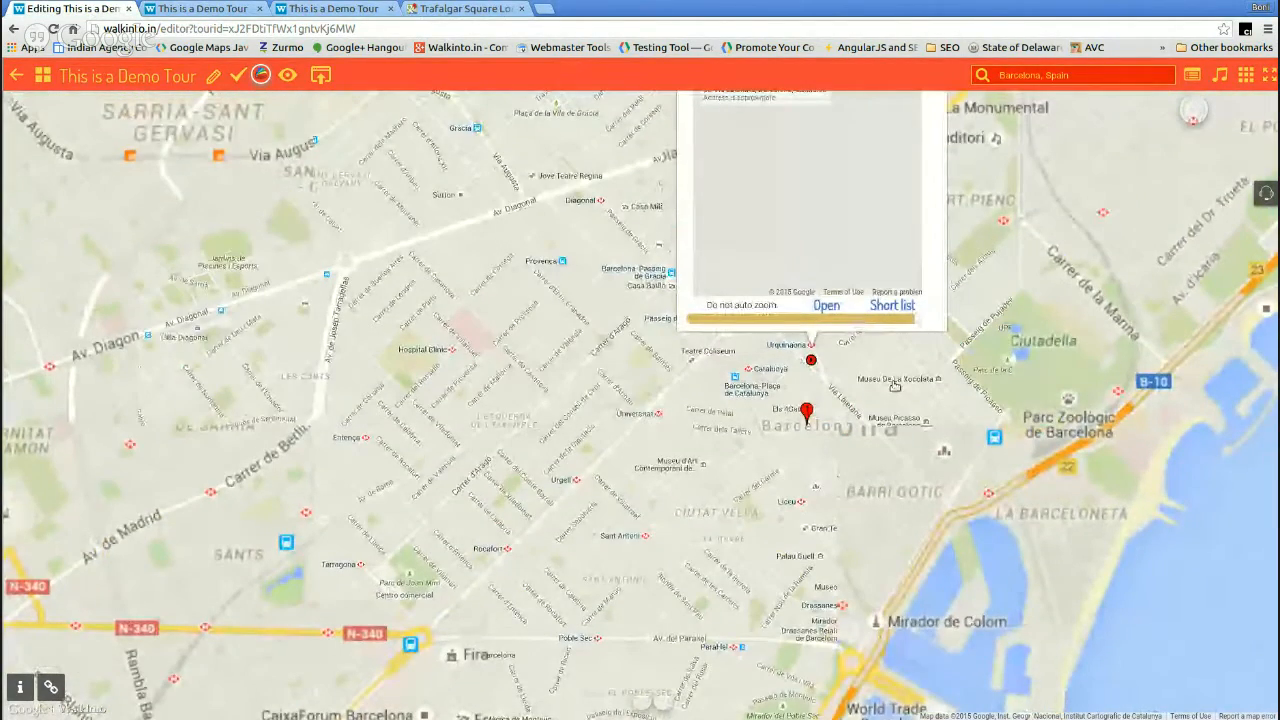
pyautogui.moveTo(881, 392); pyautogui.dragTo(749, 473)
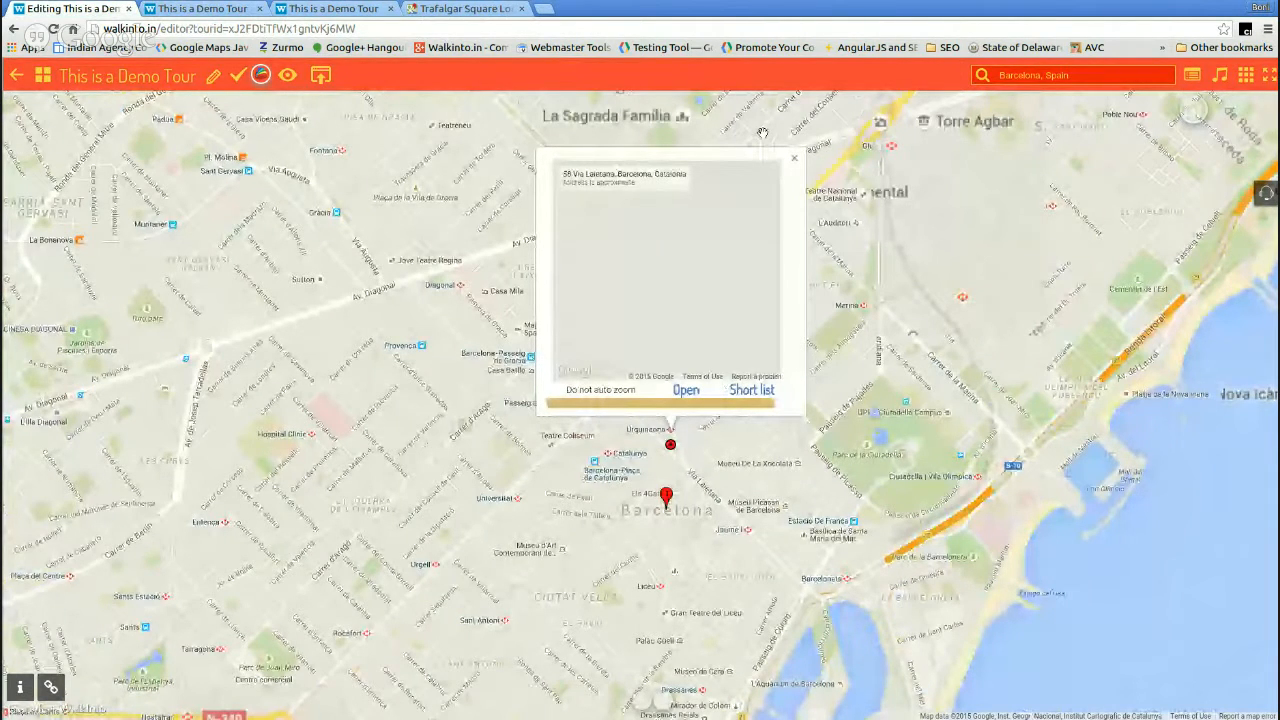
pyautogui.doubleClick(771, 396)
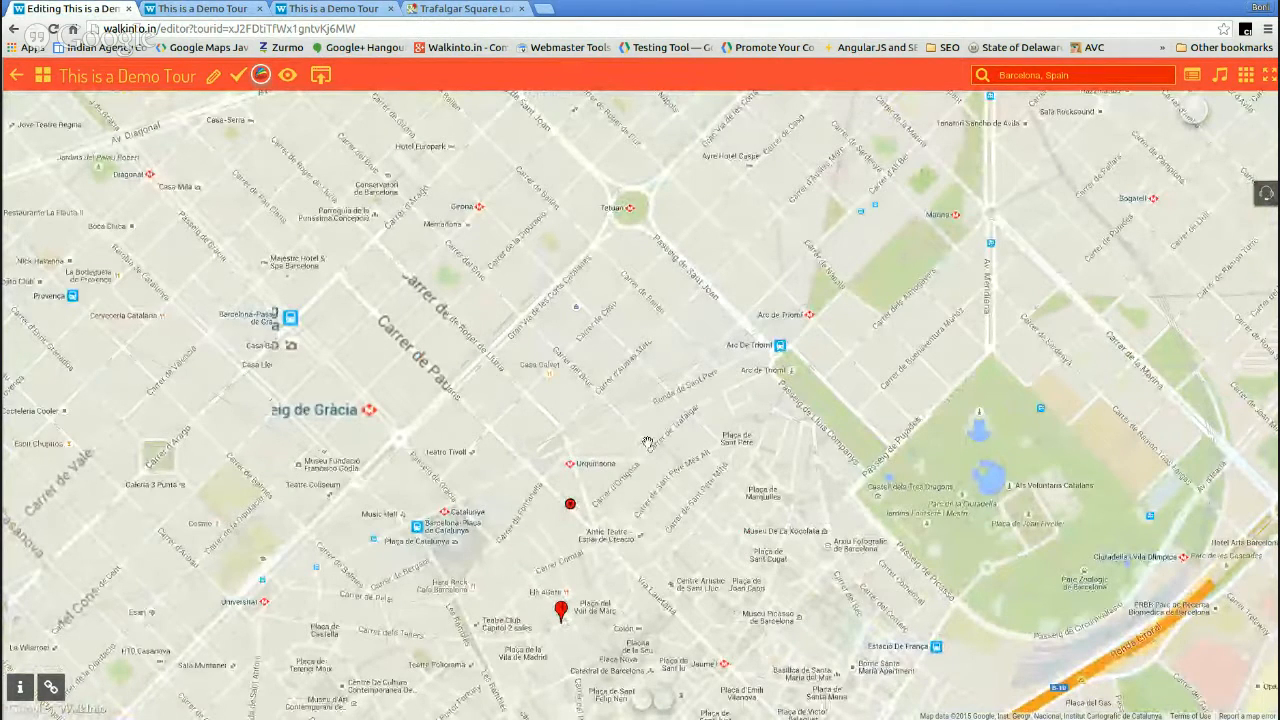
pyautogui.click(612, 368)
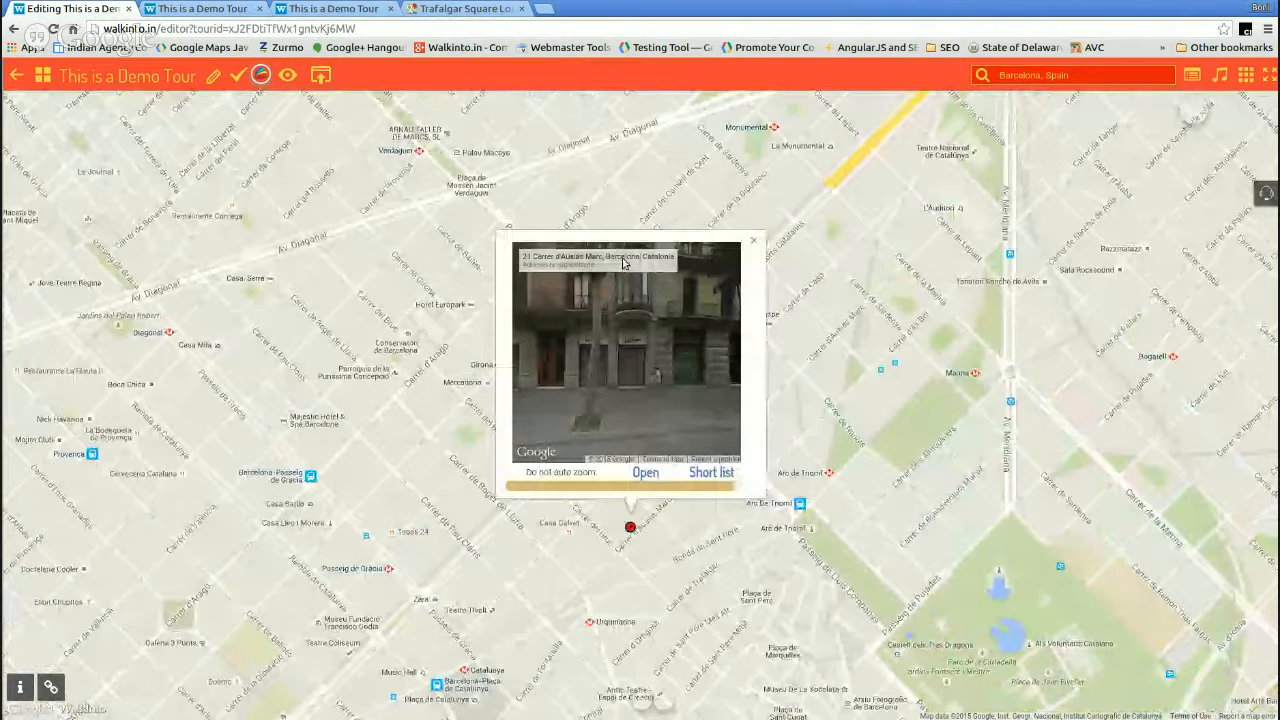
# - Open the full Barcelona street view and move forward along the road
pyautogui.click(624, 262)
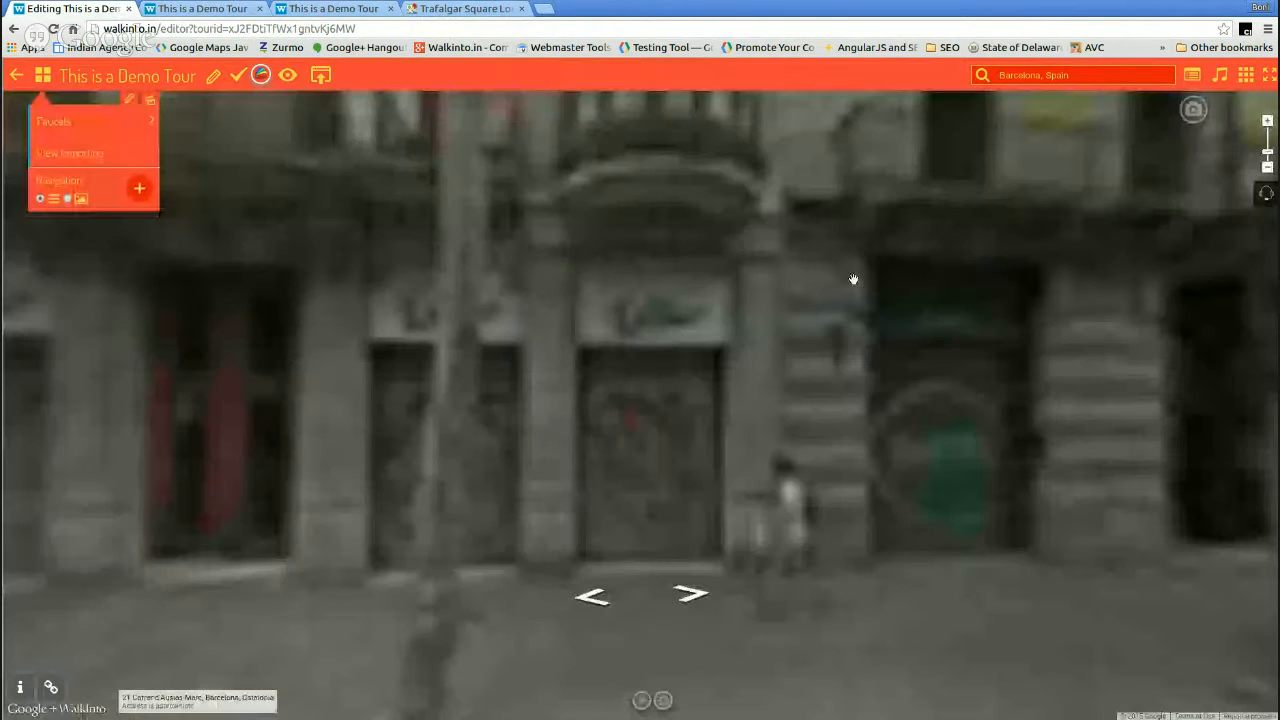
pyautogui.moveTo(374, 412); pyautogui.dragTo(1005, 357)
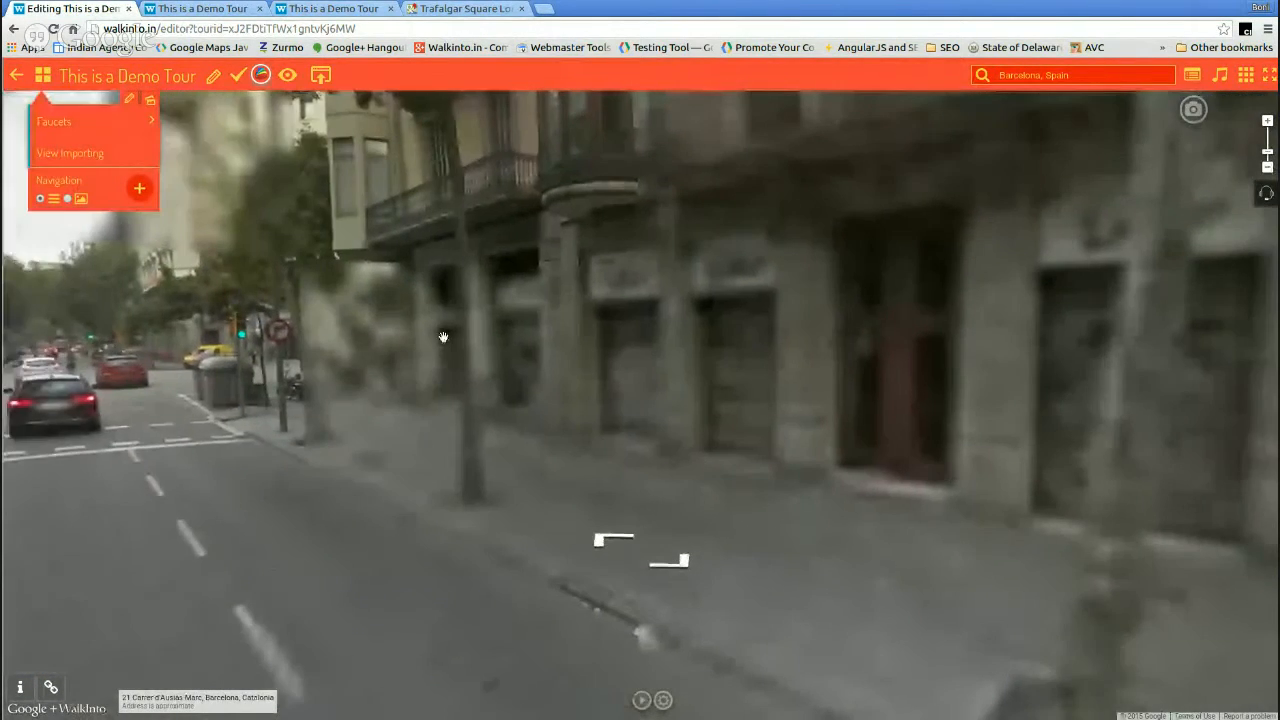
pyautogui.moveTo(443, 337); pyautogui.dragTo(783, 351)
pyautogui.click(783, 351)
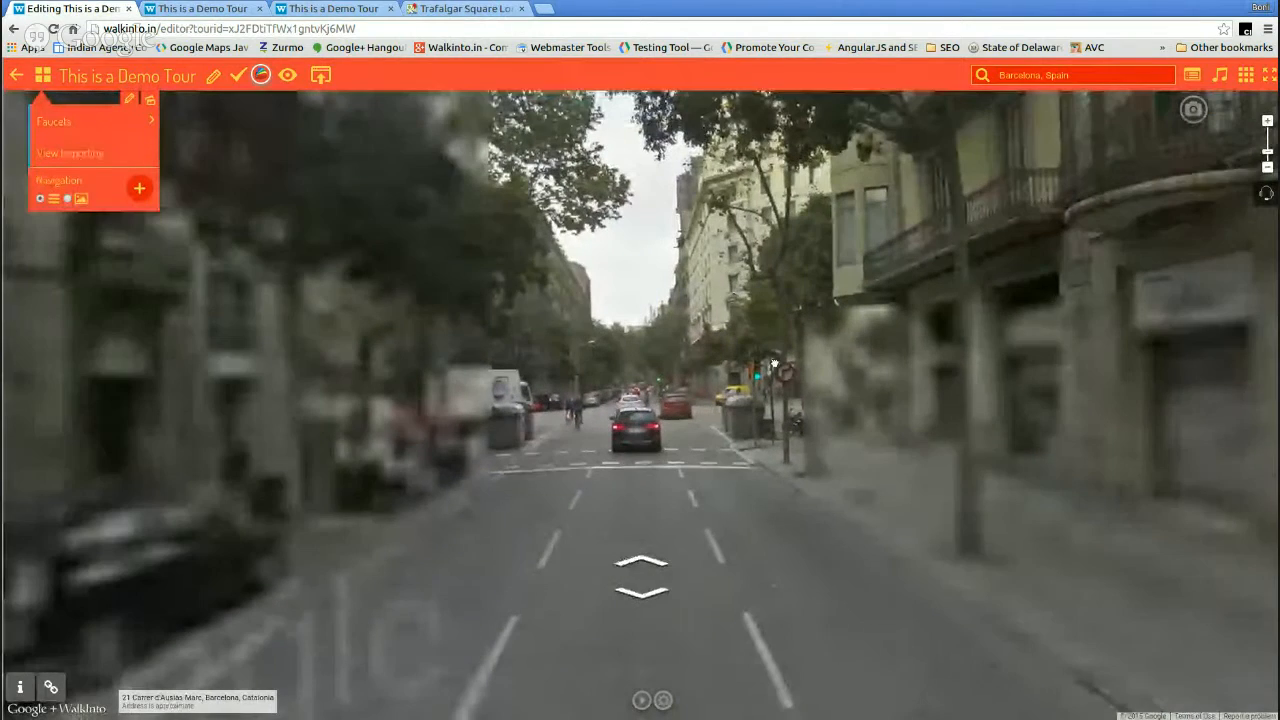
# - Add the current street view as a new scene named Streetview
pyautogui.click(140, 190)
pyautogui.moveTo(92, 180); pyautogui.dragTo(37, 182)
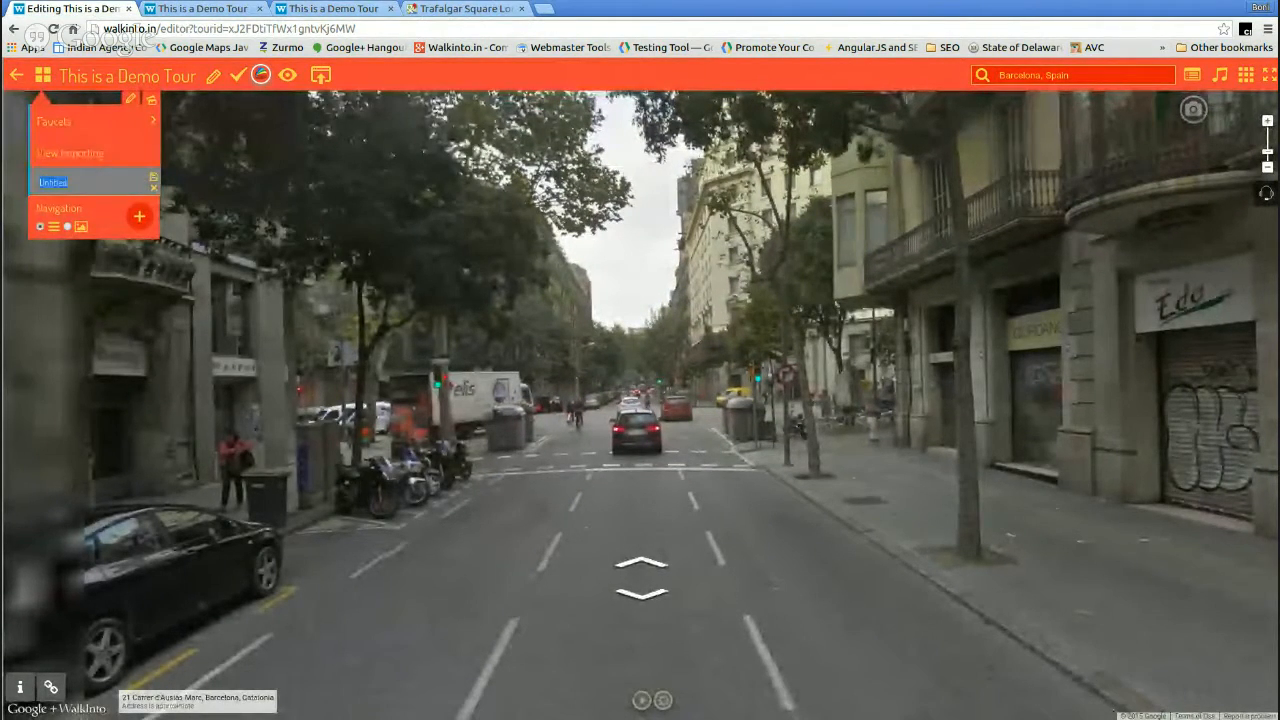
pyautogui.write('Streetvie')
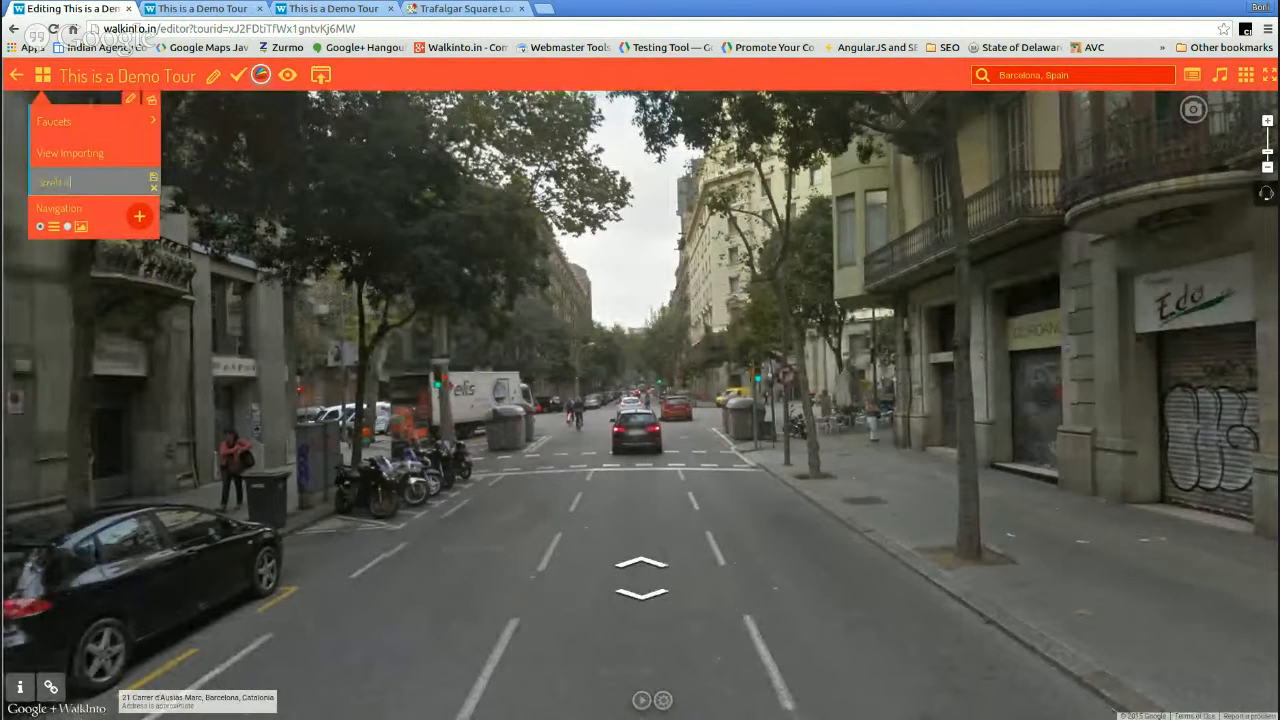
pyautogui.write('w')
pyautogui.press('Return')
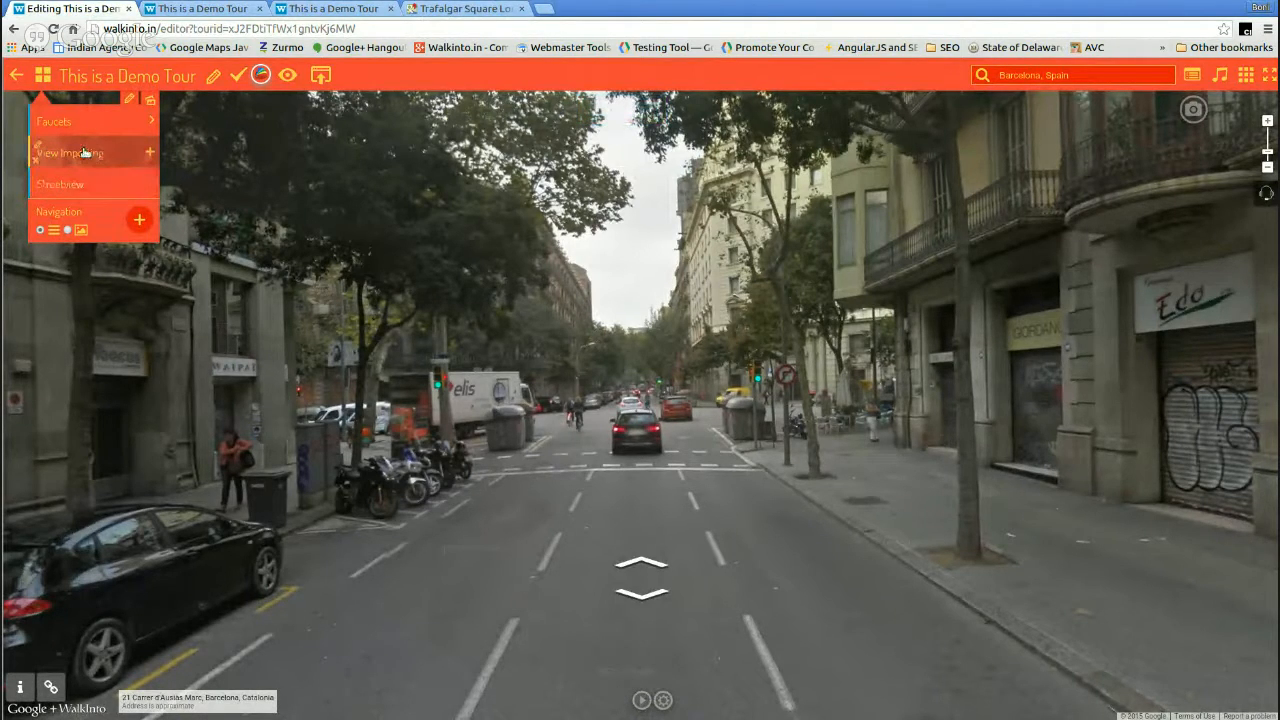
# - Rotate the street view, then switch to the published tour preview tab
pyautogui.moveTo(71, 124)
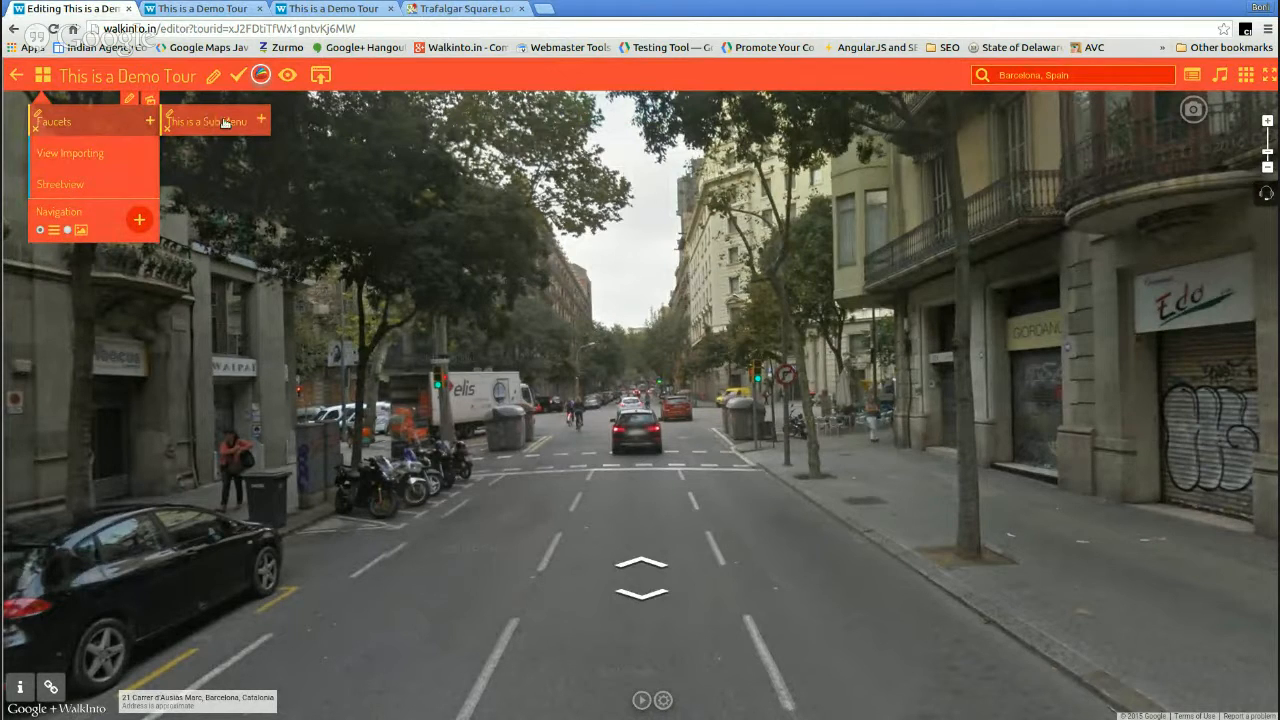
pyautogui.moveTo(430, 316); pyautogui.dragTo(95, 280)
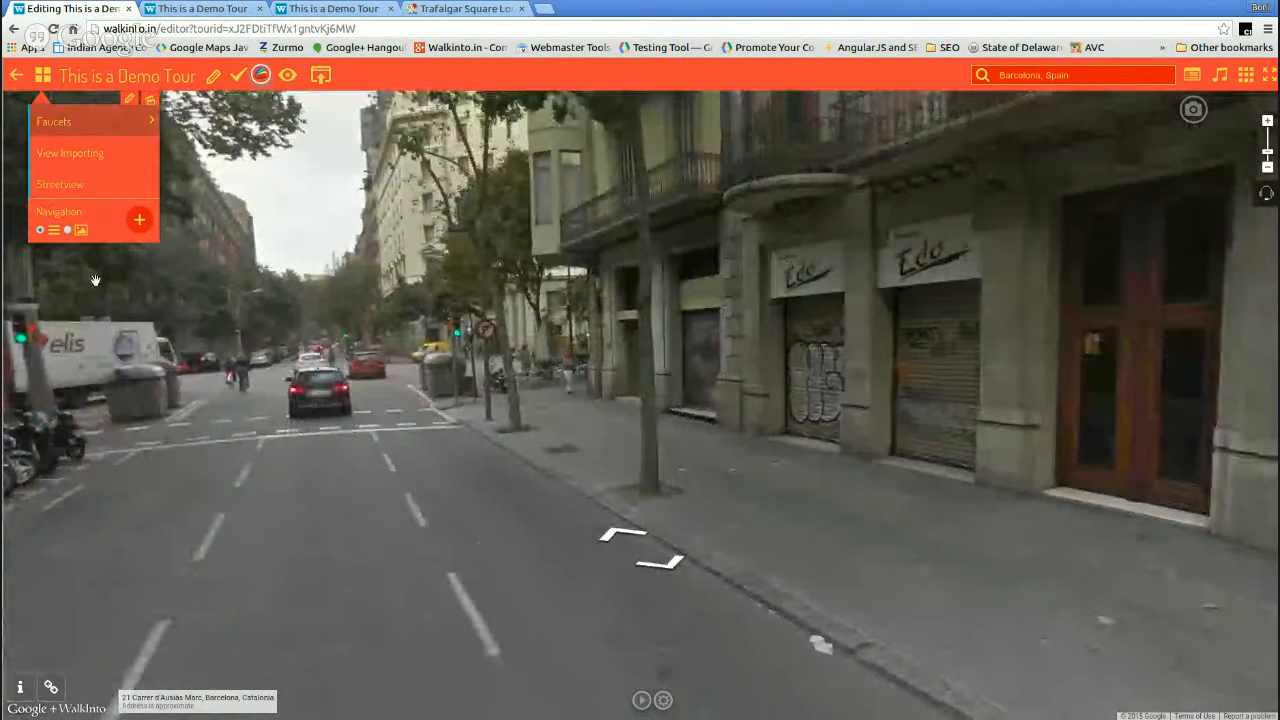
pyautogui.click(178, 9)
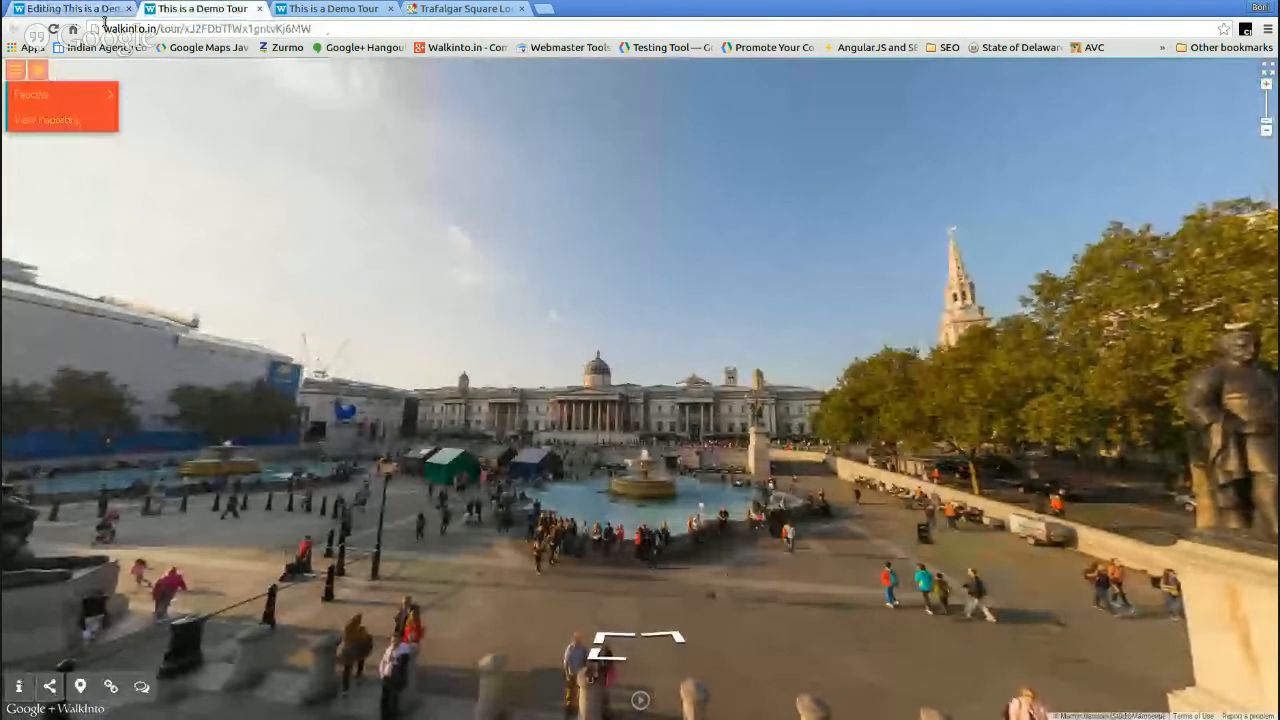
# - Reload the preview, confirm the Streetview scene name, then reopen This is a Demo Tour from the dashboard
pyautogui.click(54, 29)
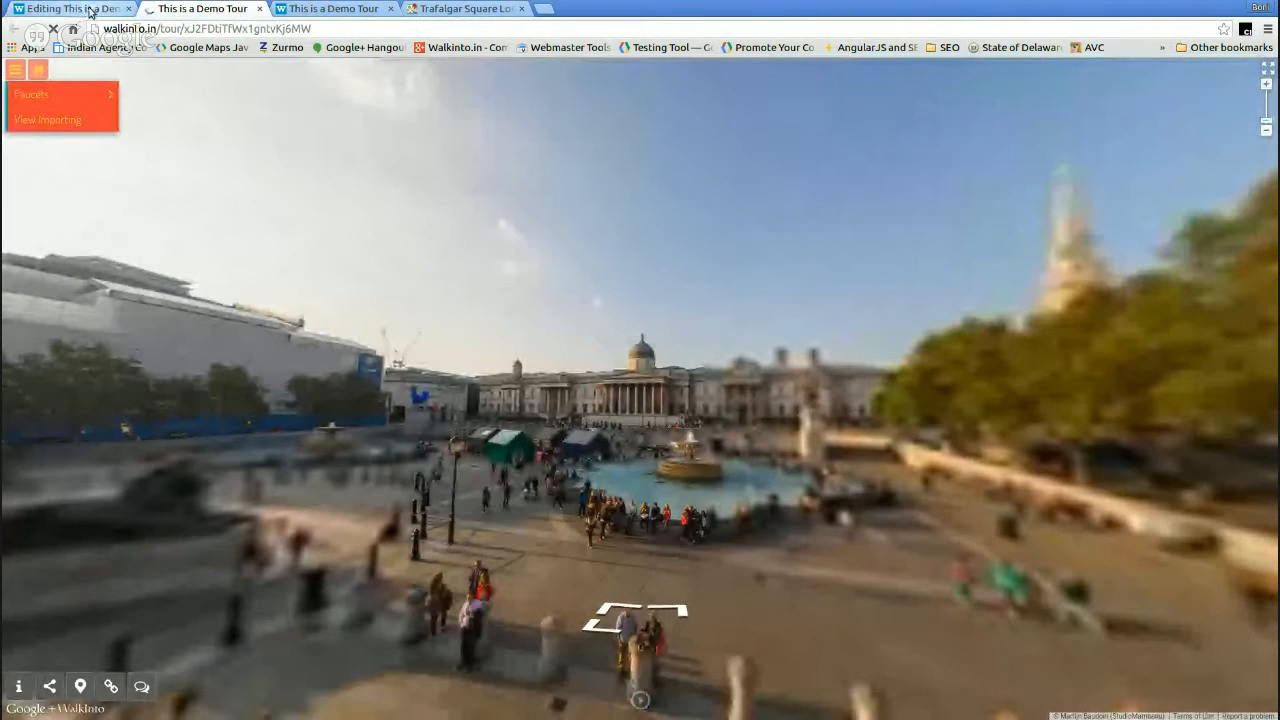
pyautogui.click(90, 11)
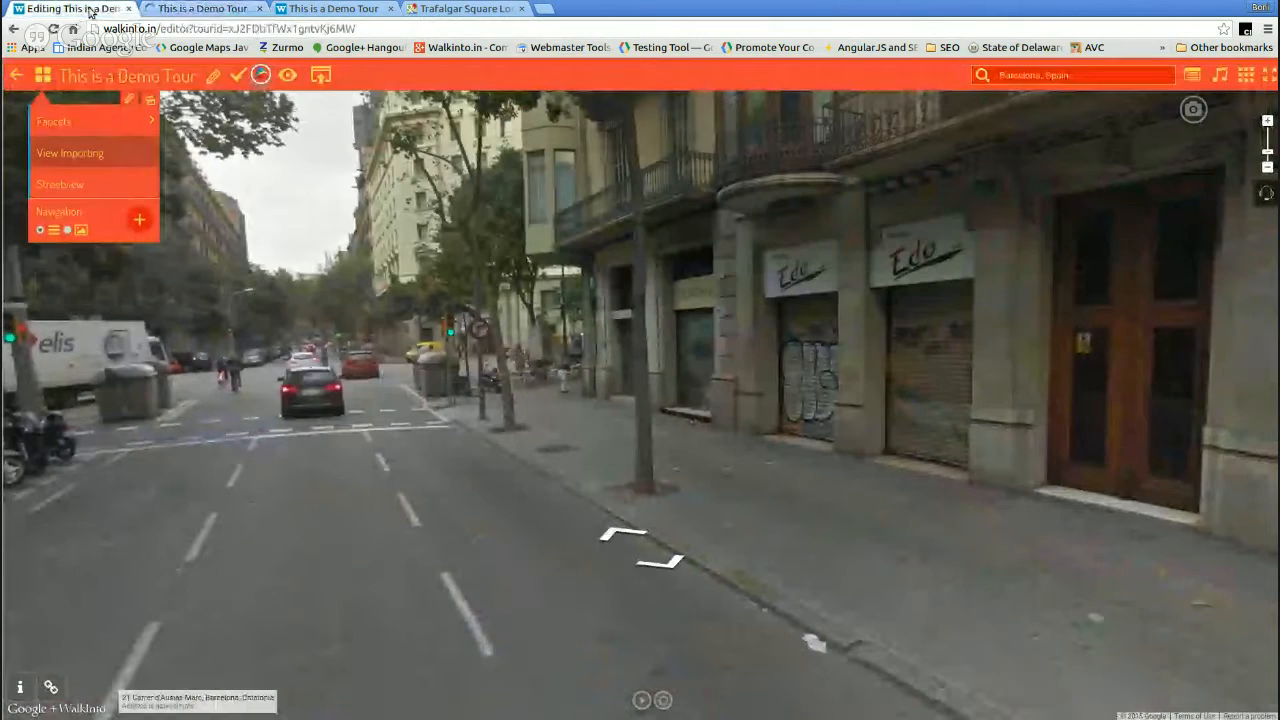
pyautogui.doubleClick(72, 188)
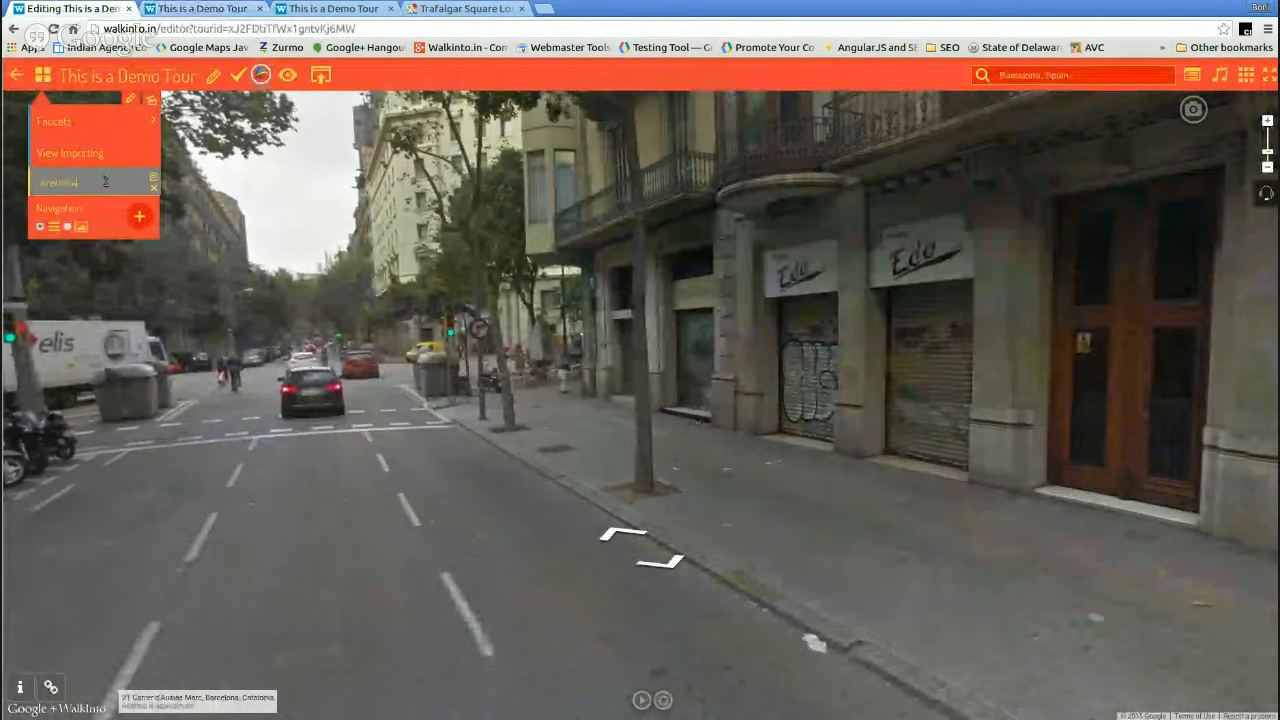
pyautogui.press('Return')
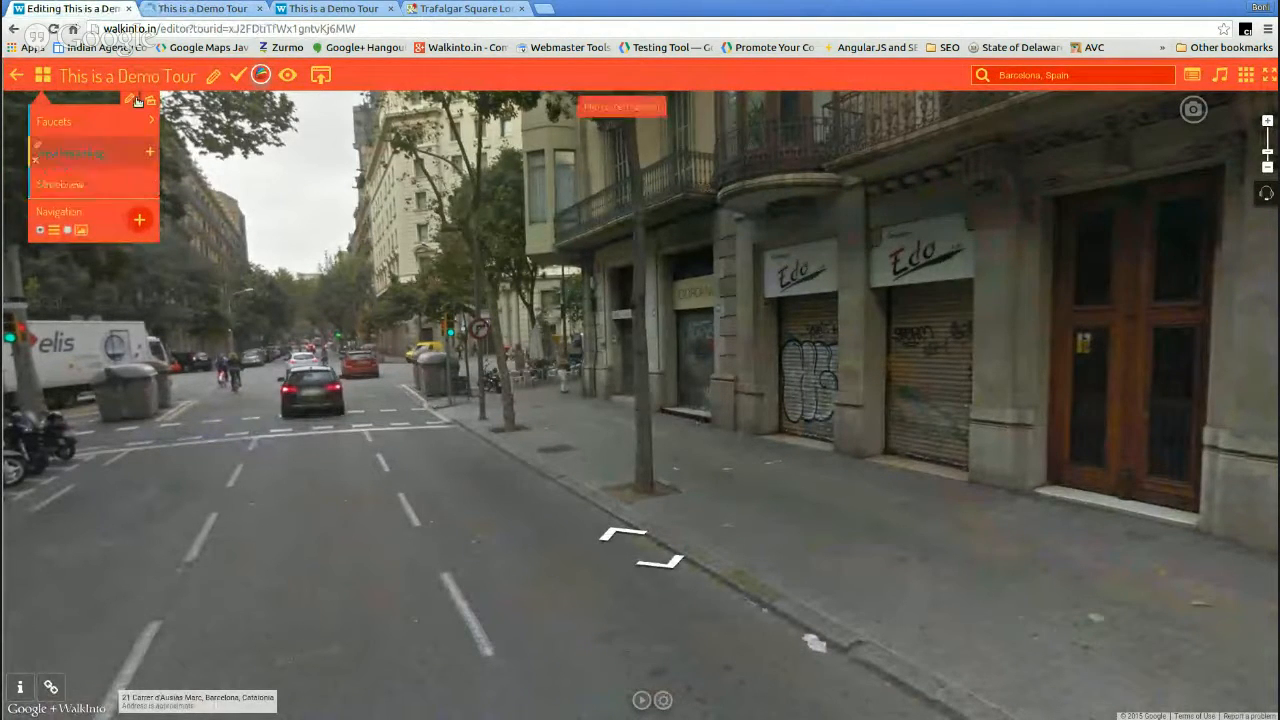
pyautogui.click(17, 75)
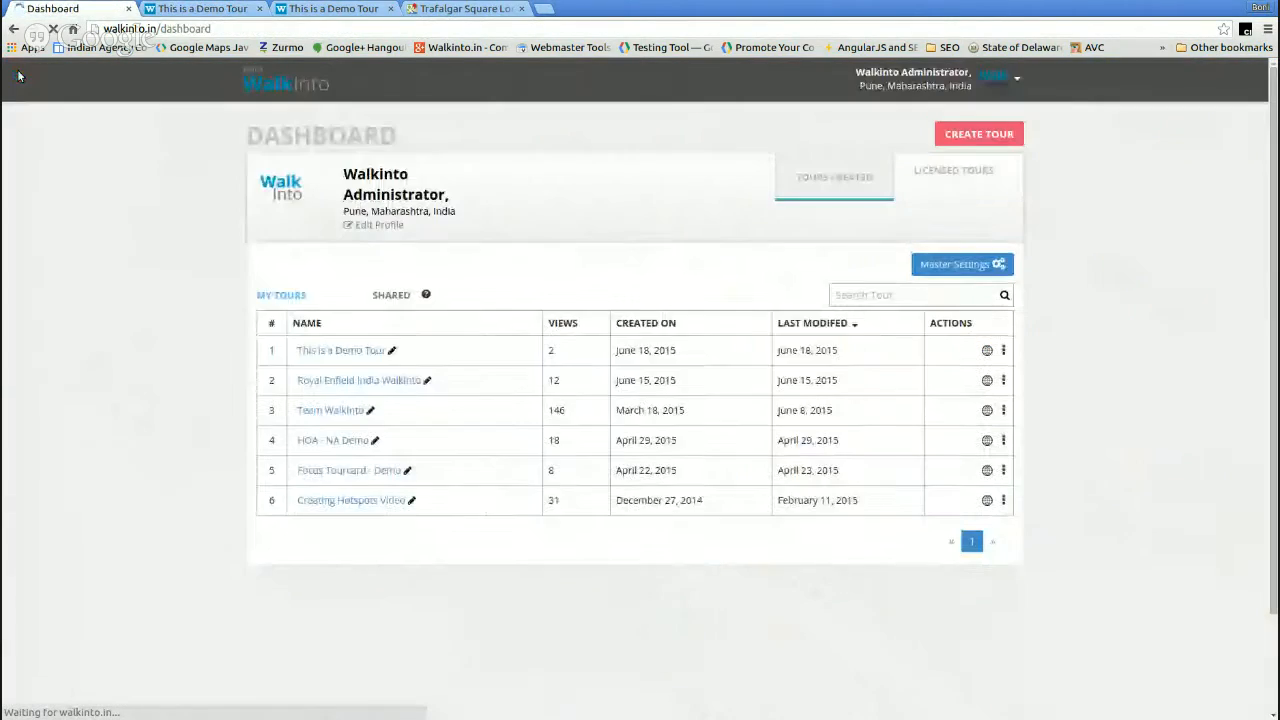
pyautogui.click(335, 379)
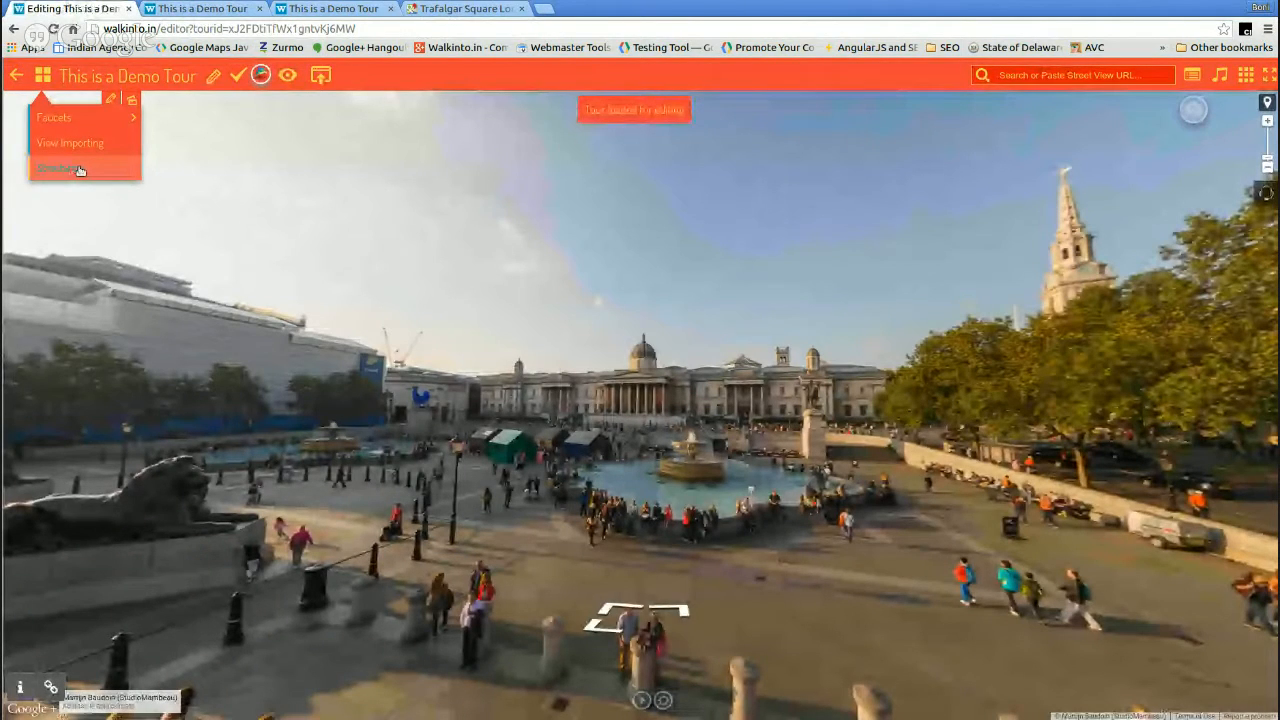
# - Flip through the Streetview, View Importing, and Faucets scenes and check the Google Views photo
pyautogui.click(80, 170)
pyautogui.moveTo(650, 367); pyautogui.dragTo(734, 481)
pyautogui.click(72, 168)
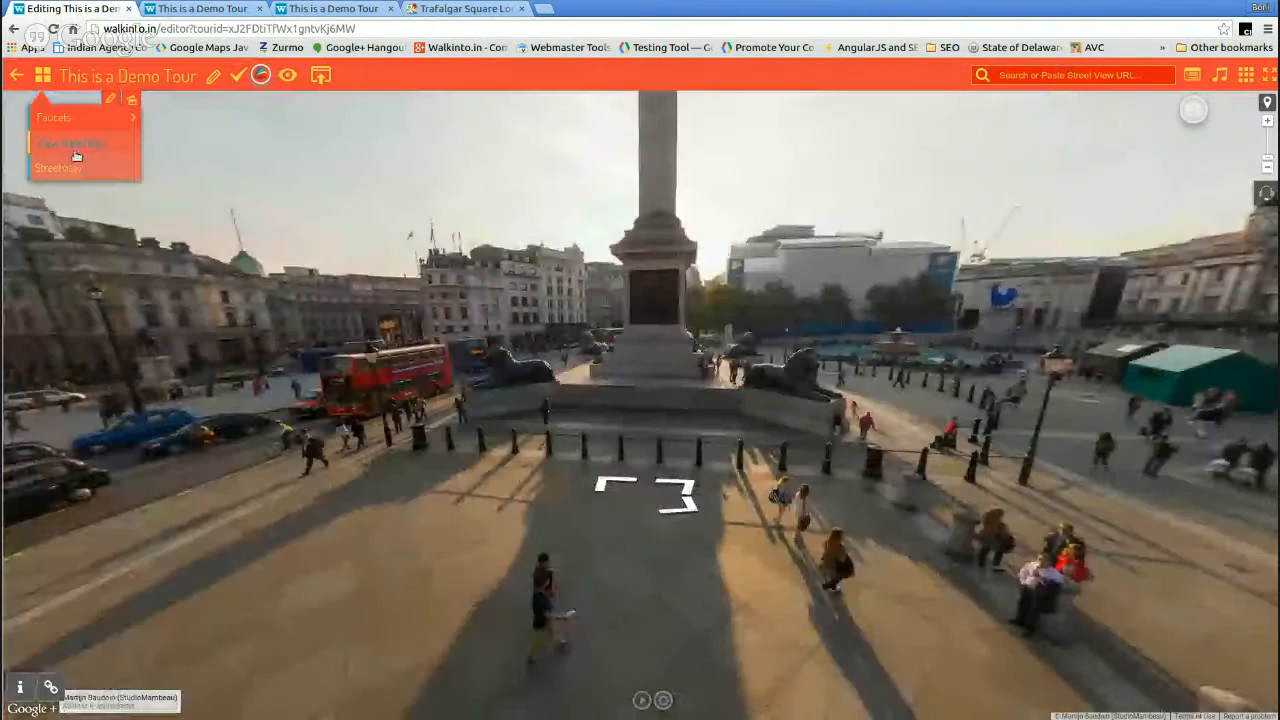
pyautogui.click(83, 147)
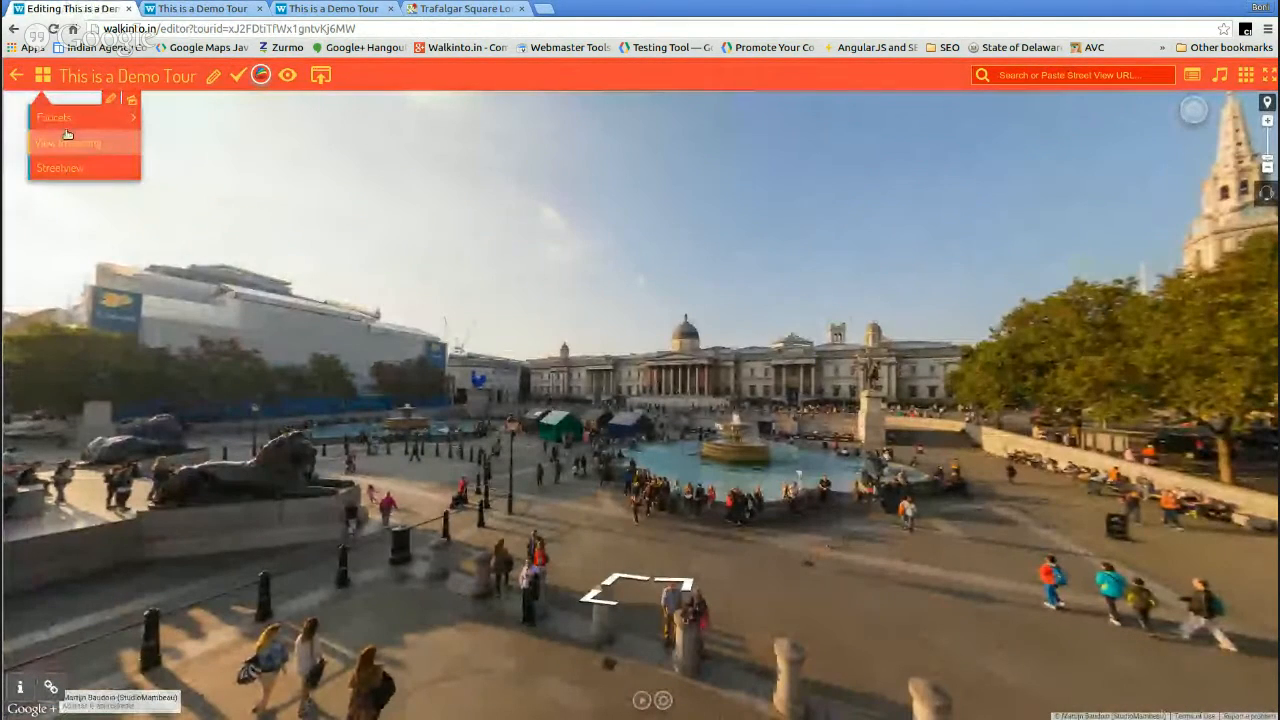
pyautogui.click(66, 122)
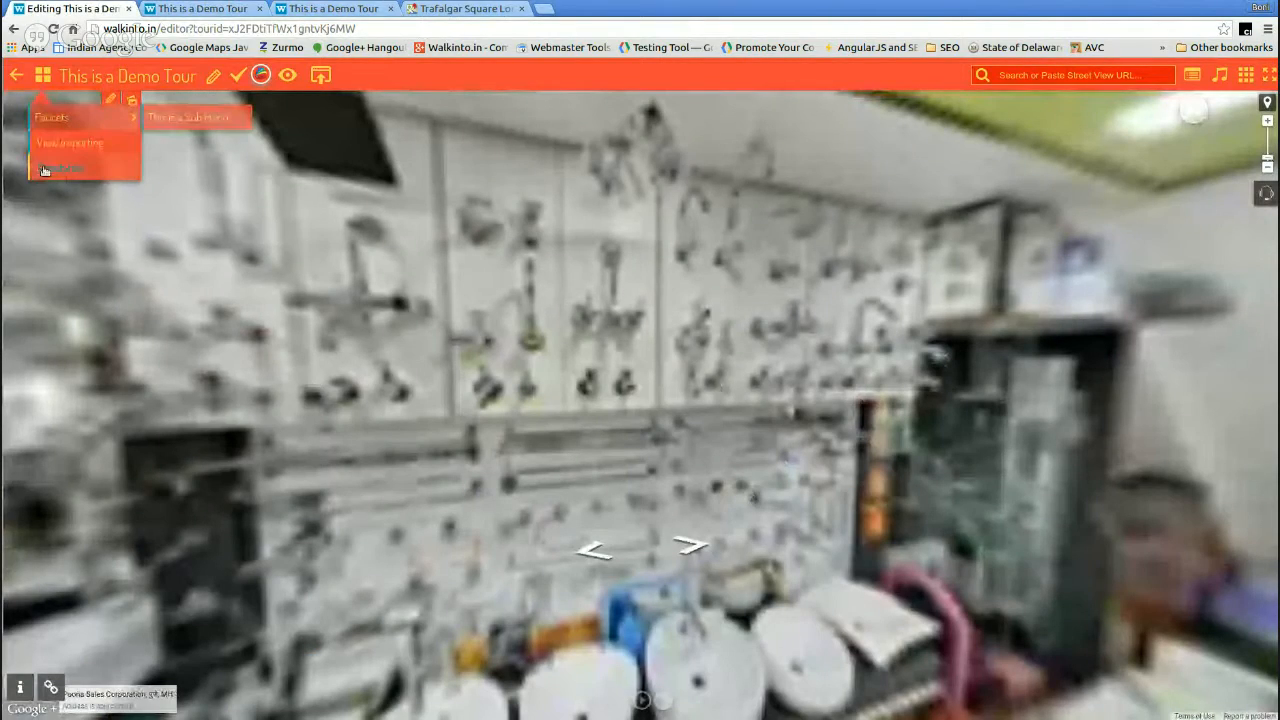
pyautogui.click(44, 170)
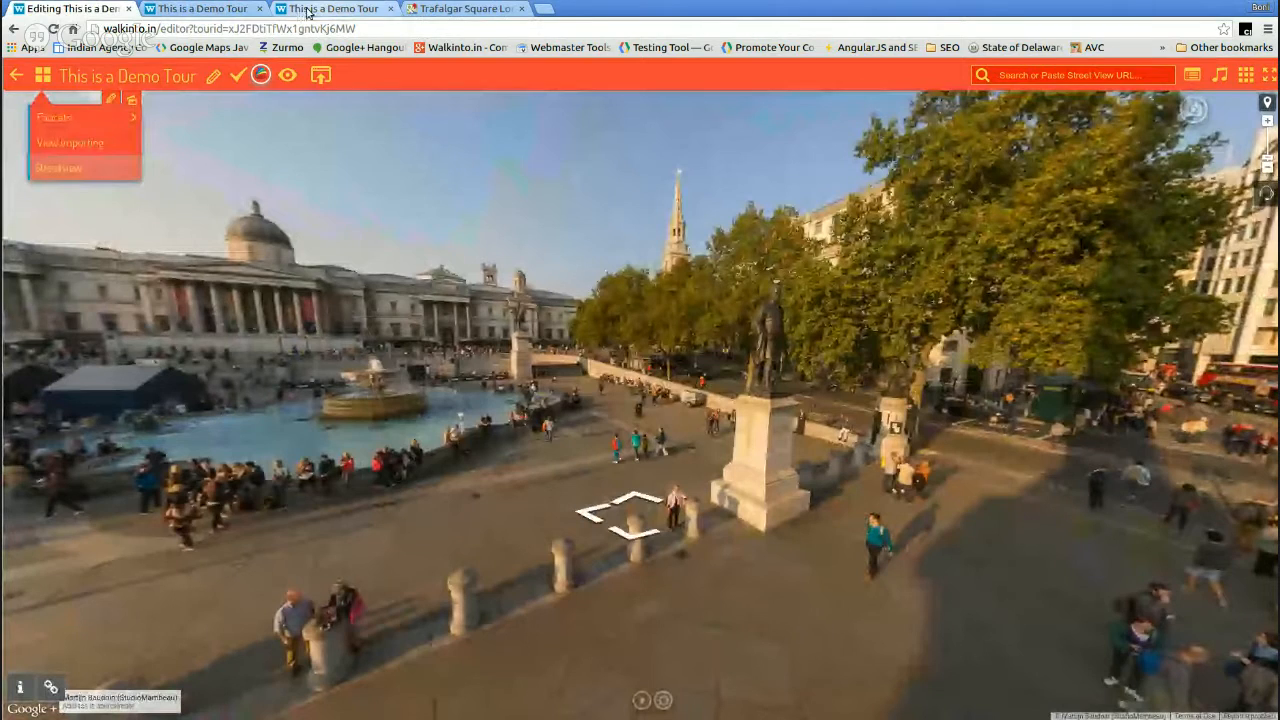
pyautogui.click(470, 9)
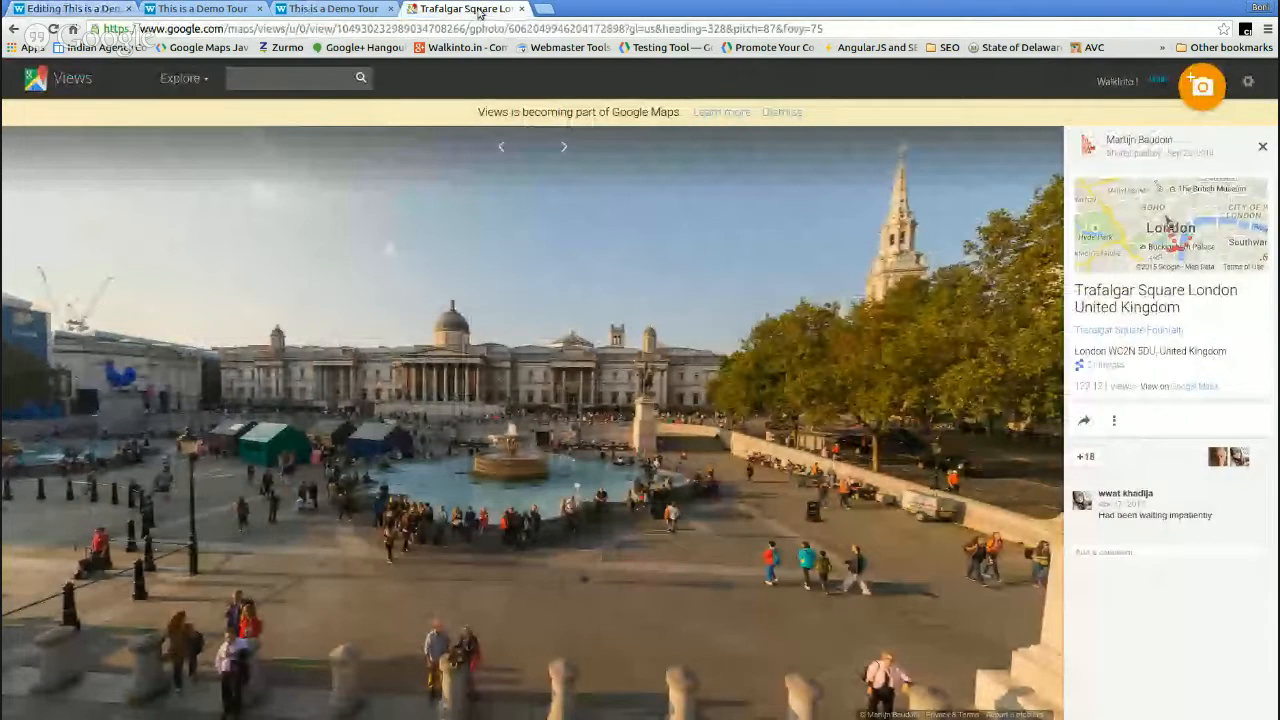
pyautogui.click(74, 9)
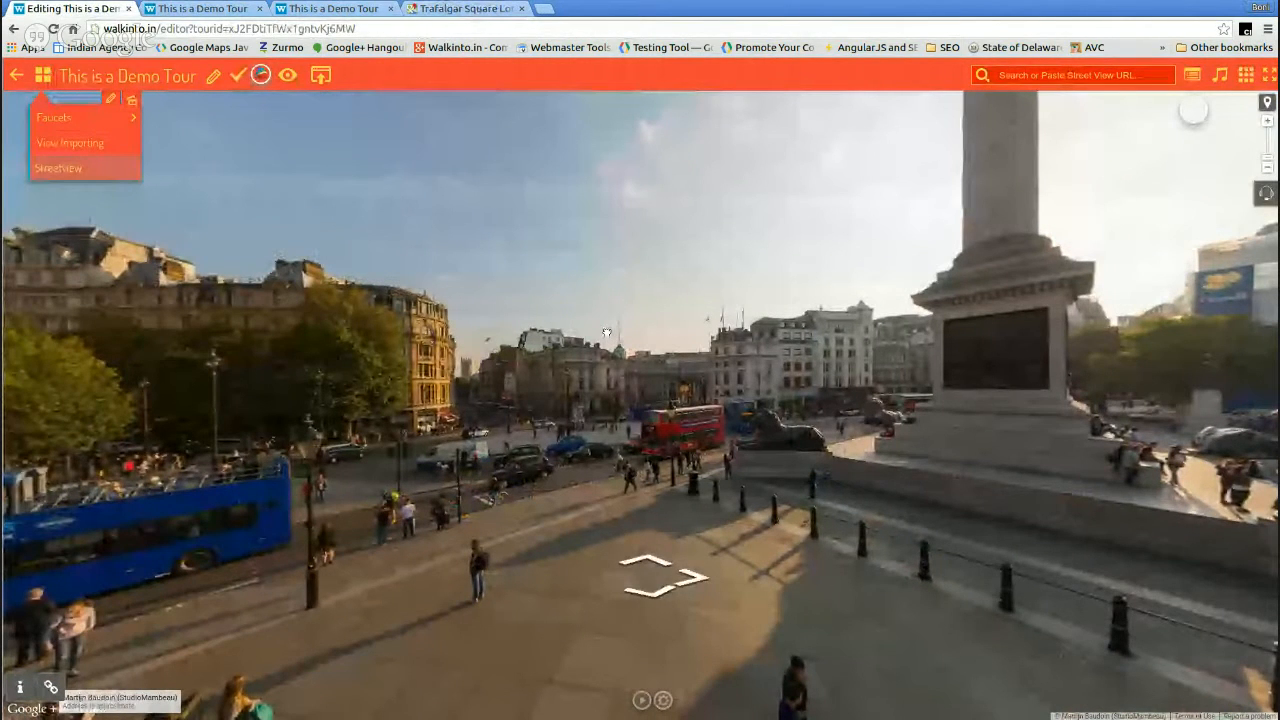
# - Go to the Faucets scene's faucet wall sub-scene and begin adding a tourcard
pyautogui.click(76, 120)
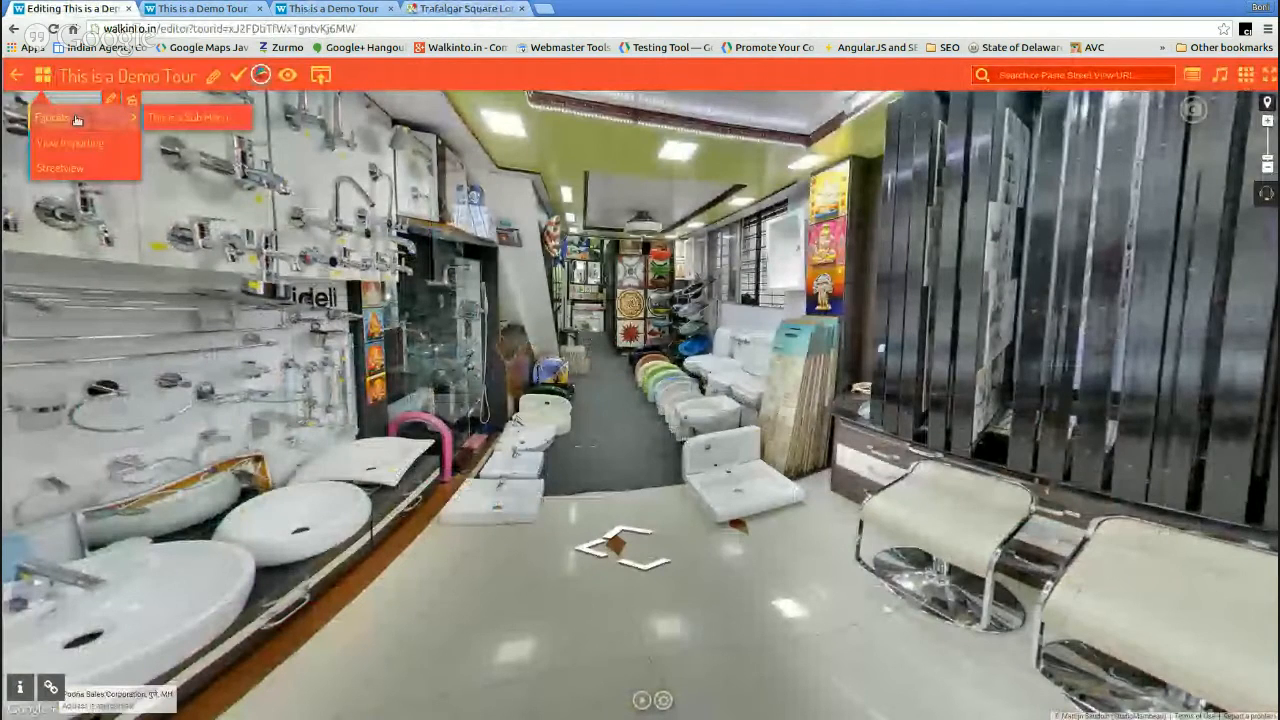
pyautogui.click(190, 118)
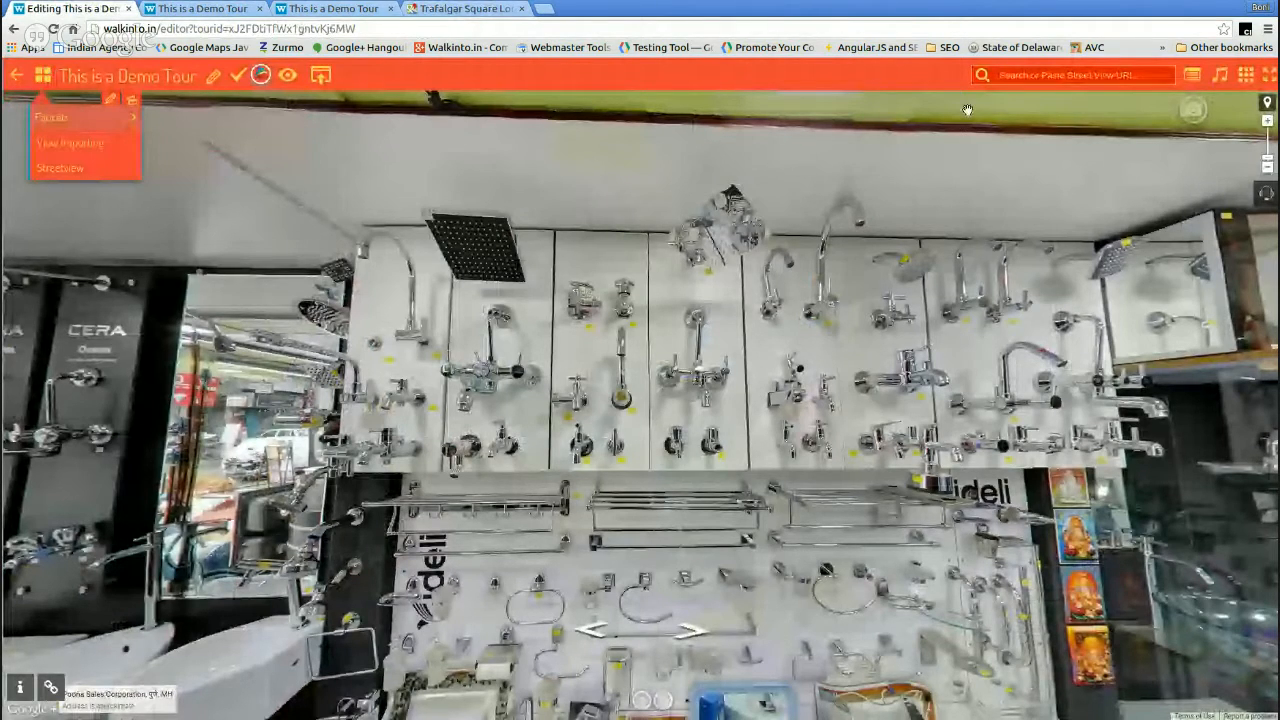
pyautogui.click(1191, 75)
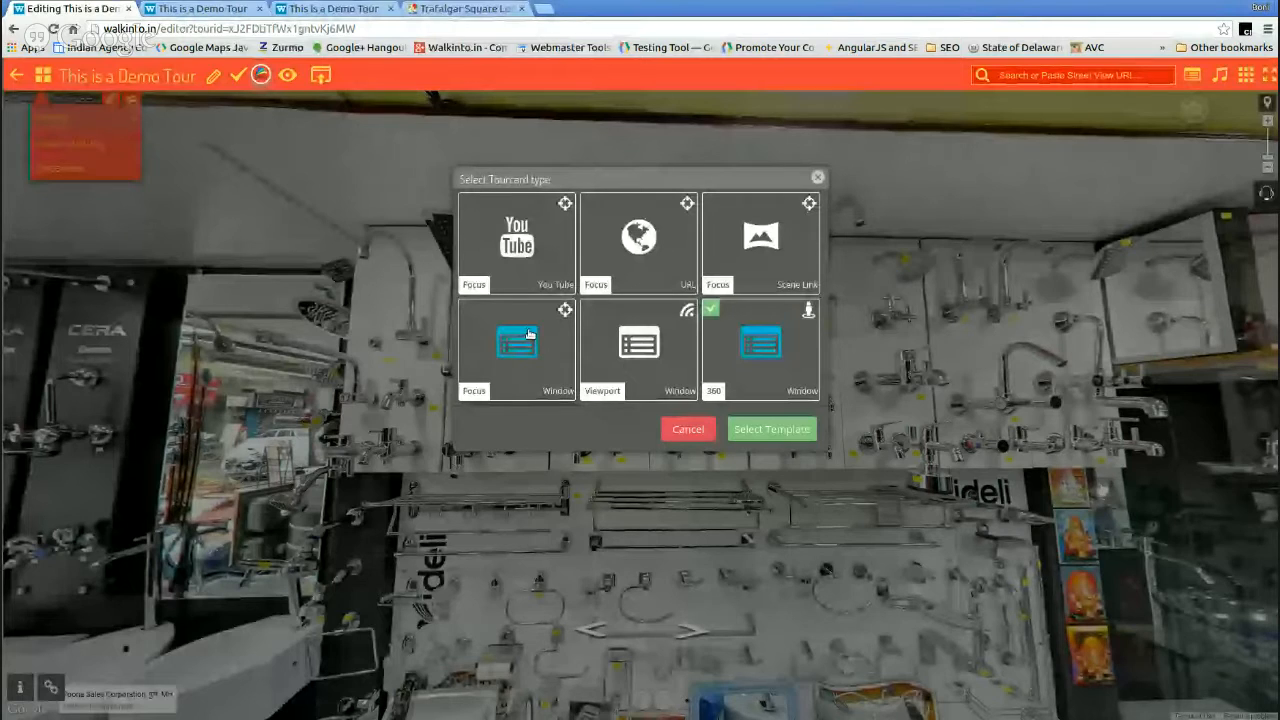
# - Pin a Focus Window tourcard with the title, image banner and description template on the faucet
pyautogui.click(530, 336)
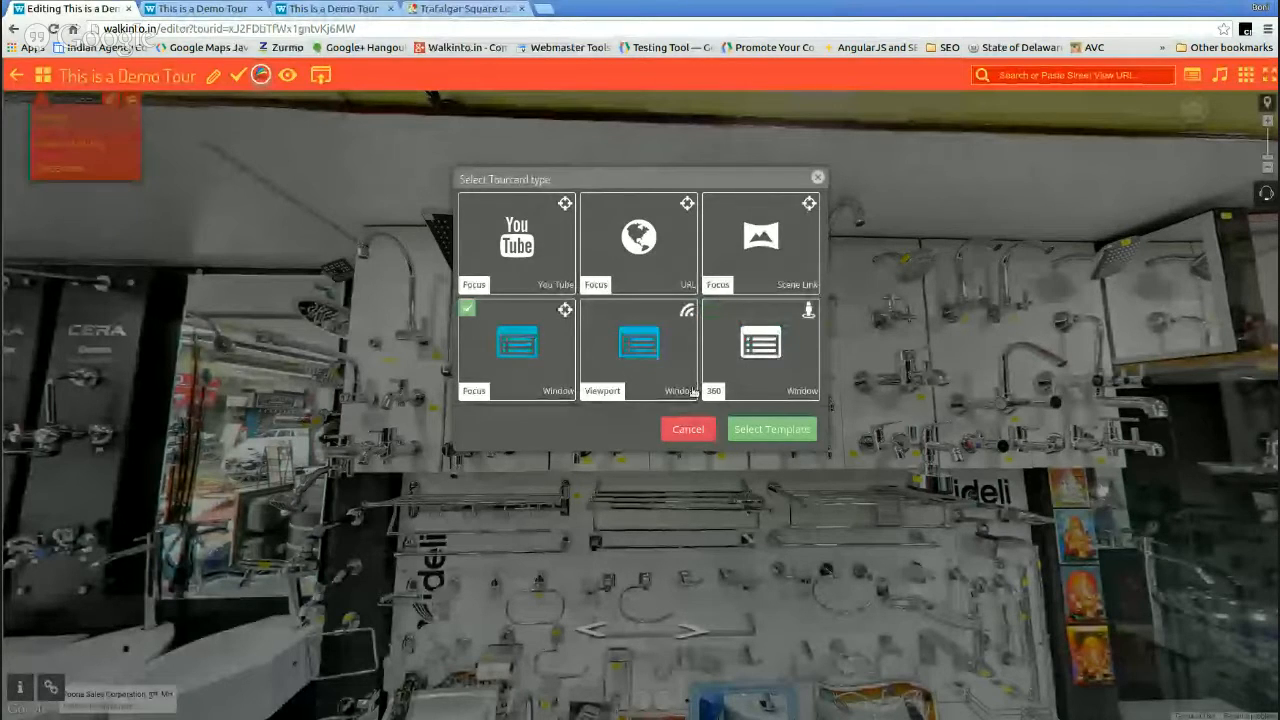
pyautogui.click(752, 430)
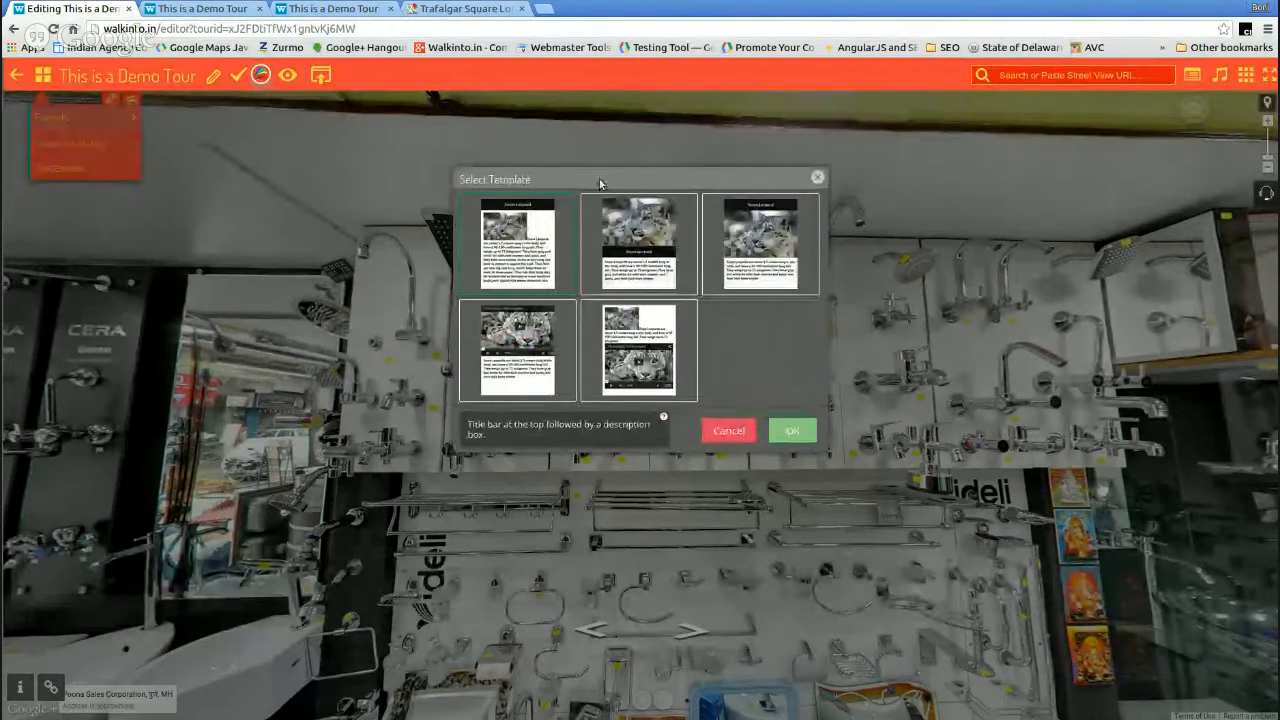
pyautogui.click(772, 250)
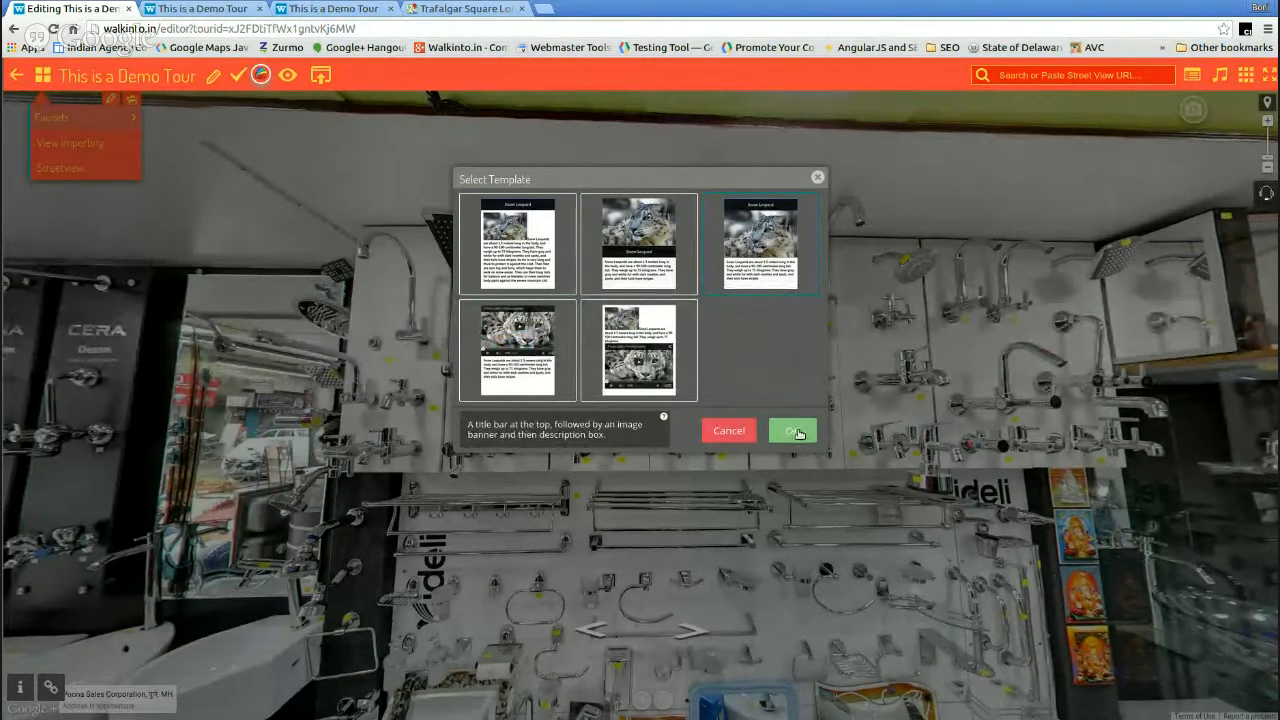
pyautogui.click(797, 433)
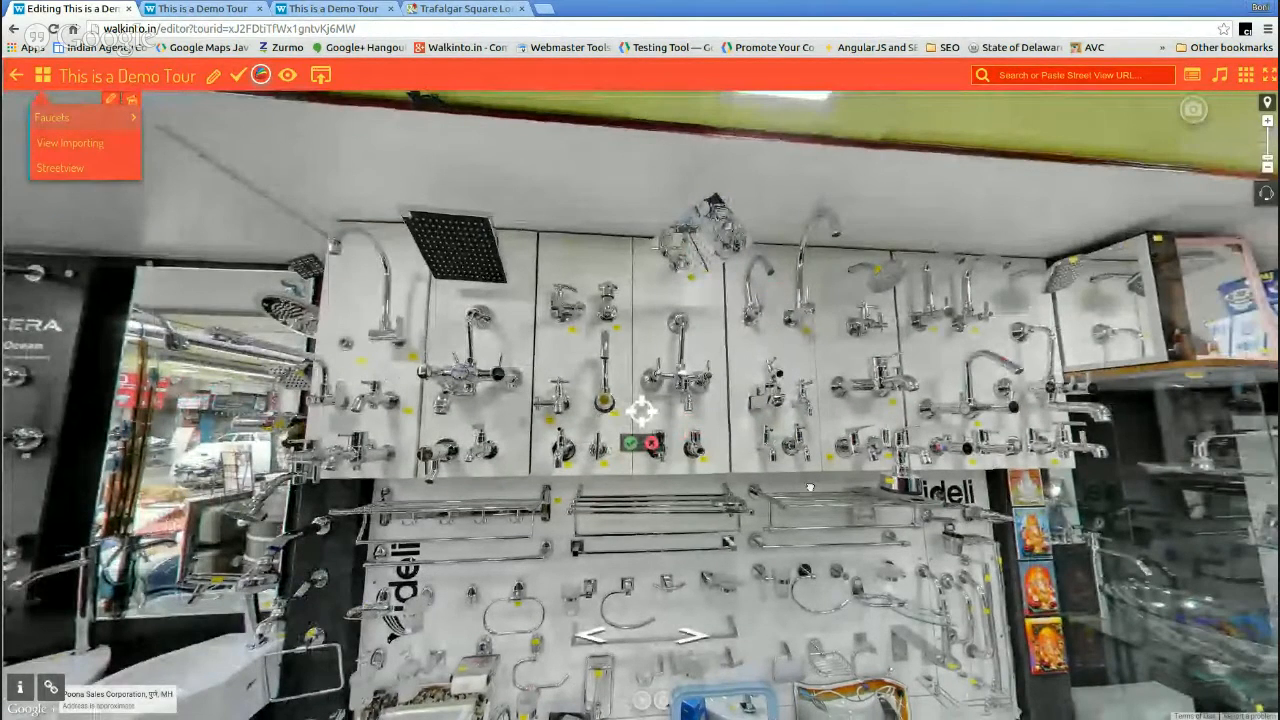
pyautogui.moveTo(810, 487); pyautogui.dragTo(768, 517)
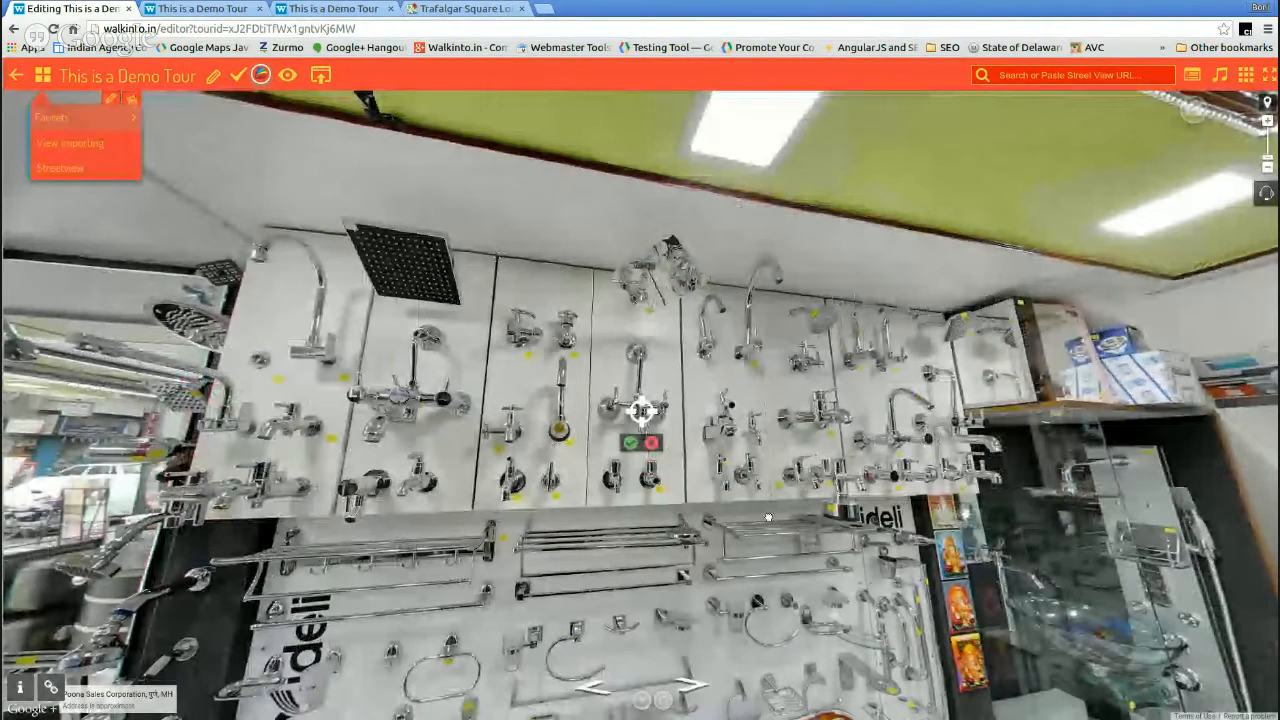
pyautogui.click(630, 442)
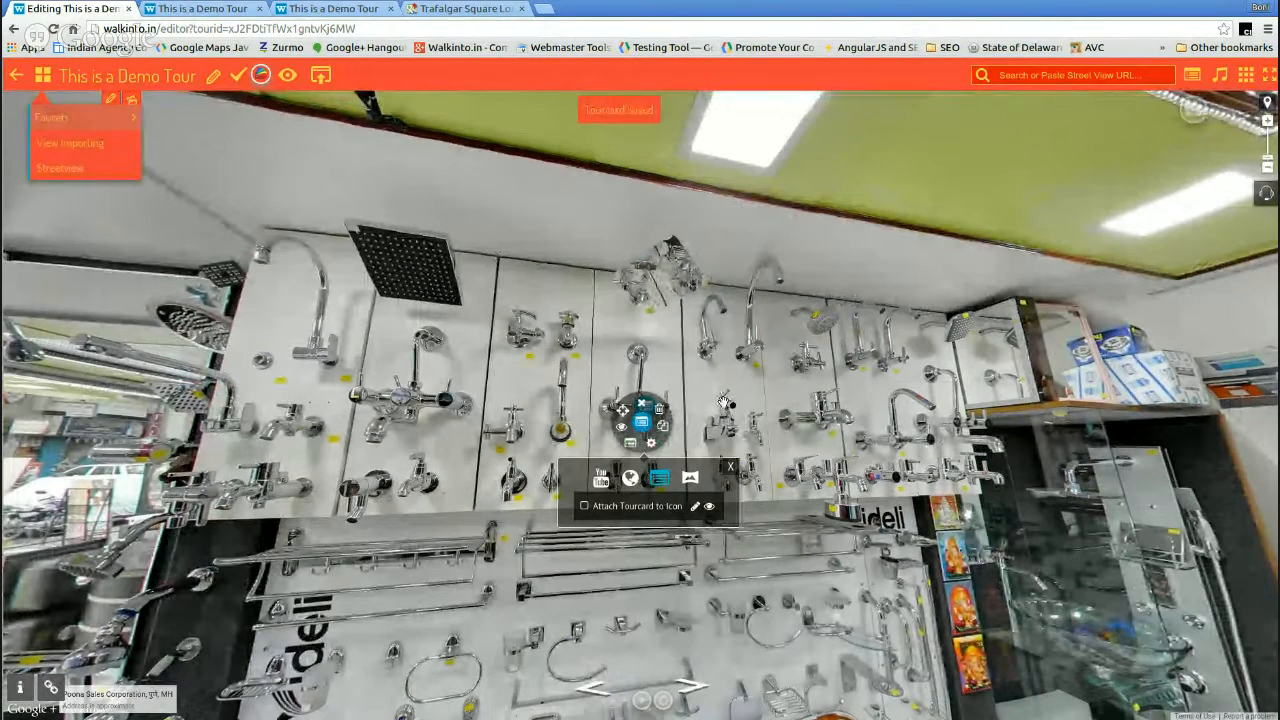
pyautogui.click(730, 466)
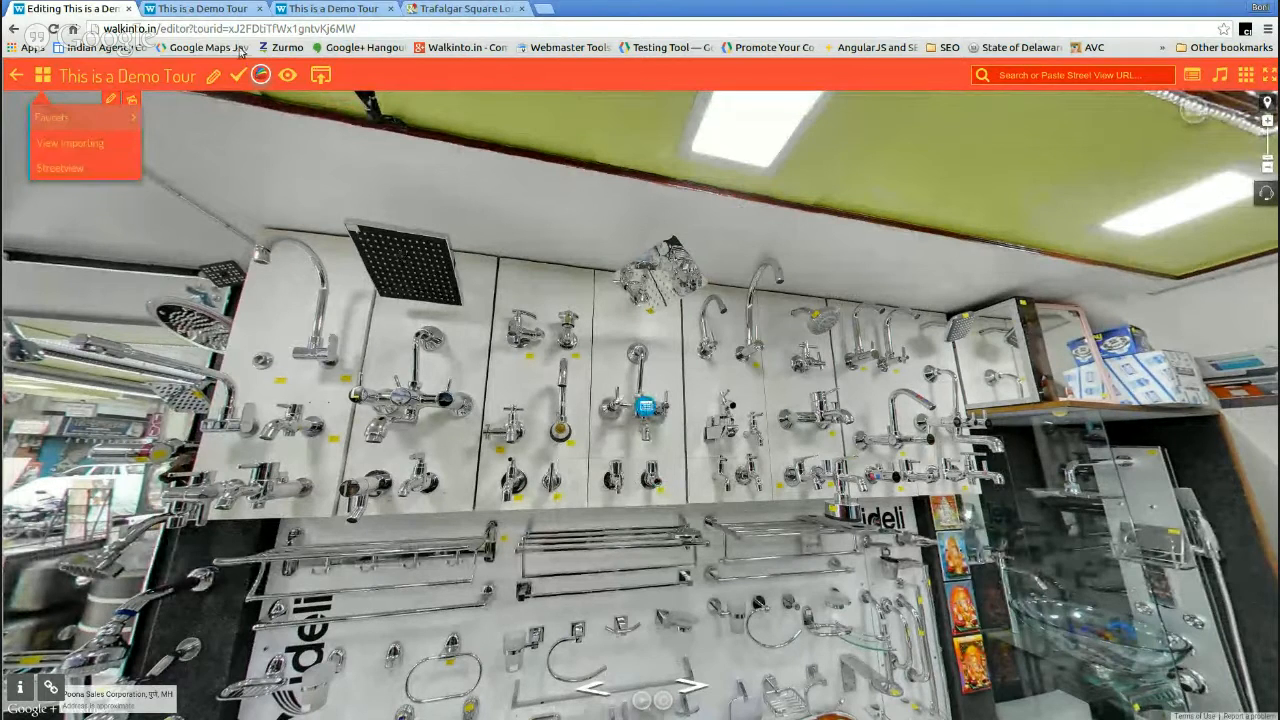
# - Close the outdated tour viewer tab and reload the tour preview
pyautogui.click(190, 10)
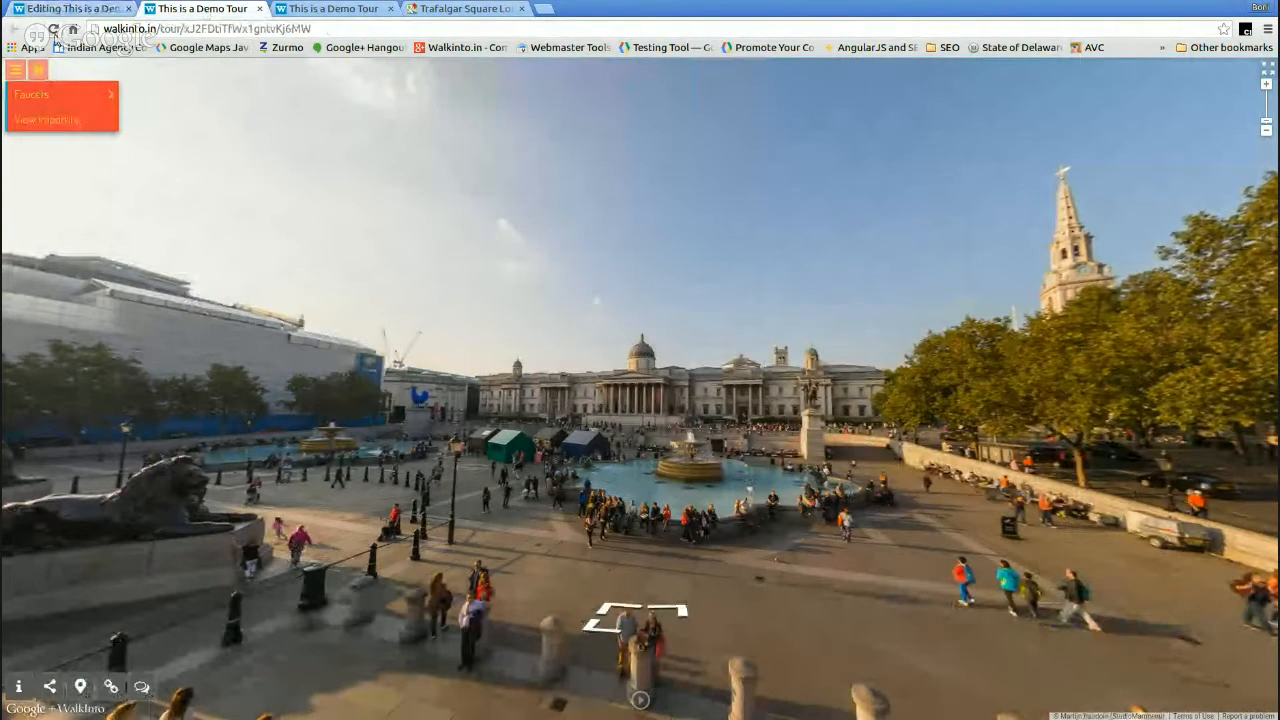
pyautogui.click(53, 29)
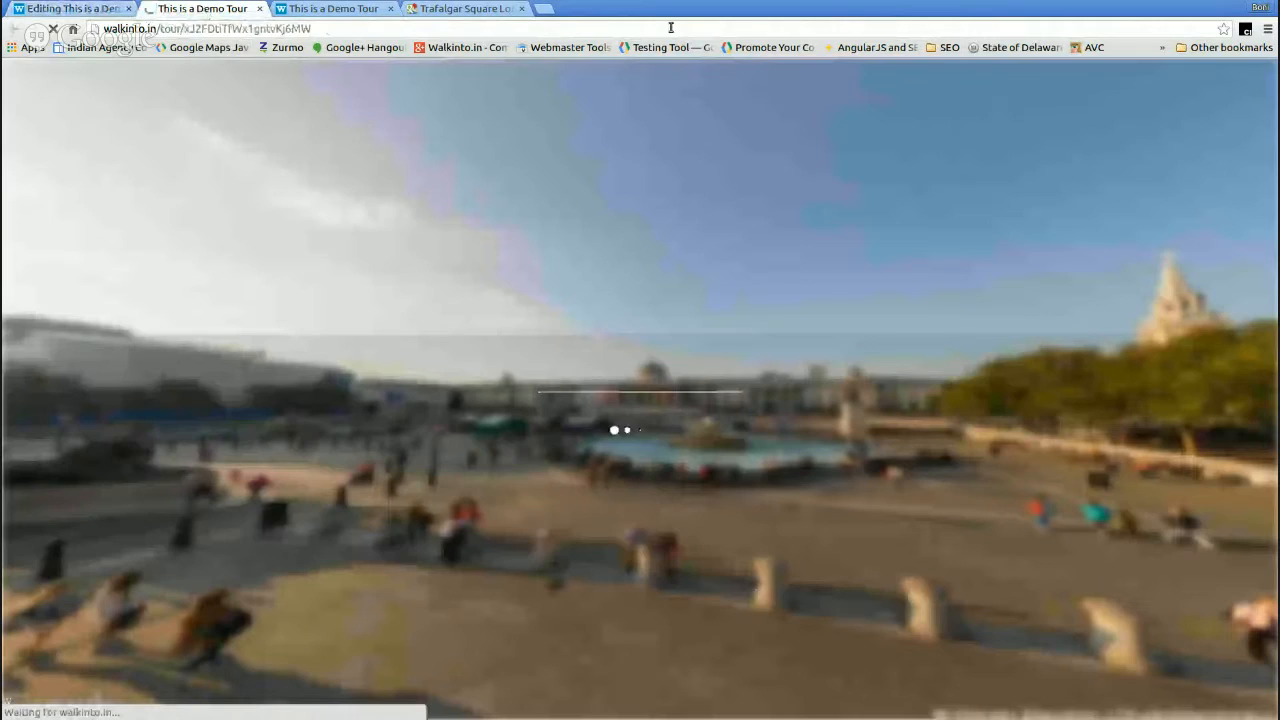
pyautogui.click(259, 9)
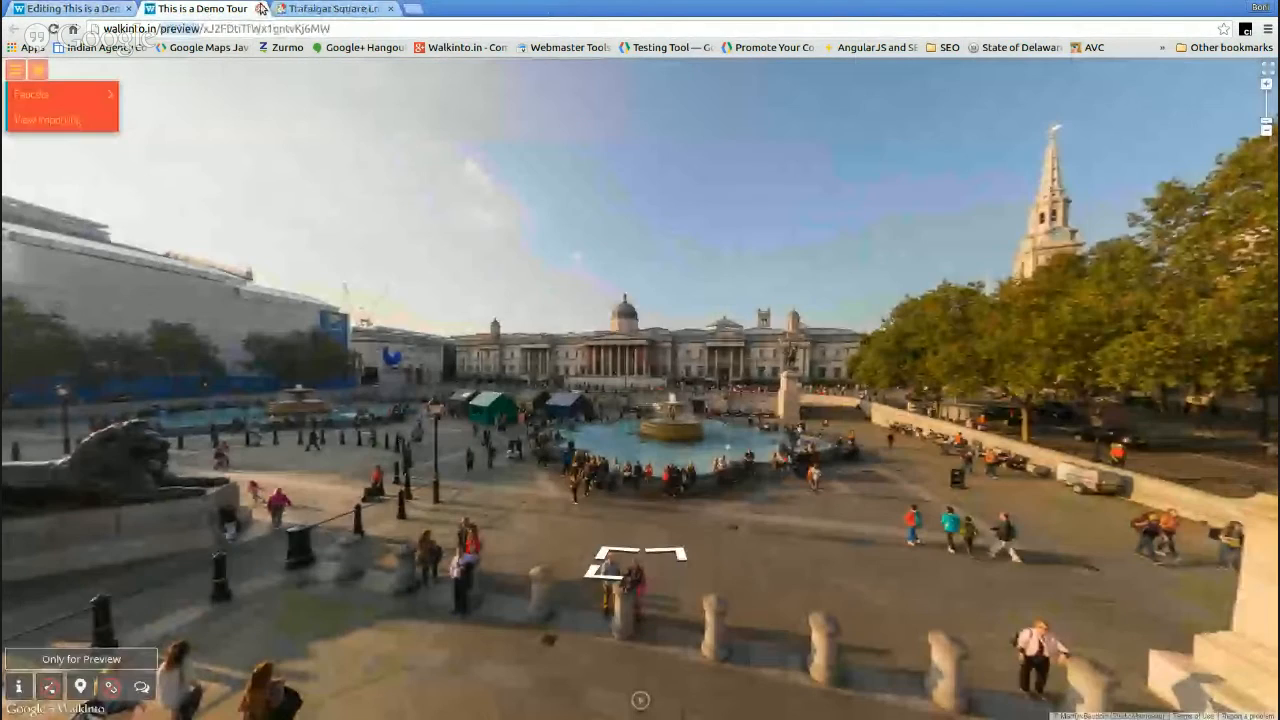
pyautogui.press('F5')
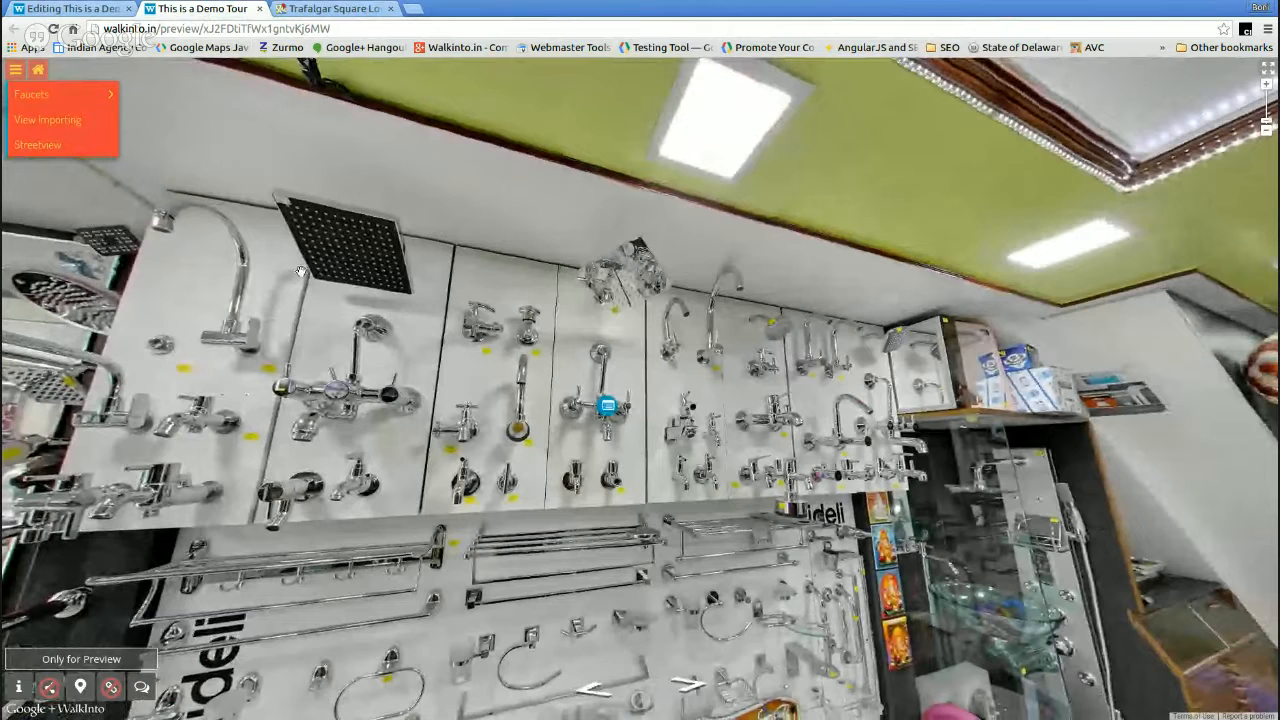
# - Confirm the faucet hotspot opens its tourcard in the preview, then go back to the editor
pyautogui.click(682, 375)
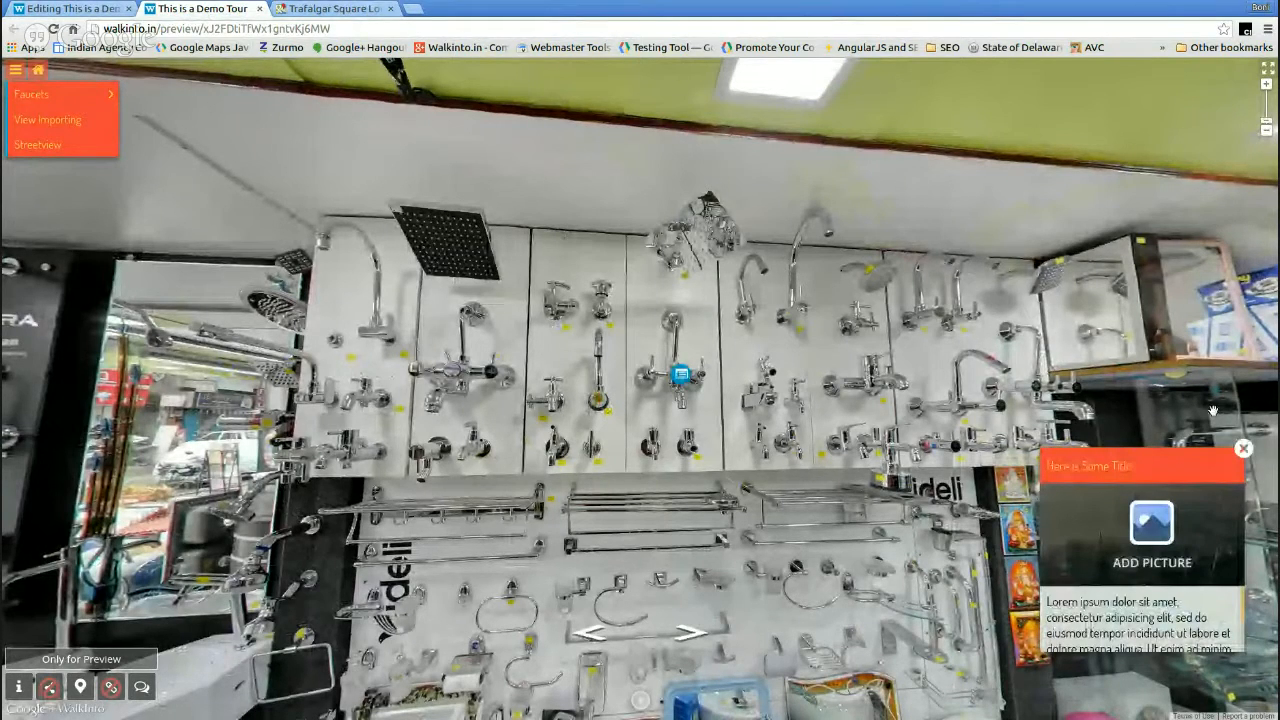
pyautogui.click(1245, 449)
pyautogui.click(682, 377)
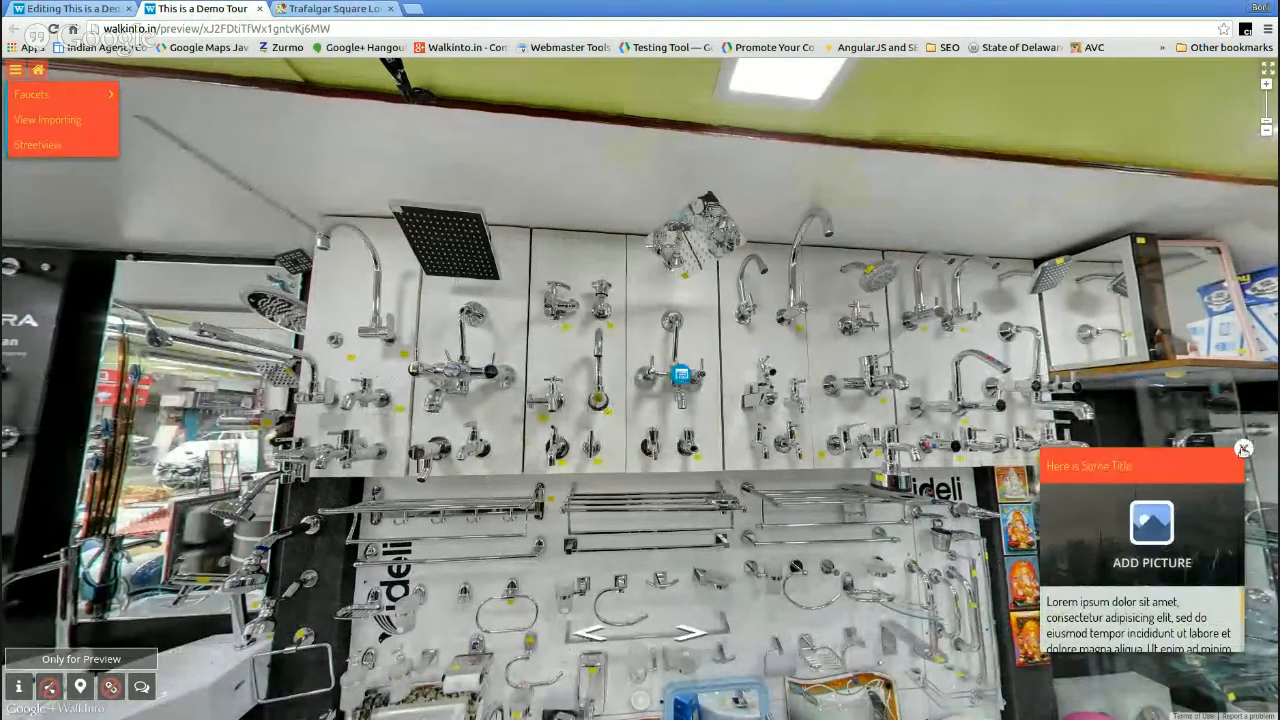
pyautogui.click(1245, 447)
pyautogui.moveTo(1022, 279); pyautogui.dragTo(884, 270)
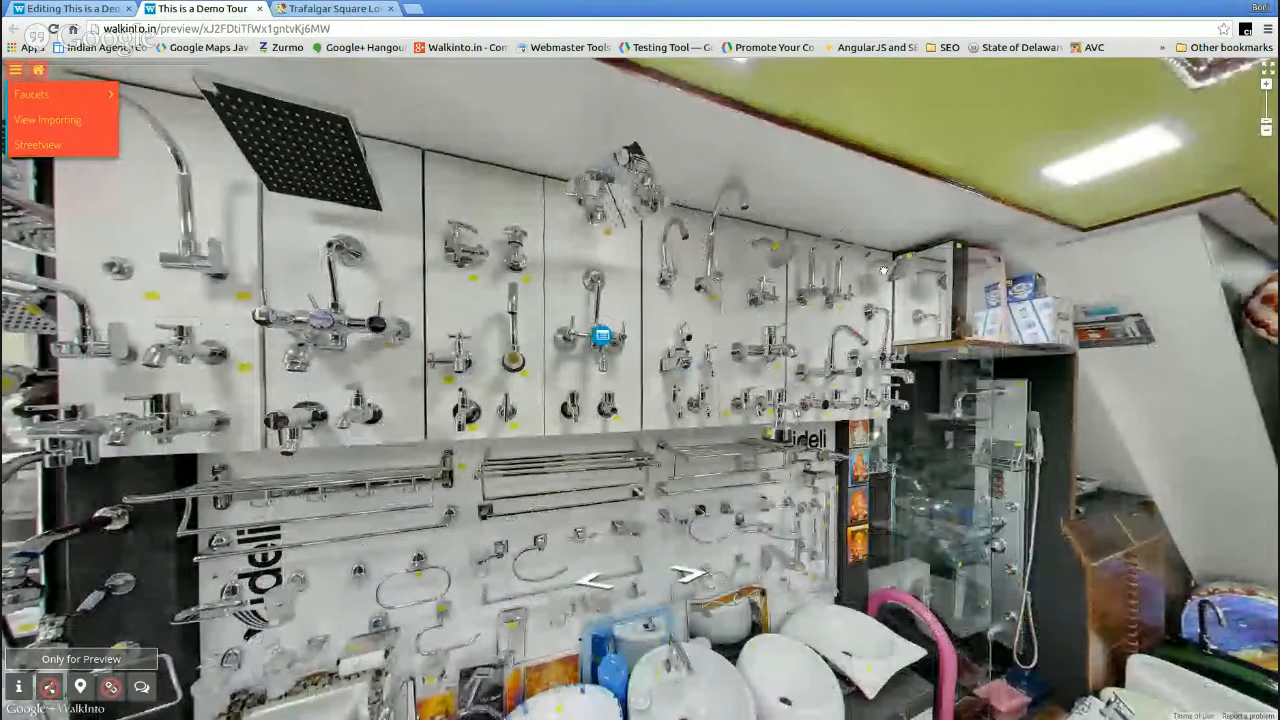
pyautogui.moveTo(356, 203); pyautogui.dragTo(320, 150)
pyautogui.moveTo(900, 290); pyautogui.dragTo(592, 280)
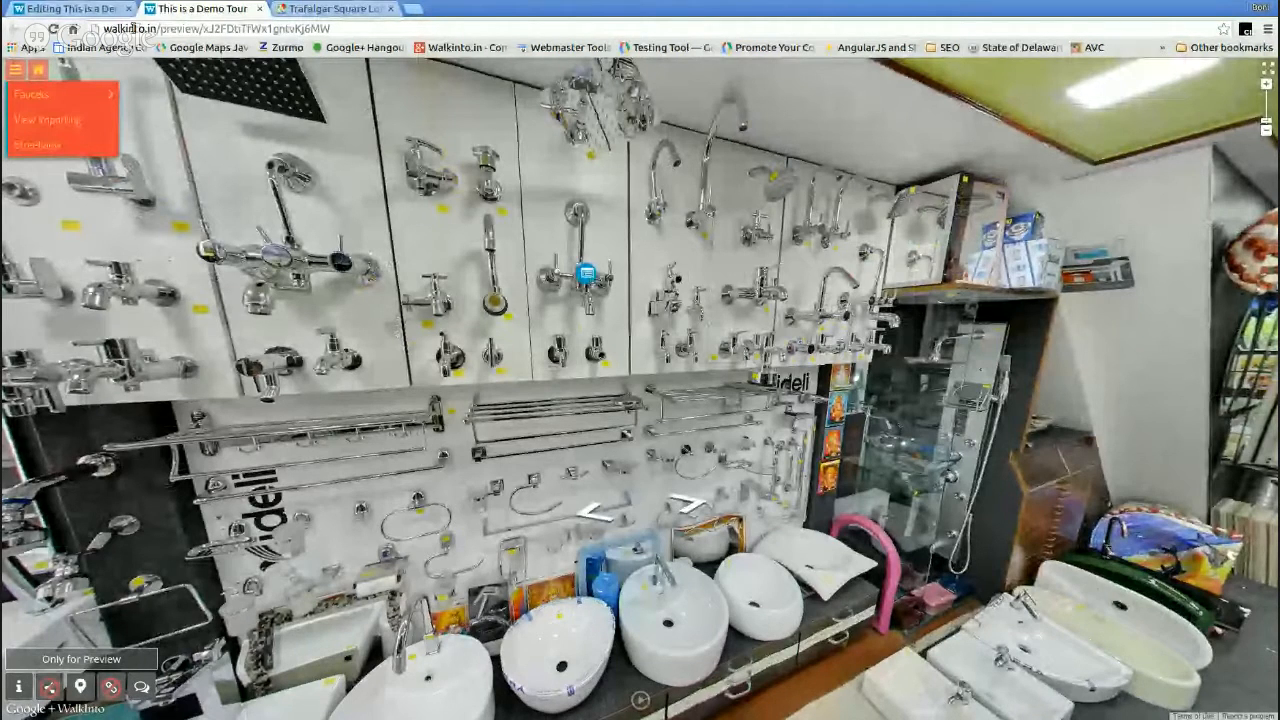
pyautogui.click(80, 9)
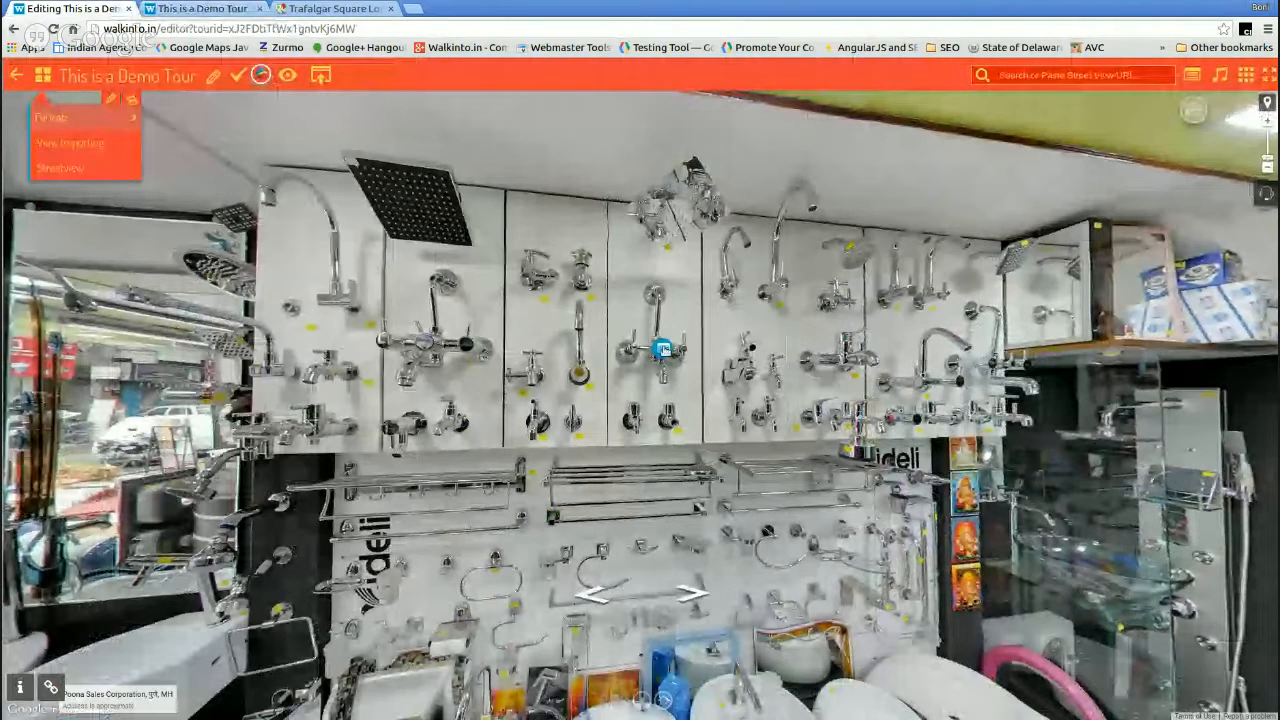
# - Retitle the faucet tourcard to 'Shower Faucet'
pyautogui.click(662, 349)
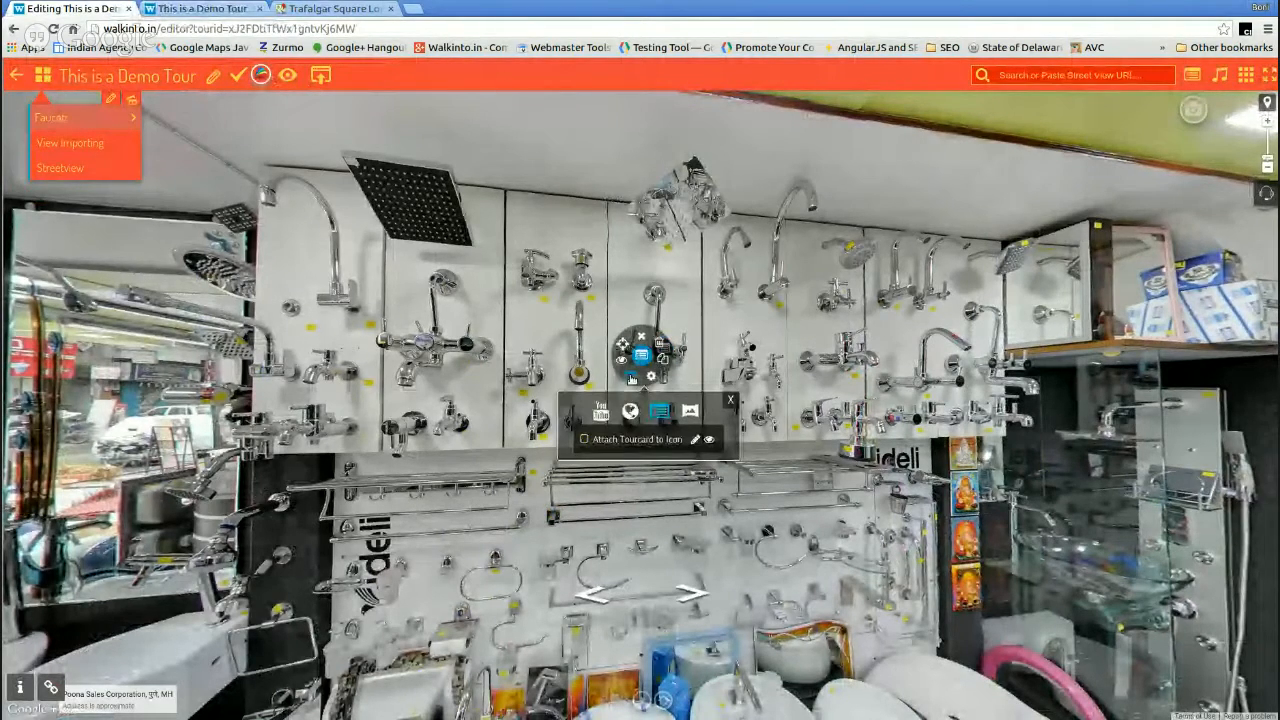
pyautogui.click(695, 441)
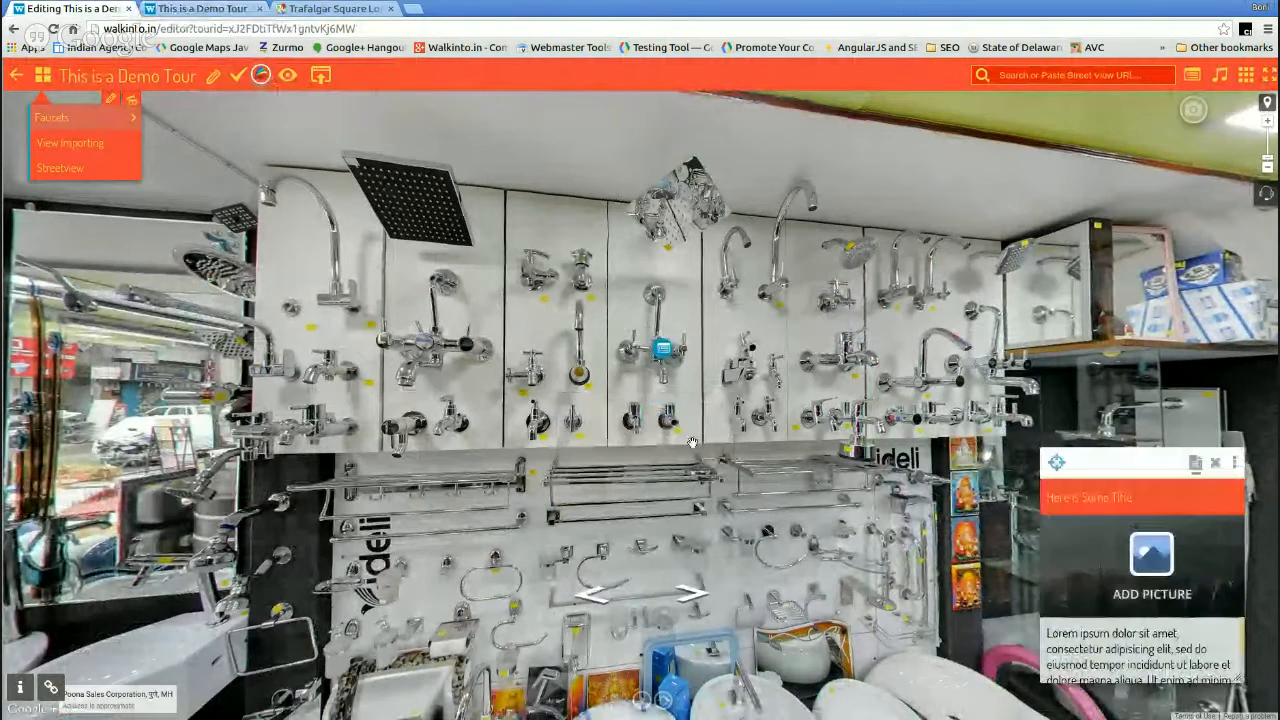
pyautogui.moveTo(1140, 499); pyautogui.dragTo(972, 480)
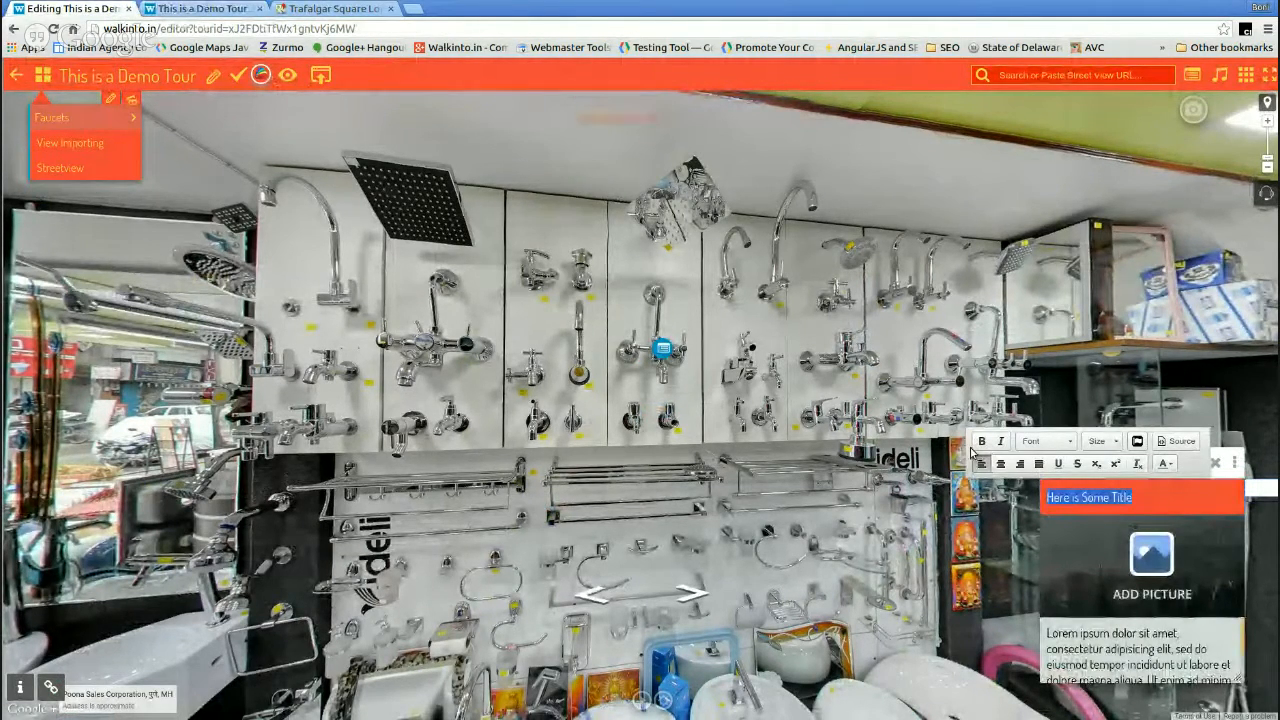
pyautogui.write('H')
pyautogui.press('BackSpace')
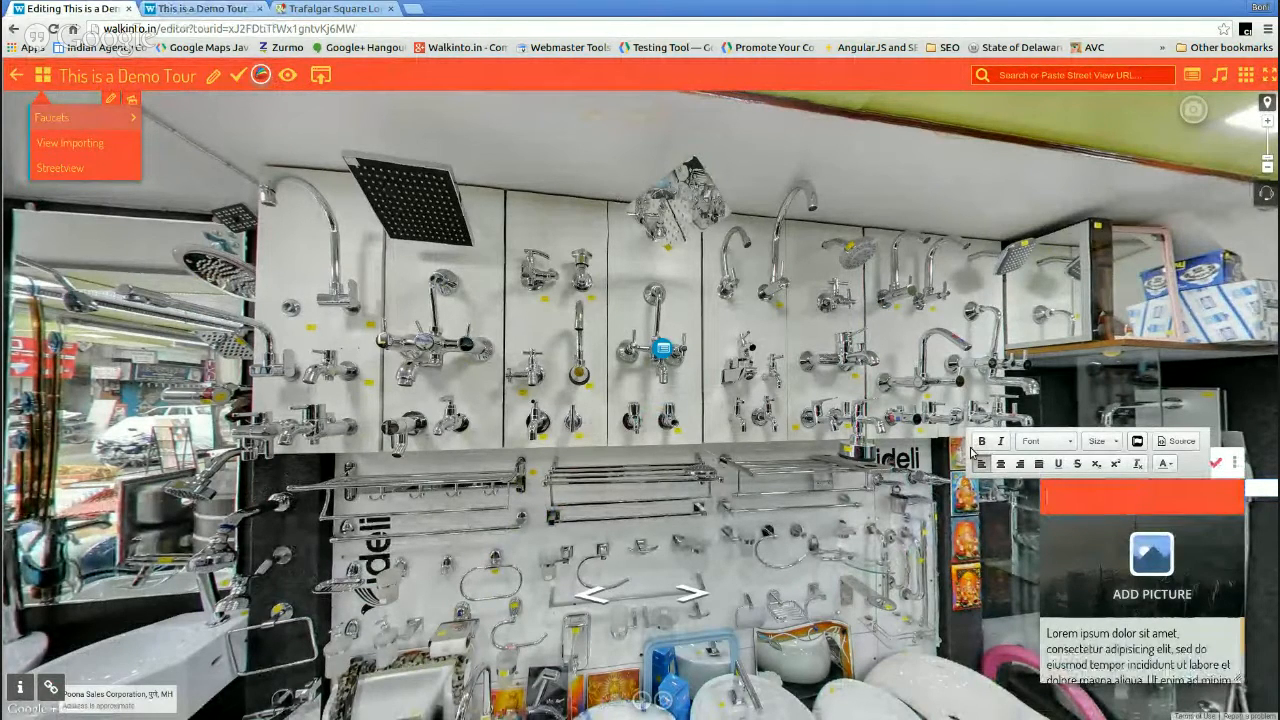
pyautogui.write('Shower Faucet')
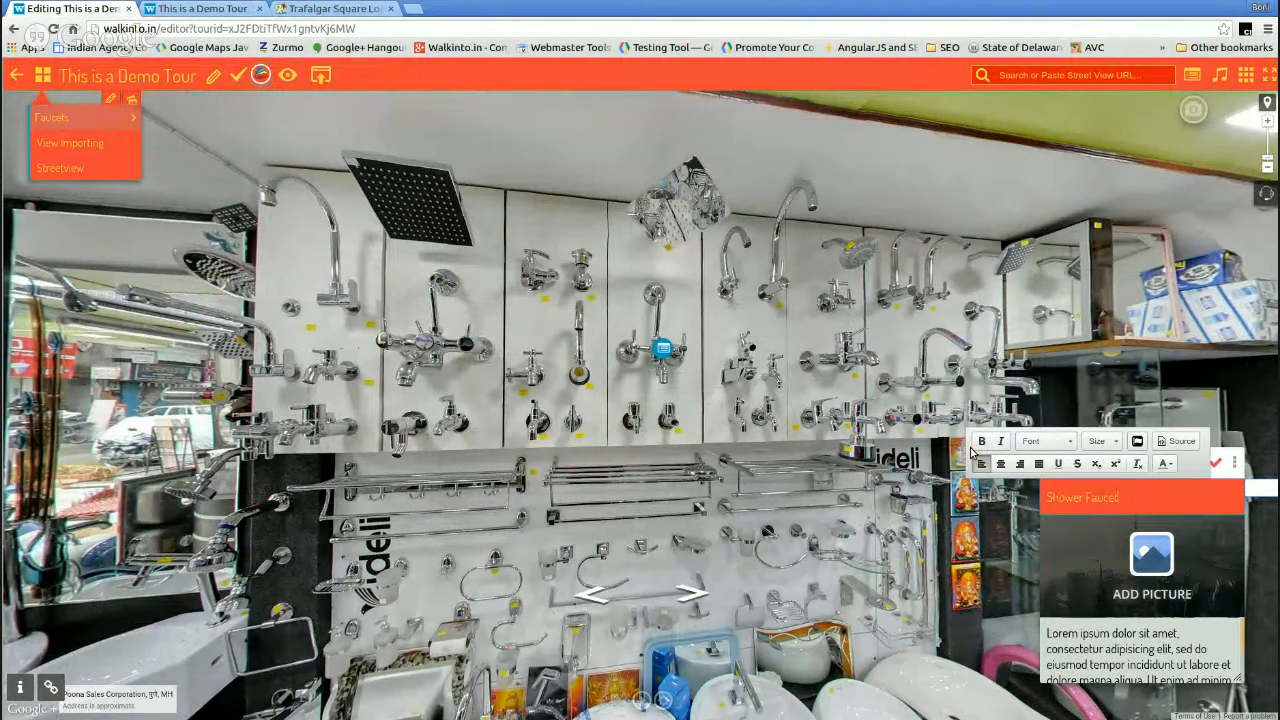
# - Open Image Properties for the card's picture and start a new browser tab
pyautogui.click(1179, 564)
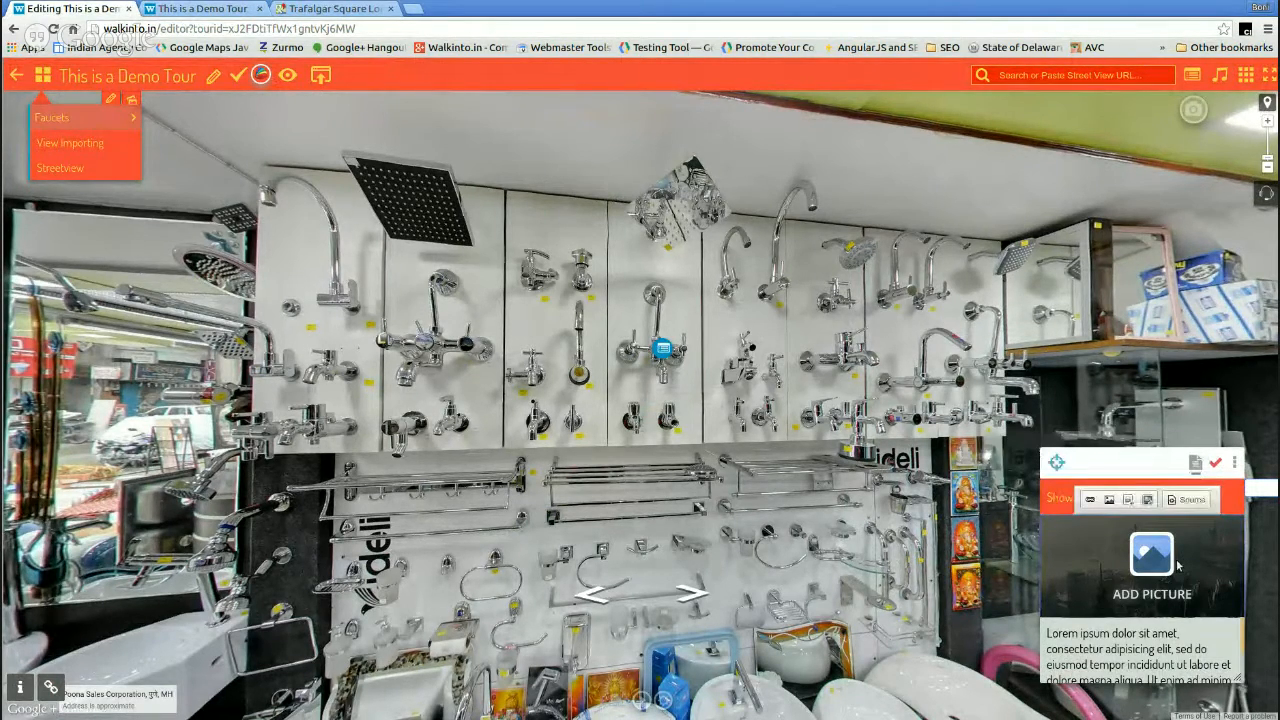
pyautogui.click(1108, 565)
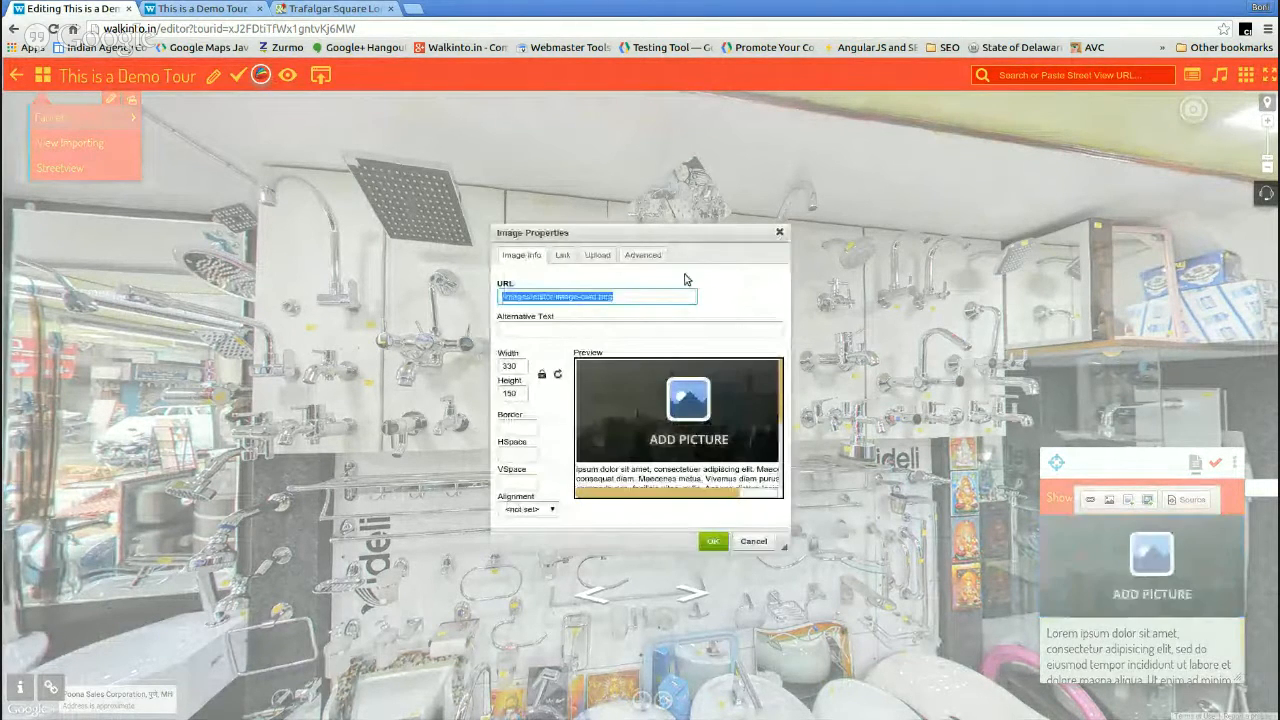
pyautogui.click(413, 9)
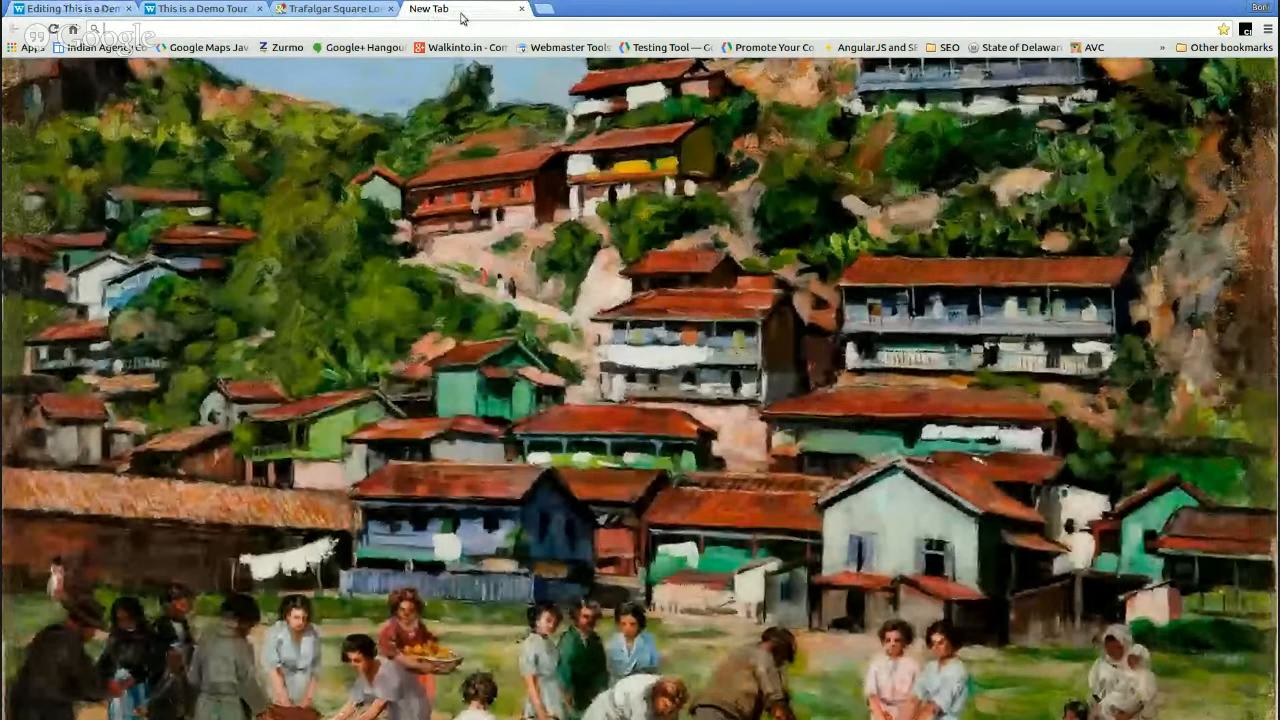
# - Search Google Images for 'faucet' and open the full-size Kitchen_Faucet_leak.jpg photo
pyautogui.write('fa')
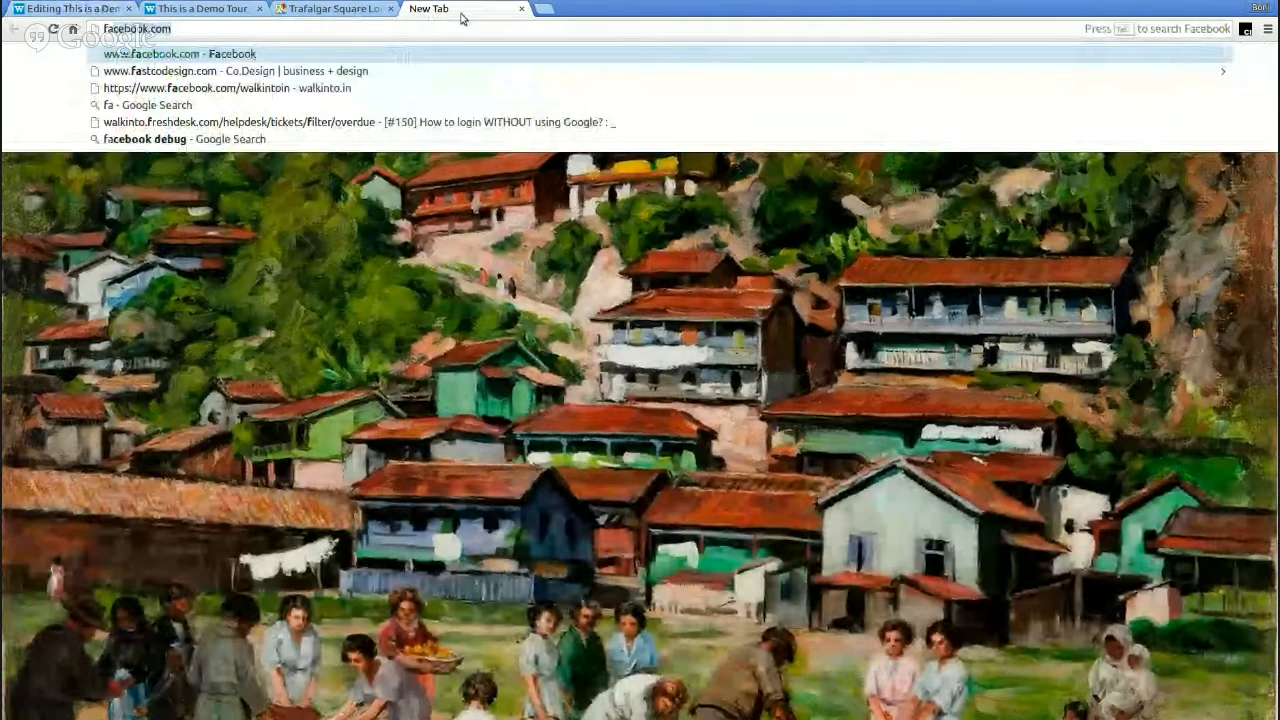
pyautogui.press('BackSpace')
pyautogui.press('BackSpace')
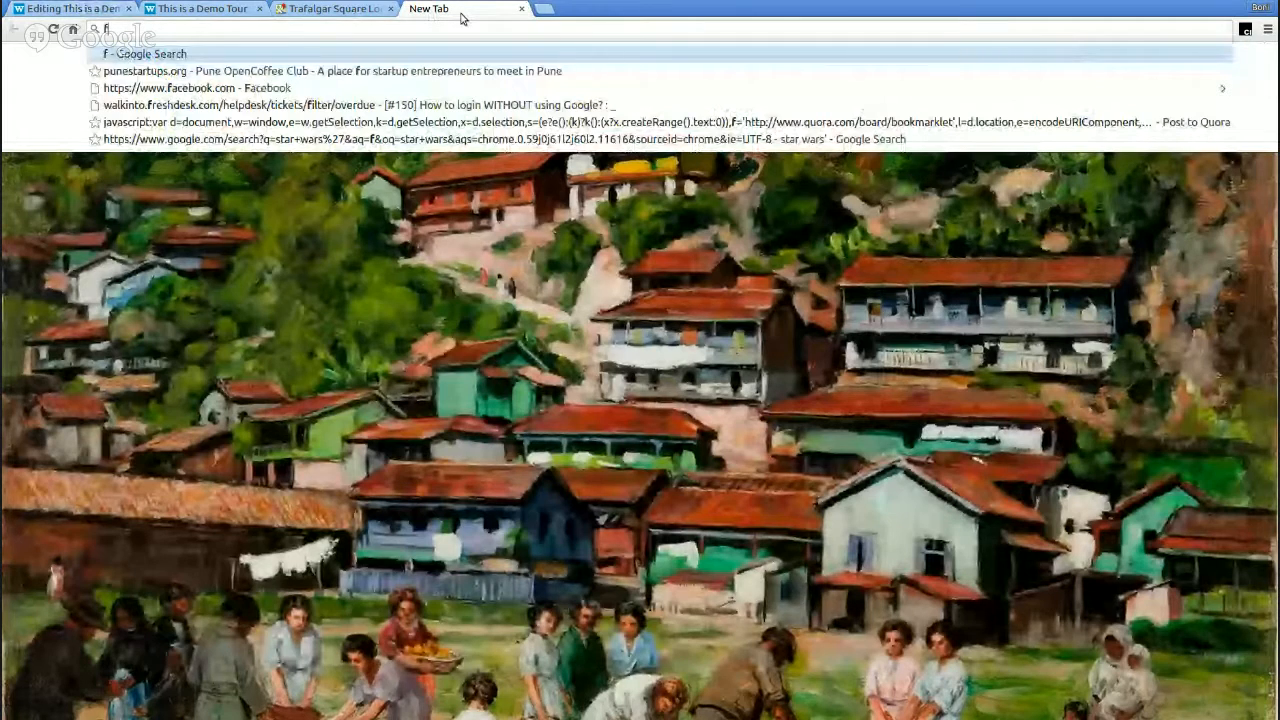
pyautogui.write('aucet')
pyautogui.press('Return')
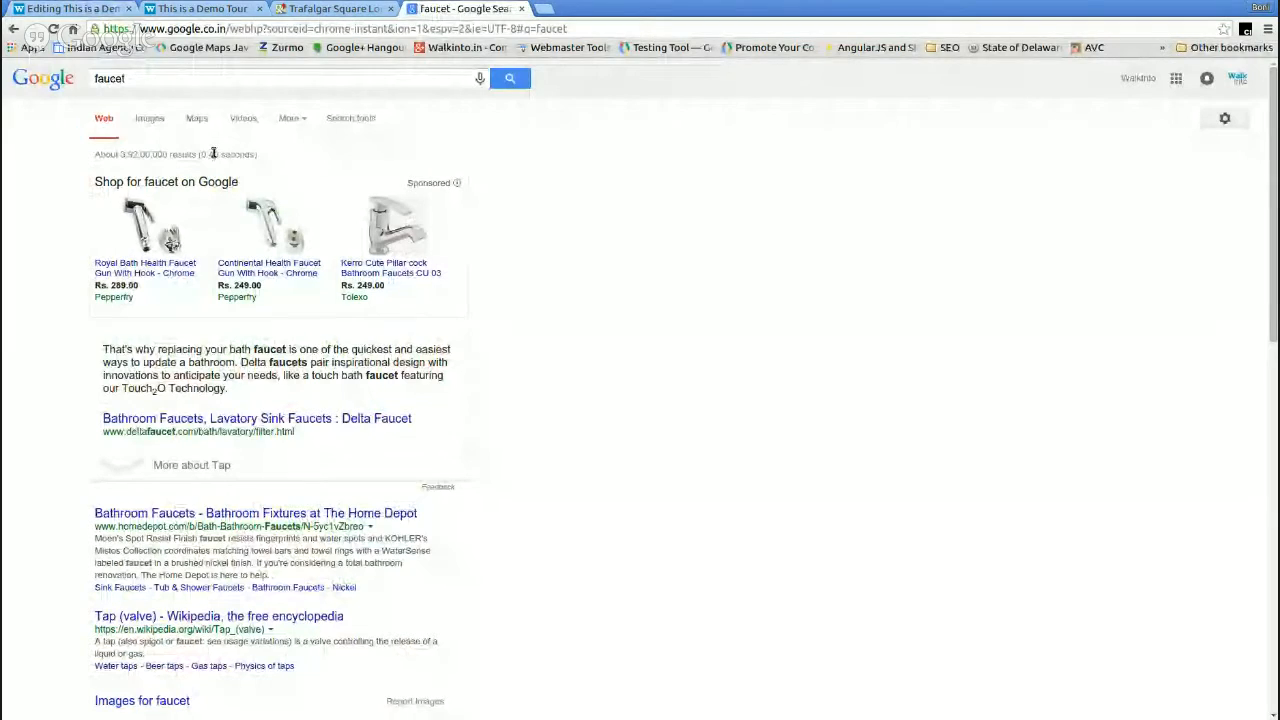
pyautogui.click(150, 118)
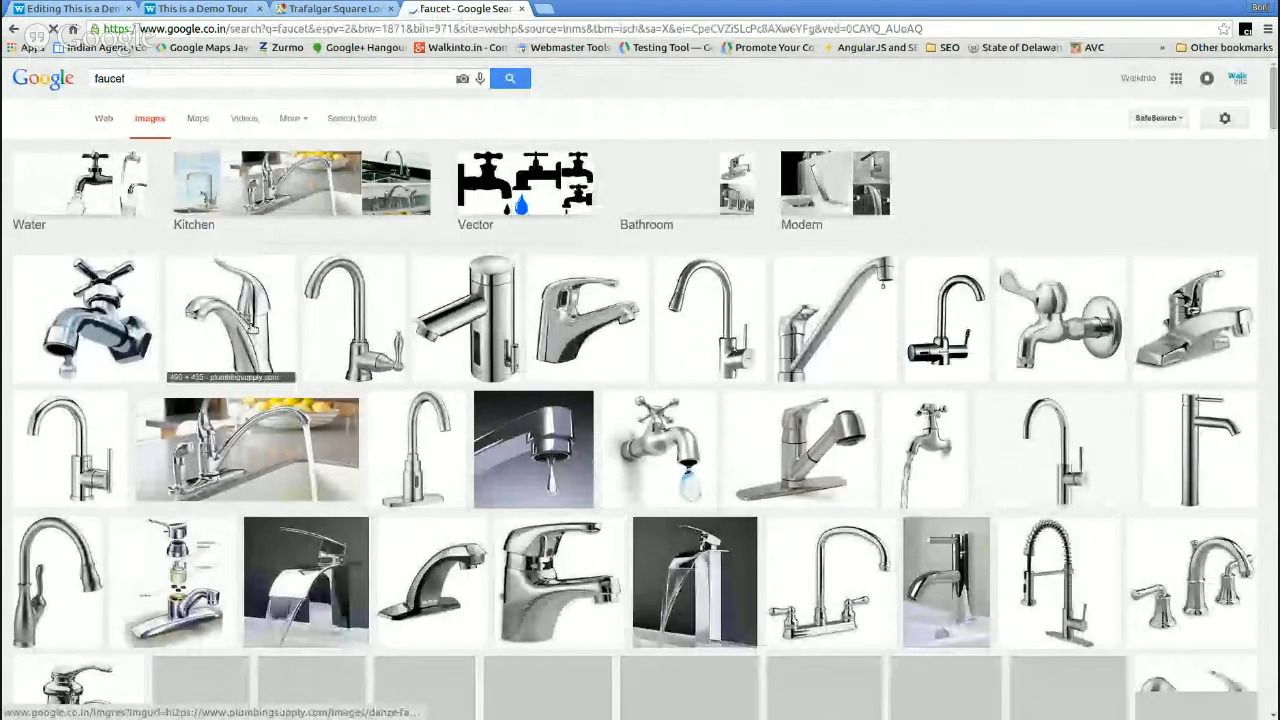
pyautogui.click(835, 318)
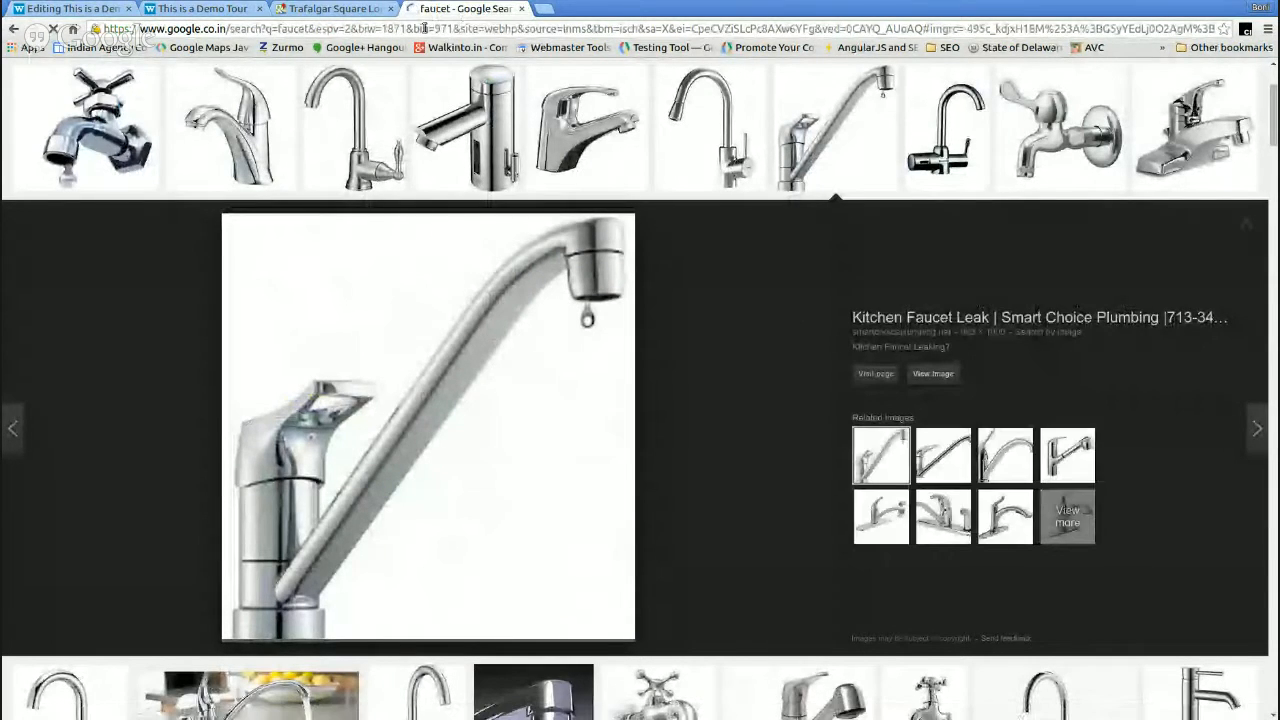
pyautogui.click(932, 374)
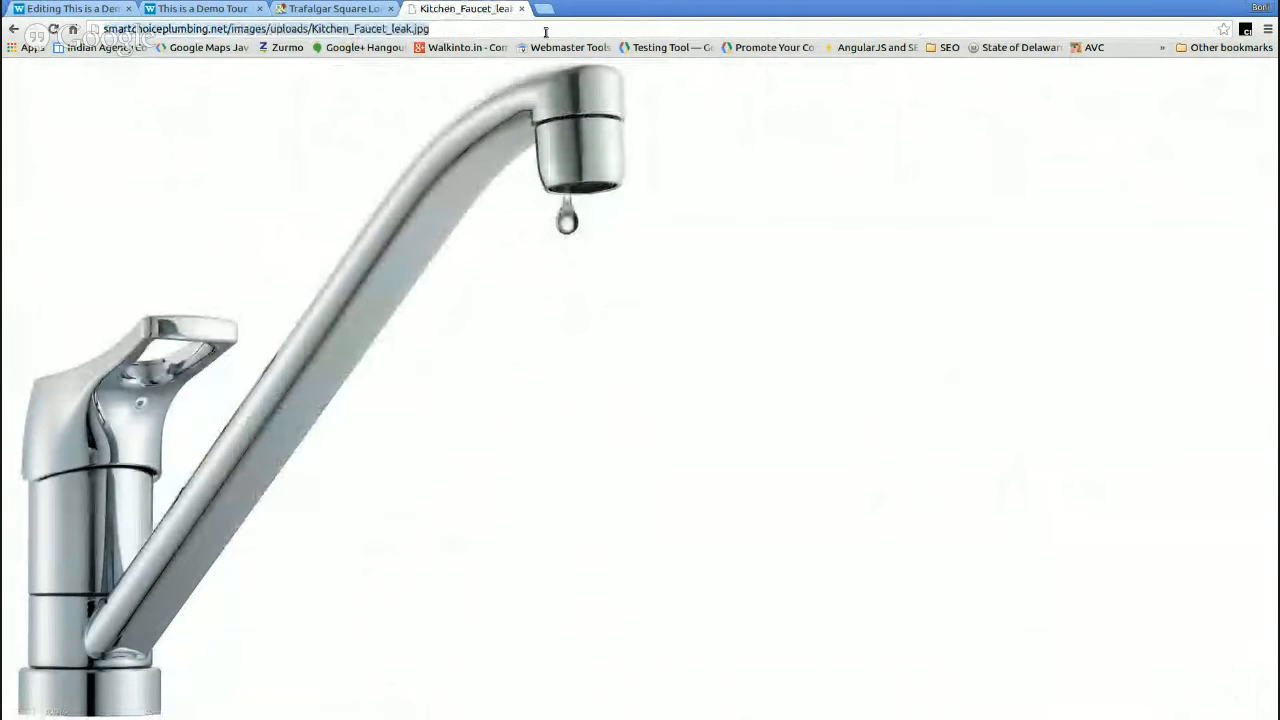
pyautogui.click(213, 12)
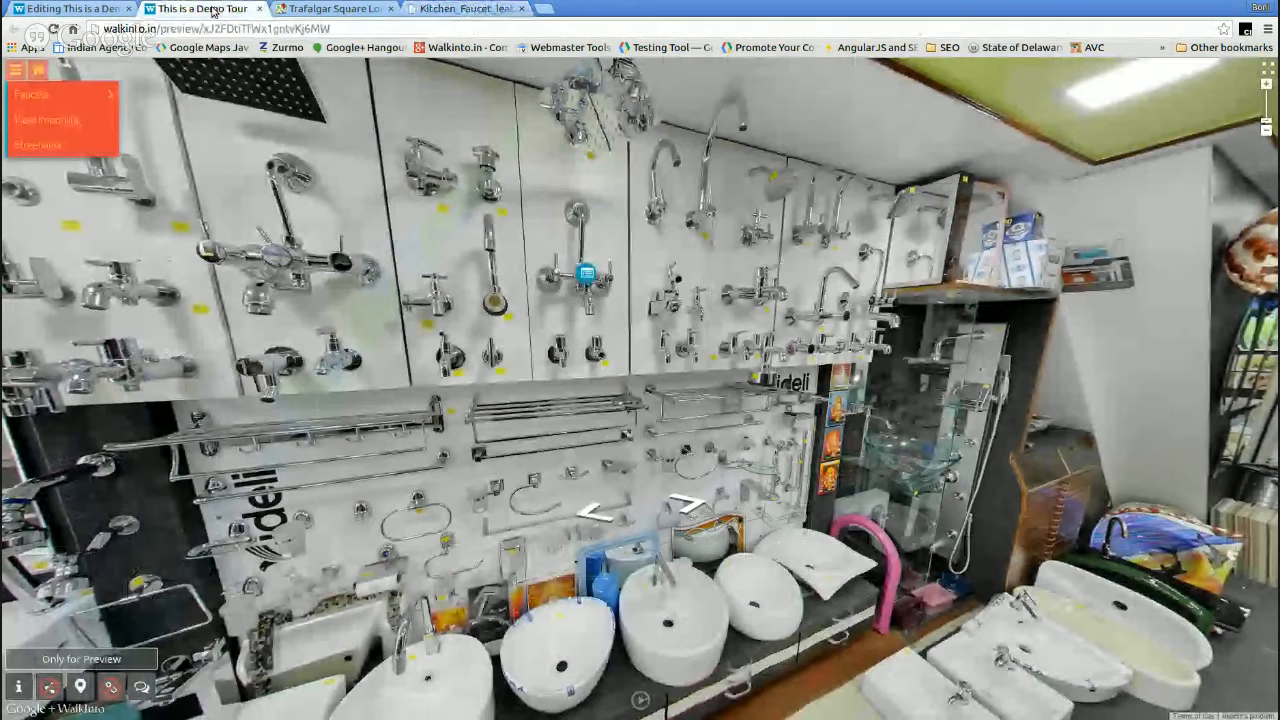
# - Set the card picture URL to Kitchen_Faucet_leak.jpg at 100% width, auto height, ratio locked
pyautogui.click(78, 14)
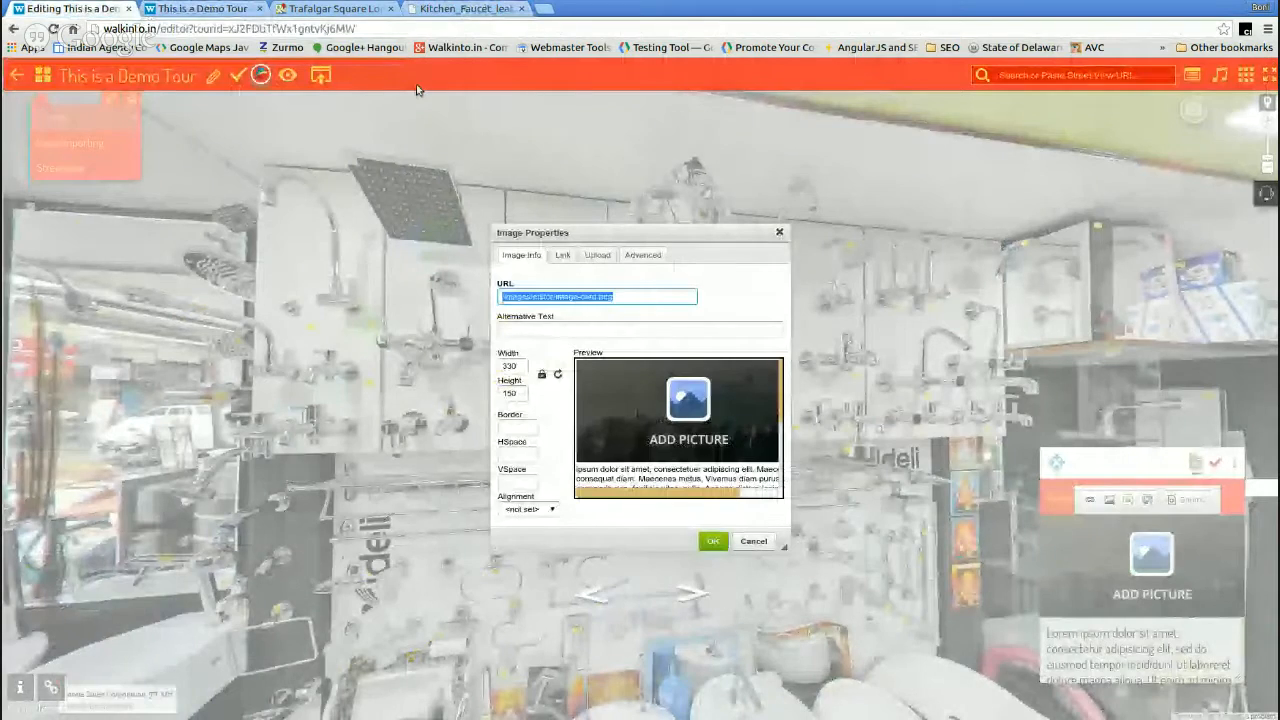
pyautogui.hotkey('ctrl', 'v')
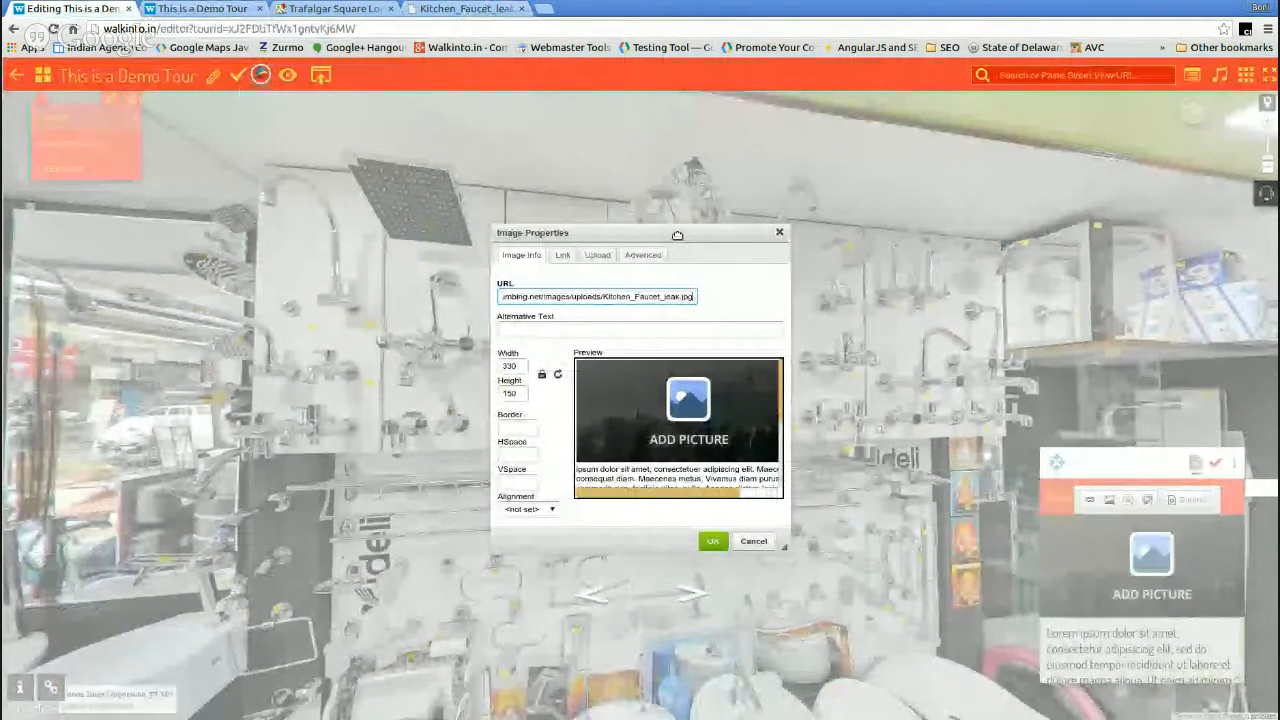
pyautogui.press('Tab')
pyautogui.press('Tab')
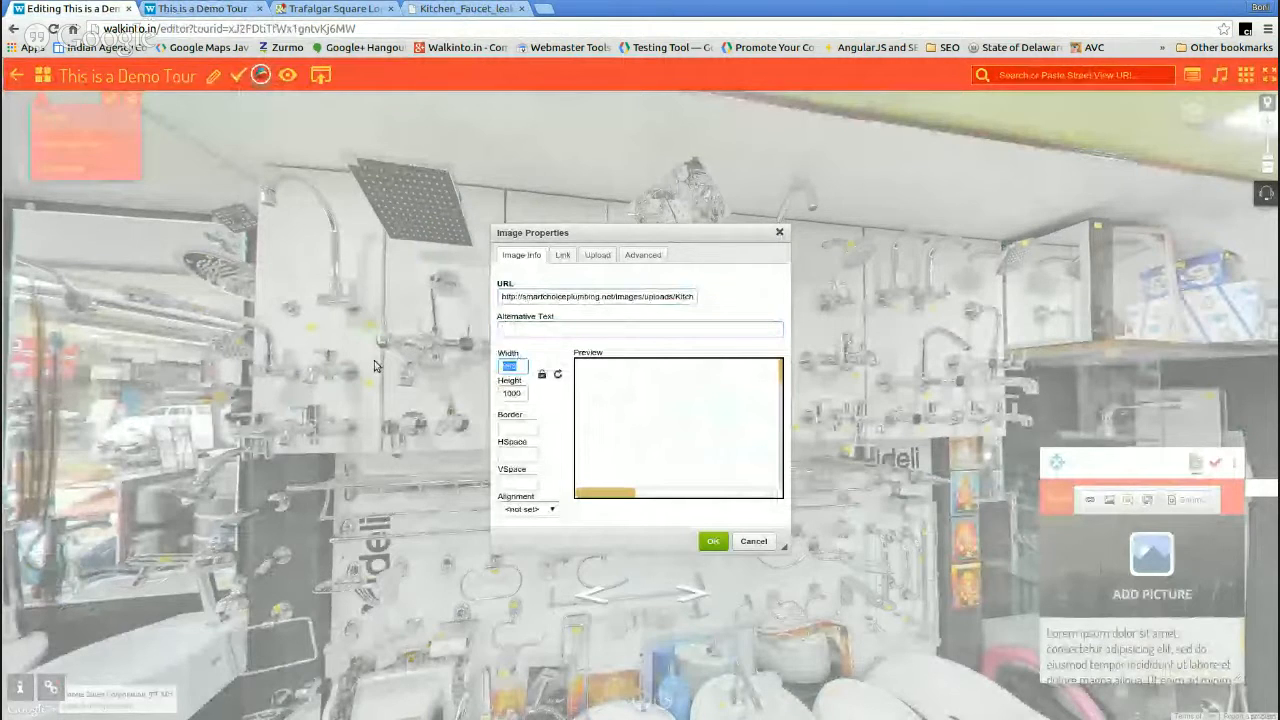
pyautogui.write('10')
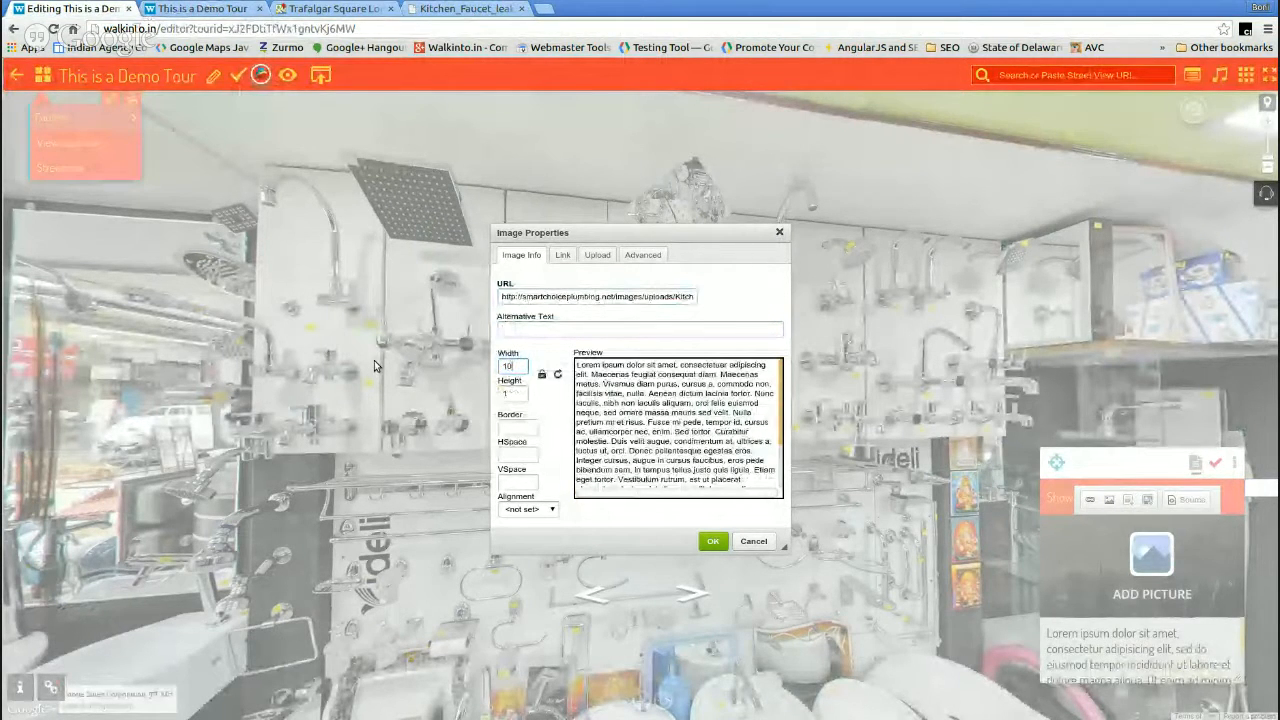
pyautogui.write('0%')
pyautogui.press('Tab')
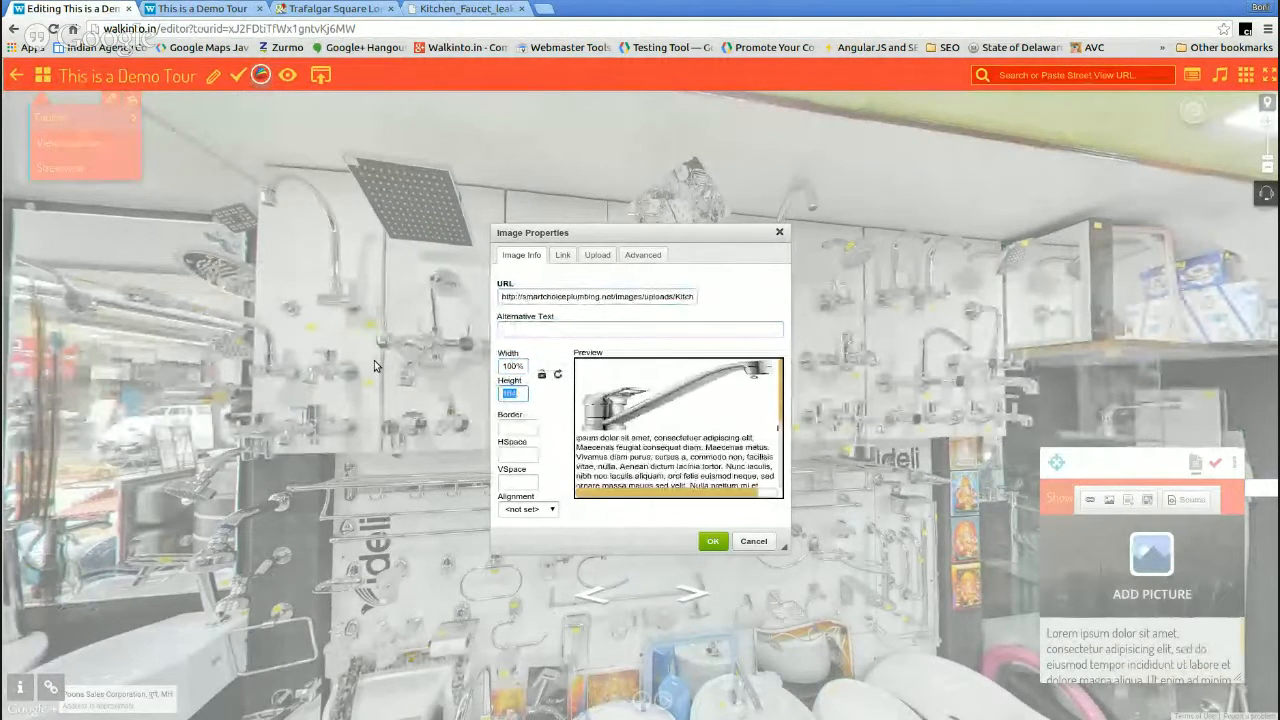
pyautogui.press('BackSpace')
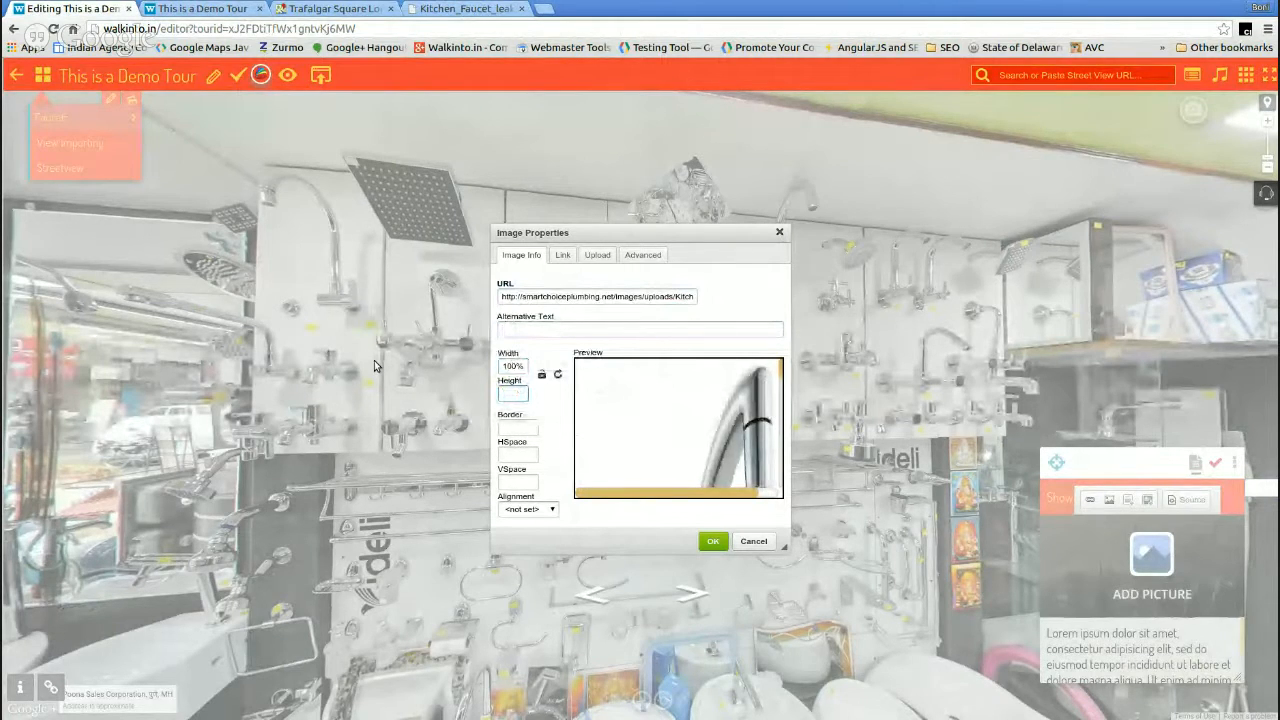
pyautogui.click(542, 374)
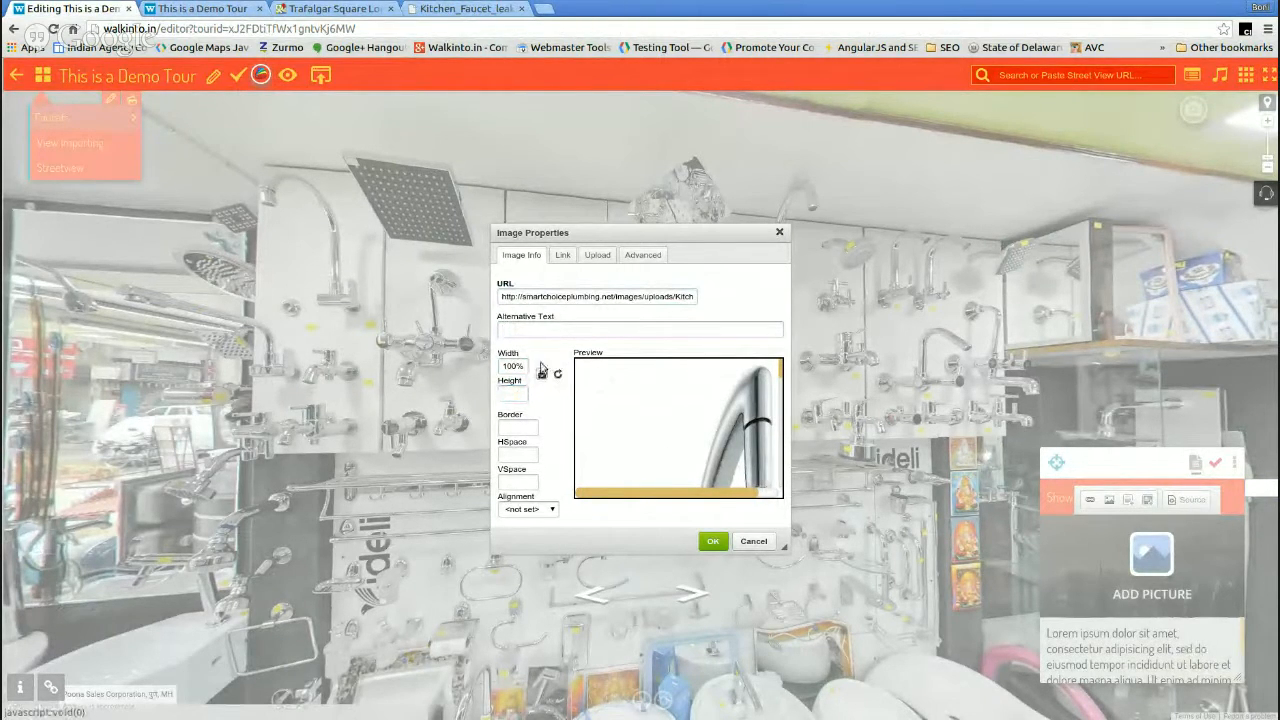
pyautogui.click(710, 540)
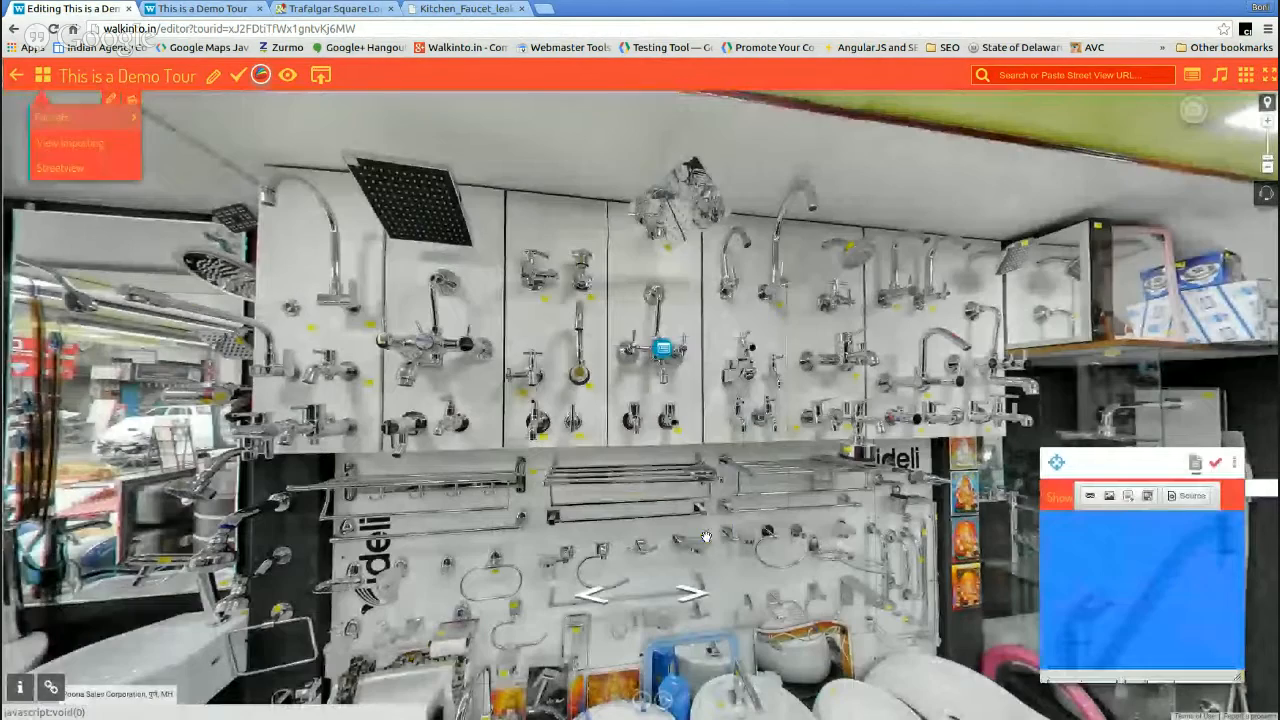
# - Replace the card's lorem ipsum description with 'This is a nice Faucet.'
pyautogui.moveTo(1117, 463); pyautogui.dragTo(1056, 239)
pyautogui.moveTo(1178, 462); pyautogui.dragTo(1156, 617)
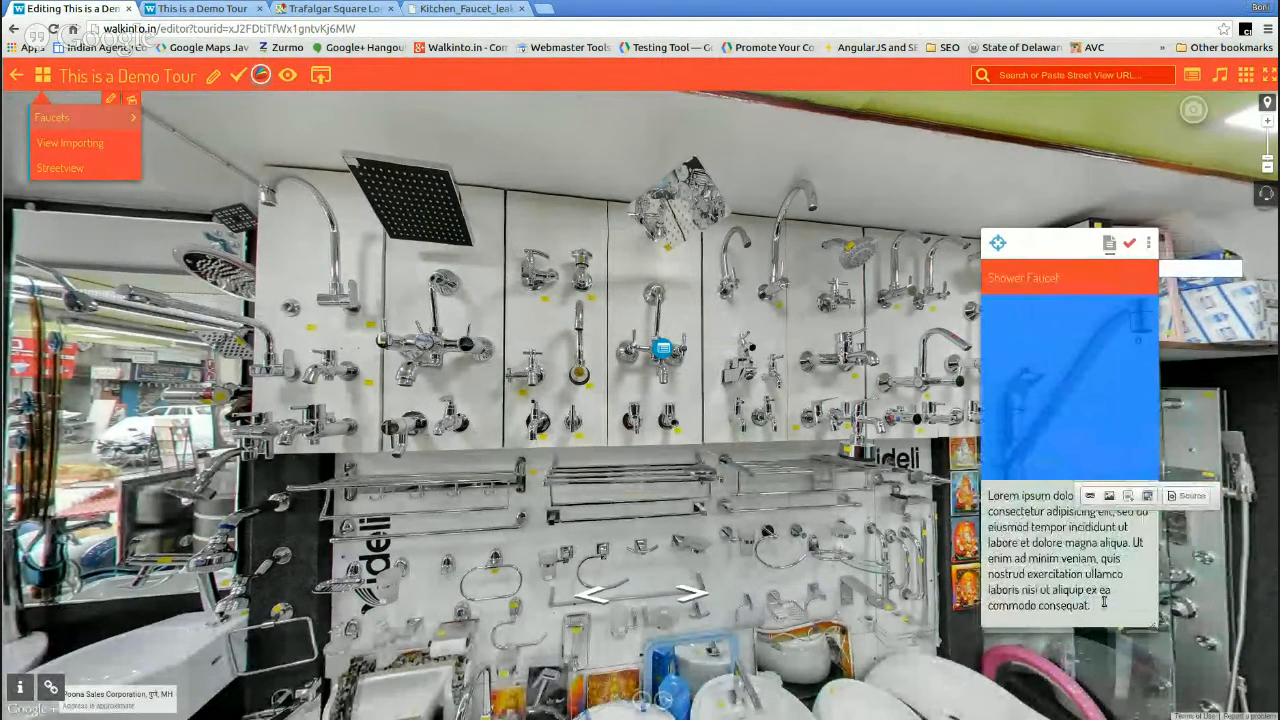
pyautogui.click(1107, 614)
pyautogui.moveTo(1107, 614); pyautogui.dragTo(917, 478)
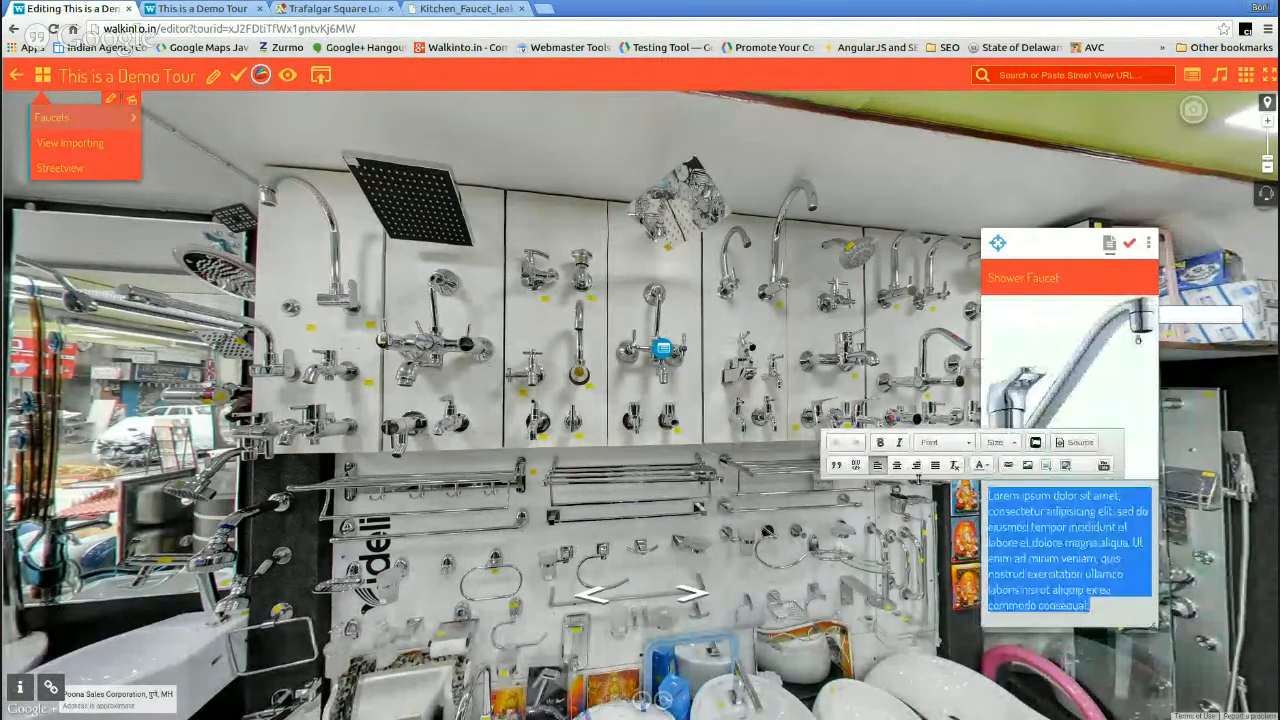
pyautogui.press('Delete')
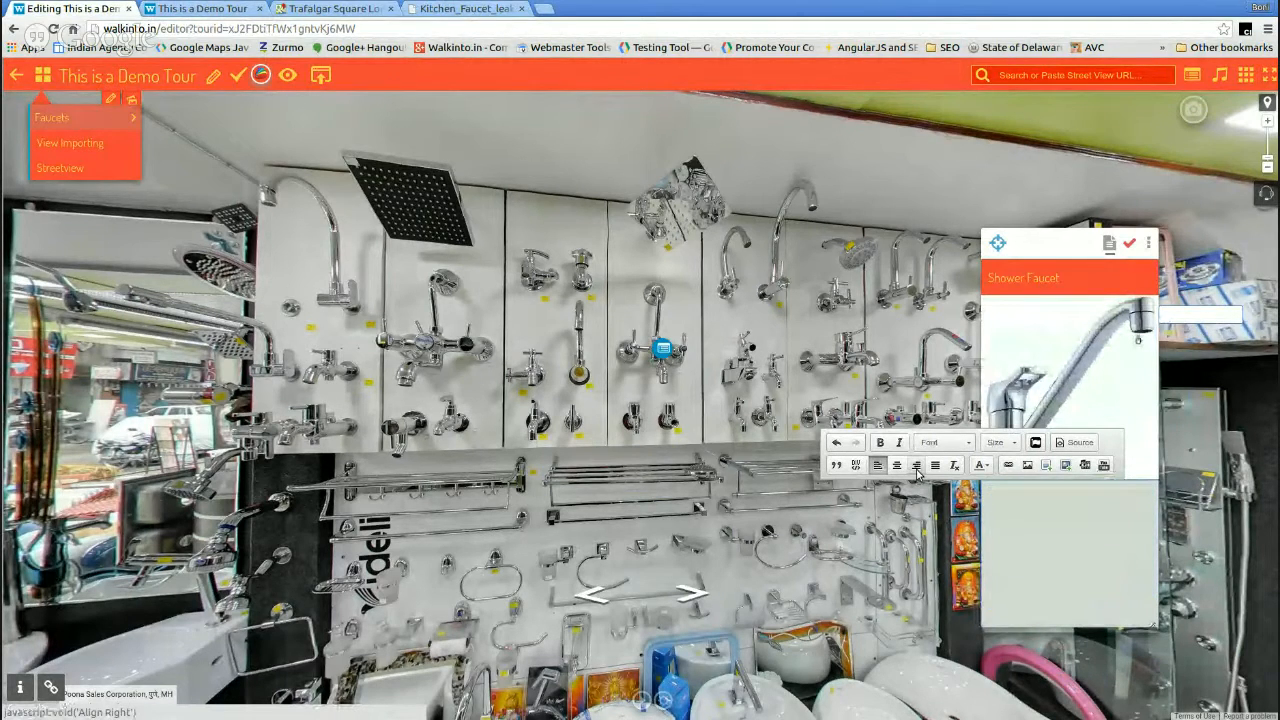
pyautogui.write('This is a nice Faucet.')
# - Recolour the sentence, set it to size 36, and widen the card to fit one line
pyautogui.hotkey('ctrl', 'a')
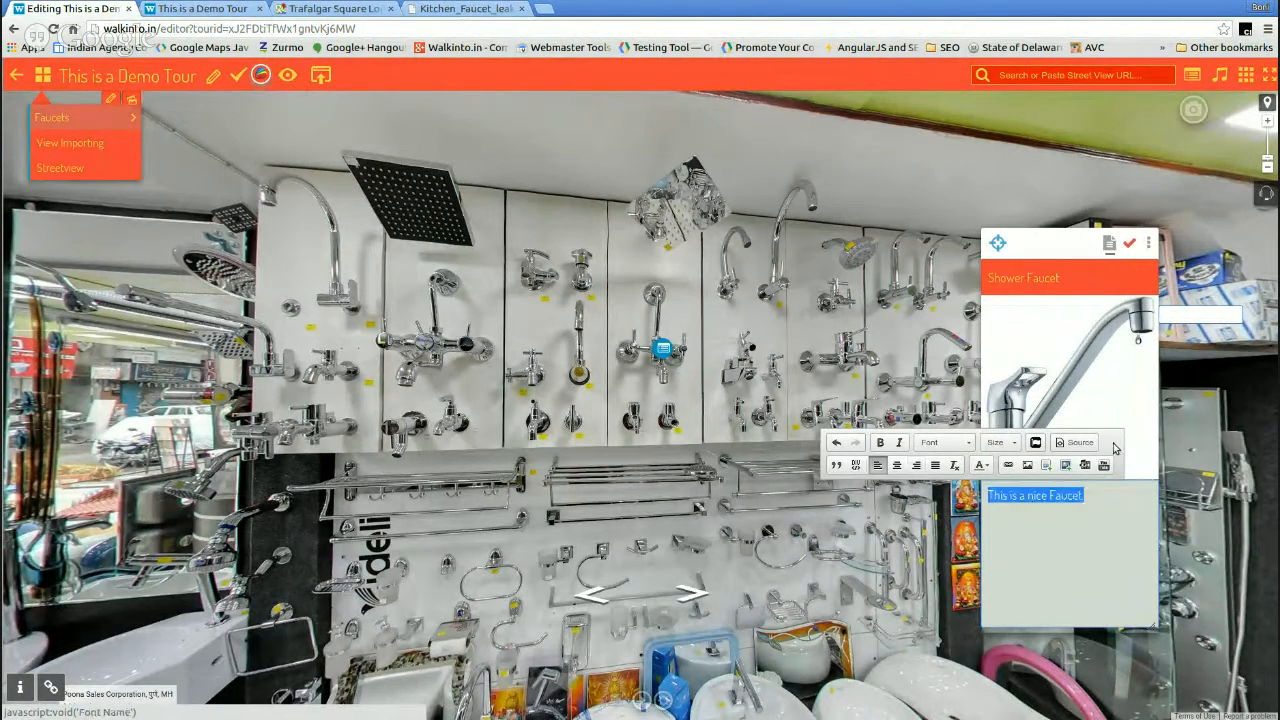
pyautogui.click(989, 469)
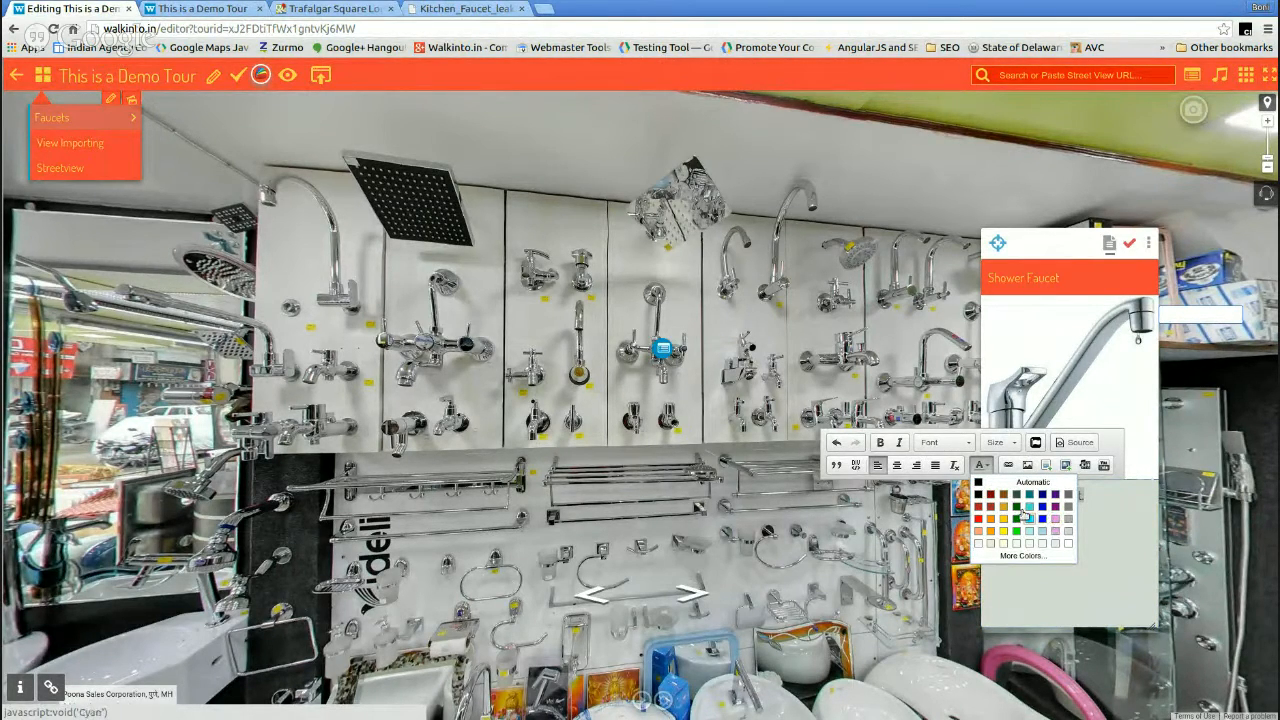
pyautogui.click(976, 528)
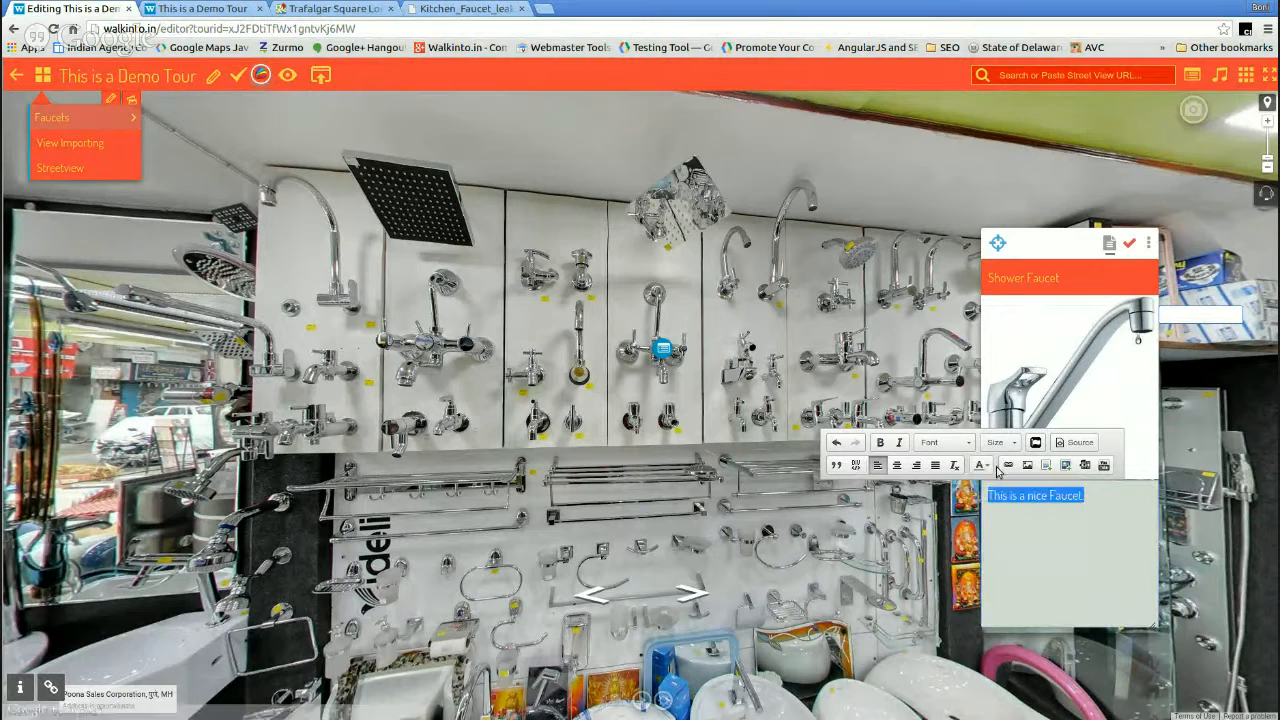
pyautogui.click(1015, 443)
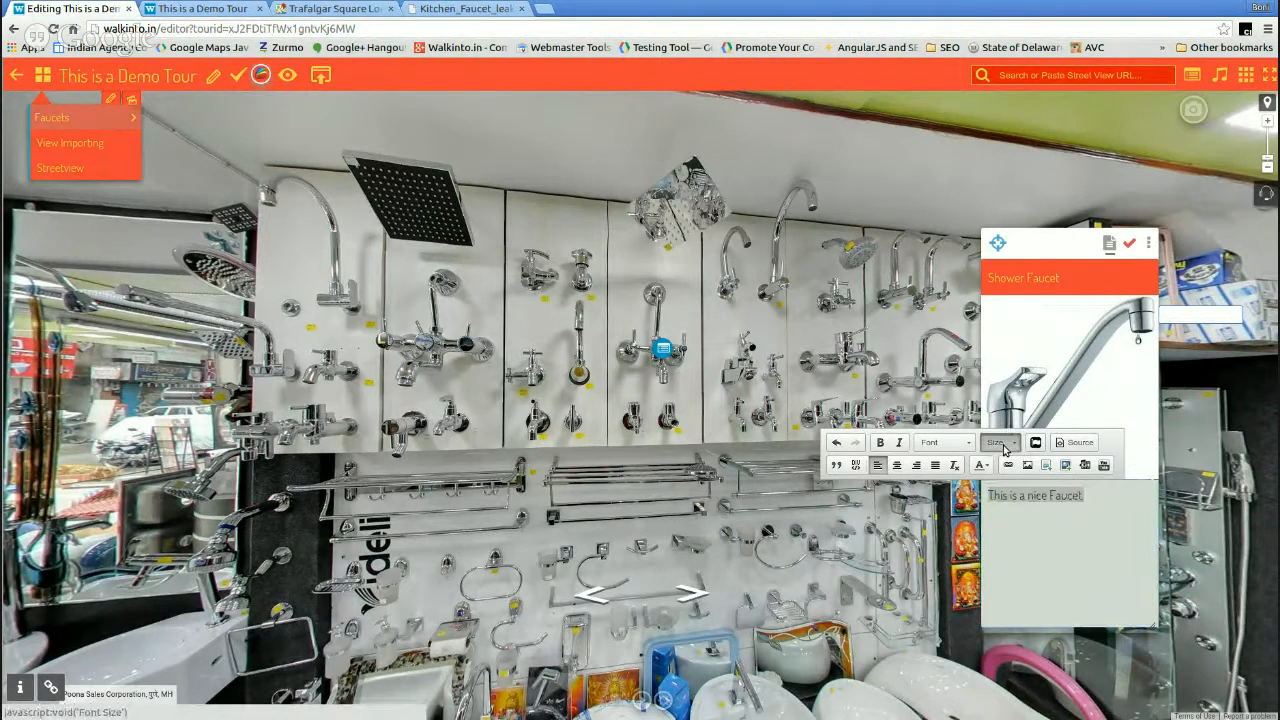
pyautogui.scroll(-5, 1005, 510)
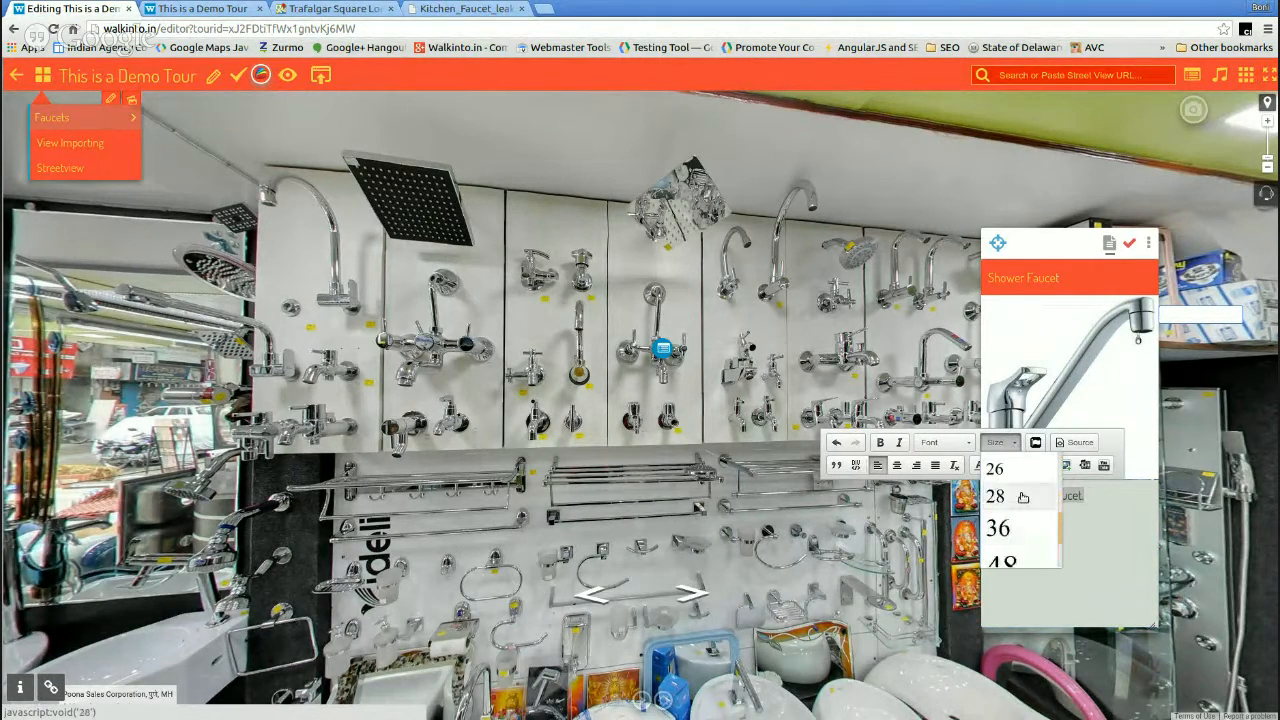
pyautogui.click(1000, 526)
pyautogui.click(1118, 578)
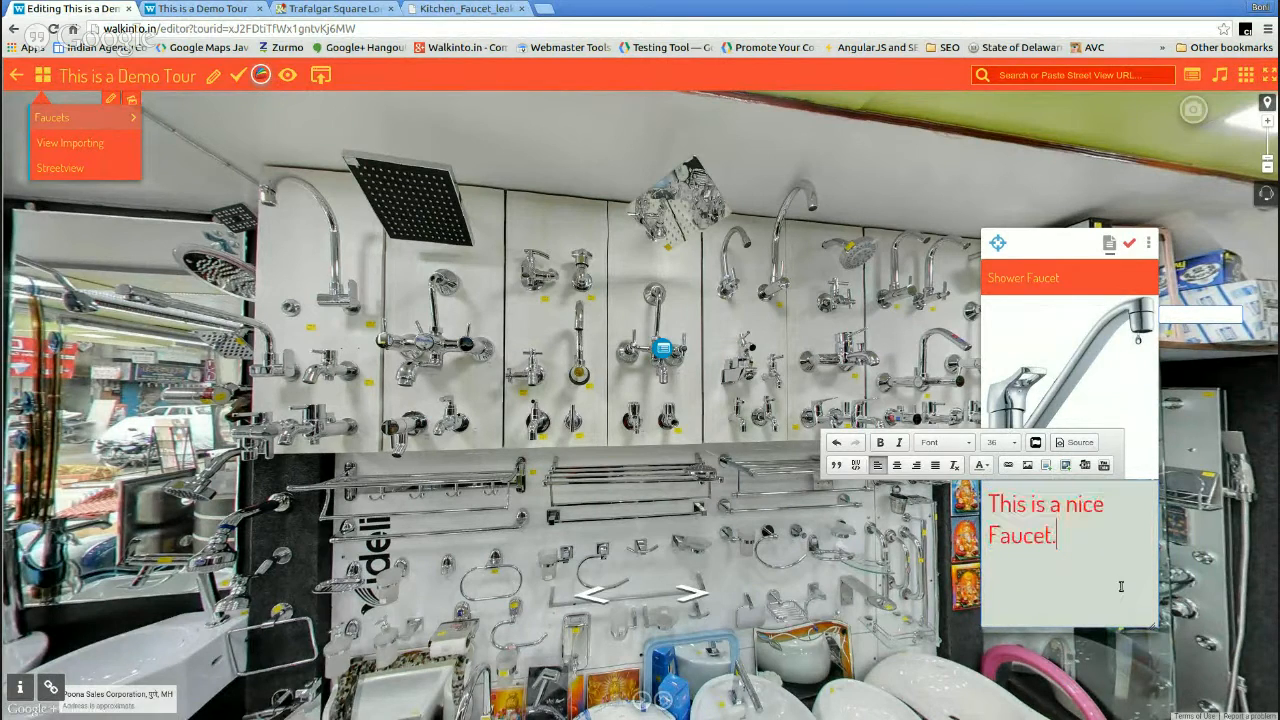
pyautogui.moveTo(1142, 621); pyautogui.dragTo(1185, 578)
# - Save the Shower Faucet tourcard edits
pyautogui.click(1167, 245)
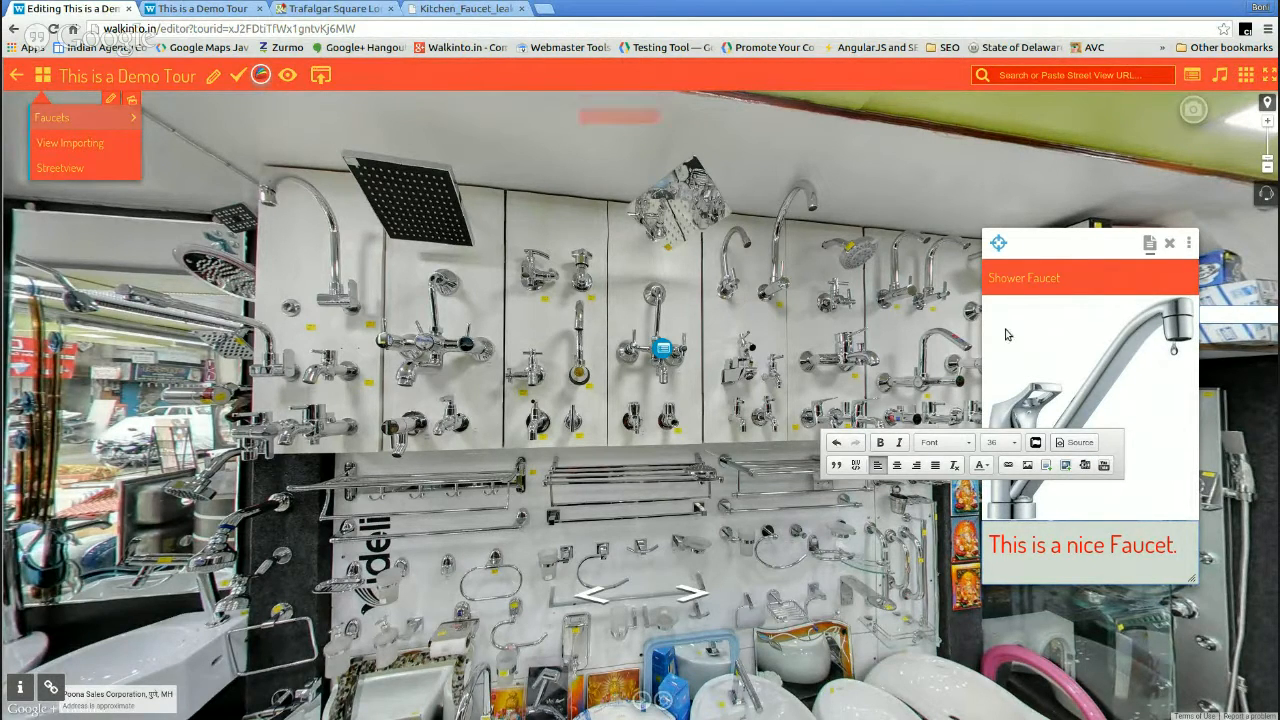
pyautogui.click(999, 245)
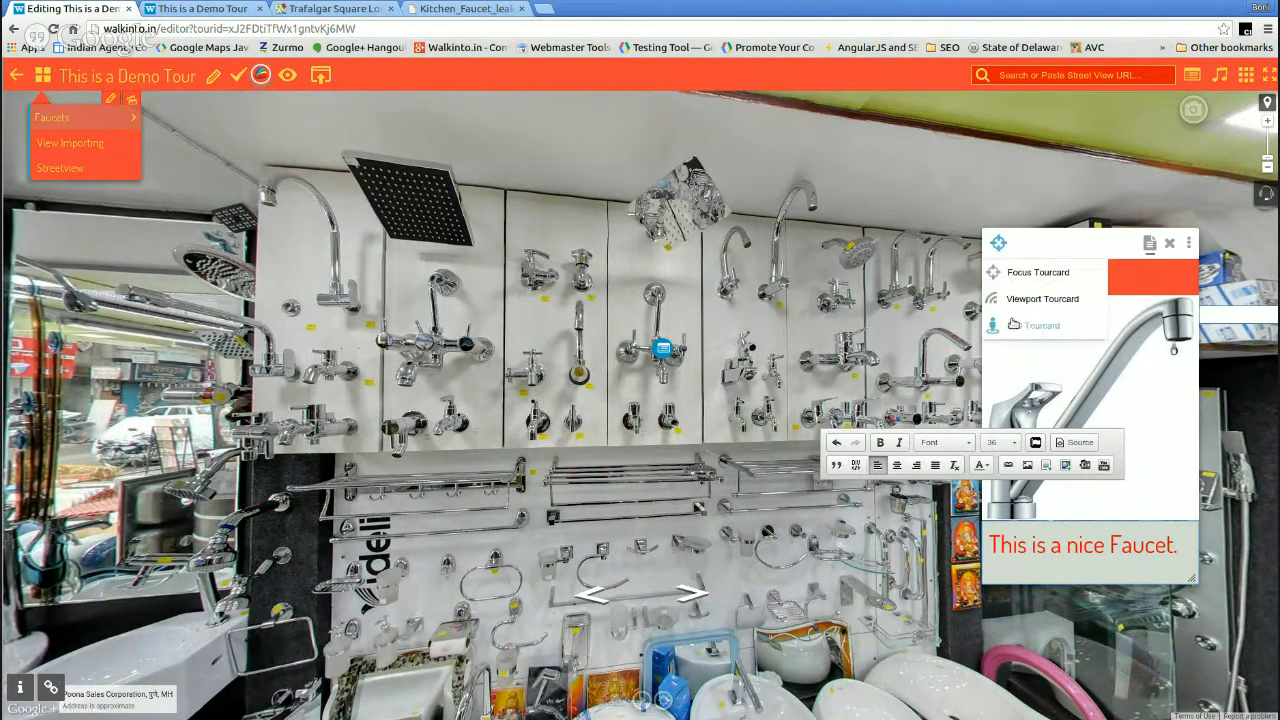
pyautogui.click(998, 247)
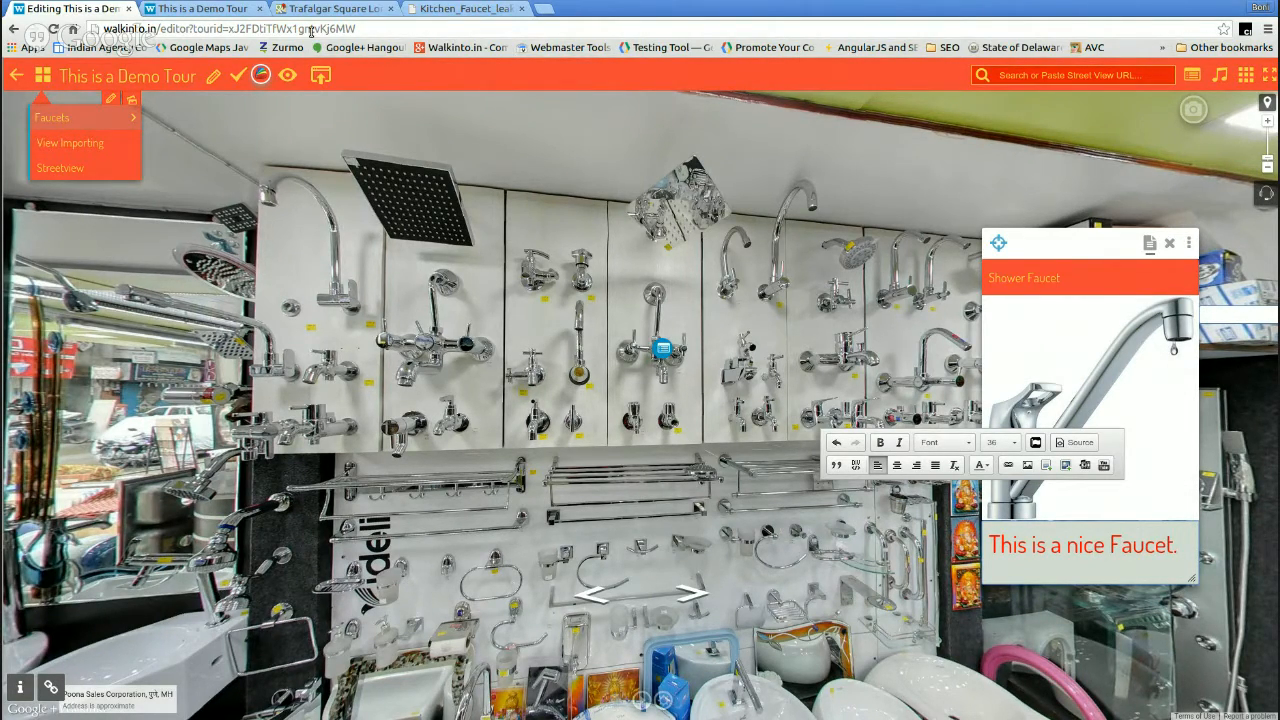
pyautogui.click(226, 13)
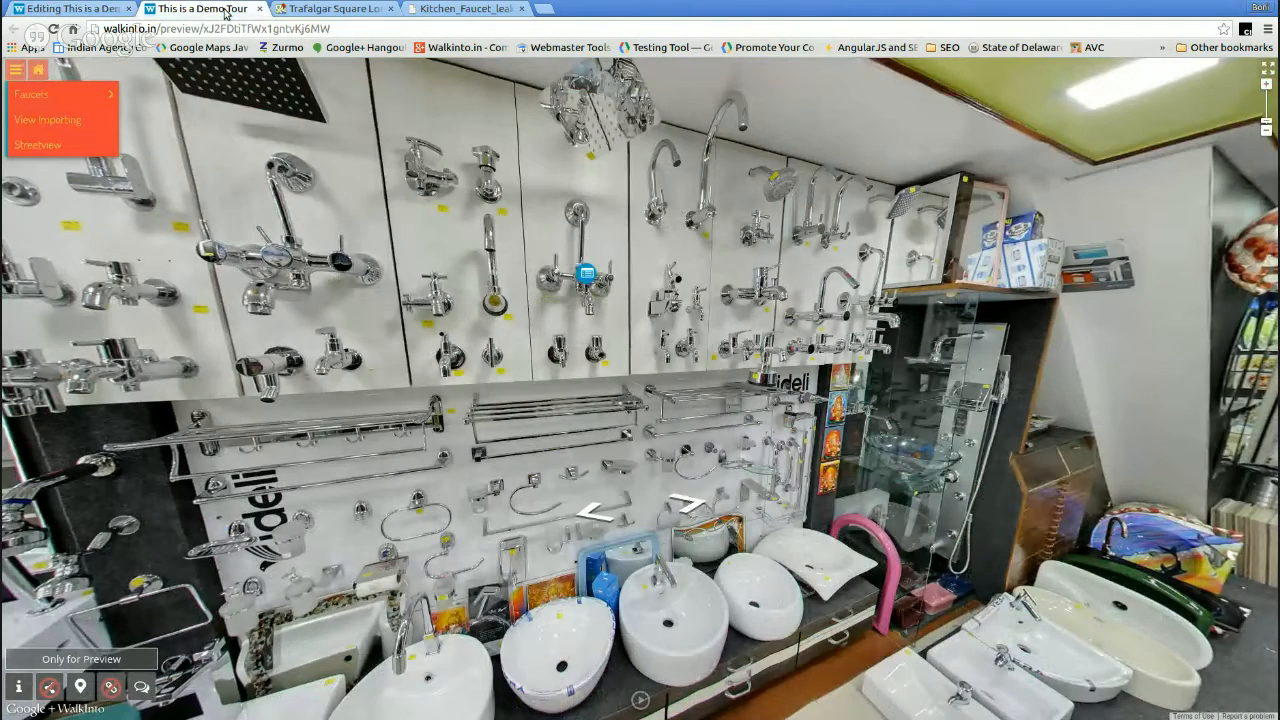
pyautogui.click(53, 29)
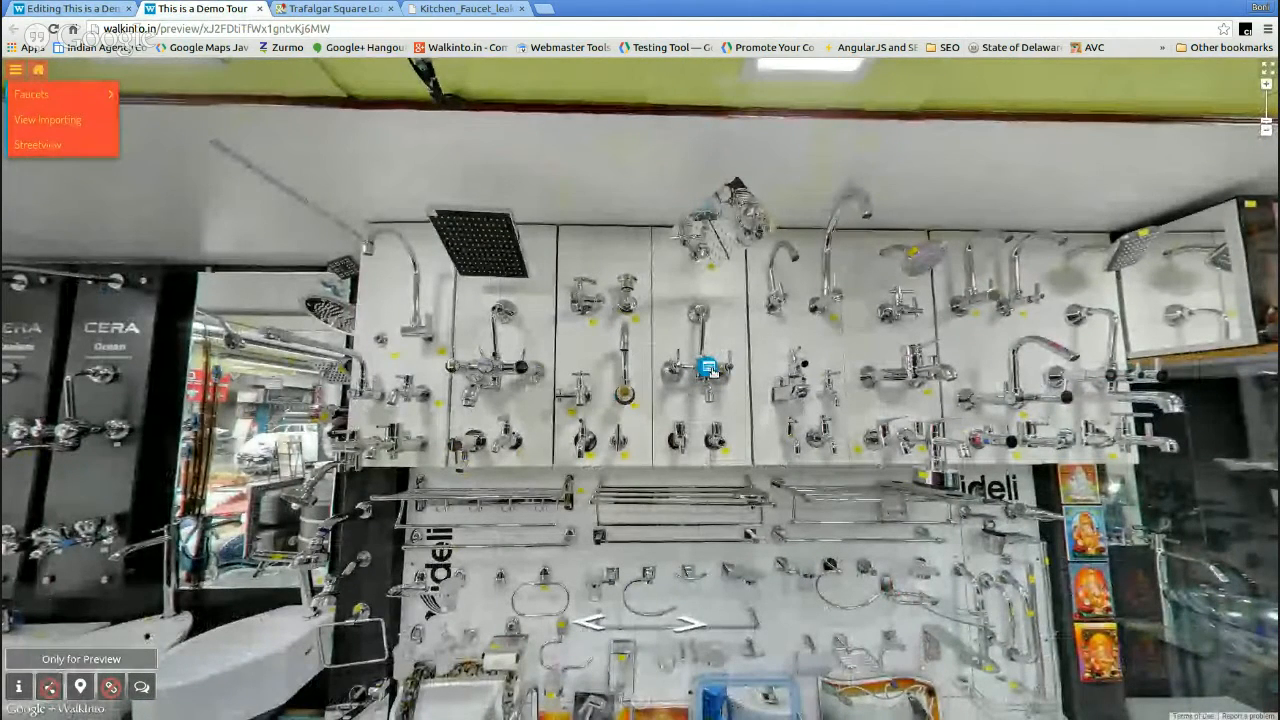
pyautogui.click(708, 368)
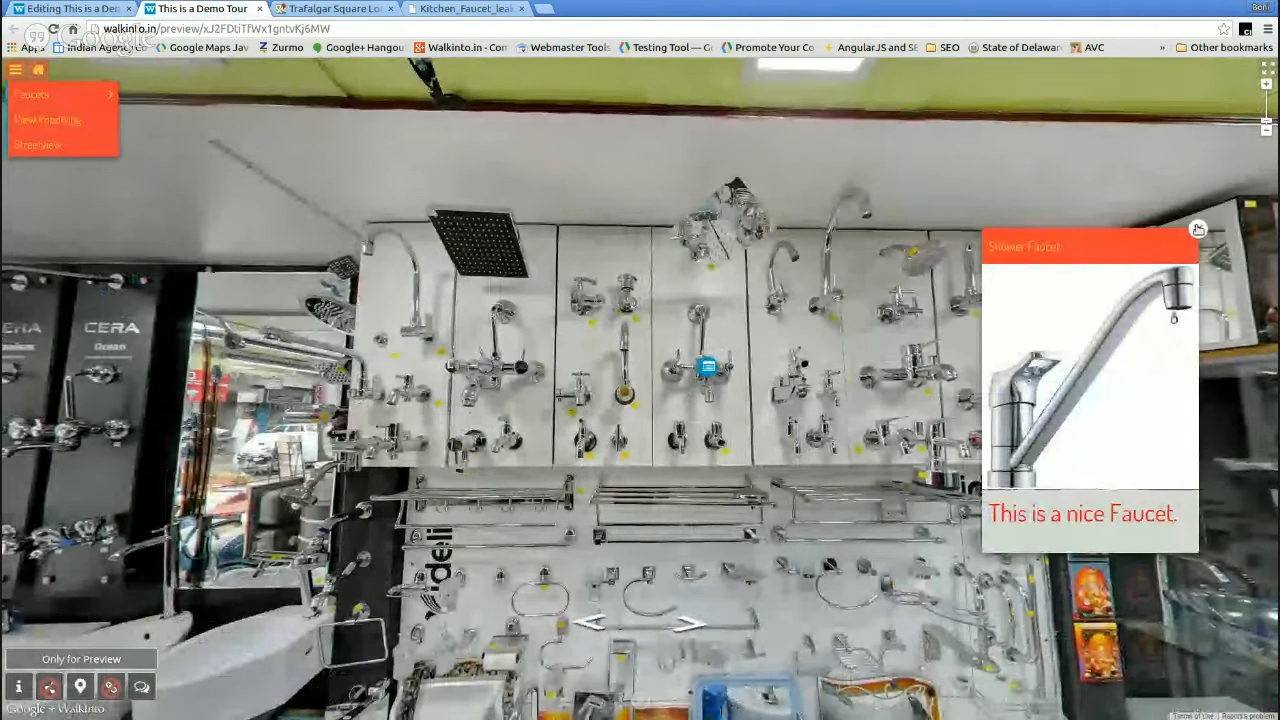
pyautogui.click(1198, 230)
pyautogui.click(708, 368)
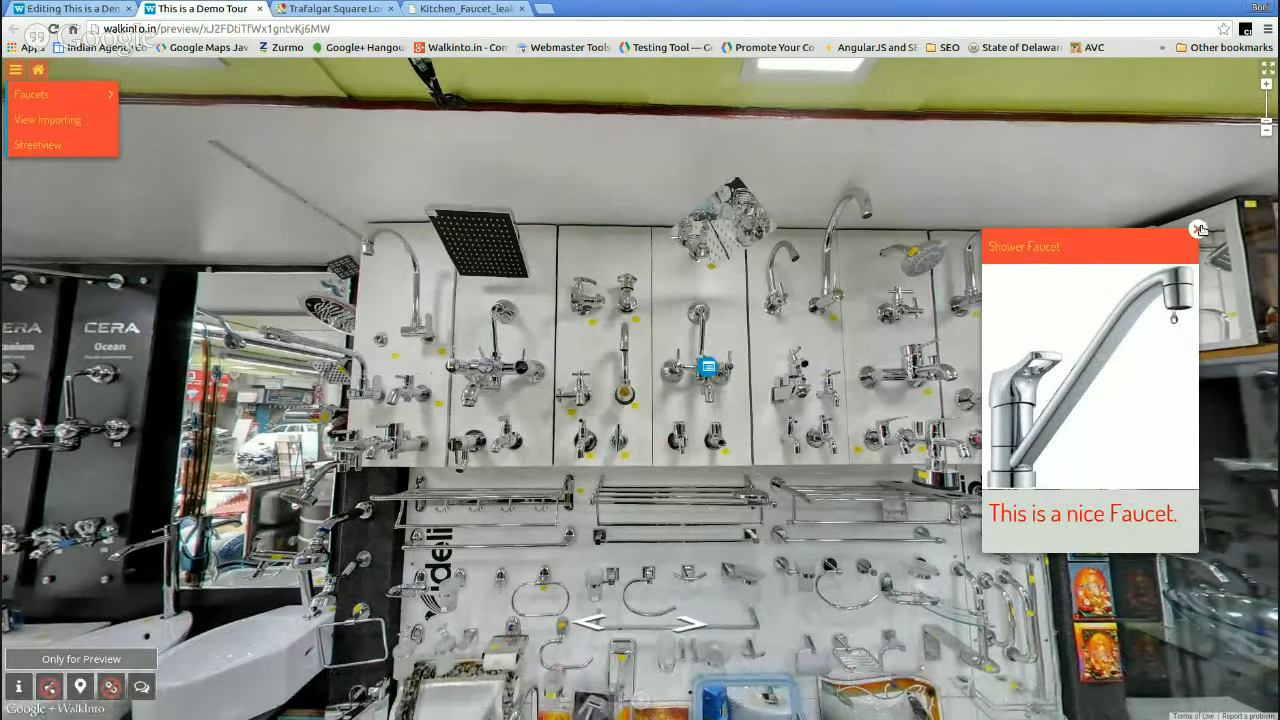
pyautogui.click(1199, 229)
pyautogui.click(708, 367)
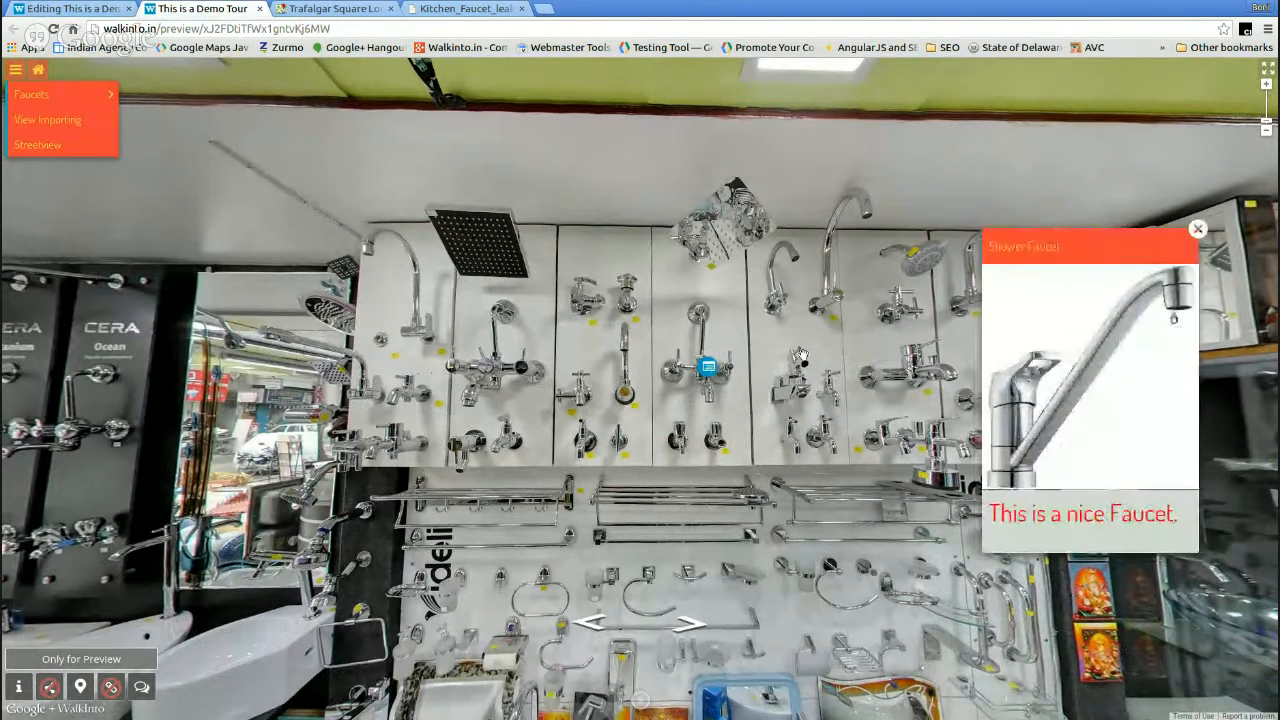
pyautogui.click(1199, 229)
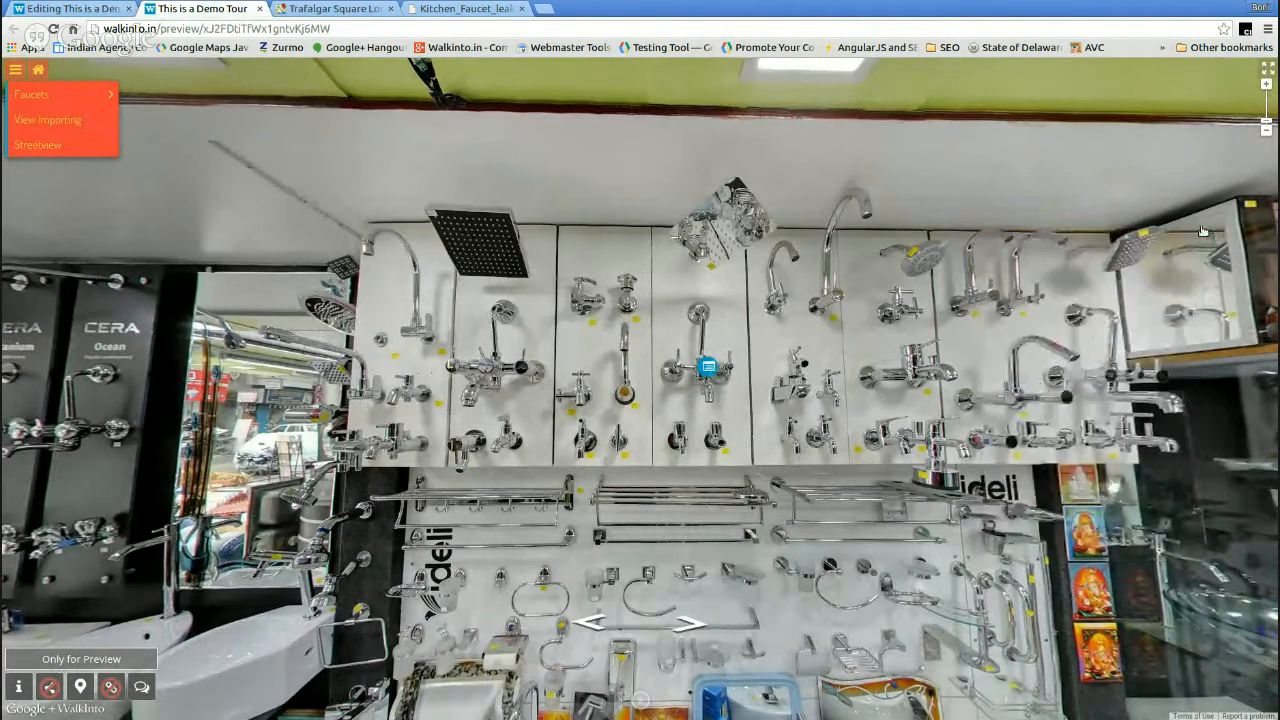
pyautogui.click(73, 12)
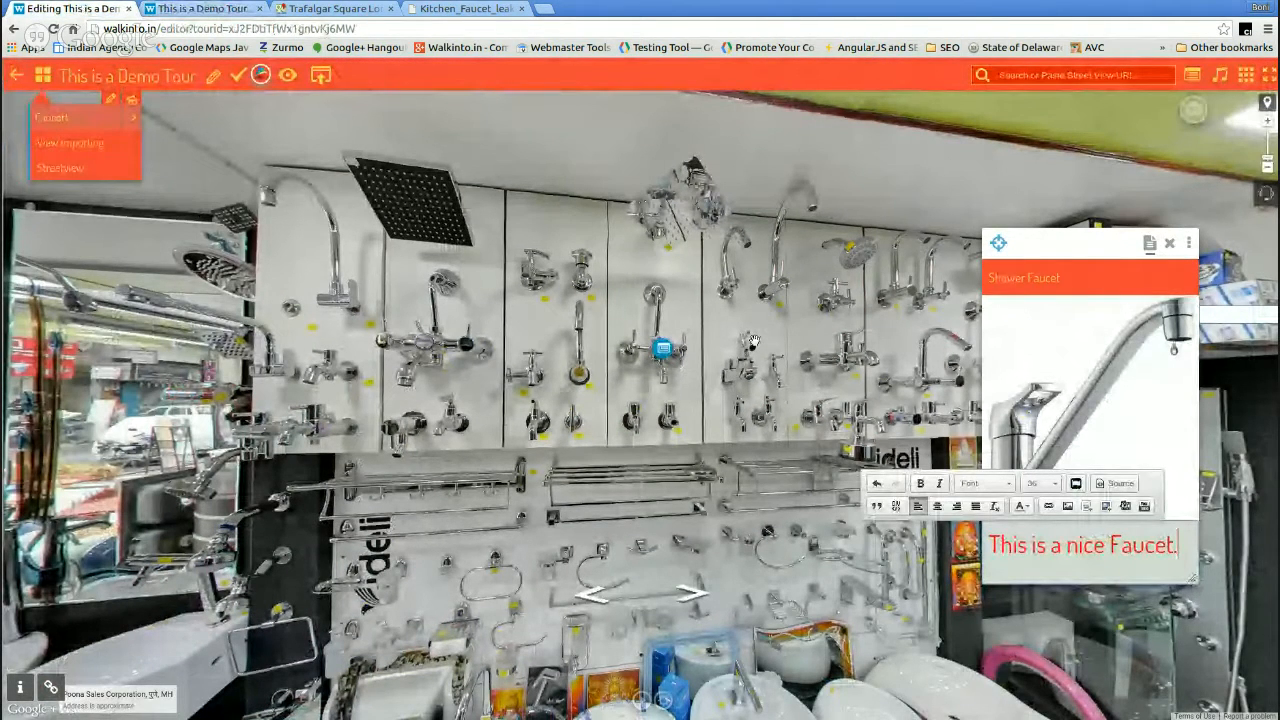
# - Make the faucet hotspot a water-drop icon (filter 'dro') in red rgba(201,60,60,1)
pyautogui.click(650, 368)
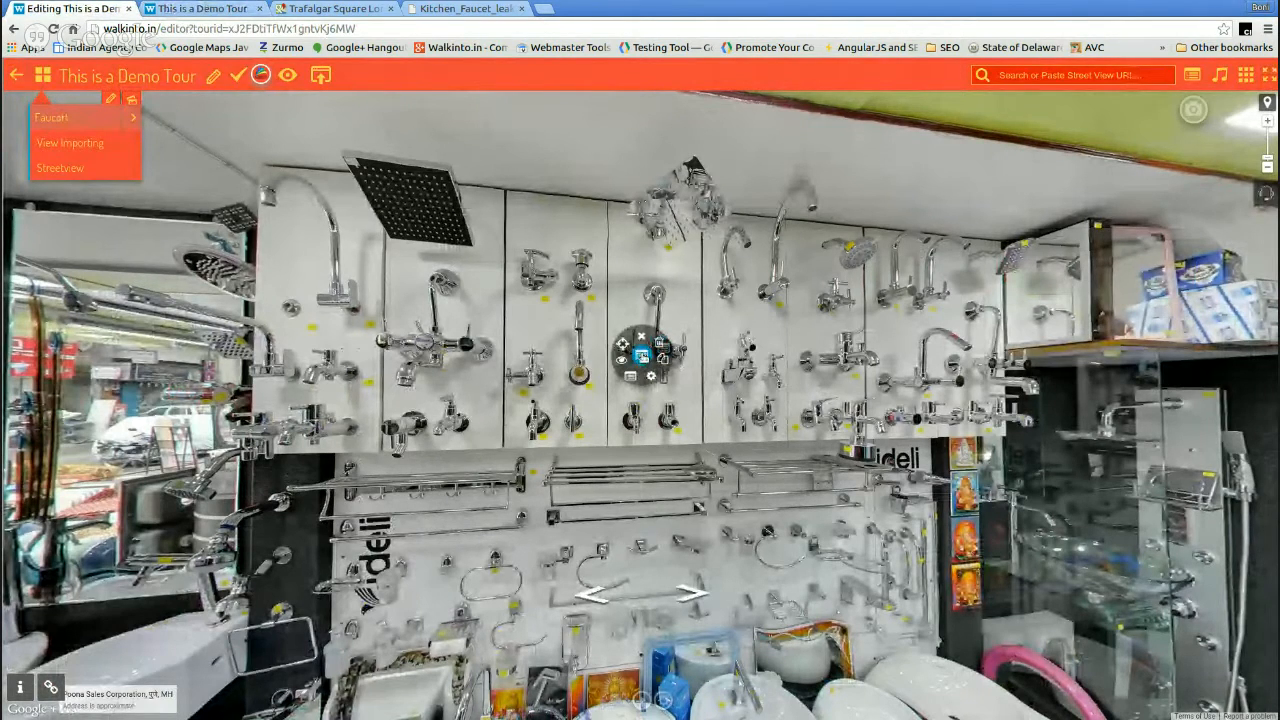
pyautogui.click(641, 356)
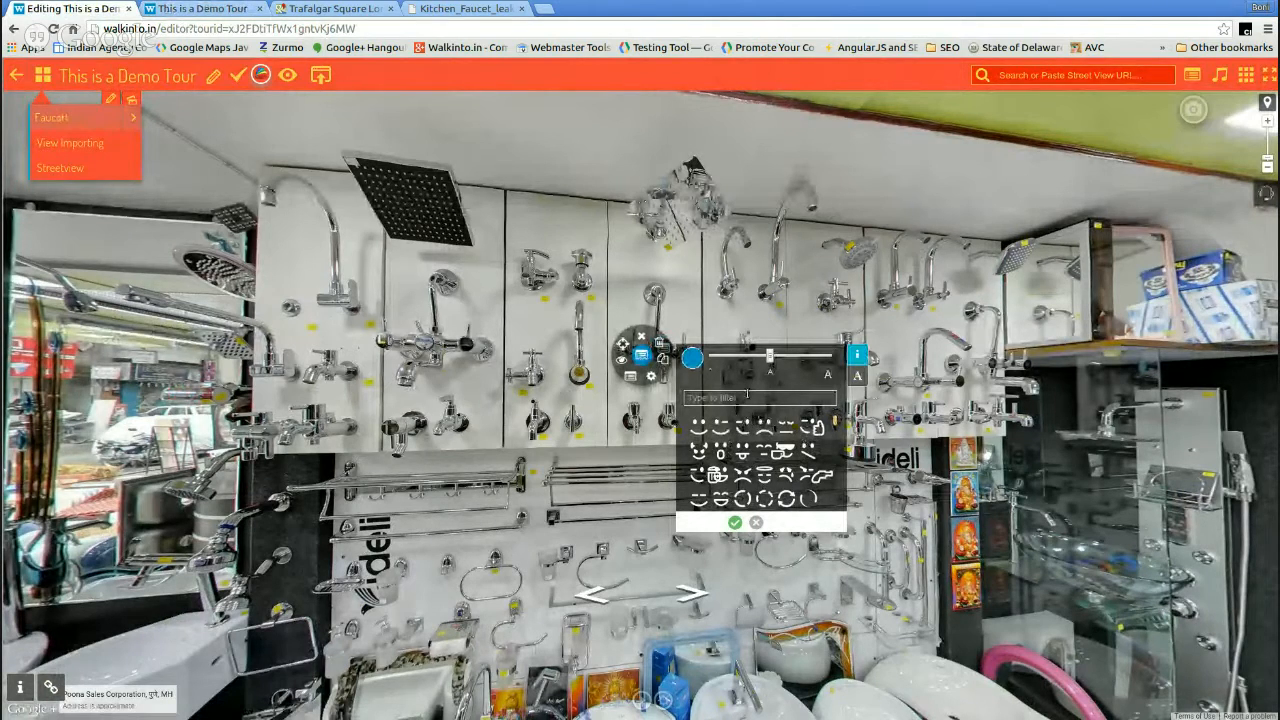
pyautogui.write('dro')
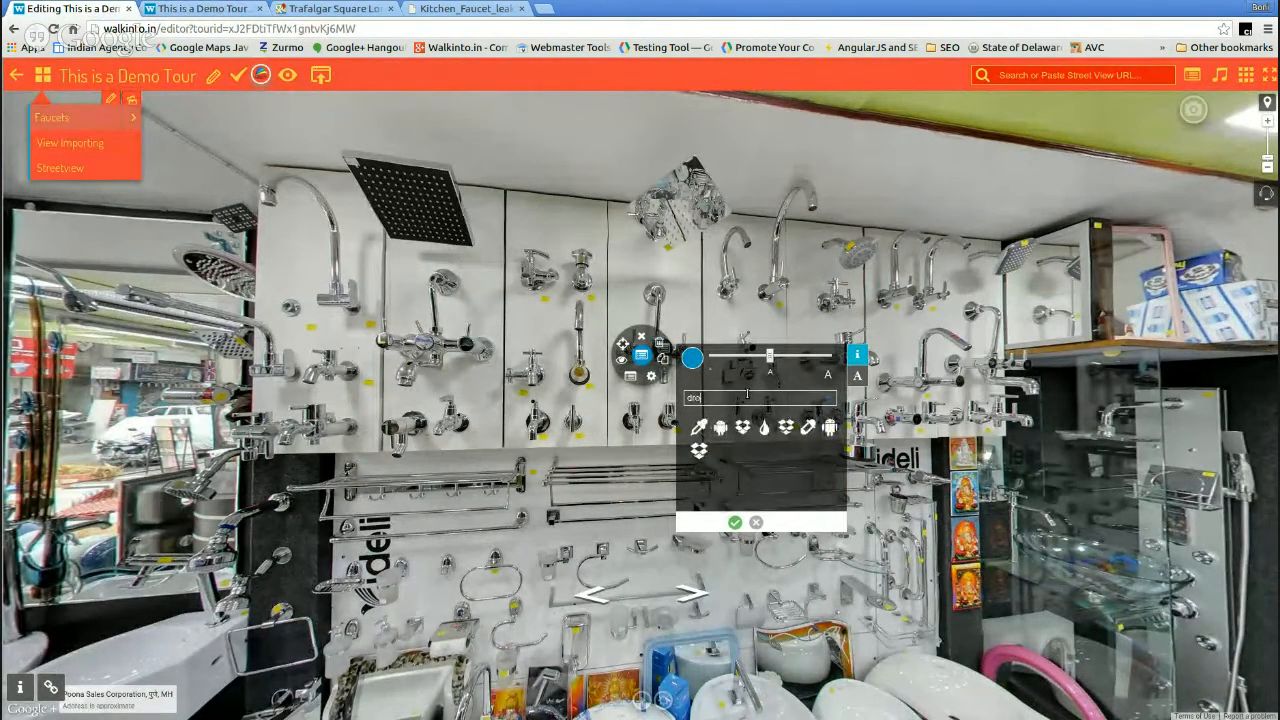
pyautogui.click(764, 428)
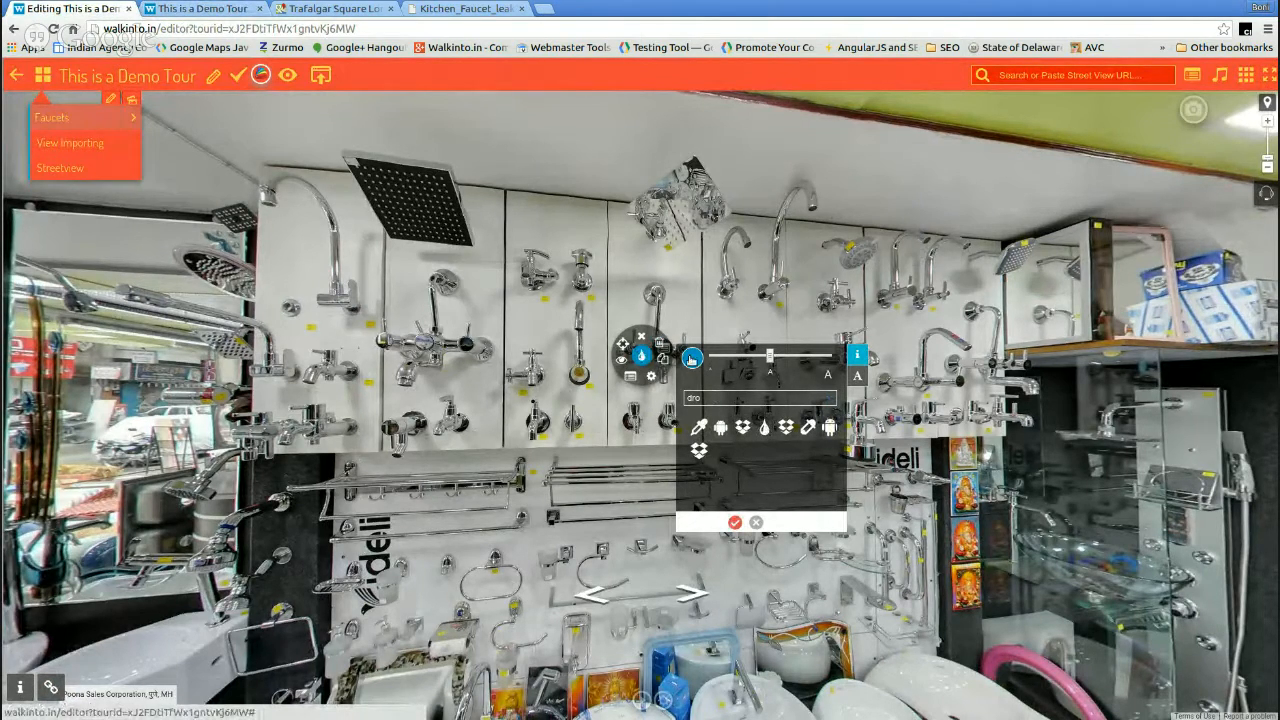
pyautogui.click(690, 358)
pyautogui.click(796, 414)
pyautogui.moveTo(796, 414); pyautogui.dragTo(763, 420)
pyautogui.click(759, 415)
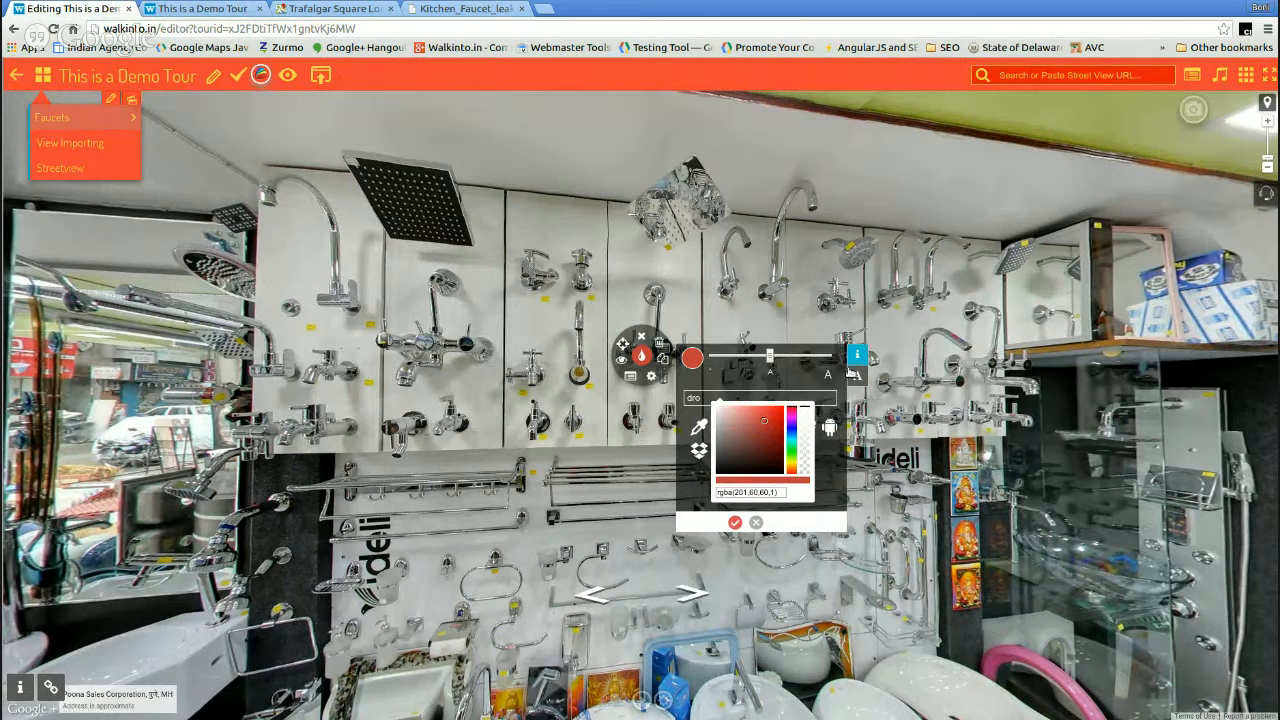
pyautogui.click(737, 522)
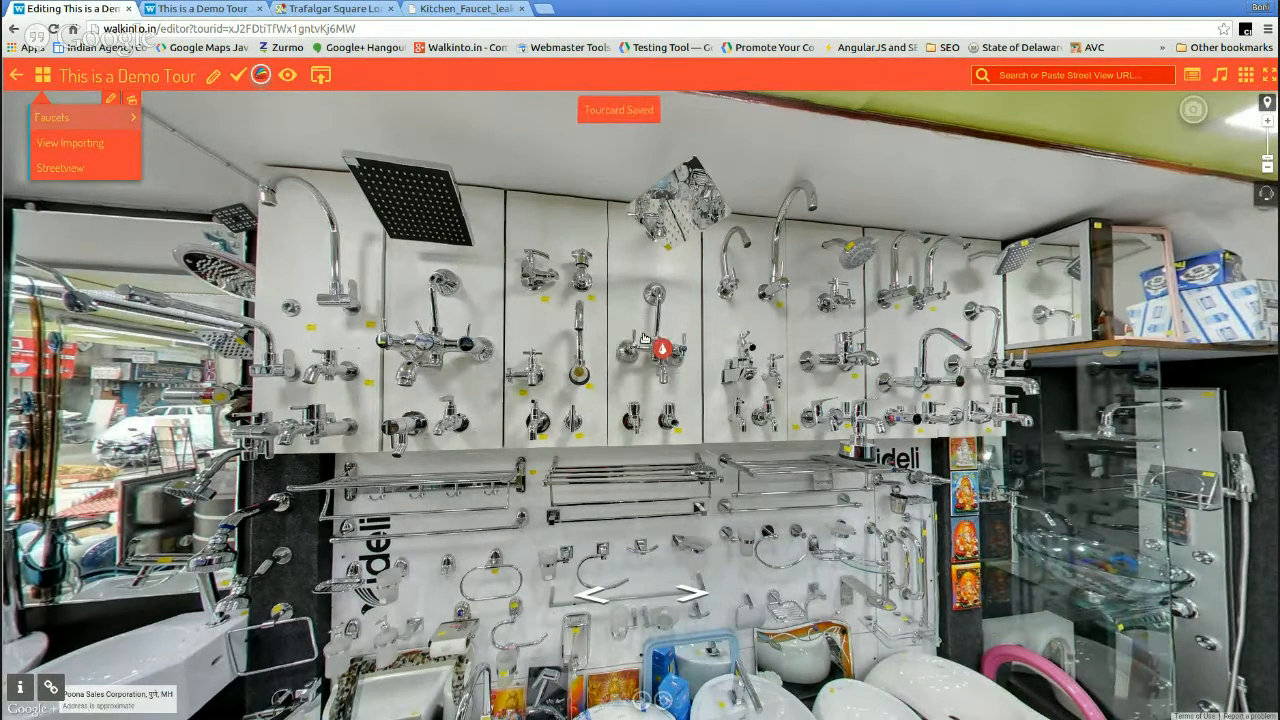
pyautogui.click(195, 15)
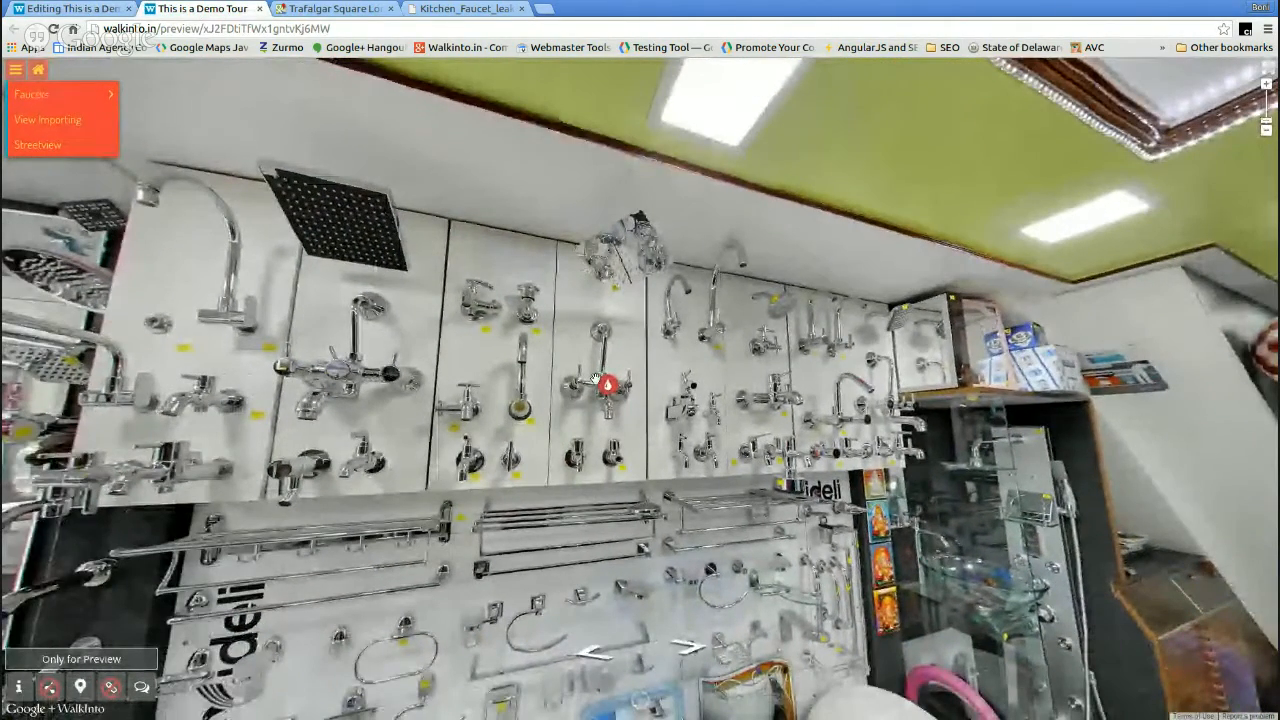
pyautogui.click(600, 382)
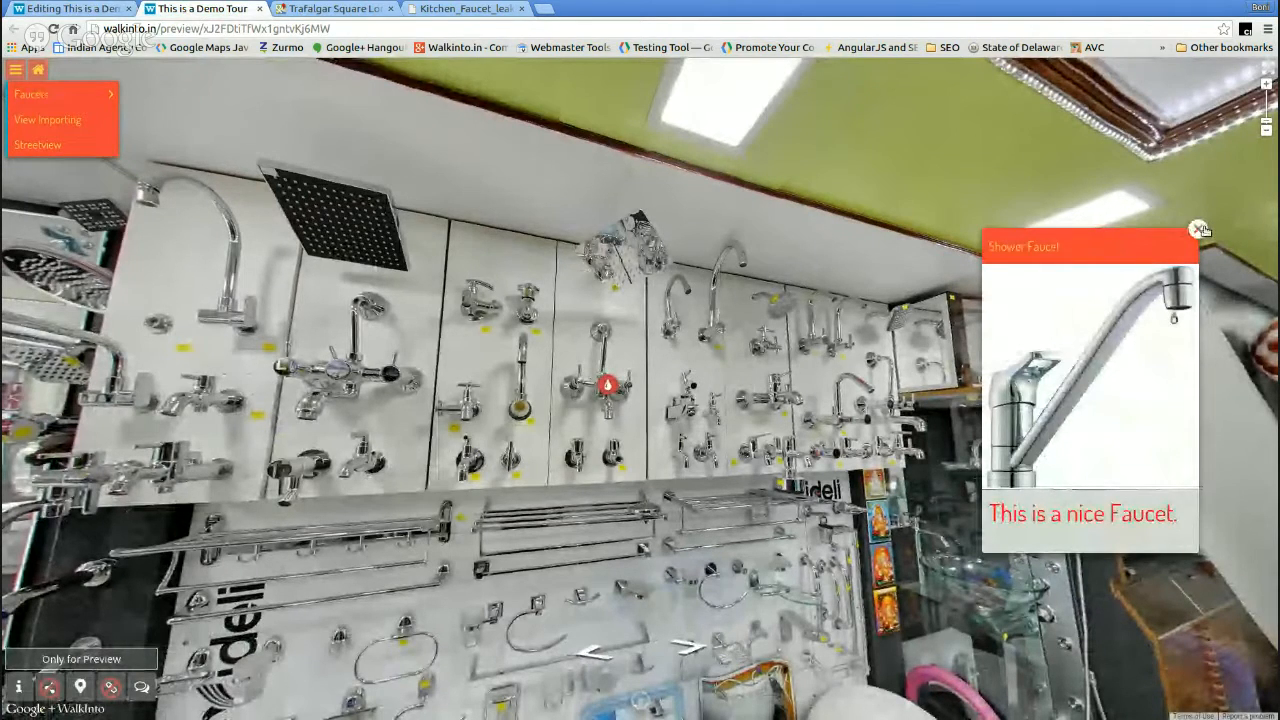
pyautogui.click(1200, 230)
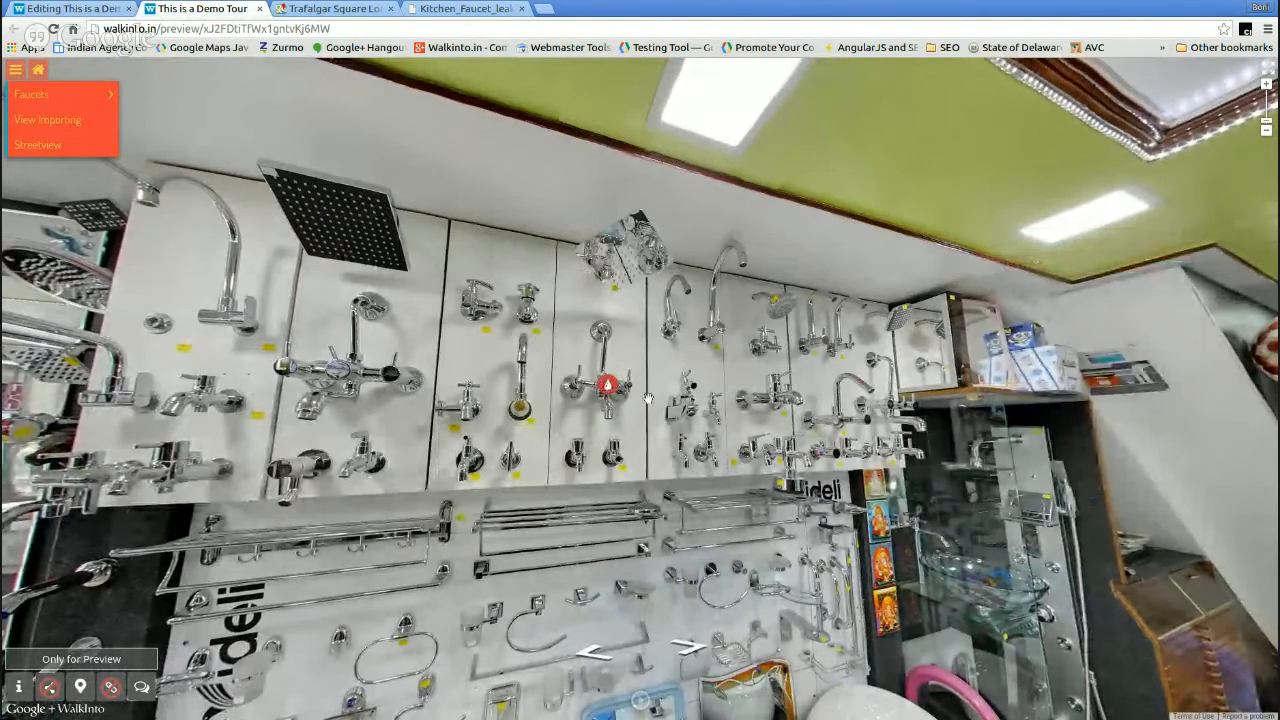
pyautogui.click(607, 386)
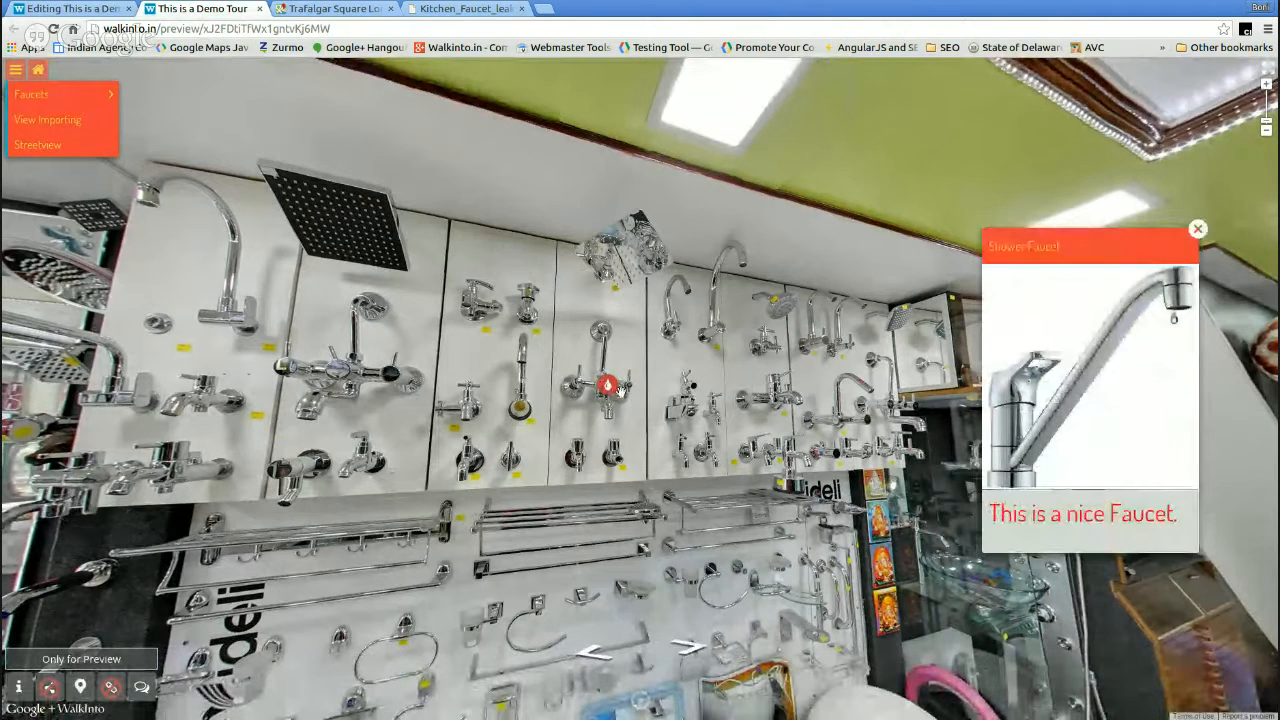
pyautogui.click(1198, 229)
pyautogui.click(72, 16)
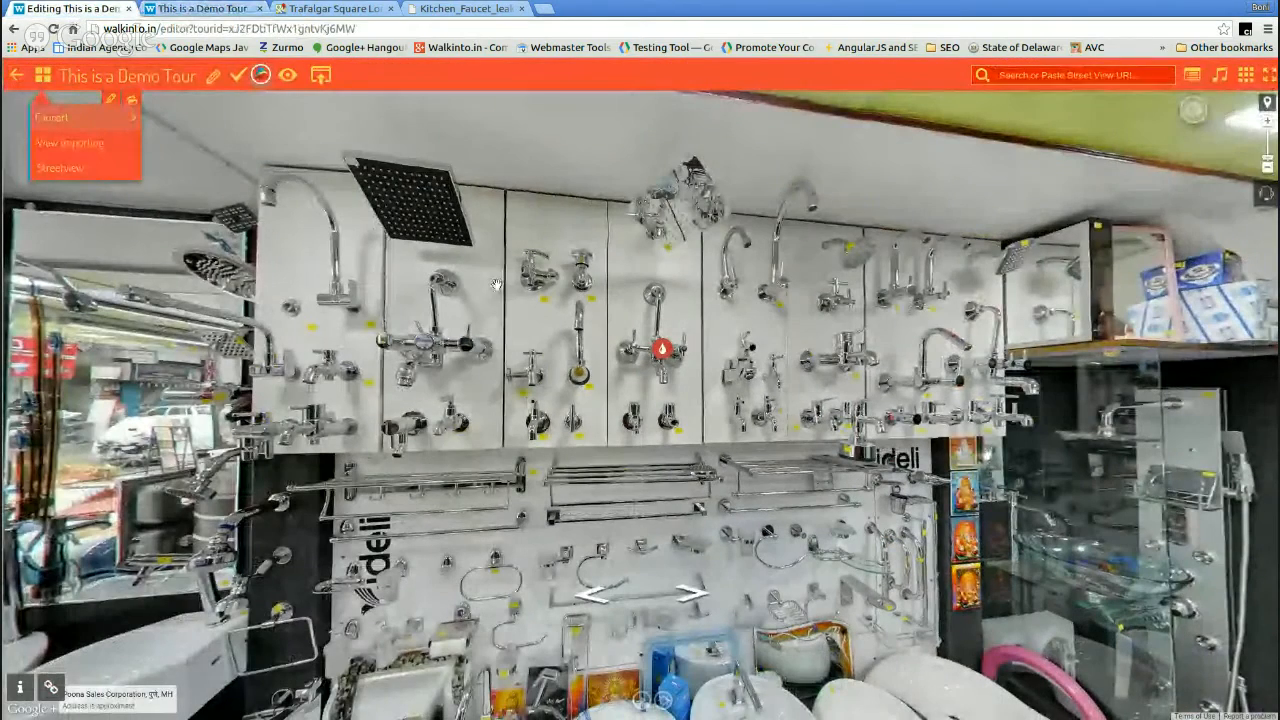
# - Enlarge the faucet hotspot icon and swap the water drop for a smiley face
pyautogui.click(665, 348)
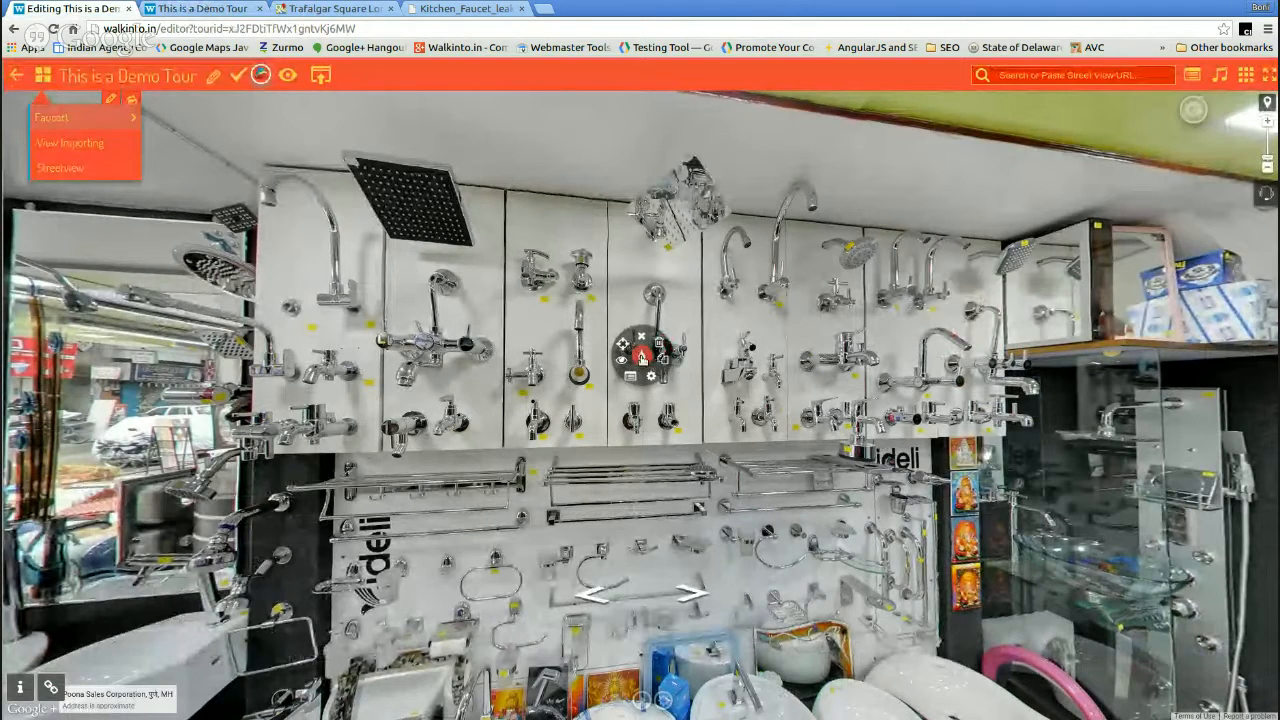
pyautogui.click(642, 357)
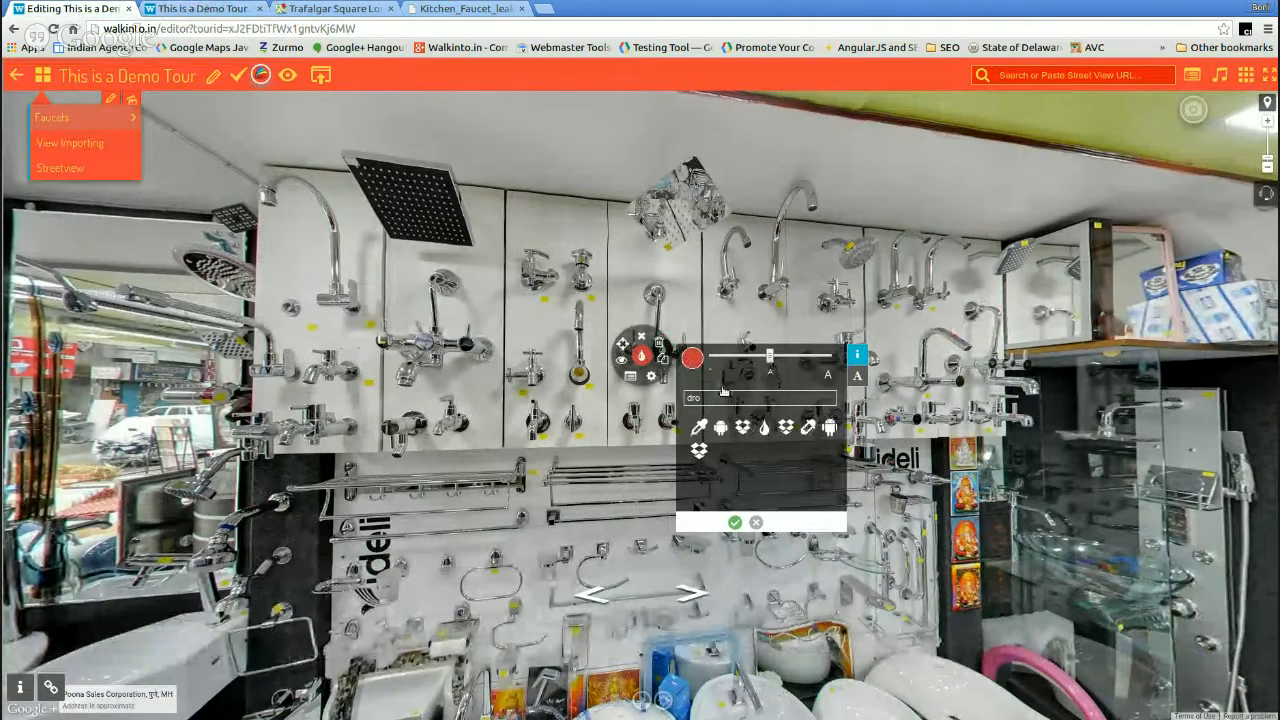
pyautogui.moveTo(770, 357); pyautogui.dragTo(924, 375)
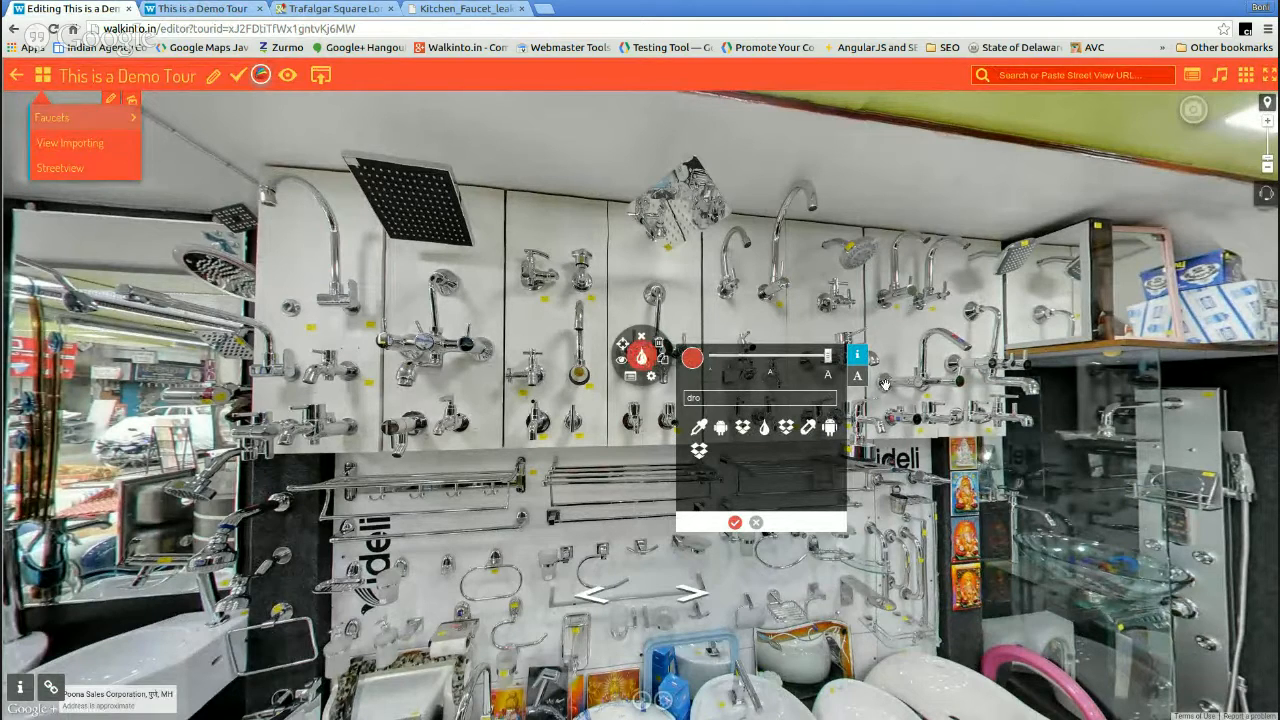
pyautogui.click(700, 430)
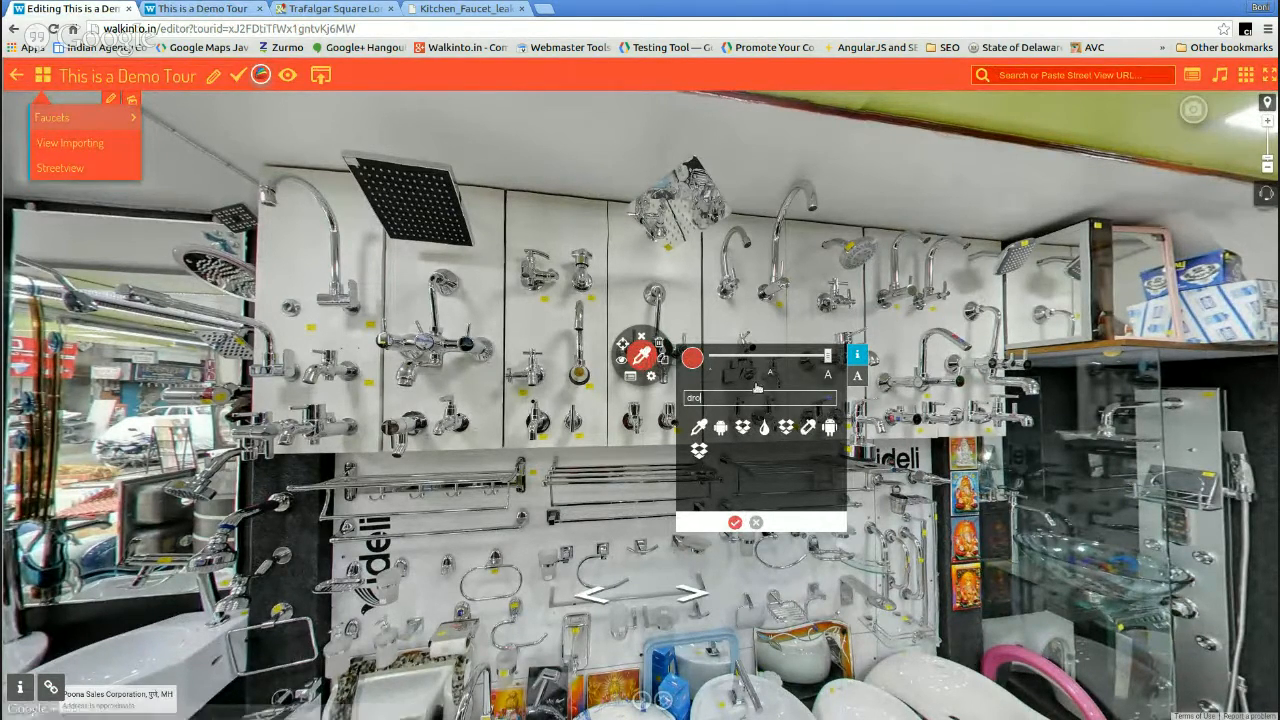
pyautogui.press('BackSpace')
pyautogui.press('BackSpace')
pyautogui.press('BackSpace')
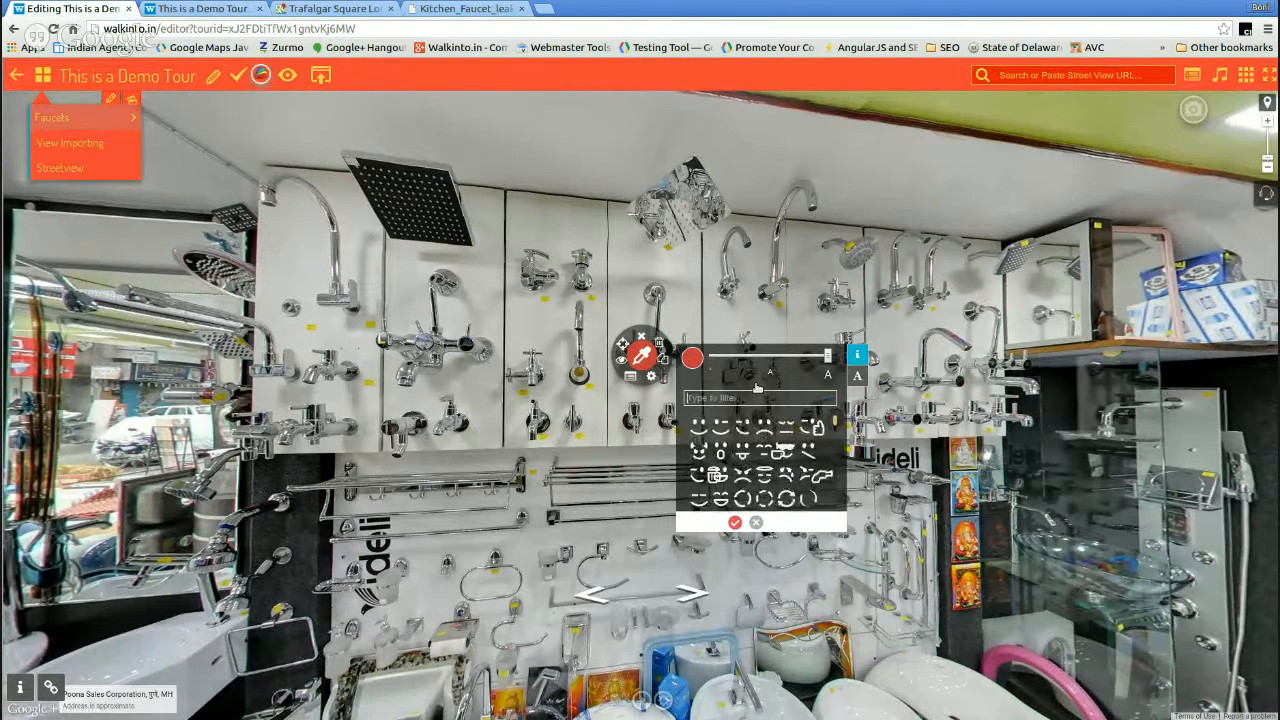
pyautogui.click(702, 452)
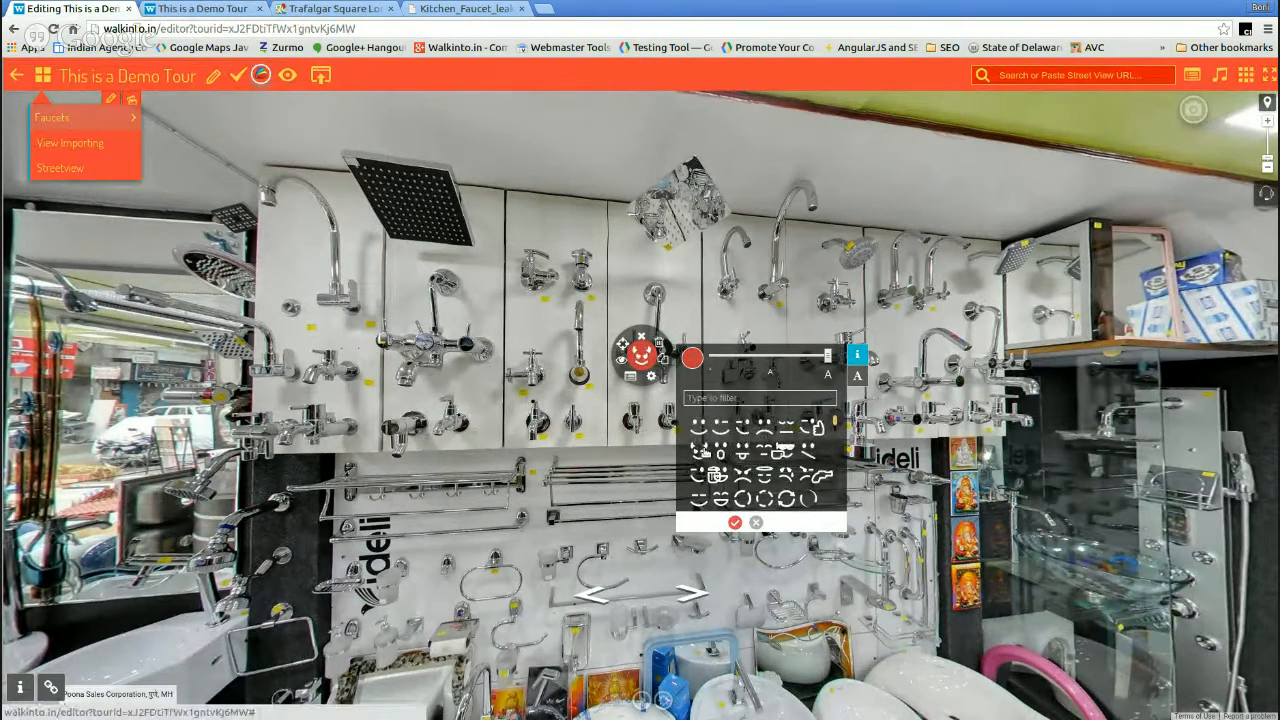
pyautogui.click(737, 521)
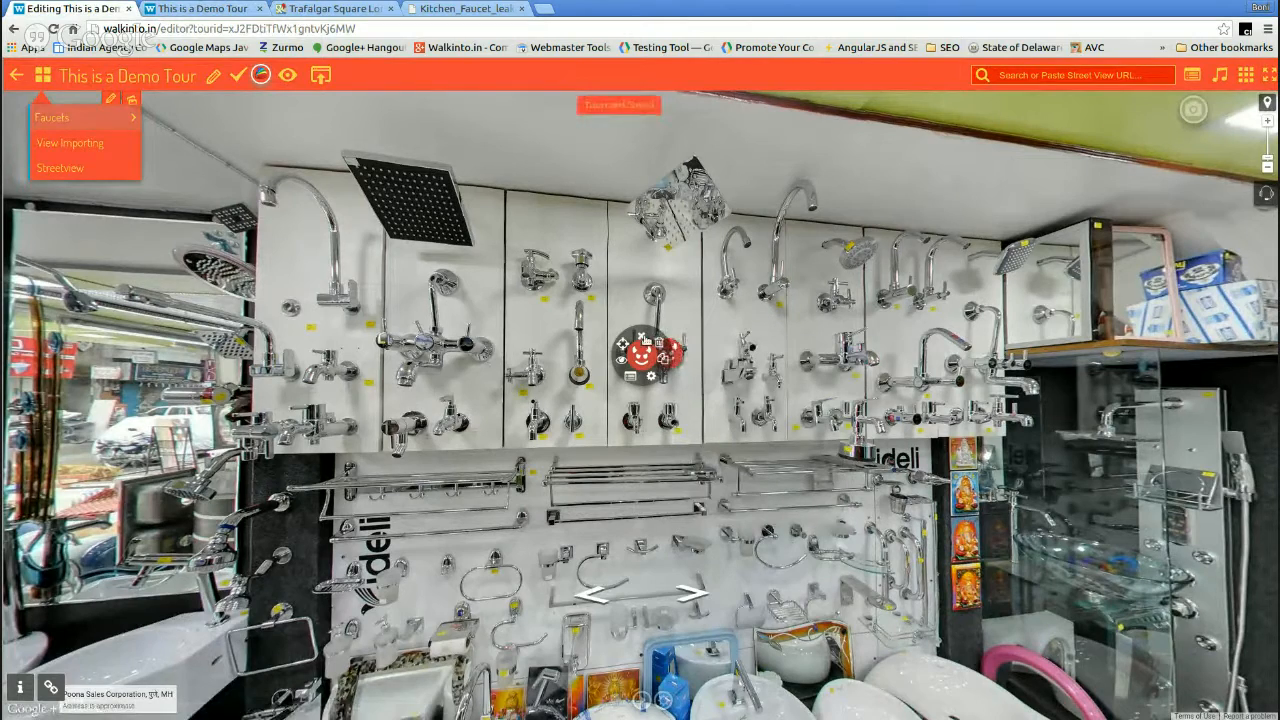
# - Walk through the store panorama to stand close, facing the faucet display wall
pyautogui.moveTo(889, 311); pyautogui.dragTo(938, 234)
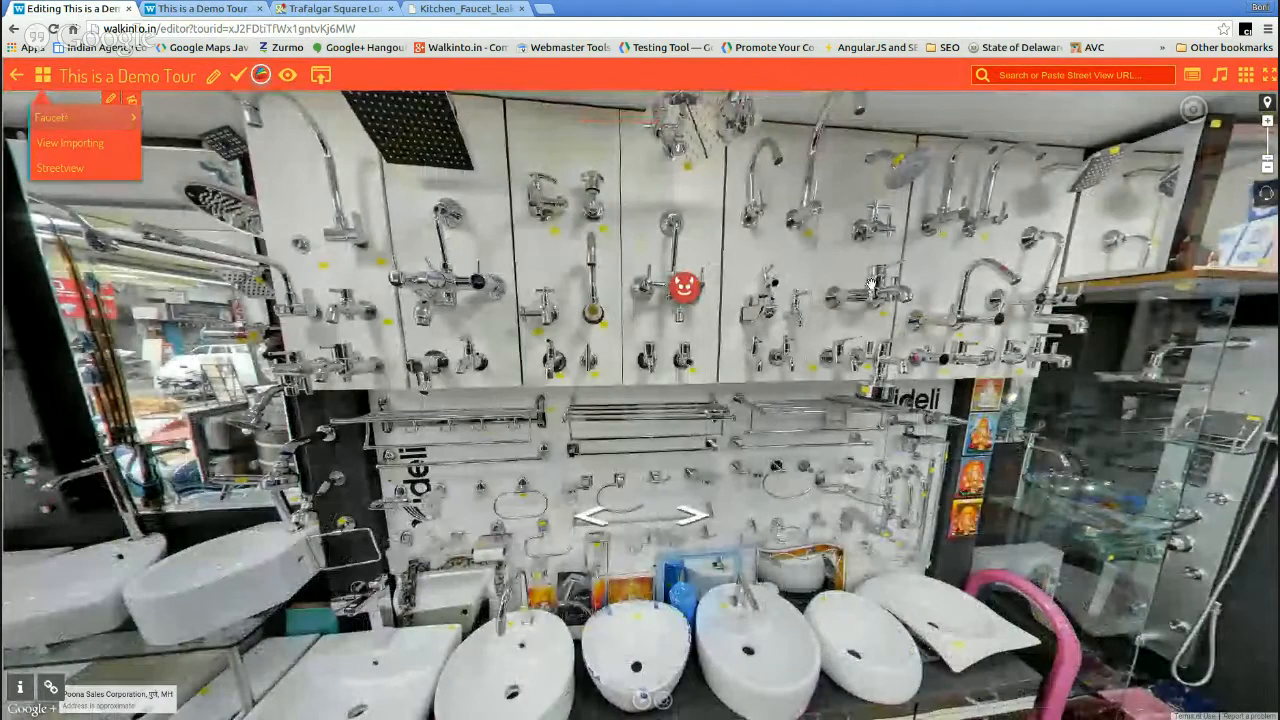
pyautogui.moveTo(871, 285); pyautogui.dragTo(885, 300)
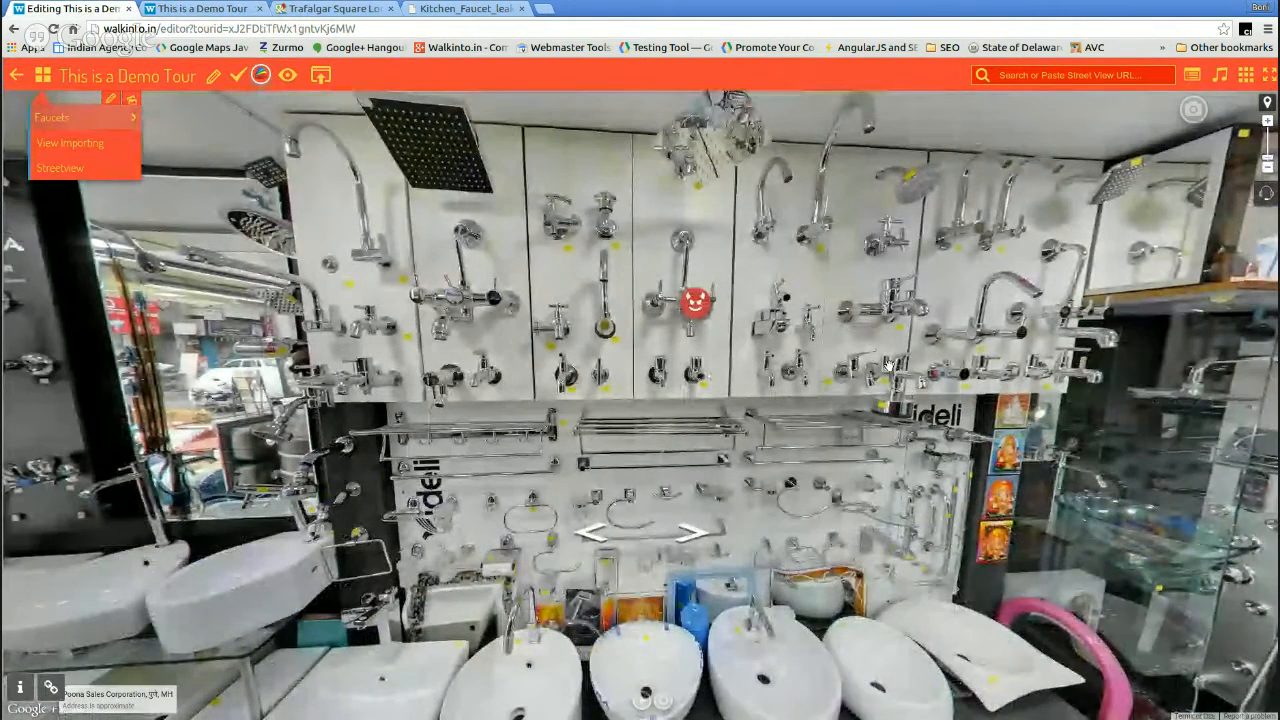
pyautogui.moveTo(1180, 425); pyautogui.dragTo(940, 395)
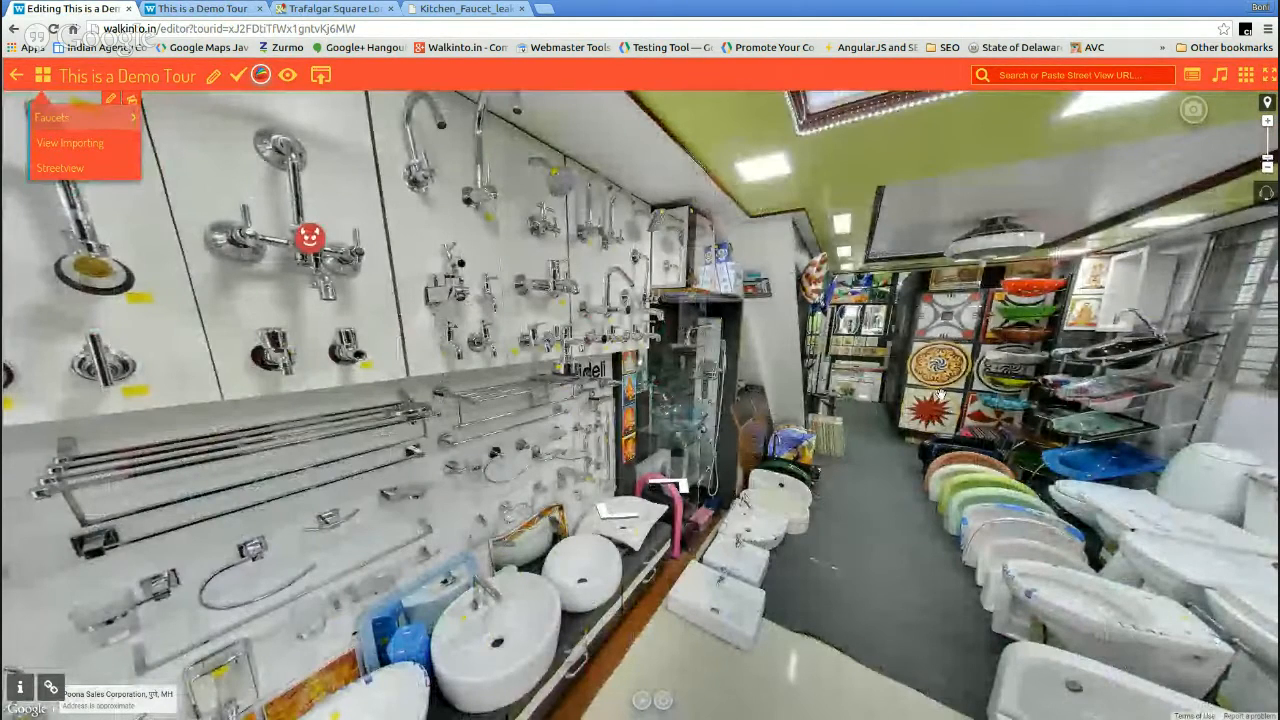
pyautogui.moveTo(940, 395); pyautogui.dragTo(604, 383)
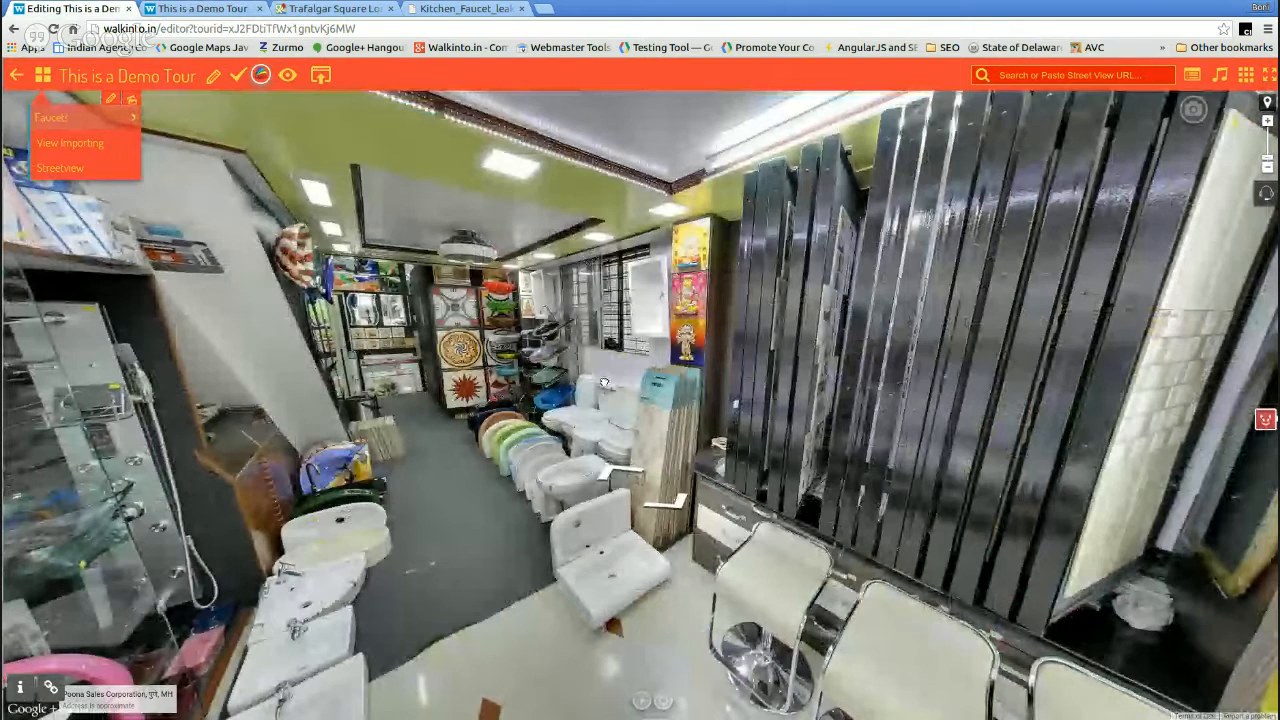
pyautogui.click(604, 383)
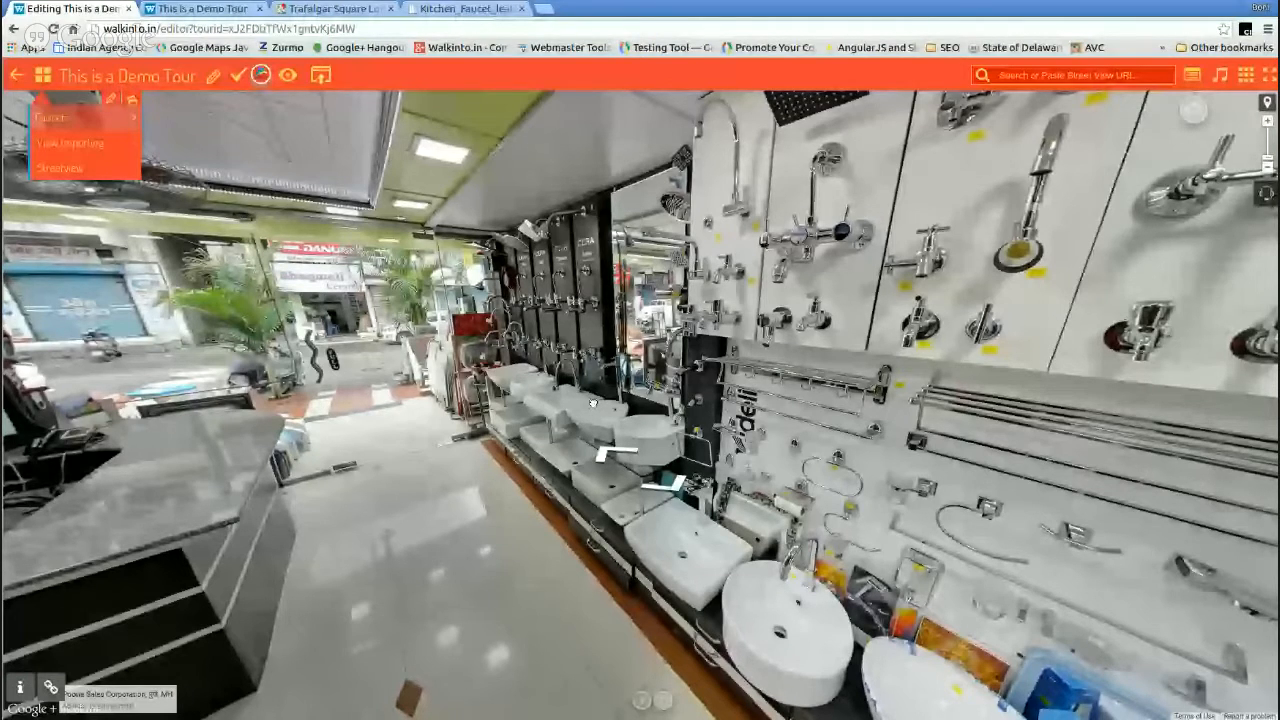
pyautogui.click(592, 402)
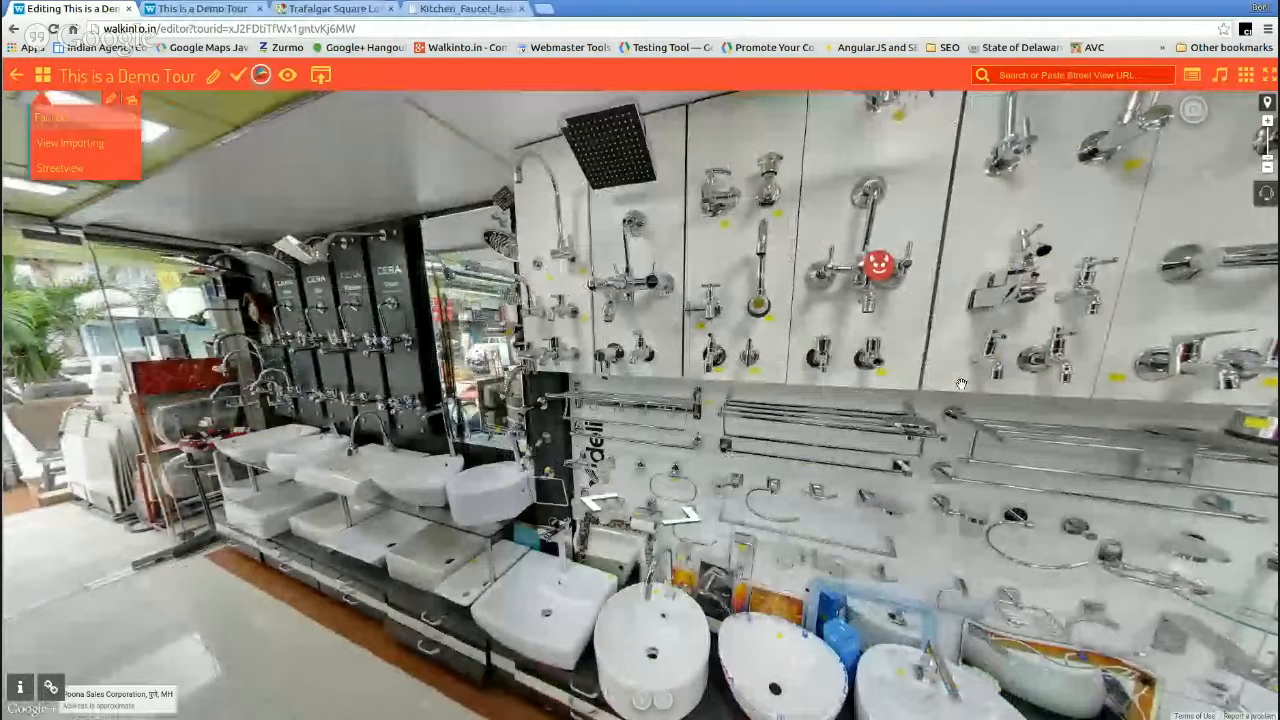
pyautogui.click(960, 384)
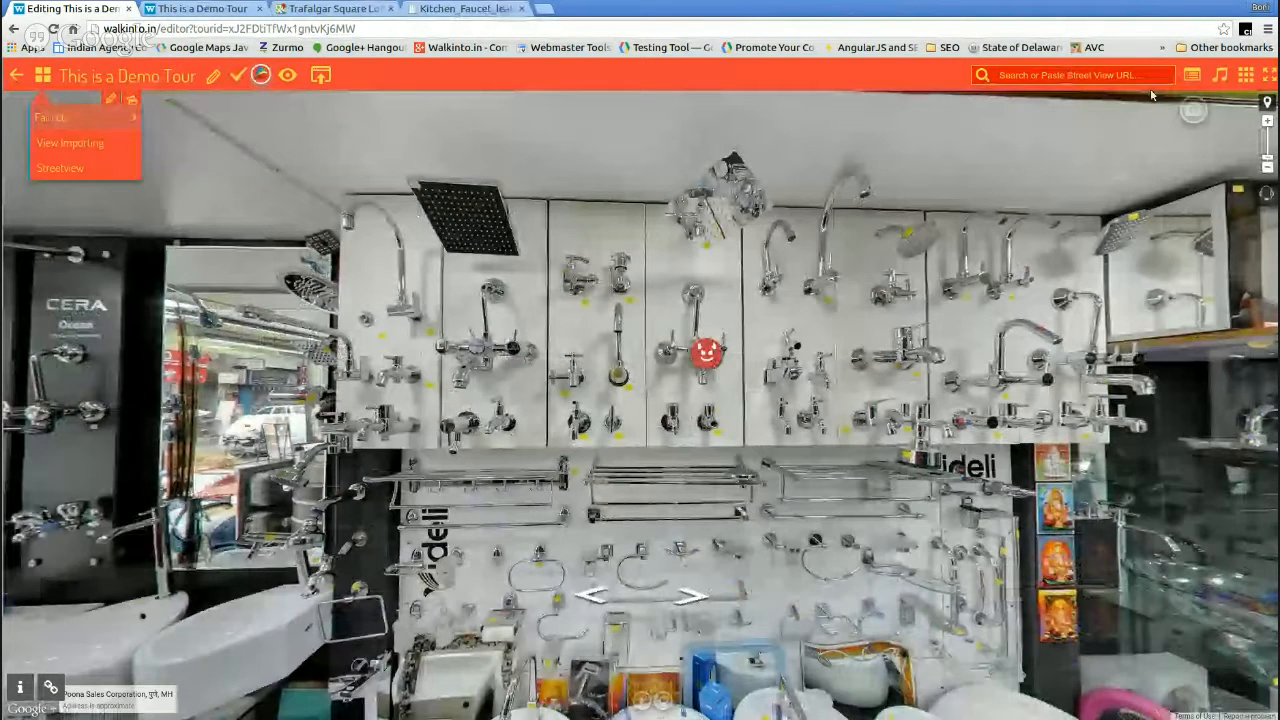
pyautogui.moveTo(1130, 330); pyautogui.dragTo(640, 261)
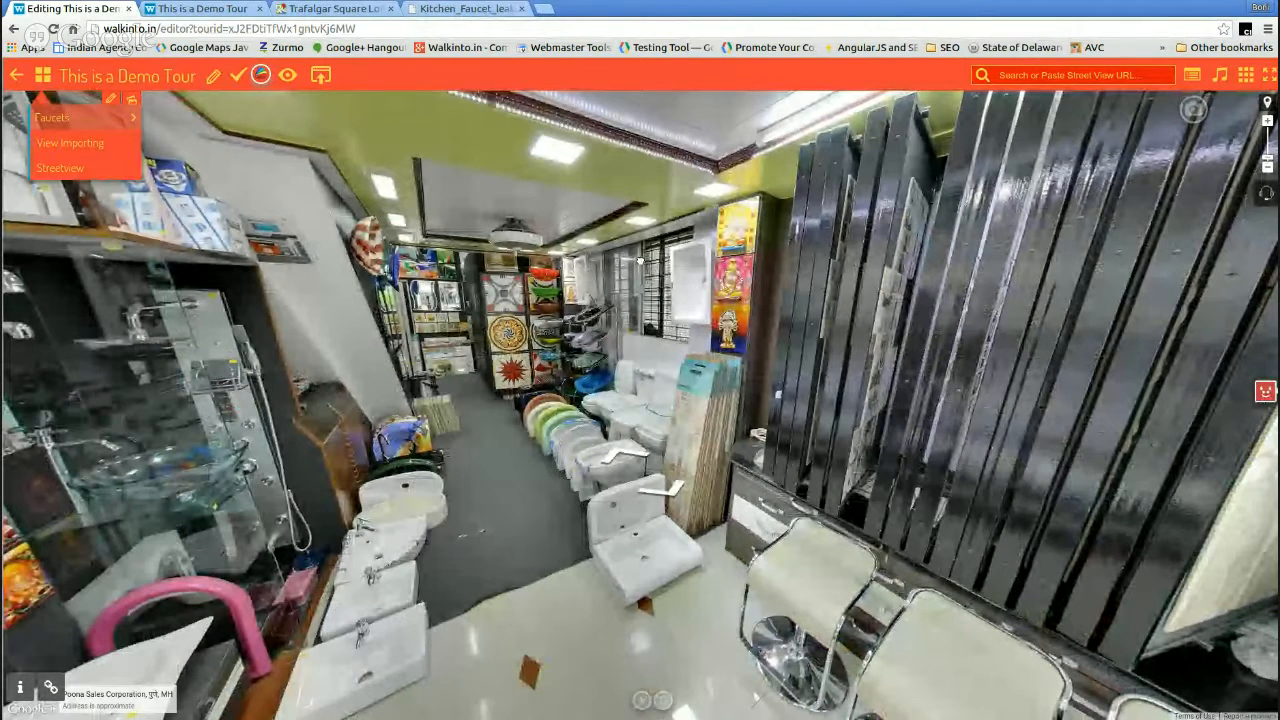
pyautogui.click(640, 261)
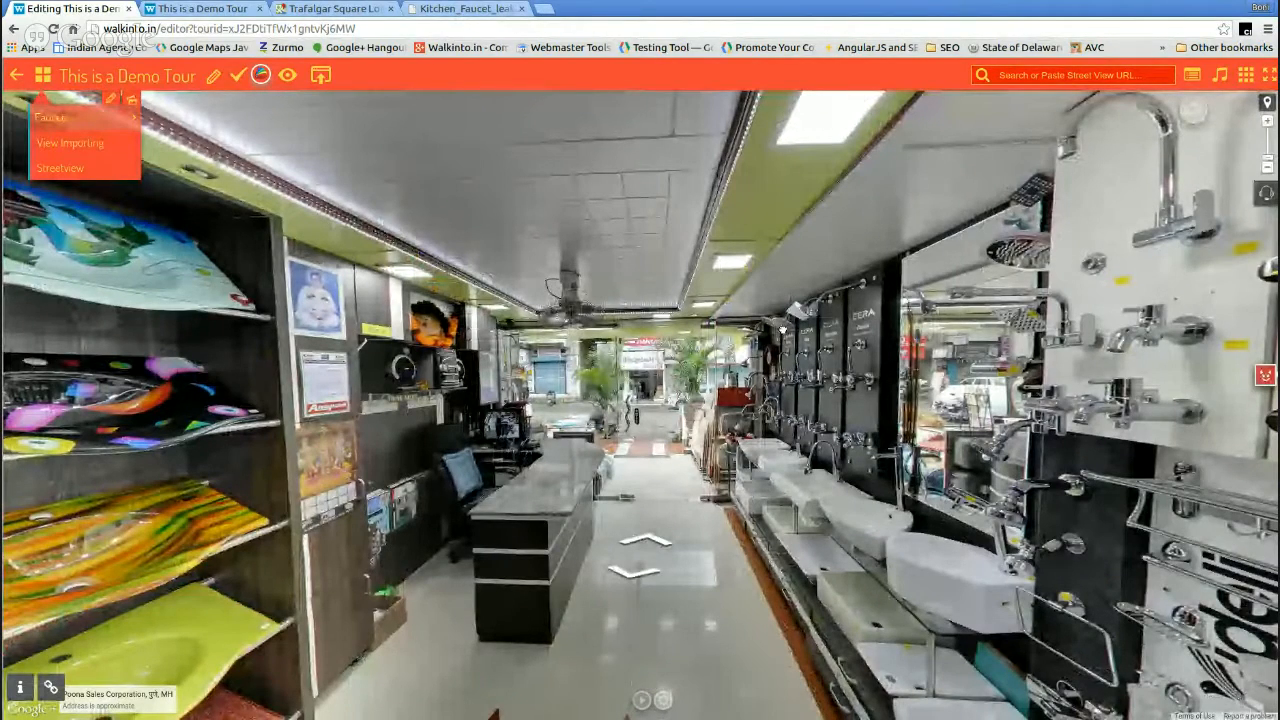
pyautogui.moveTo(783, 328); pyautogui.dragTo(386, 348)
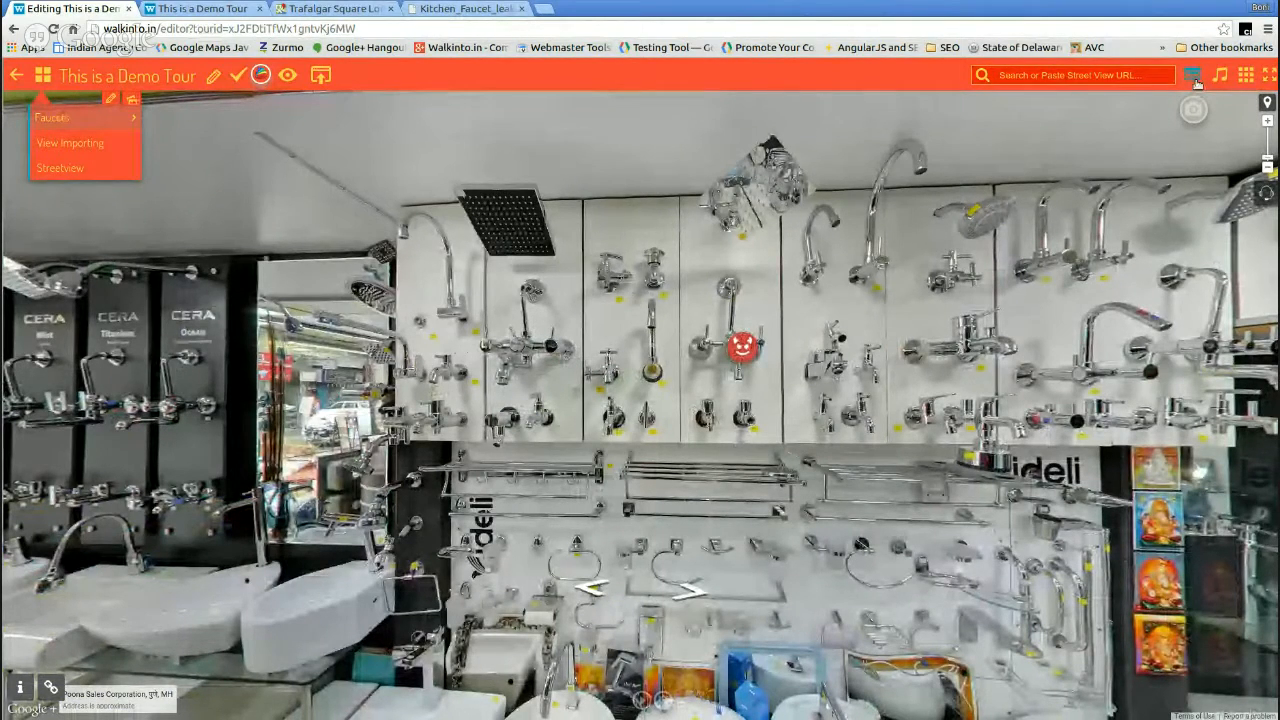
# - Add a new Viewport Window tourcard using the freehand template
pyautogui.click(1192, 76)
pyautogui.click(610, 340)
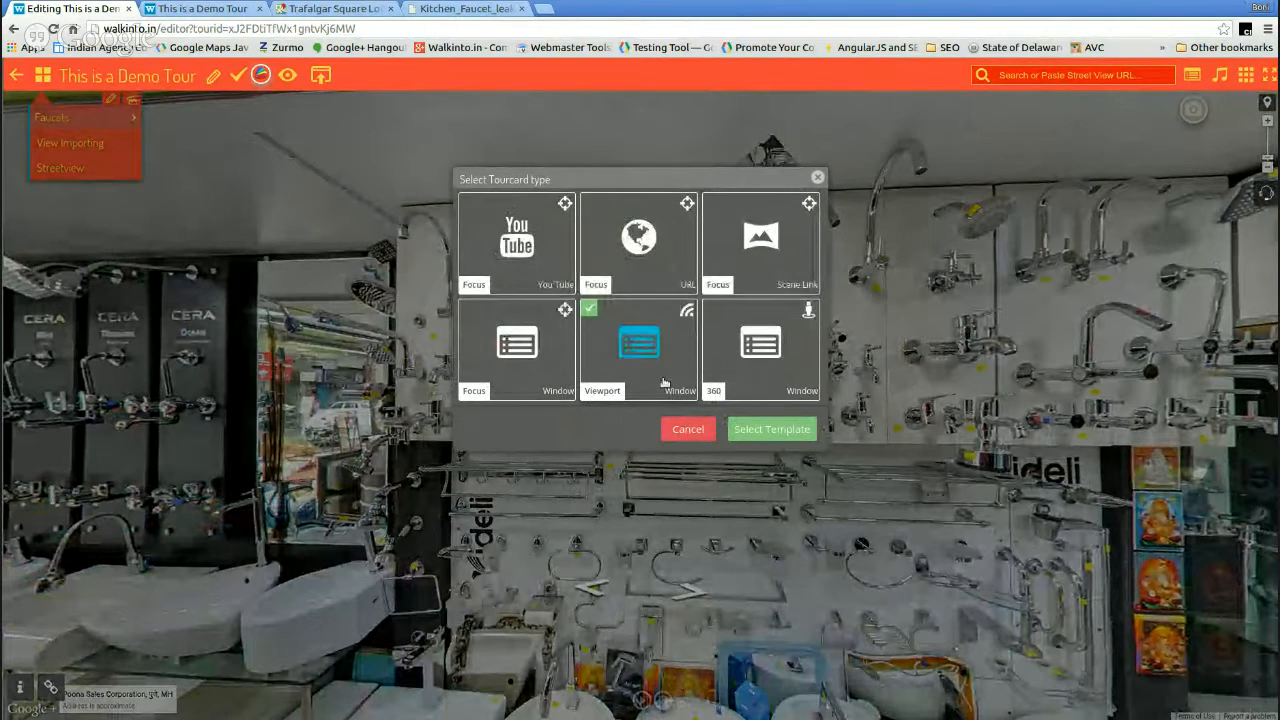
pyautogui.click(786, 436)
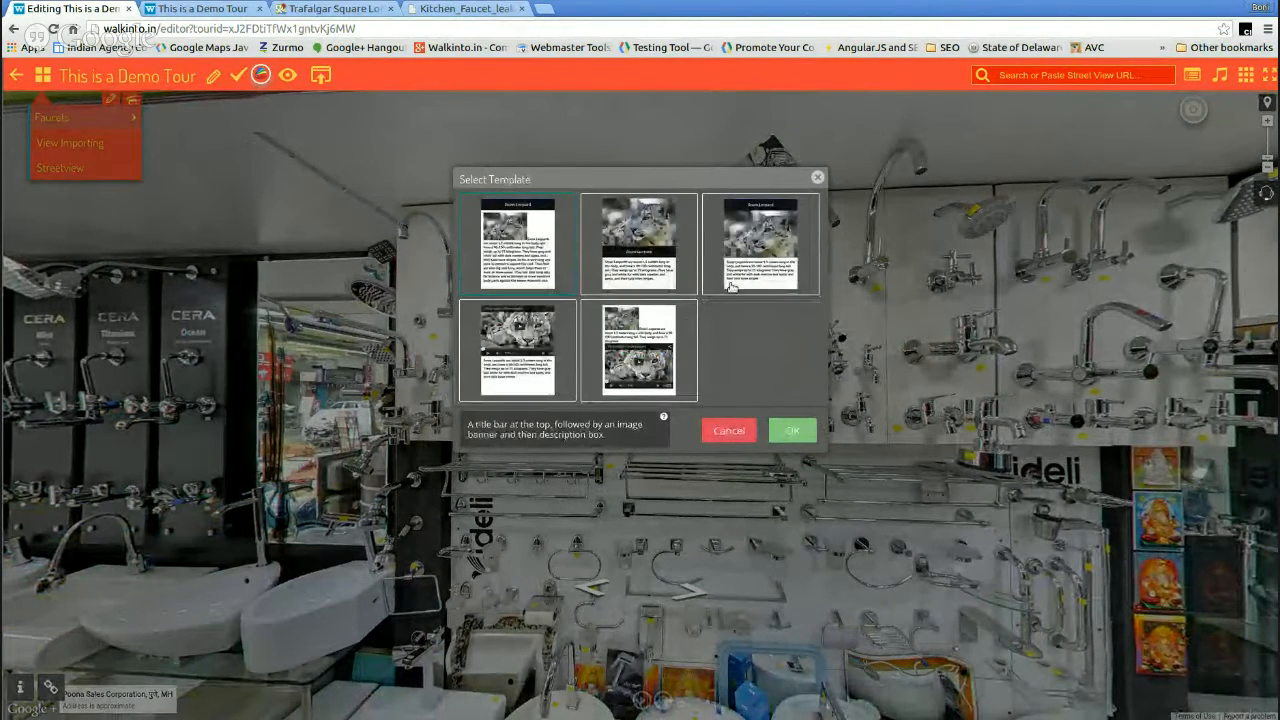
pyautogui.click(636, 345)
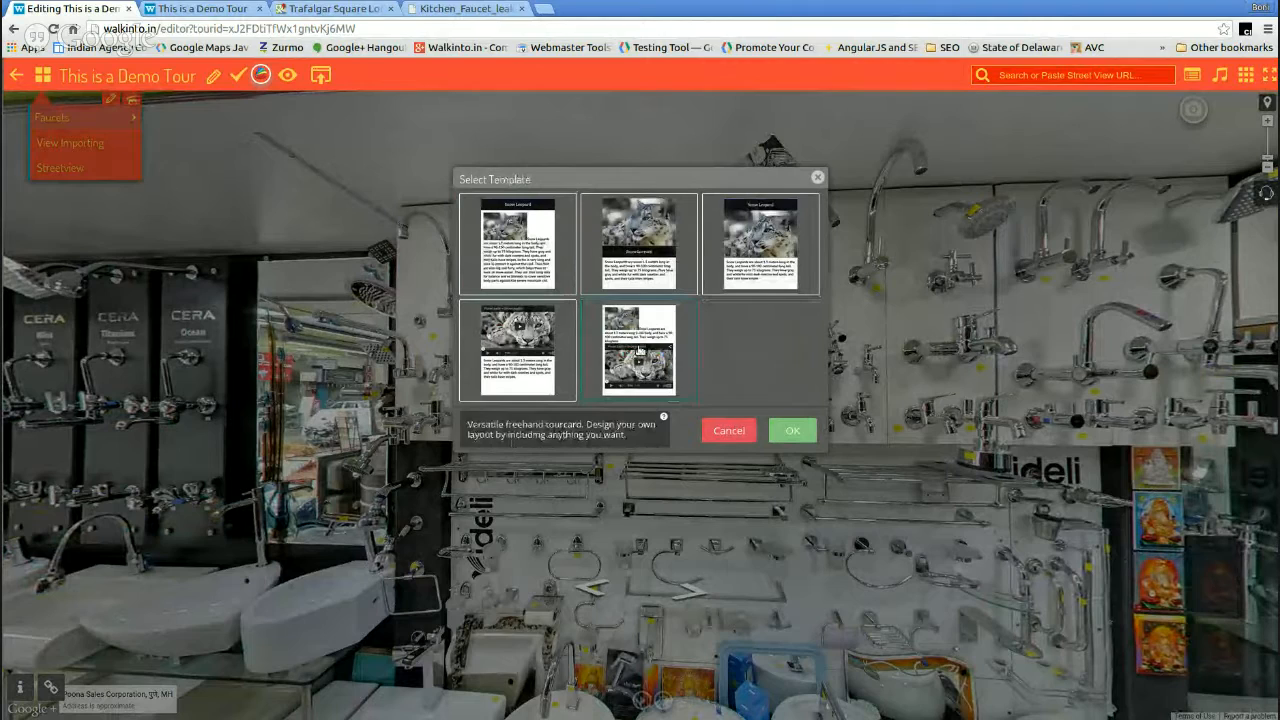
pyautogui.click(790, 434)
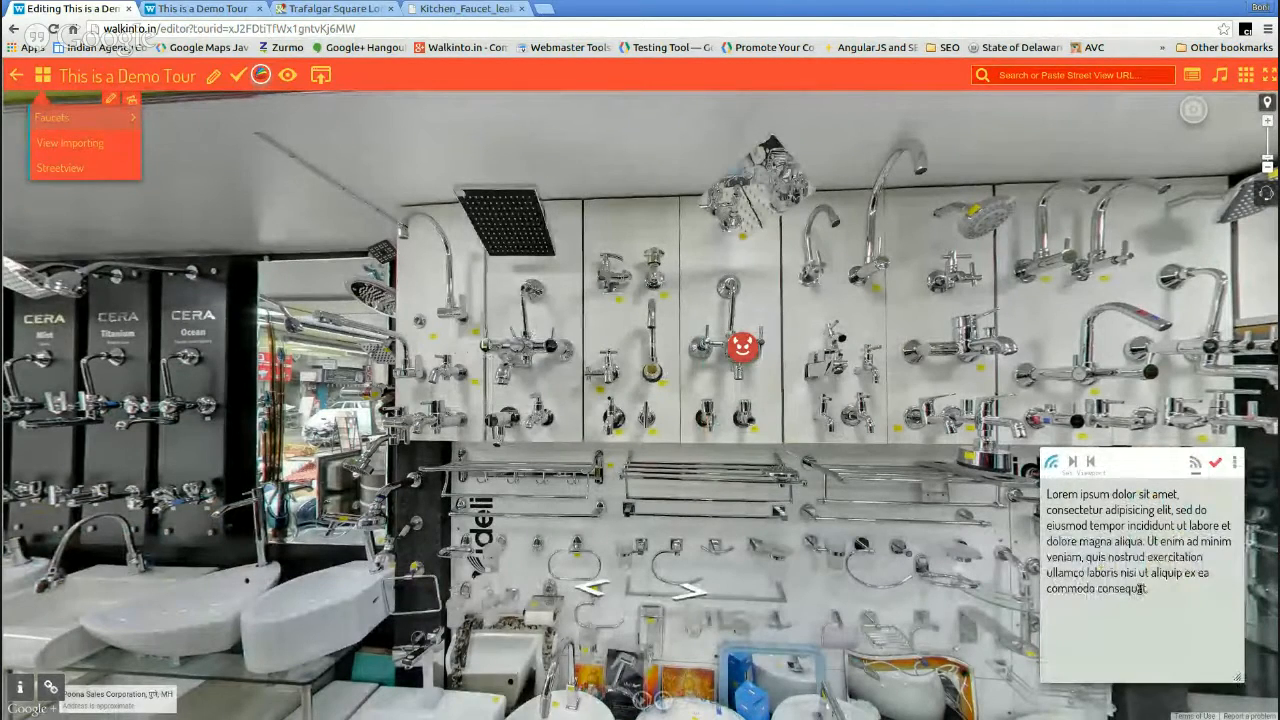
# - Replace its placeholder text with 'Viewport Tourcards', shrink the box and save it
pyautogui.moveTo(1150, 591); pyautogui.dragTo(952, 440)
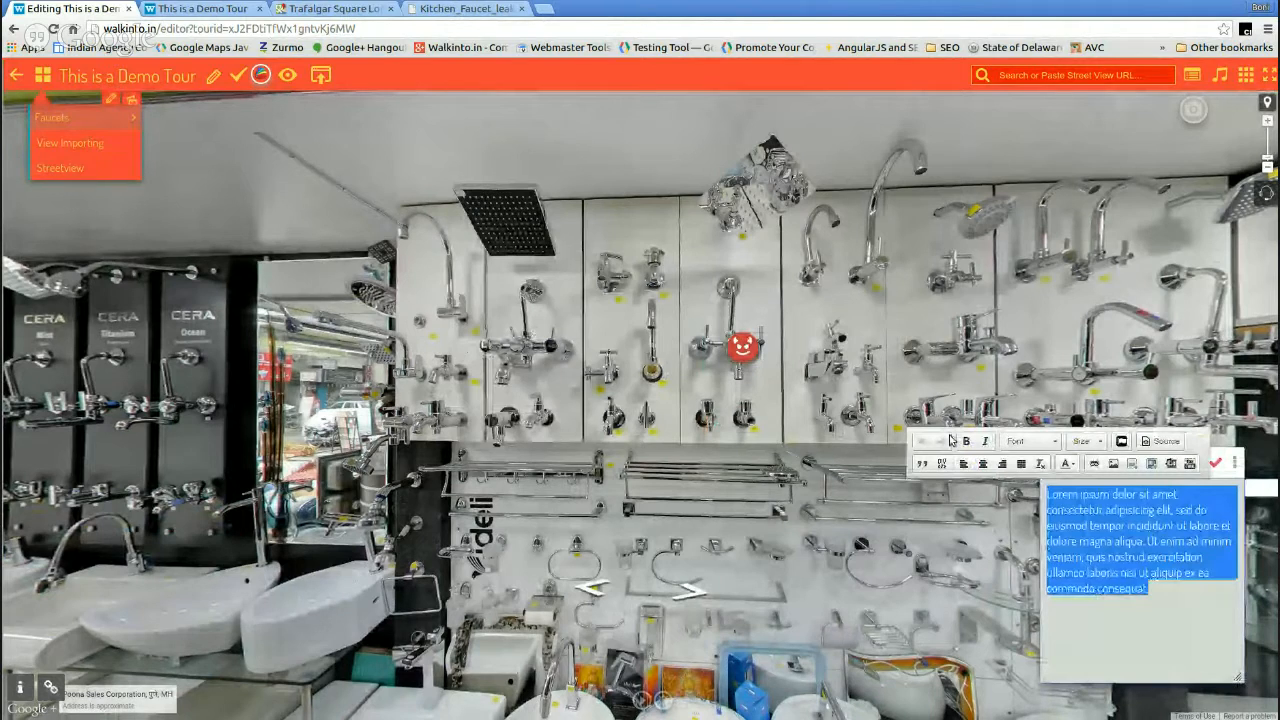
pyautogui.write('View')
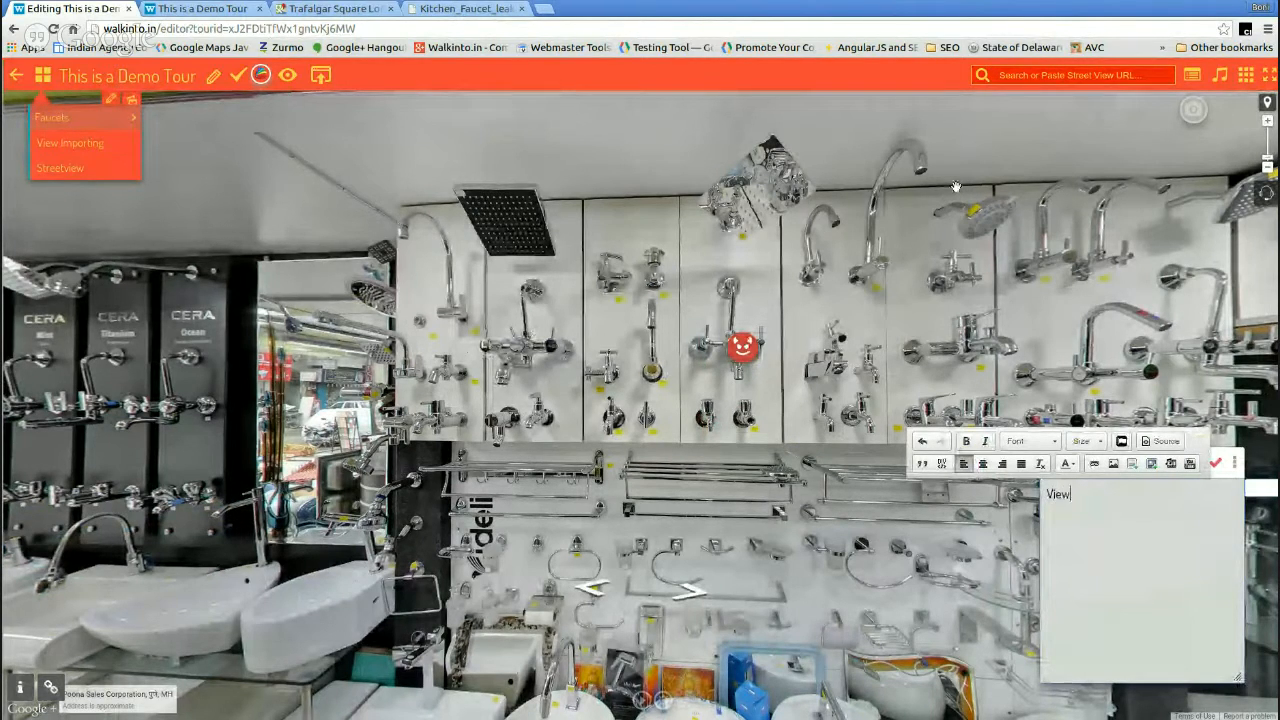
pyautogui.write('port Tourcards')
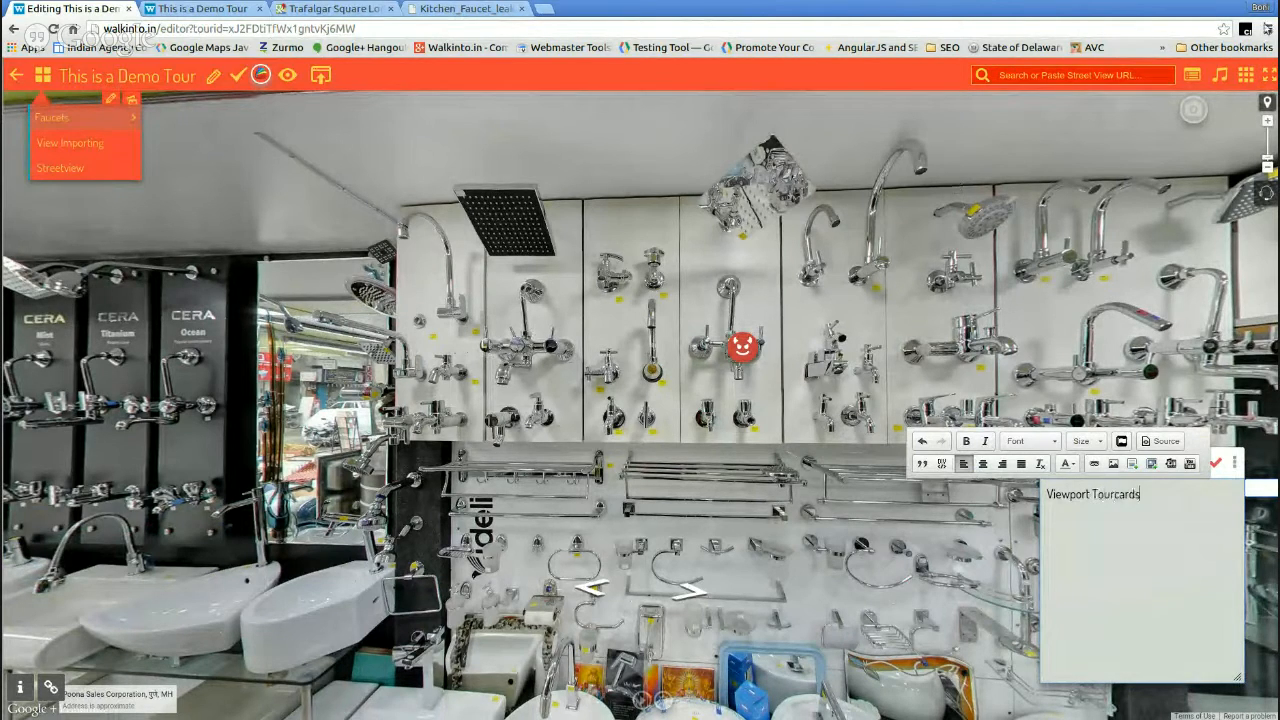
pyautogui.moveTo(1239, 677); pyautogui.dragTo(1234, 512)
pyautogui.click(1212, 463)
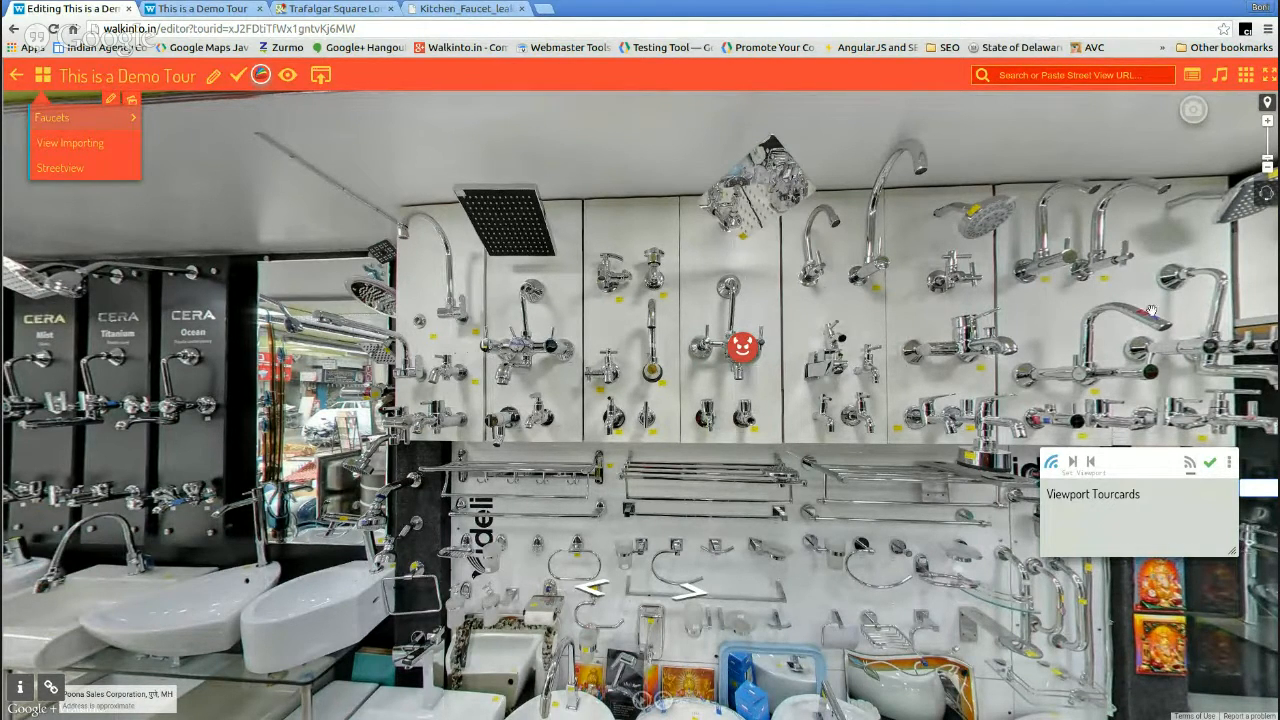
pyautogui.moveTo(1158, 308)
pyautogui.mouseDown()
pyautogui.moveTo(932, 273)
pyautogui.moveTo(375, 285)
pyautogui.mouseUp()
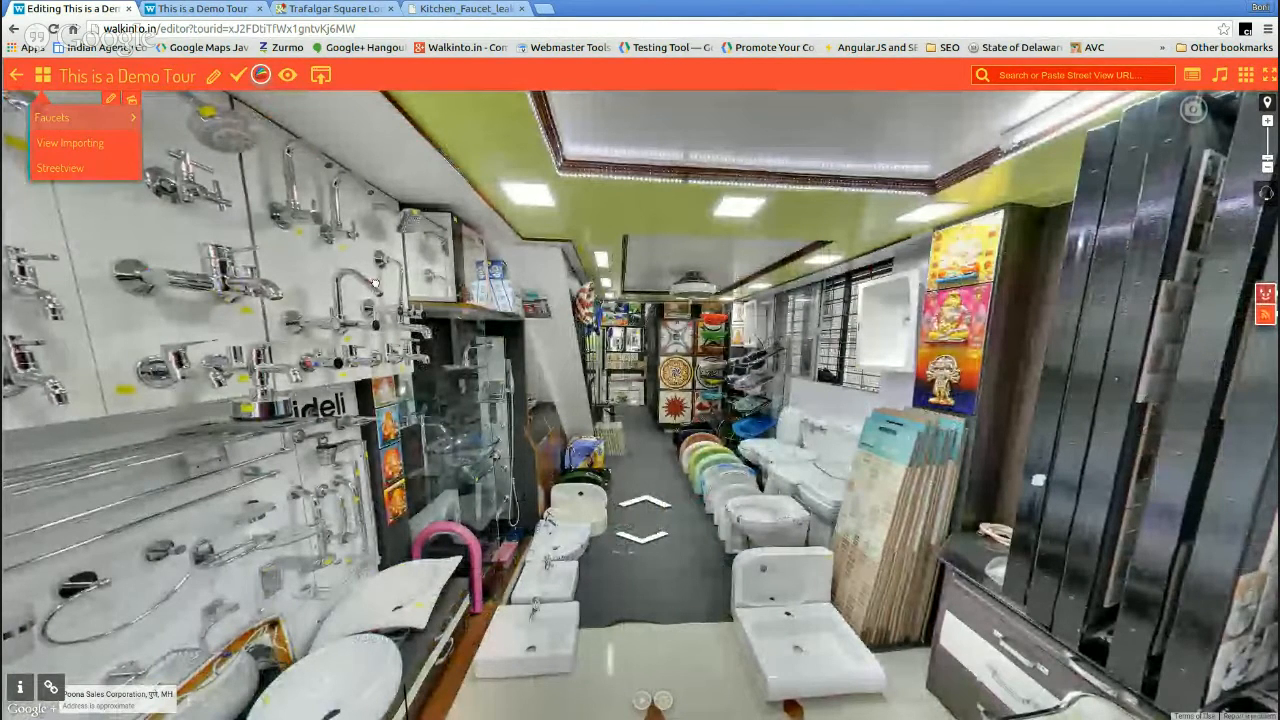
# - Test the Viewport Tourcards card by turning from the aisle back to the faucet wall and washbasins
pyautogui.click(1264, 316)
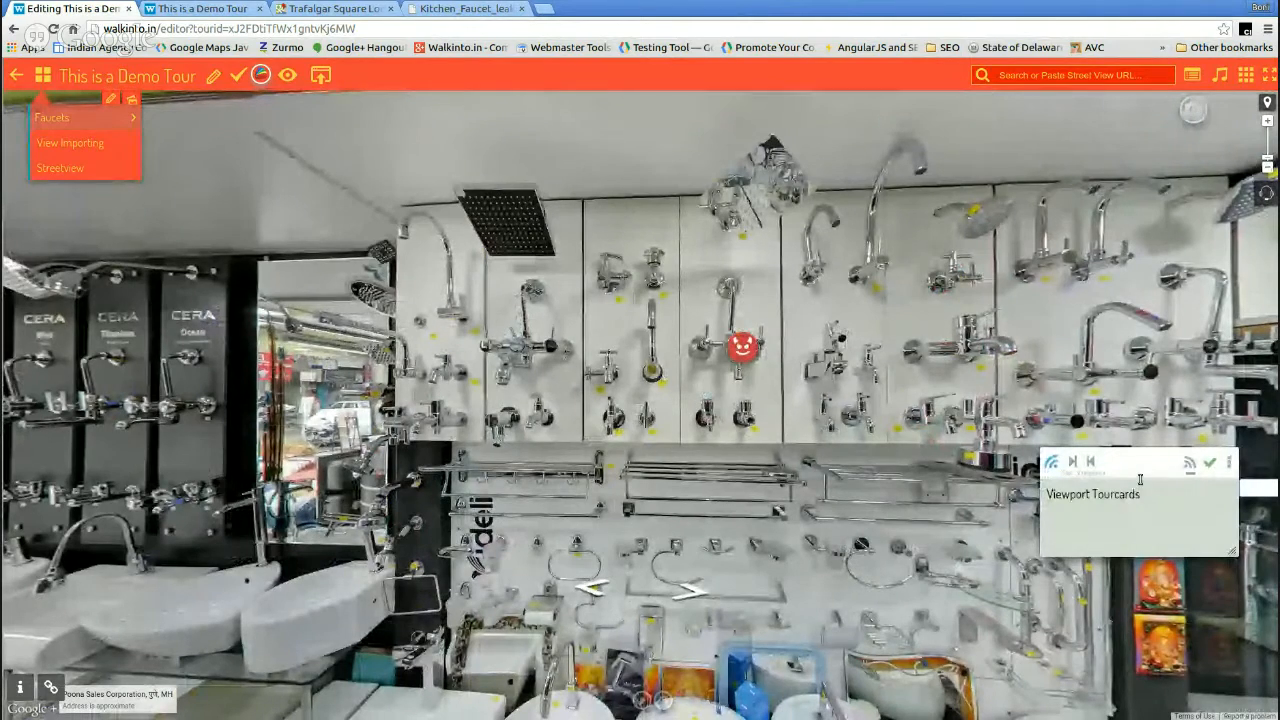
pyautogui.moveTo(252, 252); pyautogui.dragTo(978, 266)
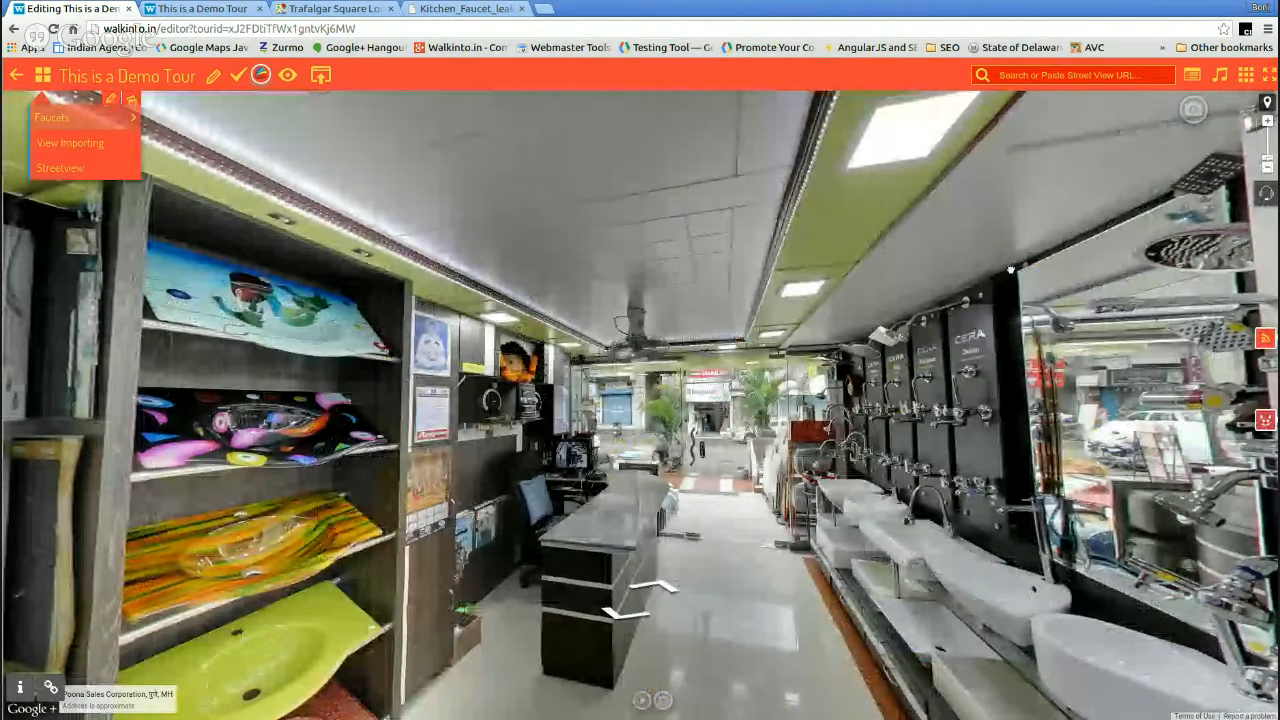
pyautogui.moveTo(1010, 269); pyautogui.dragTo(867, 246)
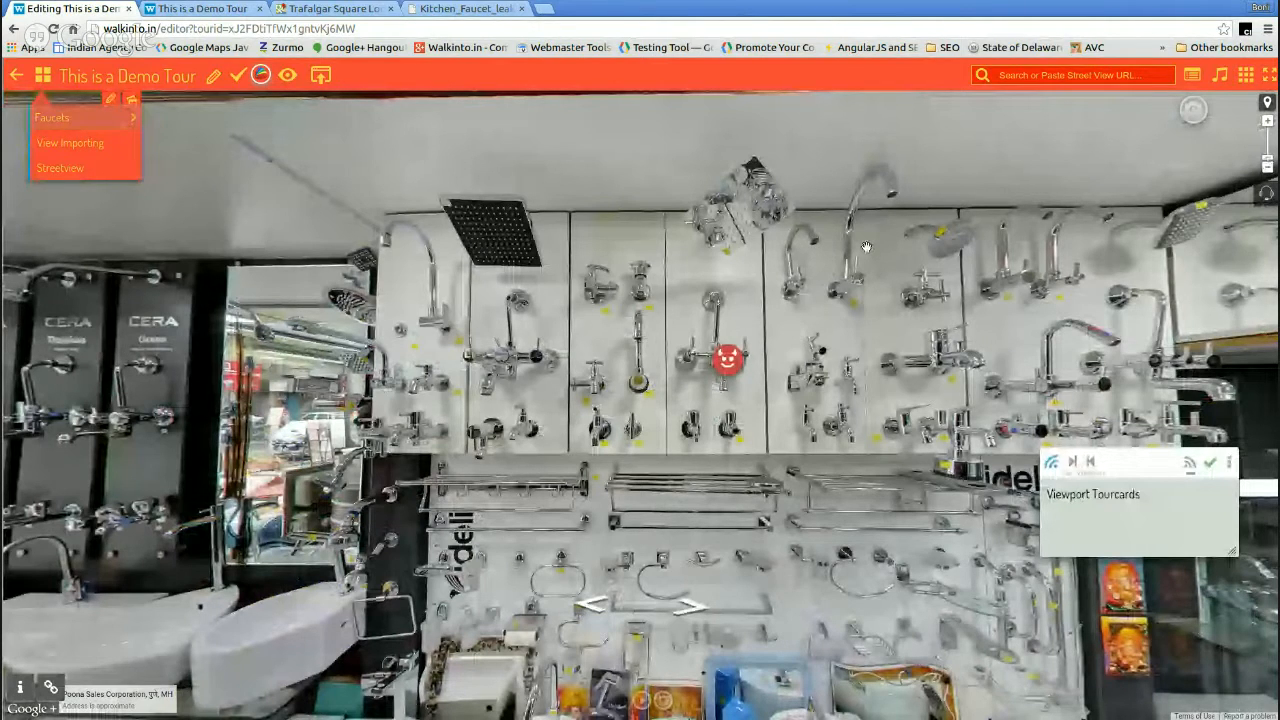
pyautogui.moveTo(866, 246); pyautogui.dragTo(894, 118)
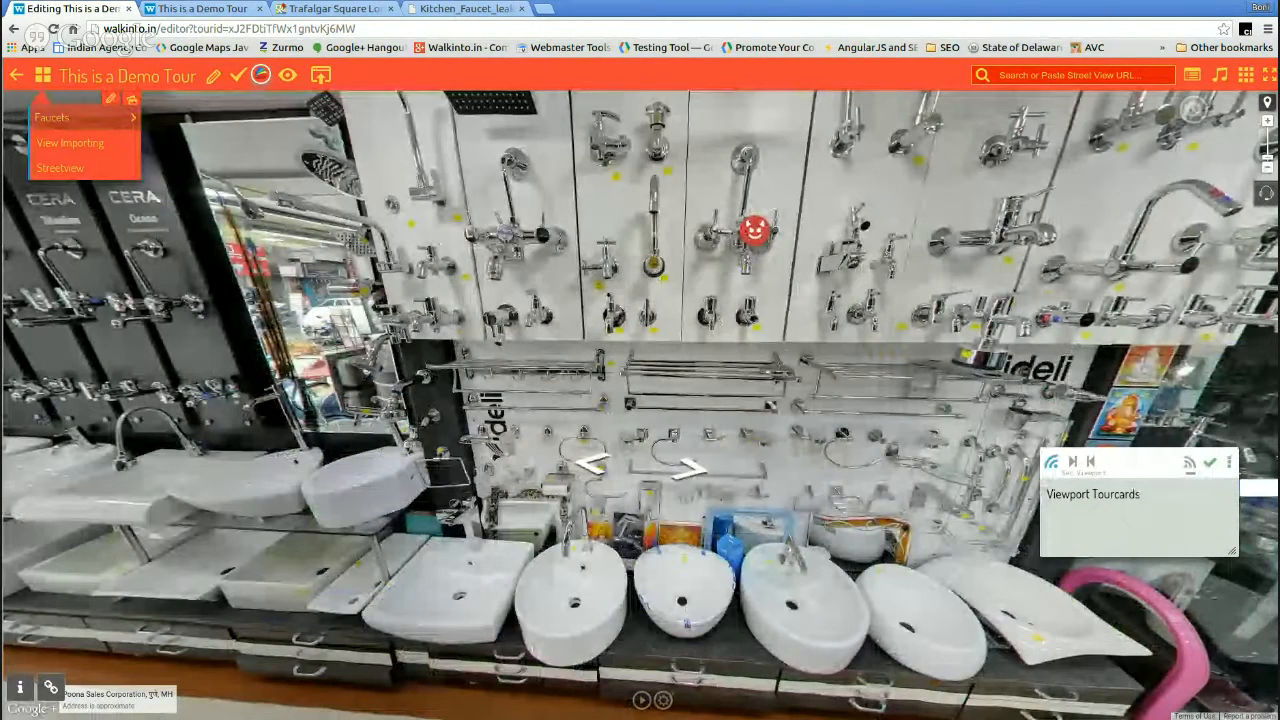
pyautogui.click(175, 9)
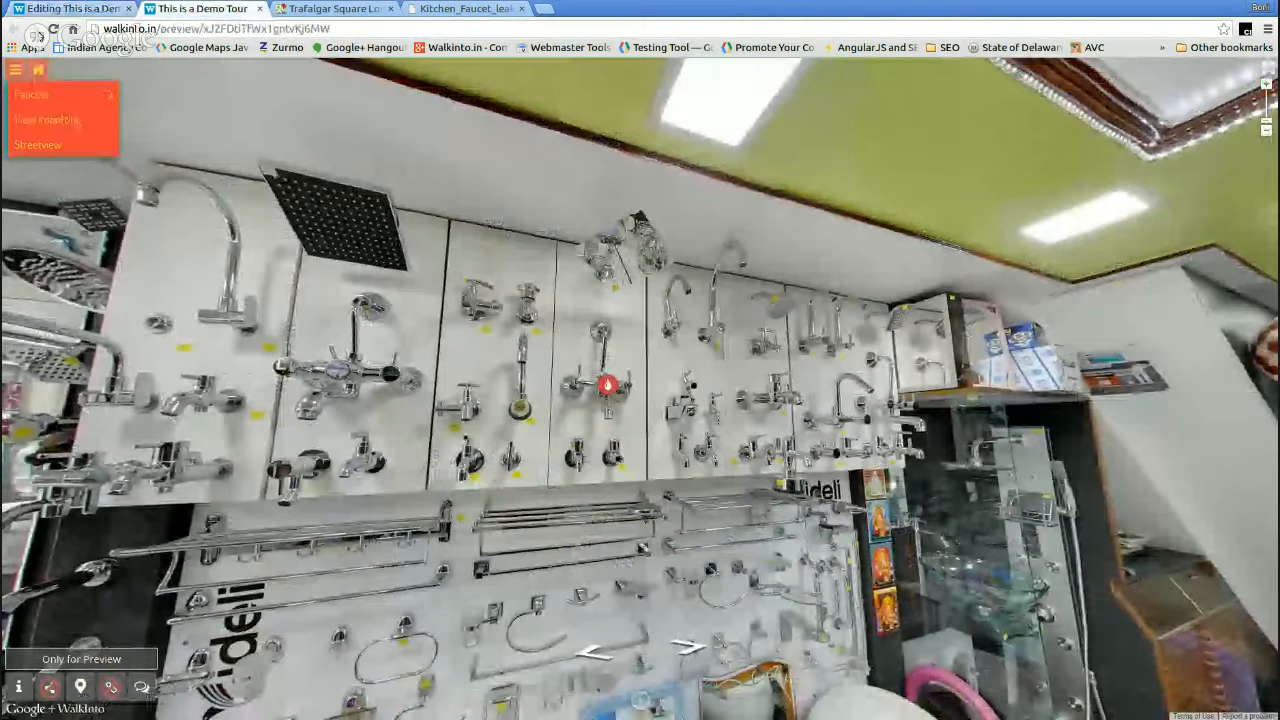
# - Reload the preview and swing between aisle and faucet wall to watch the card show and hide
pyautogui.click(53, 30)
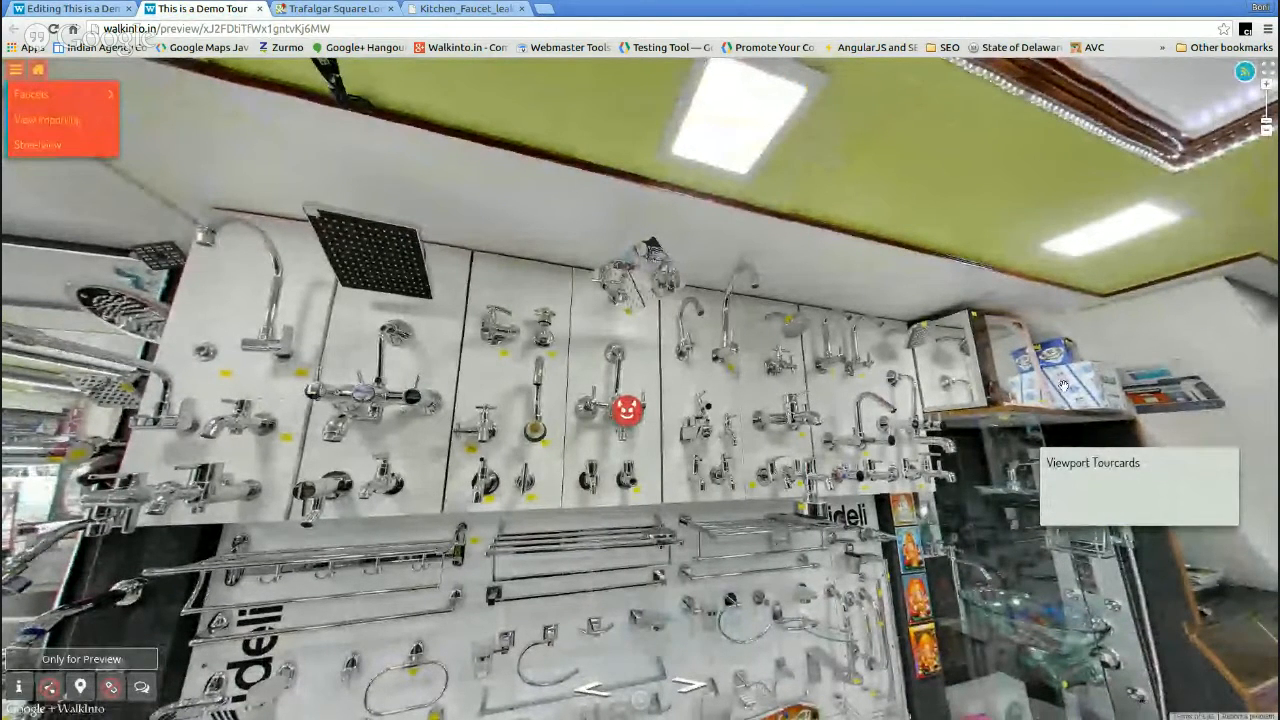
pyautogui.moveTo(1063, 385); pyautogui.dragTo(681, 290)
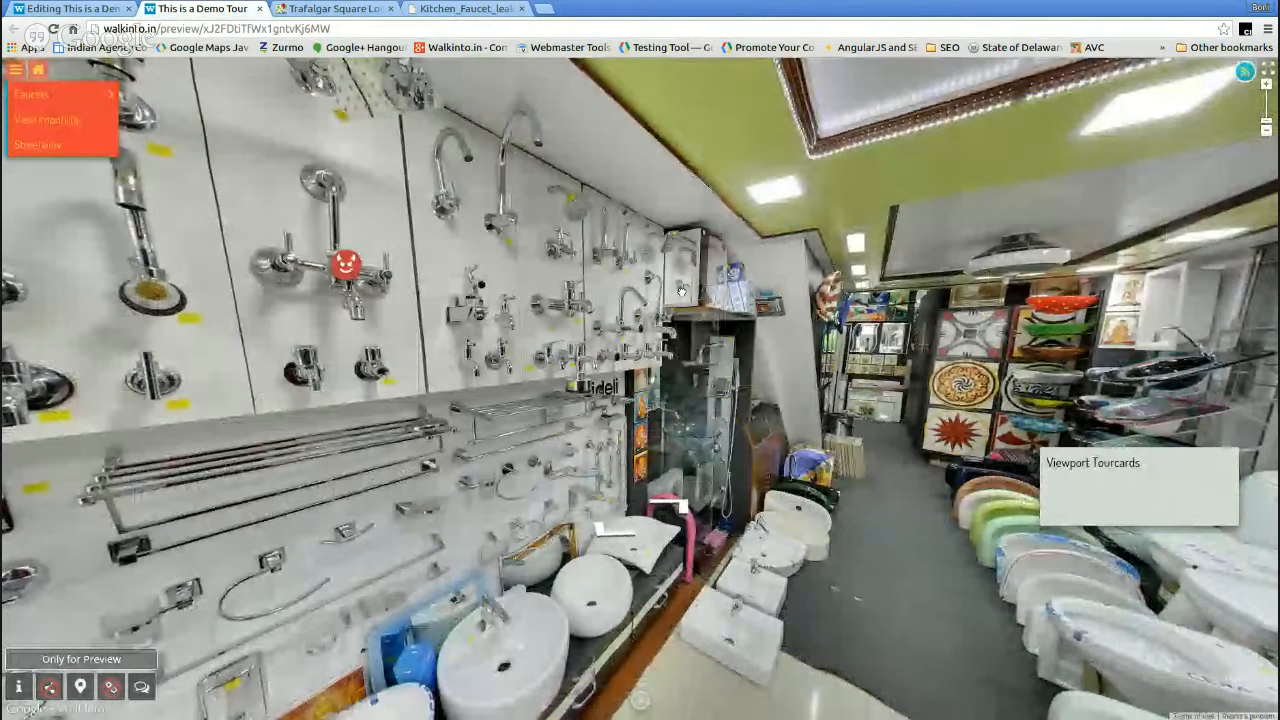
pyautogui.moveTo(680, 290); pyautogui.dragTo(527, 368)
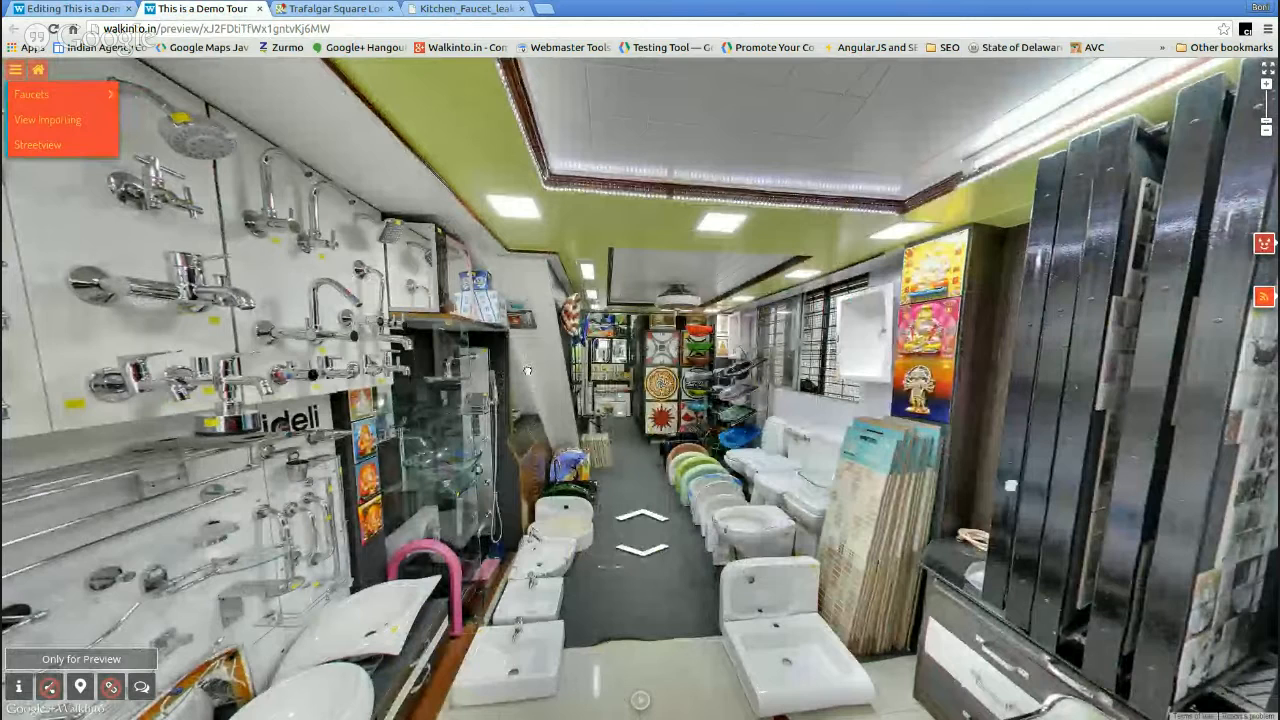
pyautogui.moveTo(527, 371); pyautogui.dragTo(970, 329)
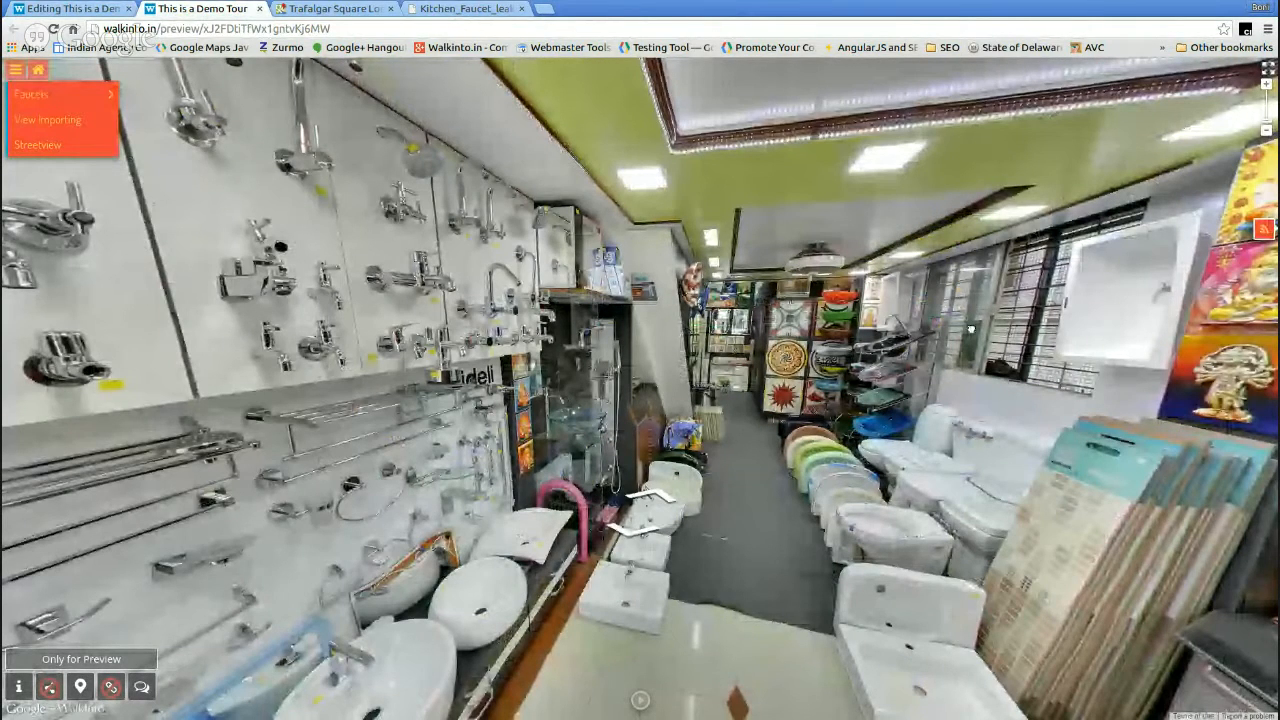
pyautogui.moveTo(450, 290); pyautogui.dragTo(881, 261)
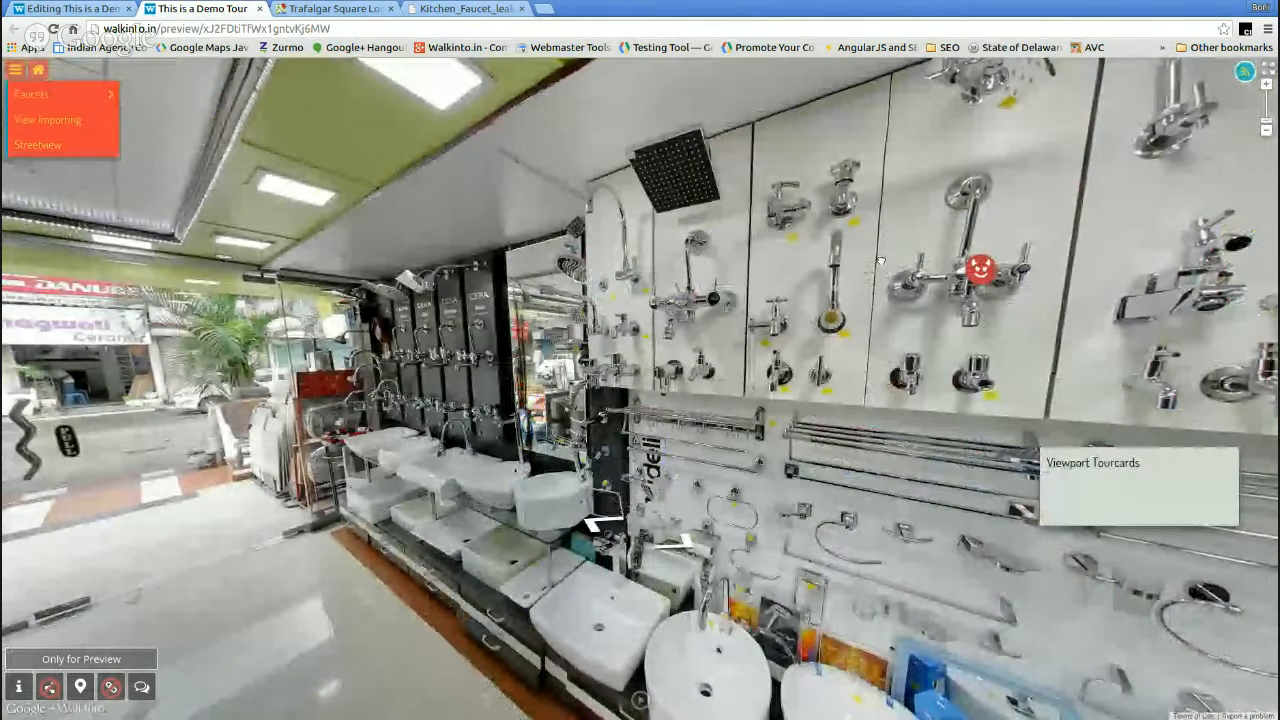
pyautogui.moveTo(642, 242); pyautogui.dragTo(738, 237)
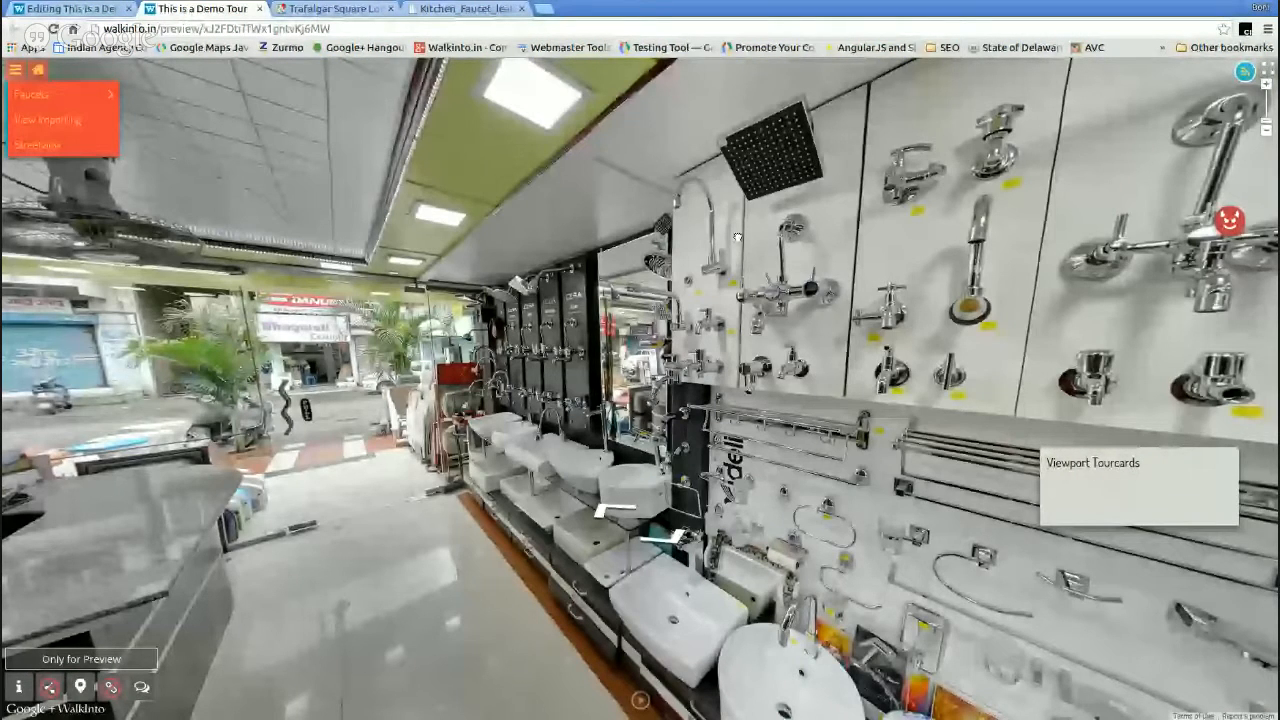
pyautogui.hotkey('ctrl', 'shift', 'Tab')
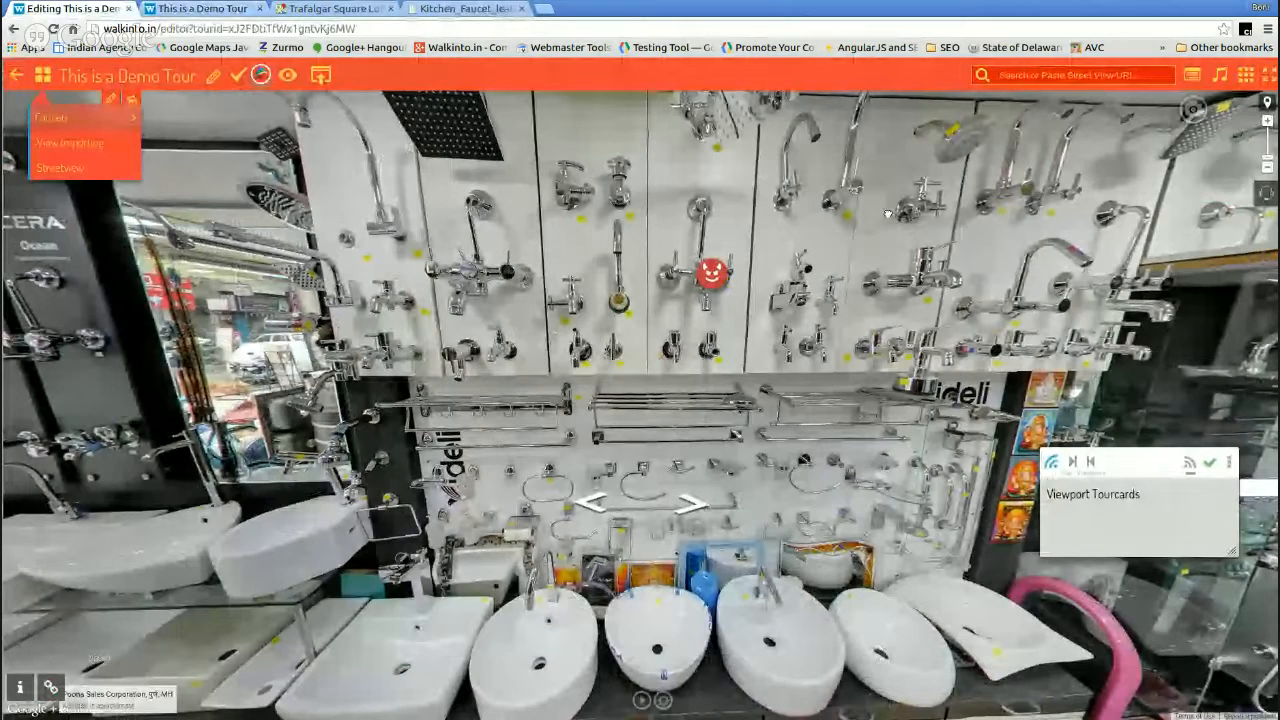
# - Reset the Viewport Tourcards card's pan-and-zoom boundaries to the shop aisle view and confirm them
pyautogui.moveTo(887, 213); pyautogui.dragTo(886, 267)
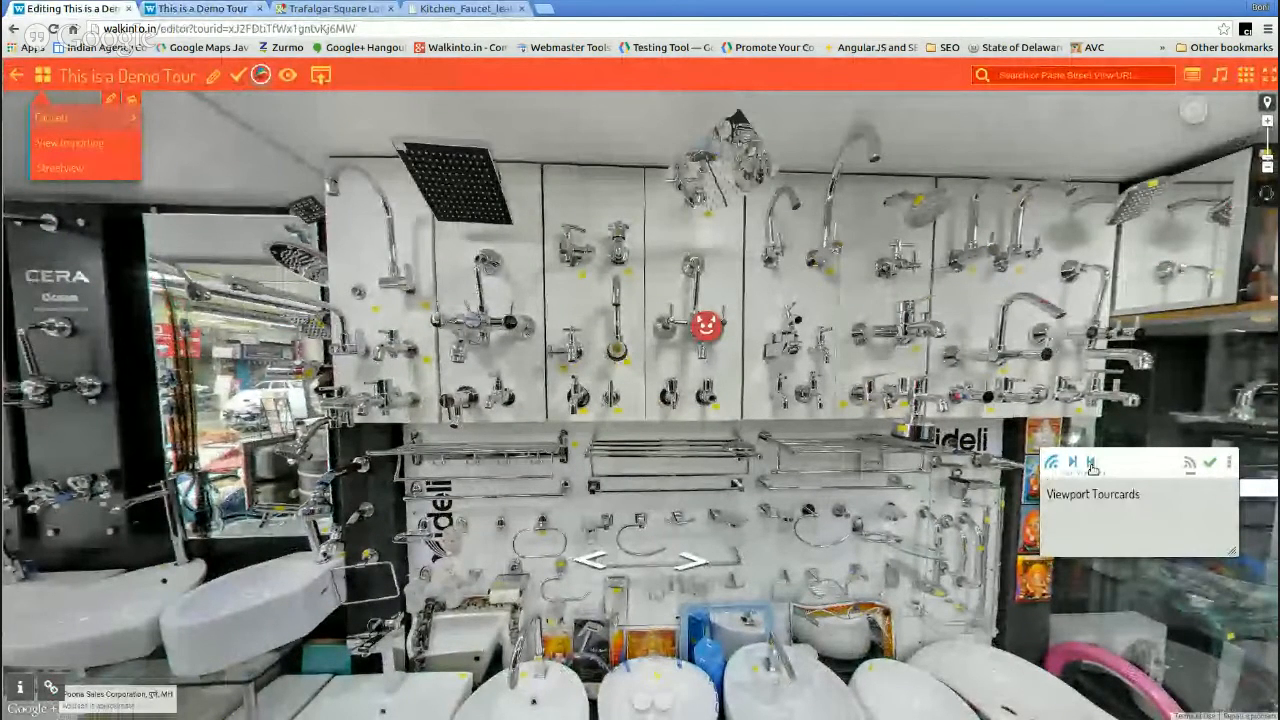
pyautogui.click(1091, 466)
pyautogui.moveTo(583, 441); pyautogui.dragTo(727, 428)
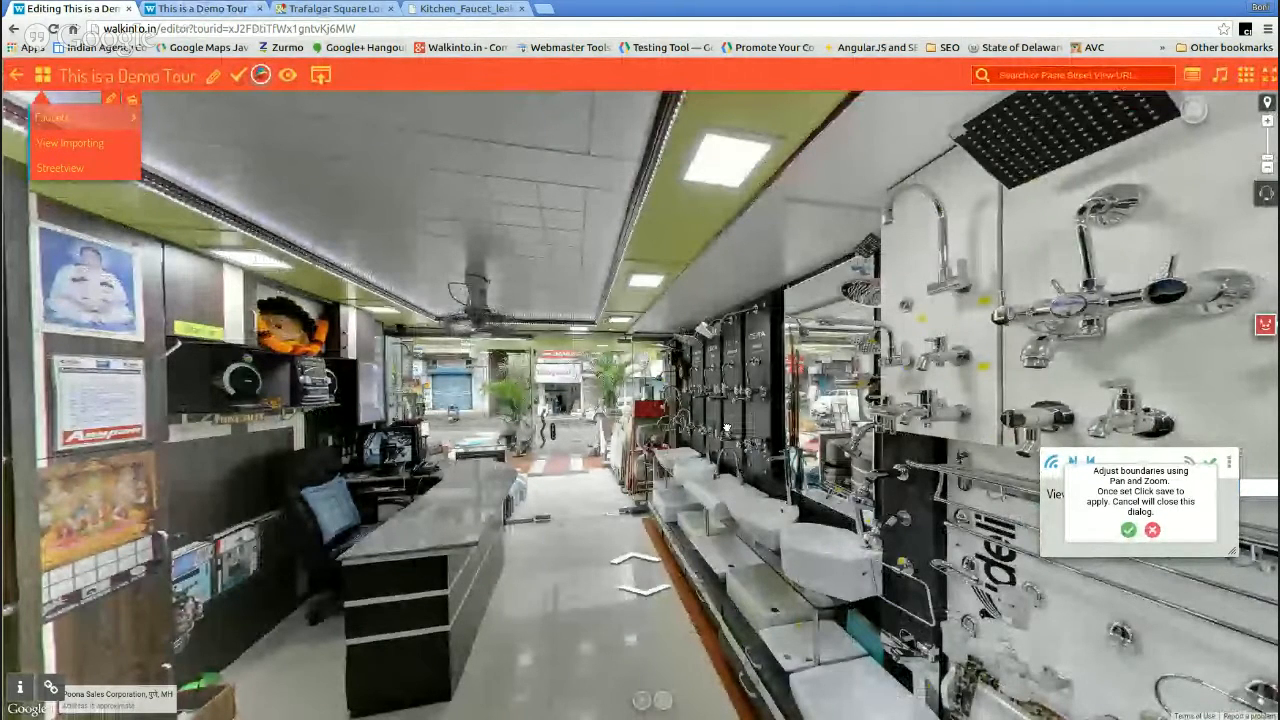
pyautogui.moveTo(727, 428); pyautogui.dragTo(760, 455)
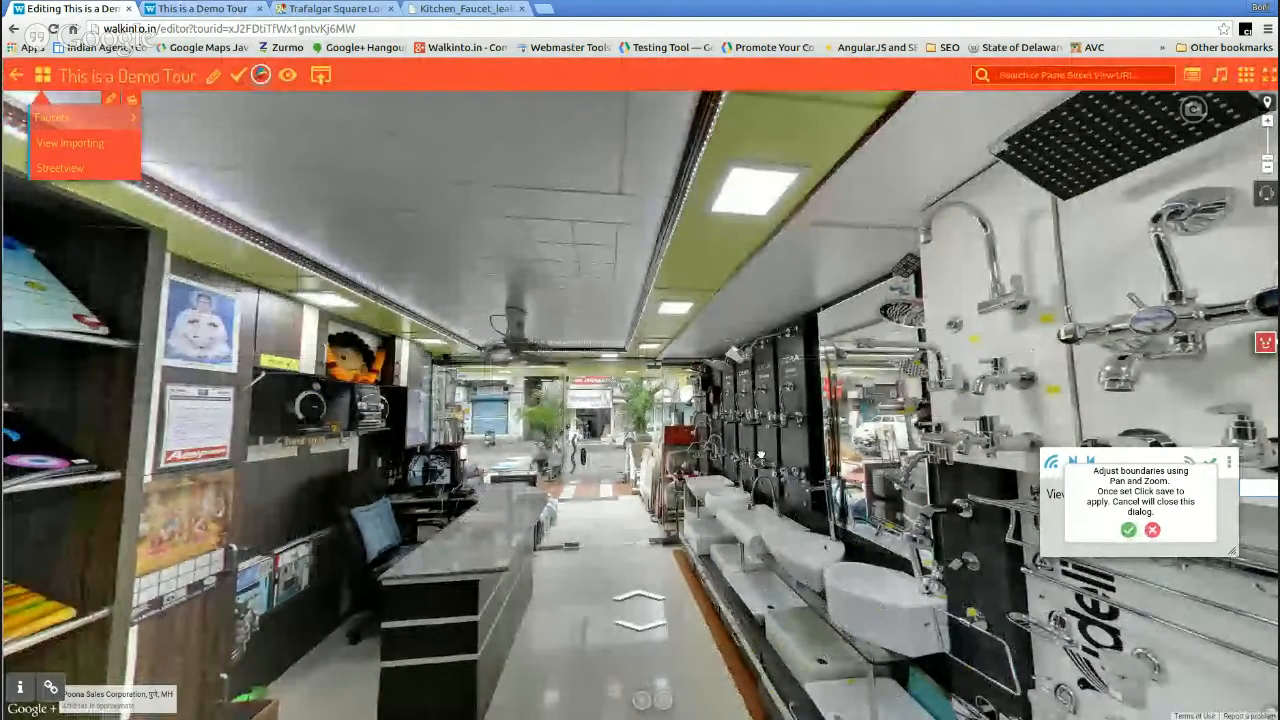
pyautogui.click(1128, 529)
pyautogui.click(156, 12)
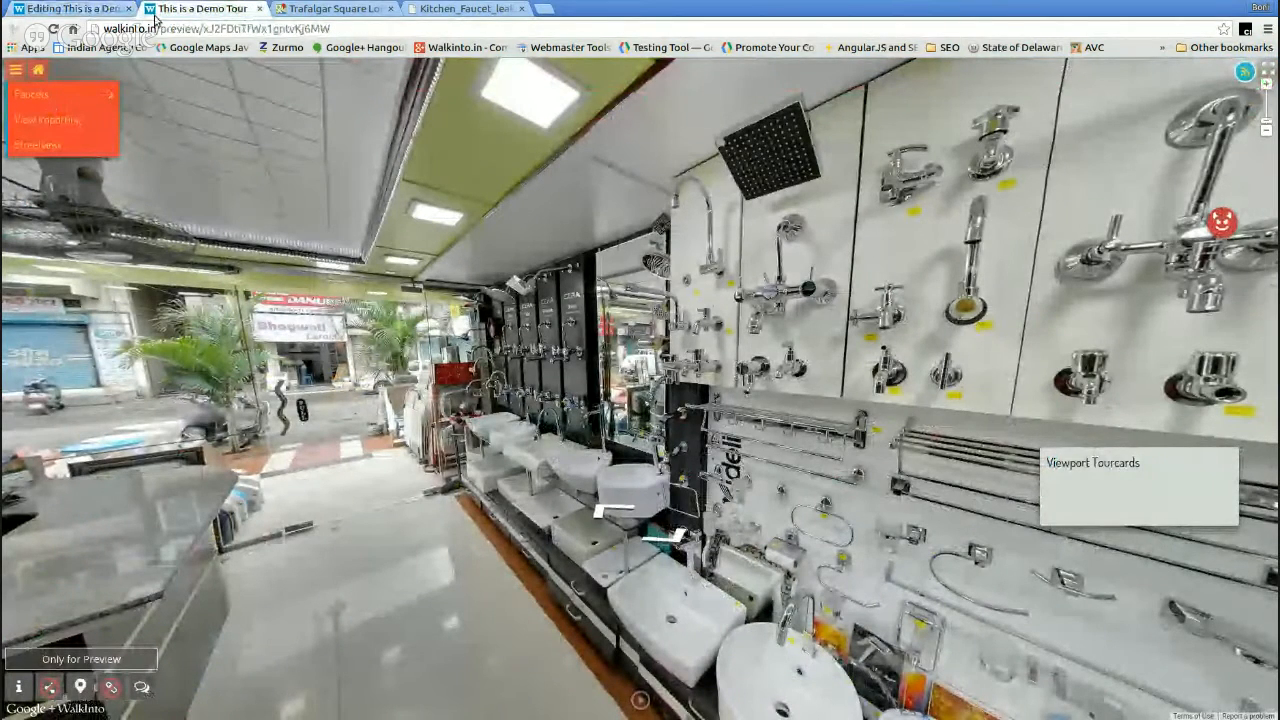
# - Reload the preview with F5 and look around the showroom toward the faucet wall
pyautogui.press('F5')
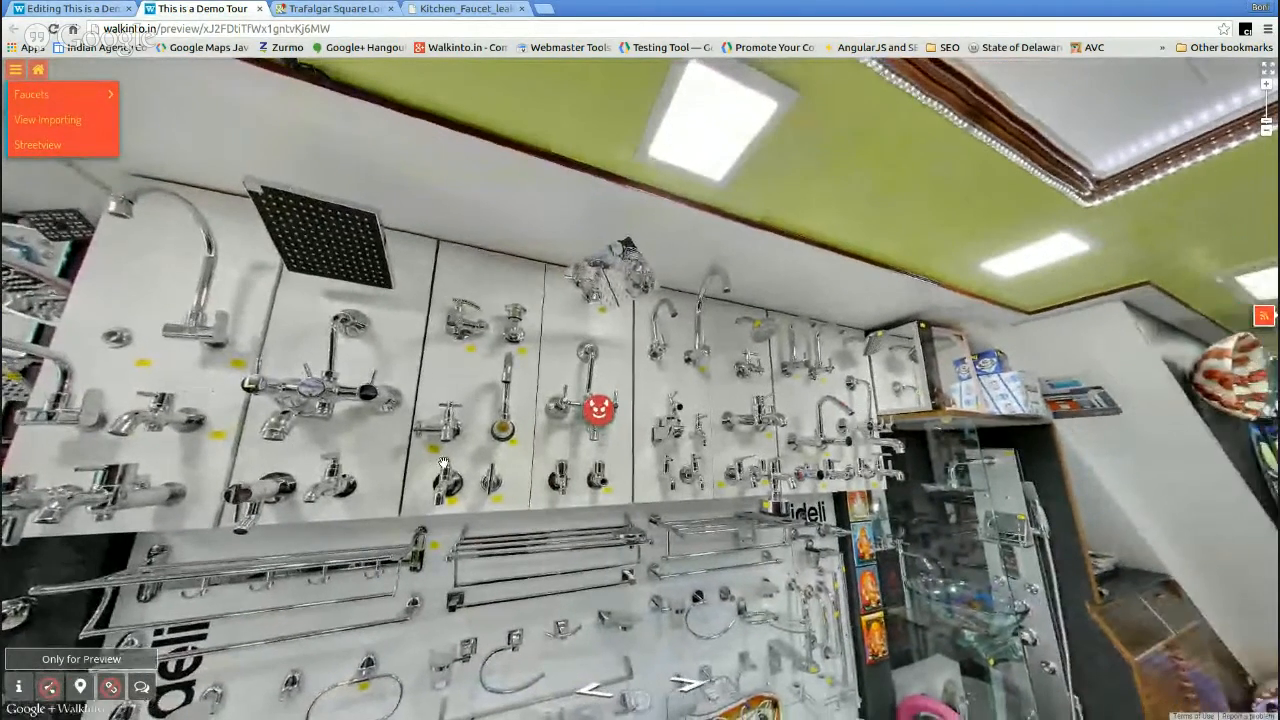
pyautogui.moveTo(444, 463); pyautogui.dragTo(521, 340)
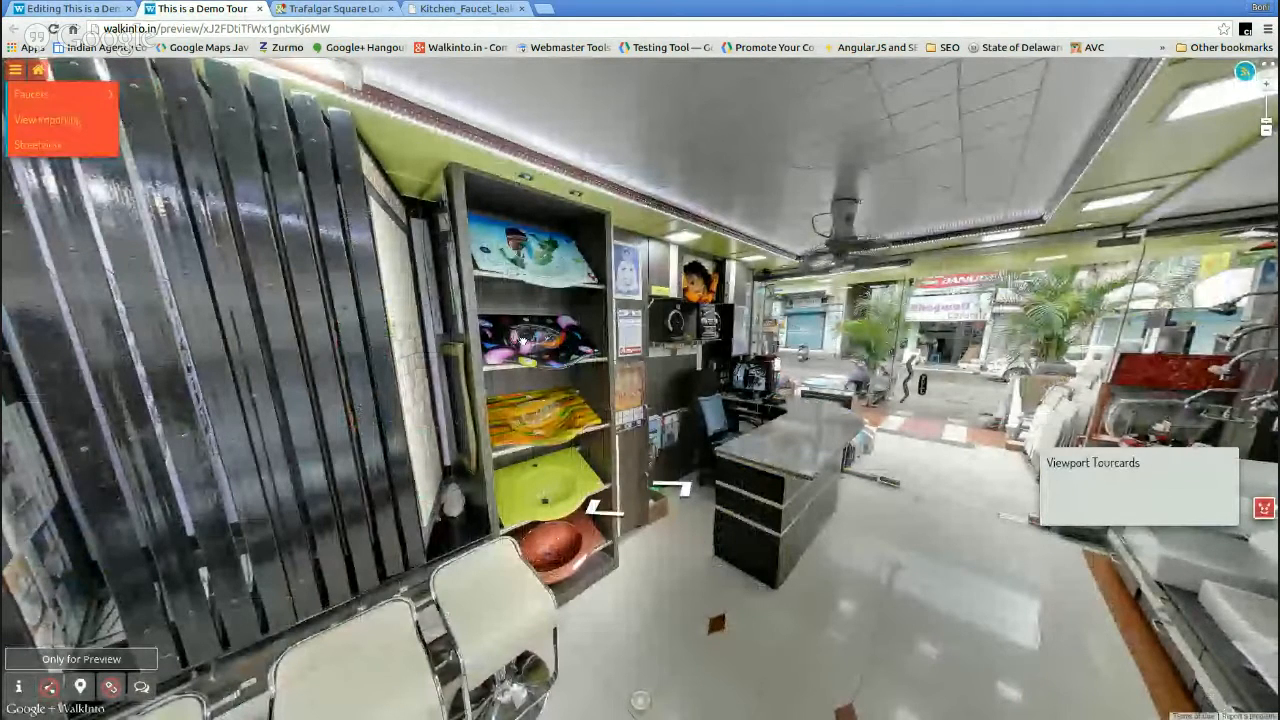
pyautogui.moveTo(521, 341); pyautogui.dragTo(560, 349)
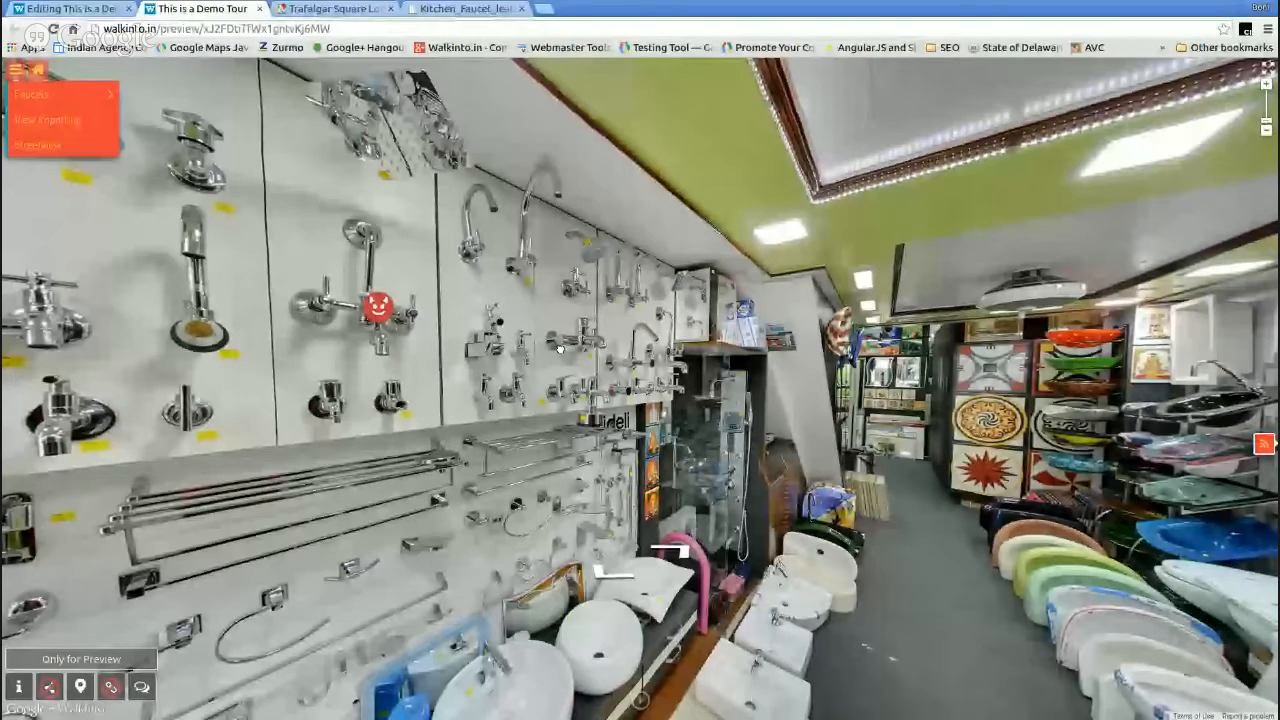
pyautogui.click(70, 8)
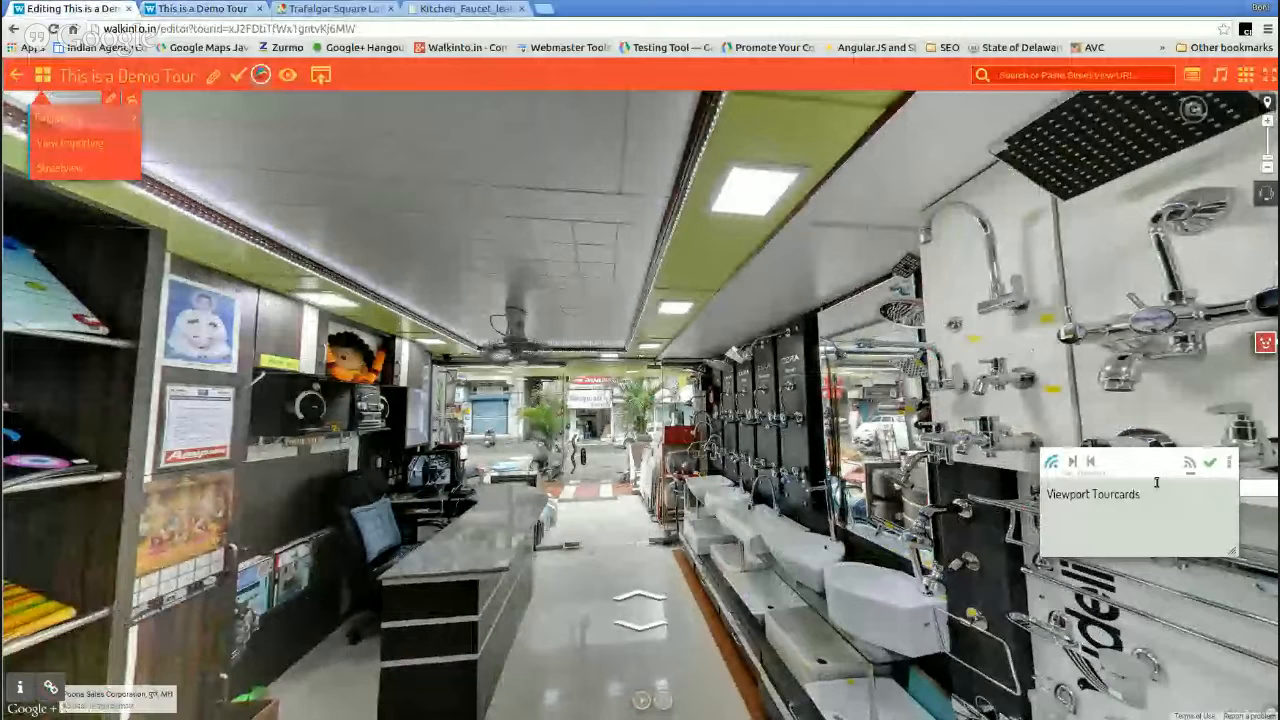
# - Create a new 360 Window tourcard from the freehand layout template
pyautogui.click(1190, 76)
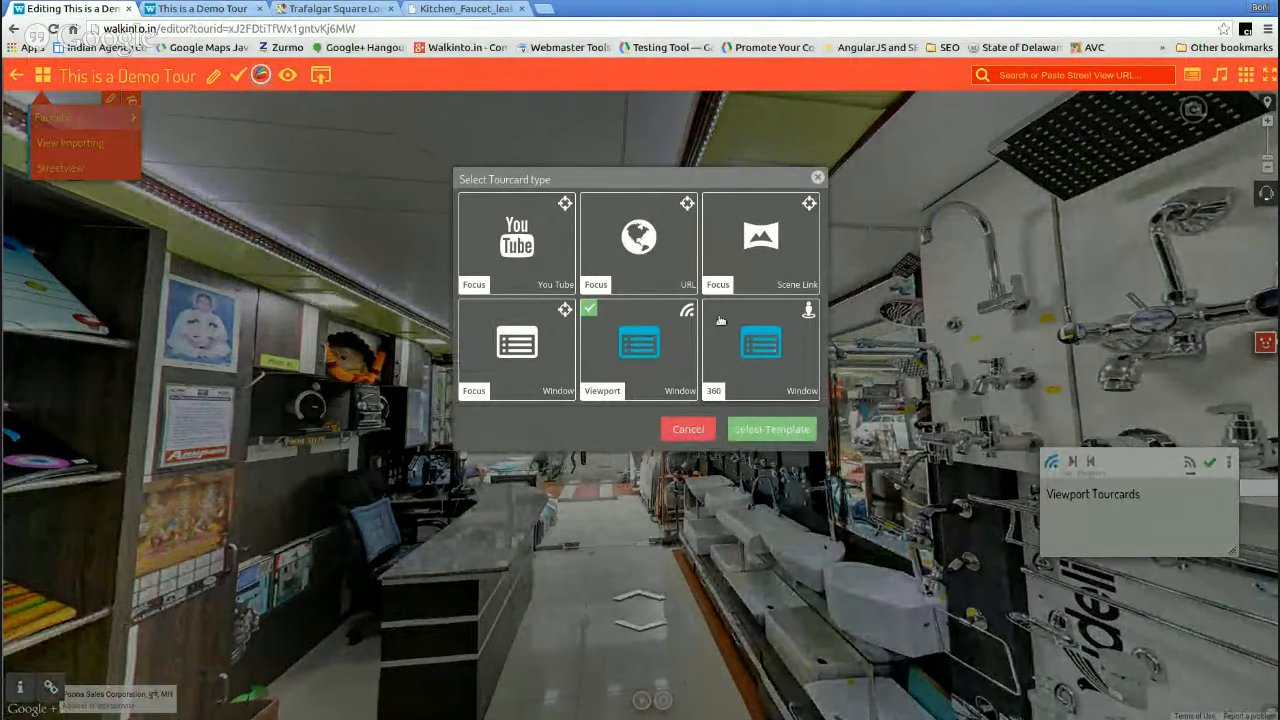
pyautogui.click(750, 350)
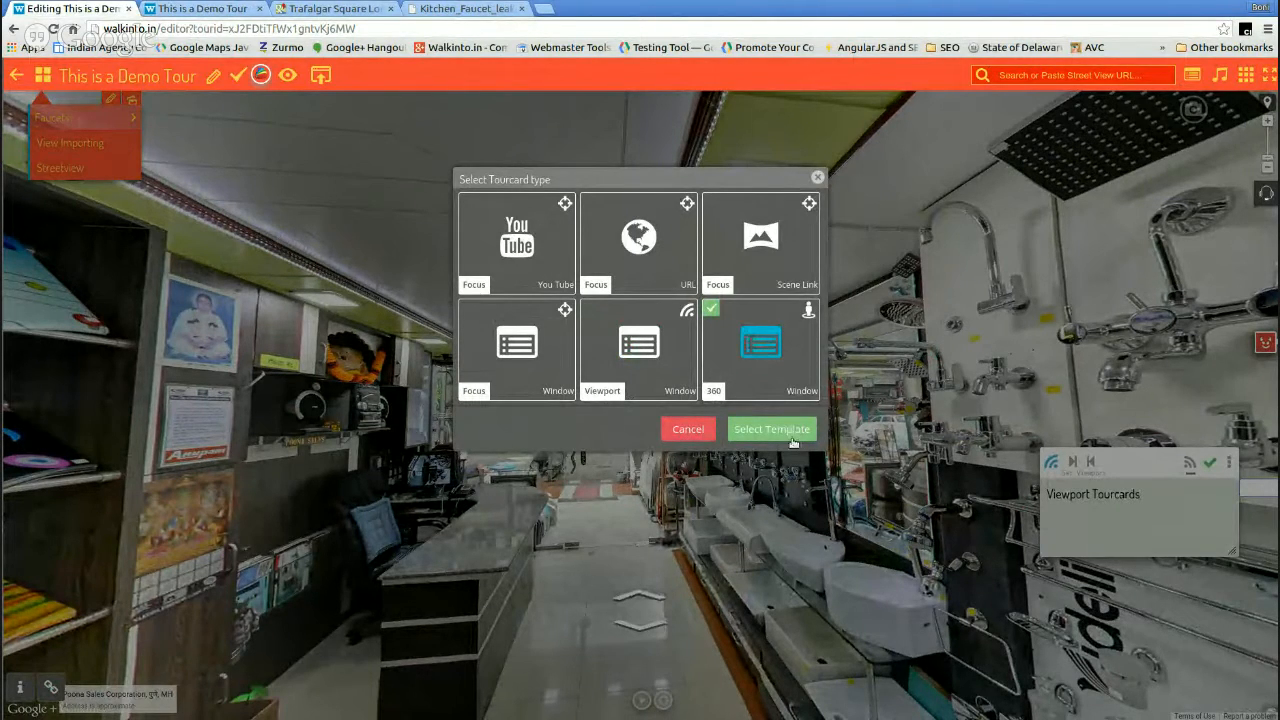
pyautogui.click(790, 430)
pyautogui.click(667, 380)
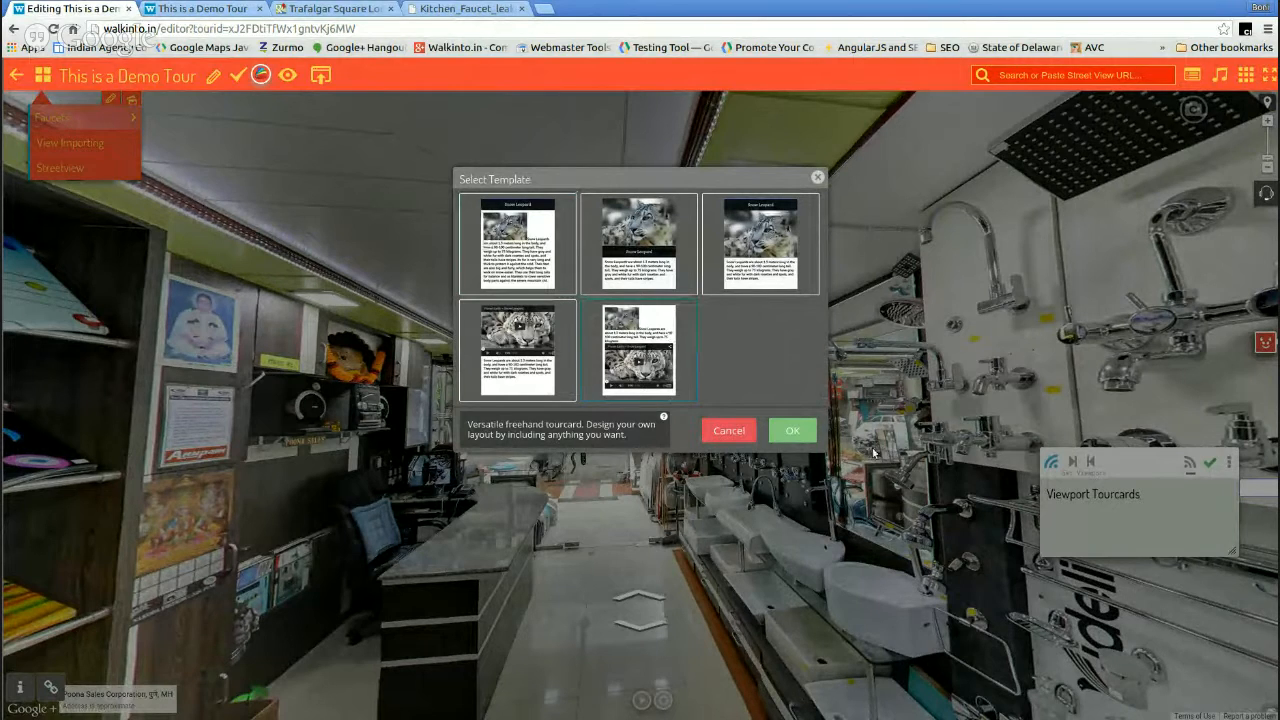
pyautogui.click(799, 434)
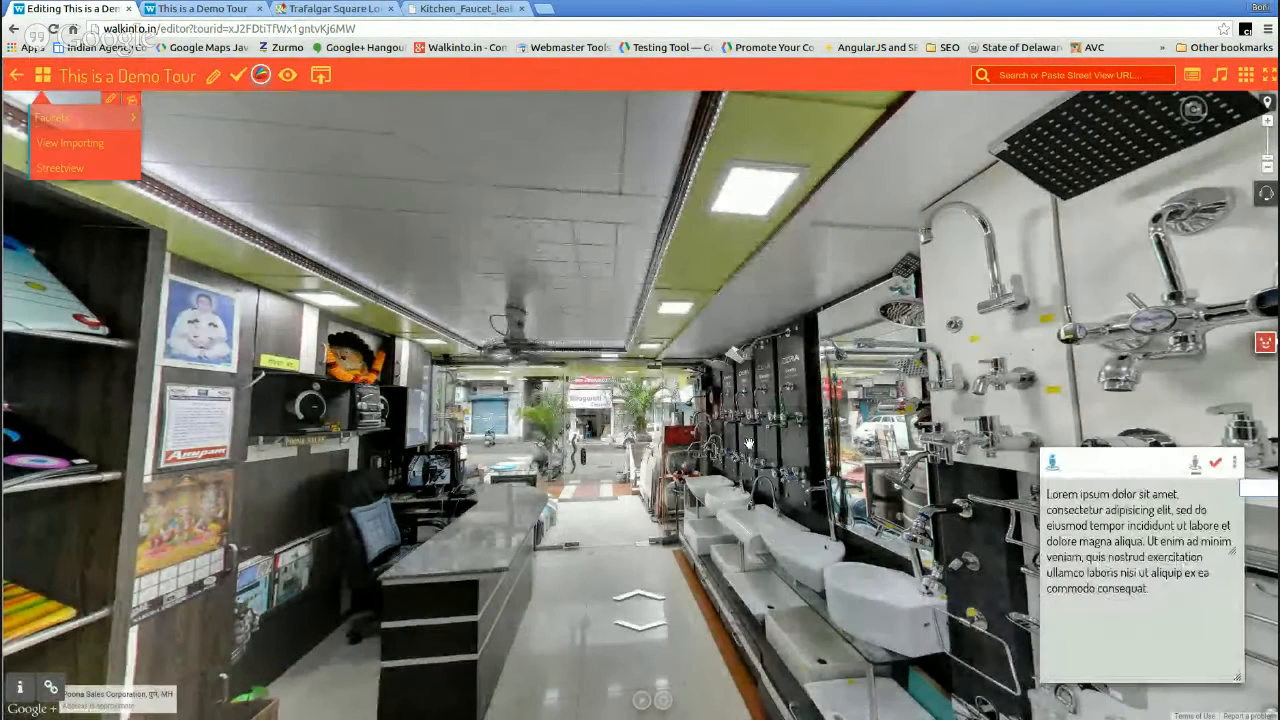
# - Place the new card at the bottom-left, widen it, and clear its lorem ipsum text
pyautogui.moveTo(1084, 462); pyautogui.dragTo(283, 537)
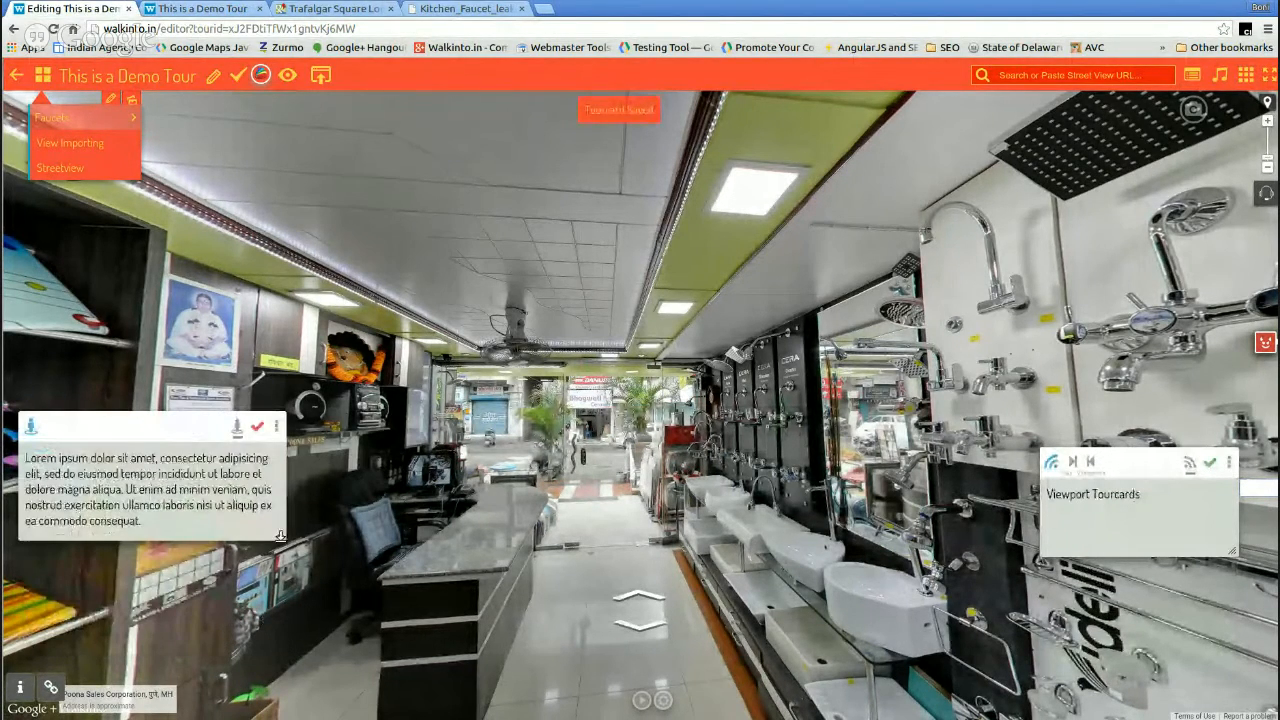
pyautogui.moveTo(137, 432); pyautogui.dragTo(112, 528)
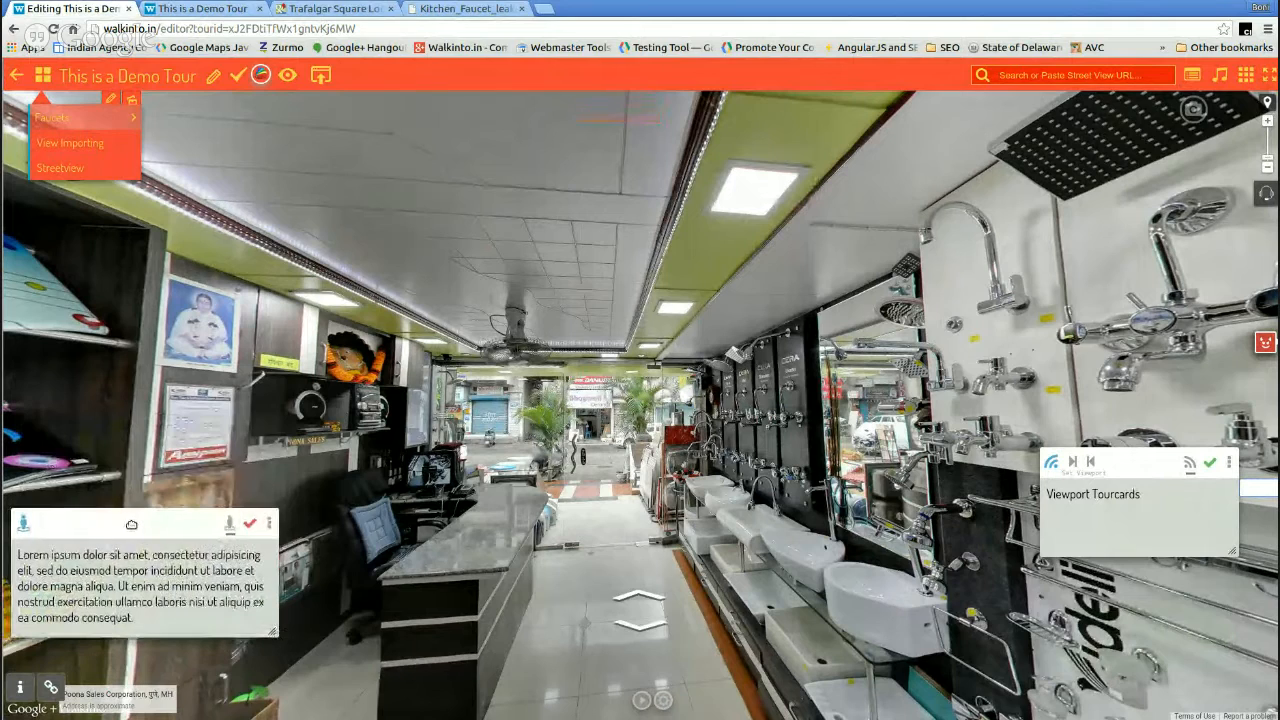
pyautogui.click(106, 598)
pyautogui.hotkey('ctrl', 'a')
pyautogui.press('BackSpace')
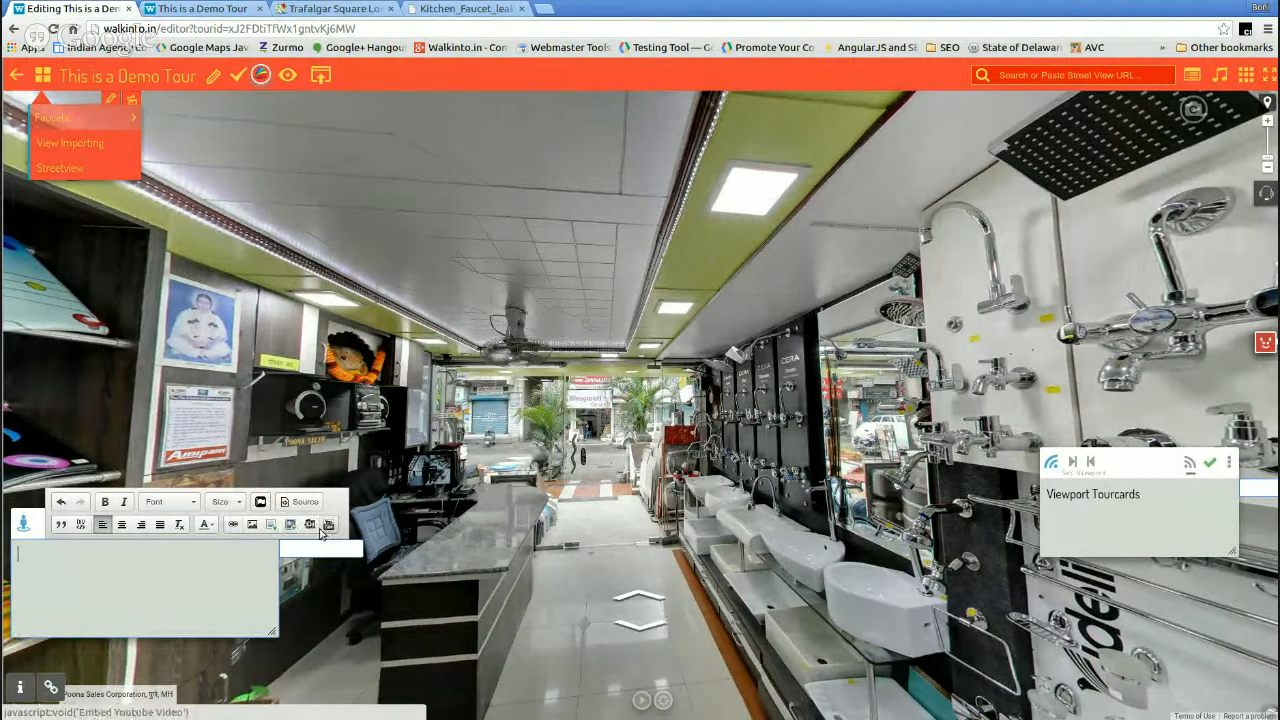
# - Insert the faucet image from its pasted URL at 100% width
pyautogui.click(252, 524)
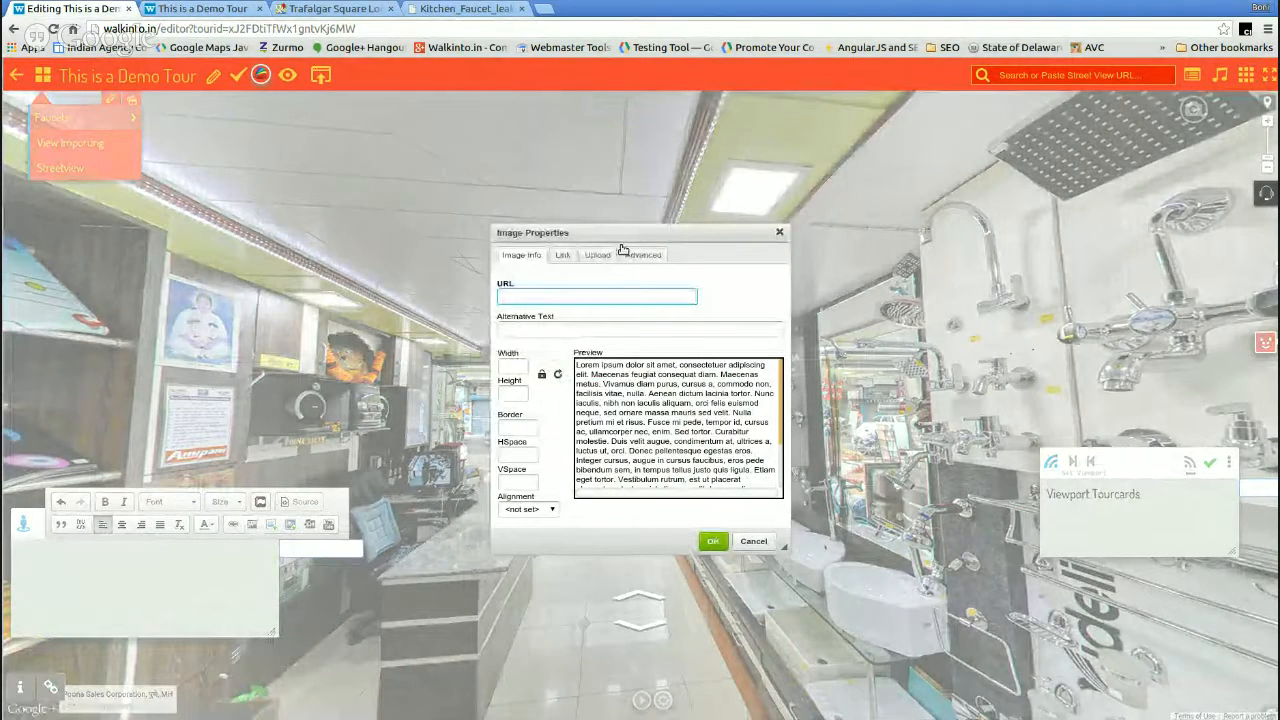
pyautogui.hotkey('ctrl', 'v')
pyautogui.press('Tab')
pyautogui.moveTo(522, 368); pyautogui.dragTo(427, 341)
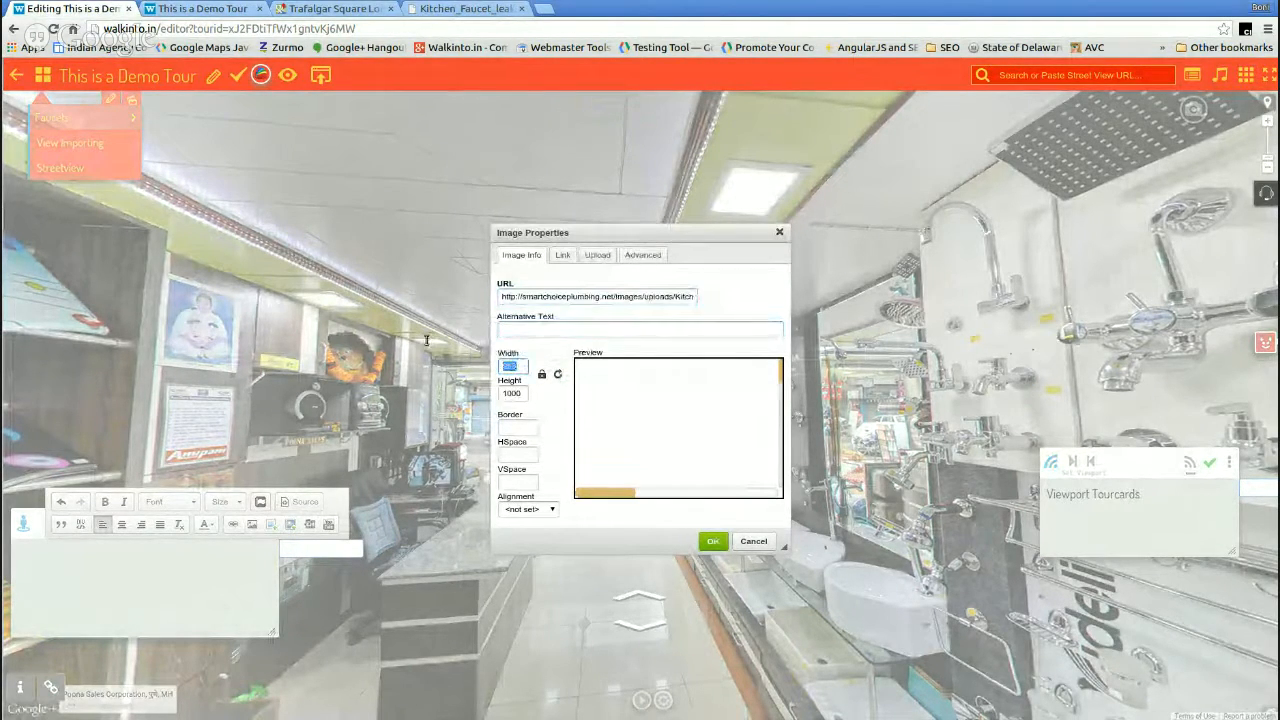
pyautogui.write('100%')
pyautogui.press('Tab')
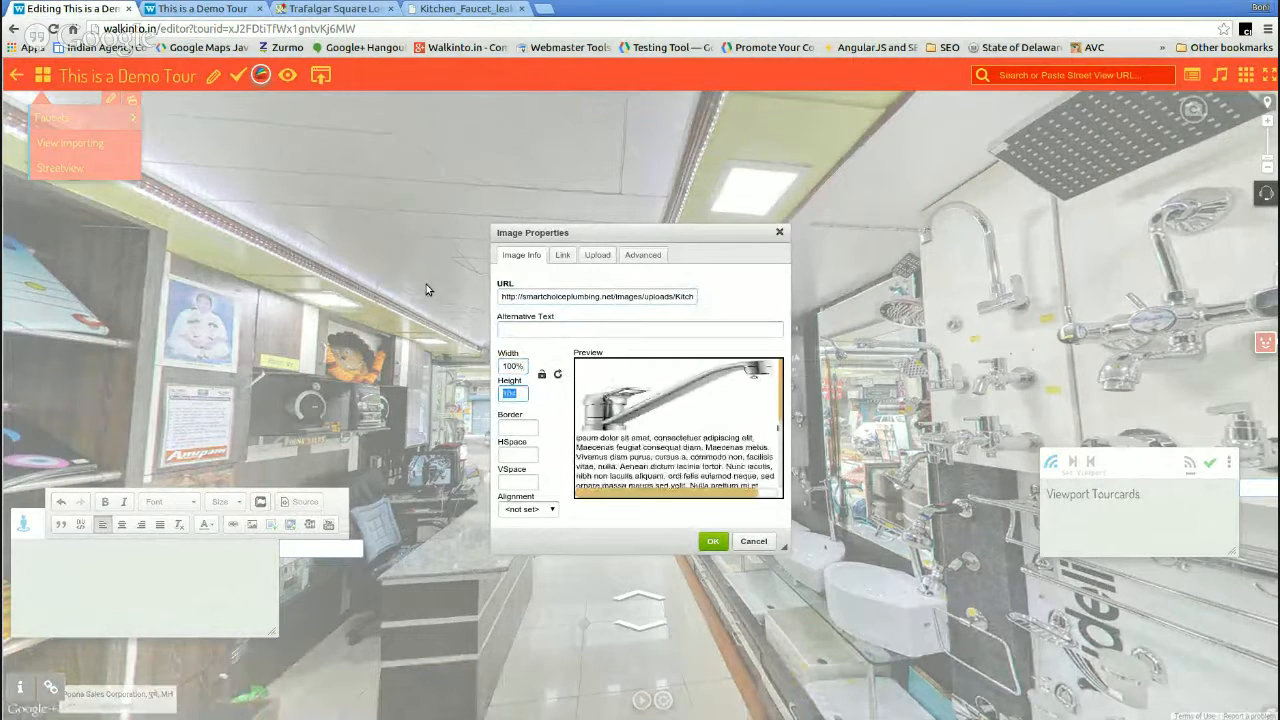
pyautogui.click(542, 375)
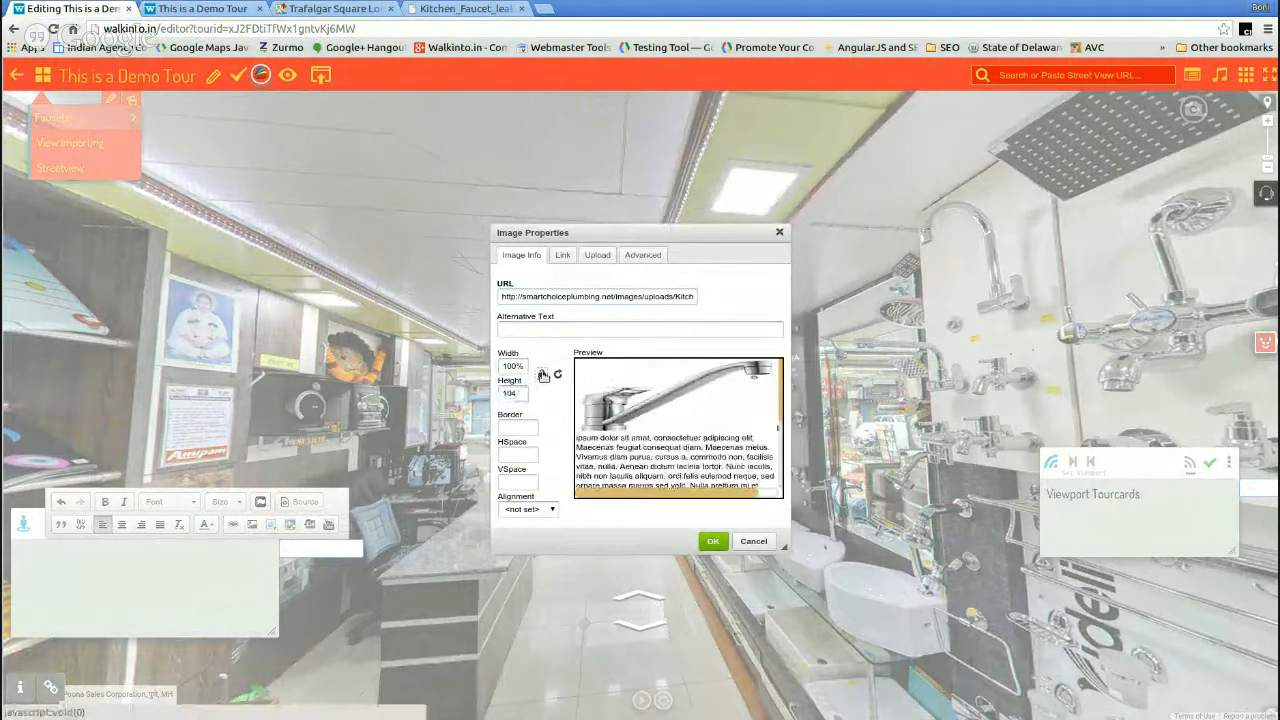
pyautogui.click(712, 541)
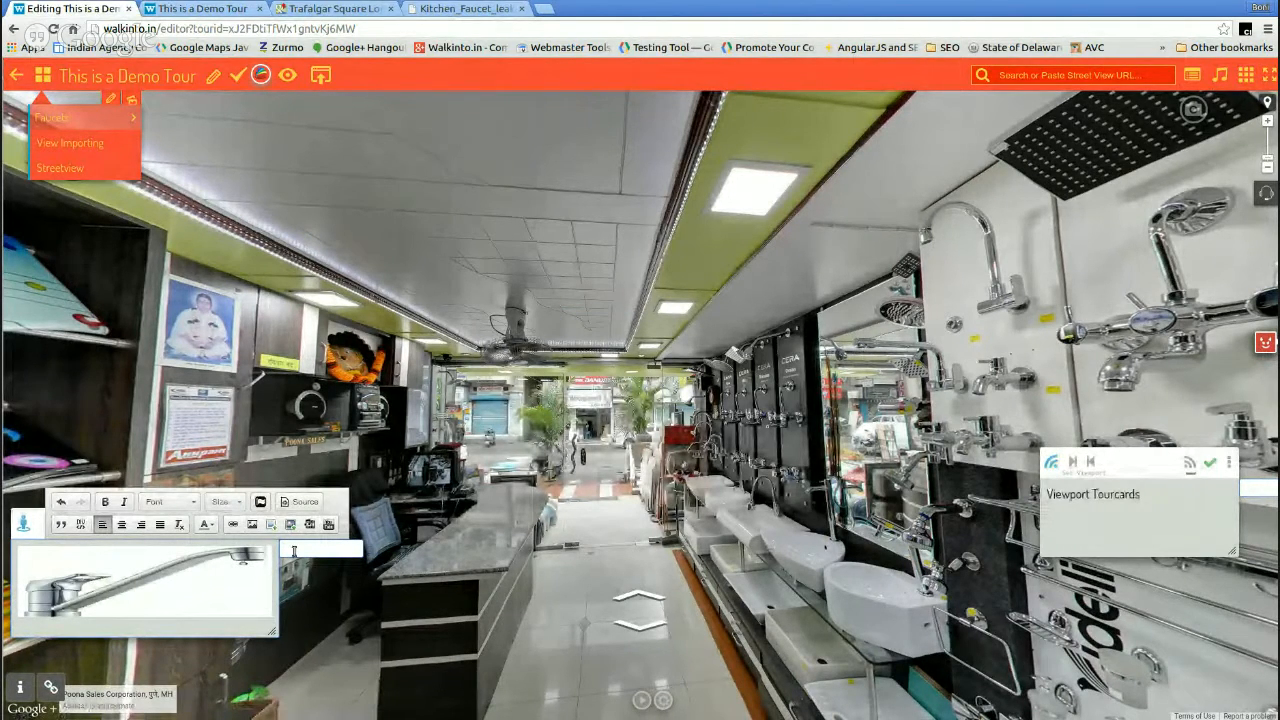
# - Make the card's blue background translucent and save the tourcard
pyautogui.click(294, 551)
pyautogui.moveTo(374, 567); pyautogui.dragTo(371, 646)
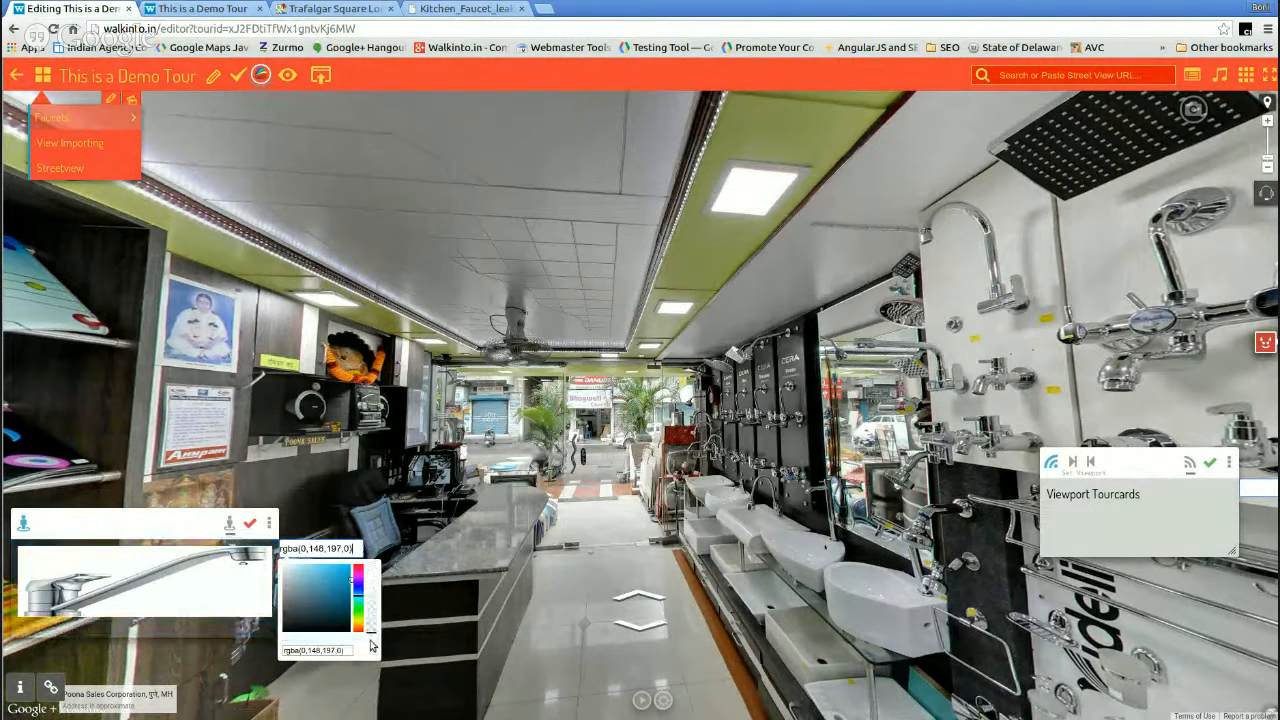
pyautogui.click(252, 524)
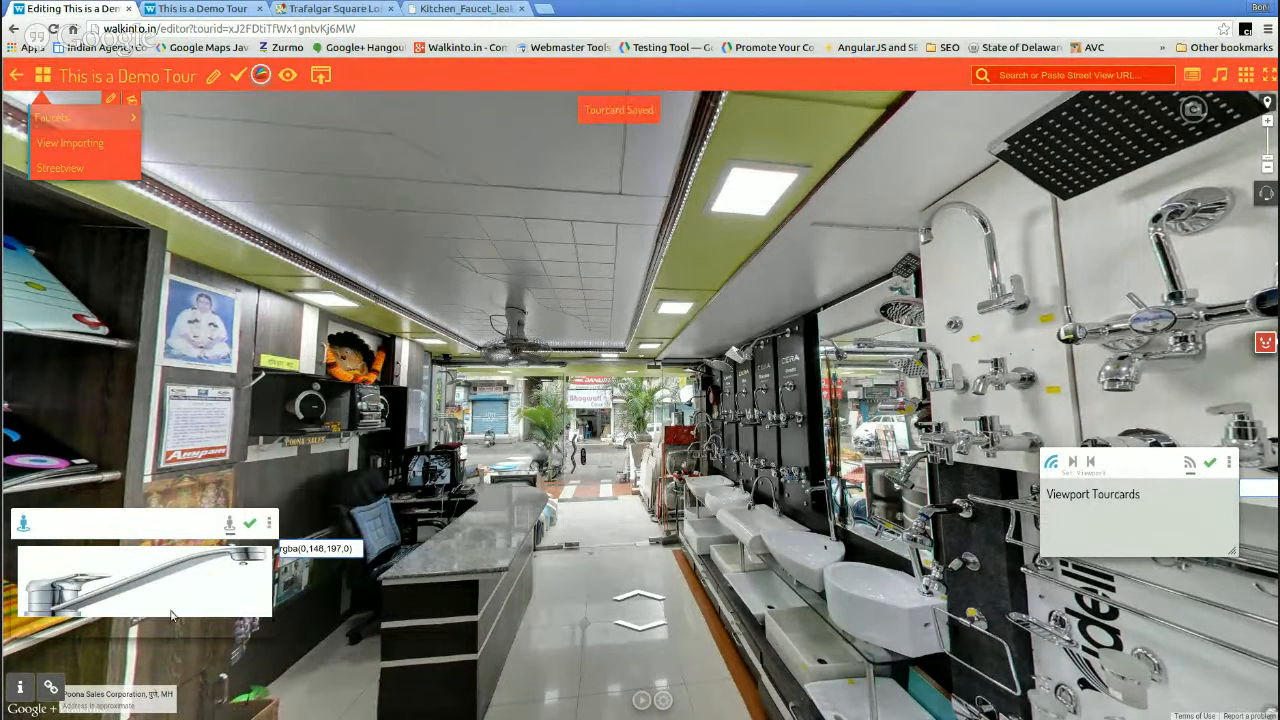
pyautogui.click(267, 525)
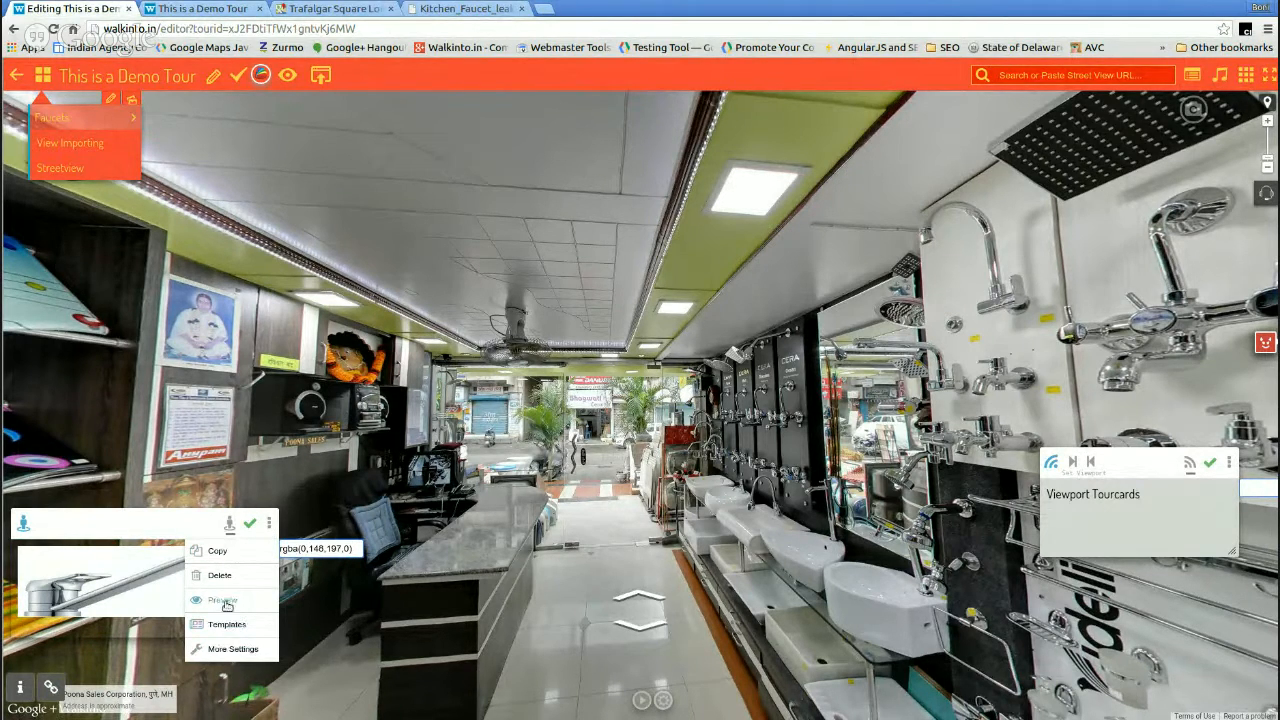
# - Change the tourcard's display style from Emboss to Flat in More Settings and save
pyautogui.click(240, 651)
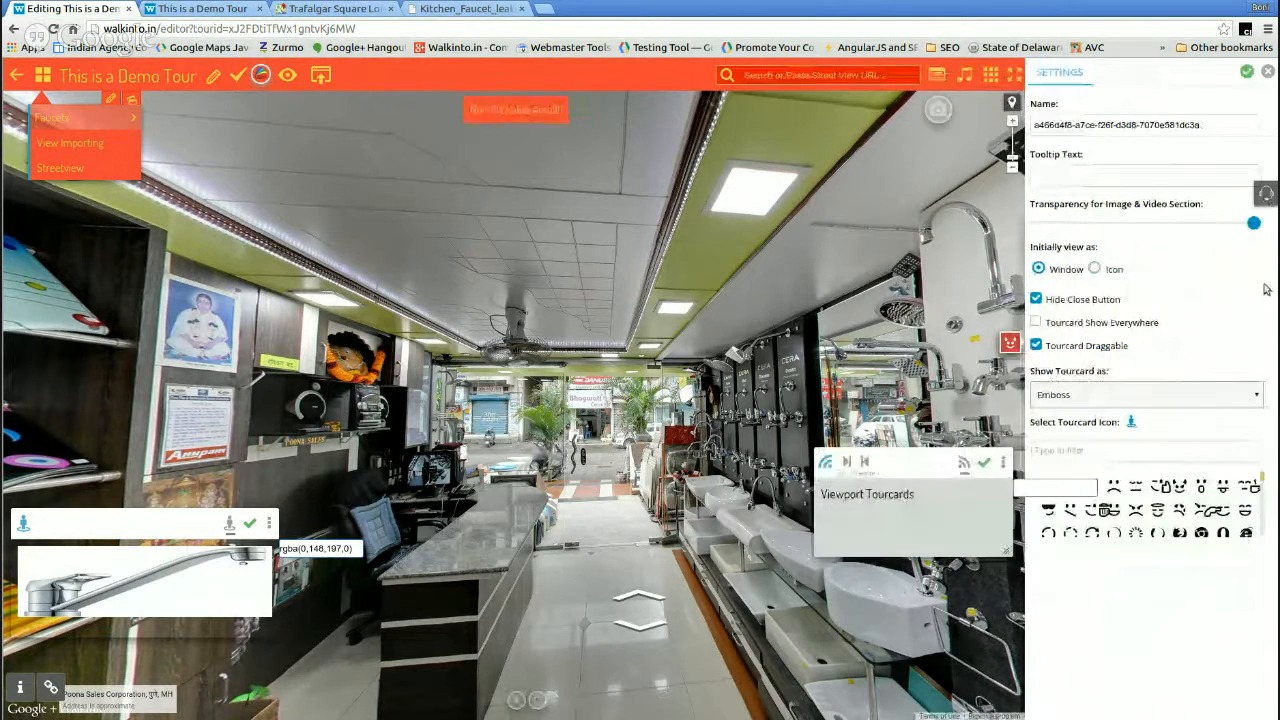
pyautogui.click(1157, 398)
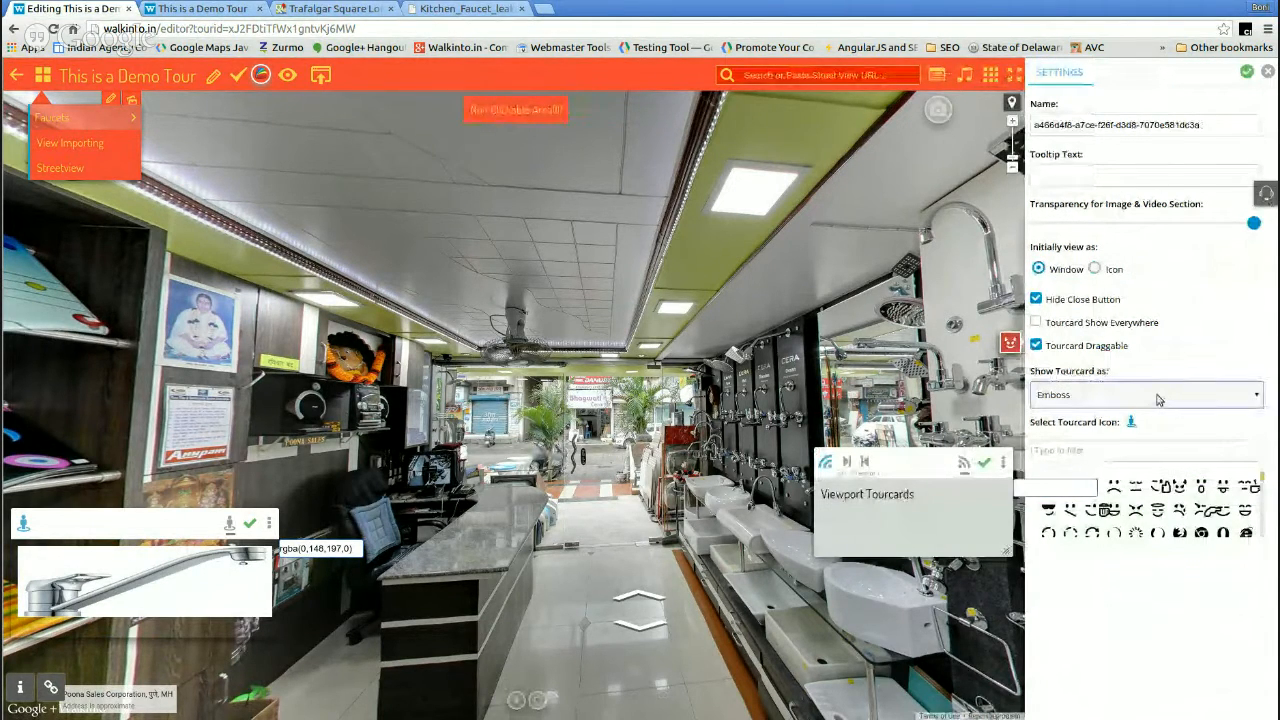
pyautogui.click(1108, 421)
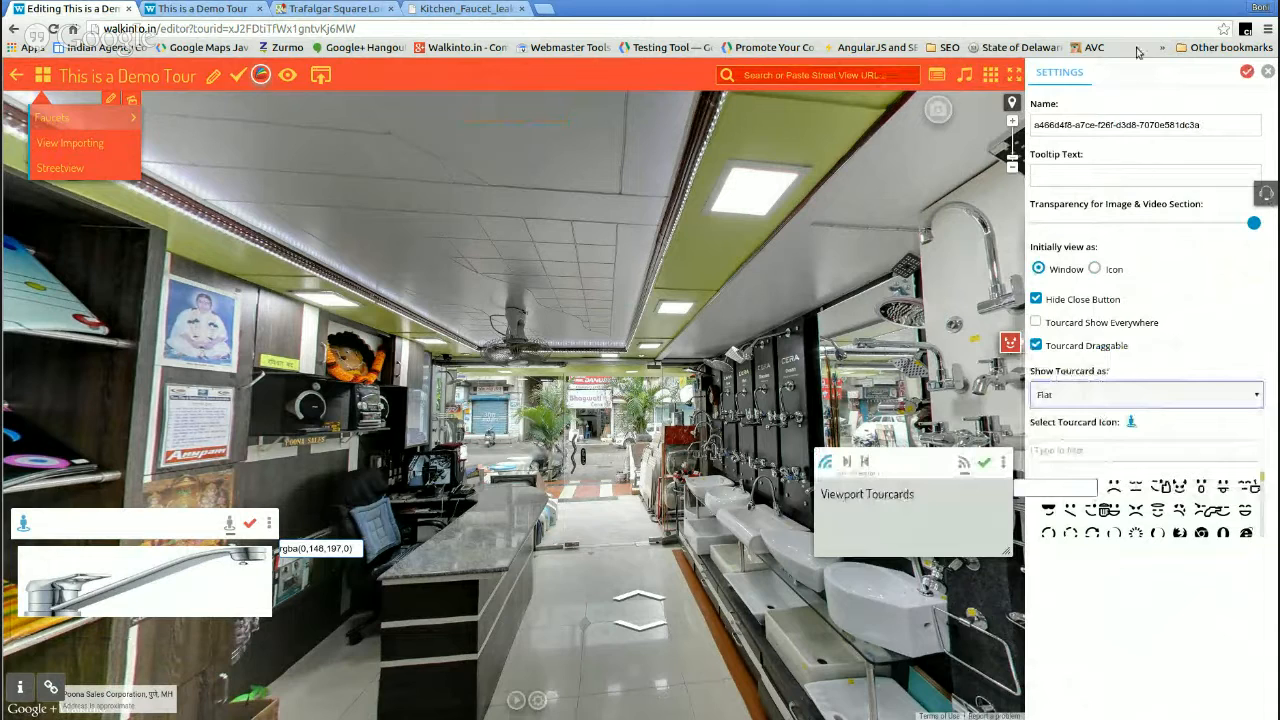
pyautogui.click(1246, 73)
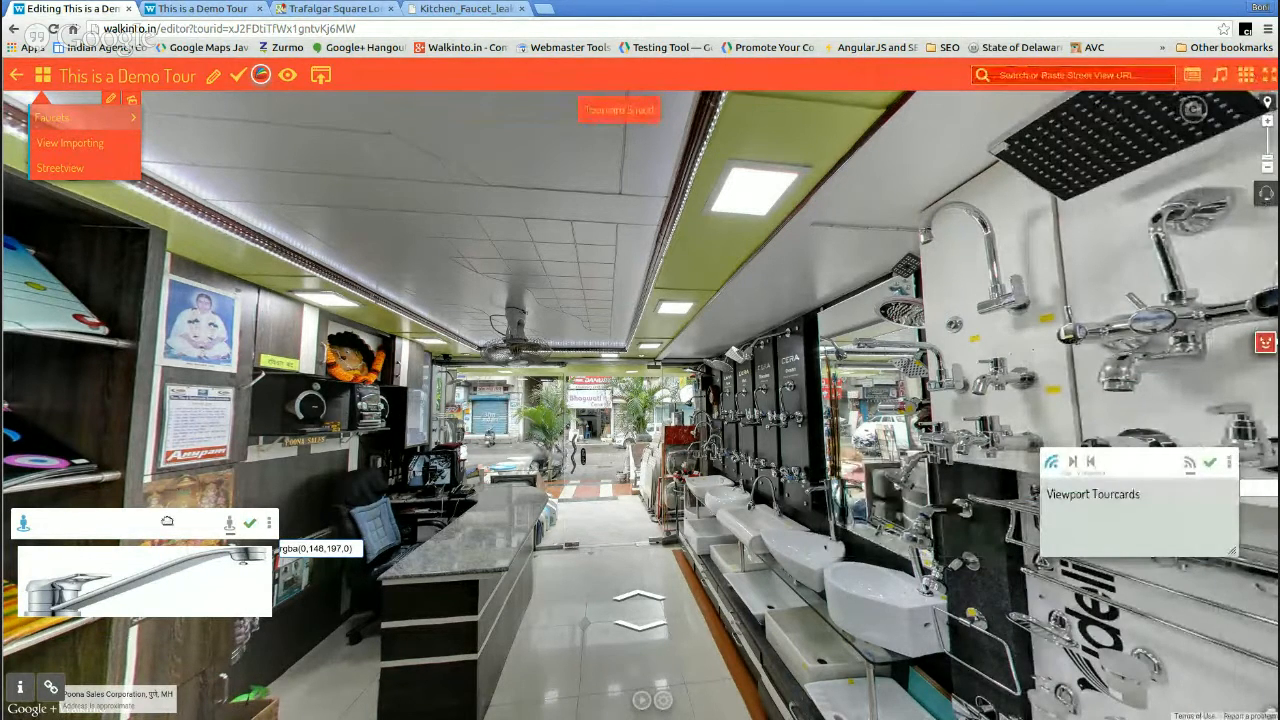
# - Move the faucet tourcard slightly lower and reload the tour preview
pyautogui.moveTo(167, 521); pyautogui.dragTo(161, 561)
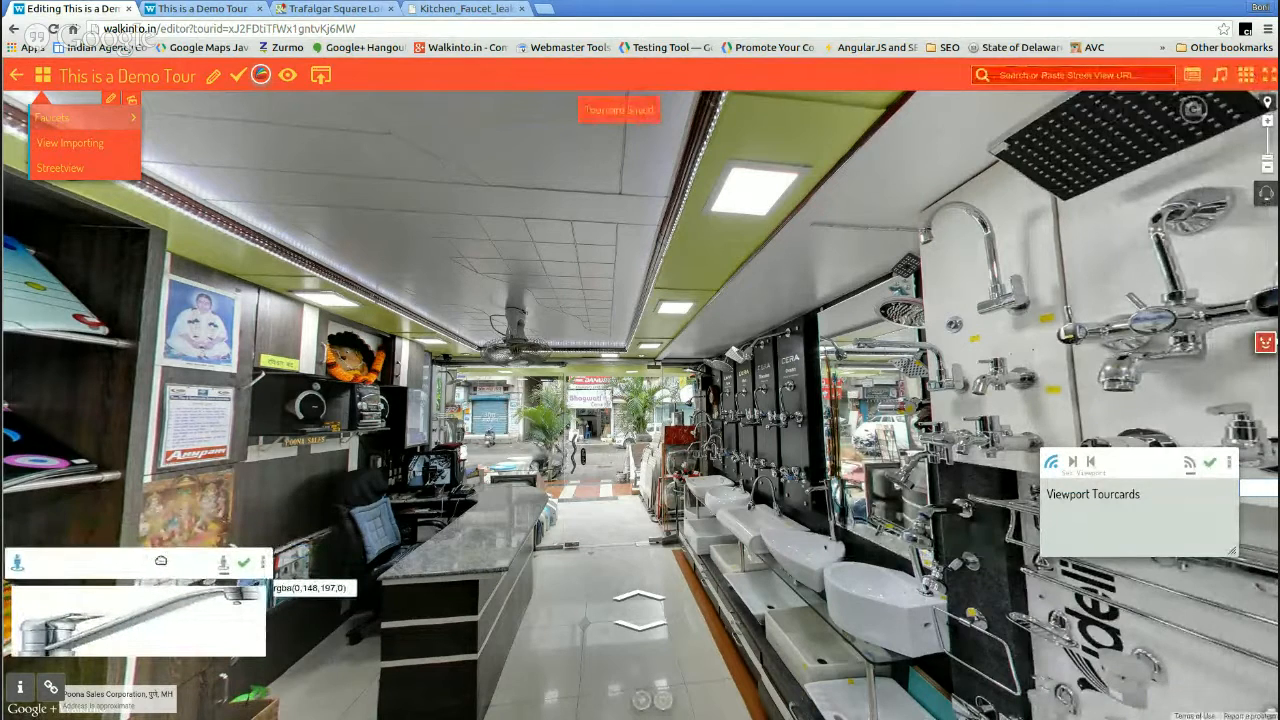
pyautogui.click(200, 8)
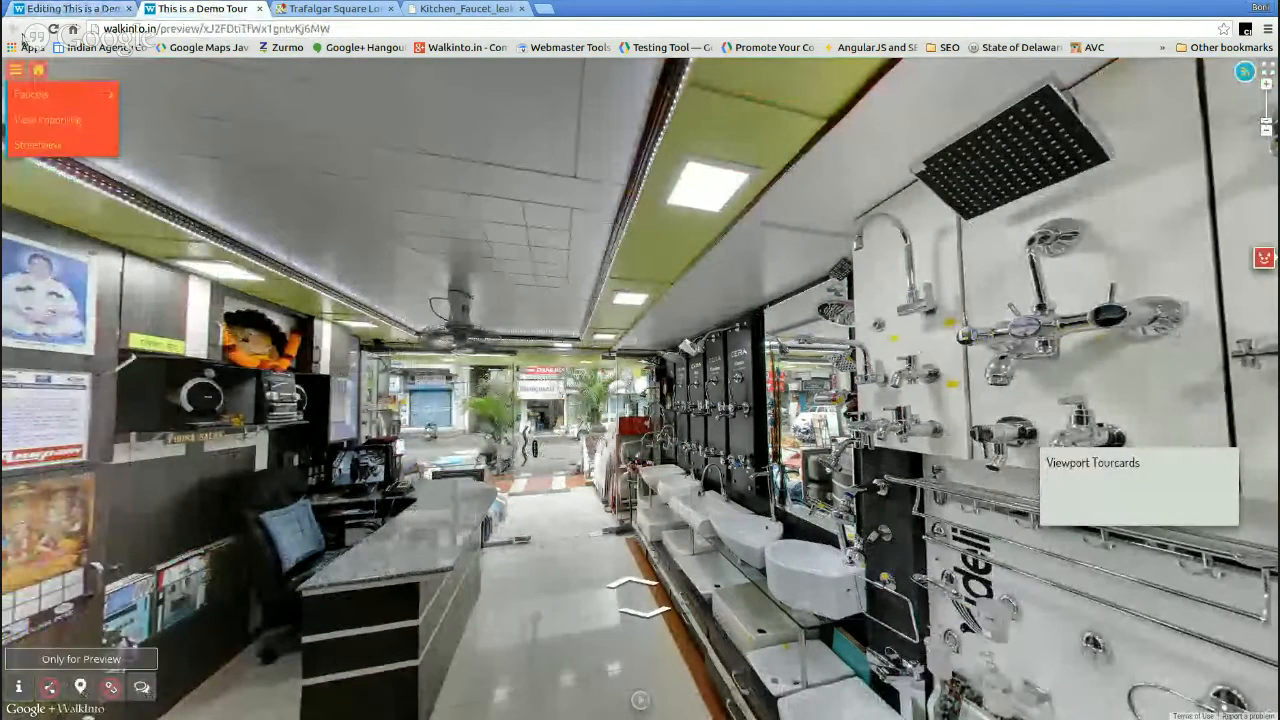
pyautogui.click(53, 31)
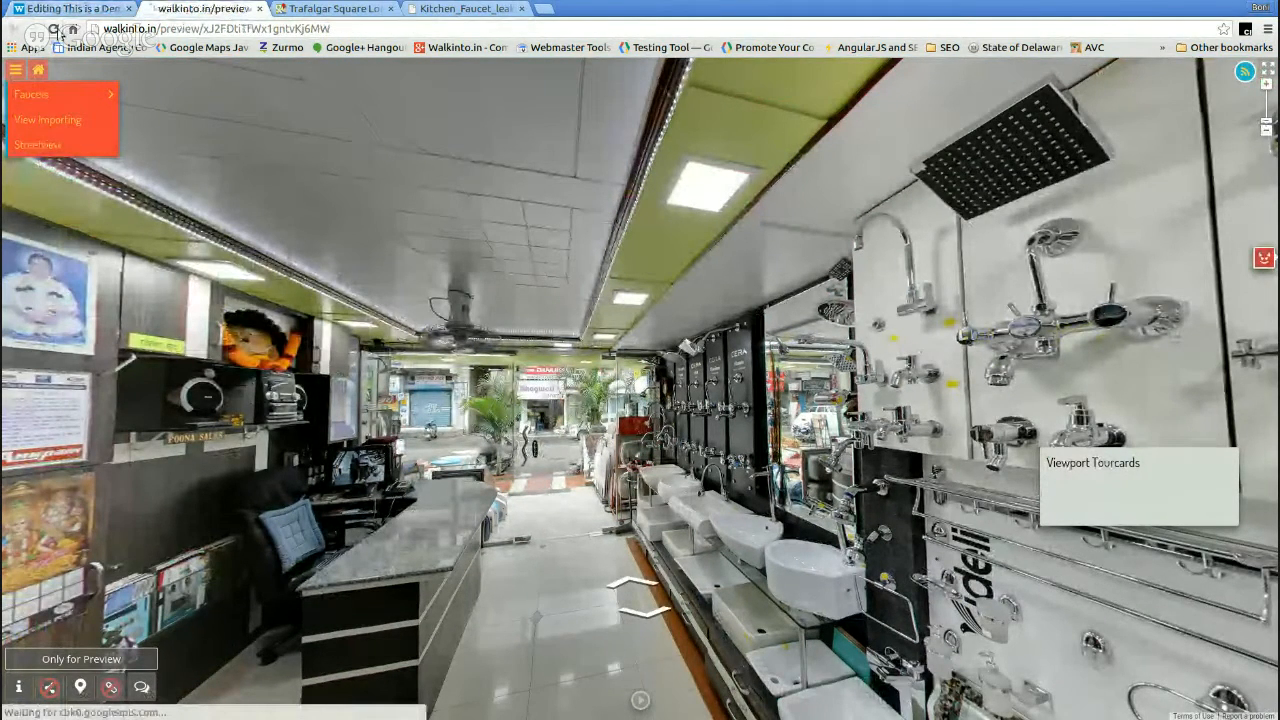
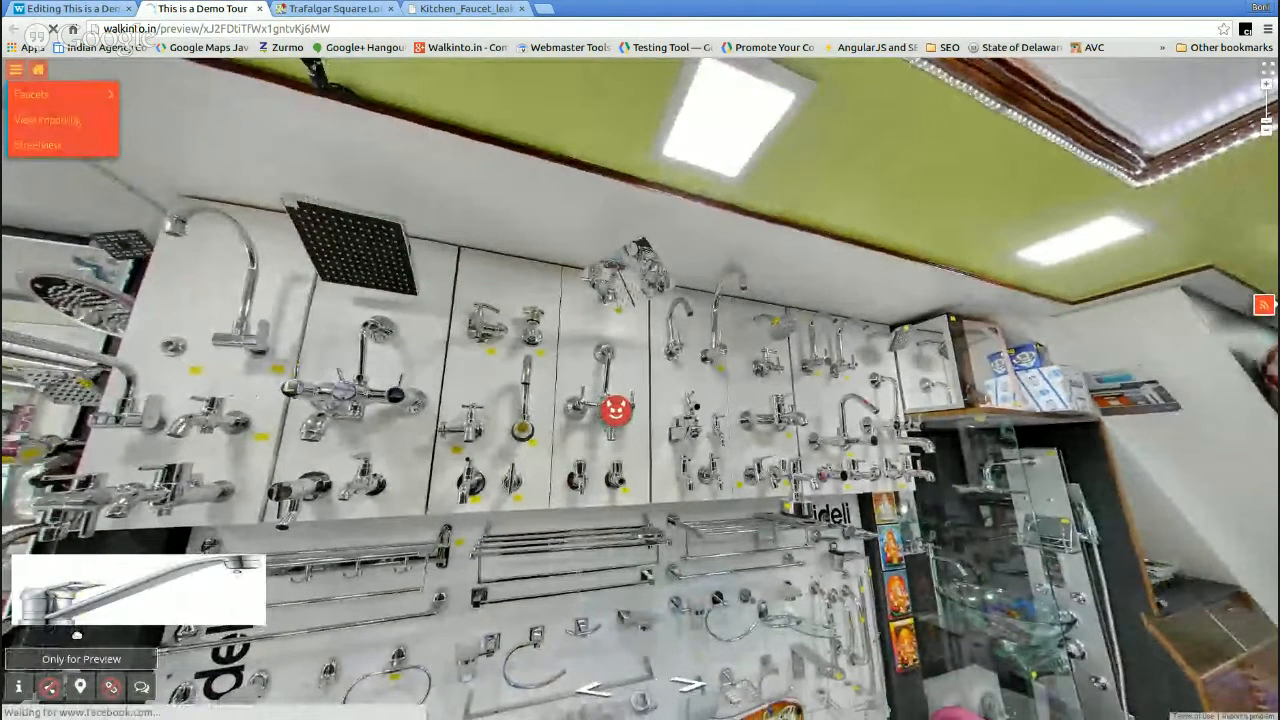
# - Turn the preview panorama toward the shop entrance, then return to the tour editor
pyautogui.moveTo(77, 635); pyautogui.dragTo(422, 320)
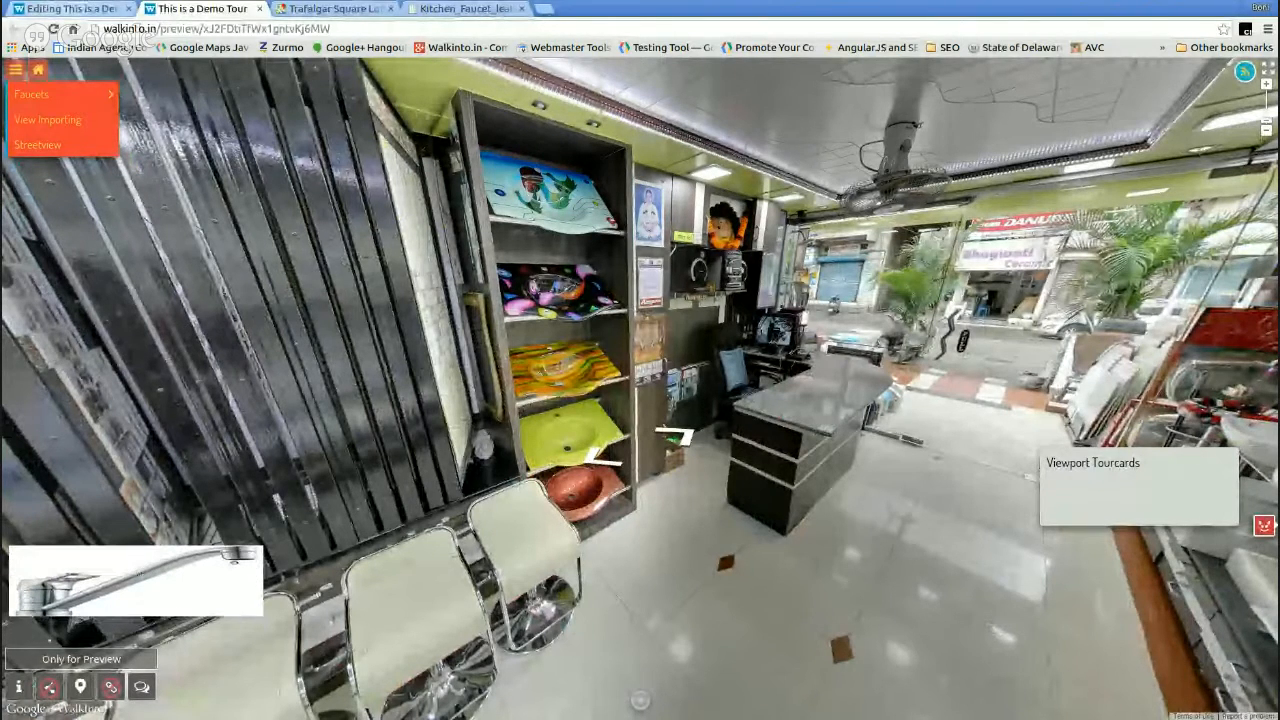
pyautogui.hotkey('ctrl', 'shift', 'Tab')
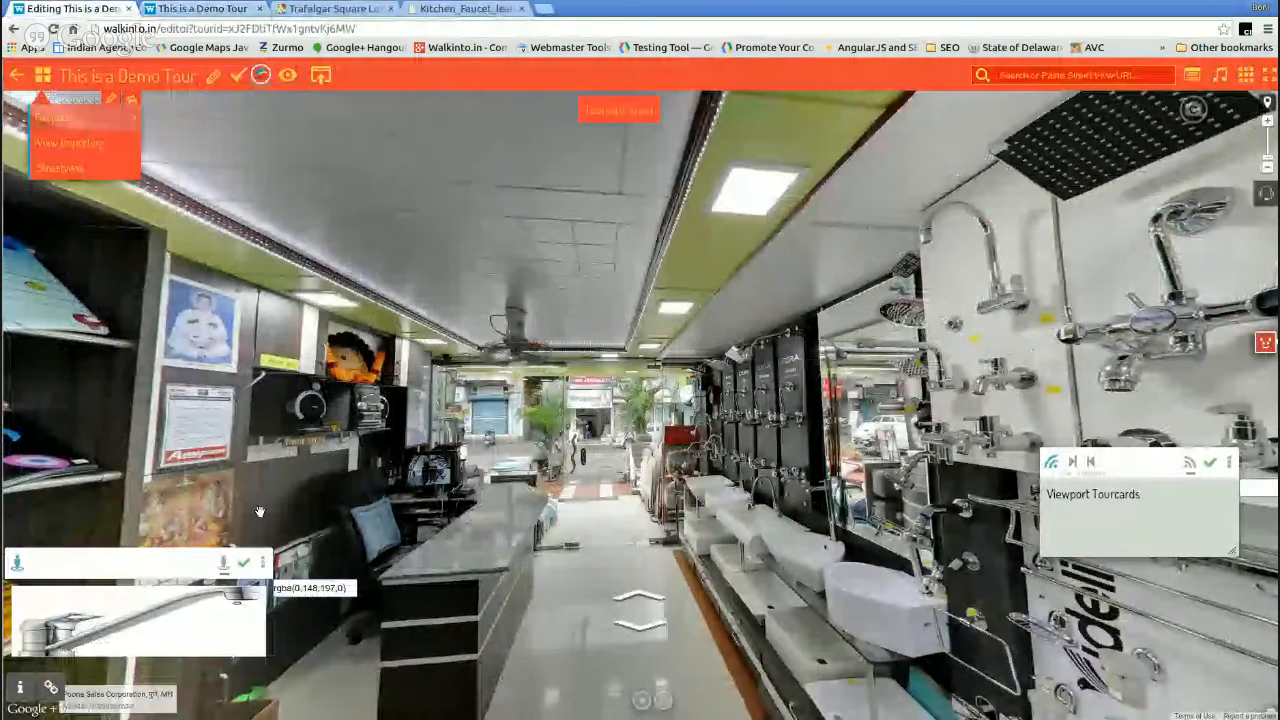
# - Save the Viewport Tourcards card, reload the preview to check it by the faucet wall, and return
pyautogui.click(263, 563)
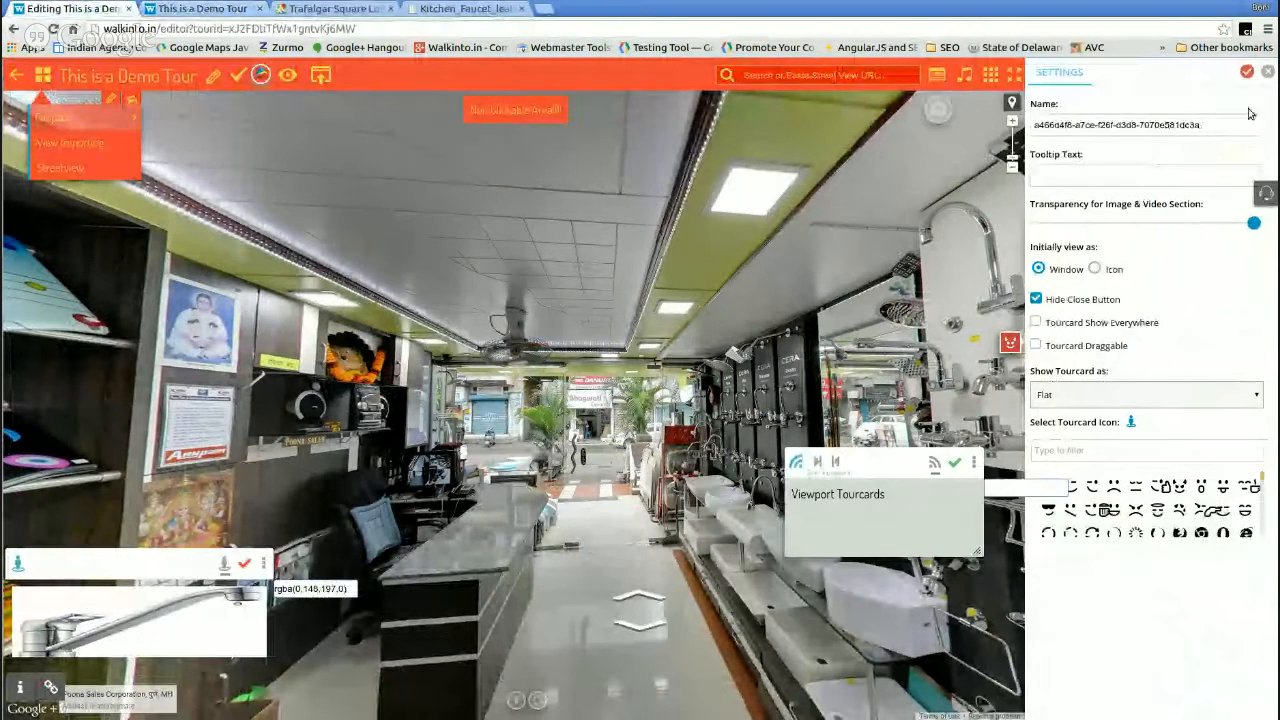
pyautogui.click(1248, 73)
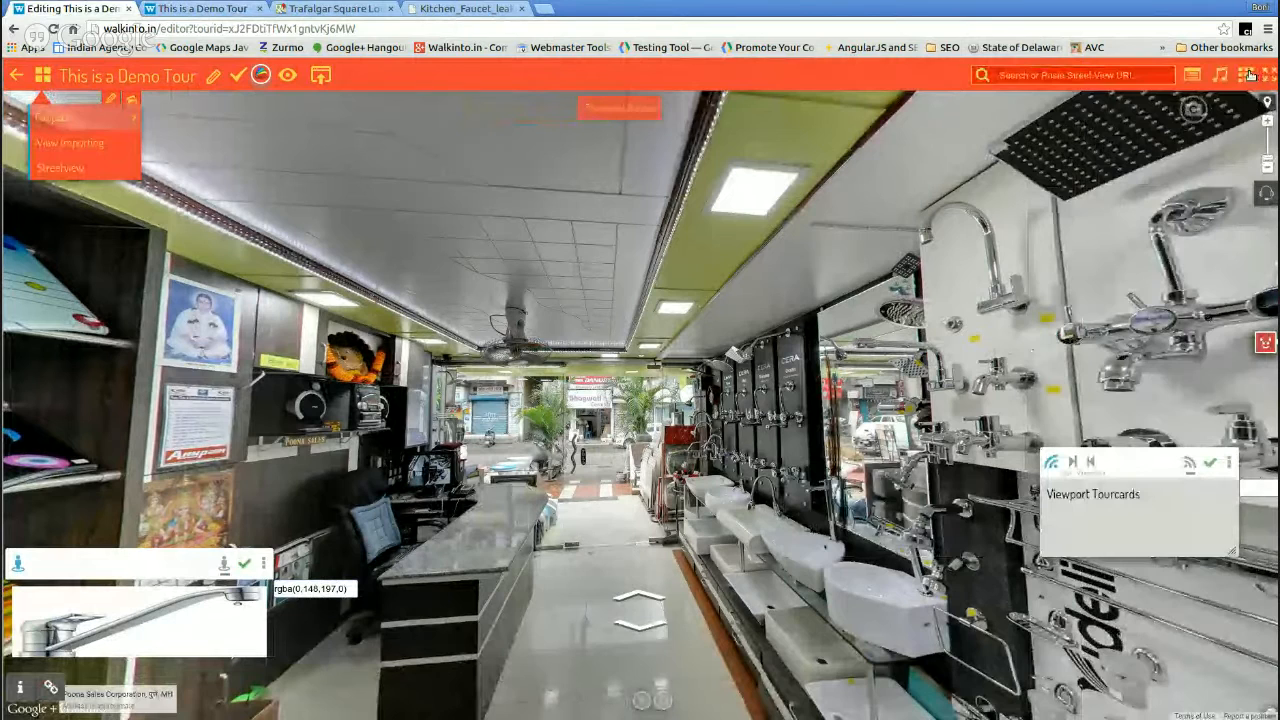
pyautogui.click(210, 10)
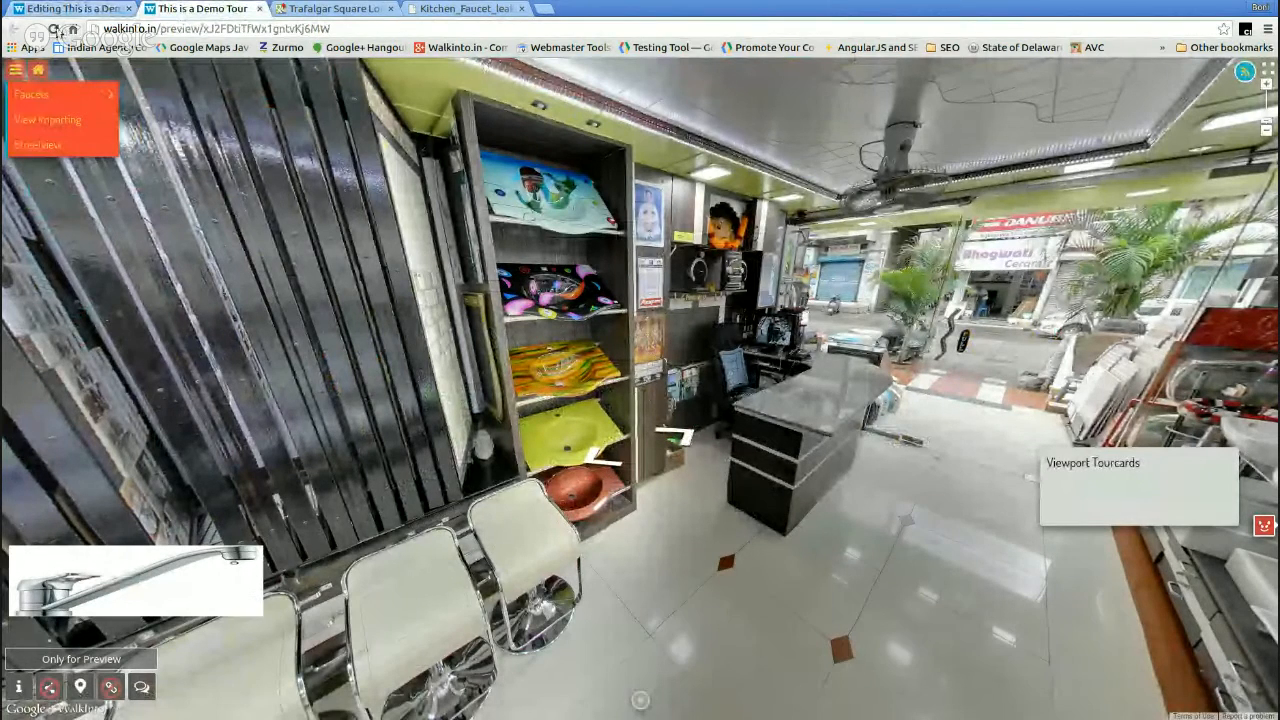
pyautogui.click(55, 27)
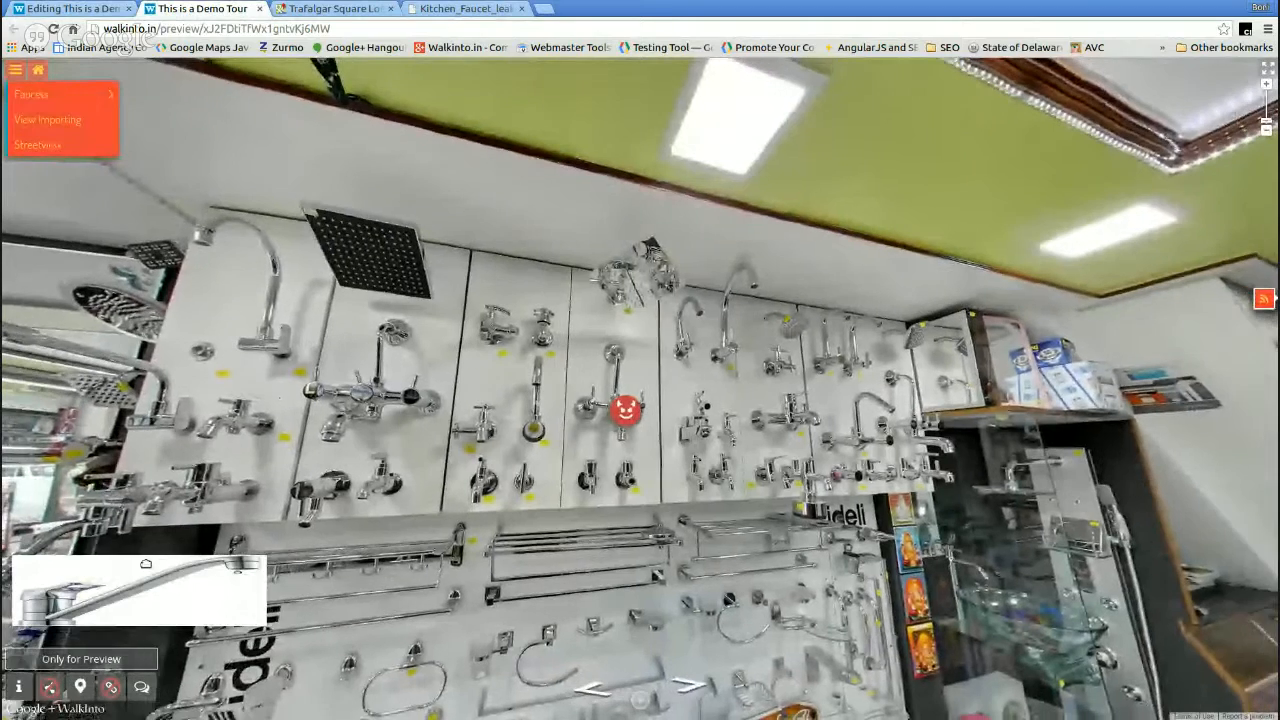
pyautogui.moveTo(608, 338)
pyautogui.mouseDown()
pyautogui.moveTo(884, 230)
pyautogui.moveTo(893, 303)
pyautogui.mouseUp()
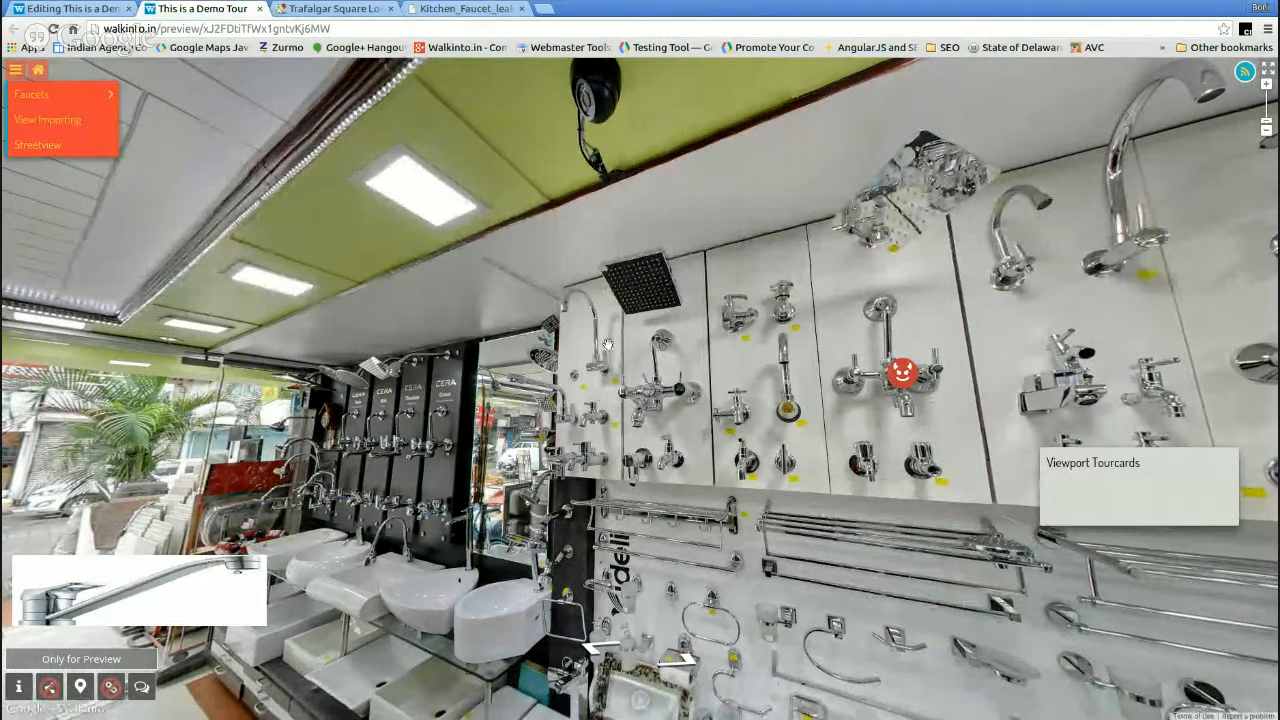
pyautogui.click(79, 10)
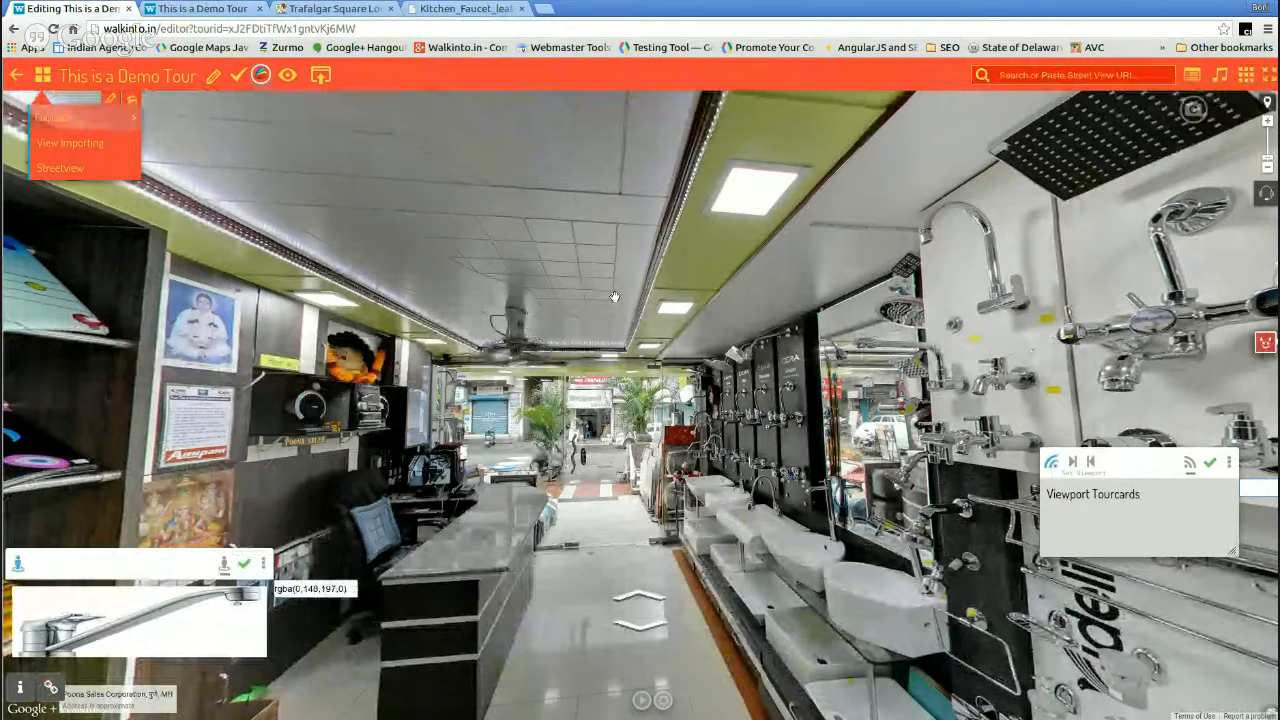
# - Place a new YouTube tourcard in the shop aisle and select its video URL field
pyautogui.moveTo(870, 277); pyautogui.dragTo(828, 250)
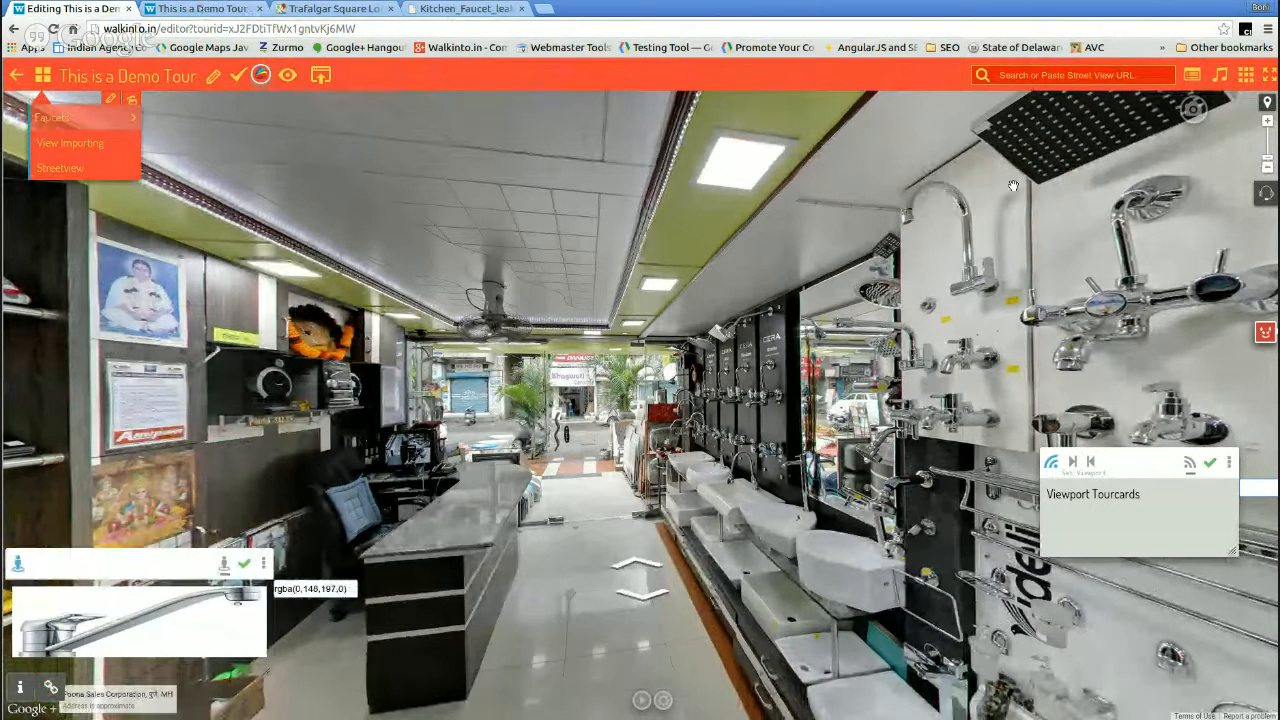
pyautogui.click(1196, 78)
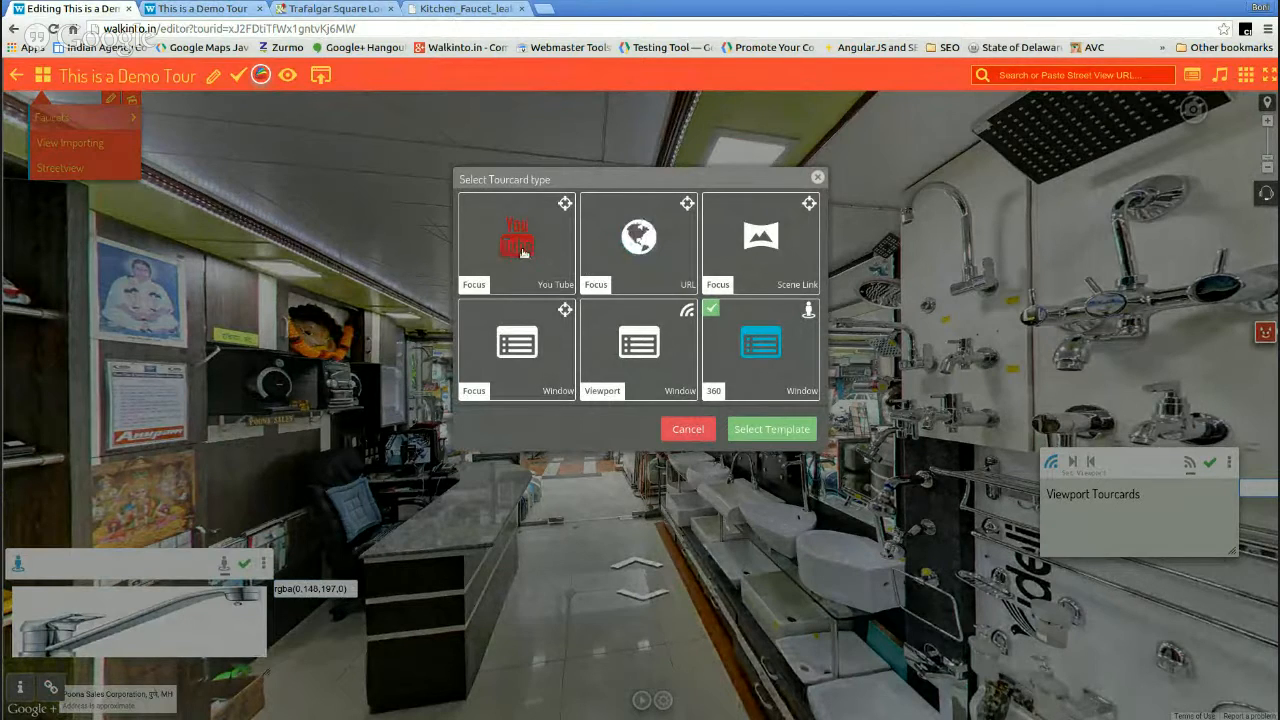
pyautogui.click(522, 252)
pyautogui.click(792, 430)
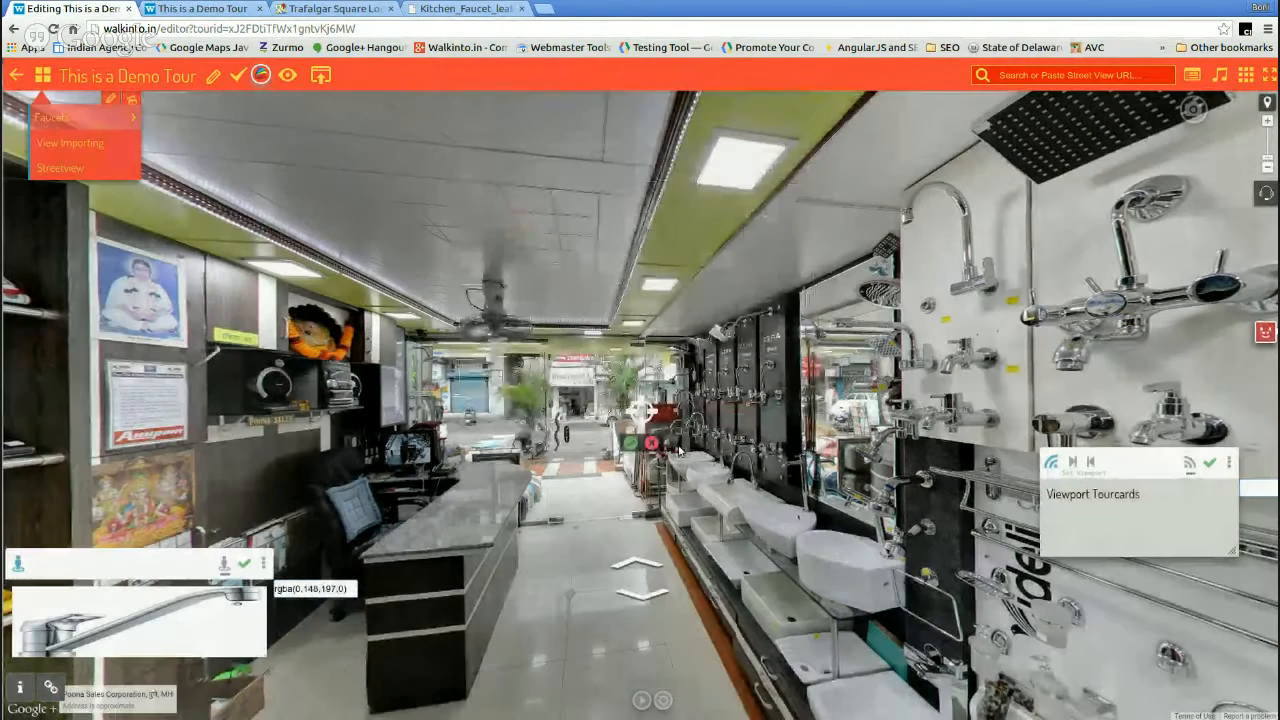
pyautogui.moveTo(888, 472)
pyautogui.mouseDown()
pyautogui.moveTo(778, 392)
pyautogui.moveTo(938, 380)
pyautogui.moveTo(978, 456)
pyautogui.mouseUp()
pyautogui.click(630, 443)
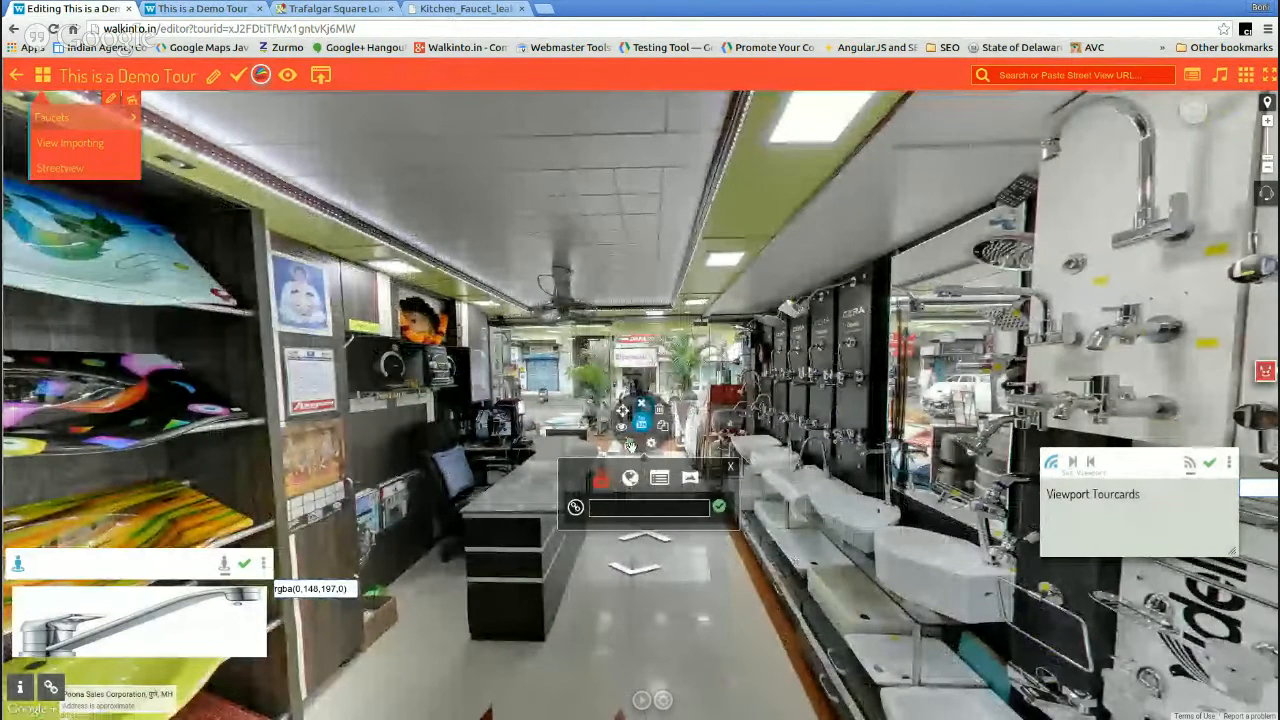
pyautogui.click(628, 507)
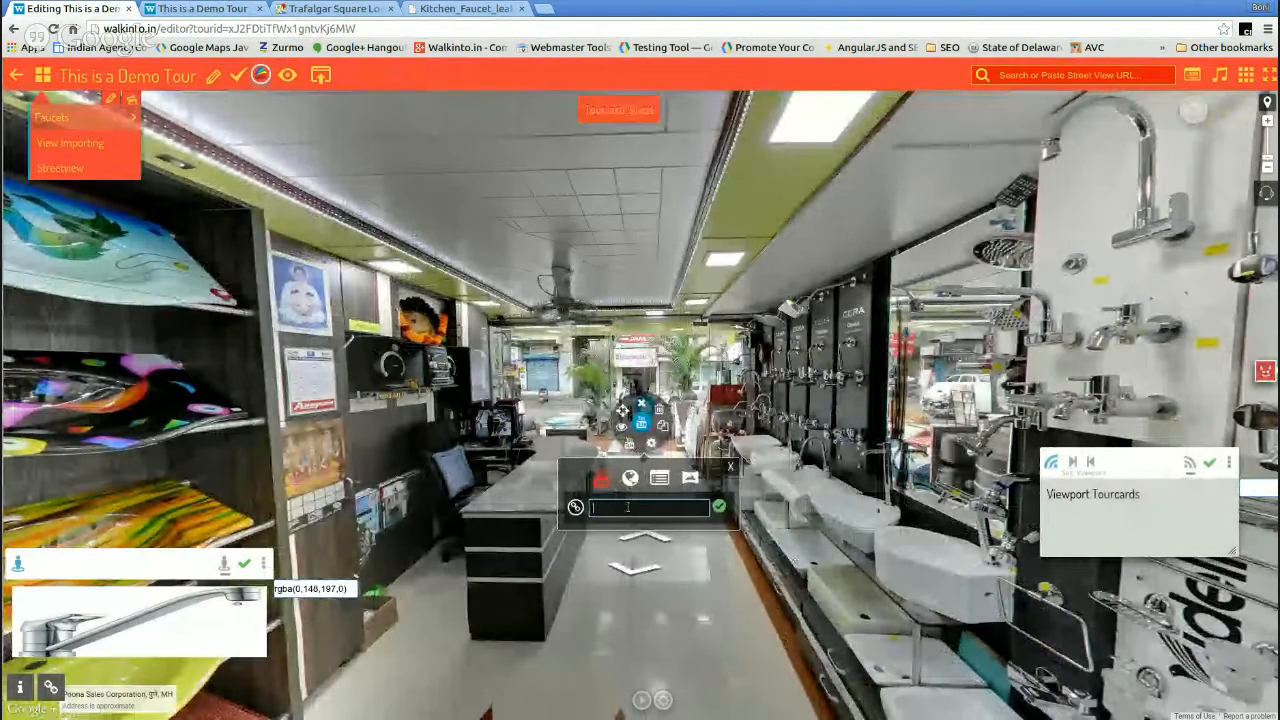
# - Search YouTube for 'faucets' and open the video 'How to find the best kitchen faucets?'
pyautogui.click(543, 8)
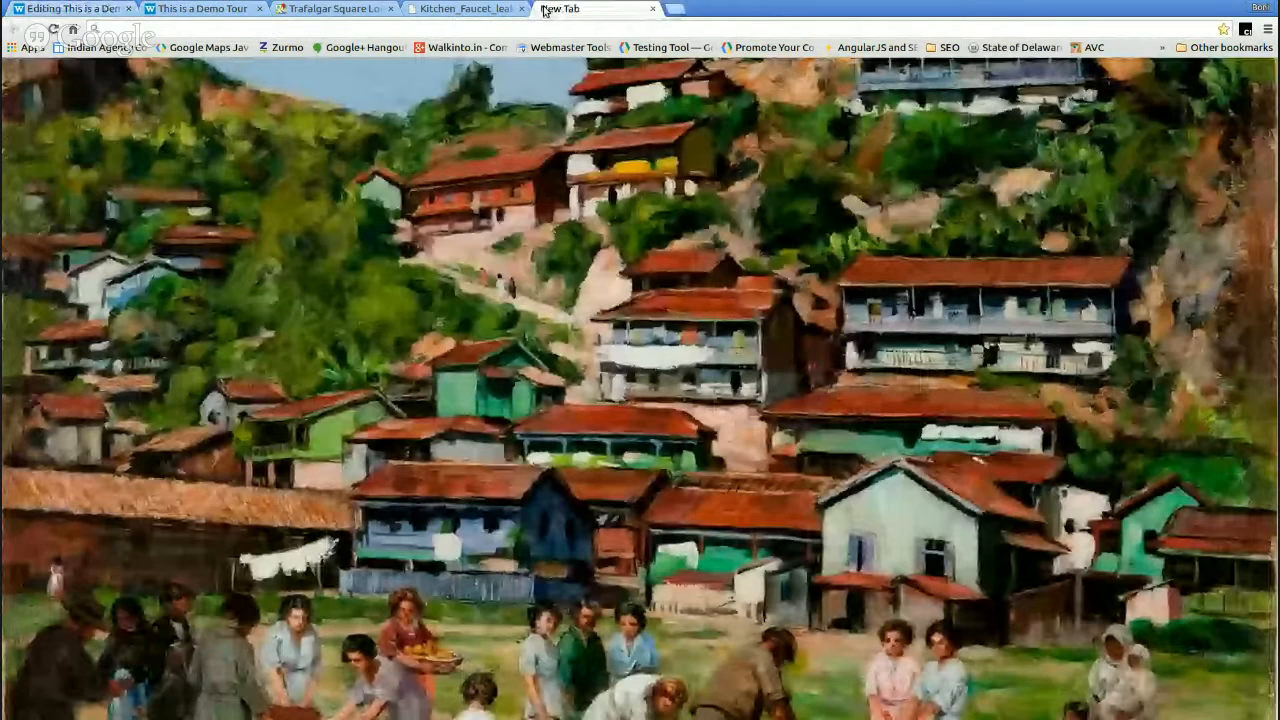
pyautogui.write('youtube.com/')
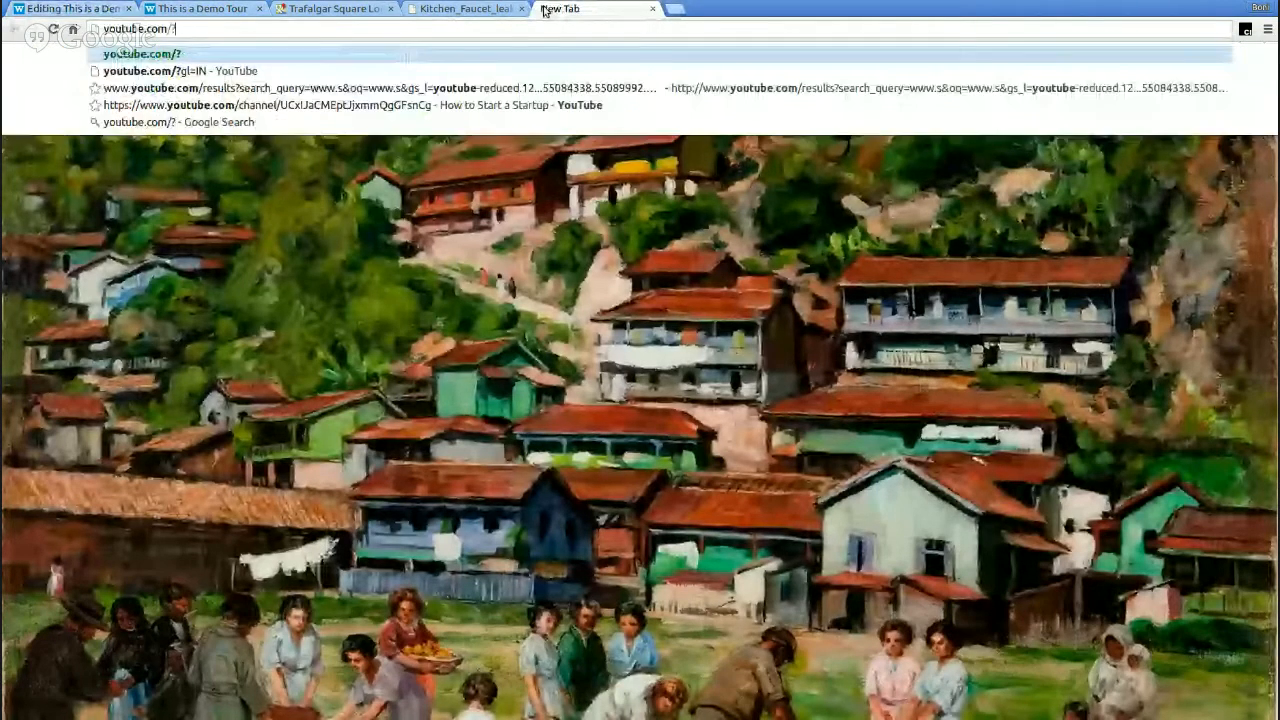
pyautogui.press('Tab')
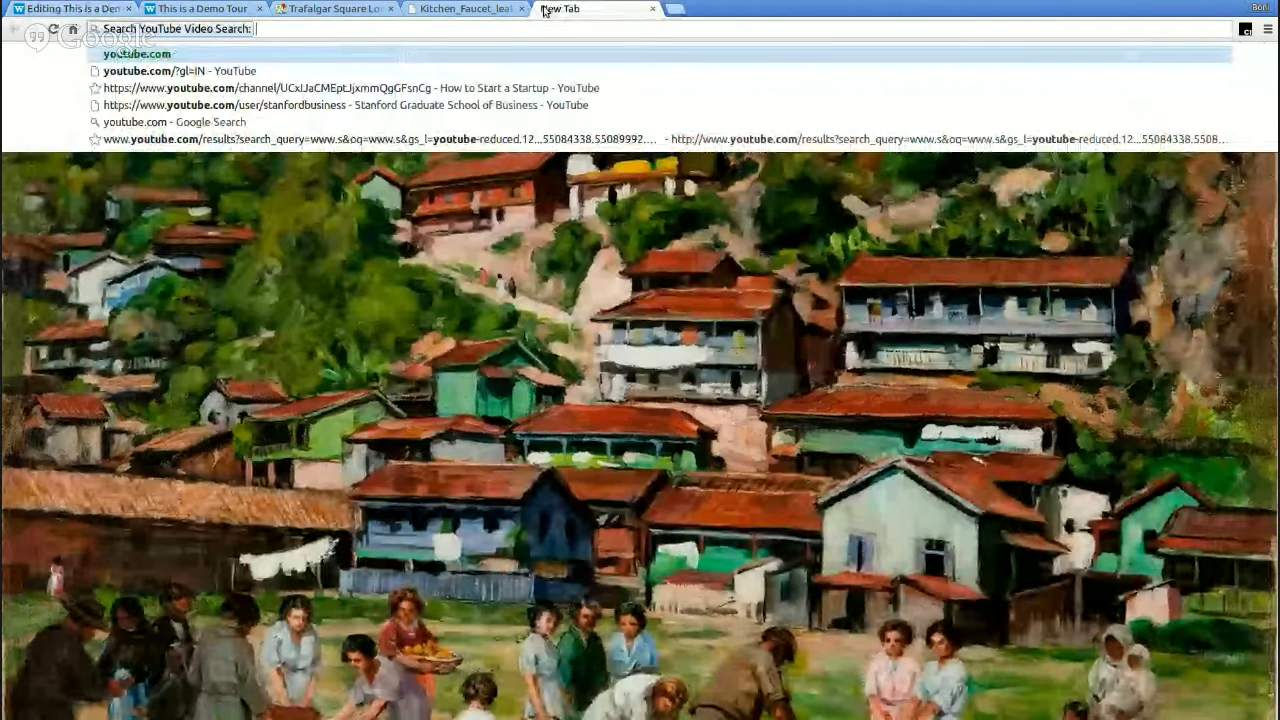
pyautogui.write('fauce')
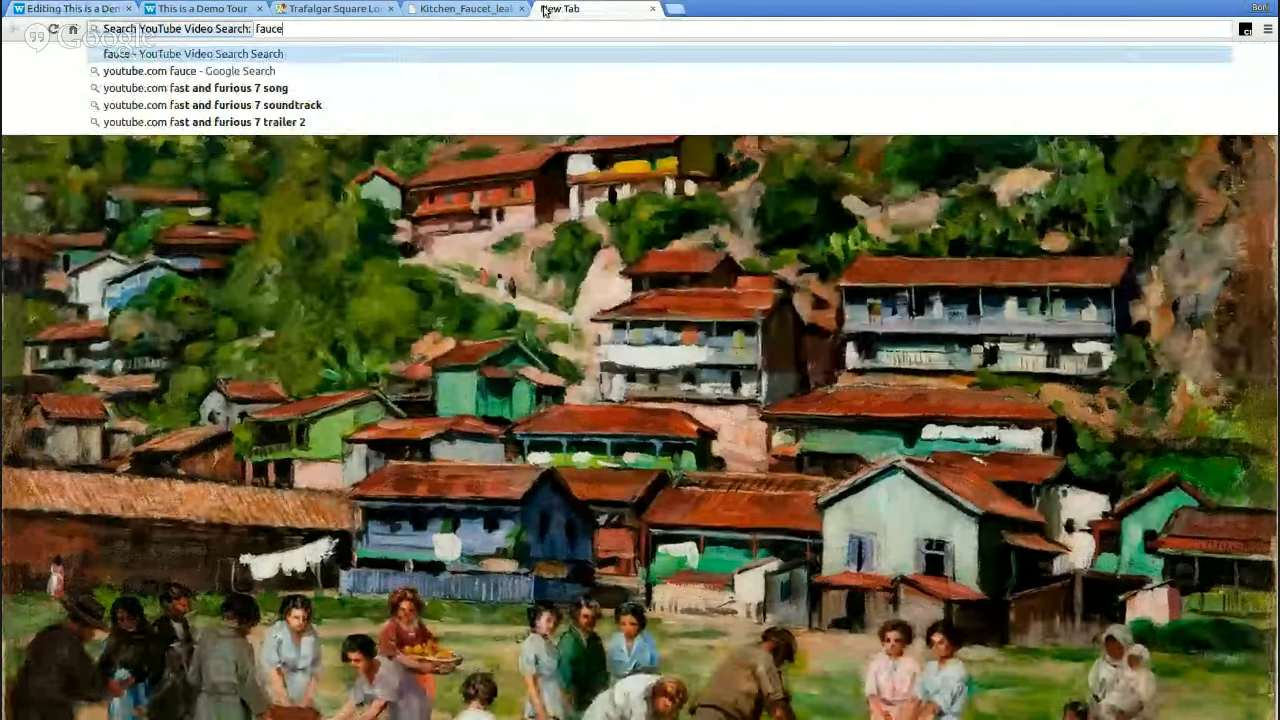
pyautogui.write('ts')
pyautogui.press('Return')
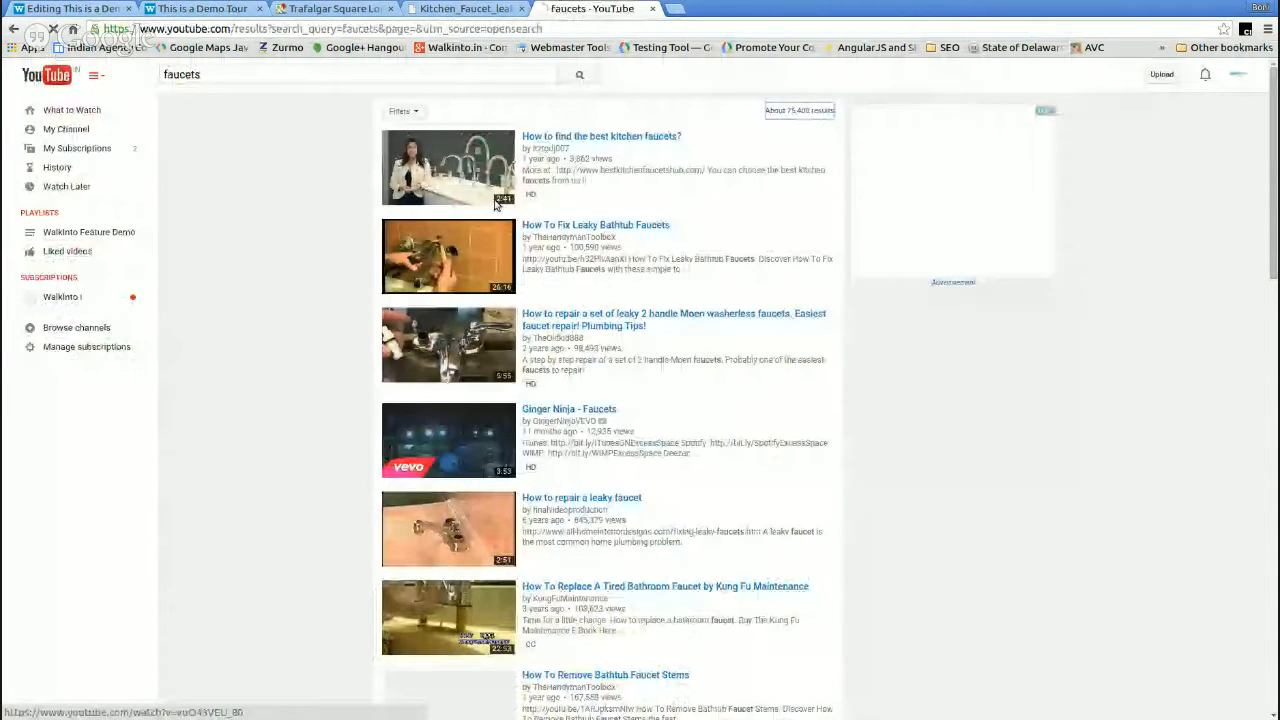
pyautogui.click(496, 204)
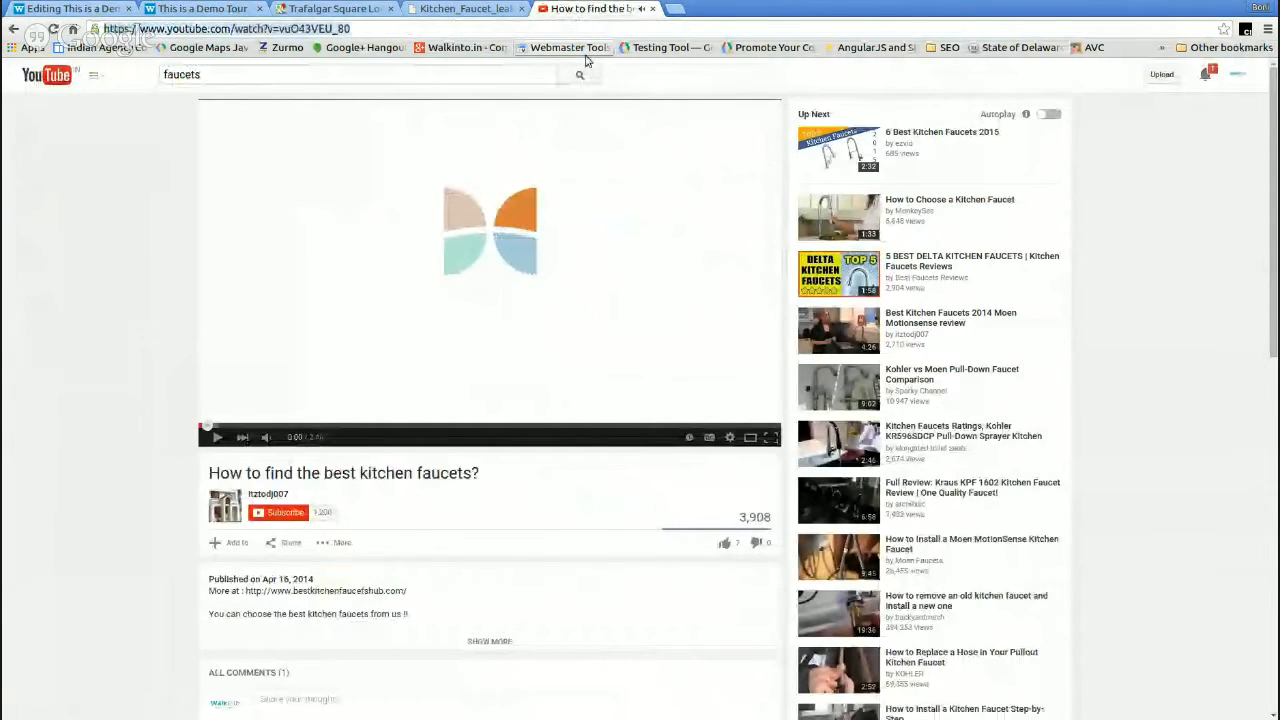
# - Close the tour editor tab and restore it with Ctrl+Shift+T
pyautogui.click(451, 12)
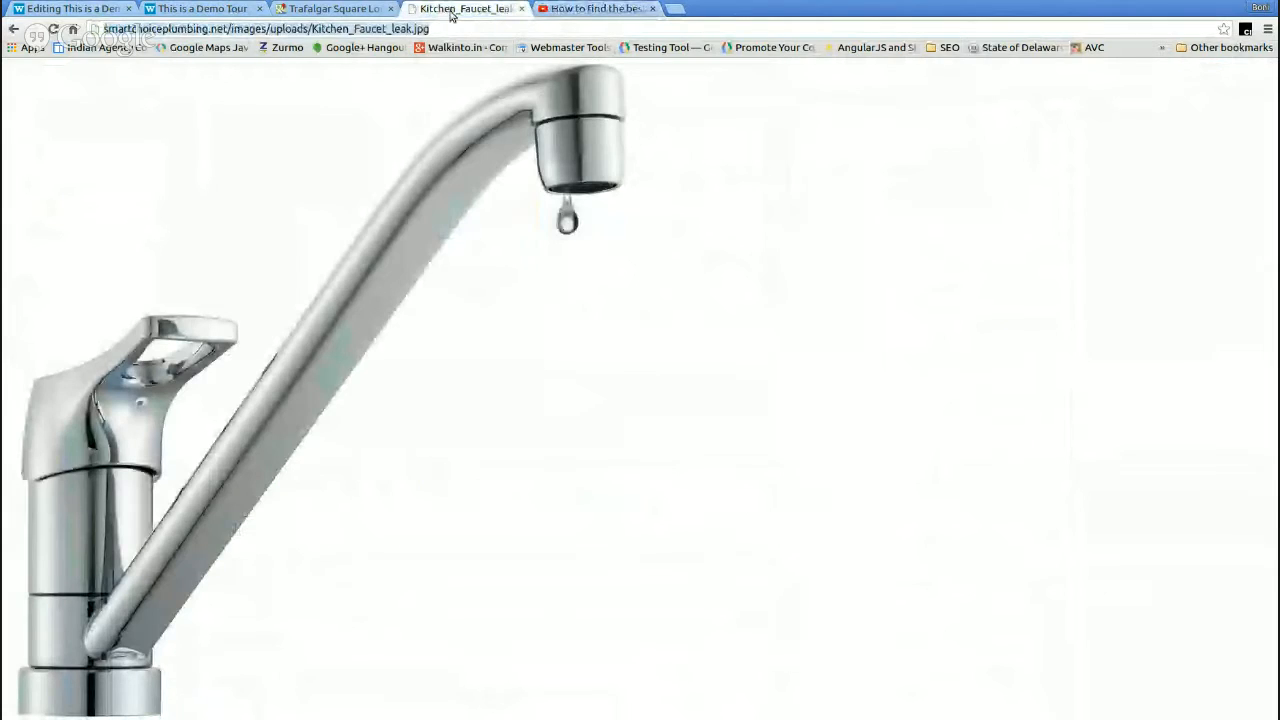
pyautogui.click(128, 8)
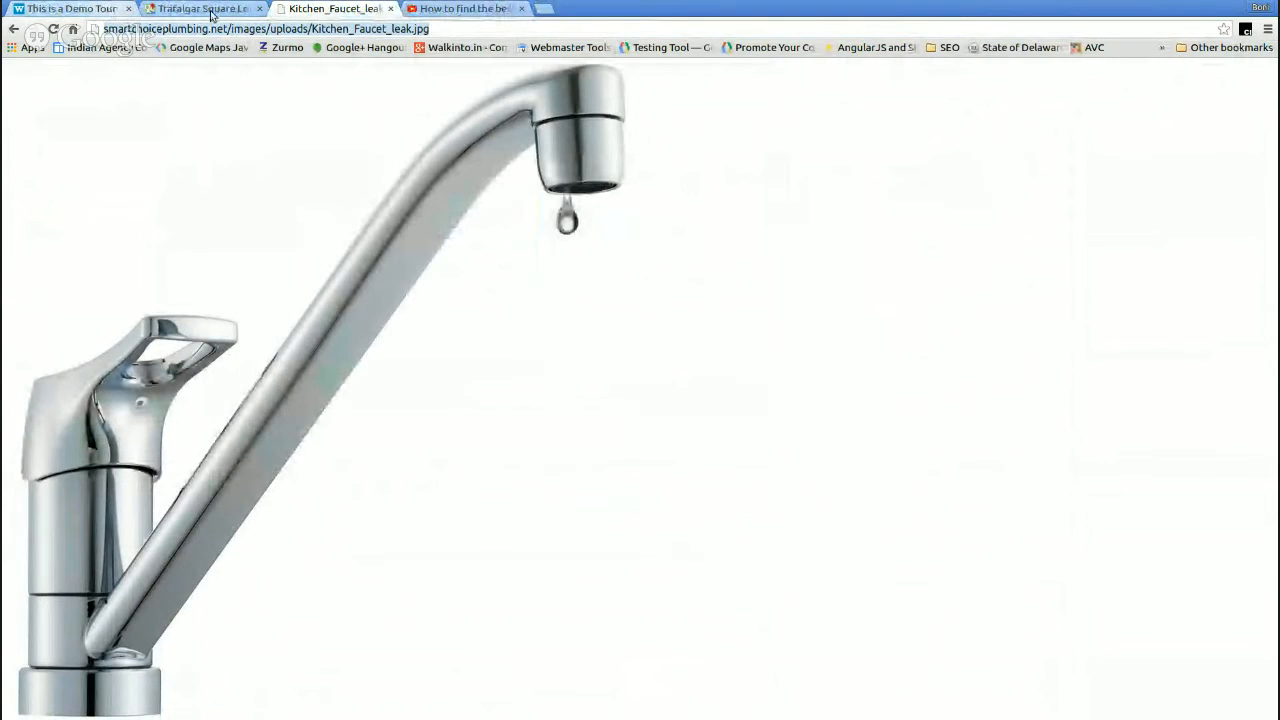
pyautogui.hotkey('ctrl', 'shift', 't')
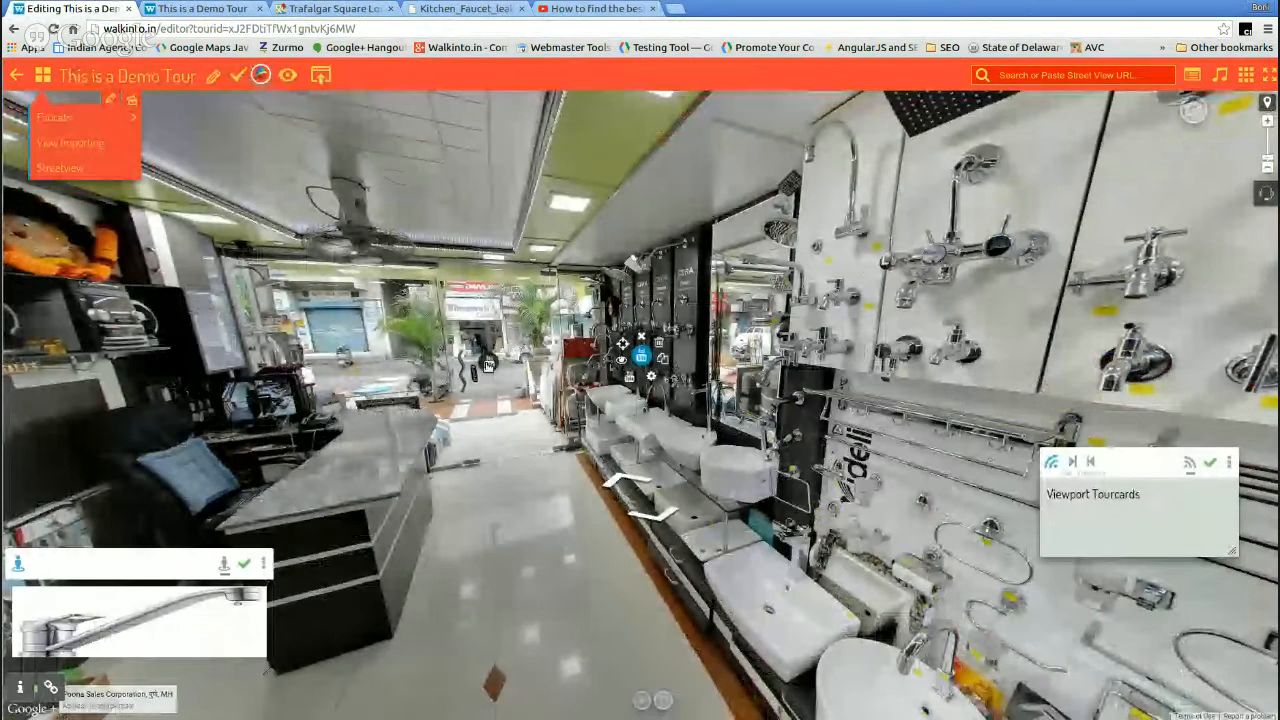
# - Paste the kitchen faucets YouTube link into the new tourcard and save it
pyautogui.click(487, 365)
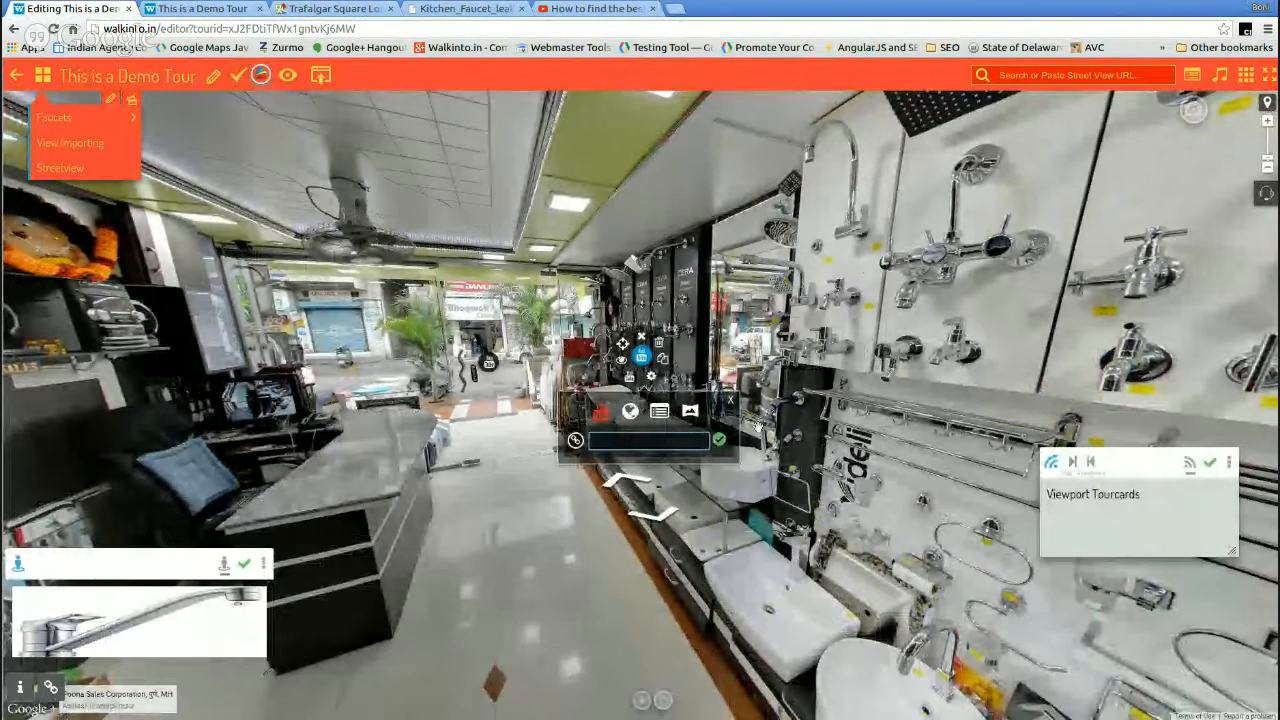
pyautogui.hotkey('ctrl', 'v')
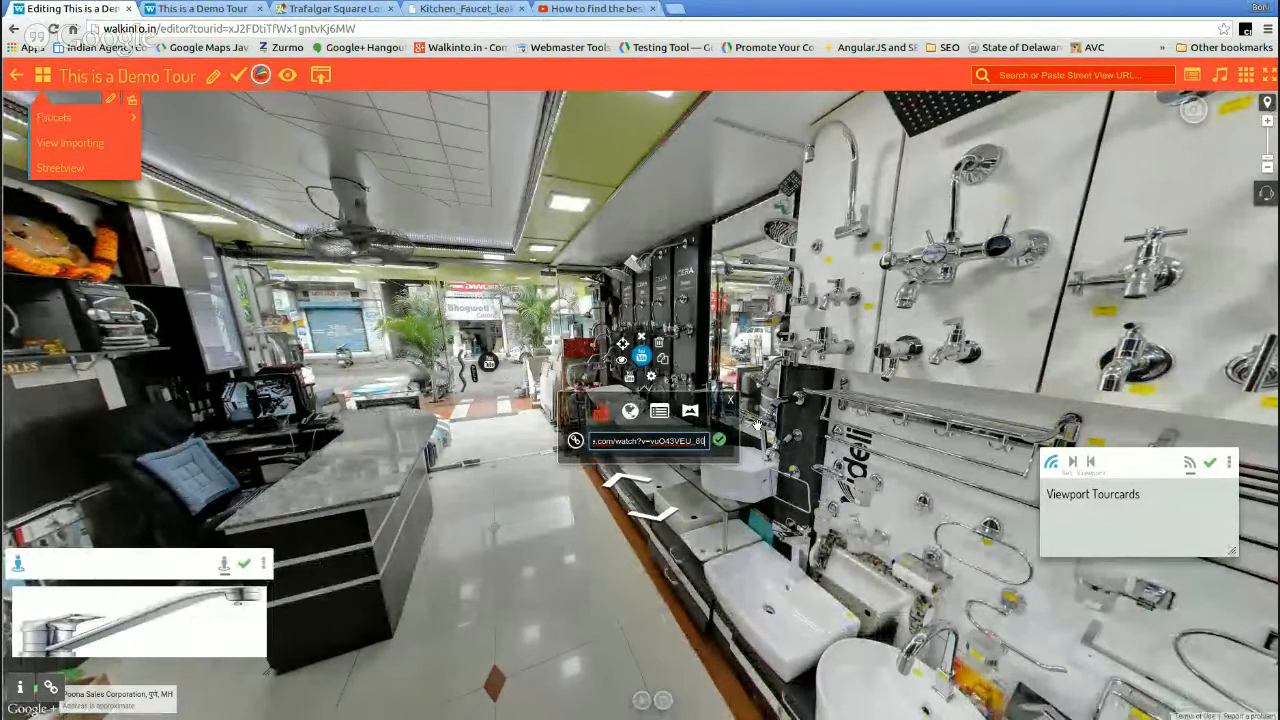
pyautogui.click(719, 440)
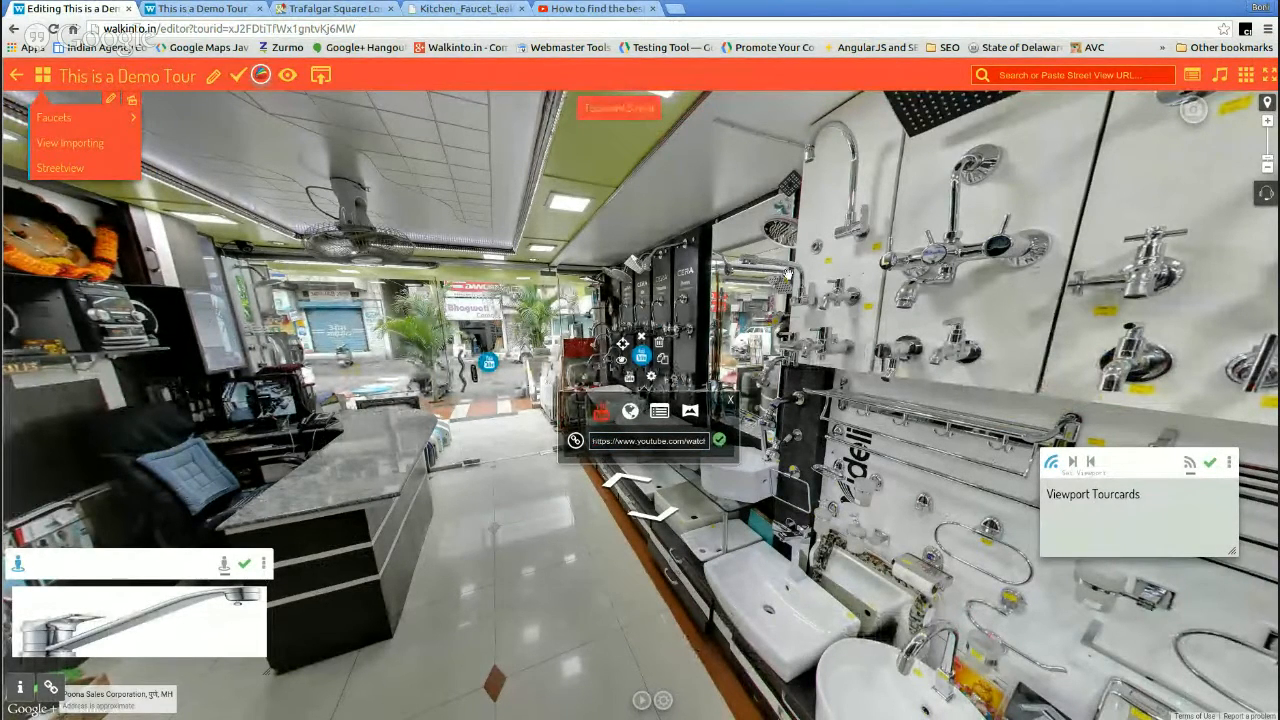
pyautogui.moveTo(788, 273); pyautogui.dragTo(786, 330)
pyautogui.moveTo(643, 354)
pyautogui.mouseDown()
pyautogui.moveTo(670, 328)
pyautogui.moveTo(656, 320)
pyautogui.mouseUp()
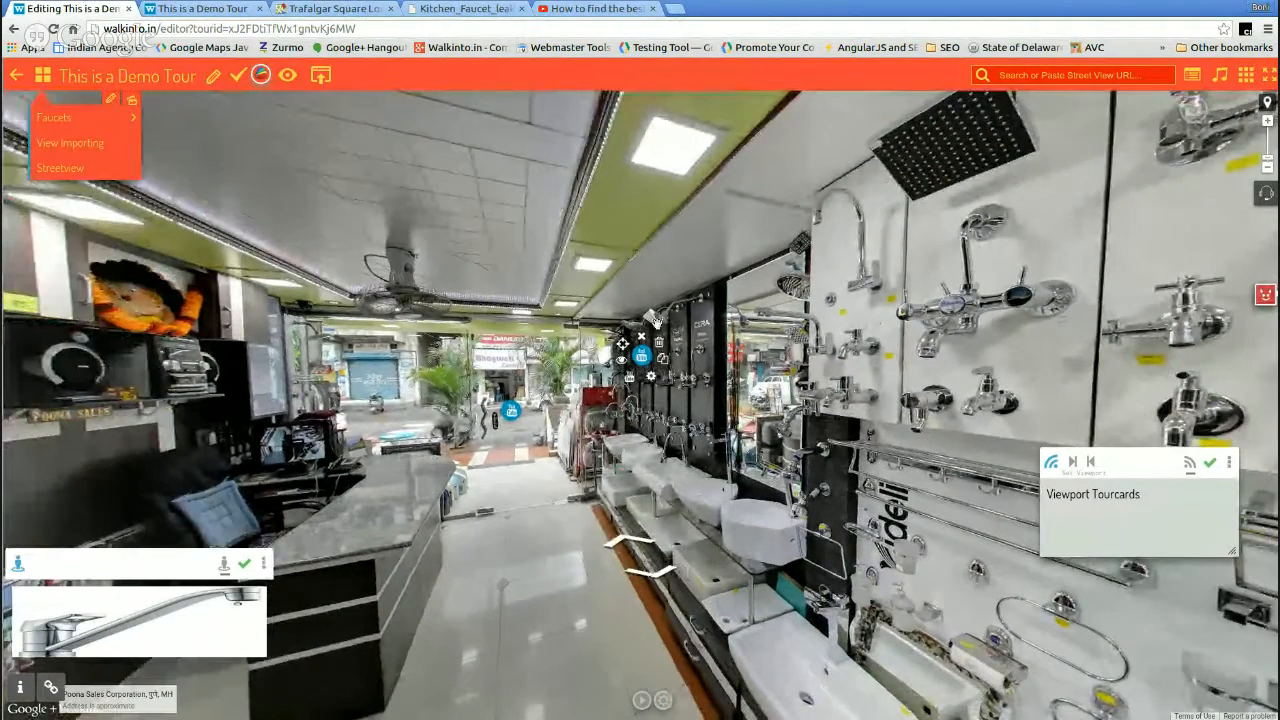
pyautogui.click(190, 11)
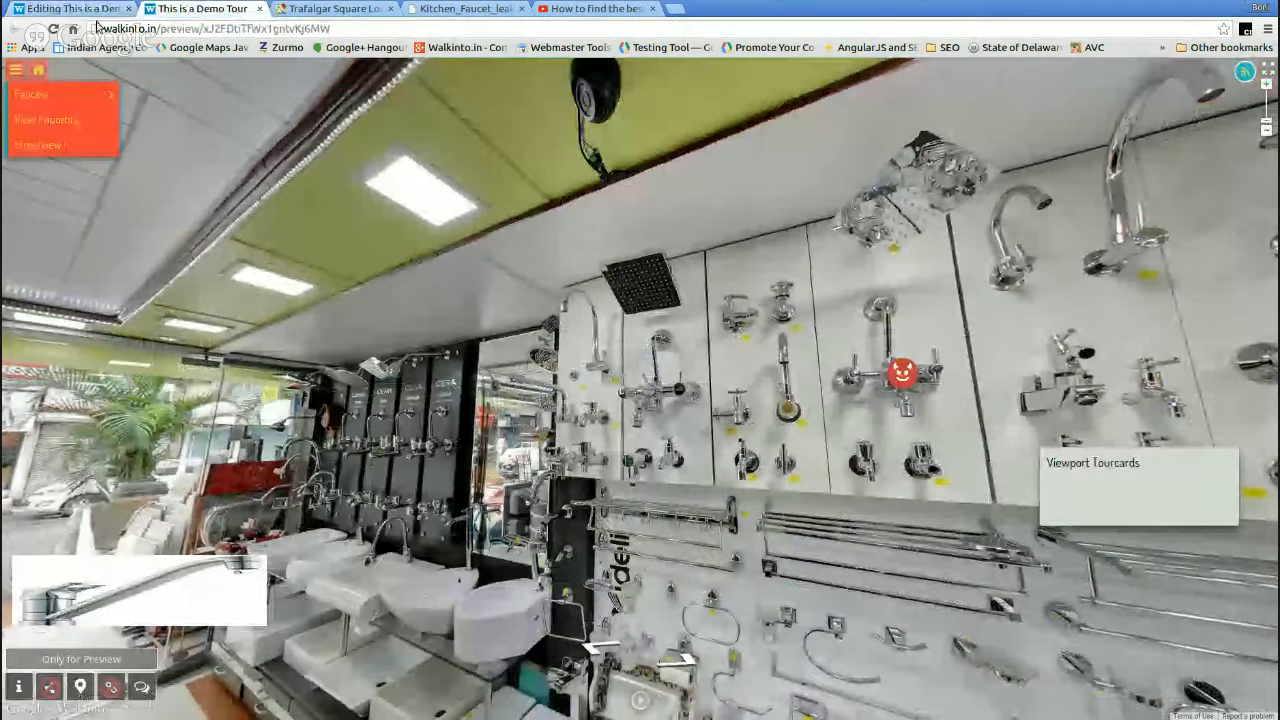
pyautogui.click(54, 29)
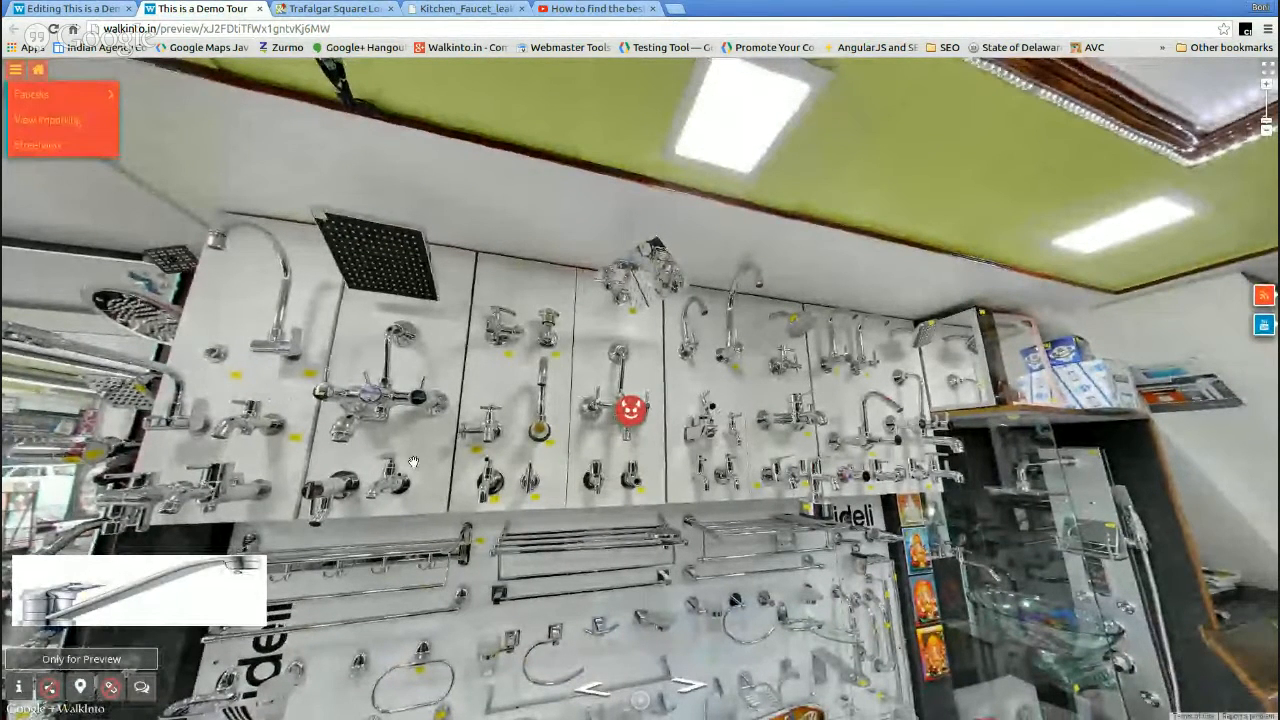
pyautogui.click(537, 357)
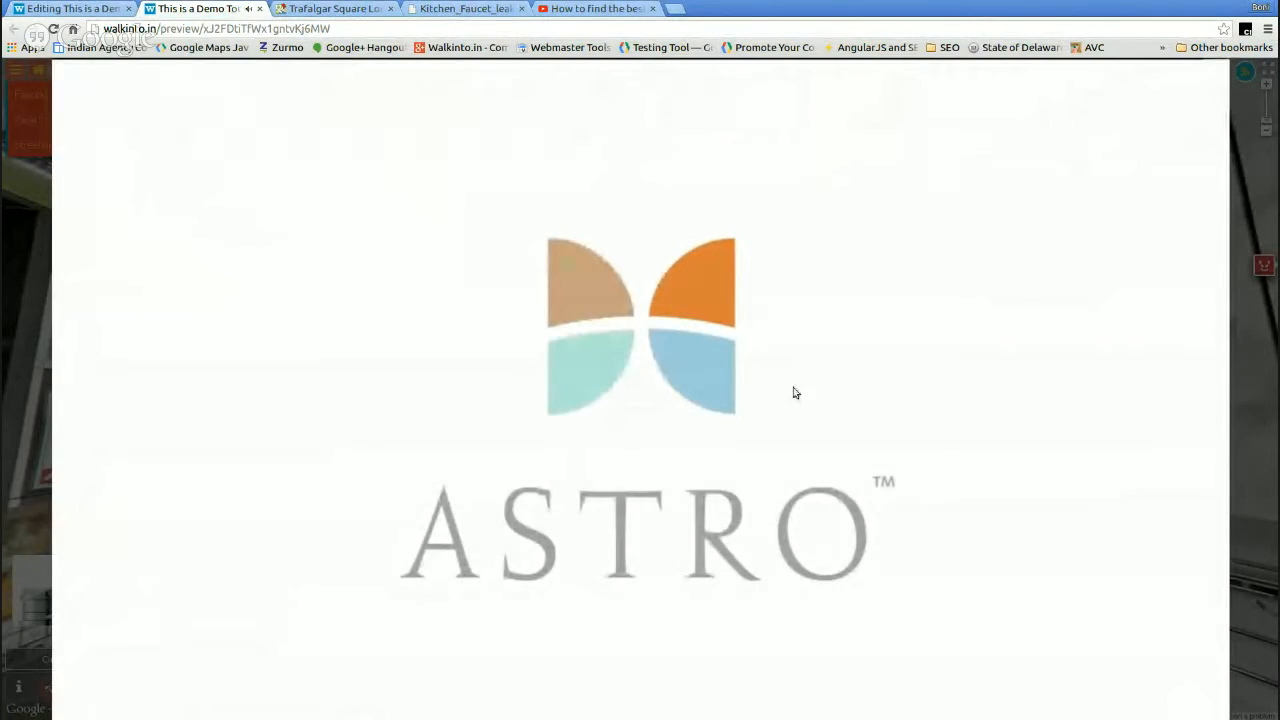
pyautogui.click(1217, 77)
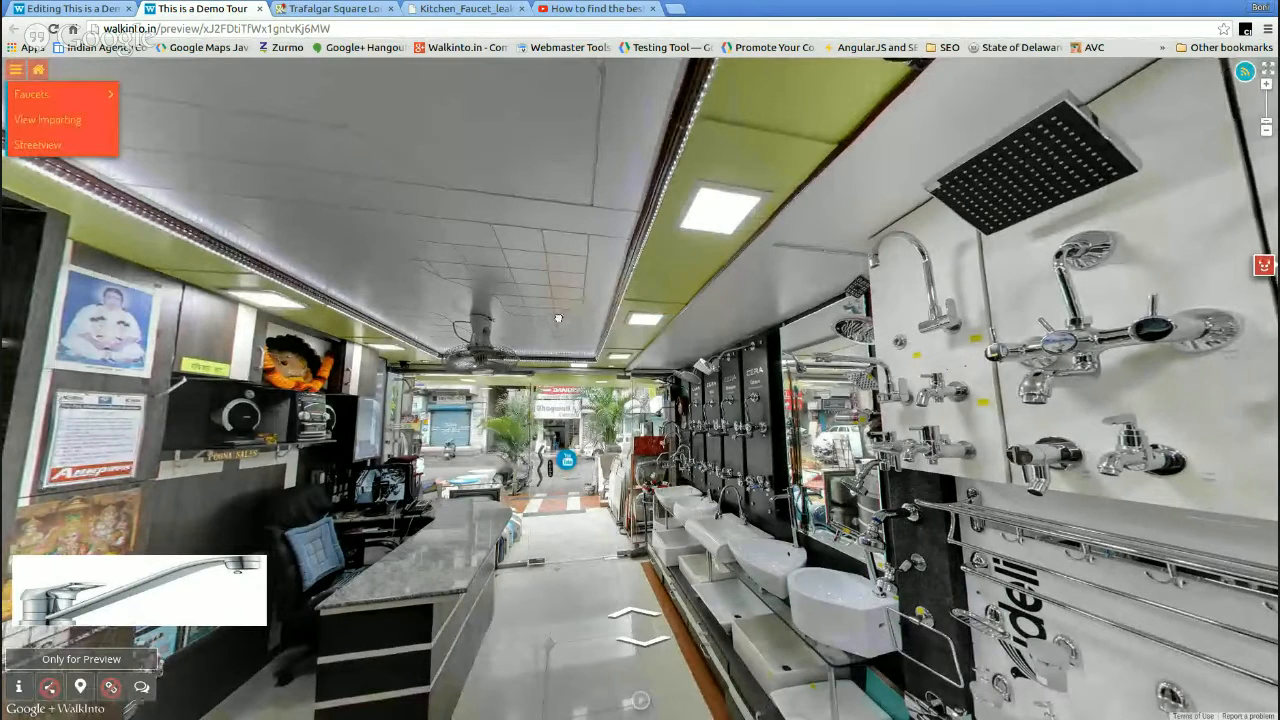
pyautogui.moveTo(558, 318); pyautogui.dragTo(673, 243)
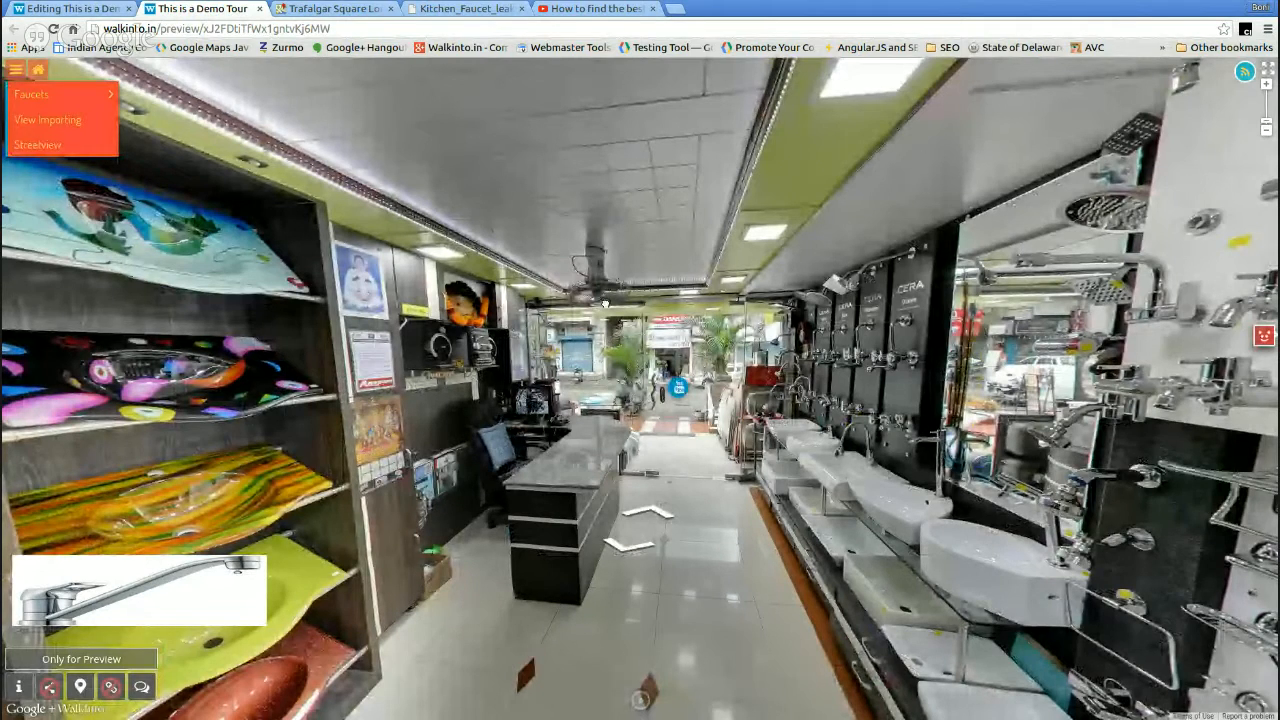
pyautogui.moveTo(604, 303); pyautogui.dragTo(720, 278)
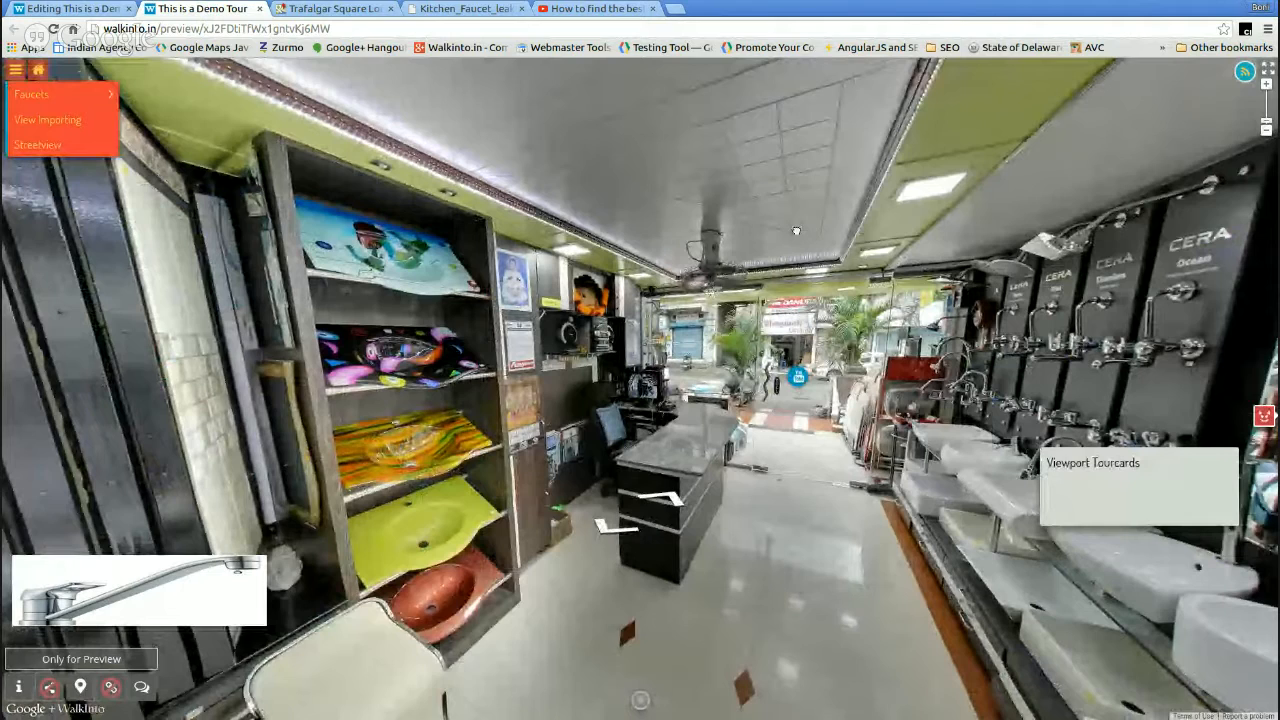
pyautogui.moveTo(796, 231); pyautogui.dragTo(774, 259)
pyautogui.moveTo(509, 311); pyautogui.dragTo(801, 232)
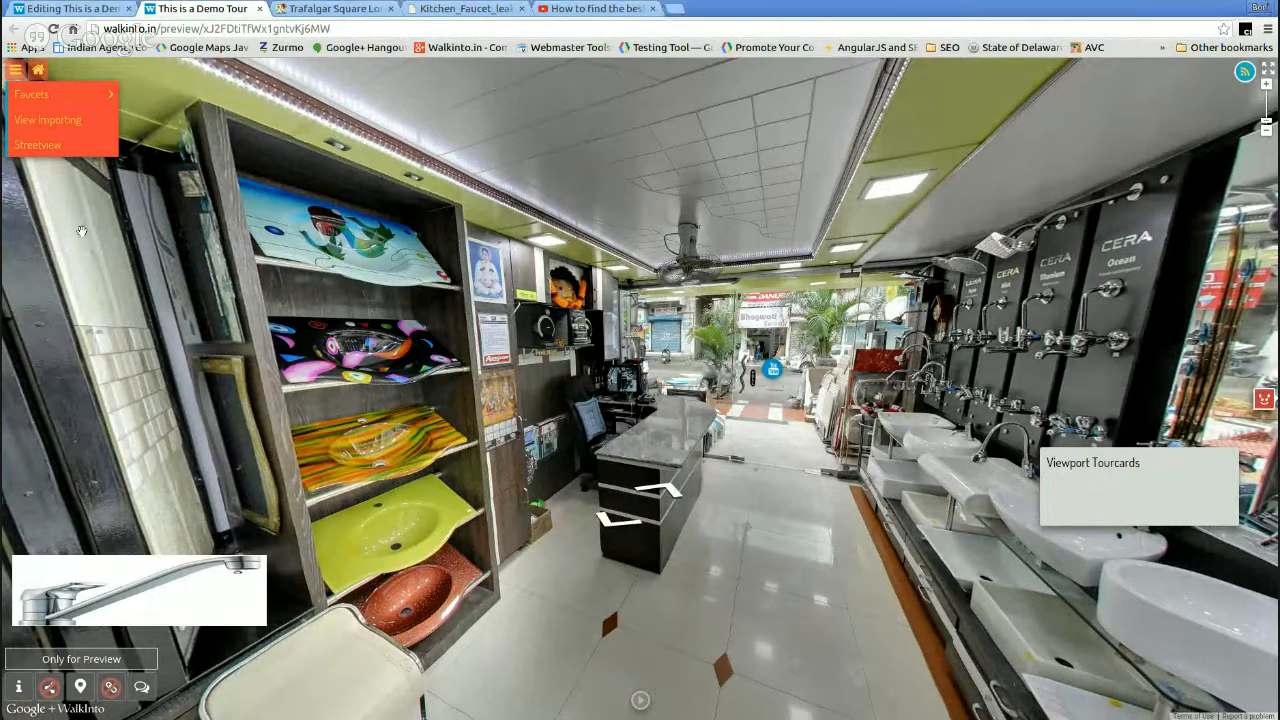
pyautogui.click(52, 10)
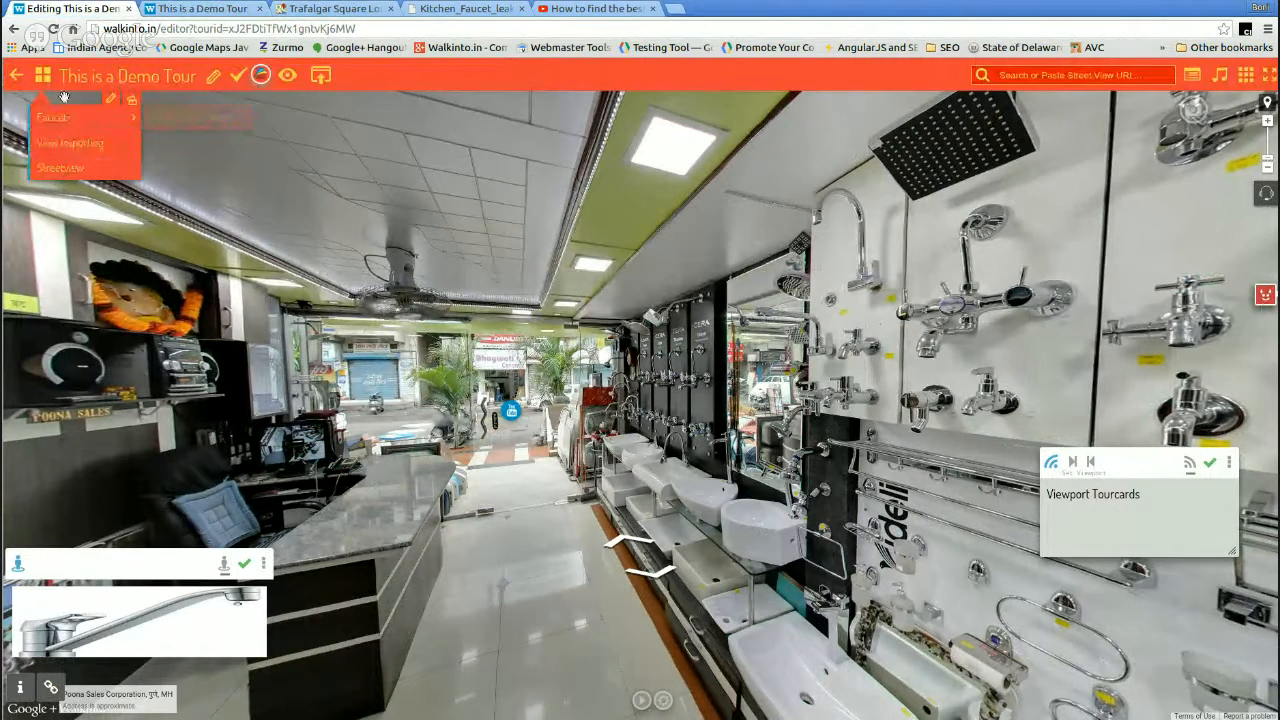
# - Look around the faucet shop panorama, stepping to the closer viewpoint and back
pyautogui.moveTo(112, 120)
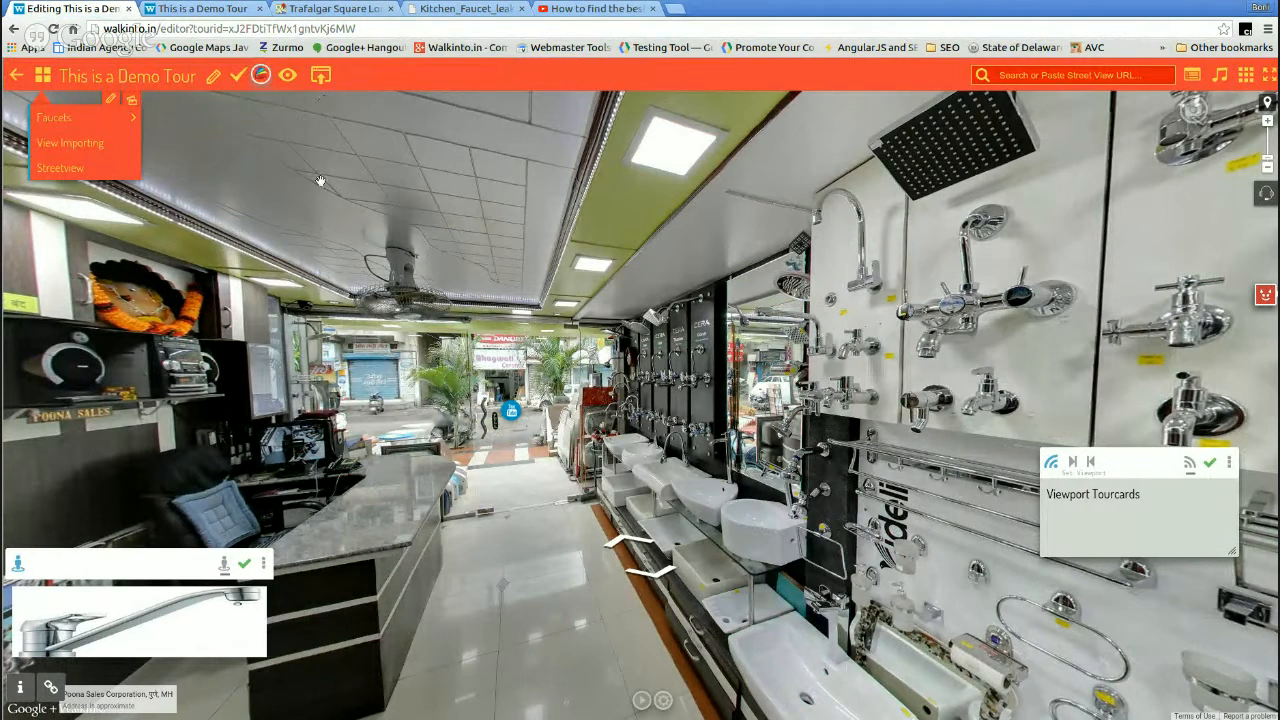
pyautogui.click(1265, 296)
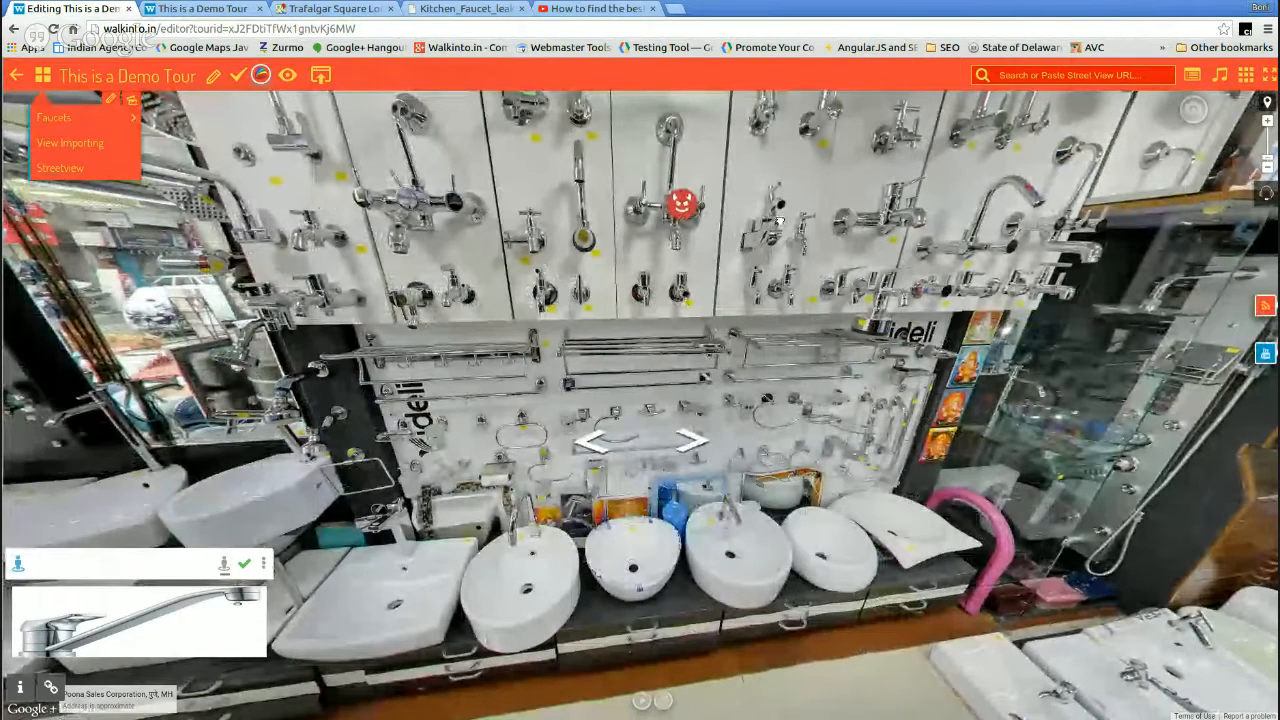
pyautogui.moveTo(778, 220); pyautogui.dragTo(691, 397)
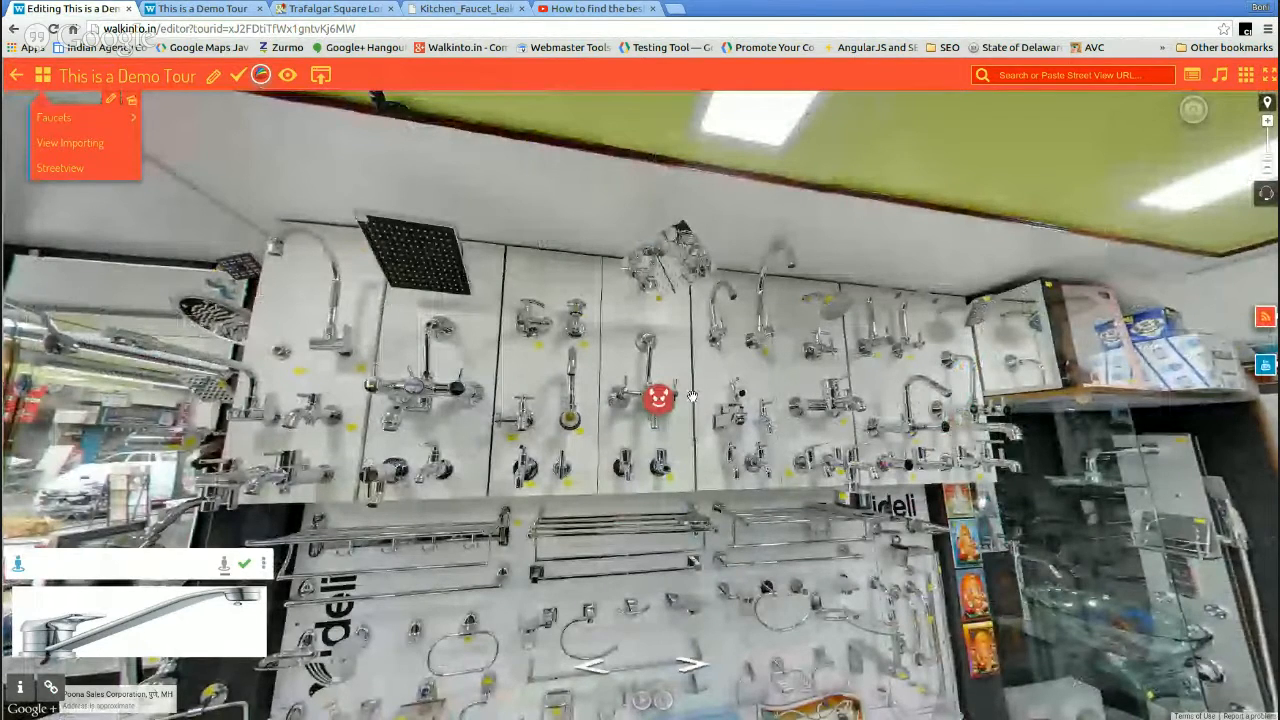
pyautogui.moveTo(691, 397); pyautogui.dragTo(567, 265)
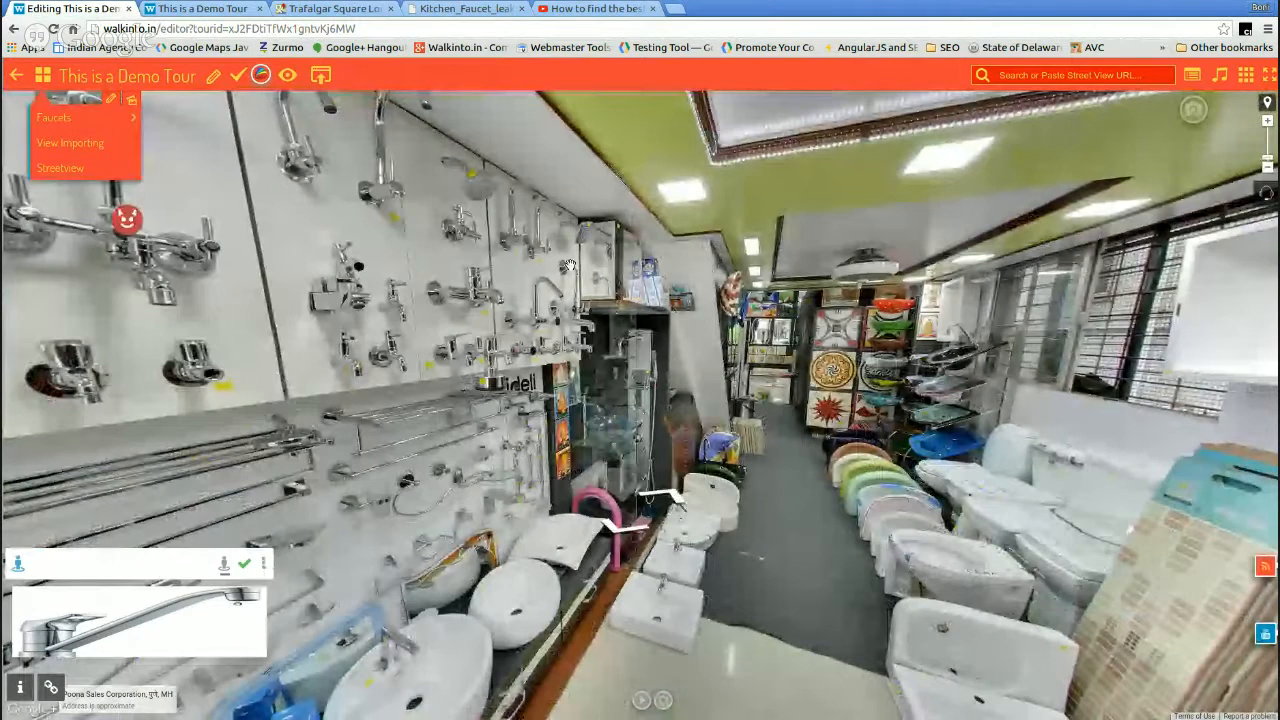
pyautogui.moveTo(570, 265); pyautogui.dragTo(877, 354)
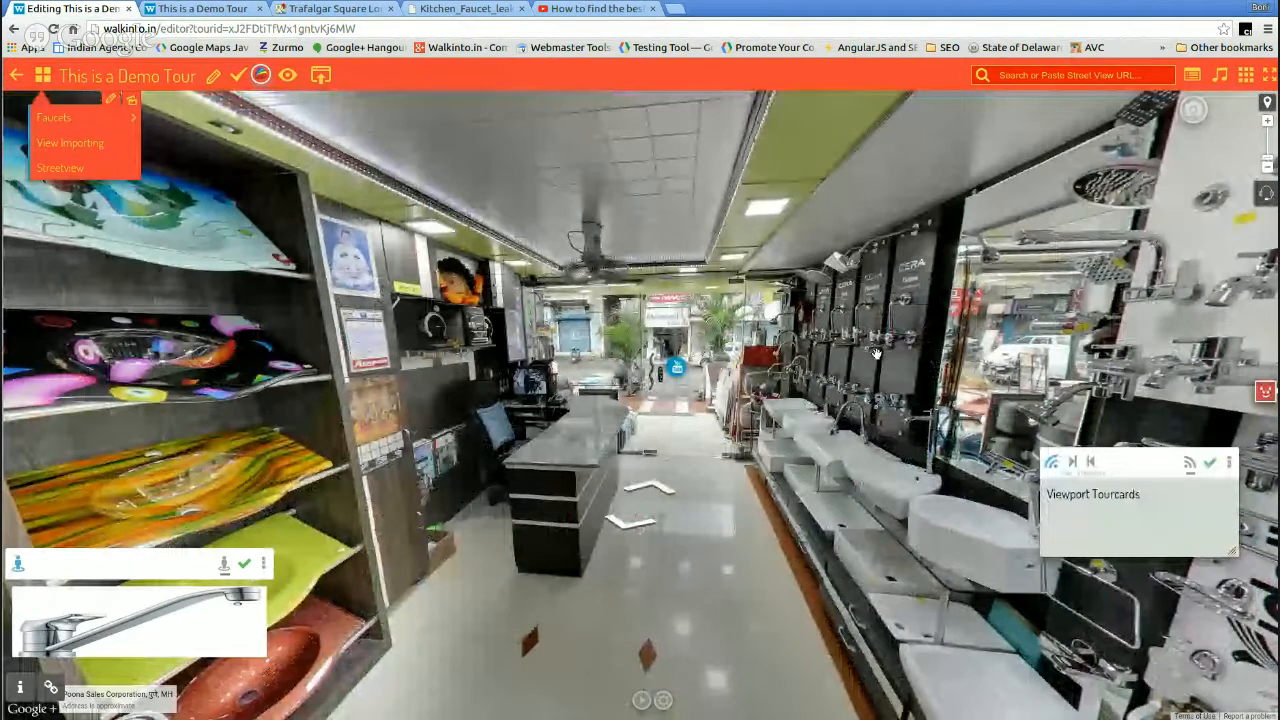
pyautogui.click(877, 354)
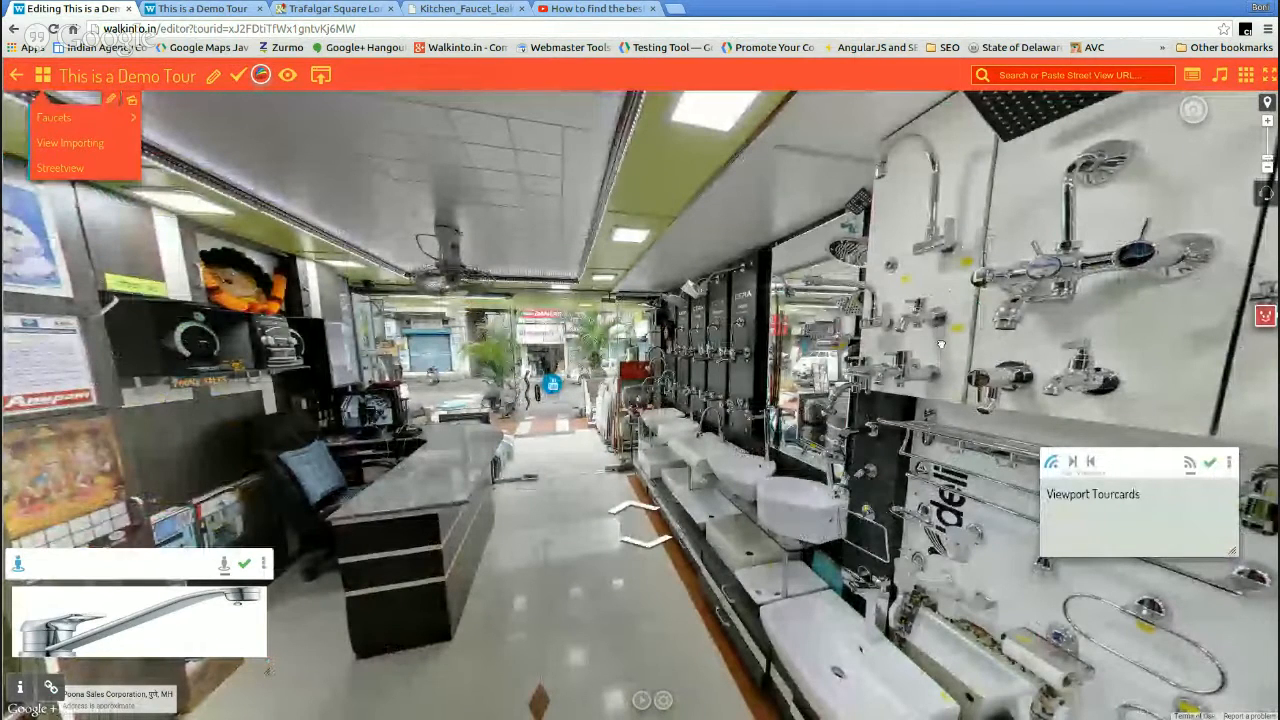
pyautogui.click(57, 562)
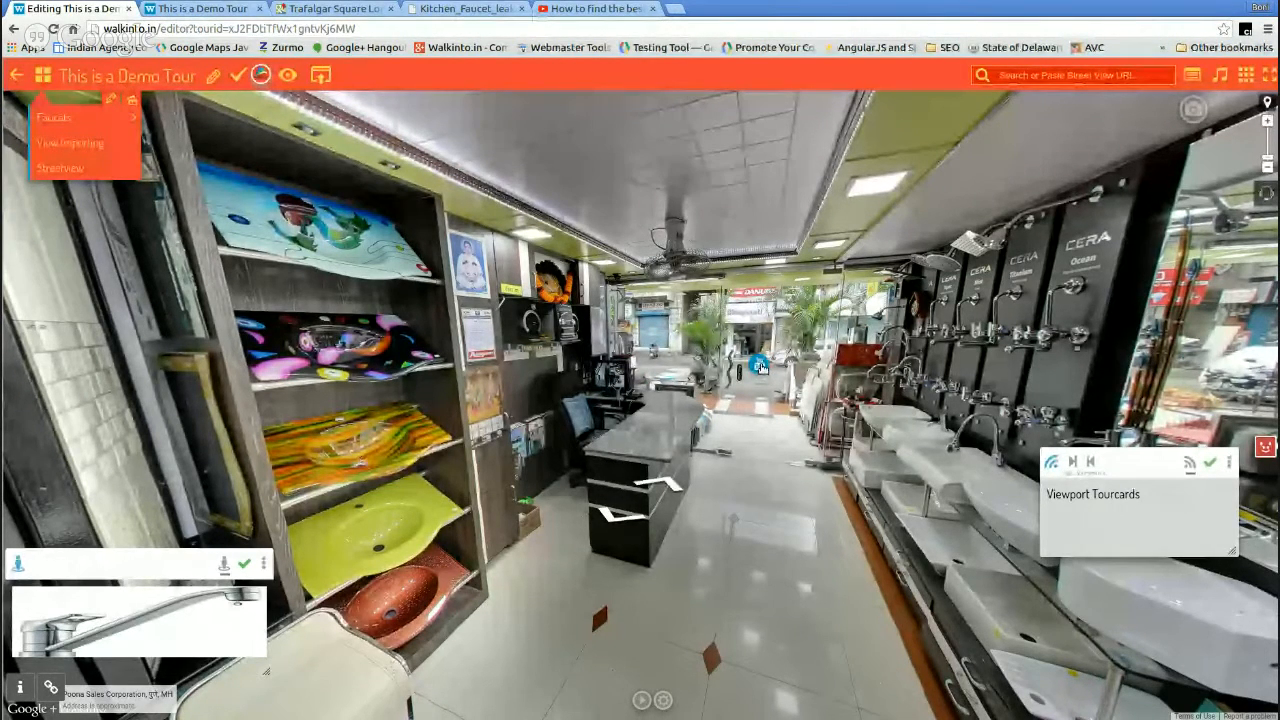
pyautogui.moveTo(828, 236); pyautogui.dragTo(755, 221)
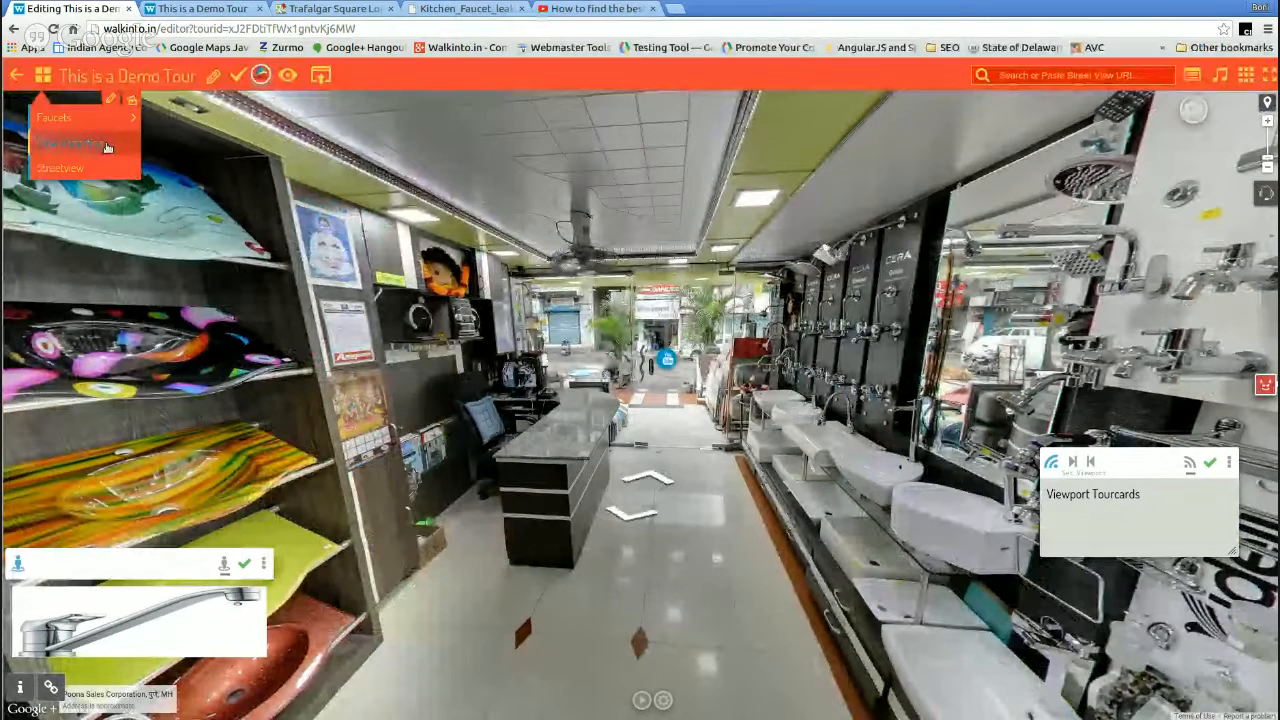
pyautogui.moveTo(790, 240); pyautogui.dragTo(716, 296)
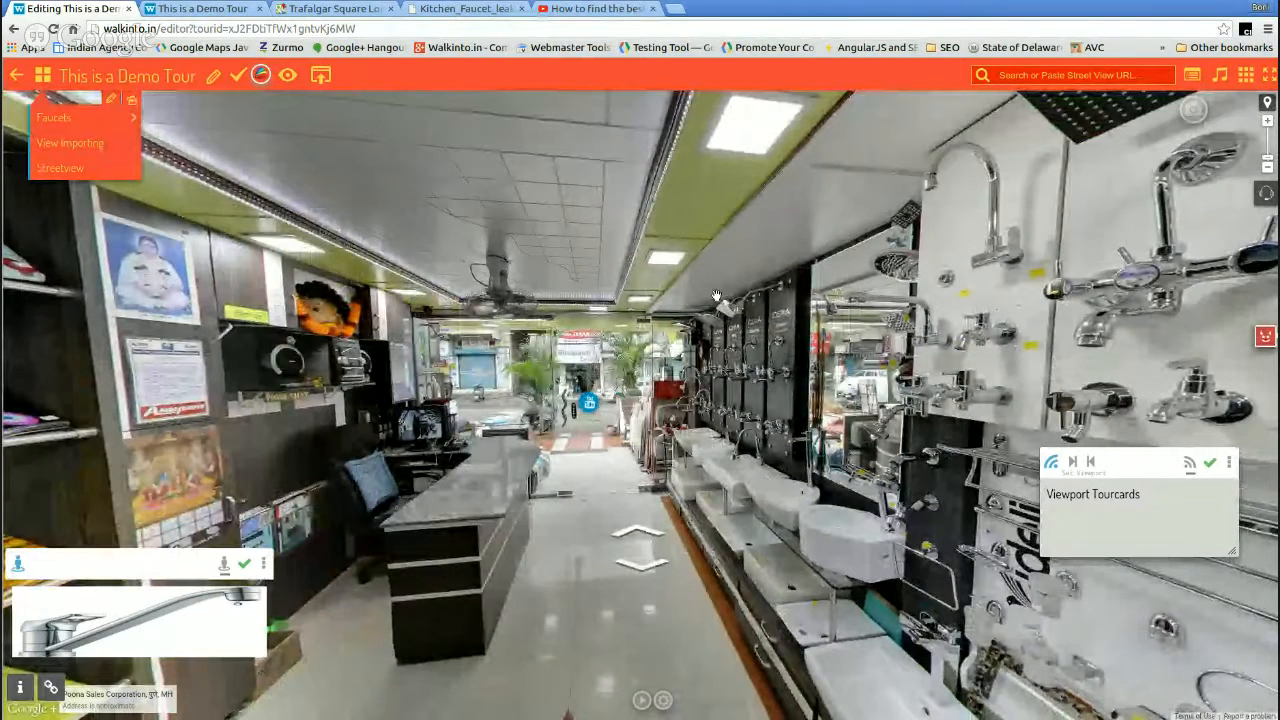
pyautogui.moveTo(716, 296); pyautogui.dragTo(565, 244)
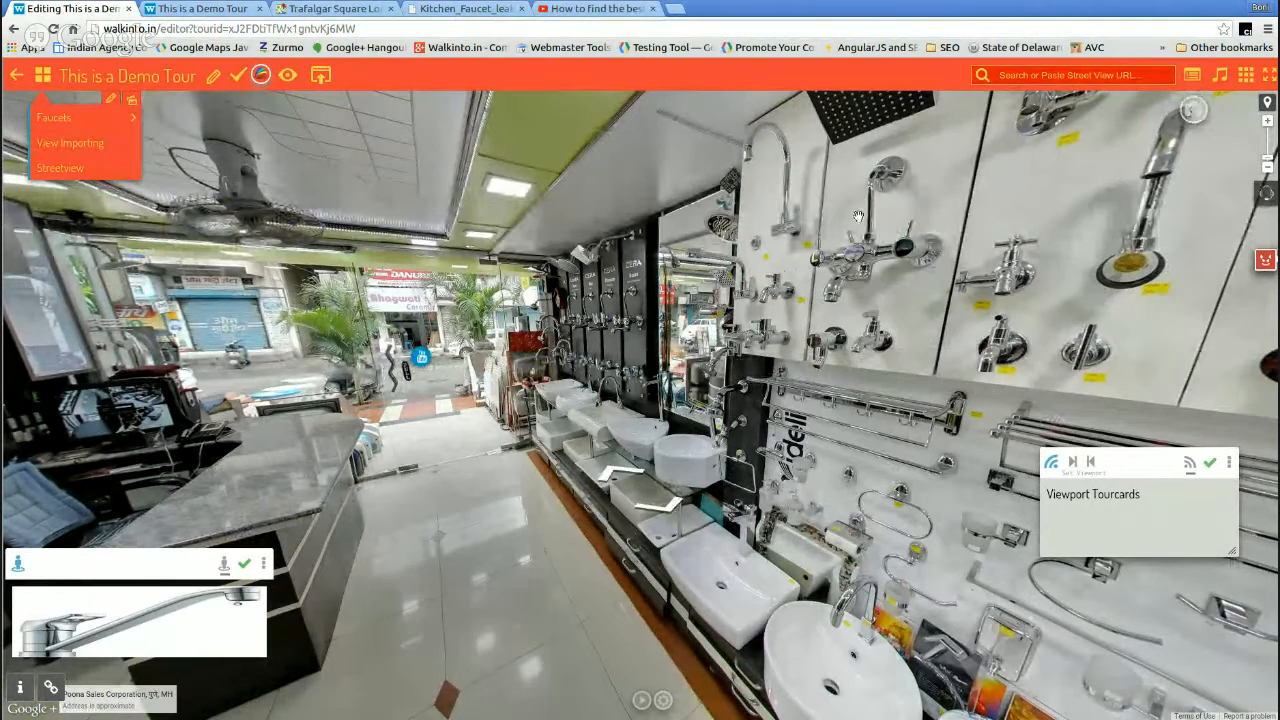
pyautogui.moveTo(822, 284); pyautogui.dragTo(663, 310)
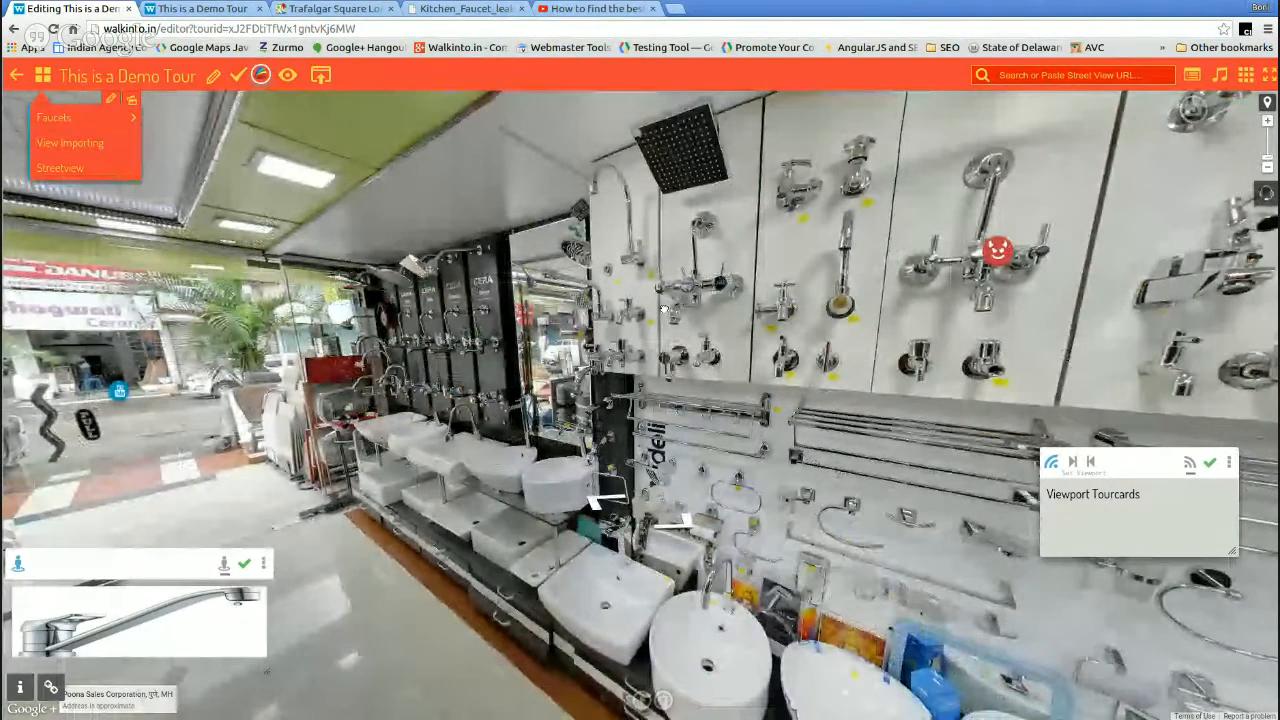
pyautogui.click(1193, 112)
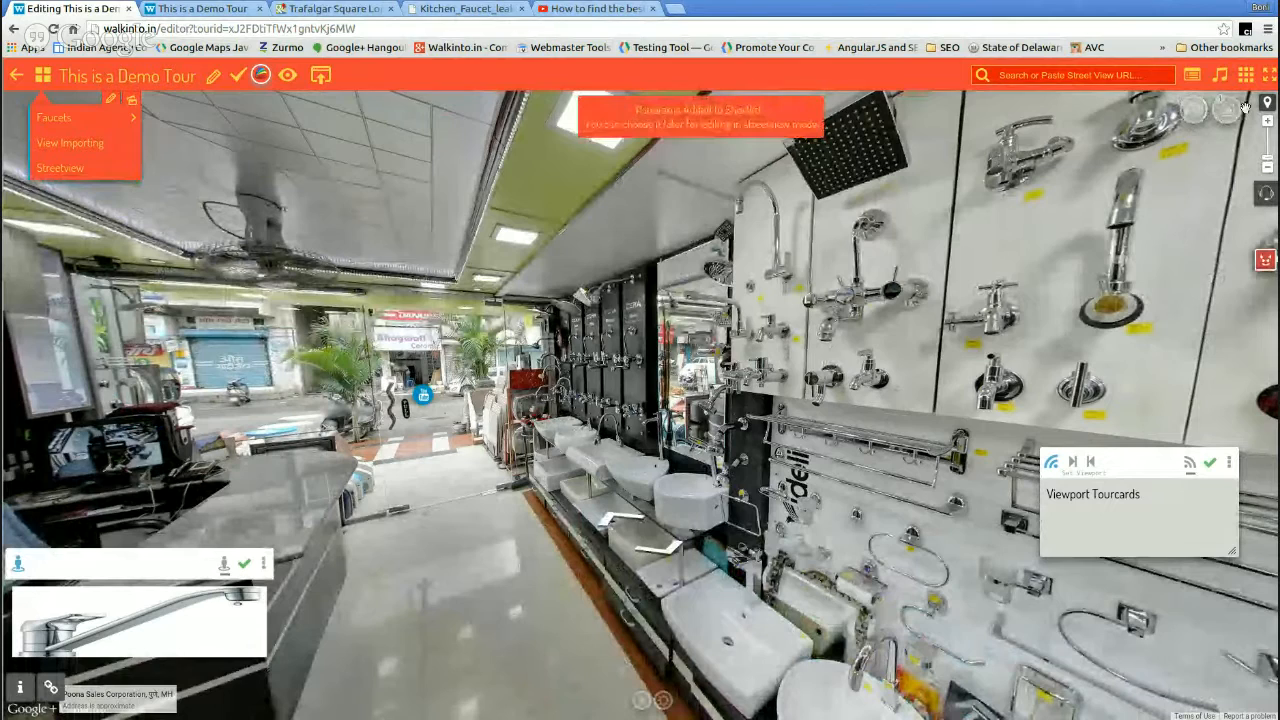
# - Open and close the street view shortlist, then switch to the View Importing scene
pyautogui.click(1227, 109)
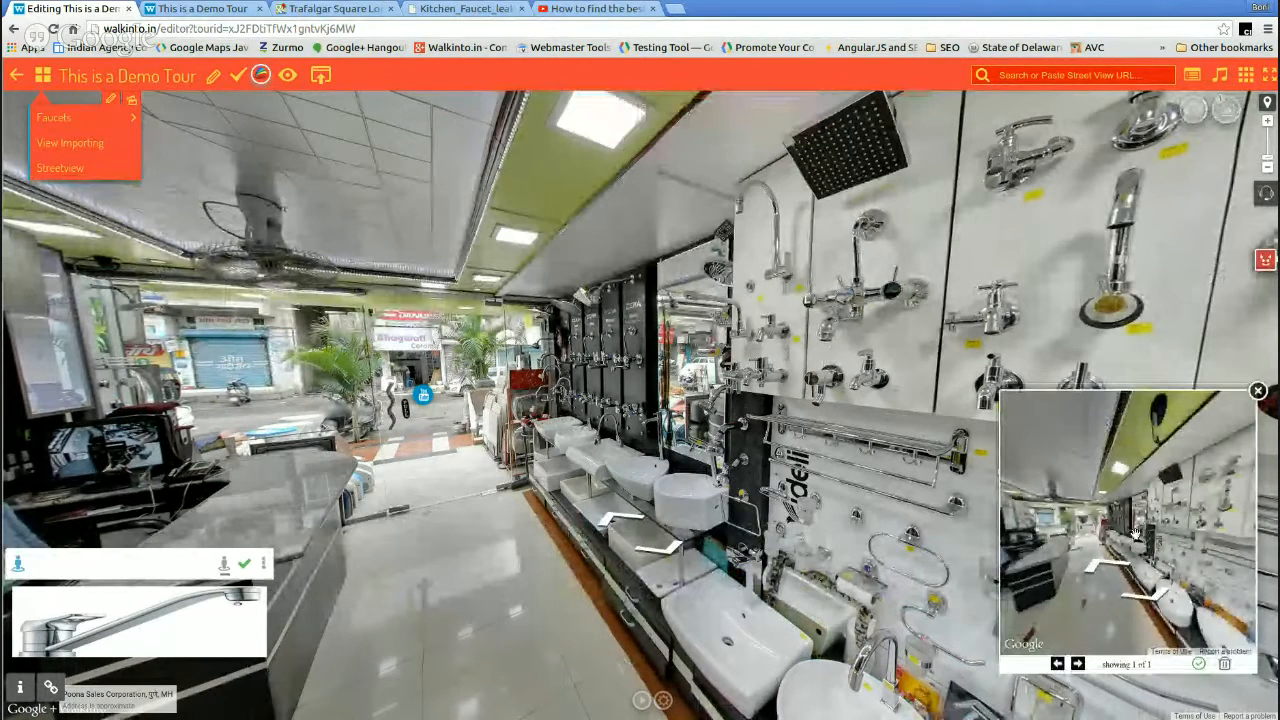
pyautogui.click(1258, 390)
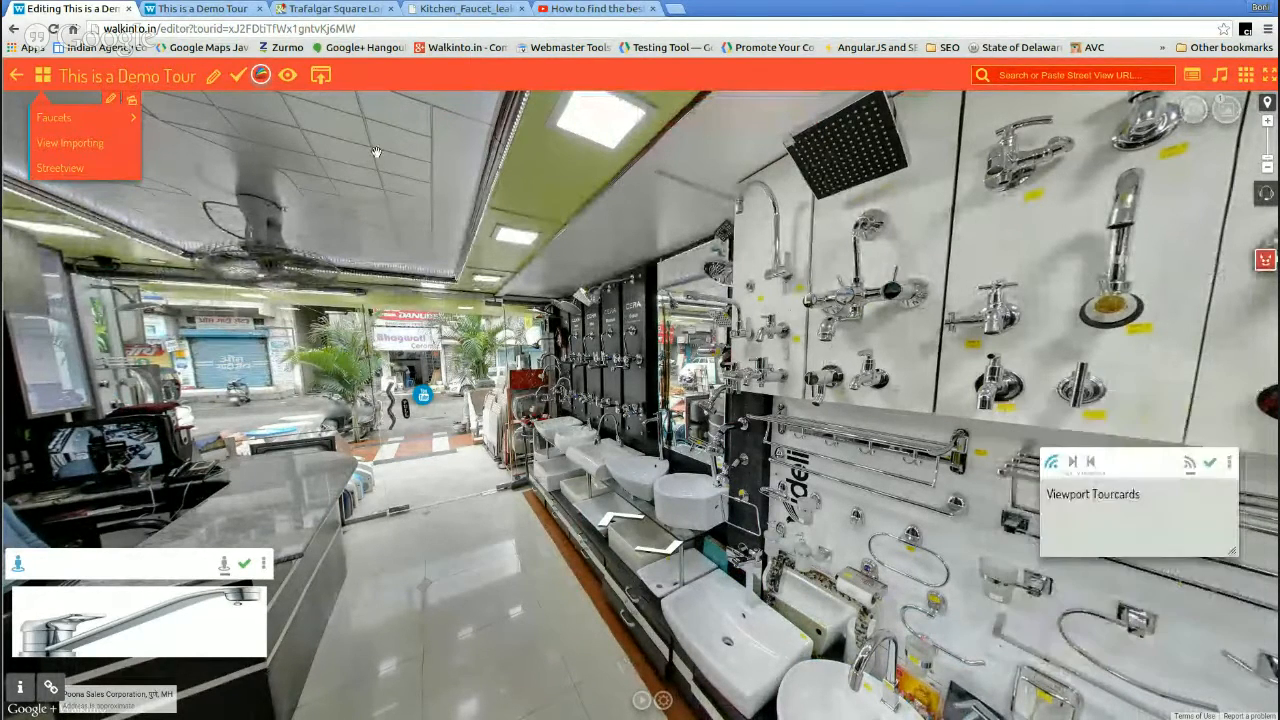
pyautogui.click(100, 144)
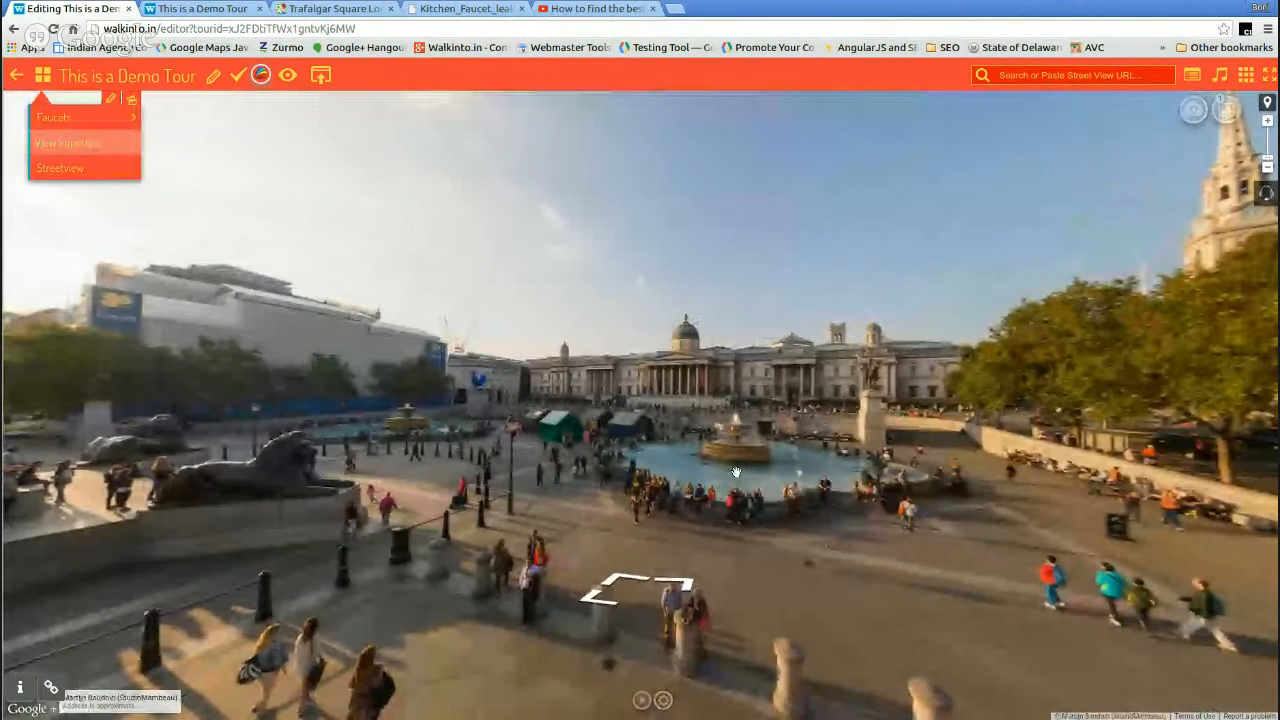
# - Add a Scene Link tourcard above the Trafalgar Square fountain and open its editor
pyautogui.moveTo(736, 472); pyautogui.dragTo(530, 394)
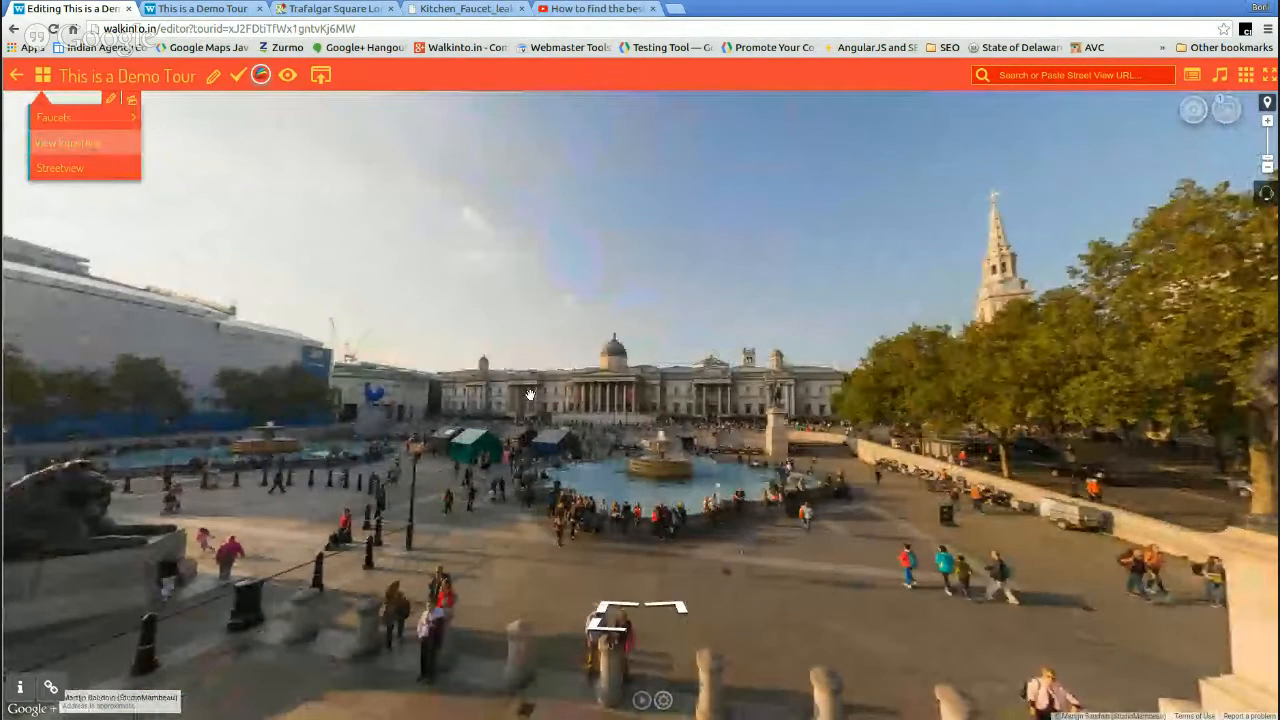
pyautogui.click(1193, 76)
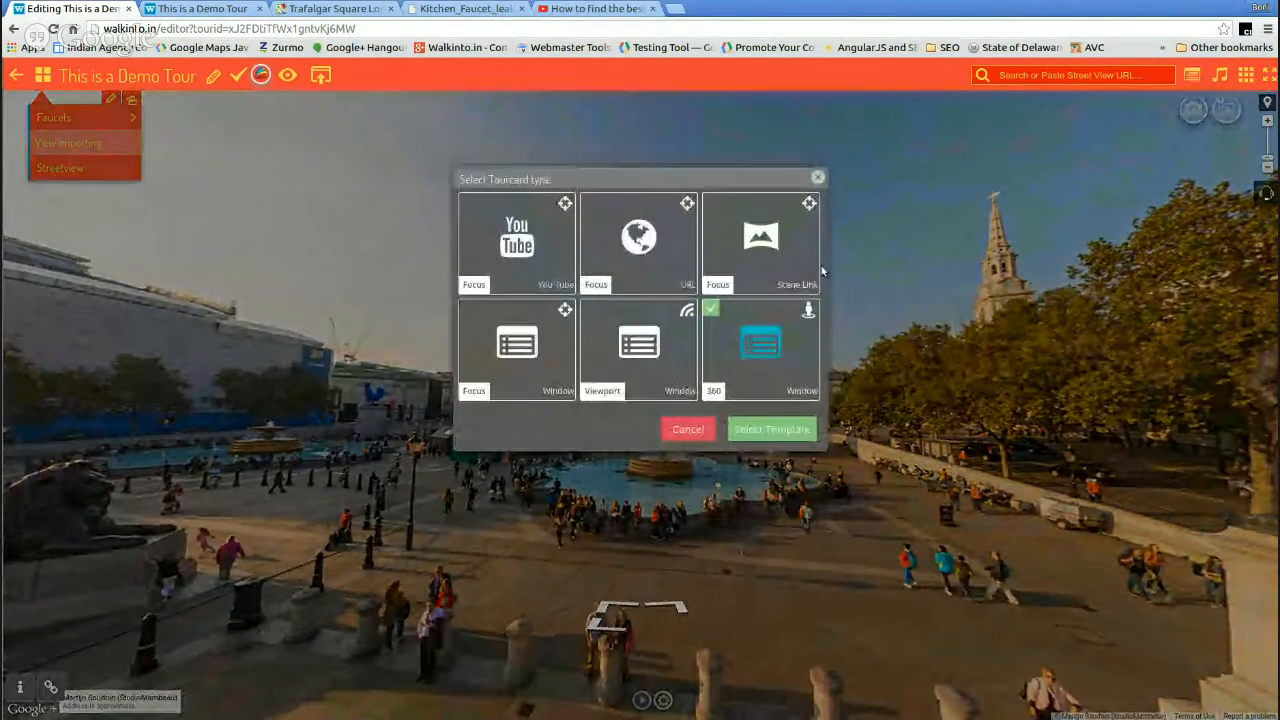
pyautogui.click(772, 248)
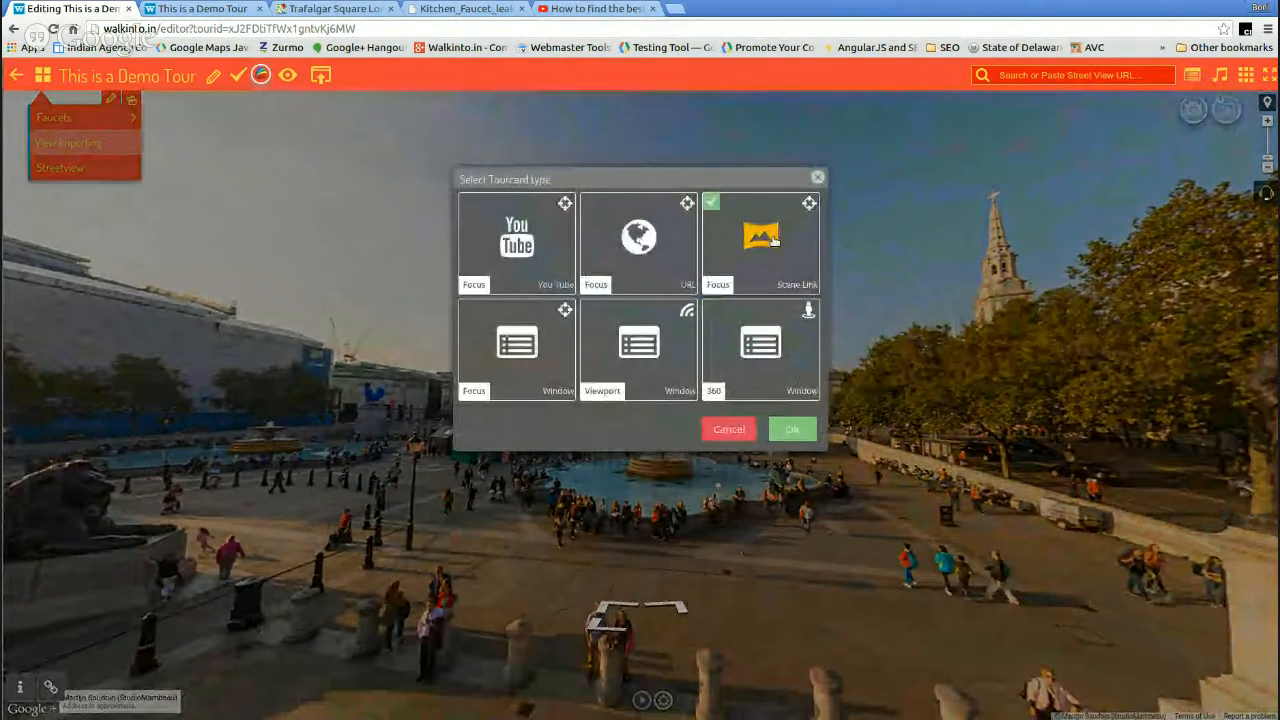
pyautogui.click(792, 429)
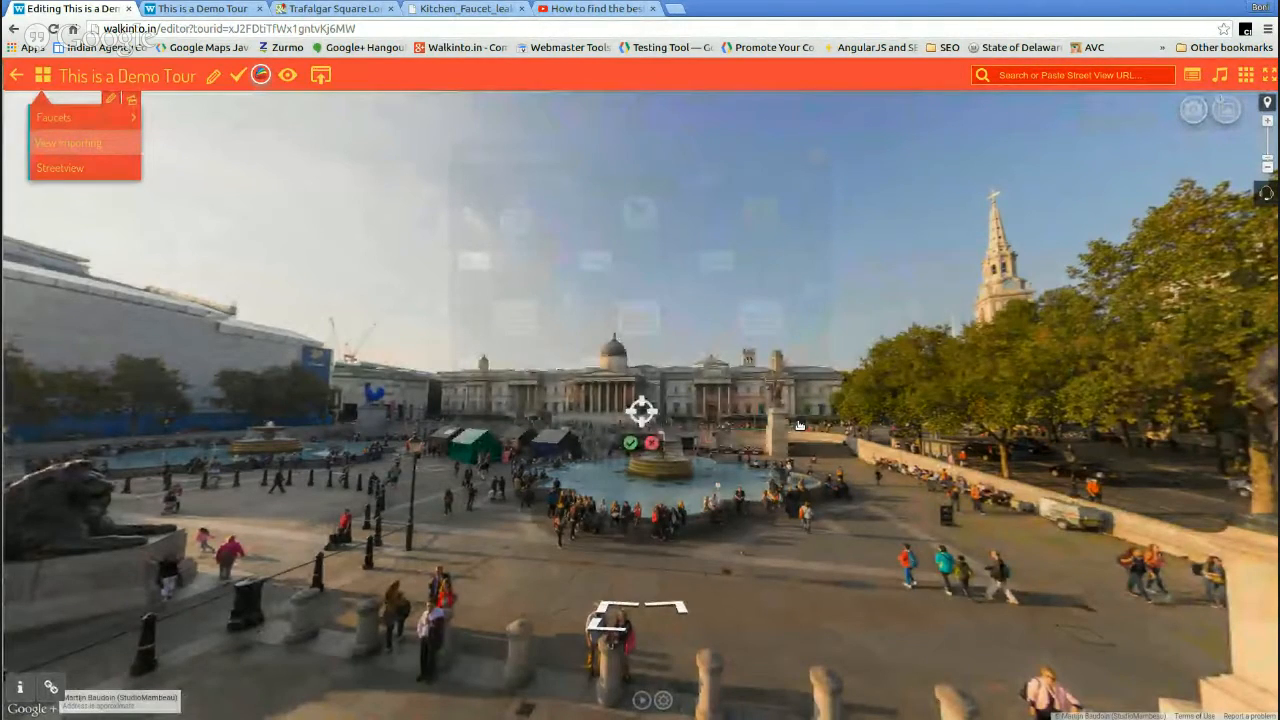
pyautogui.moveTo(731, 550)
pyautogui.mouseDown()
pyautogui.moveTo(751, 466)
pyautogui.moveTo(708, 495)
pyautogui.moveTo(711, 522)
pyautogui.moveTo(744, 551)
pyautogui.moveTo(772, 648)
pyautogui.moveTo(790, 657)
pyautogui.mouseUp()
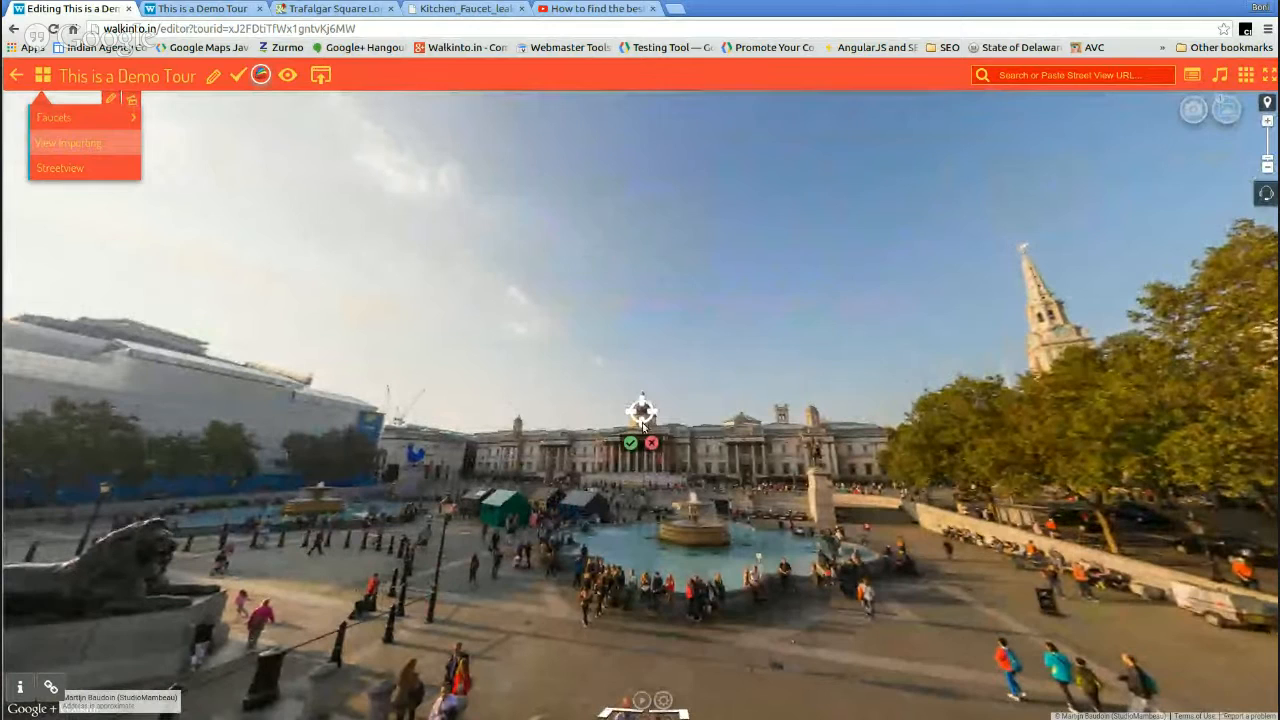
pyautogui.click(630, 442)
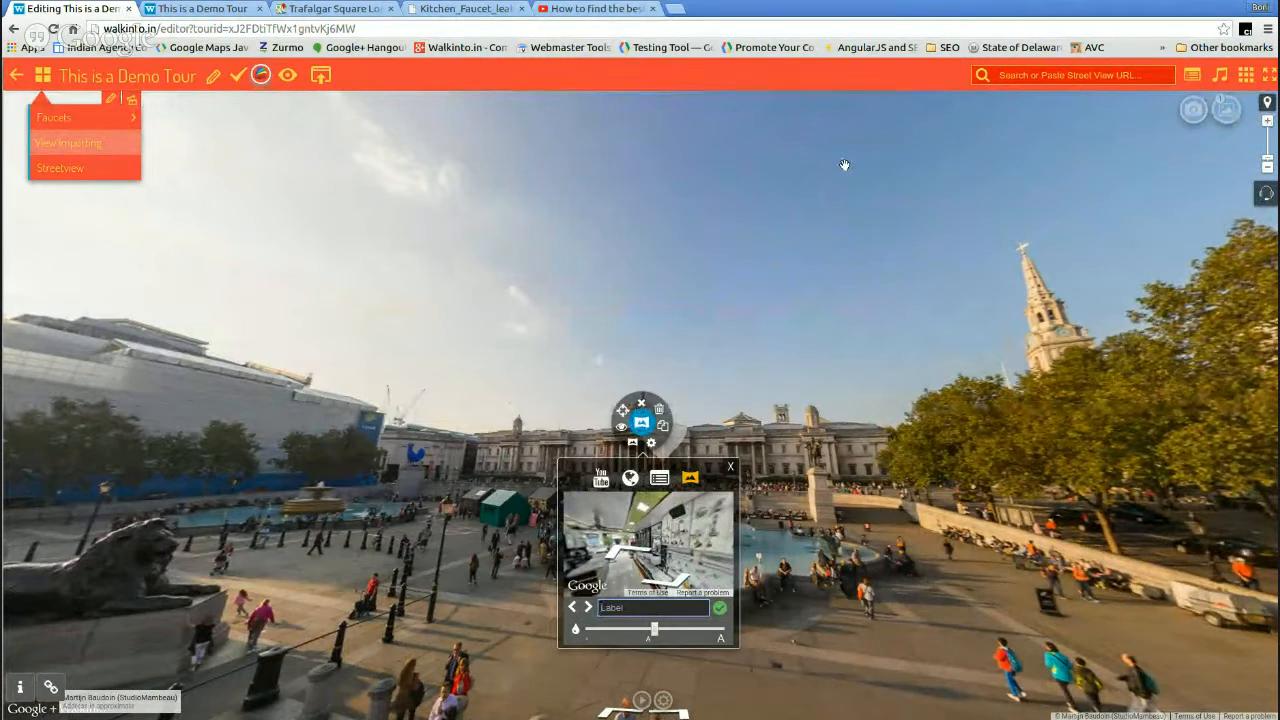
# - Label the scene-link hotspot 'Faucets', save it, and follow it to the faucet shop
pyautogui.write('Faucets')
pyautogui.click(721, 607)
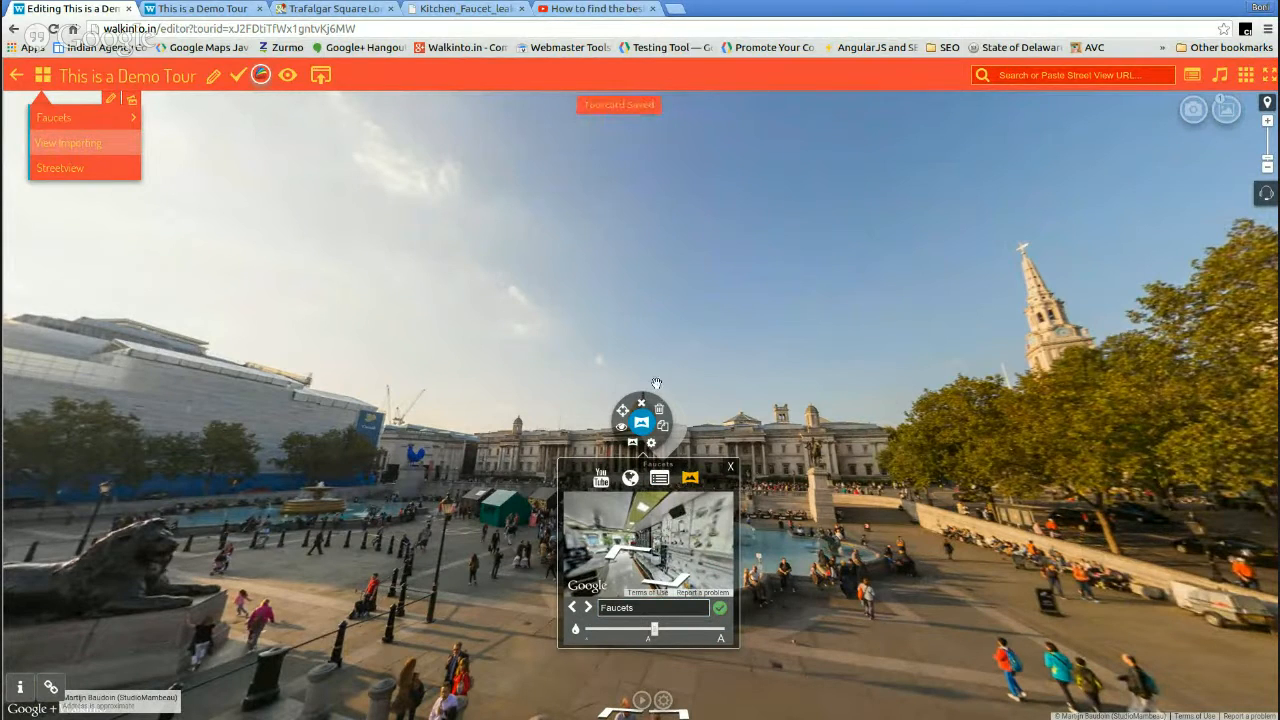
pyautogui.click(741, 339)
pyautogui.moveTo(741, 339); pyautogui.dragTo(797, 214)
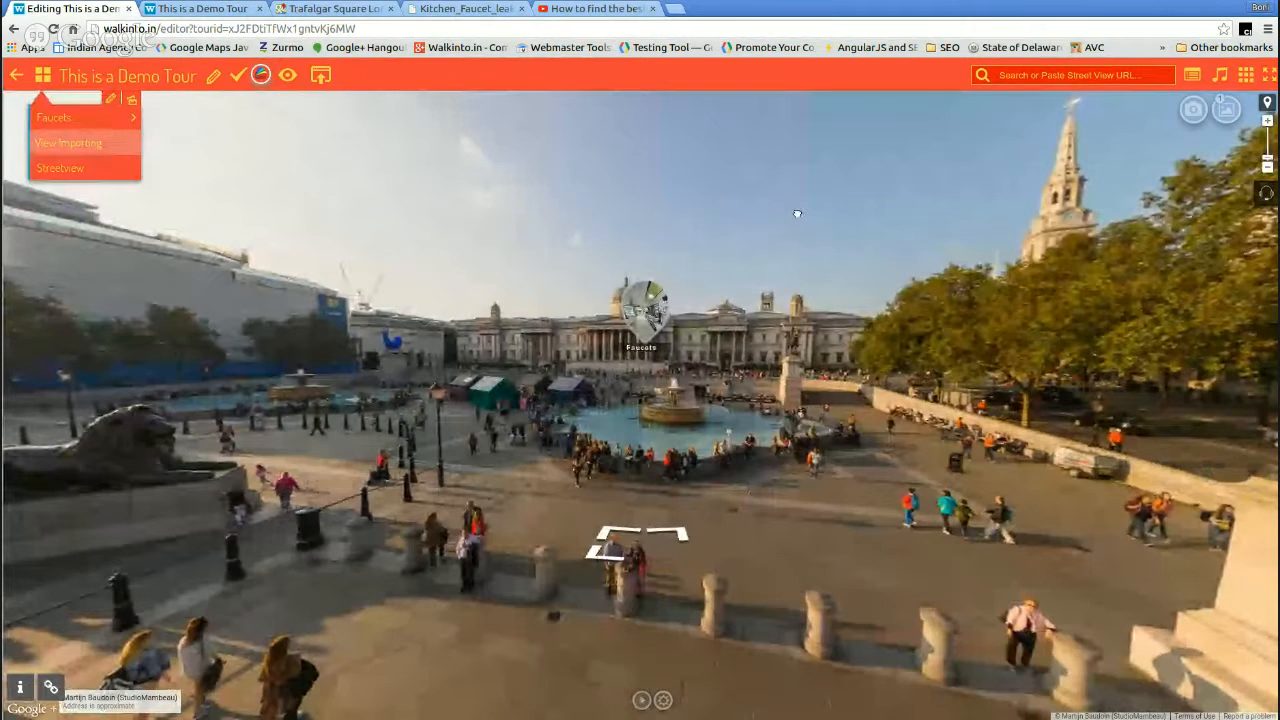
pyautogui.click(646, 305)
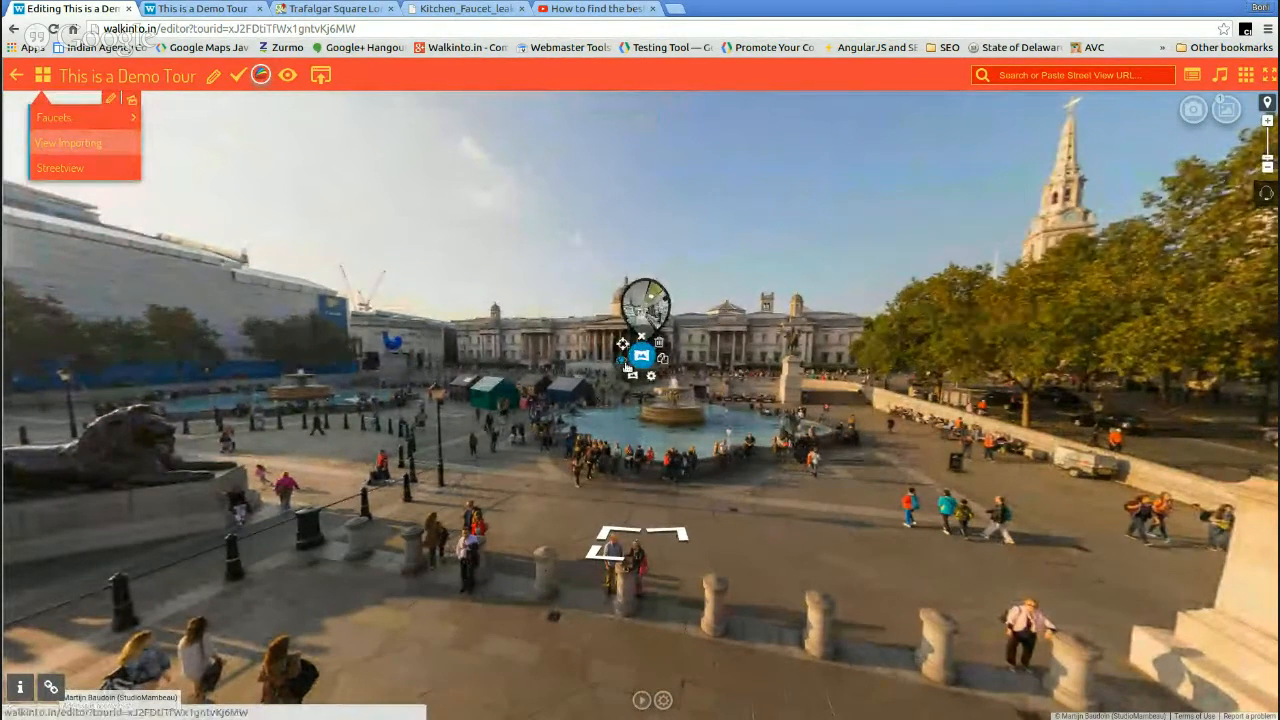
pyautogui.click(627, 367)
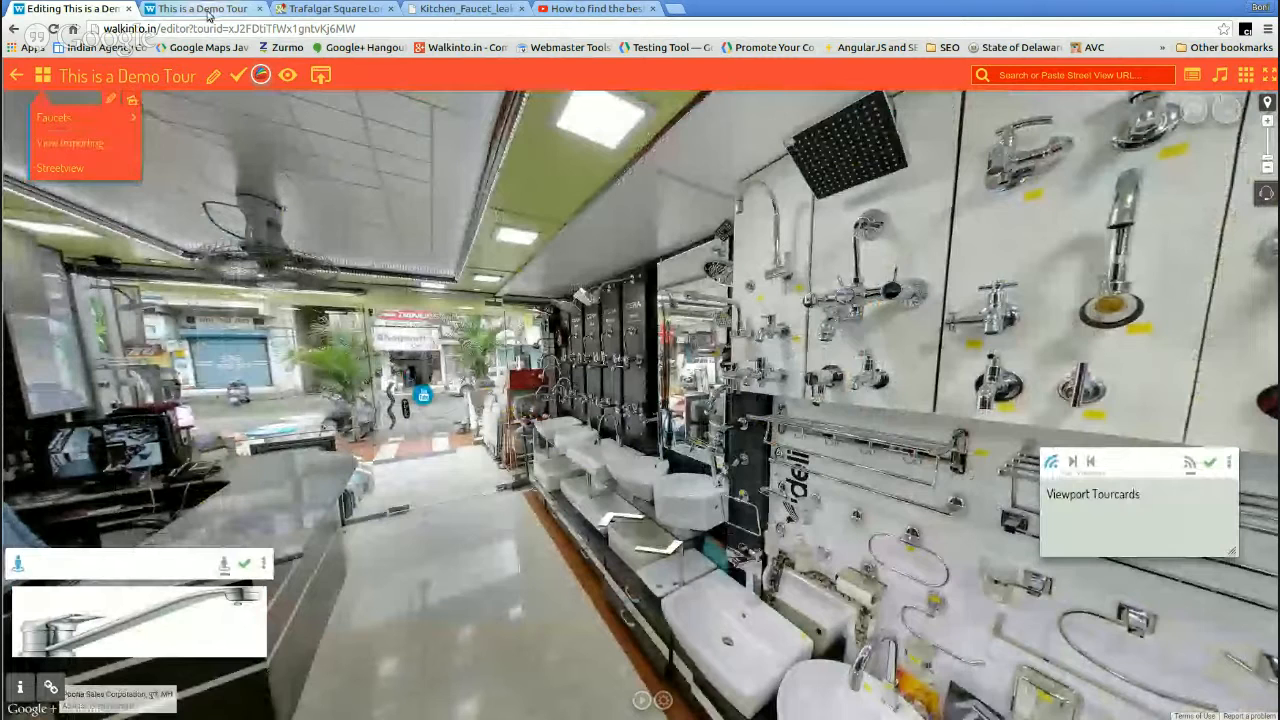
# - Test View Importing and the Faucets hotspot in the preview, then enter placesmobile.walkinto.in in a new tab
pyautogui.click(207, 10)
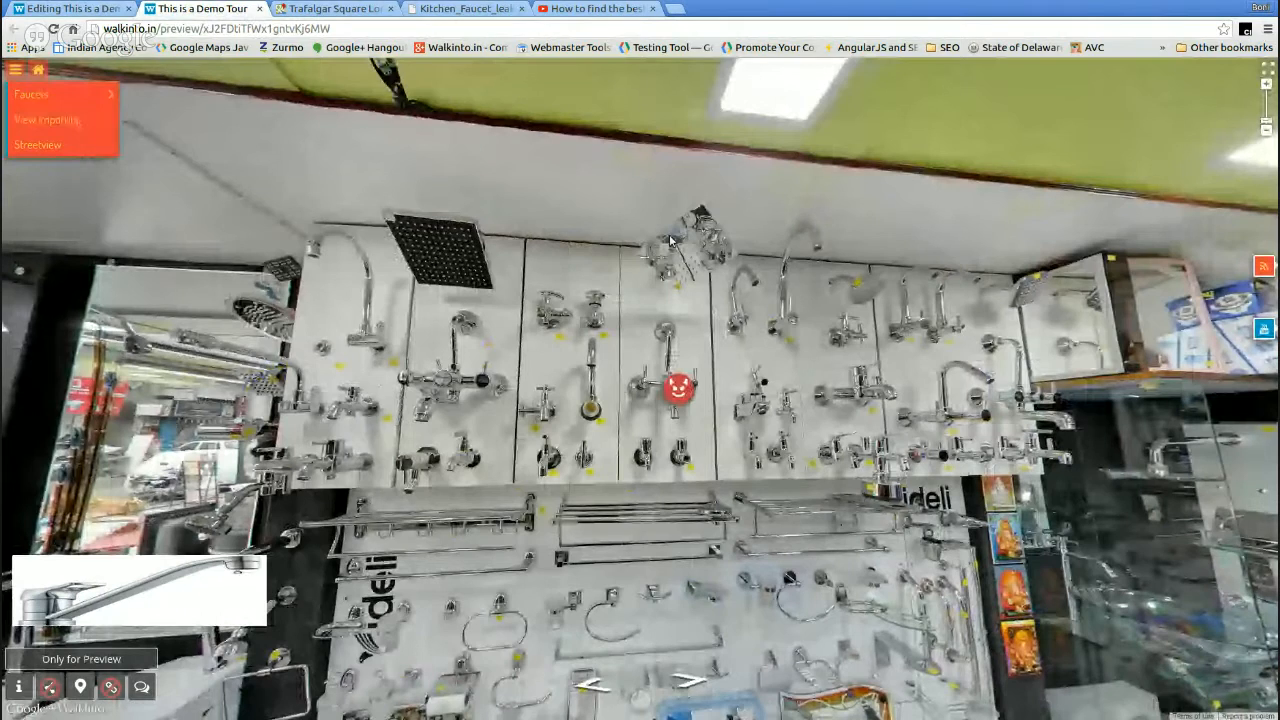
pyautogui.click(48, 121)
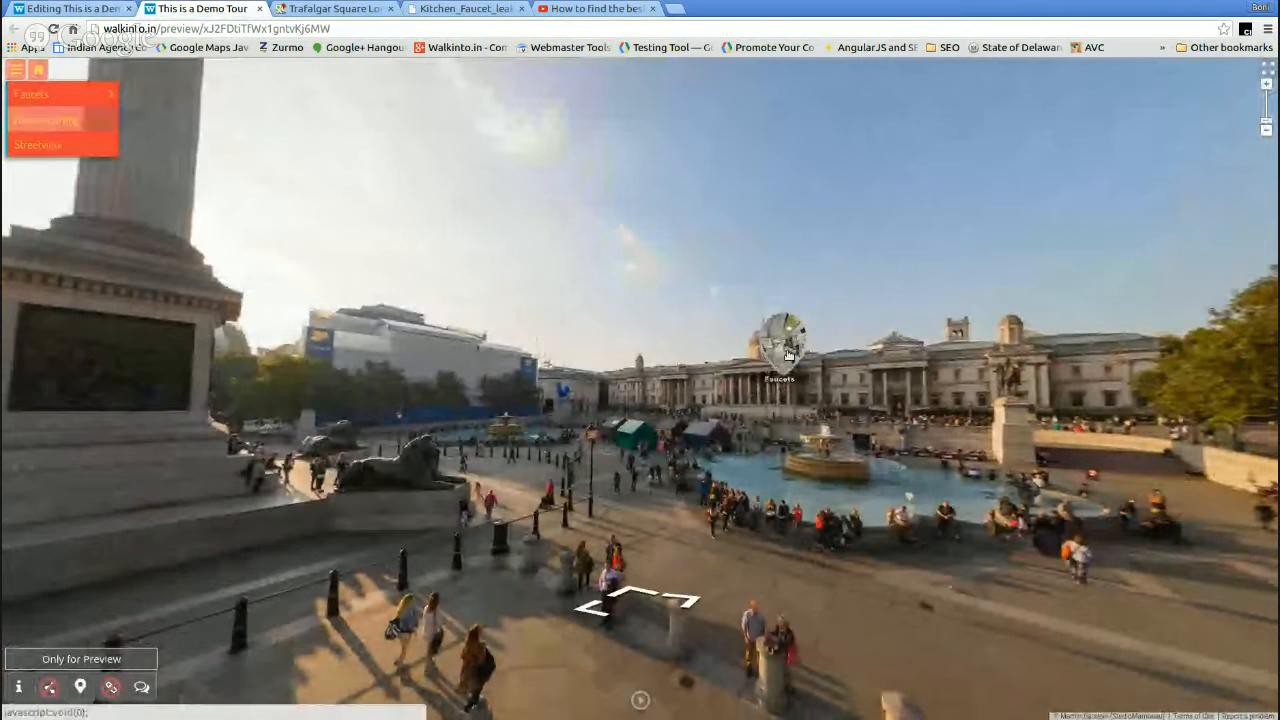
pyautogui.click(789, 352)
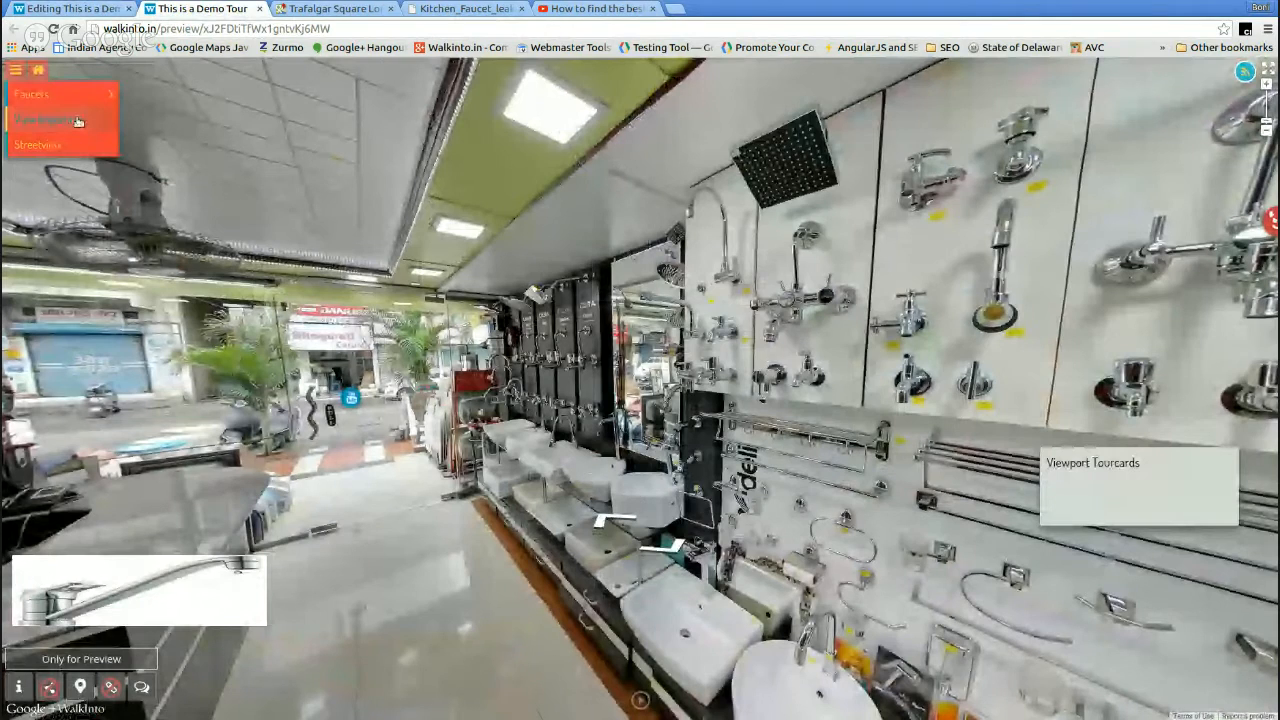
pyautogui.click(78, 121)
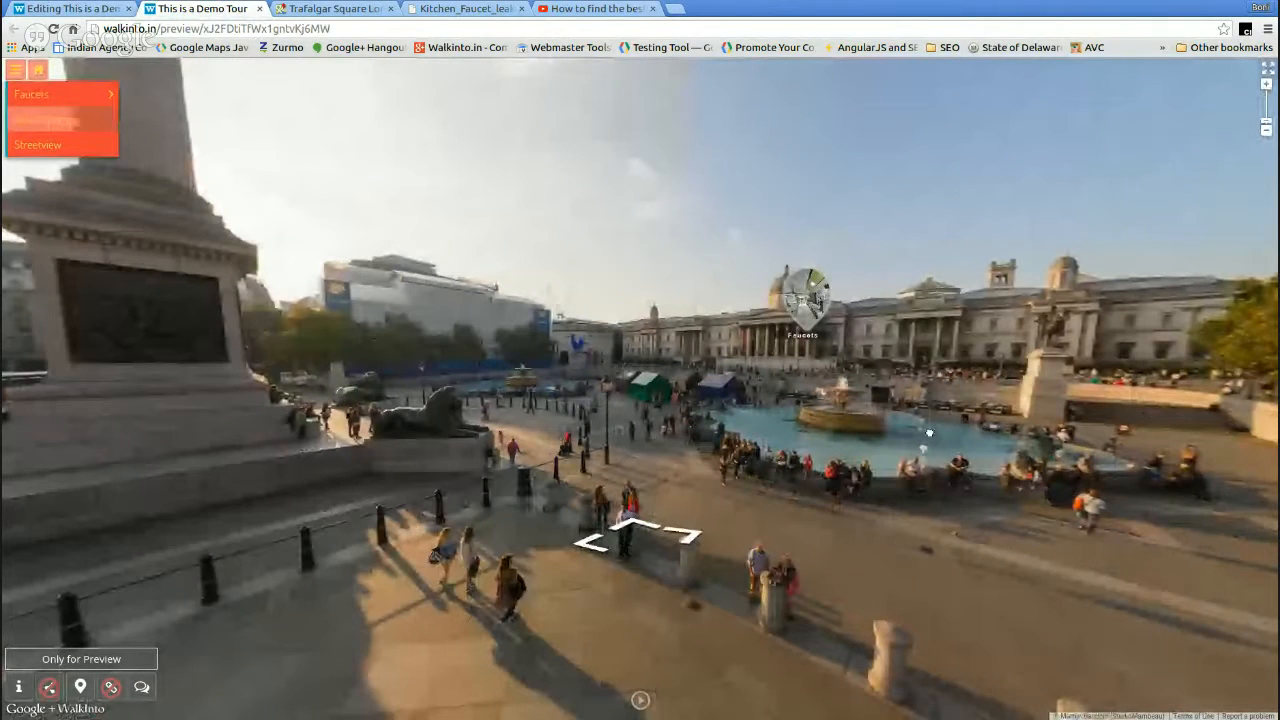
pyautogui.moveTo(929, 433); pyautogui.dragTo(868, 411)
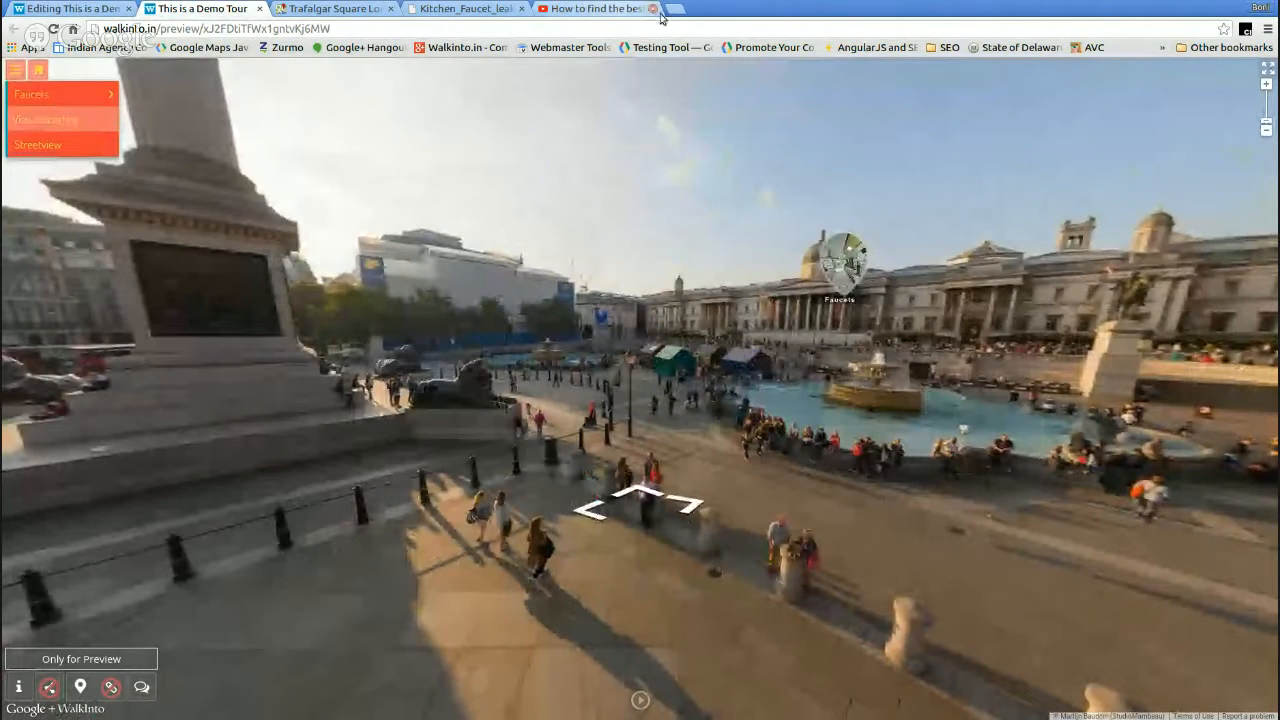
pyautogui.click(670, 10)
pyautogui.write('pl')
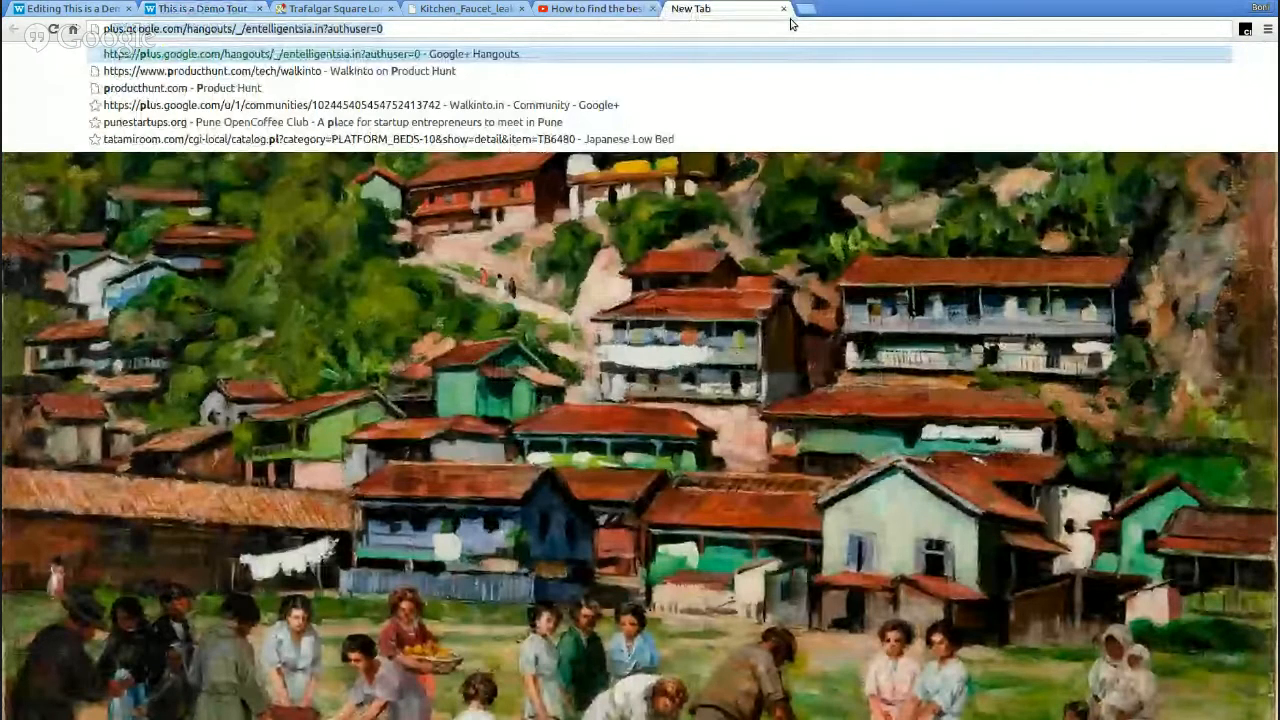
pyautogui.write('acesmobile.walkinto.in')
# - Load the profile page, scroll to the bottom, and open 'SkyView to Ground Scenes Example'
pyautogui.press('Return')
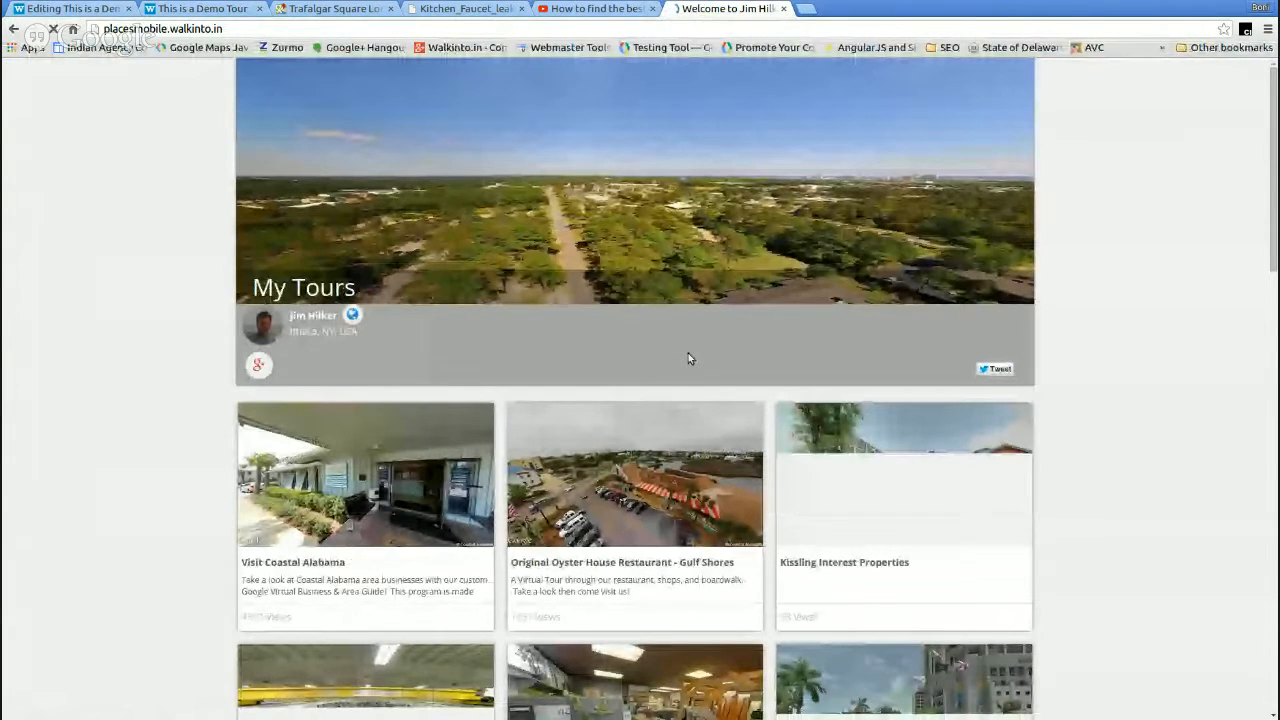
pyautogui.scroll(-4, 983, 405)
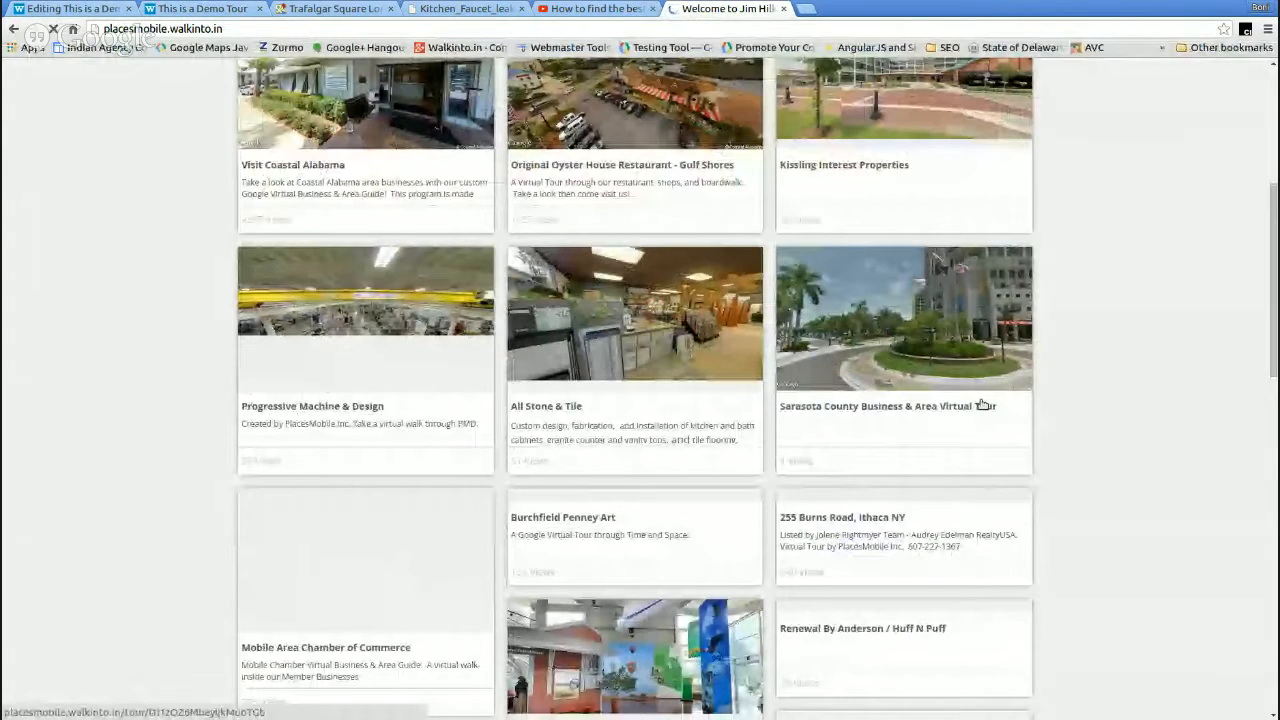
pyautogui.scroll(-5, 583, 388)
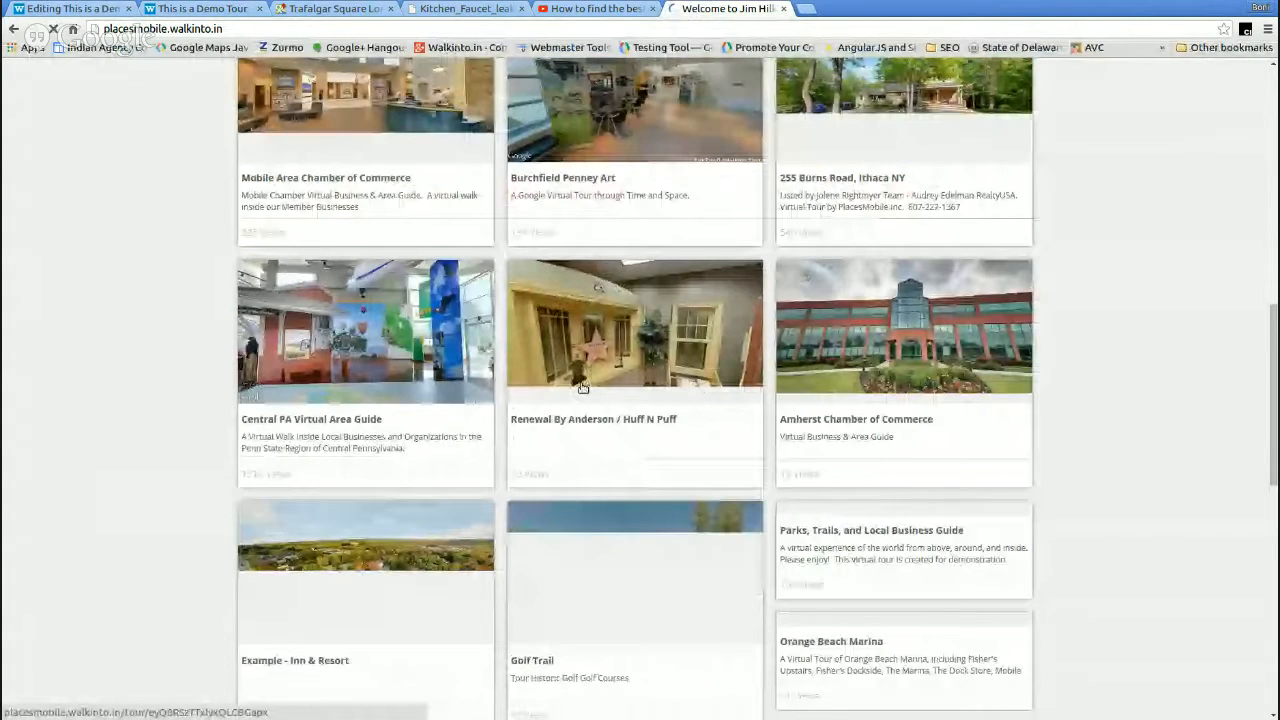
pyautogui.scroll(-4, 583, 388)
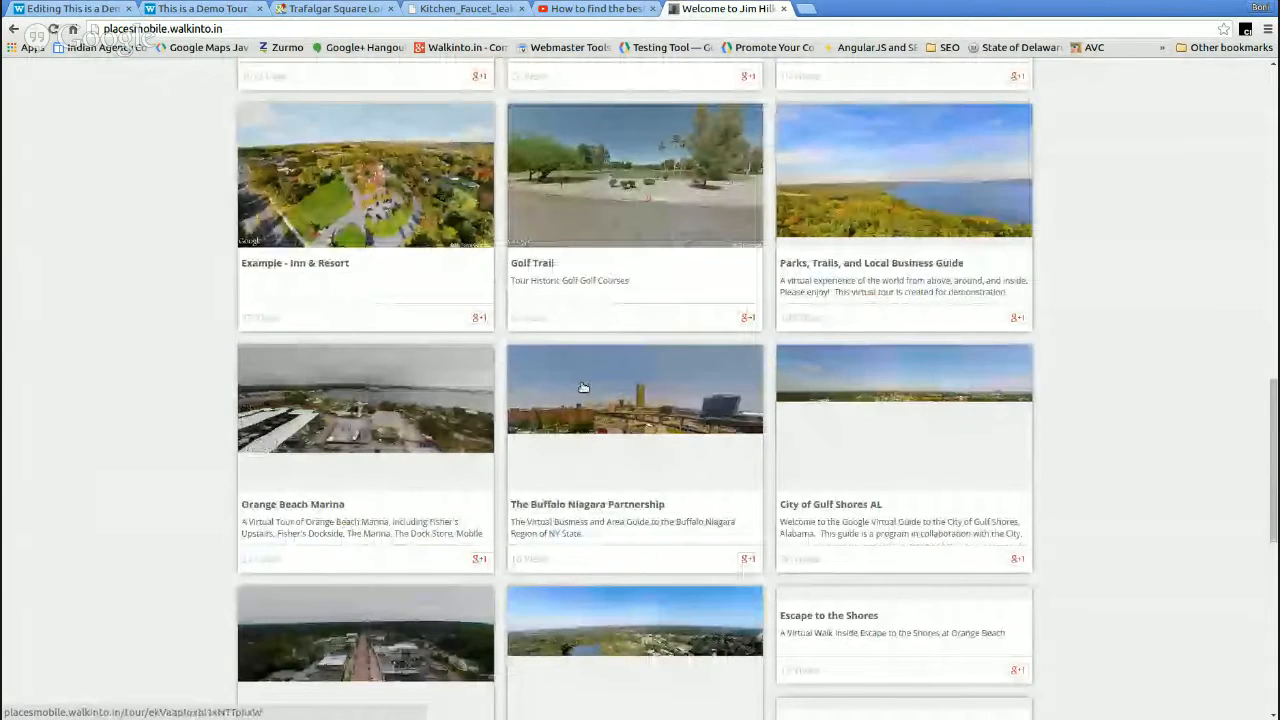
pyautogui.scroll(-1, 851, 320)
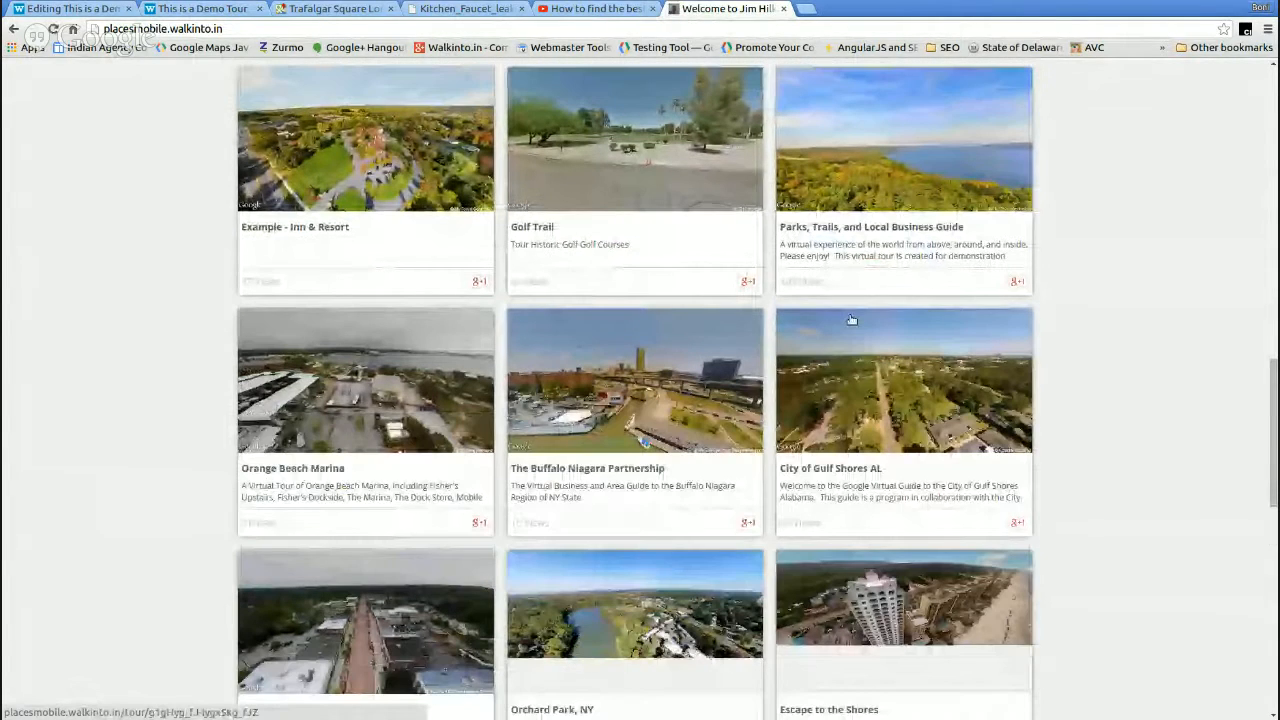
pyautogui.scroll(-3, 851, 320)
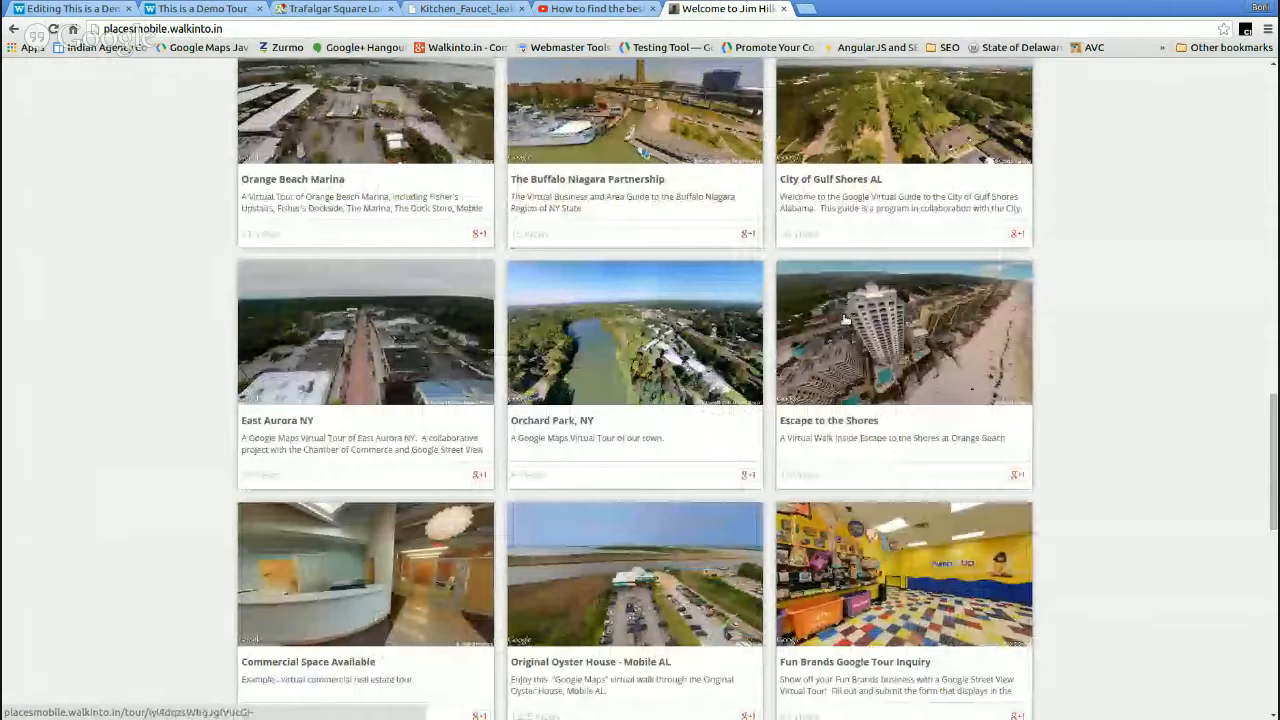
pyautogui.scroll(-5, 845, 320)
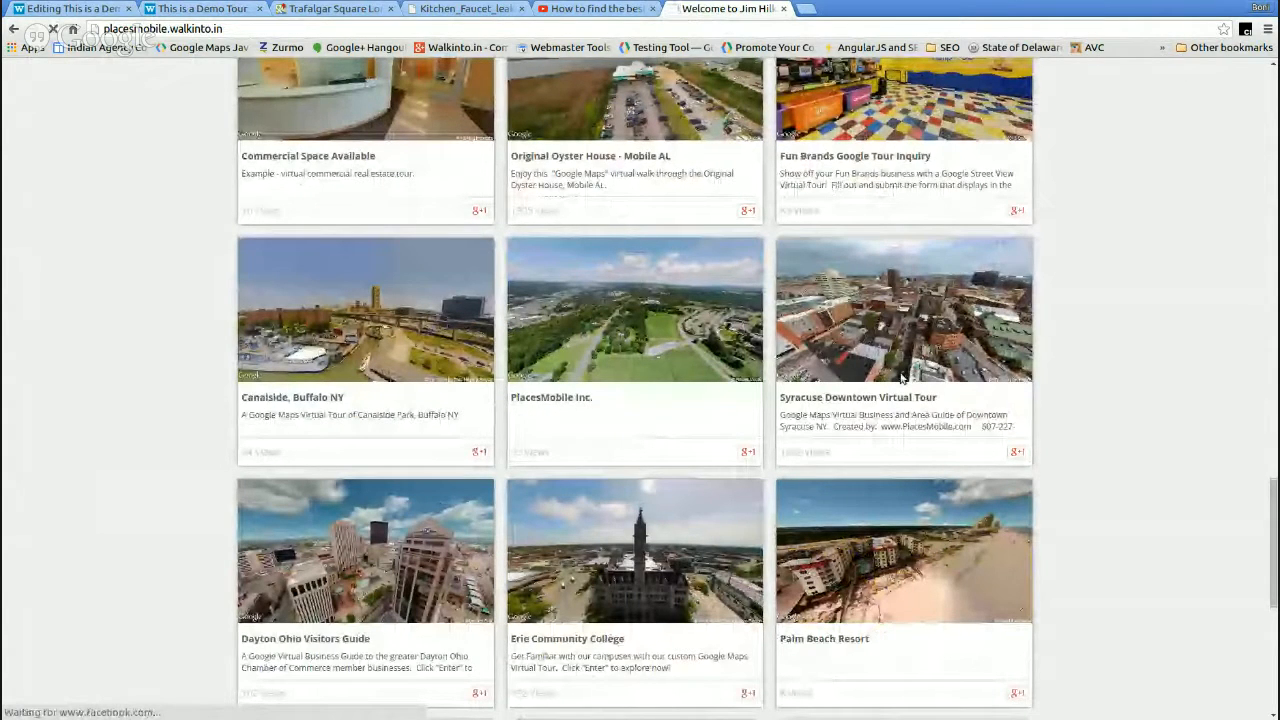
pyautogui.scroll(-5, 901, 378)
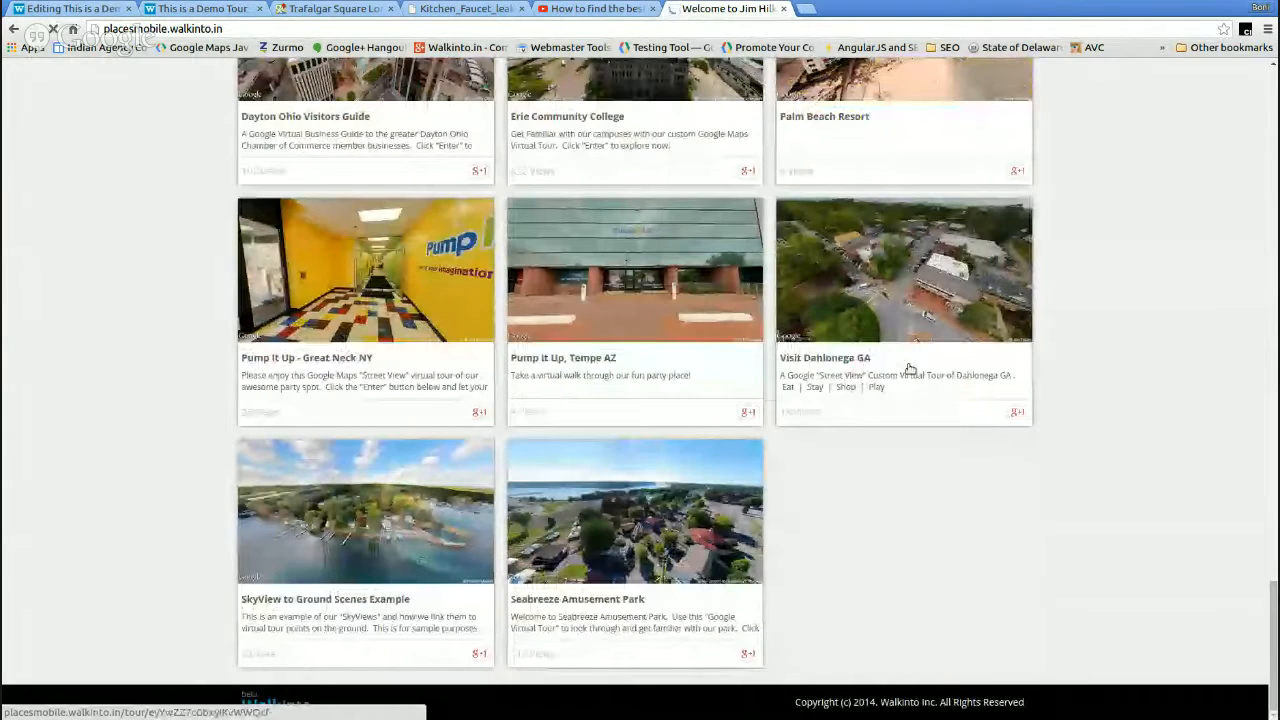
pyautogui.click(909, 367)
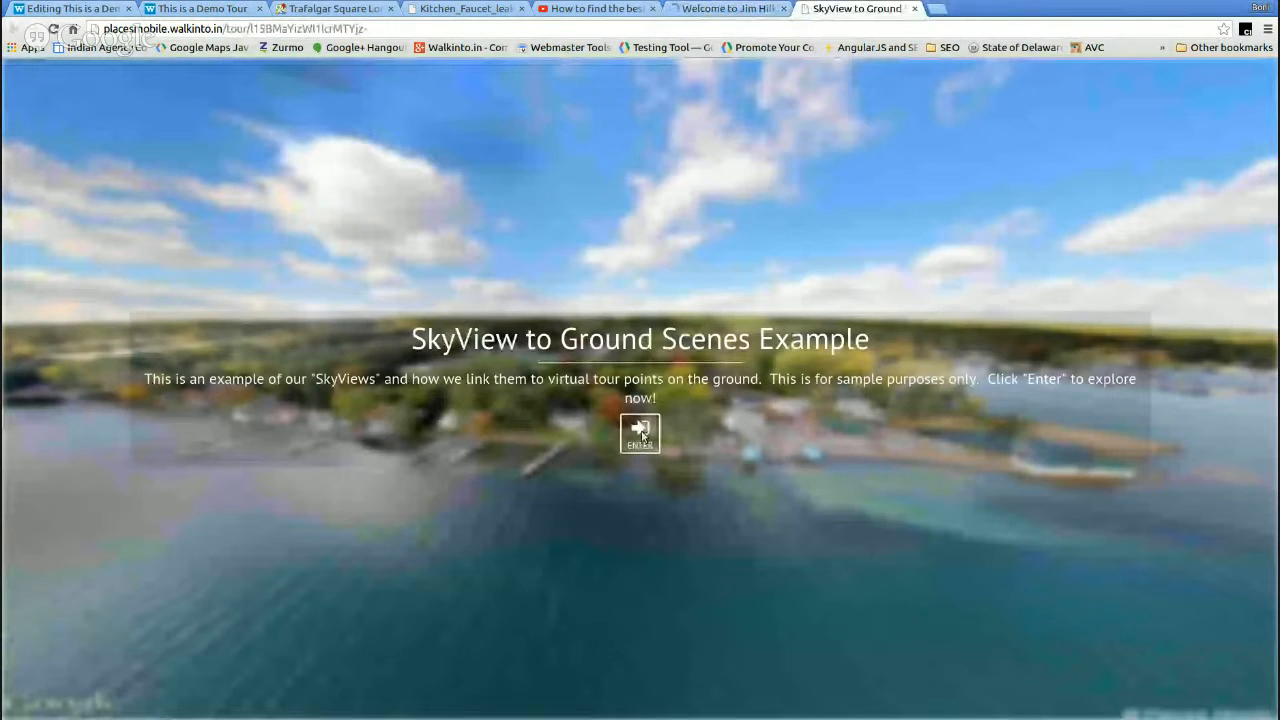
# - Enter the SkyView tour and look around its aerial lake view and The Cottage scene
pyautogui.click(641, 433)
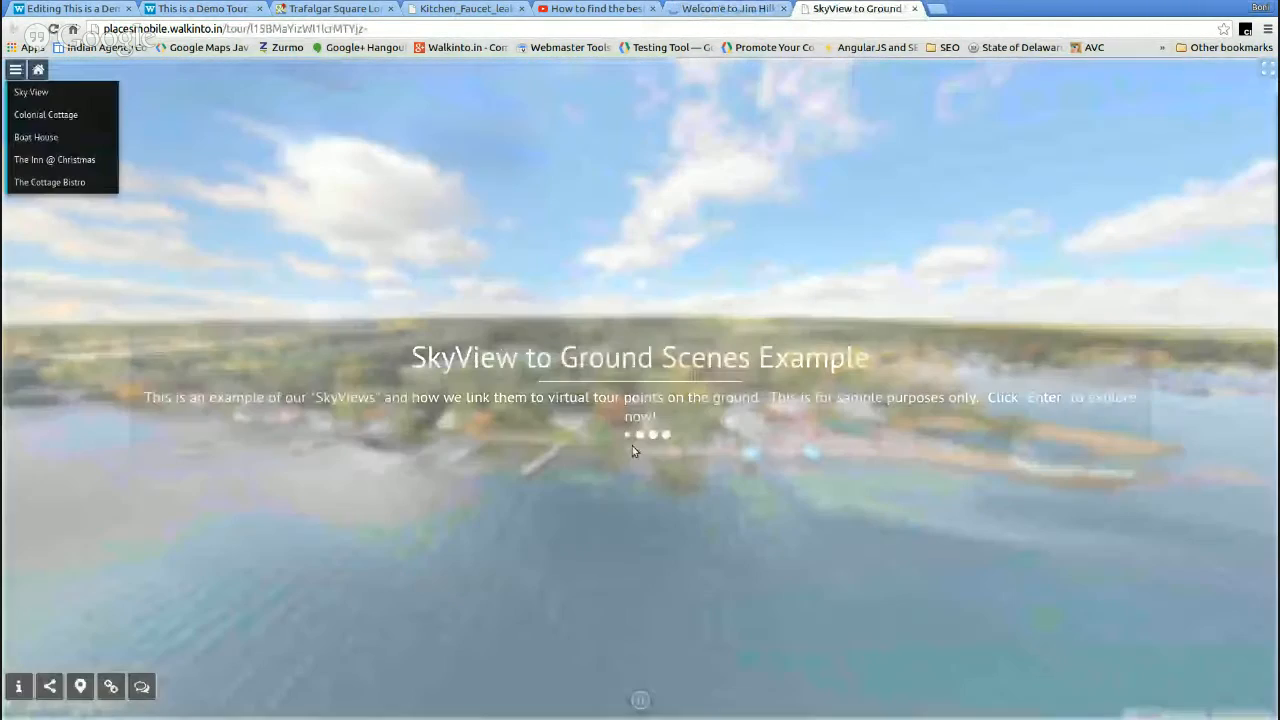
pyautogui.moveTo(632, 446); pyautogui.dragTo(562, 205)
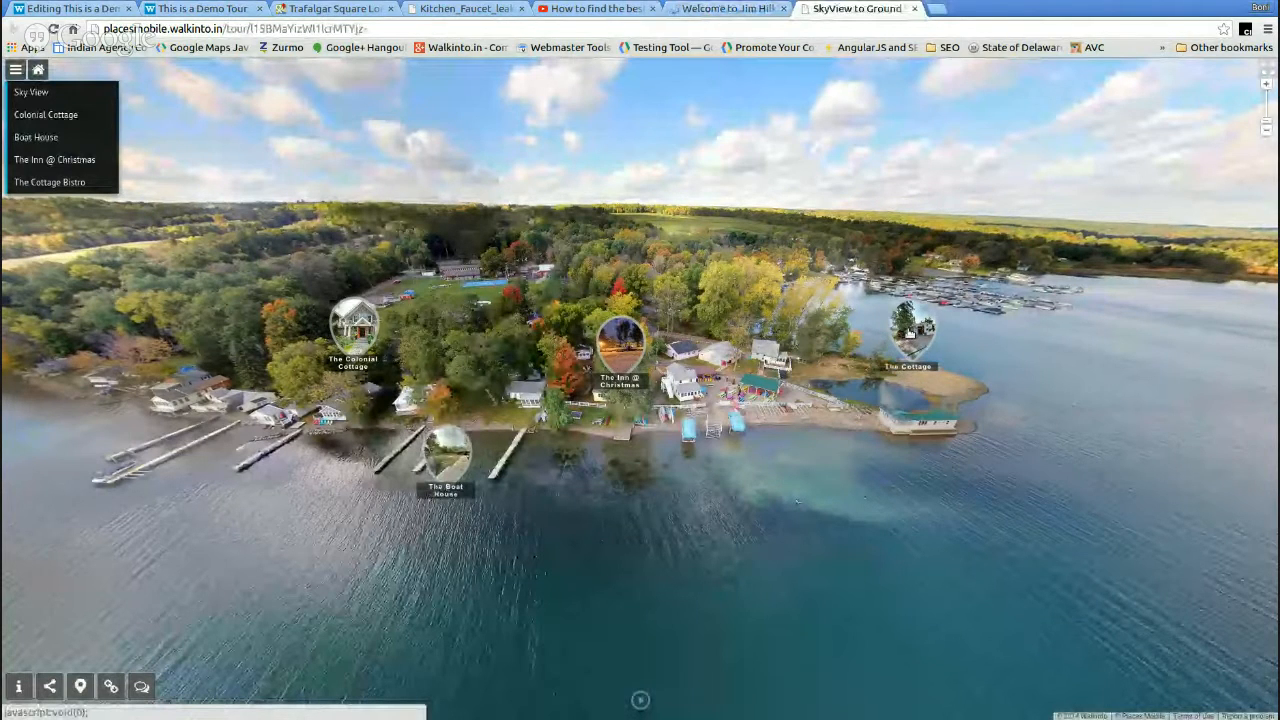
pyautogui.click(908, 330)
pyautogui.moveTo(908, 330); pyautogui.dragTo(378, 392)
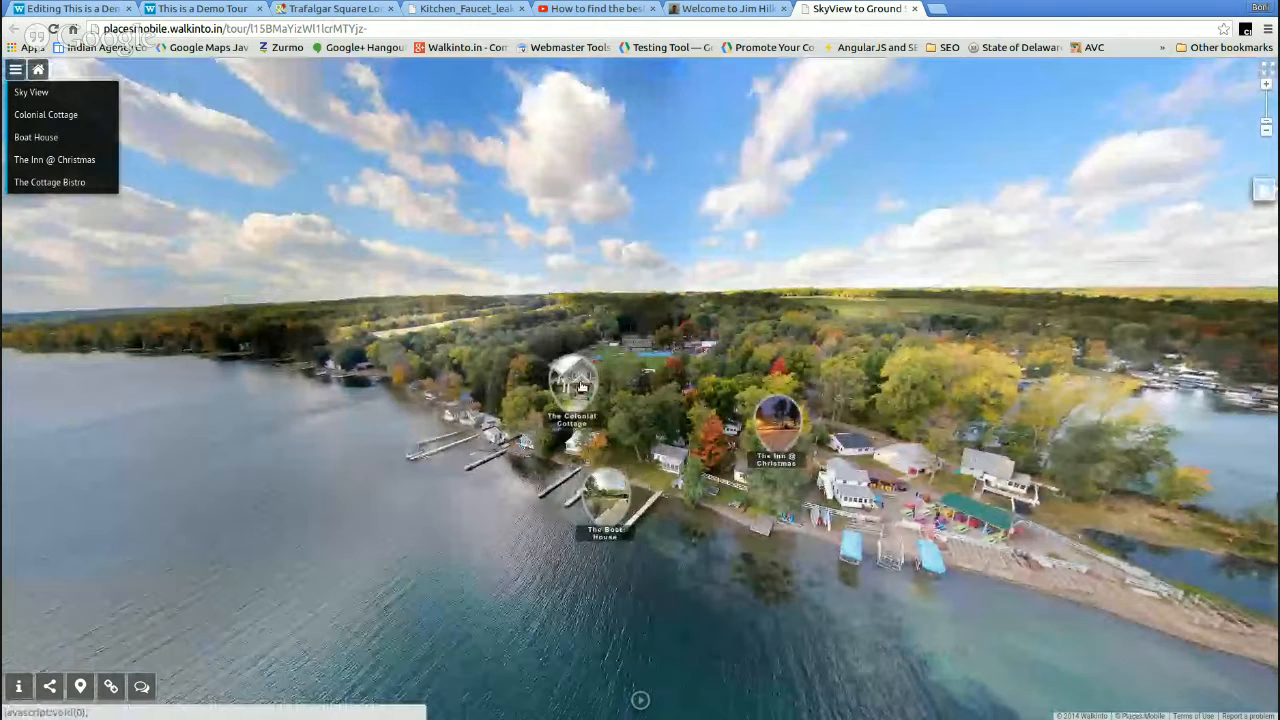
# - View The Inn @ Christmas scene, return to Sky View, then go back to the demo tour editor
pyautogui.click(778, 419)
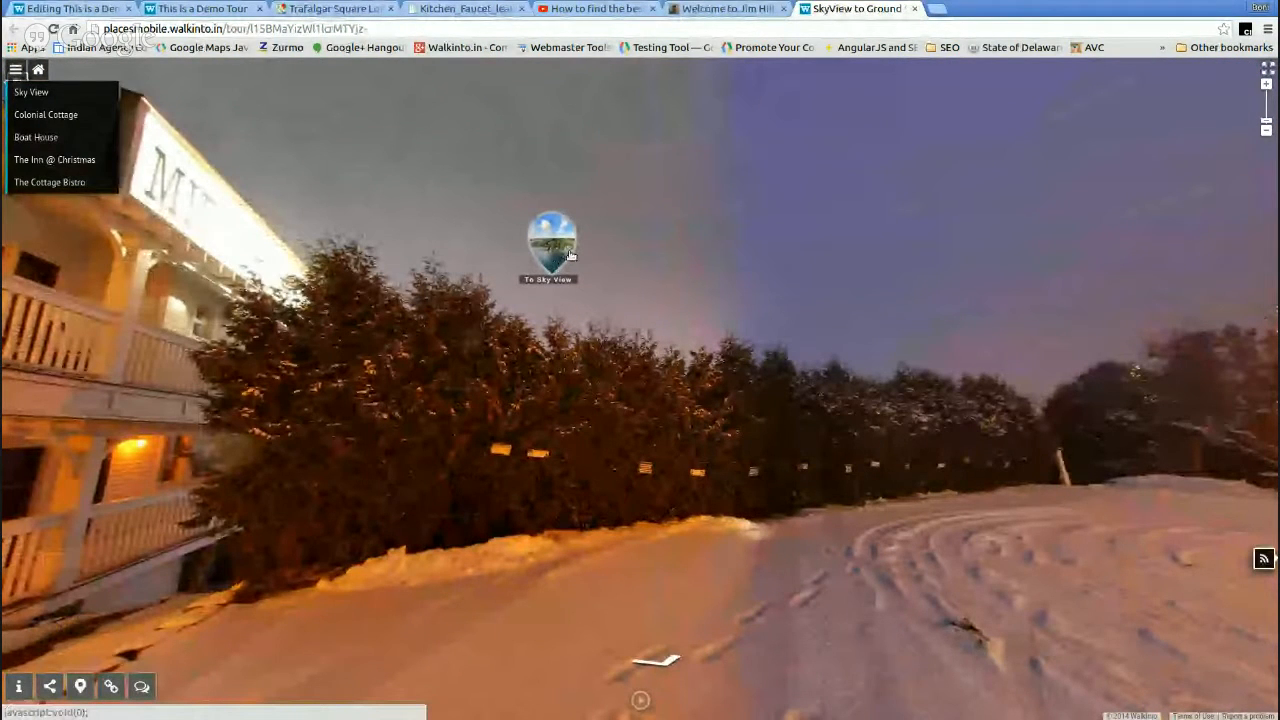
pyautogui.moveTo(571, 256); pyautogui.dragTo(738, 280)
pyautogui.click(738, 275)
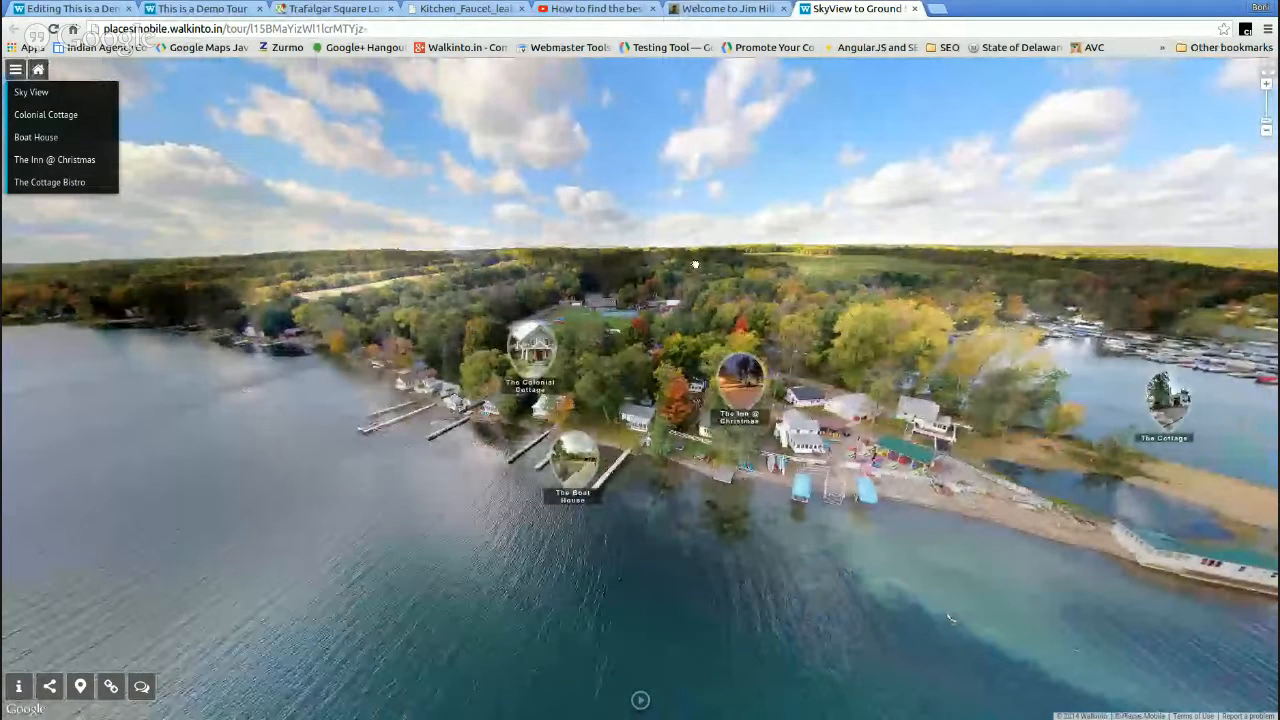
pyautogui.click(98, 9)
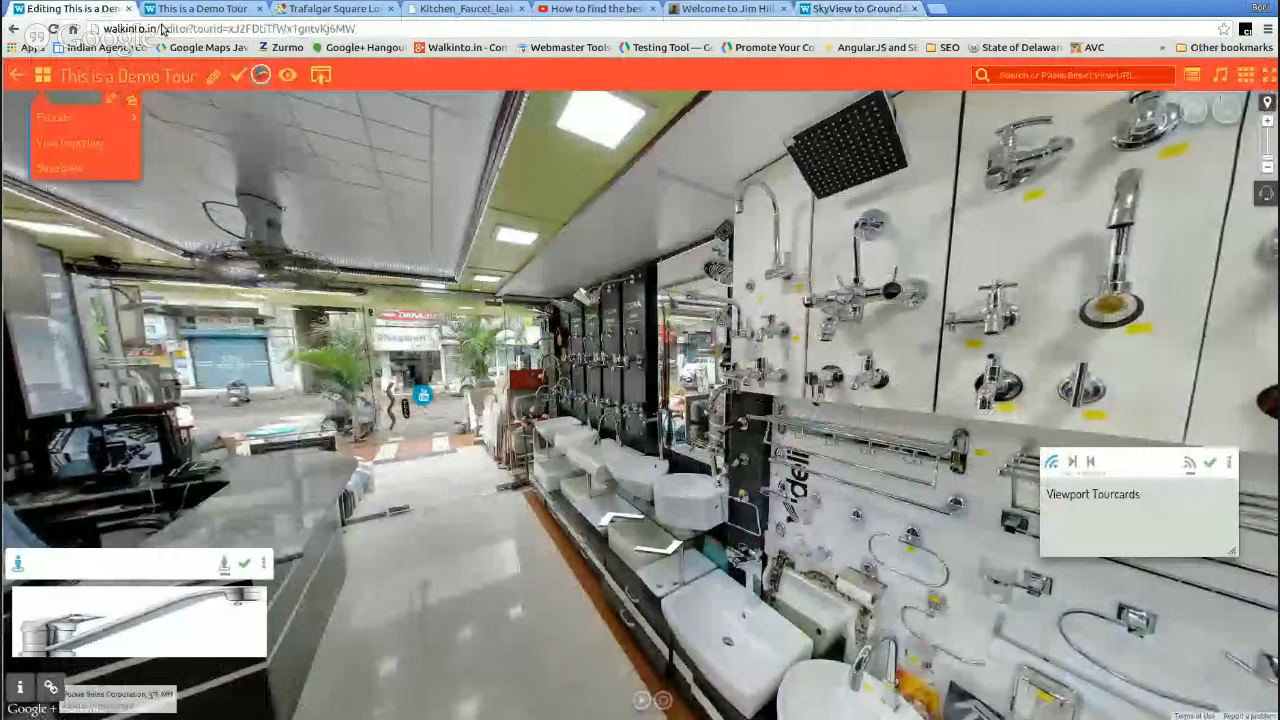
# - On the View Importing scene, set the Faucets link's opacity to maximum and save it
pyautogui.click(70, 143)
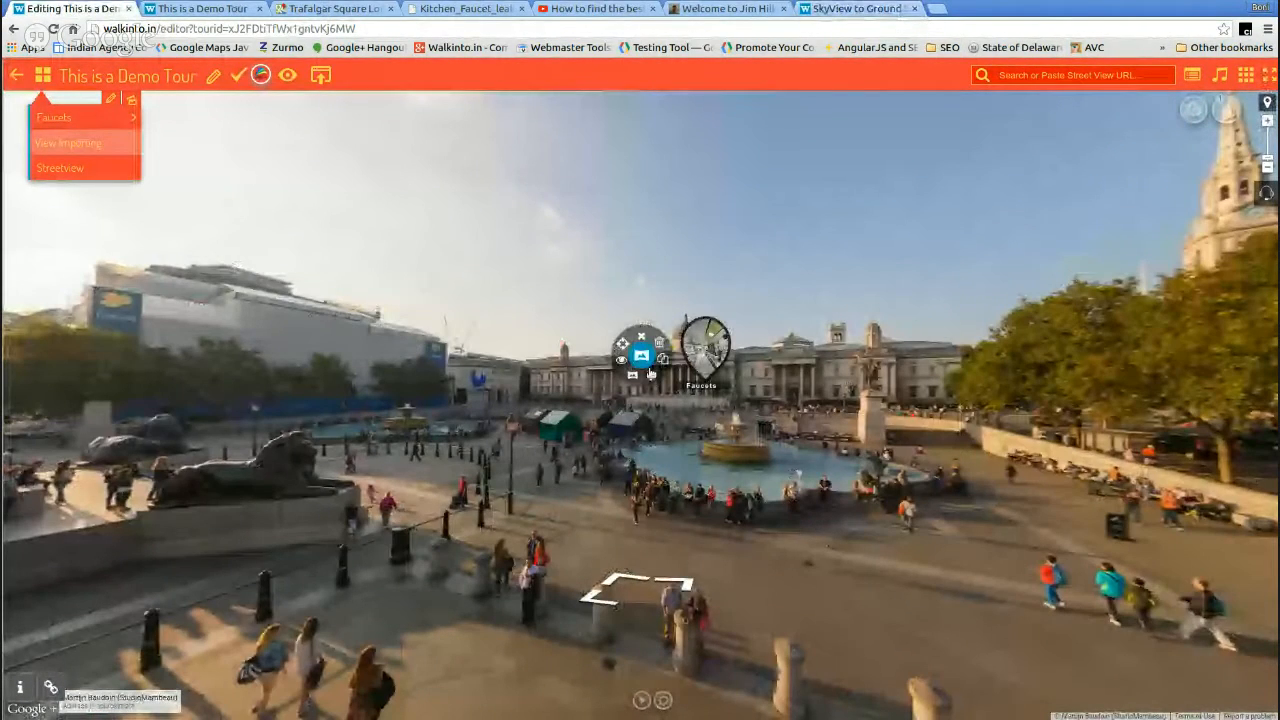
pyautogui.click(650, 373)
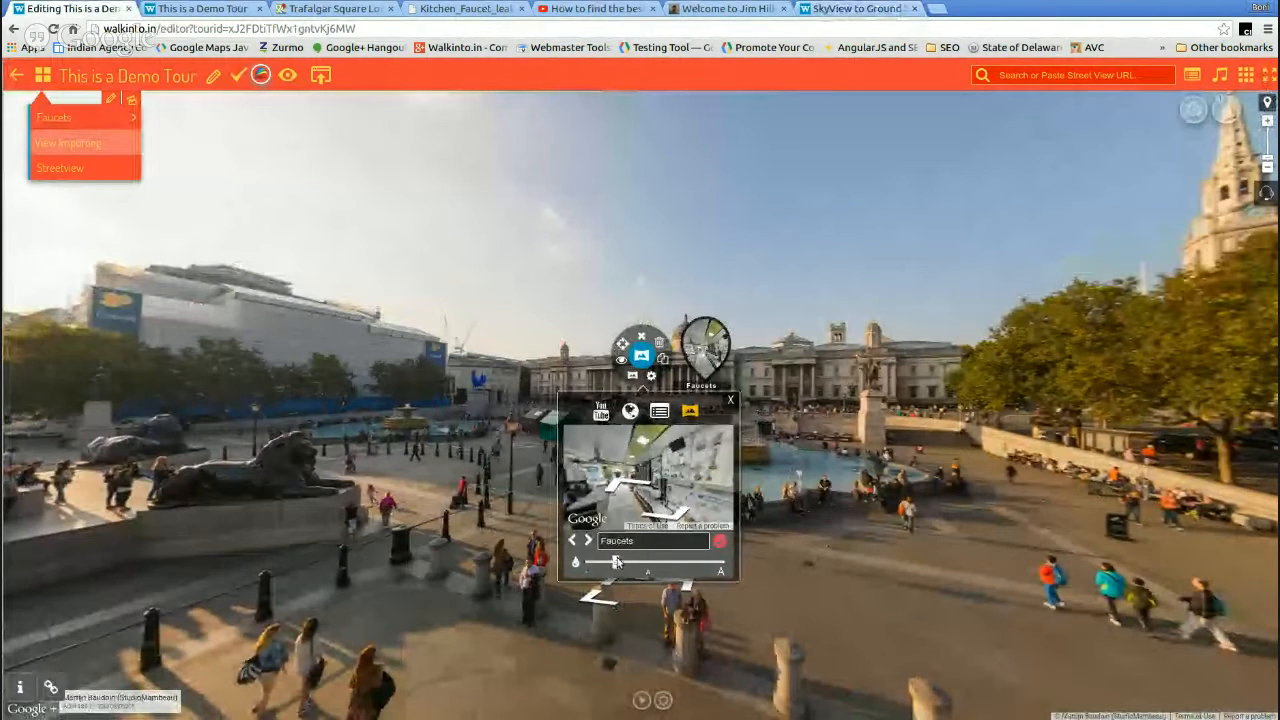
pyautogui.click(719, 541)
pyautogui.moveTo(650, 560); pyautogui.dragTo(720, 562)
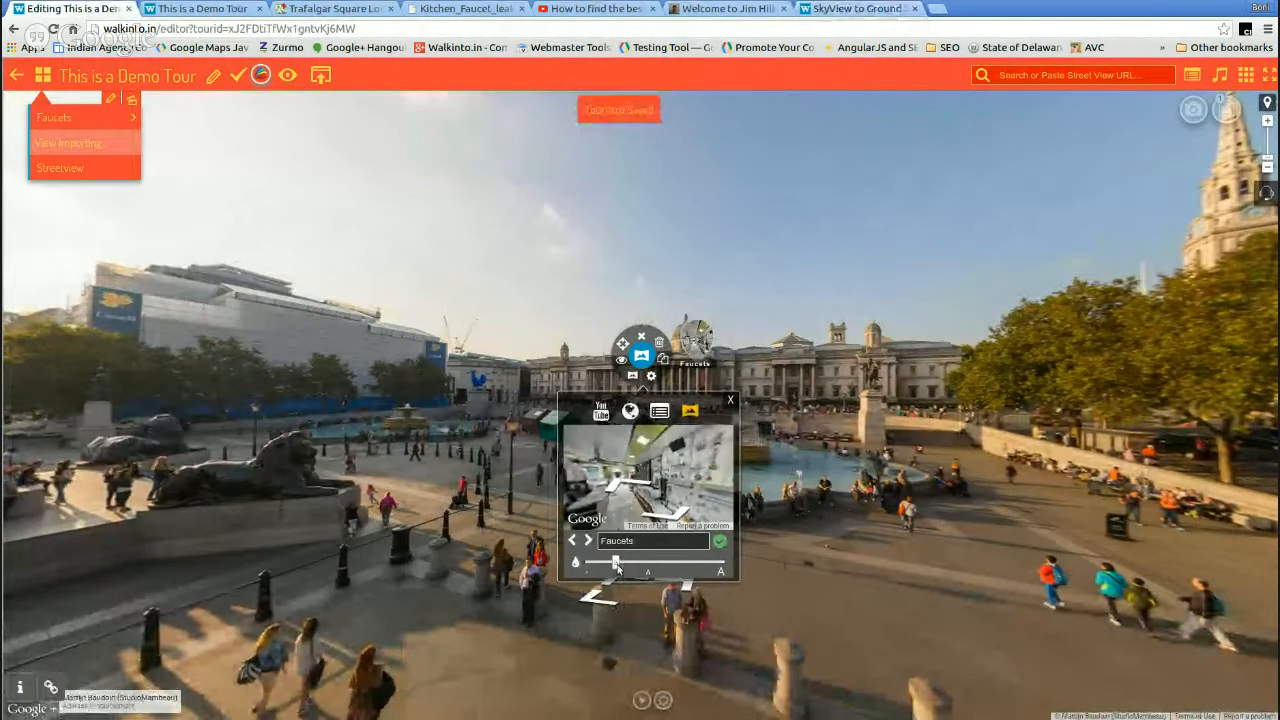
pyautogui.click(719, 542)
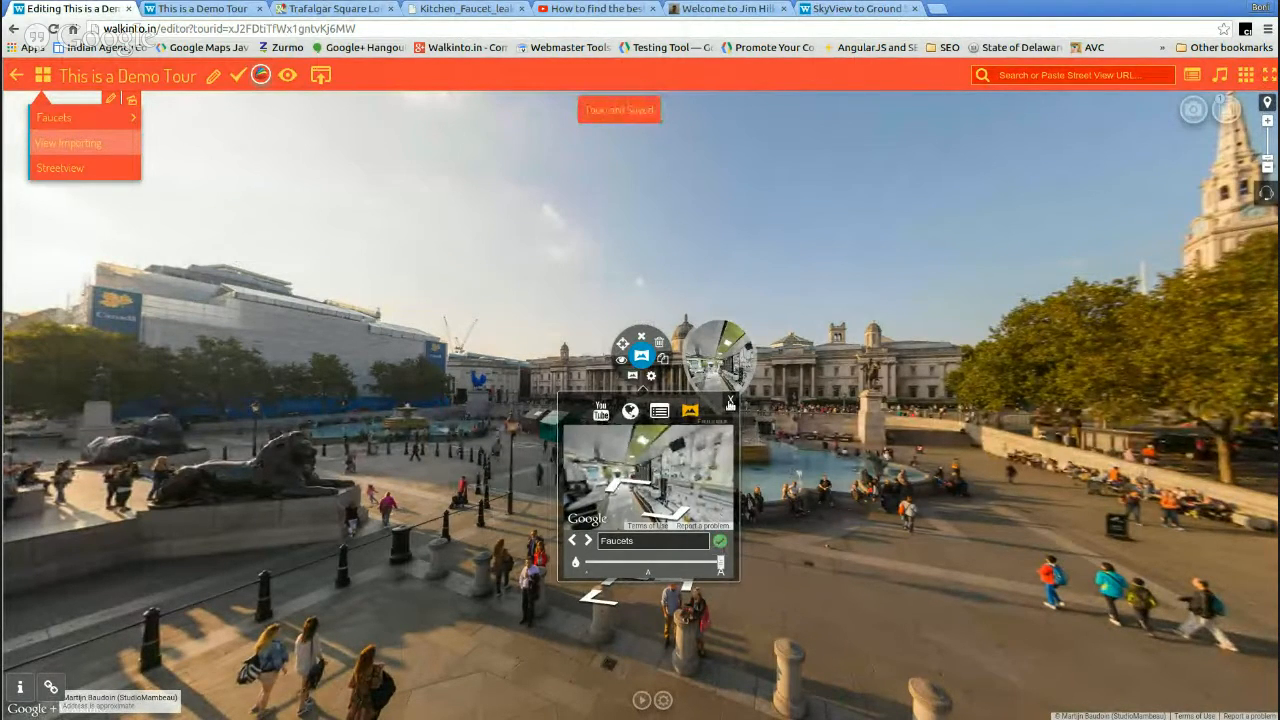
pyautogui.click(731, 402)
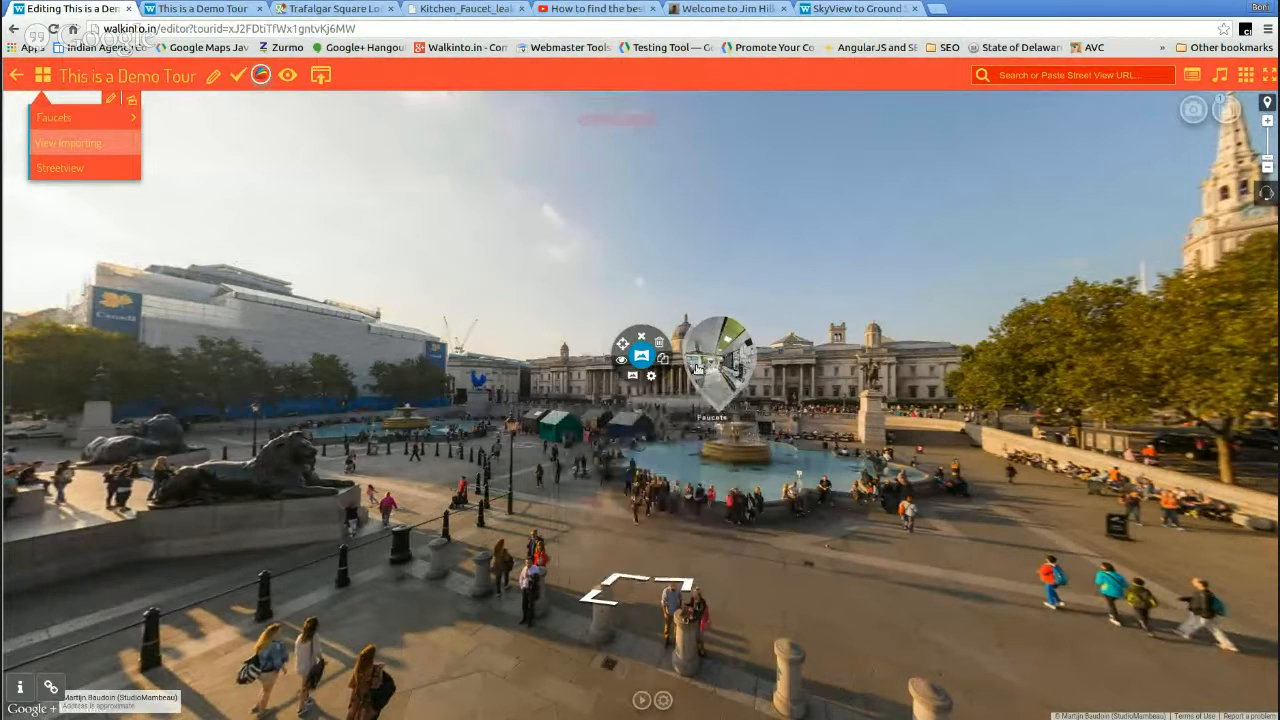
# - Move the Faucets link beside the base of the column and save the tourcard
pyautogui.moveTo(847, 160)
pyautogui.mouseDown()
pyautogui.moveTo(803, 179)
pyautogui.moveTo(867, 175)
pyautogui.mouseUp()
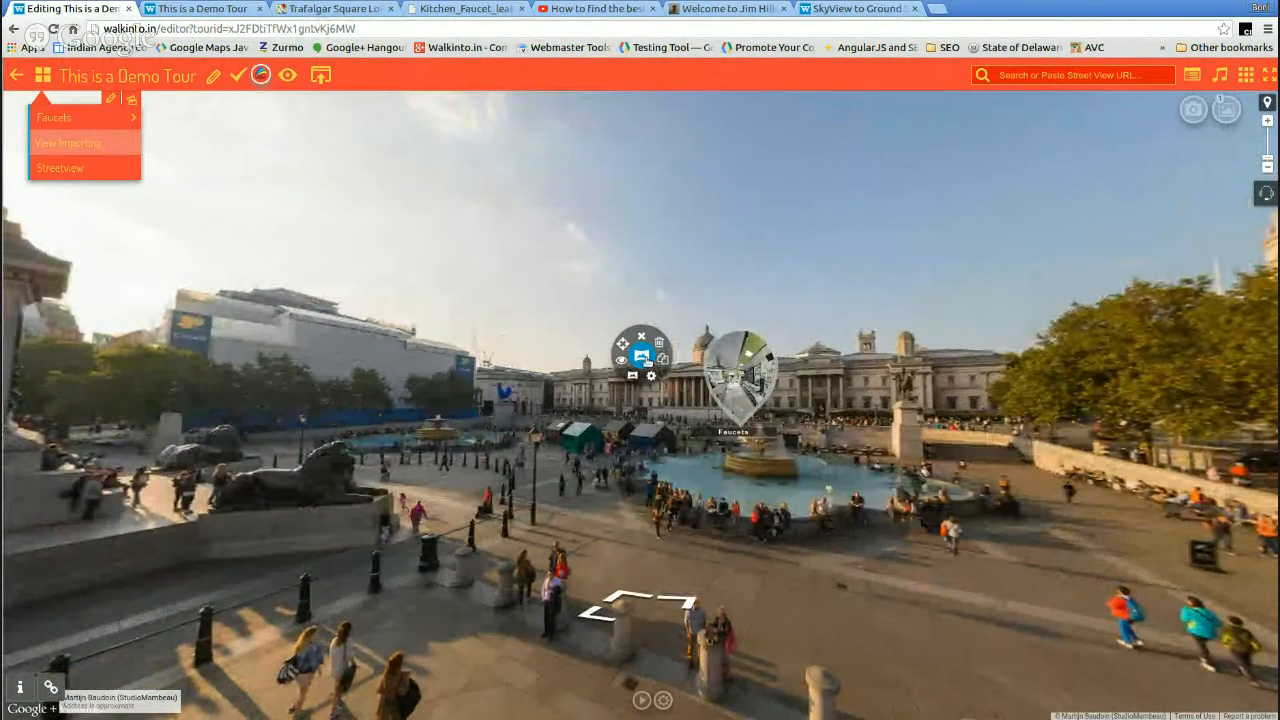
pyautogui.click(623, 344)
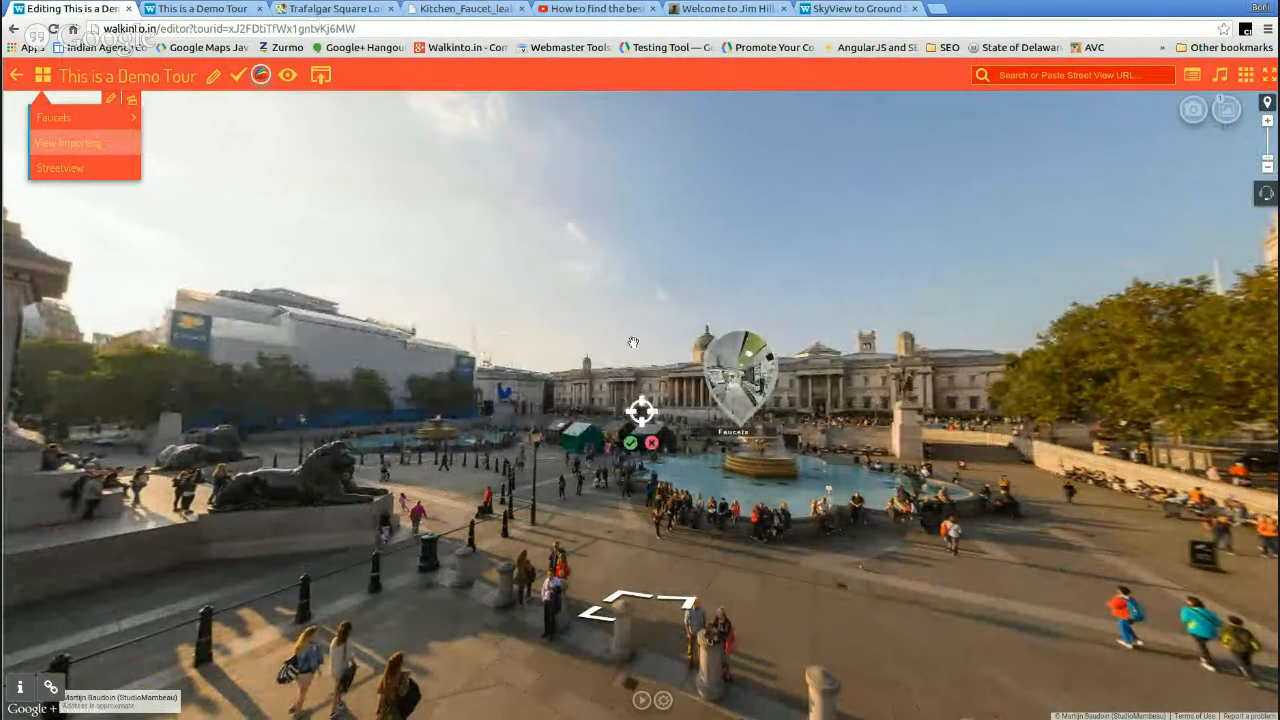
pyautogui.moveTo(921, 305); pyautogui.dragTo(992, 552)
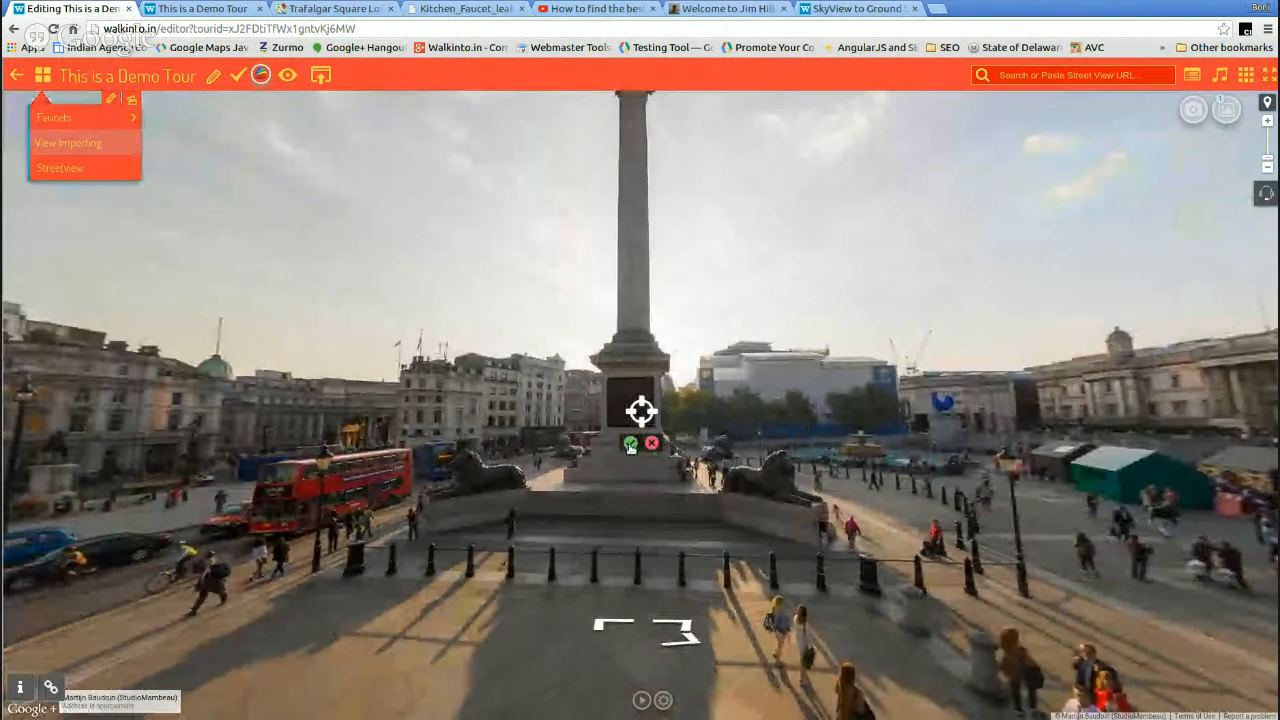
pyautogui.click(630, 442)
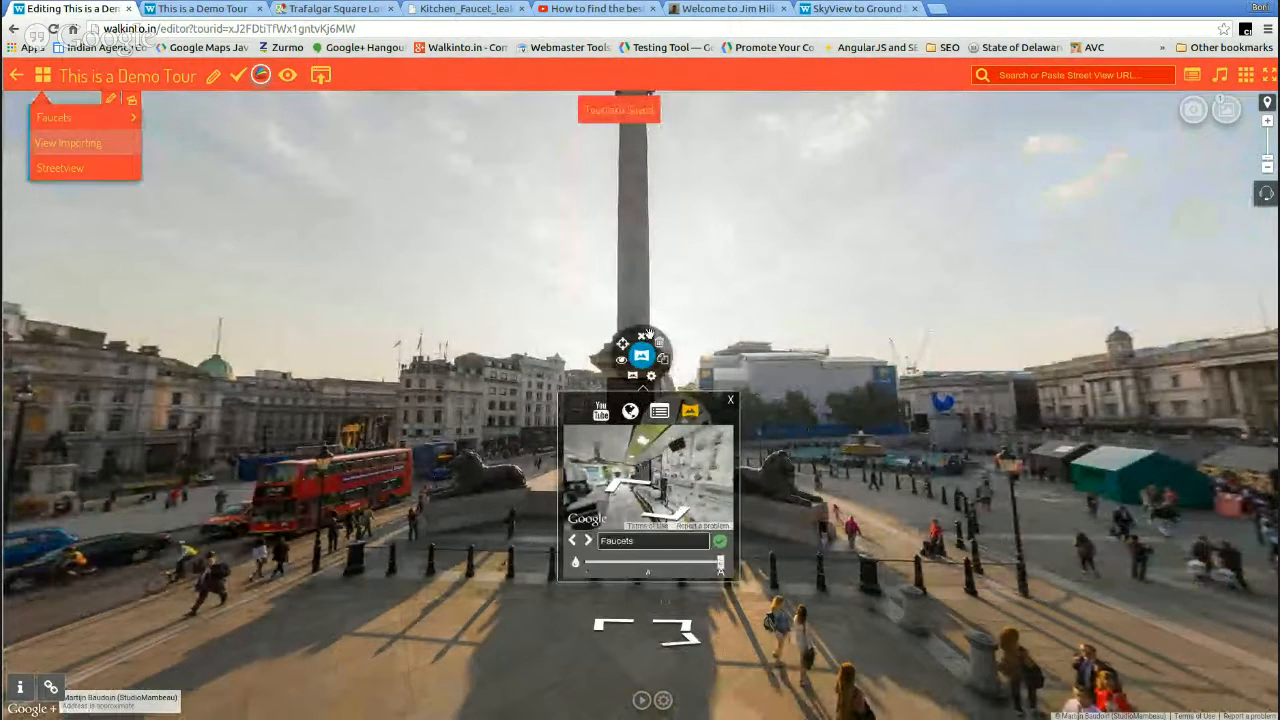
pyautogui.click(718, 543)
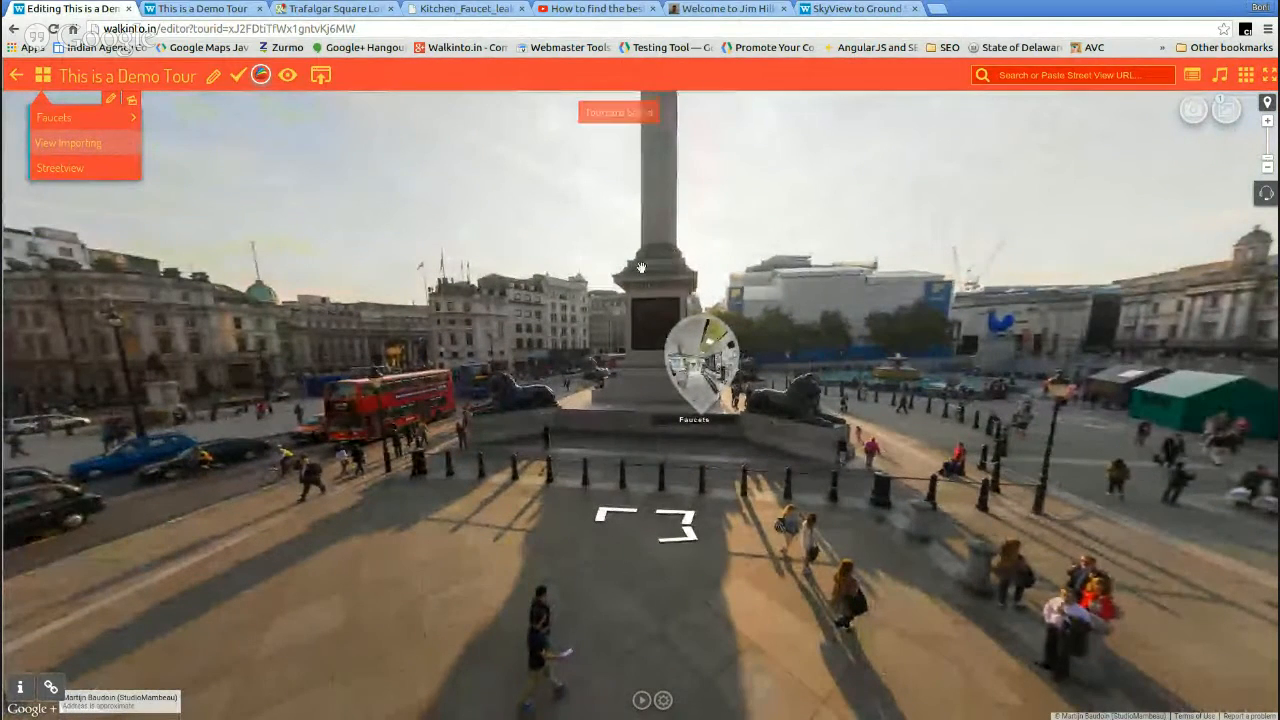
pyautogui.moveTo(641, 267); pyautogui.dragTo(698, 315)
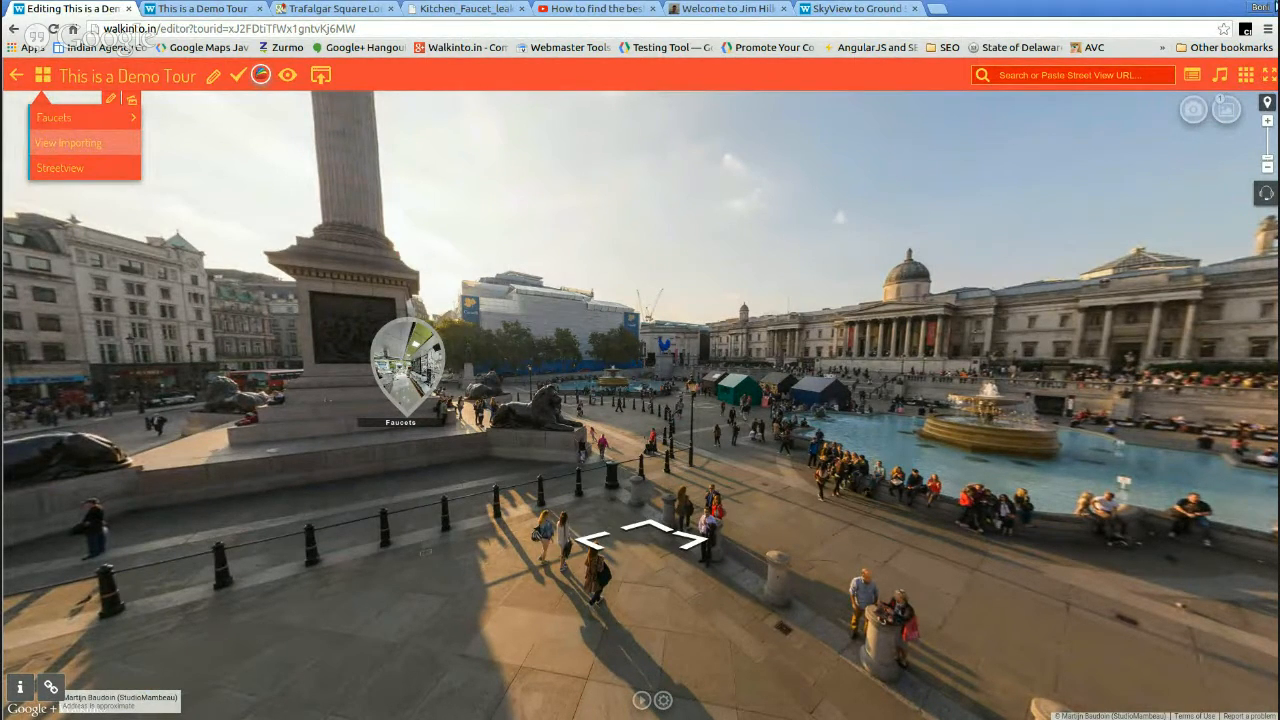
# - Uncheck Google+ comments, Facebook comments, Show Location Map and Show Profile, then open the preview
pyautogui.click(1248, 79)
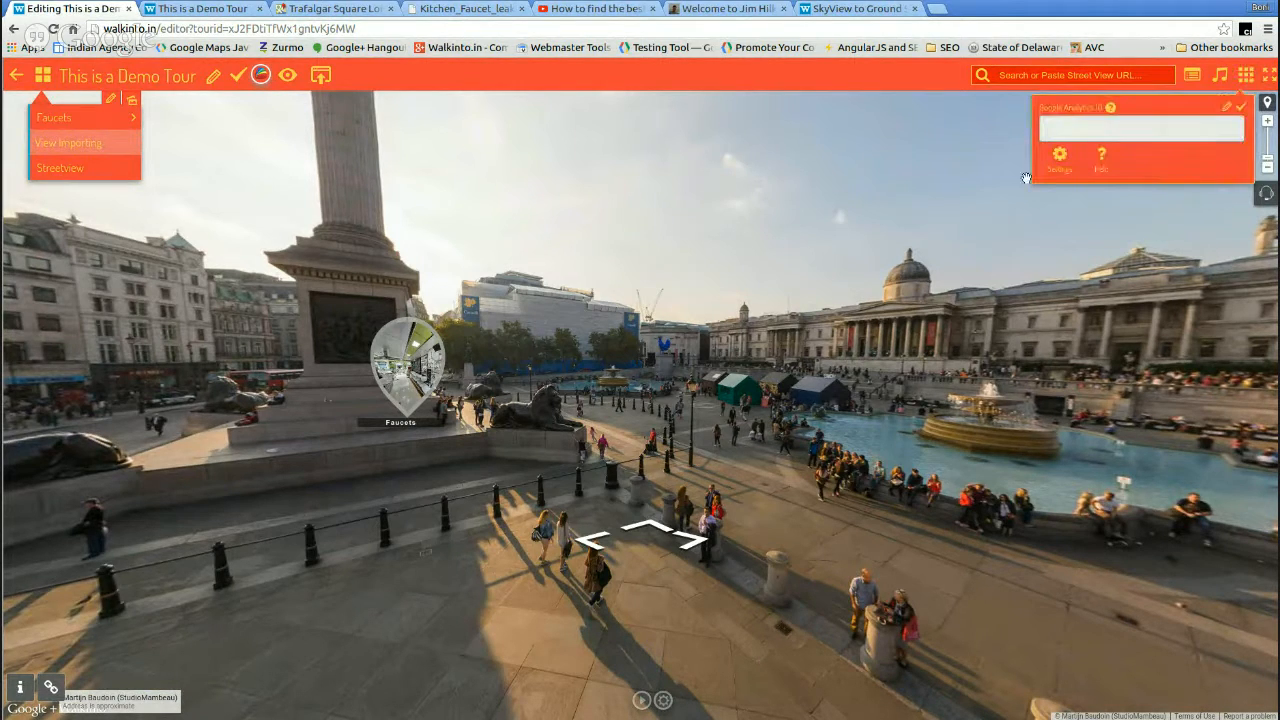
pyautogui.click(1060, 158)
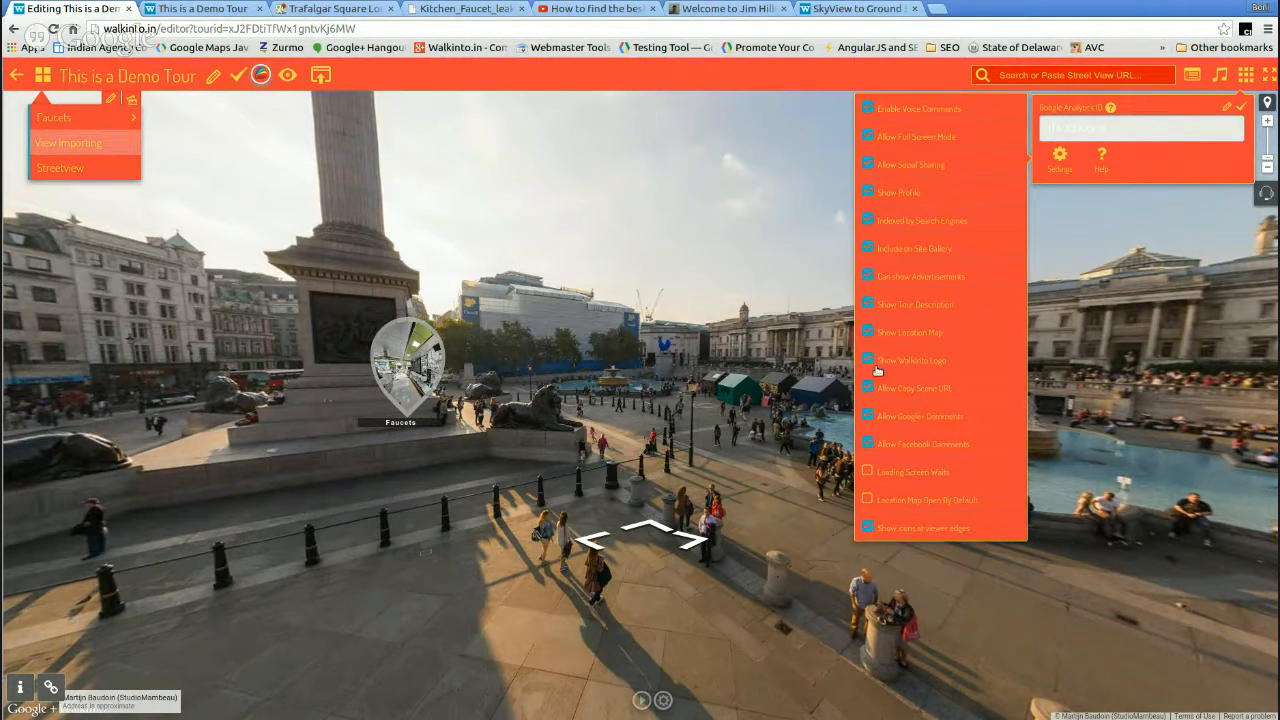
pyautogui.click(868, 415)
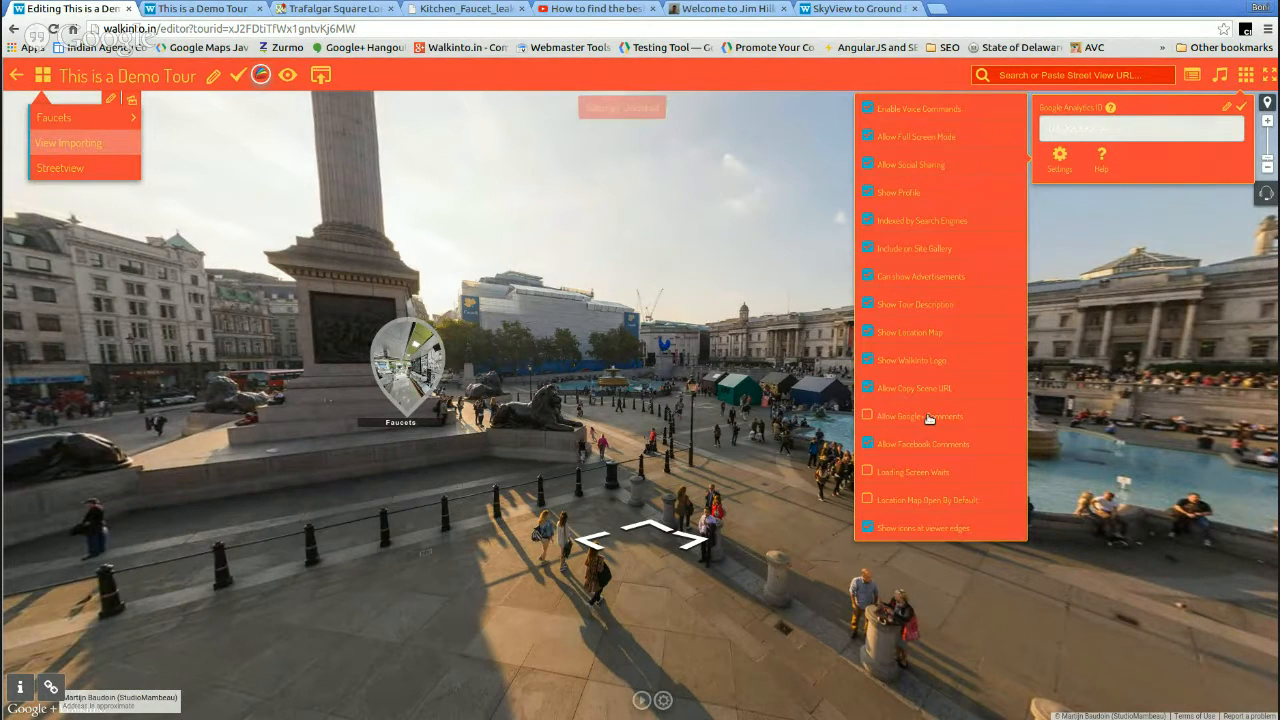
pyautogui.click(877, 445)
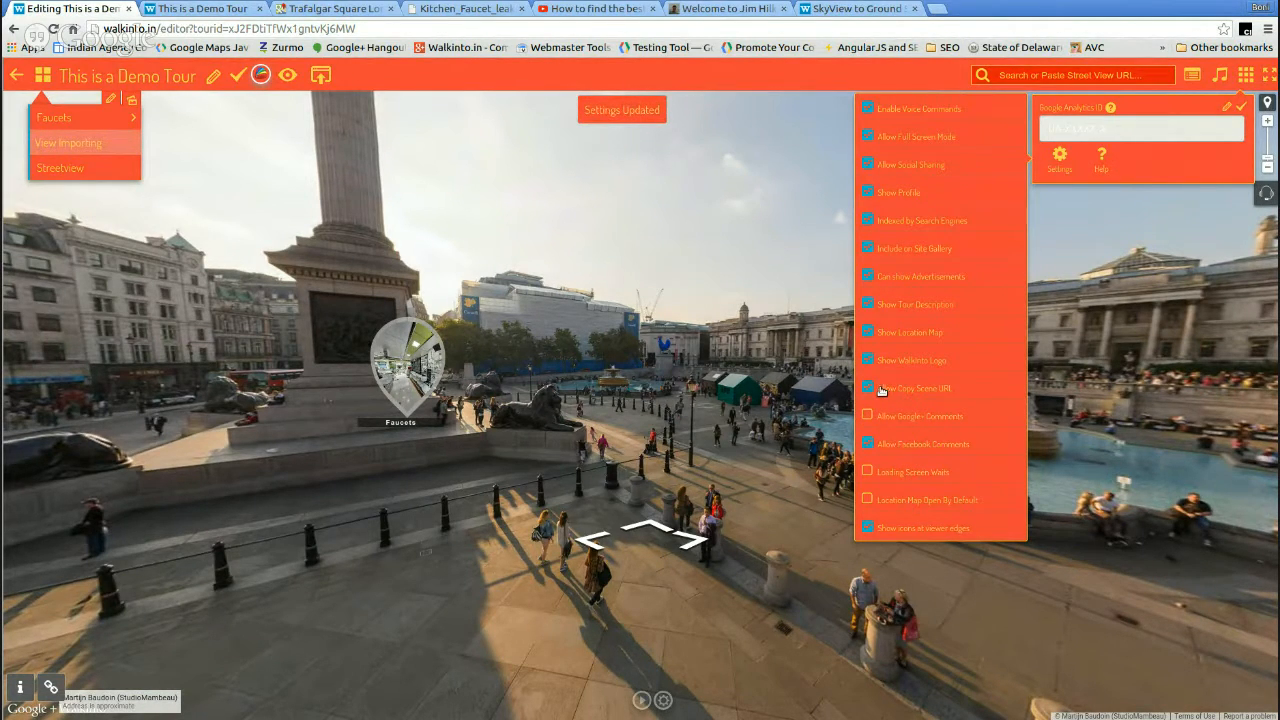
pyautogui.click(867, 332)
pyautogui.click(869, 306)
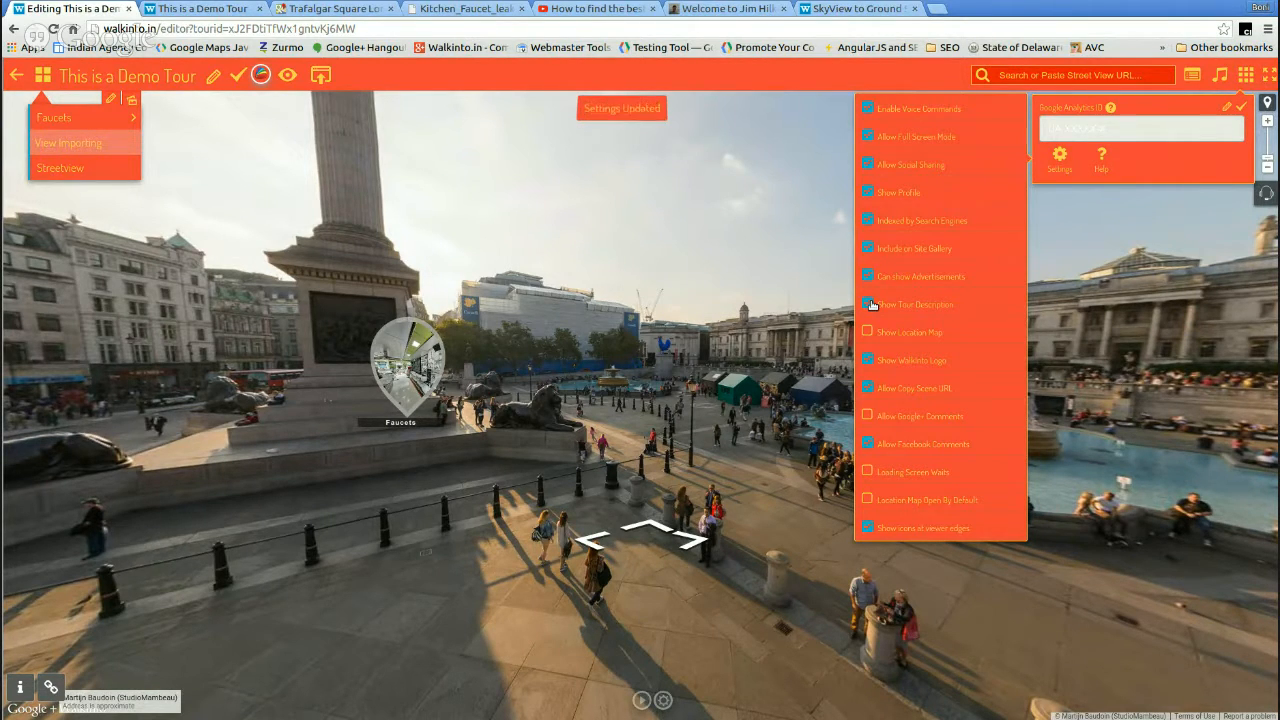
pyautogui.click(867, 191)
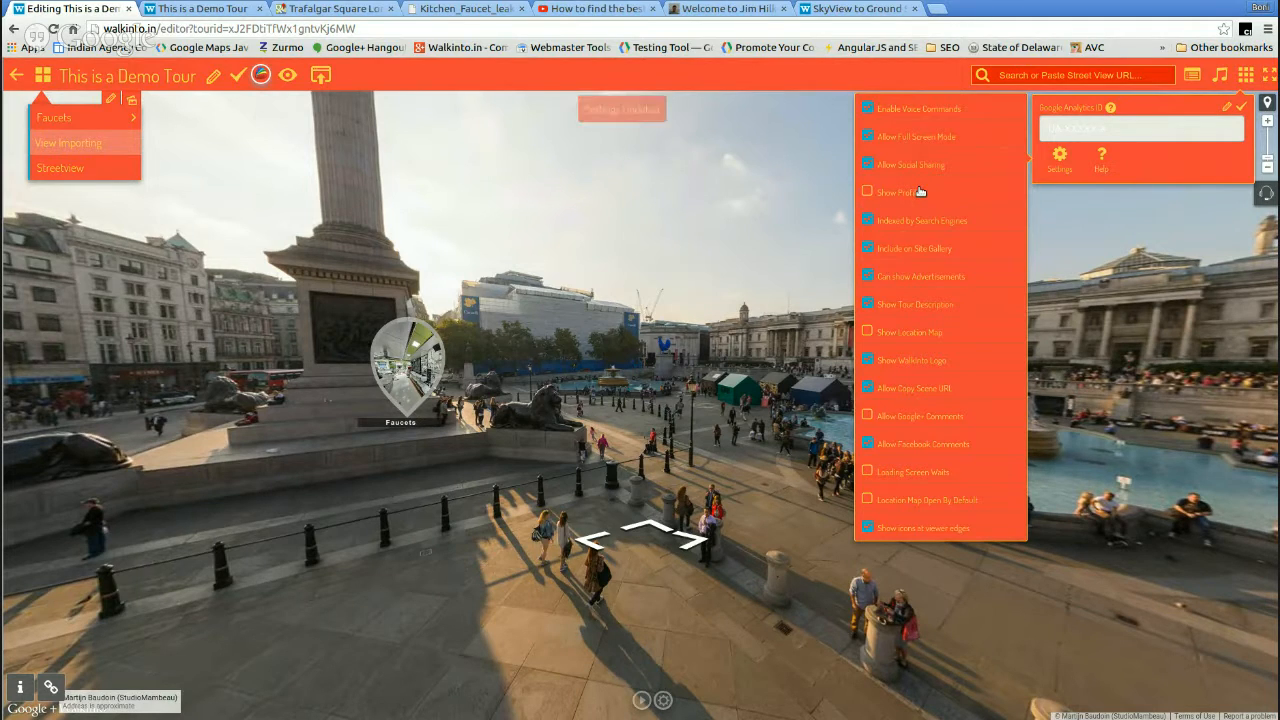
pyautogui.click(221, 11)
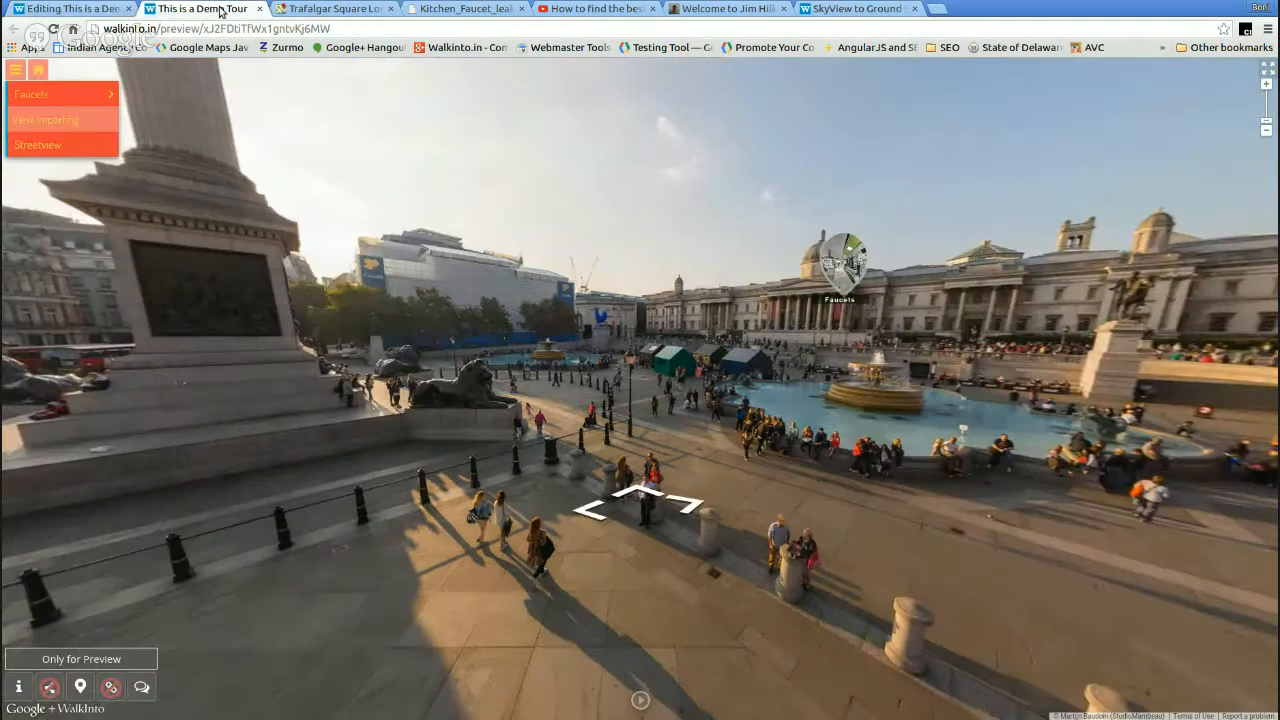
# - Reload the preview and check its comments panel, then close the tour options list in the editor
pyautogui.click(52, 29)
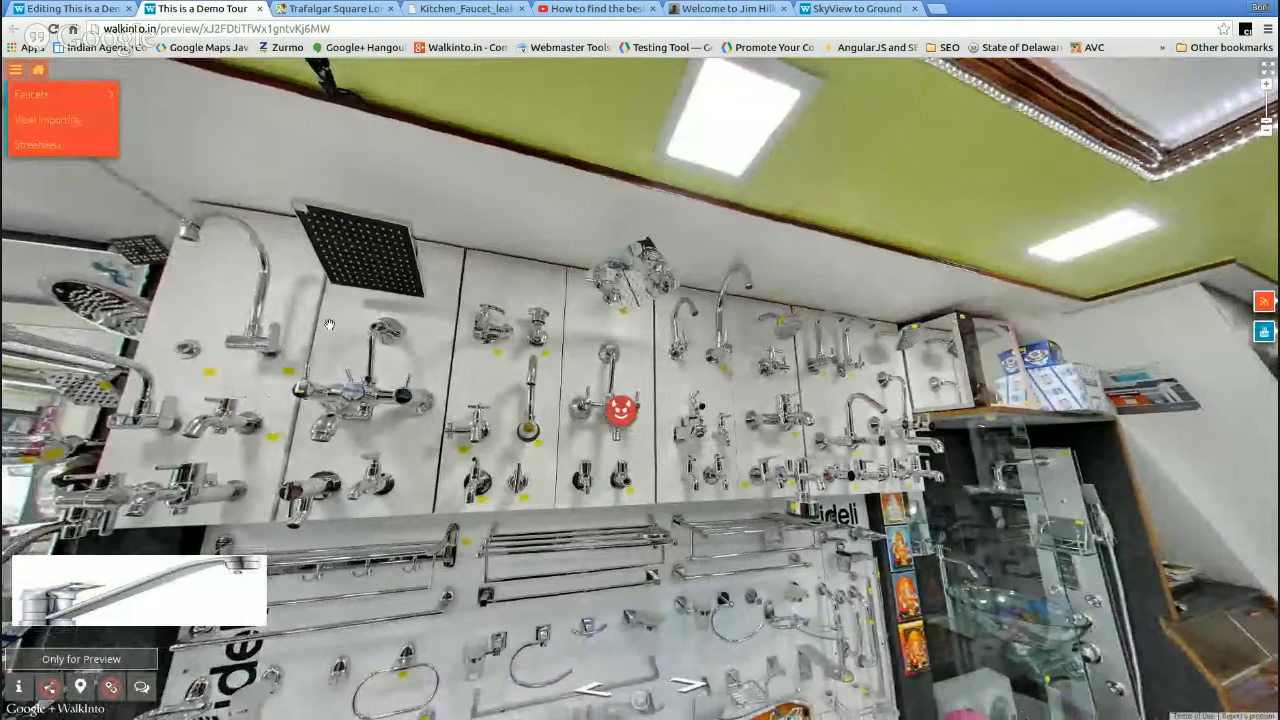
pyautogui.click(141, 686)
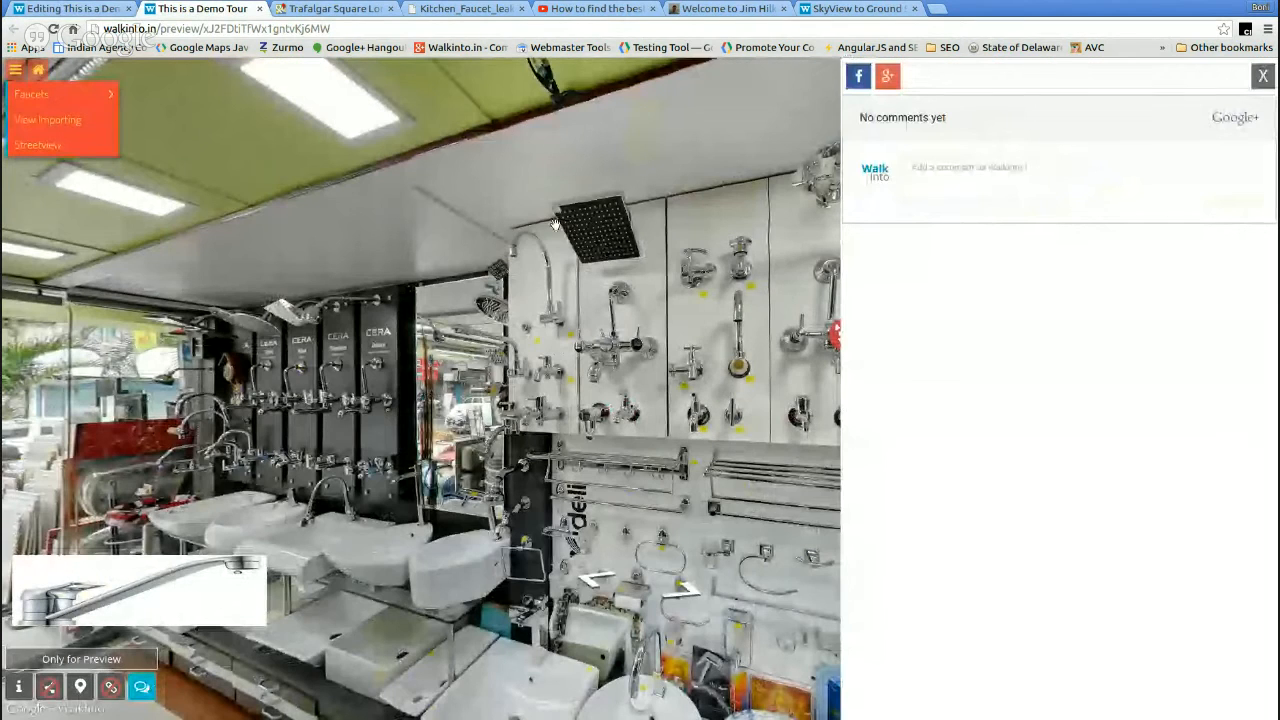
pyautogui.click(1264, 73)
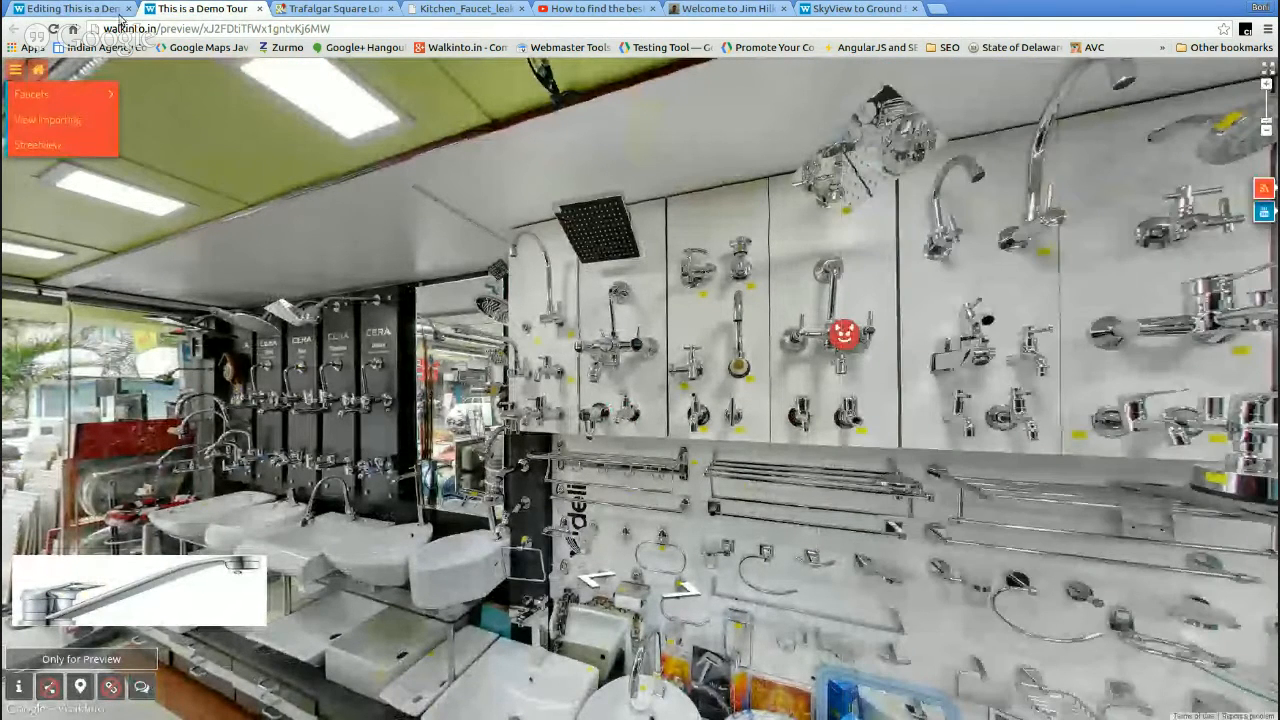
pyautogui.click(100, 9)
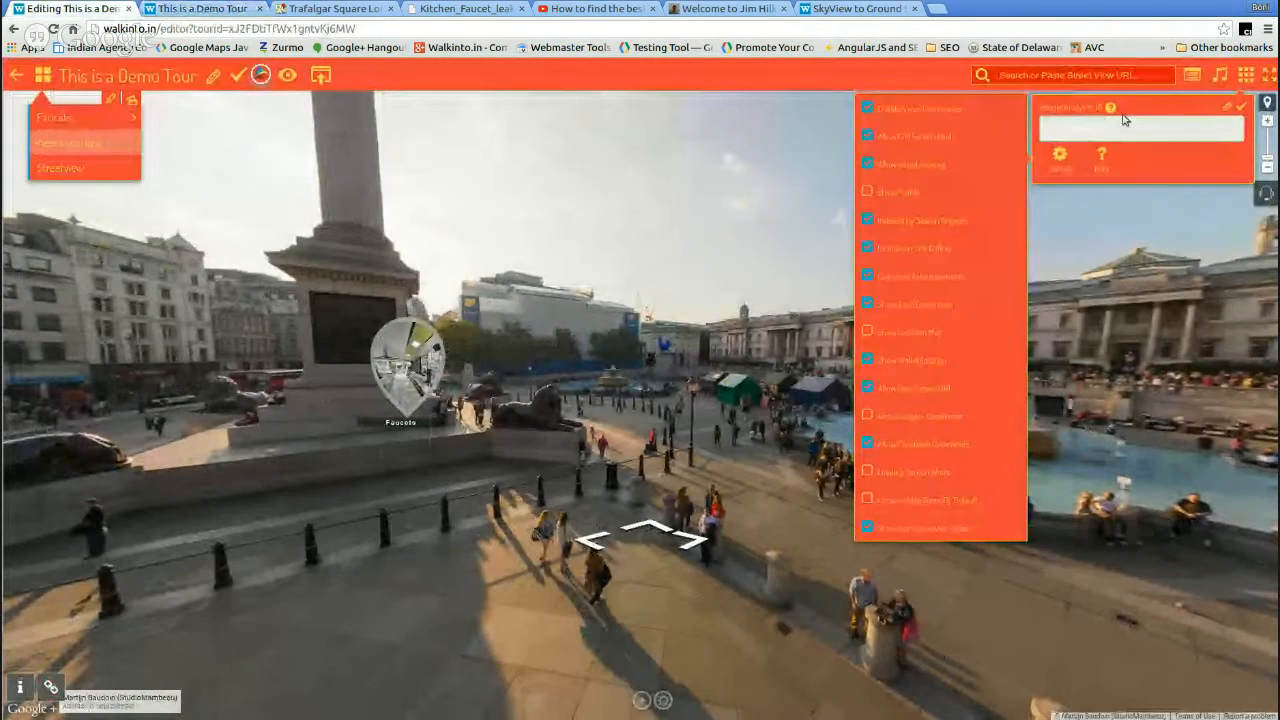
pyautogui.click(1056, 158)
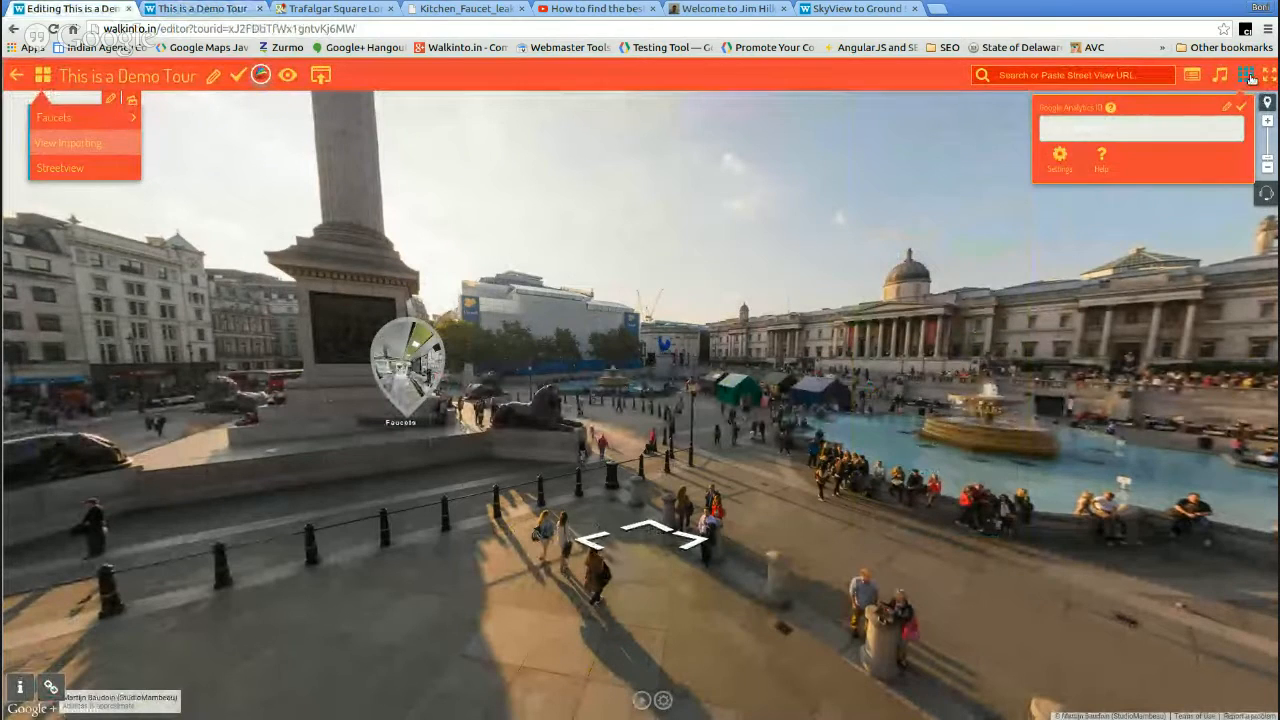
pyautogui.click(200, 9)
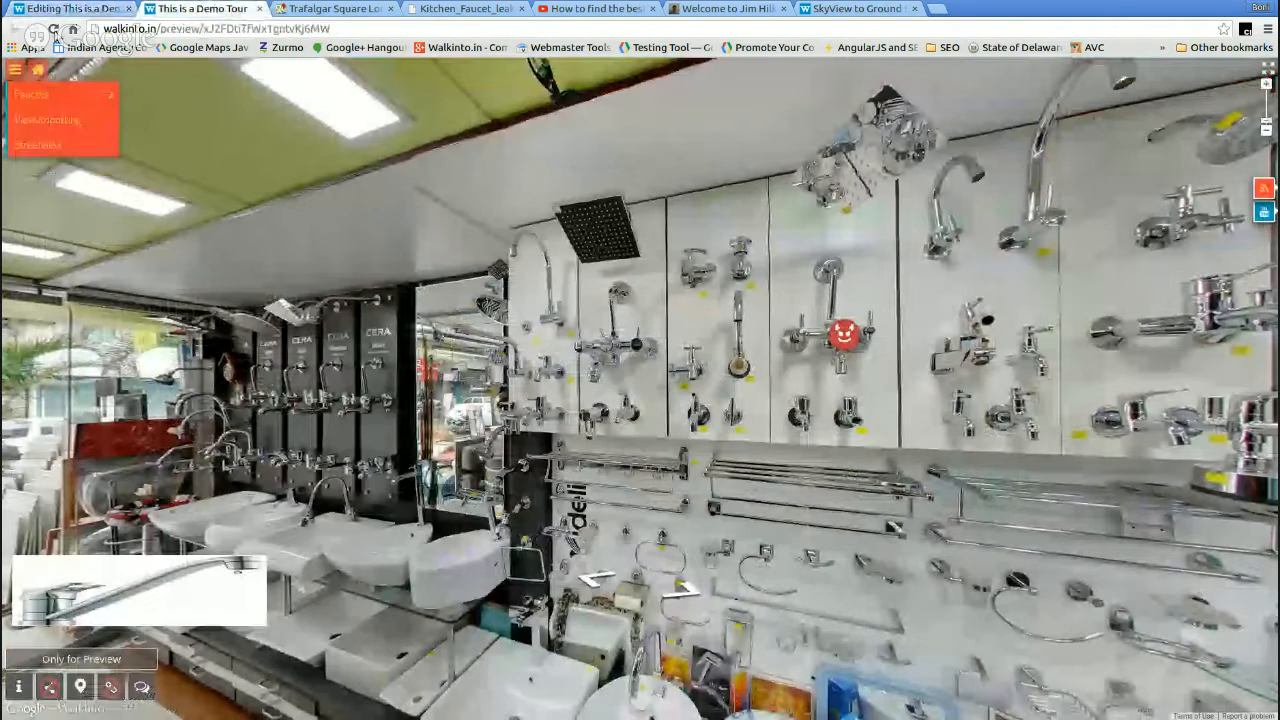
pyautogui.click(110, 9)
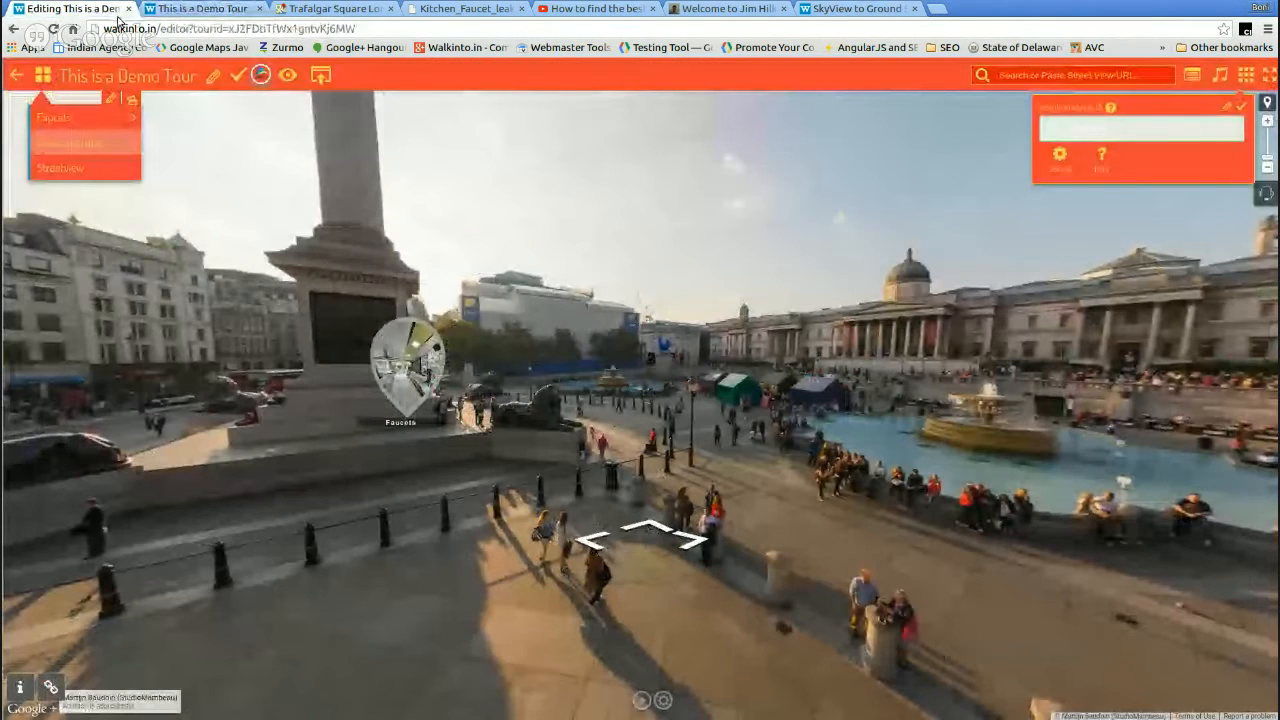
# - Publish the demo tour, confirm, and open the published version via the 'here' link
pyautogui.click(321, 78)
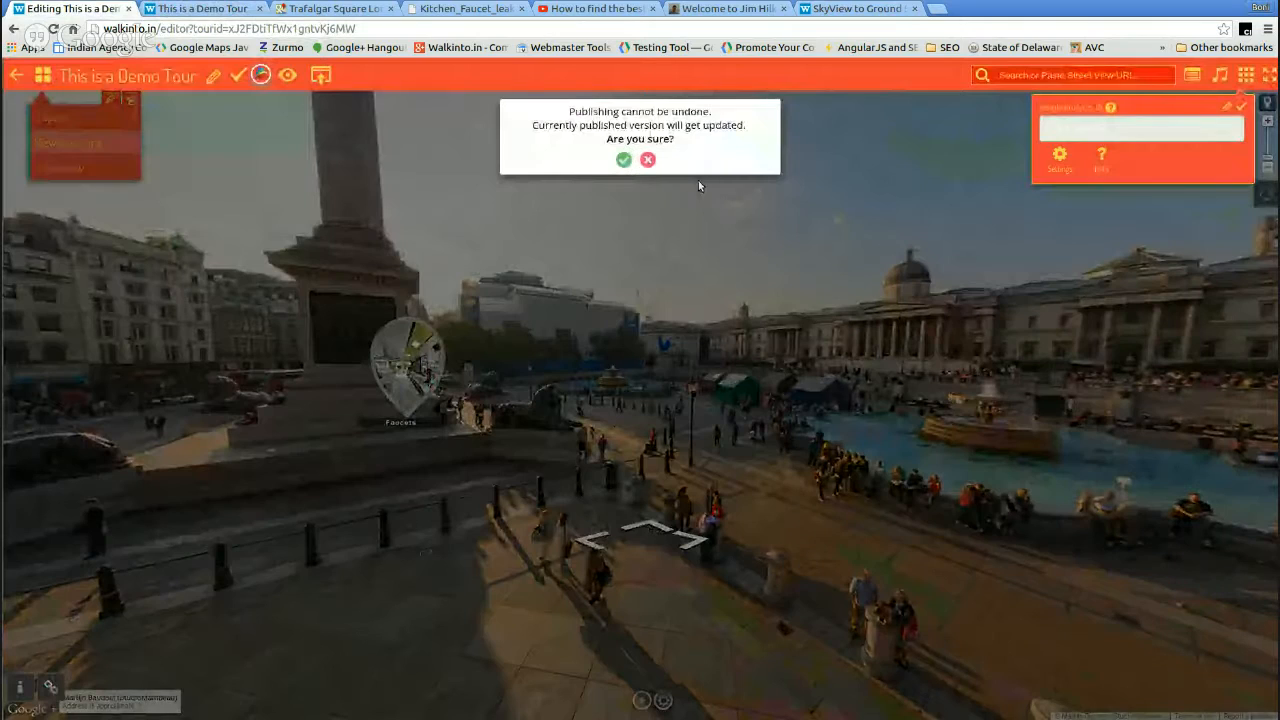
pyautogui.click(624, 160)
pyautogui.click(736, 121)
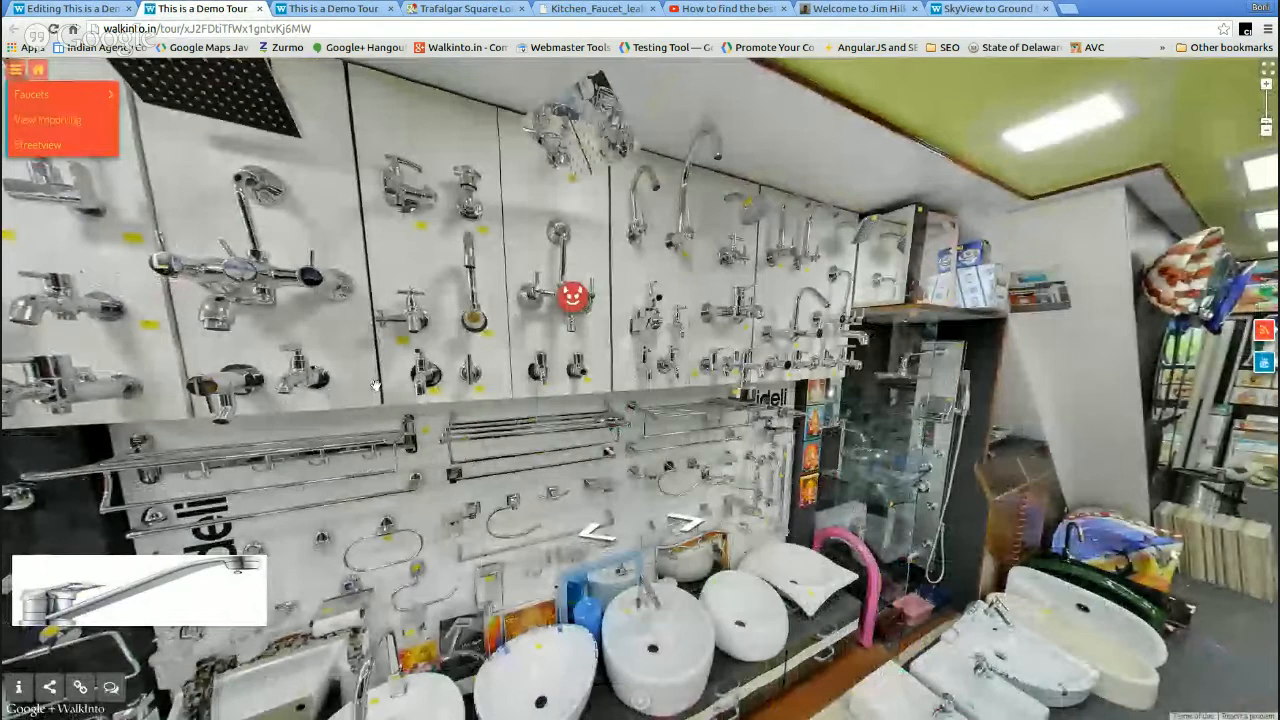
# - View and close the published tour's description and comments panels, then switch back to the editor
pyautogui.click(18, 687)
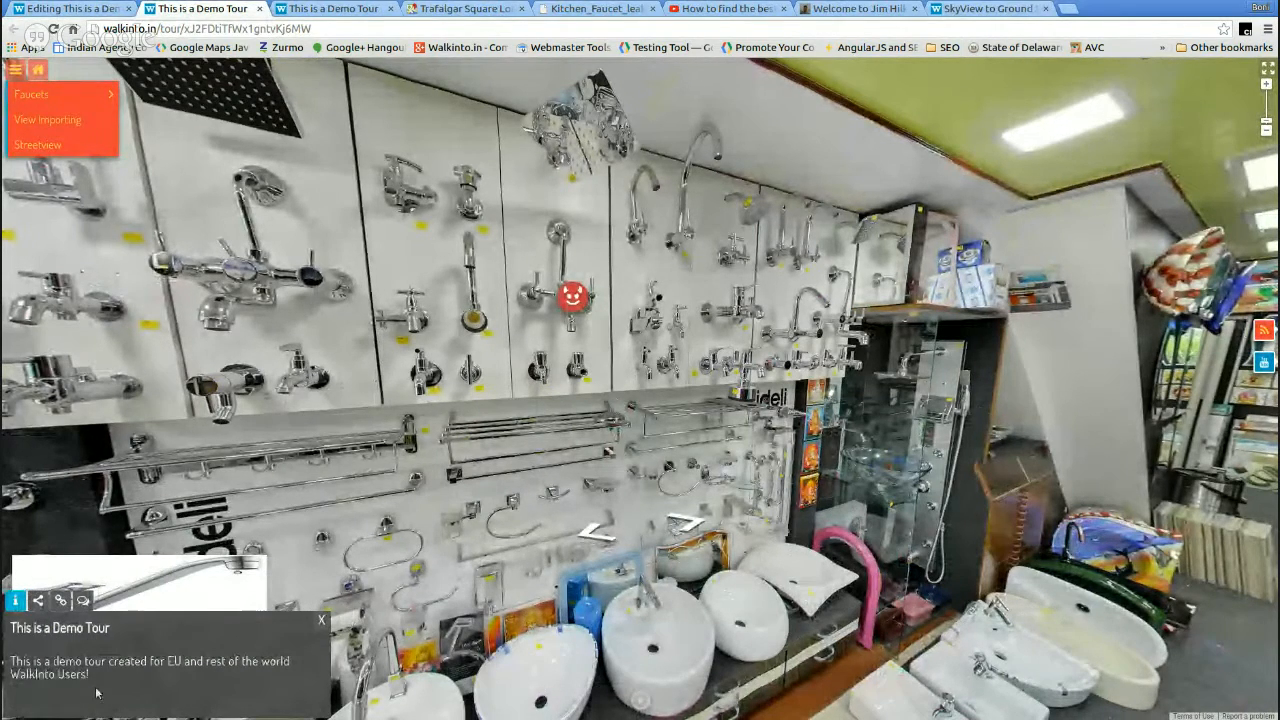
pyautogui.click(321, 621)
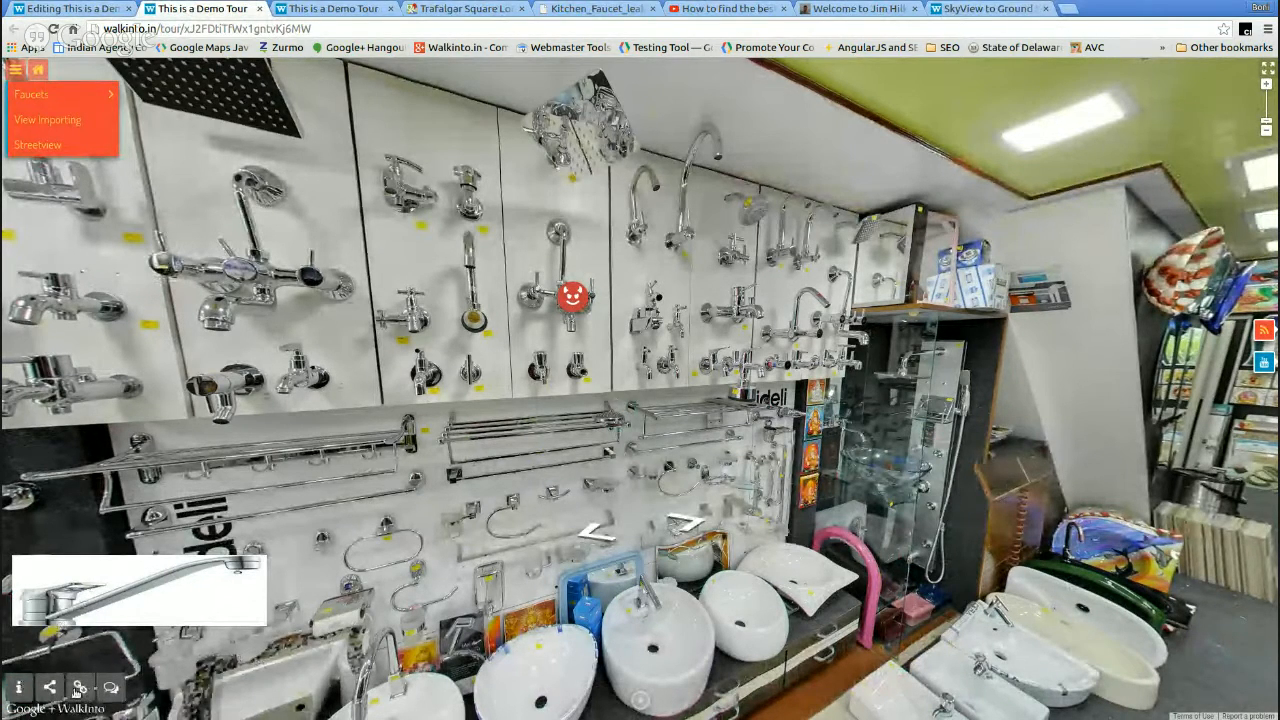
pyautogui.moveTo(962, 367); pyautogui.dragTo(864, 330)
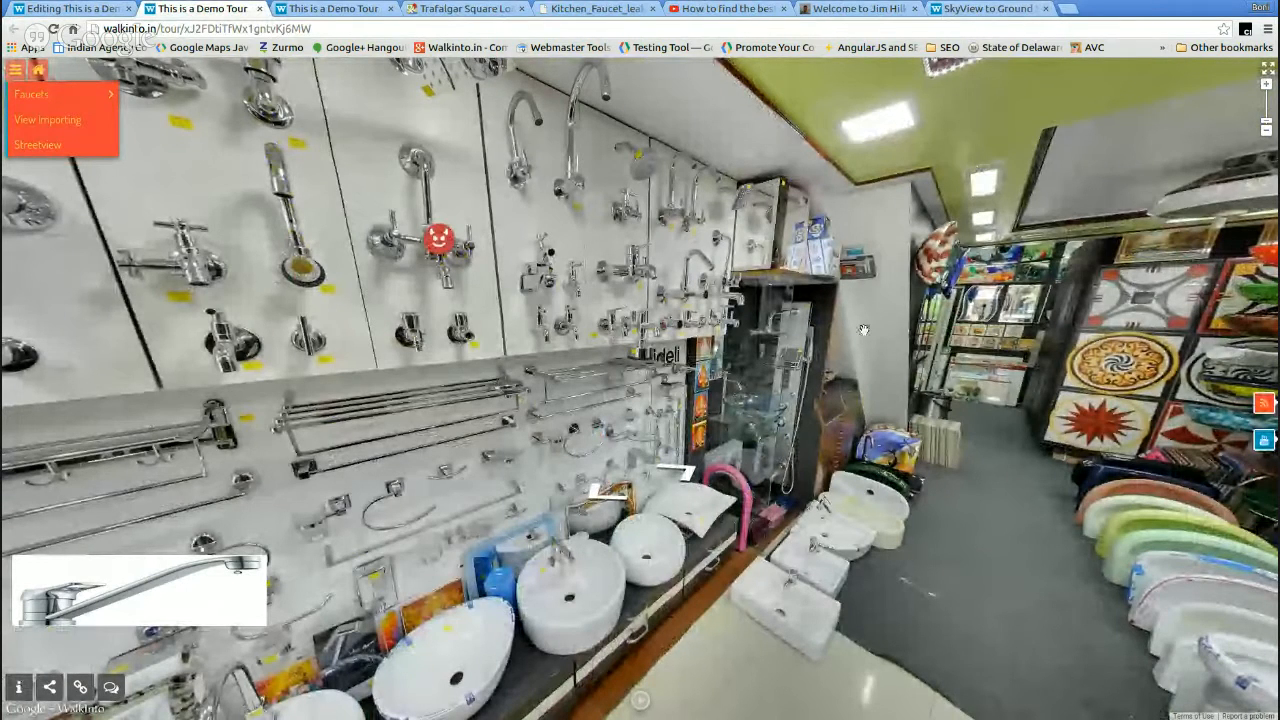
pyautogui.click(111, 687)
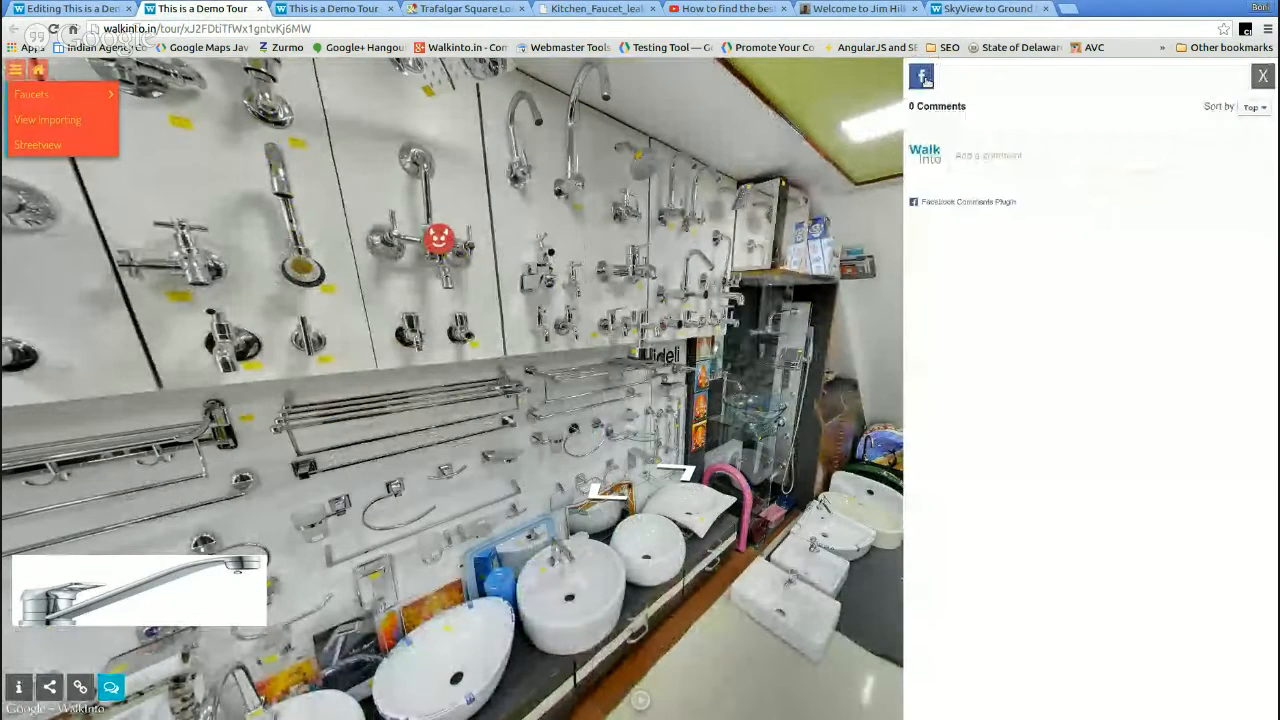
pyautogui.click(1262, 80)
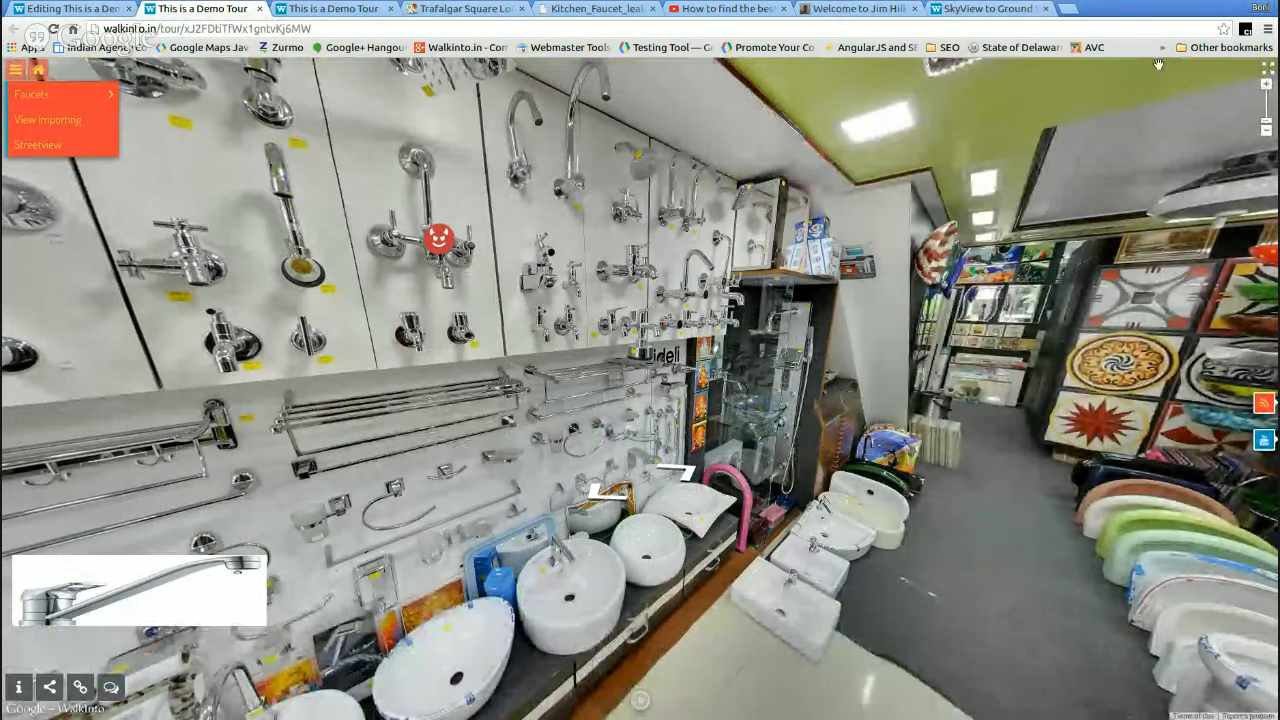
pyautogui.click(72, 9)
pyautogui.moveTo(871, 350); pyautogui.dragTo(804, 354)
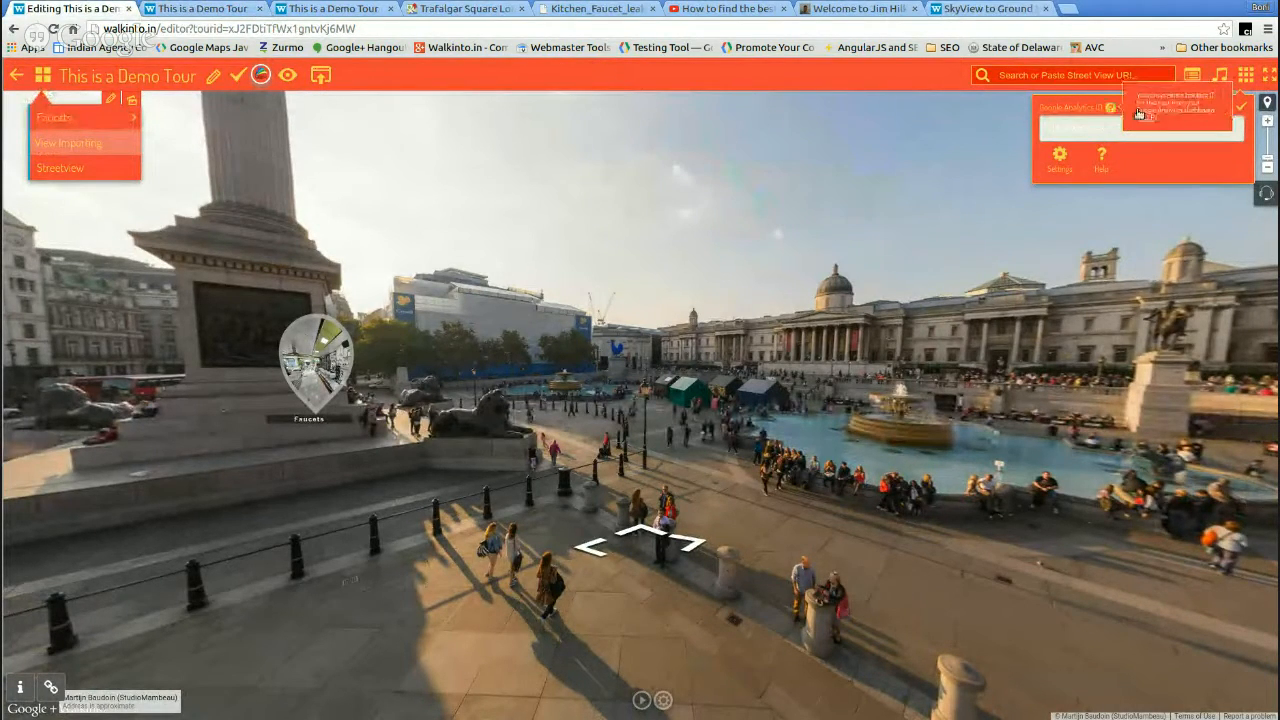
# - Open the Google Analytics help article from the tooltip, then switch back to the dashboard tab
pyautogui.click(1146, 118)
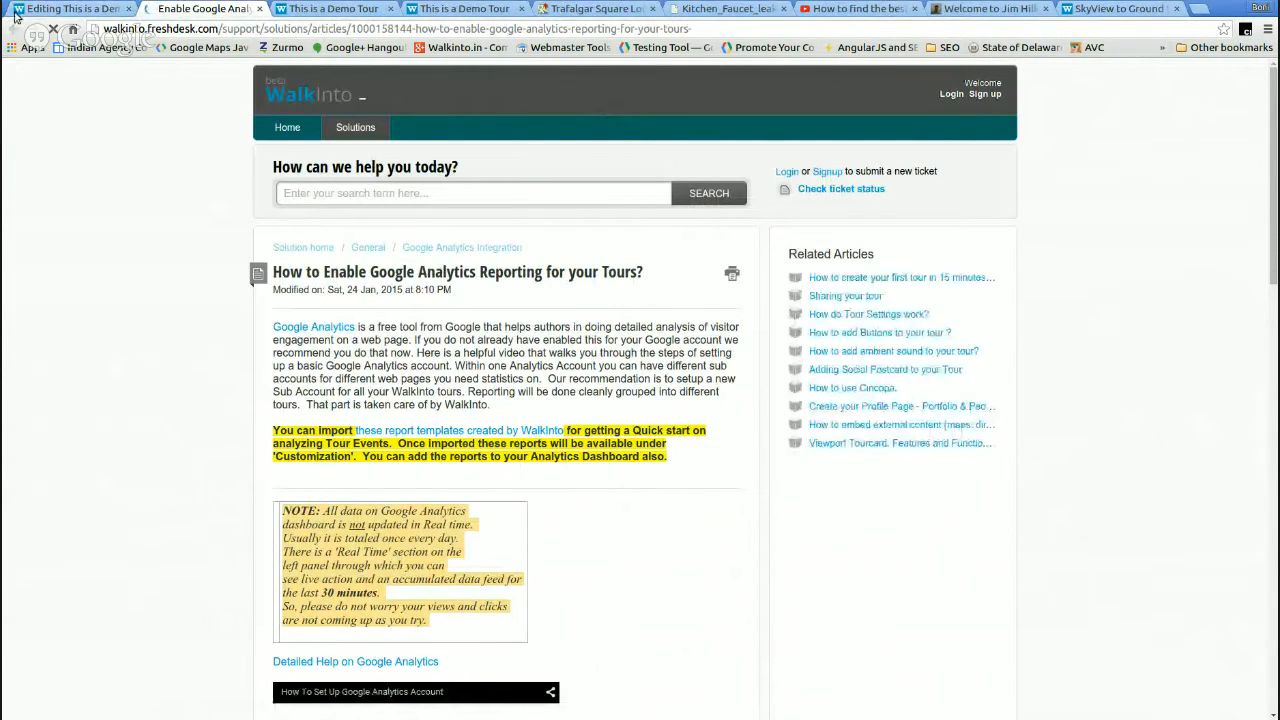
pyautogui.click(60, 8)
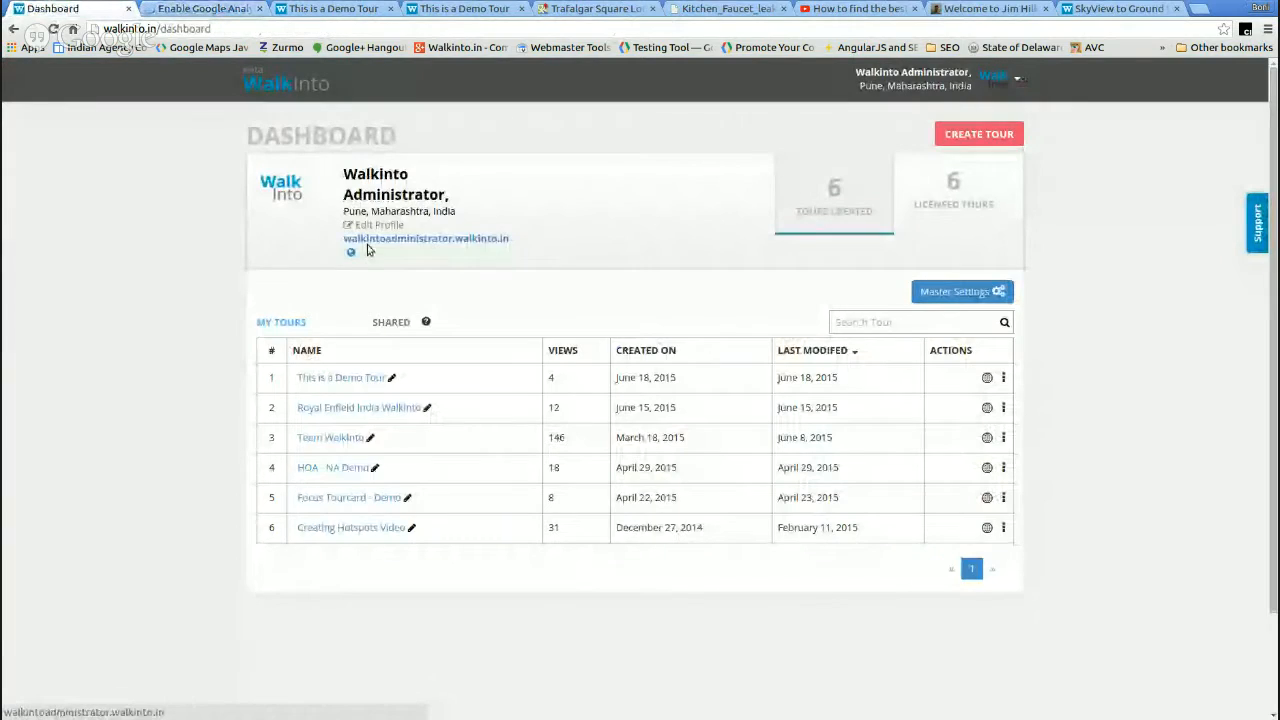
# - From Edit Profile, open the public profile link in a new tab
pyautogui.click(372, 228)
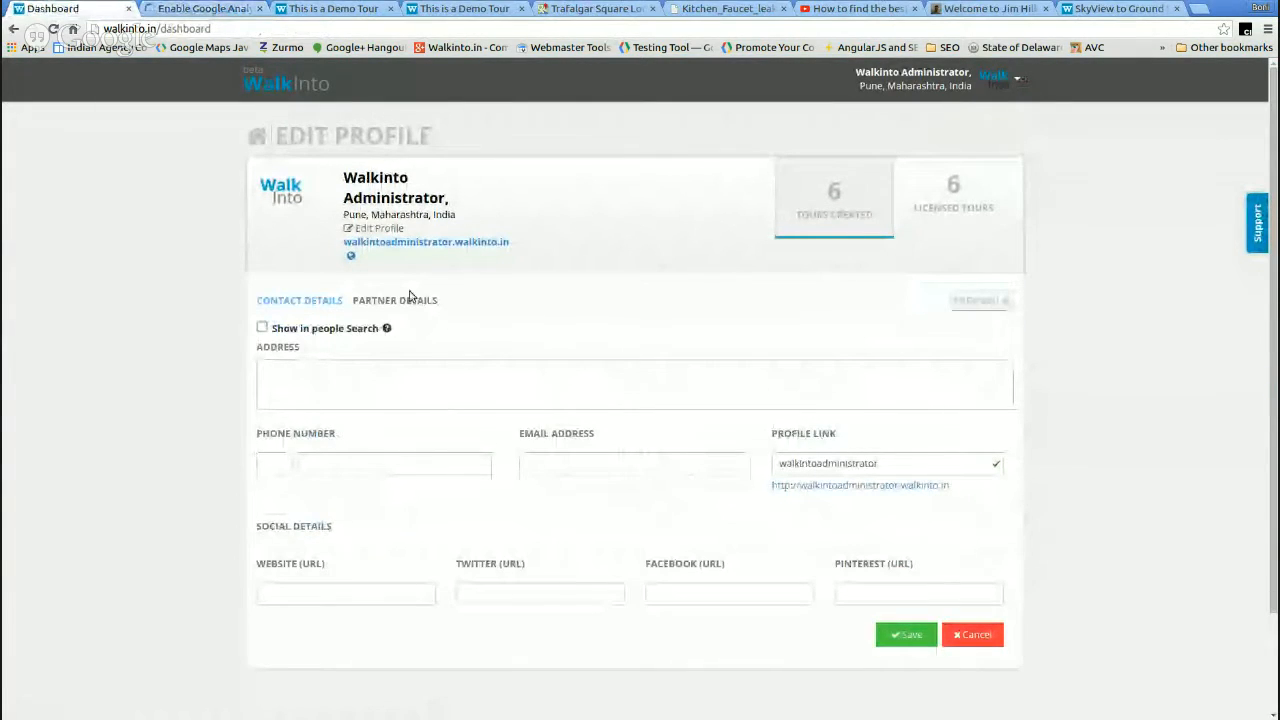
pyautogui.scroll(-2, 838, 462)
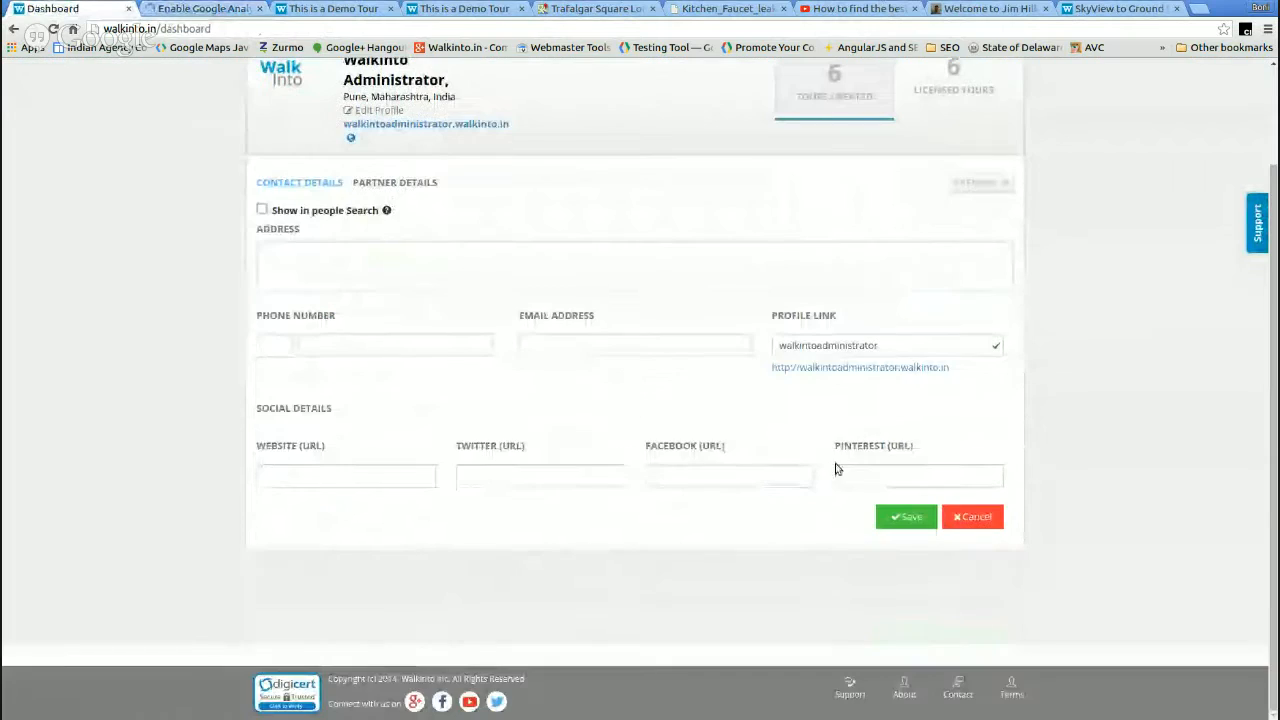
pyautogui.click(891, 368)
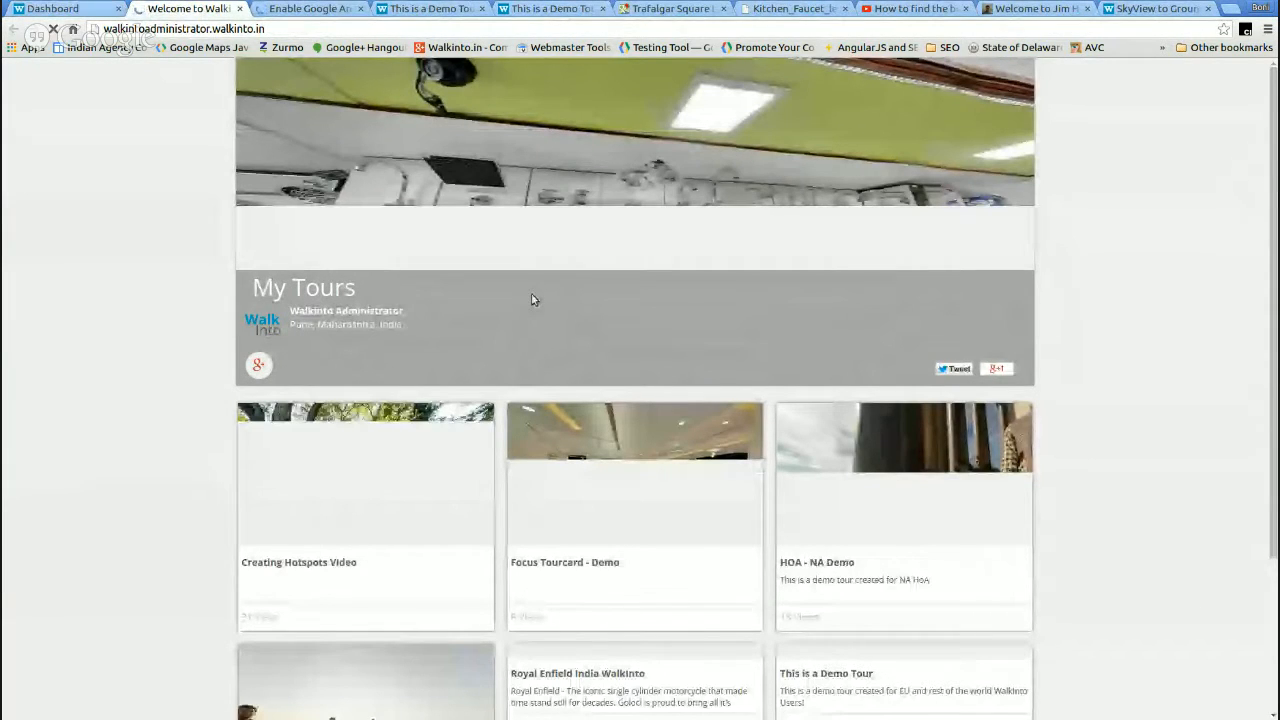
# - Scroll down the My Tours page and open the Team WalkInto tour card
pyautogui.scroll(-4, 541, 397)
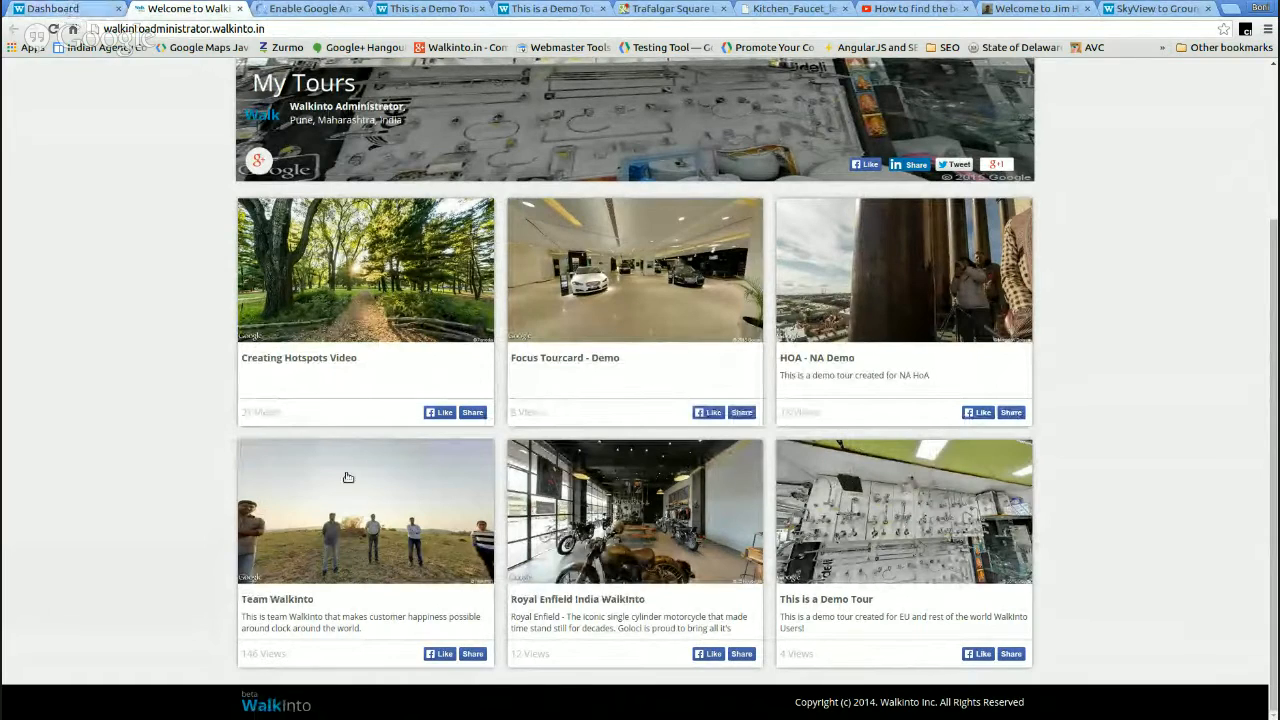
pyautogui.click(400, 540)
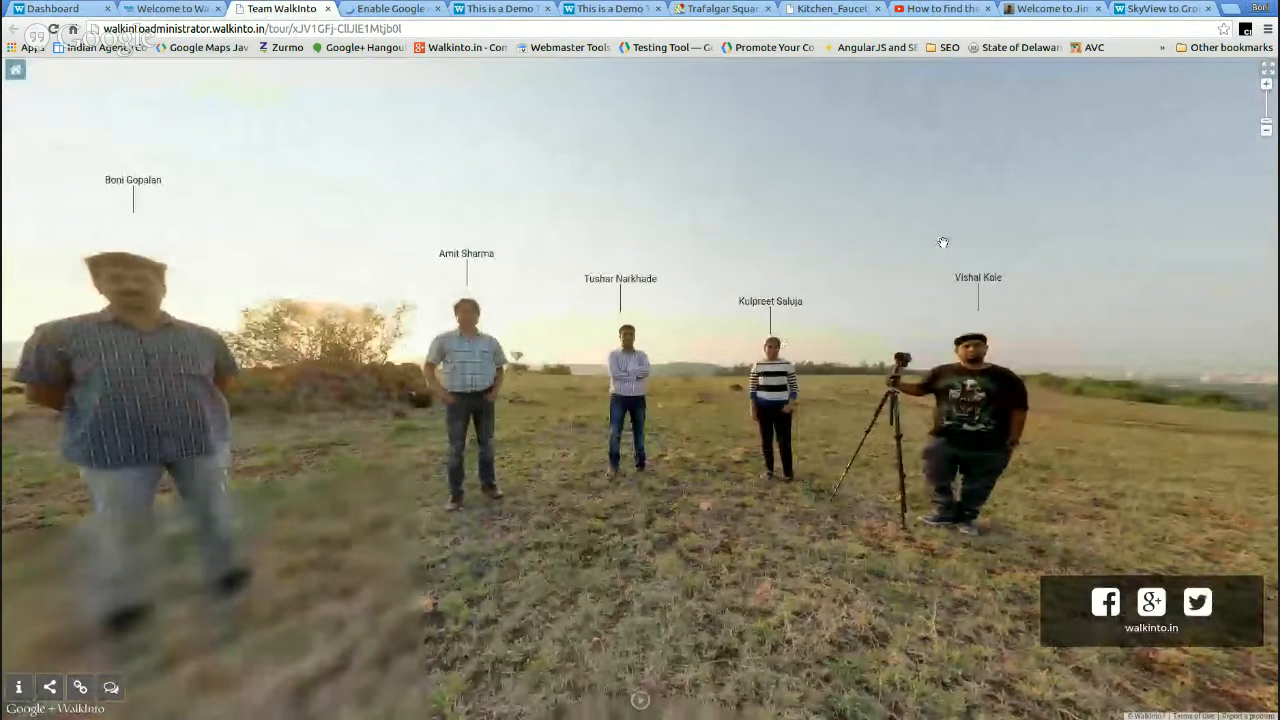
# - Rotate the Team WalkInto panorama and view the Chief Photographer's info card, then return to My Tours
pyautogui.moveTo(943, 242); pyautogui.dragTo(713, 293)
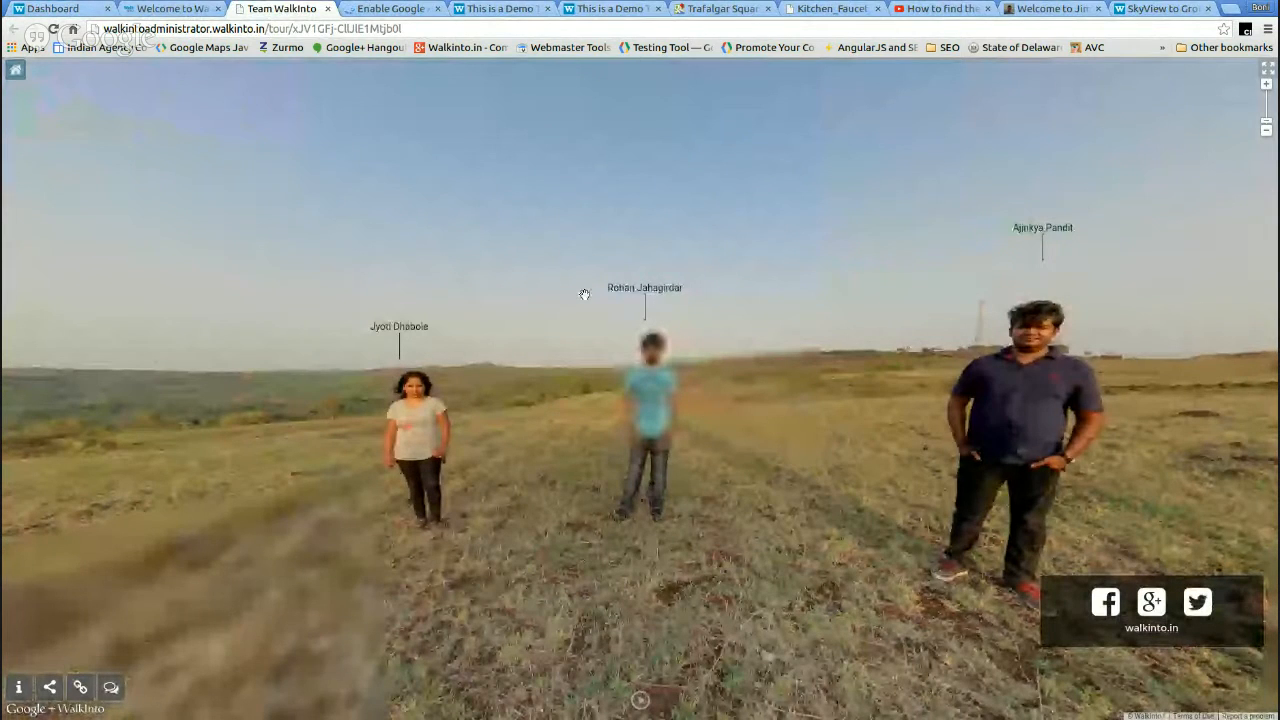
pyautogui.moveTo(839, 287); pyautogui.dragTo(735, 345)
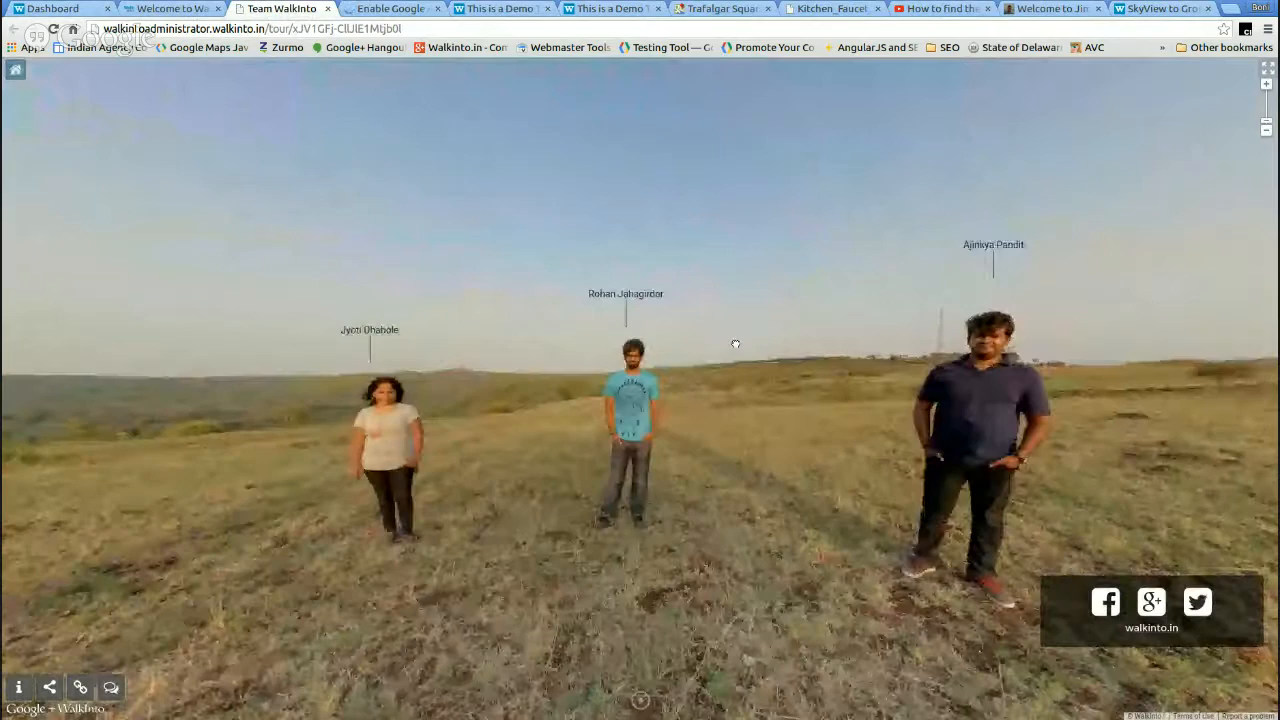
pyautogui.moveTo(696, 300)
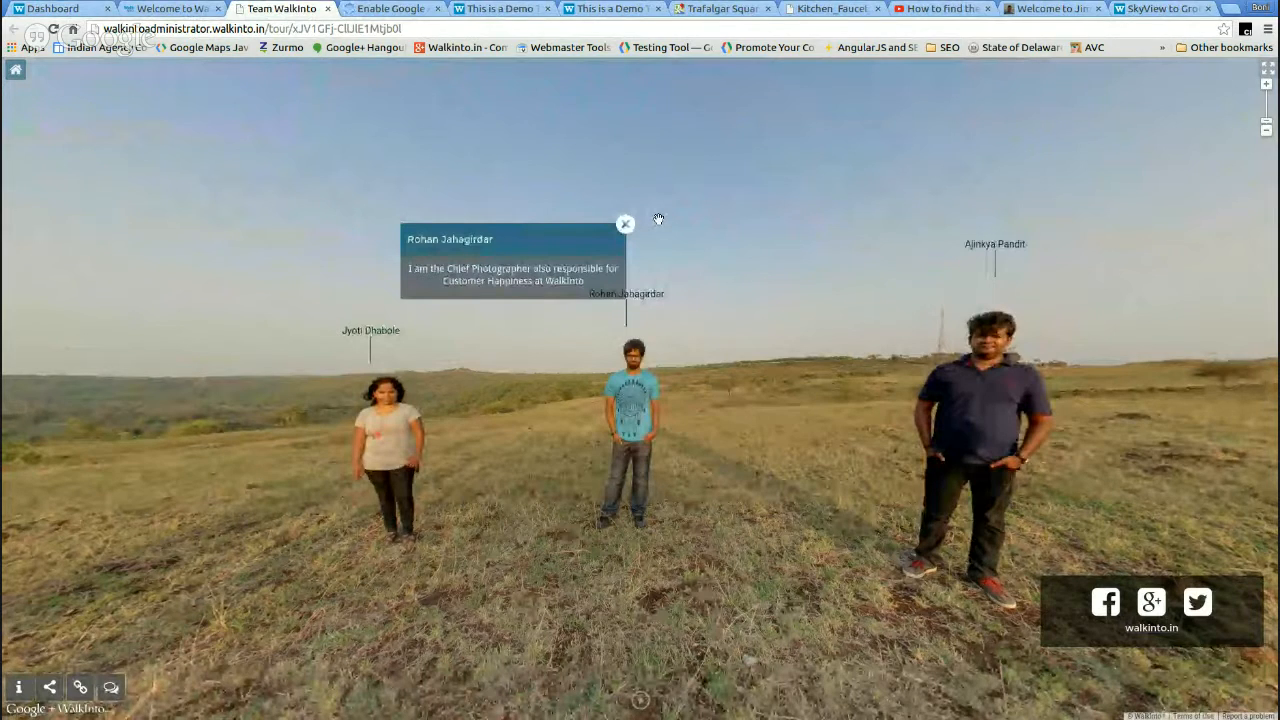
pyautogui.moveTo(741, 248); pyautogui.dragTo(630, 293)
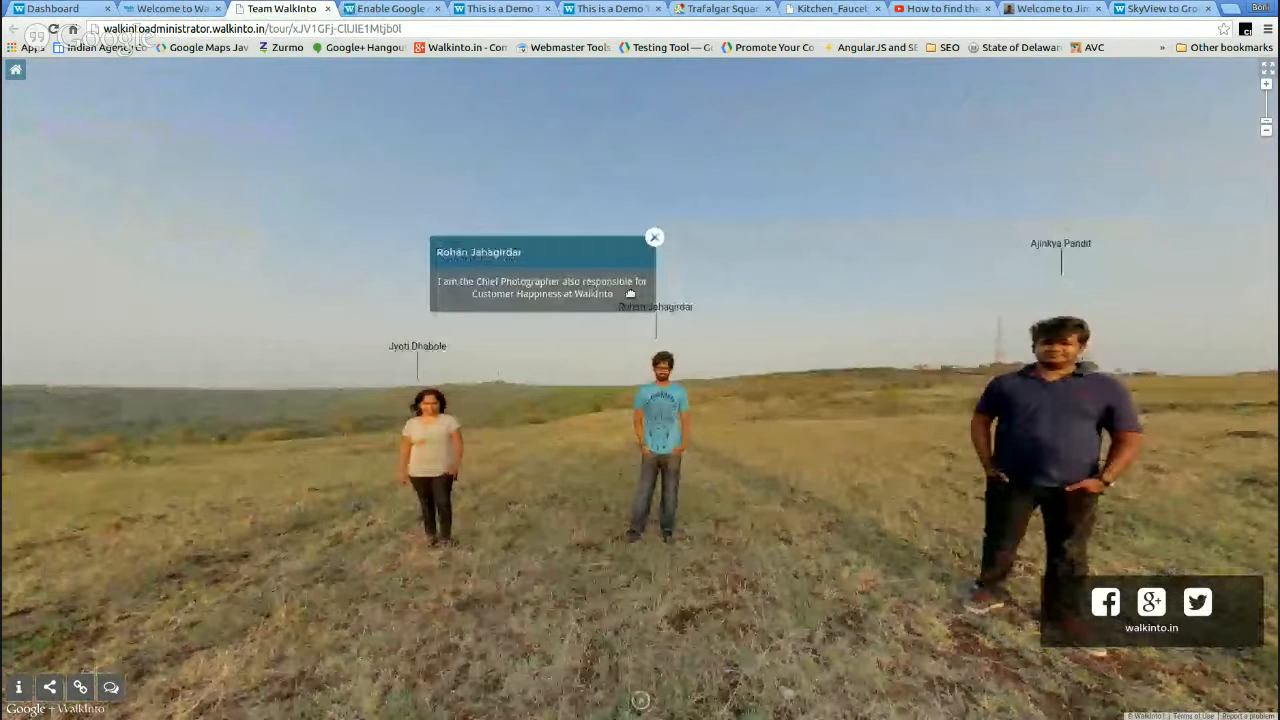
pyautogui.moveTo(754, 254); pyautogui.dragTo(650, 322)
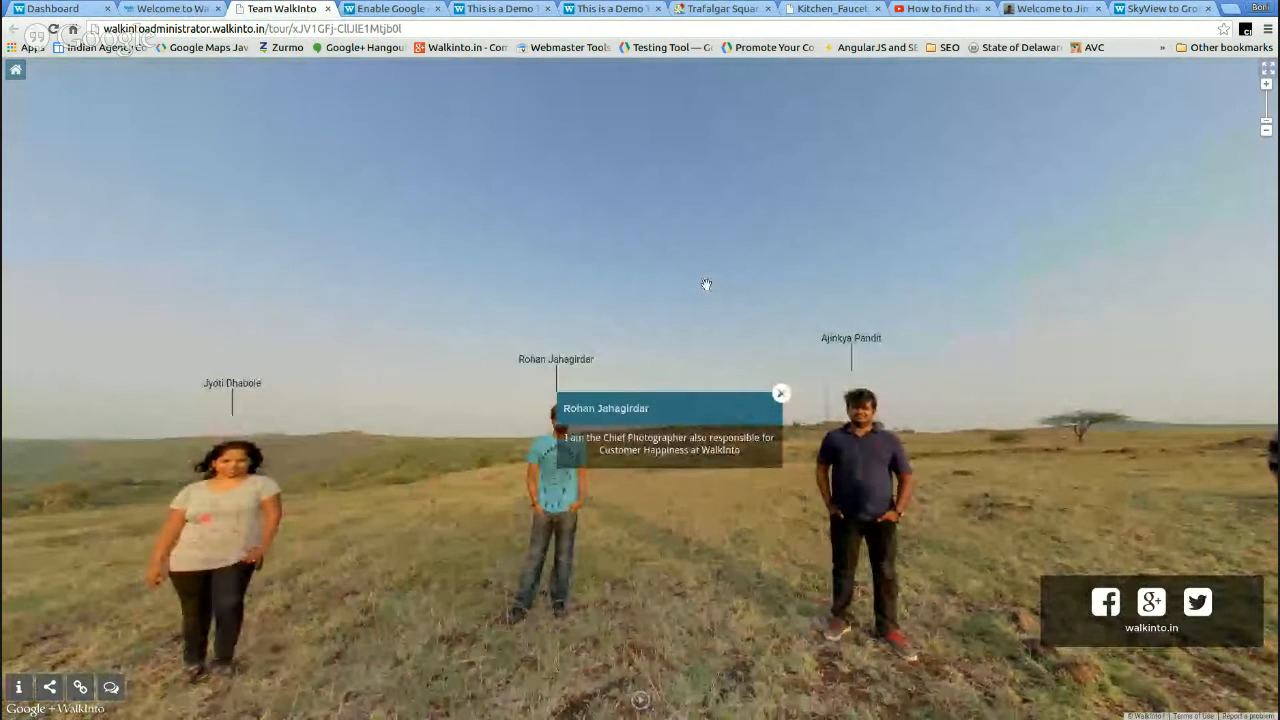
pyautogui.moveTo(706, 284); pyautogui.dragTo(633, 247)
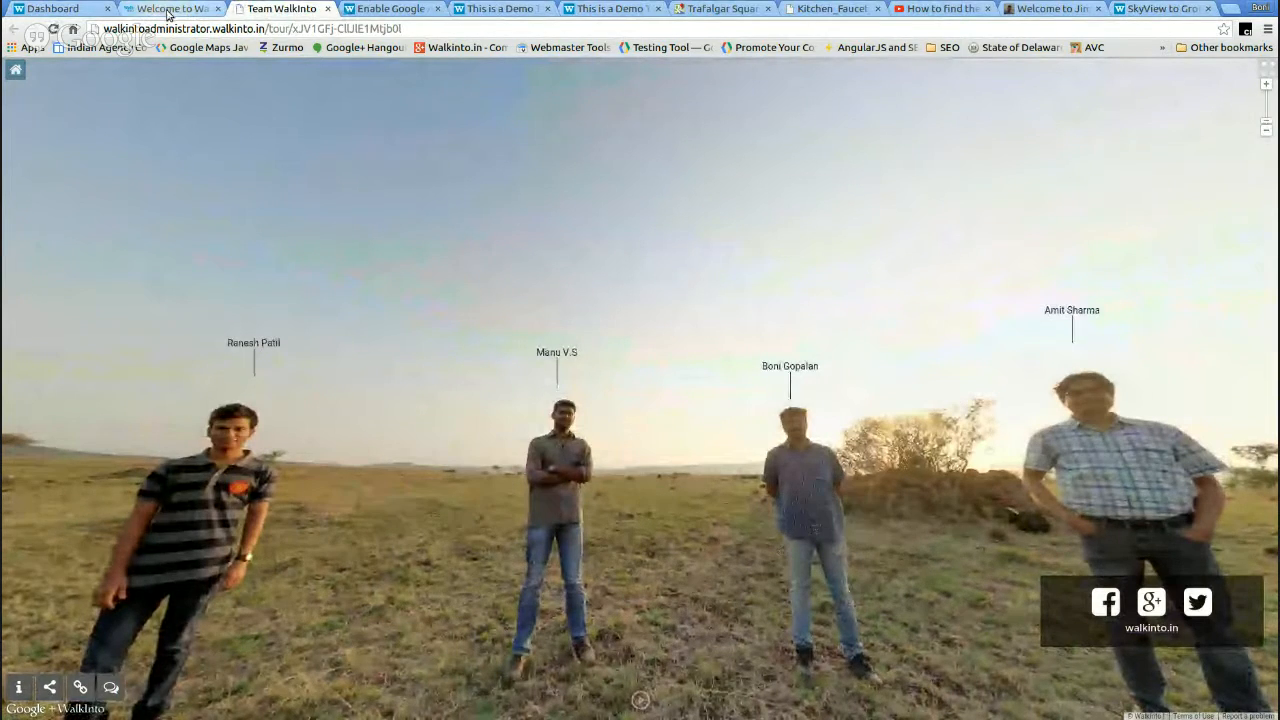
pyautogui.click(168, 9)
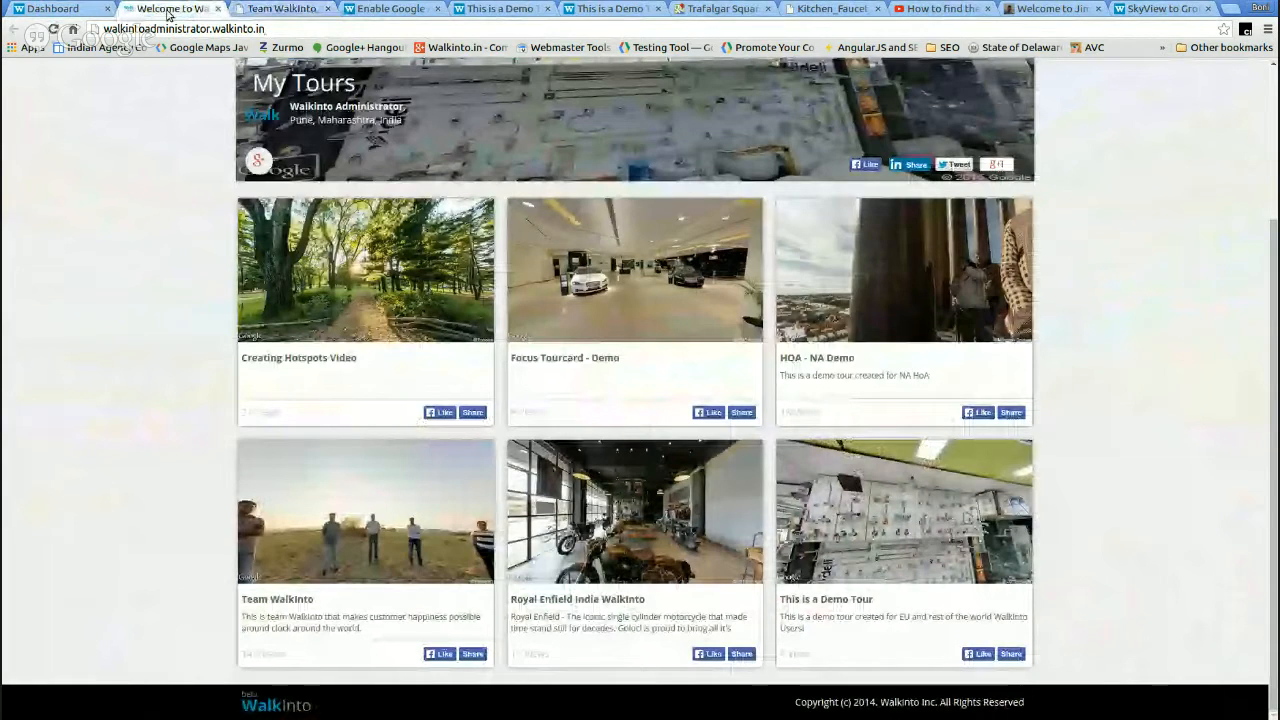
# - Return to the dashboard, reopen 'This is a Demo Tour' in the editor, and display its world map location
pyautogui.click(62, 9)
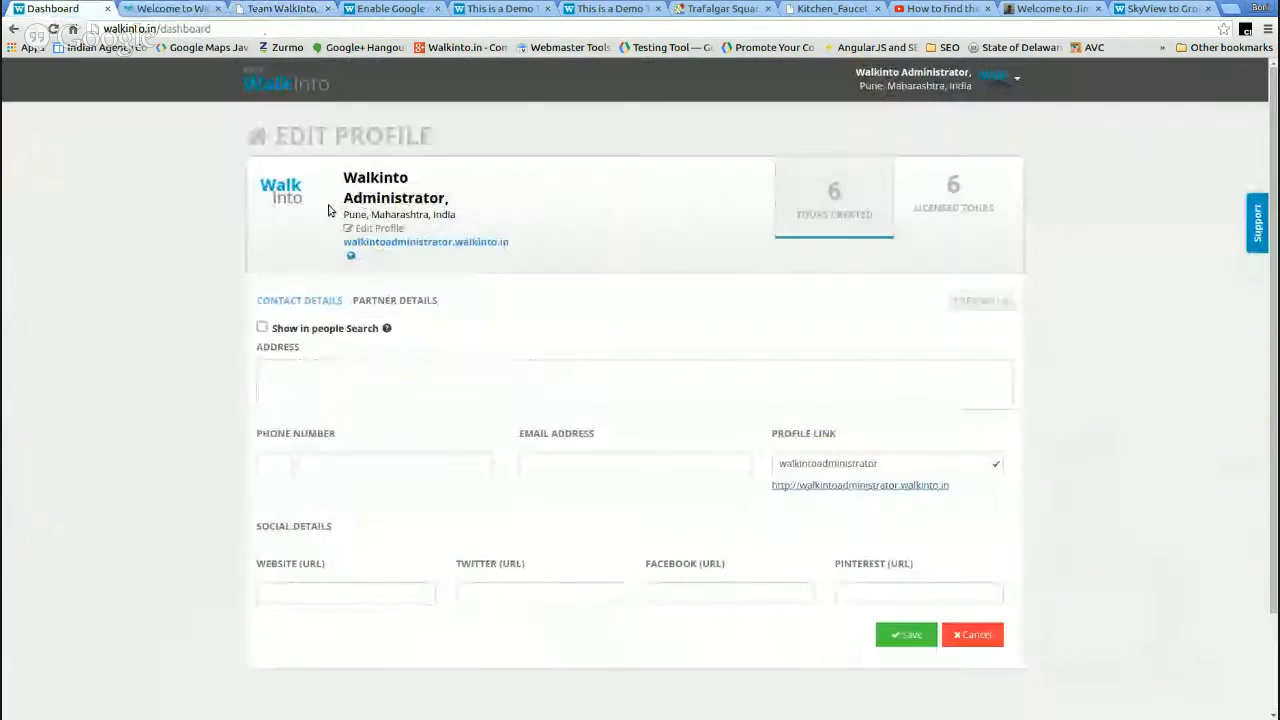
pyautogui.click(376, 228)
pyautogui.click(359, 384)
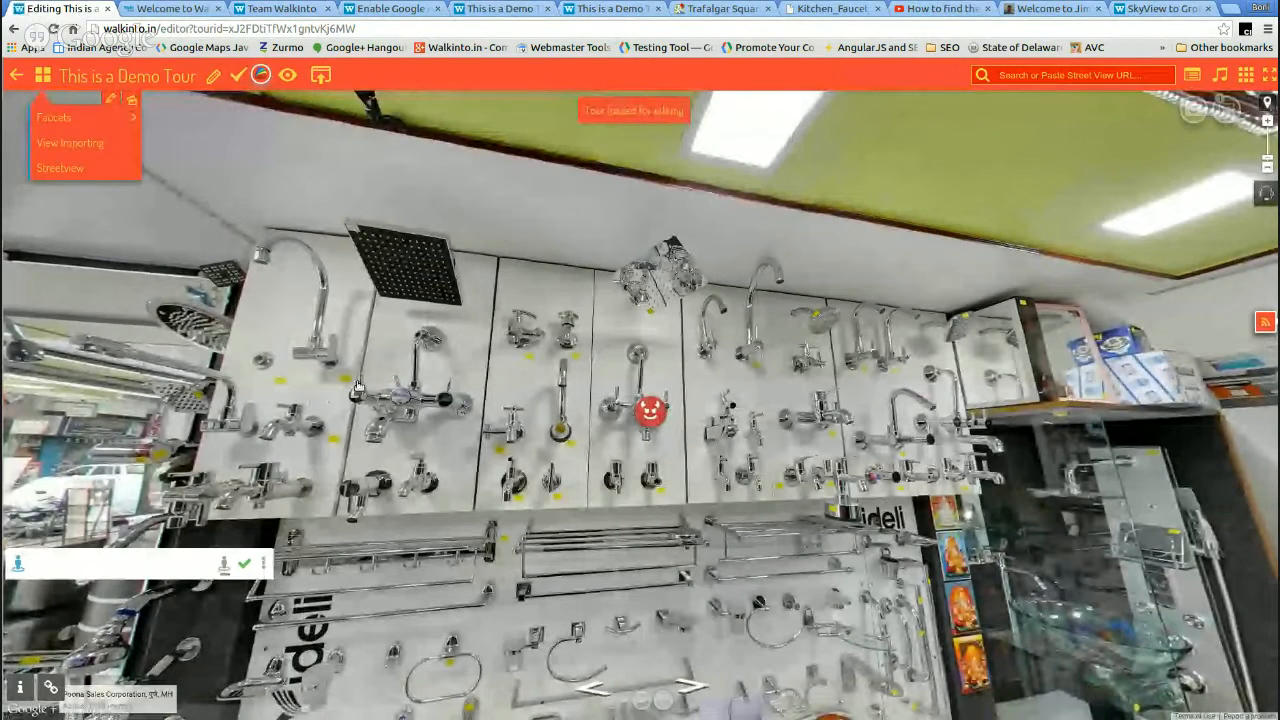
pyautogui.click(1268, 104)
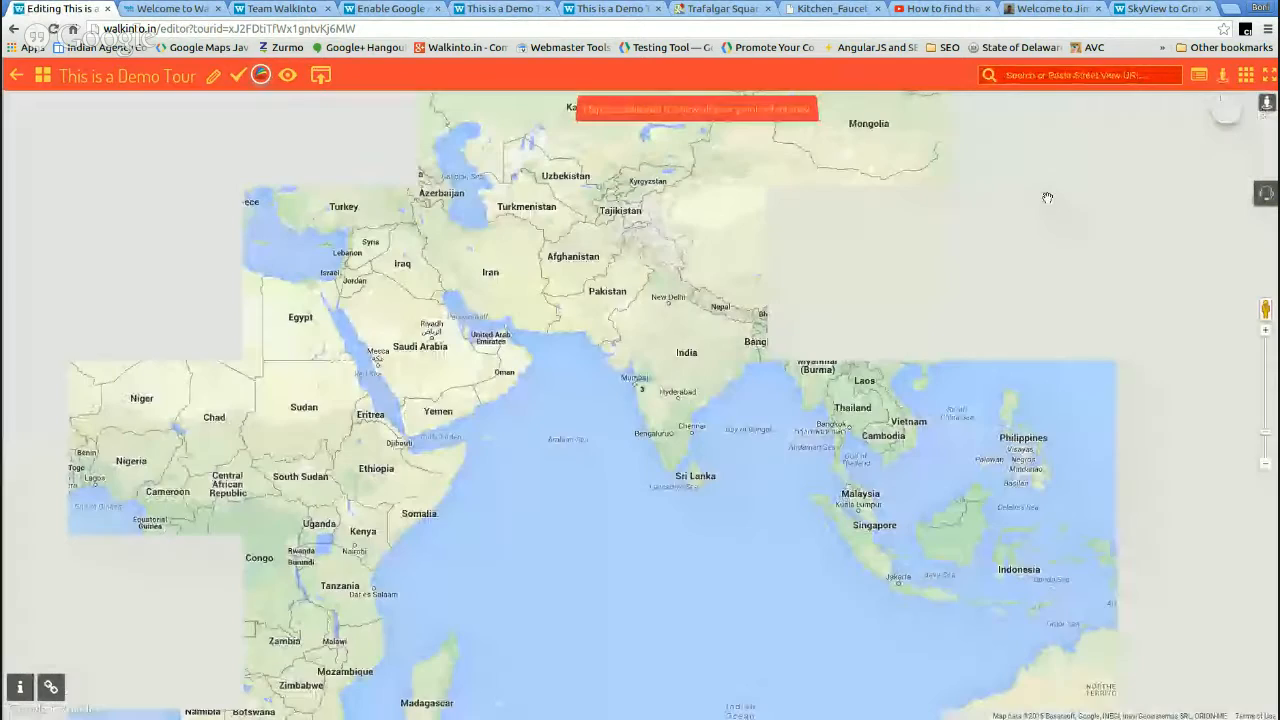